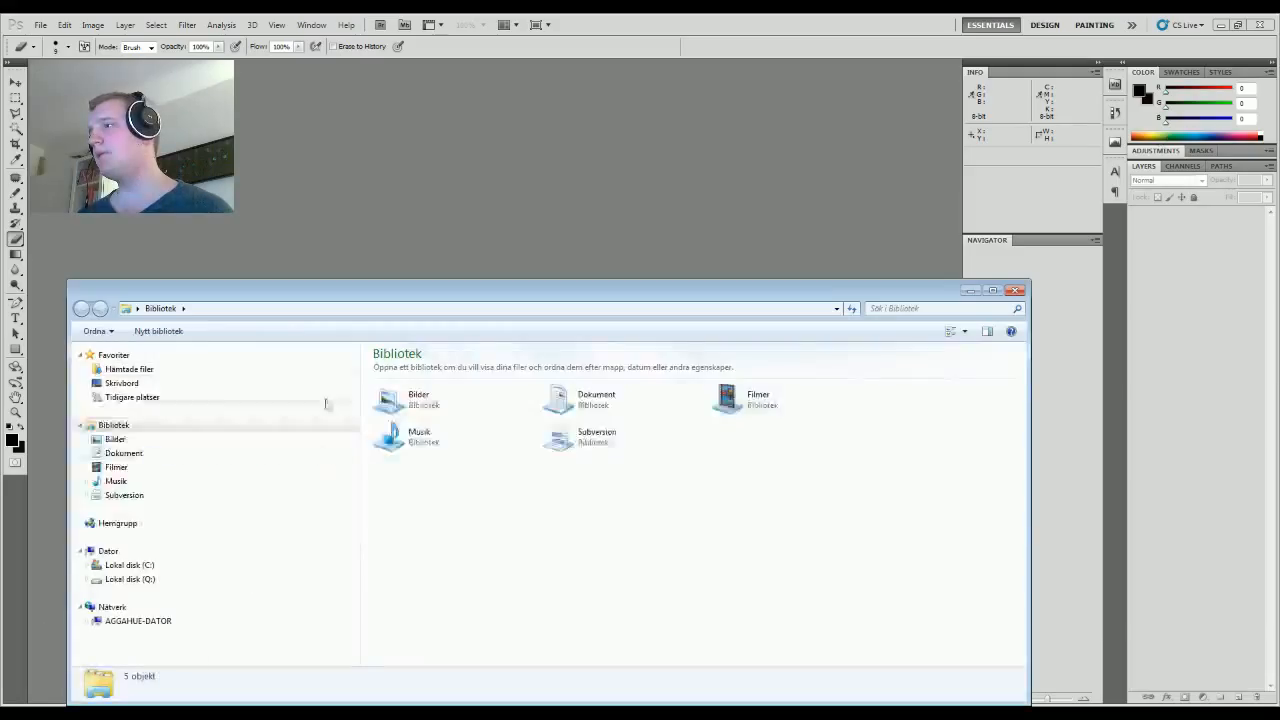
Step: Launch Chatty.jar from the chatty folder on the desktop and close the file browser window
{"action": "left_click", "coordinate": [128, 384]}
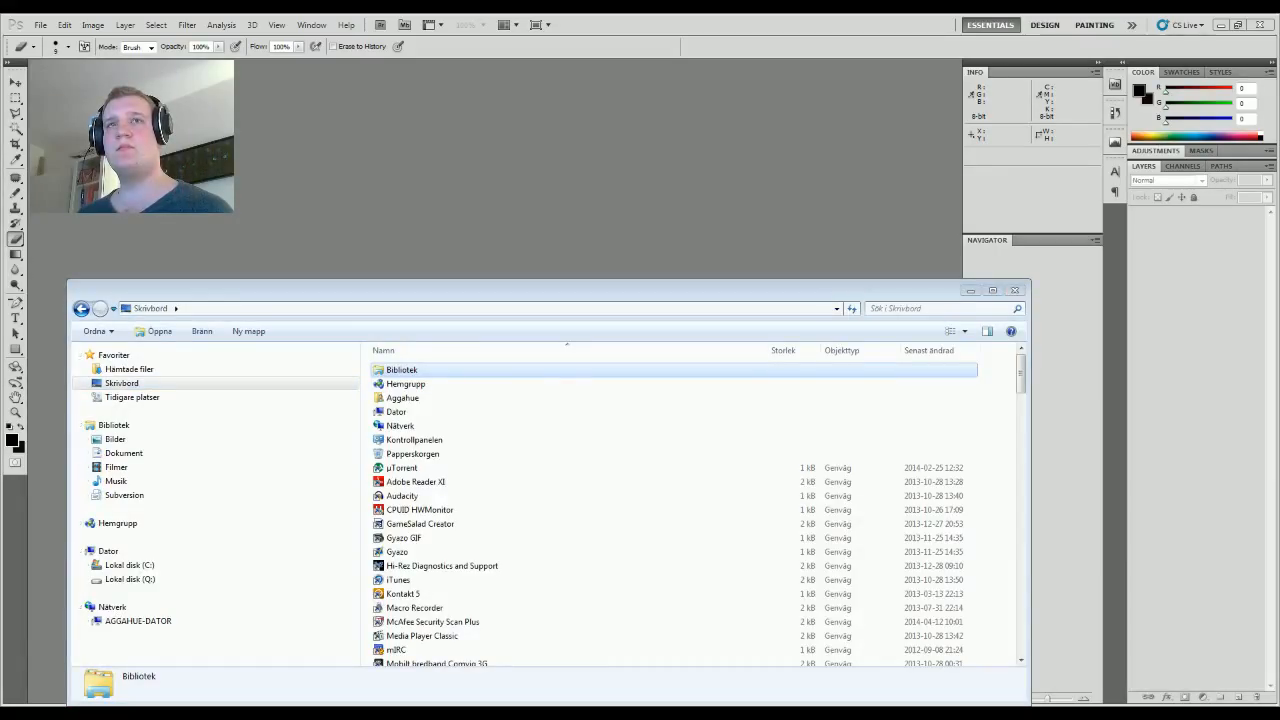
{"action": "left_click", "coordinate": [434, 455]}
{"action": "type", "text": "ch"}
{"action": "double_click", "coordinate": [410, 371]}
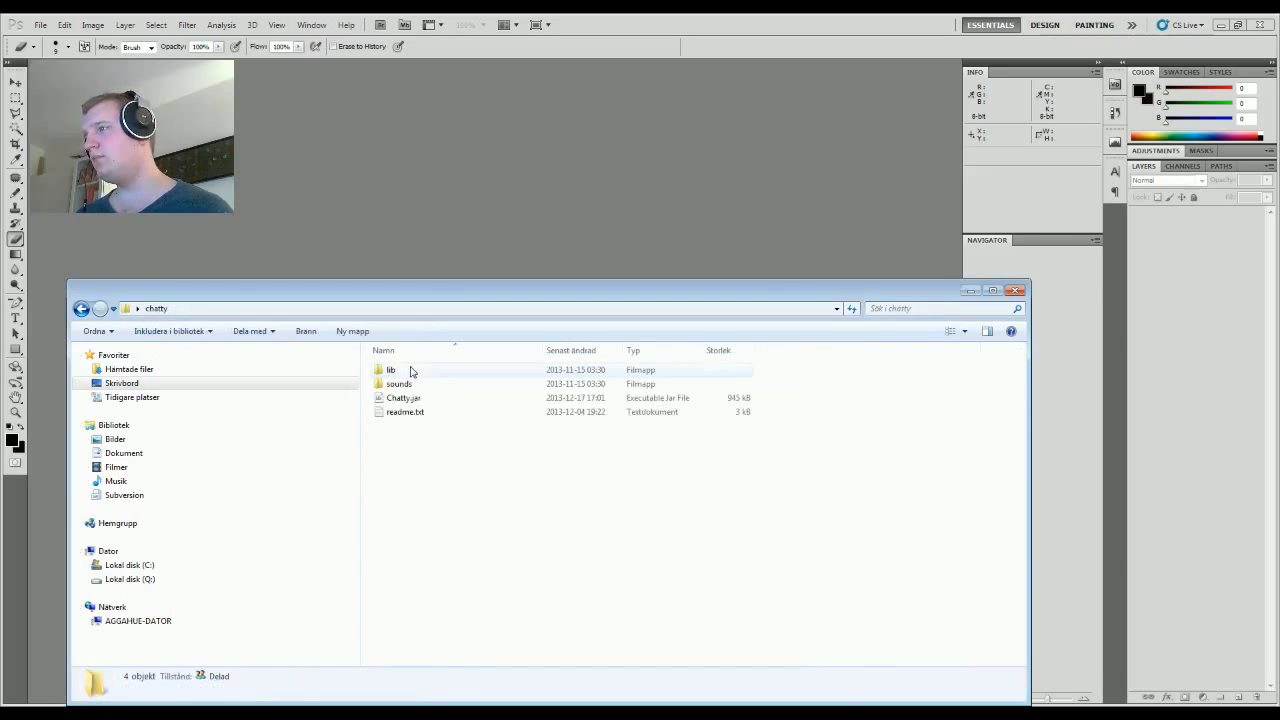
{"action": "double_click", "coordinate": [403, 398]}
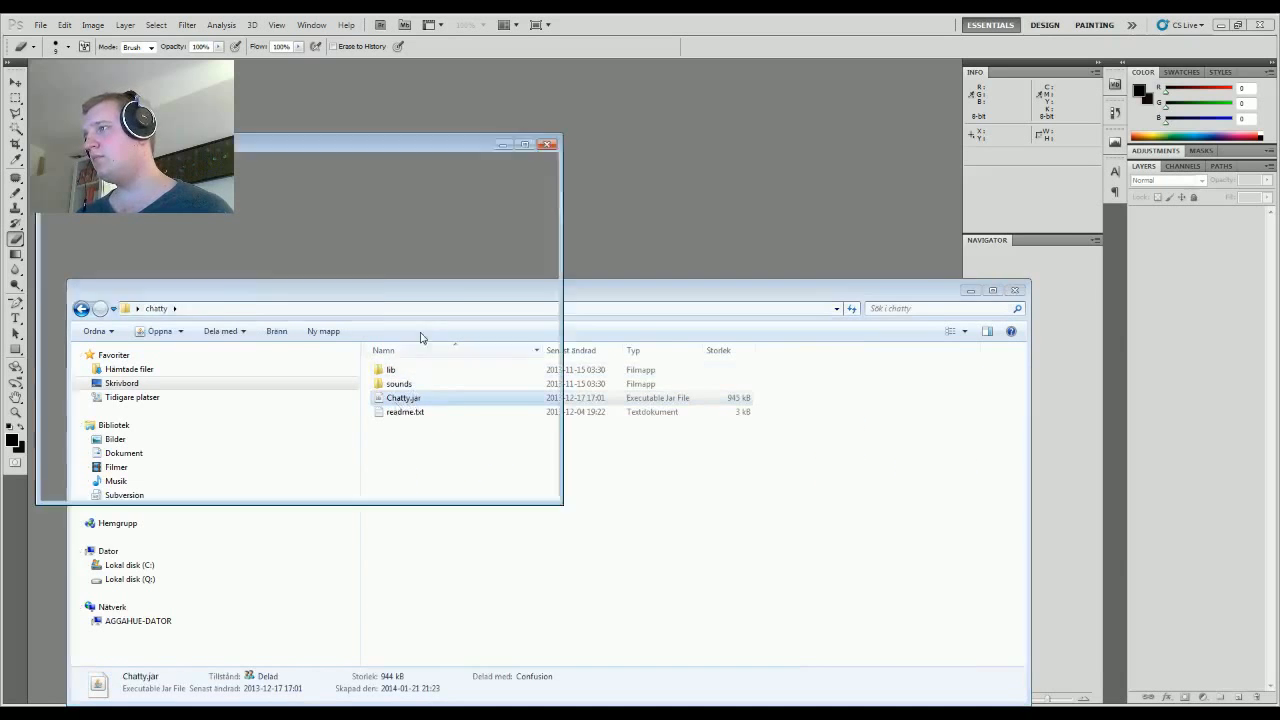
{"action": "left_click", "coordinate": [1015, 291]}
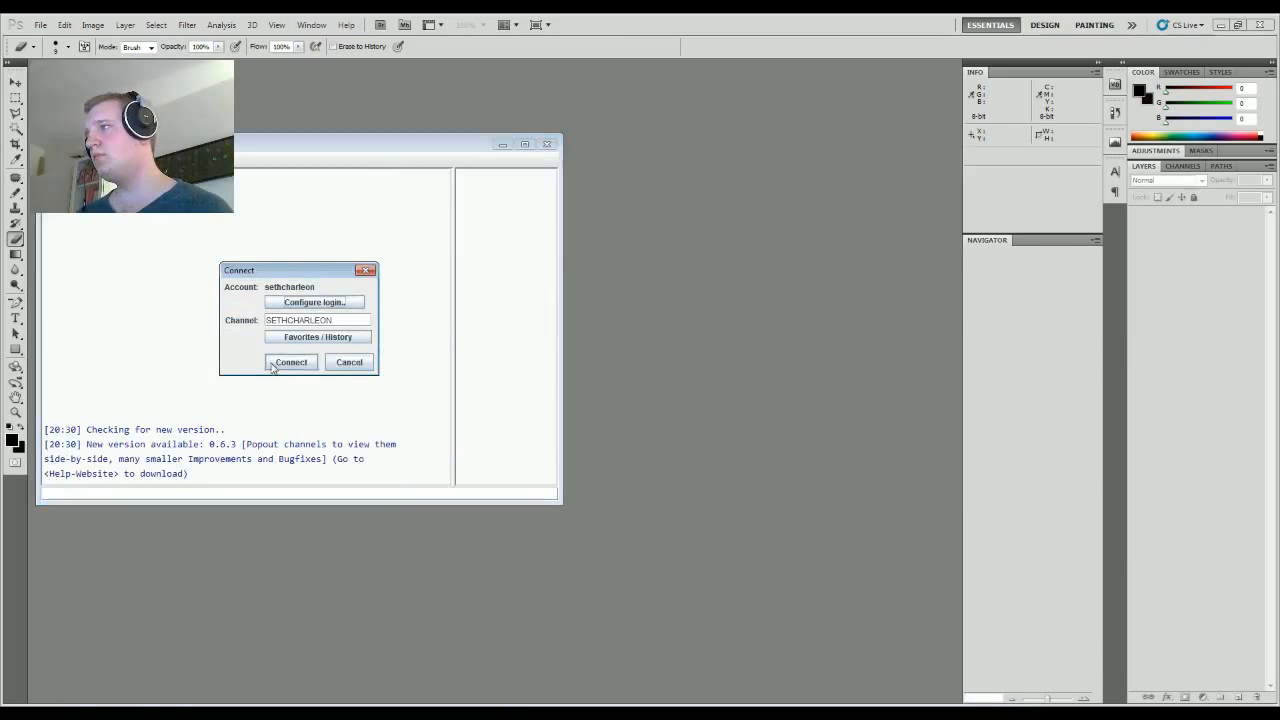
Step: Connect Chatty to the prefilled channel and move its window off this screen
{"action": "left_click", "coordinate": [284, 364]}
{"action": "left_click_drag", "start_coordinate": [276, 146], "coordinate": [1279, 150]}
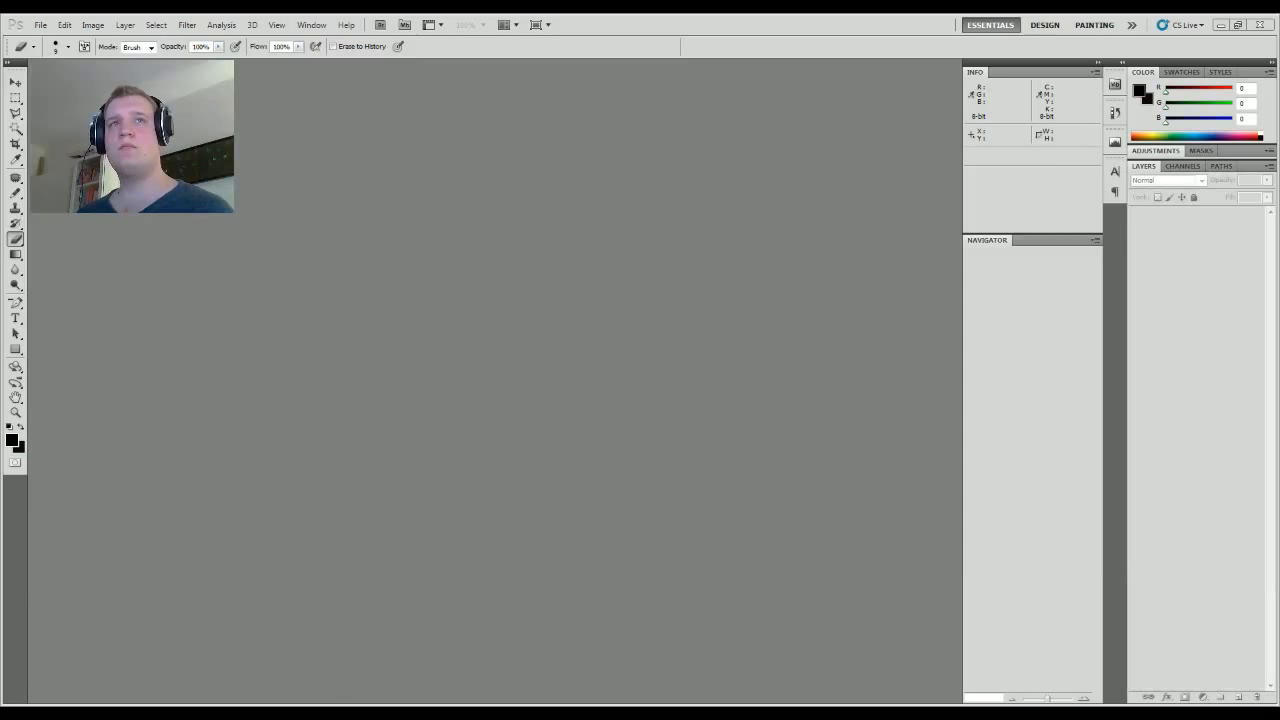
{"action": "left_click", "coordinate": [299, 714]}
{"action": "left_click_drag", "start_coordinate": [506, 52], "coordinate": [1279, 52]}
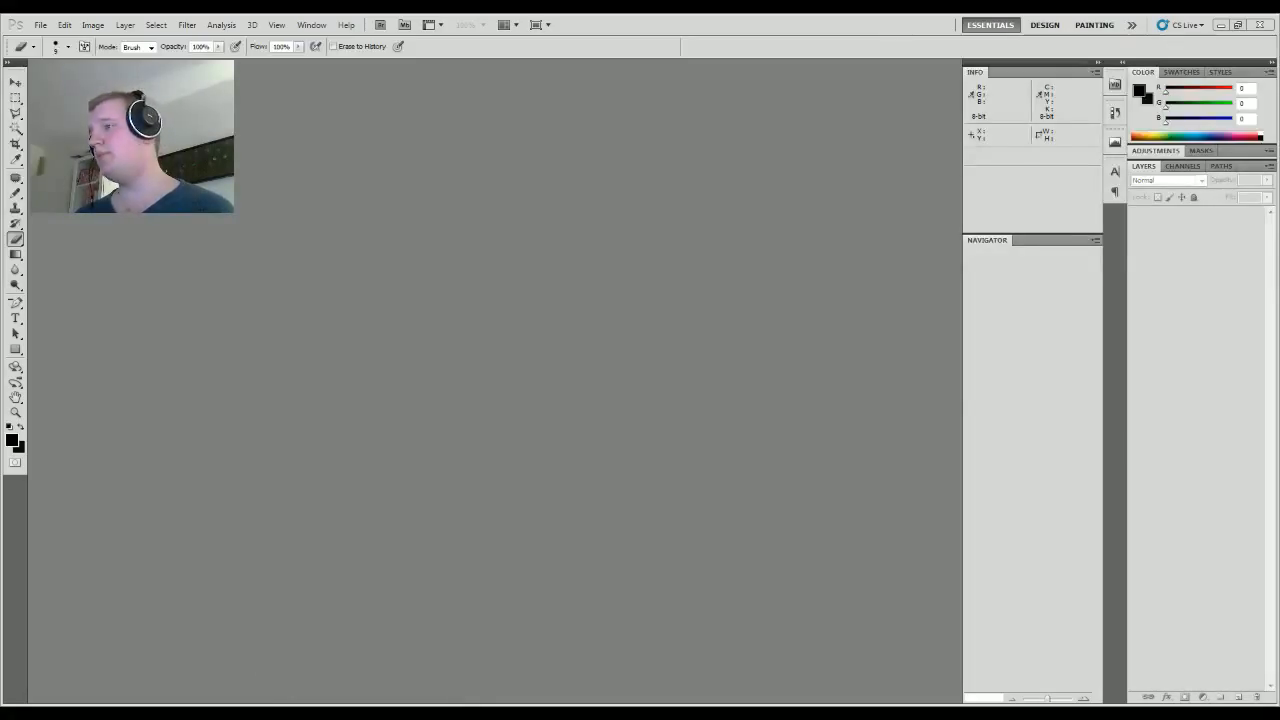
Step: Create a new document 1280 pixels wide and 720 pixels high
{"action": "left_click", "coordinate": [42, 25]}
{"action": "left_click", "coordinate": [45, 25]}
{"action": "left_click", "coordinate": [42, 25]}
{"action": "left_click", "coordinate": [53, 39]}
{"action": "key", "text": "Tab"}
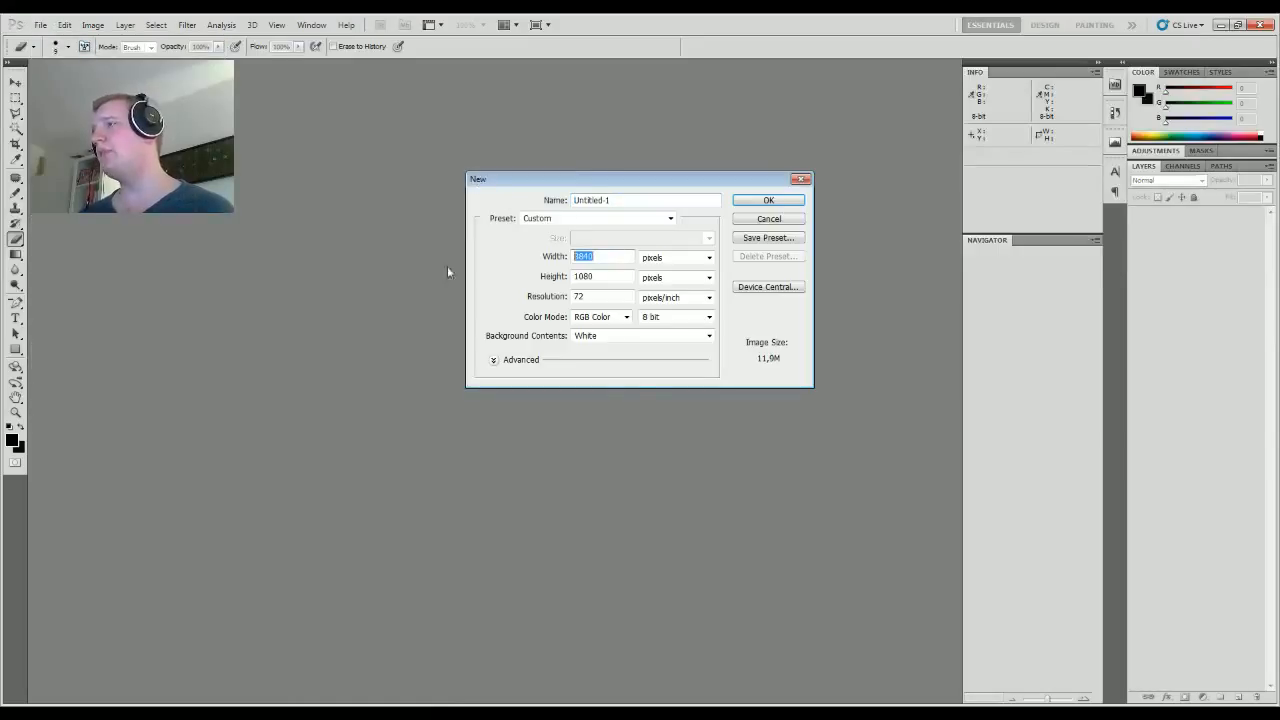
{"action": "type", "text": "1280"}
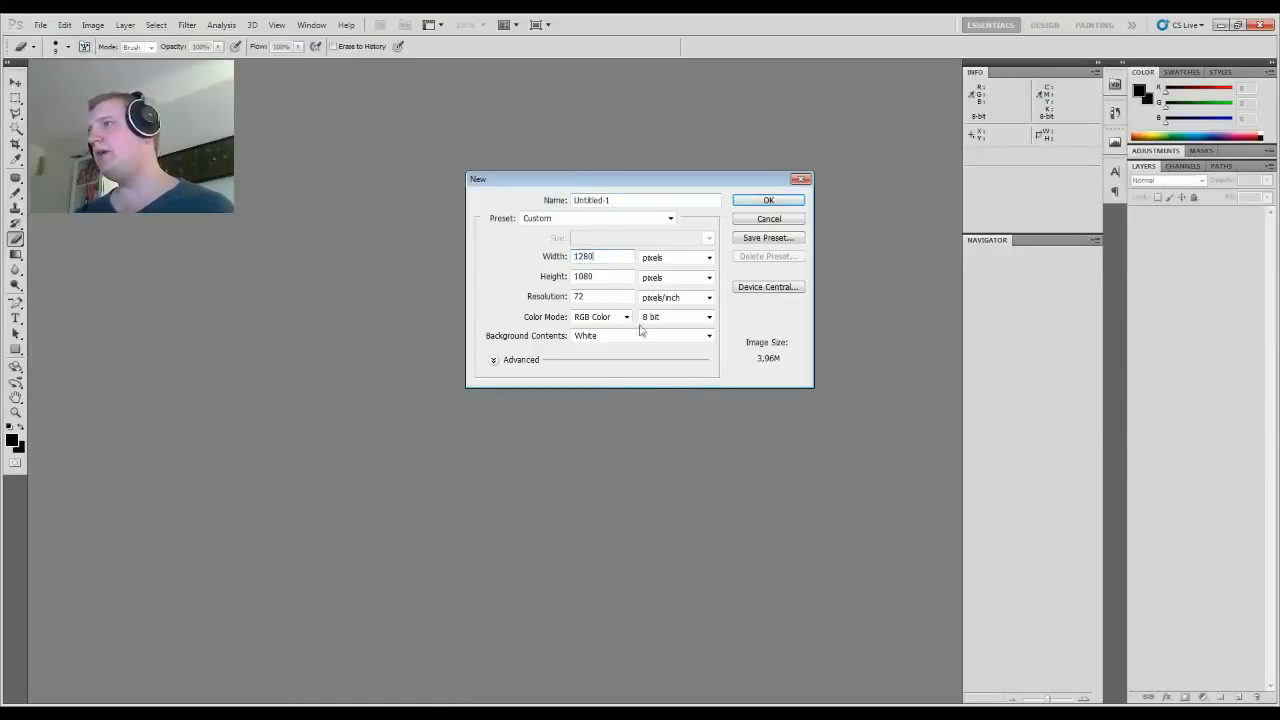
{"action": "key", "text": "Tab"}
{"action": "type", "text": "720"}
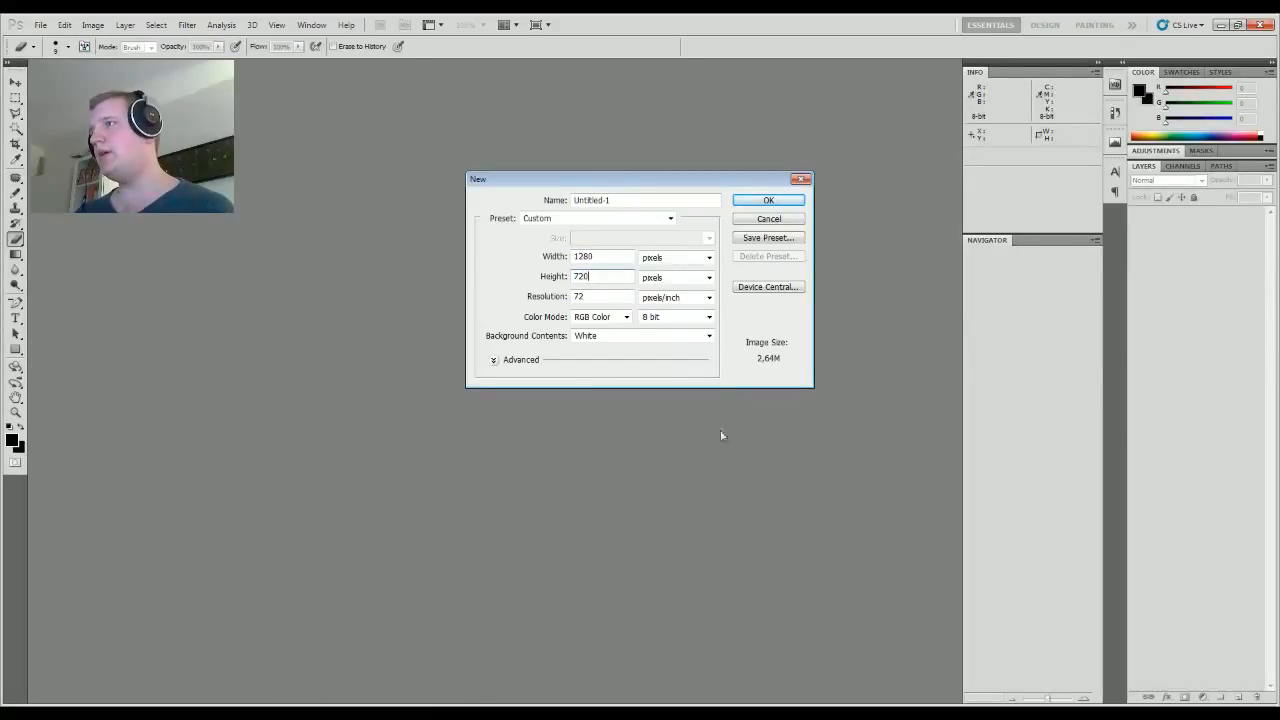
{"action": "left_click", "coordinate": [769, 200]}
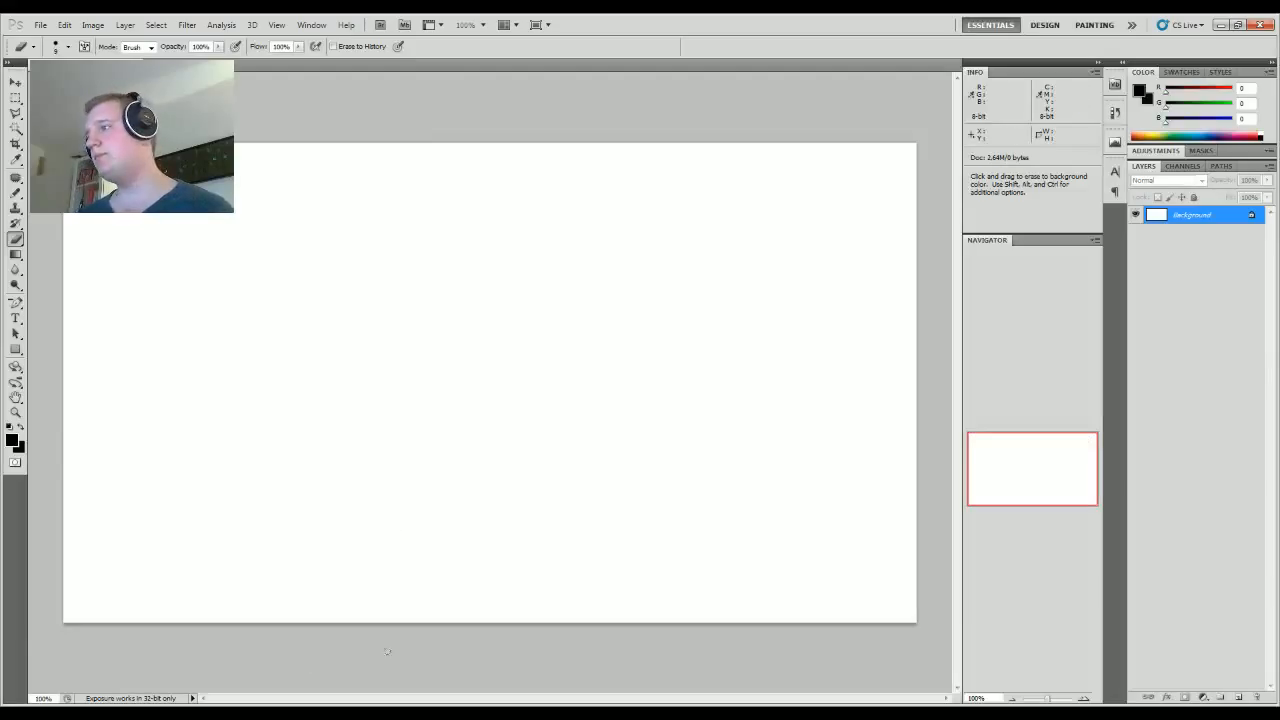
Step: Add a layer group and name it Background
{"action": "left_click", "coordinate": [17, 99]}
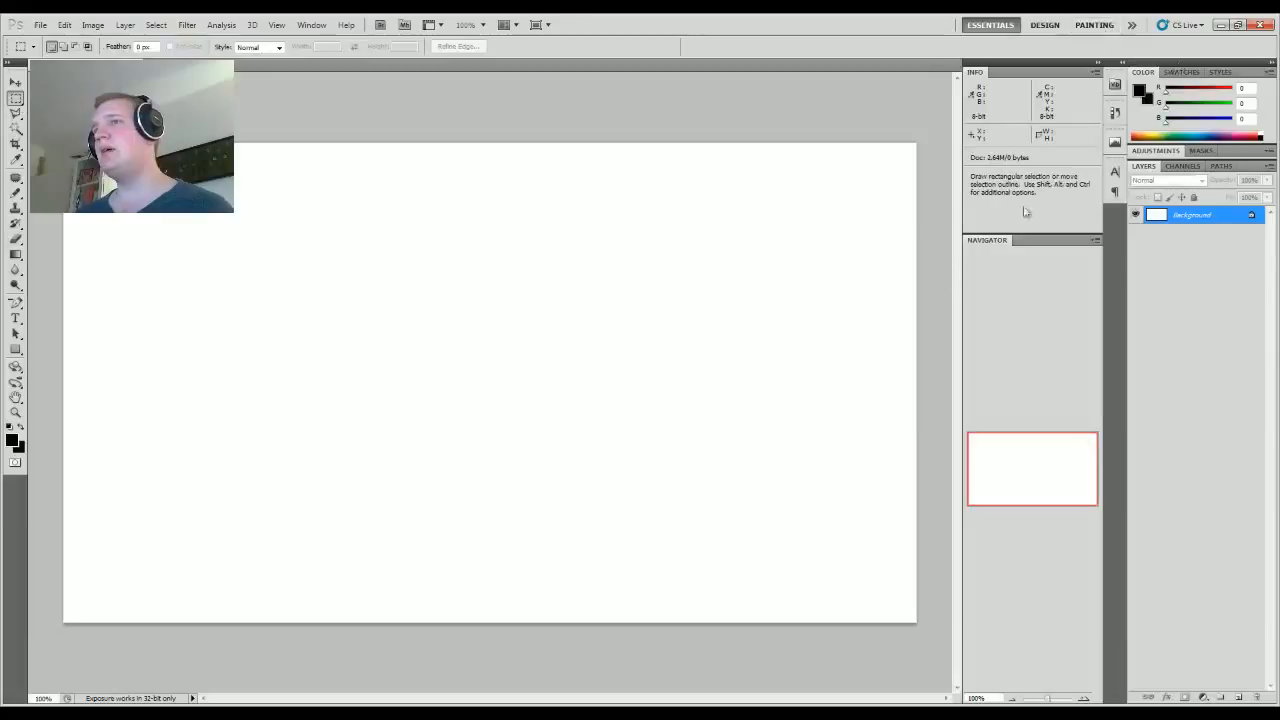
{"action": "left_click", "coordinate": [1219, 697]}
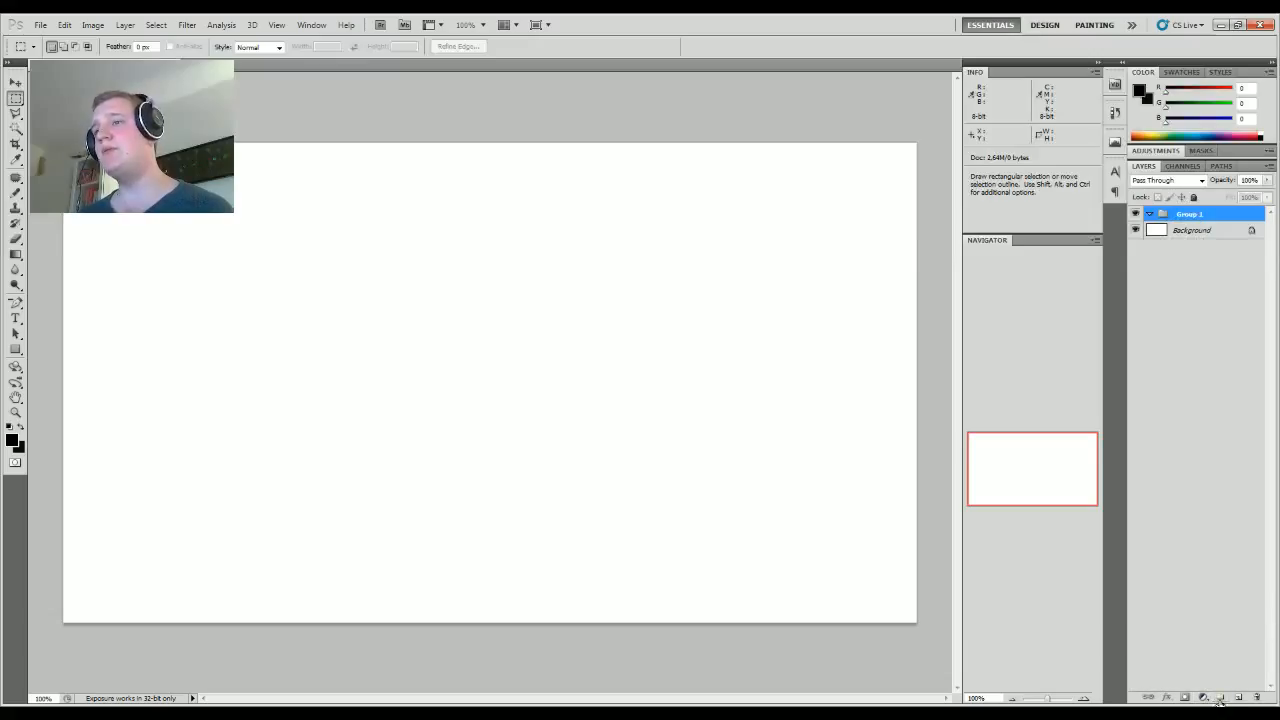
{"action": "double_click", "coordinate": [1186, 215]}
{"action": "type", "text": "Bac"}
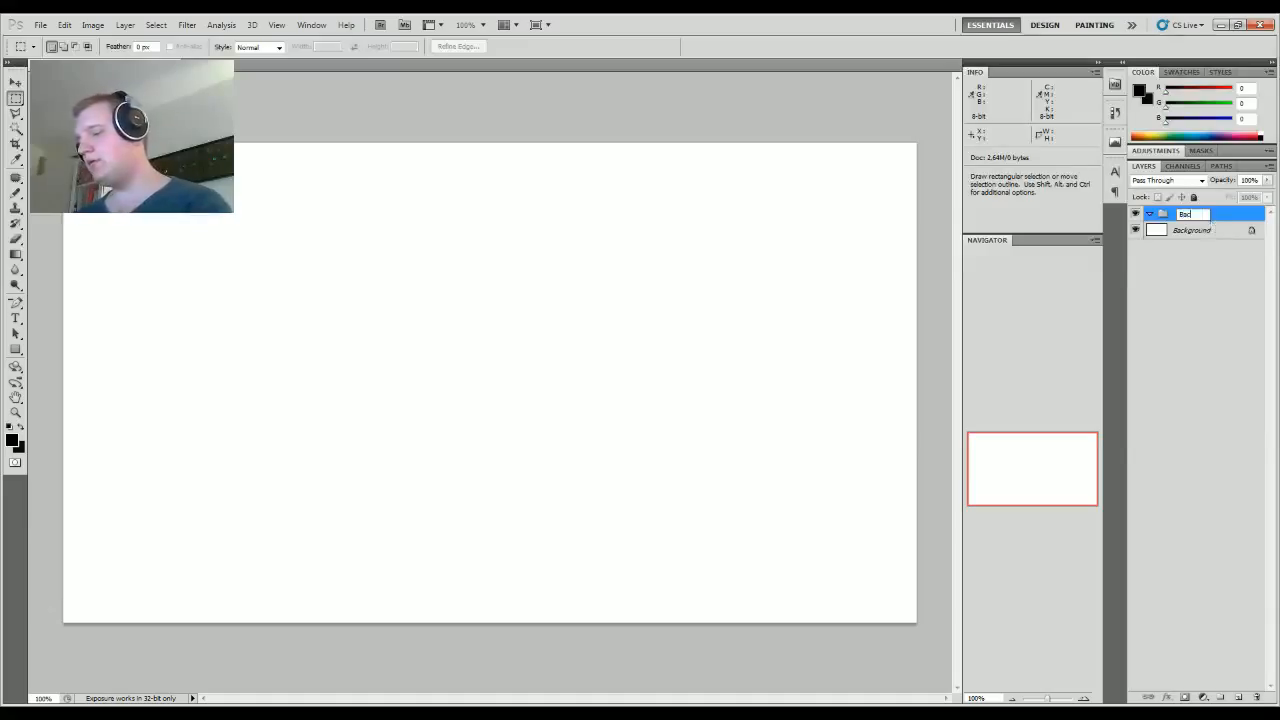
{"action": "type", "text": "kground"}
{"action": "key", "text": "Return"}
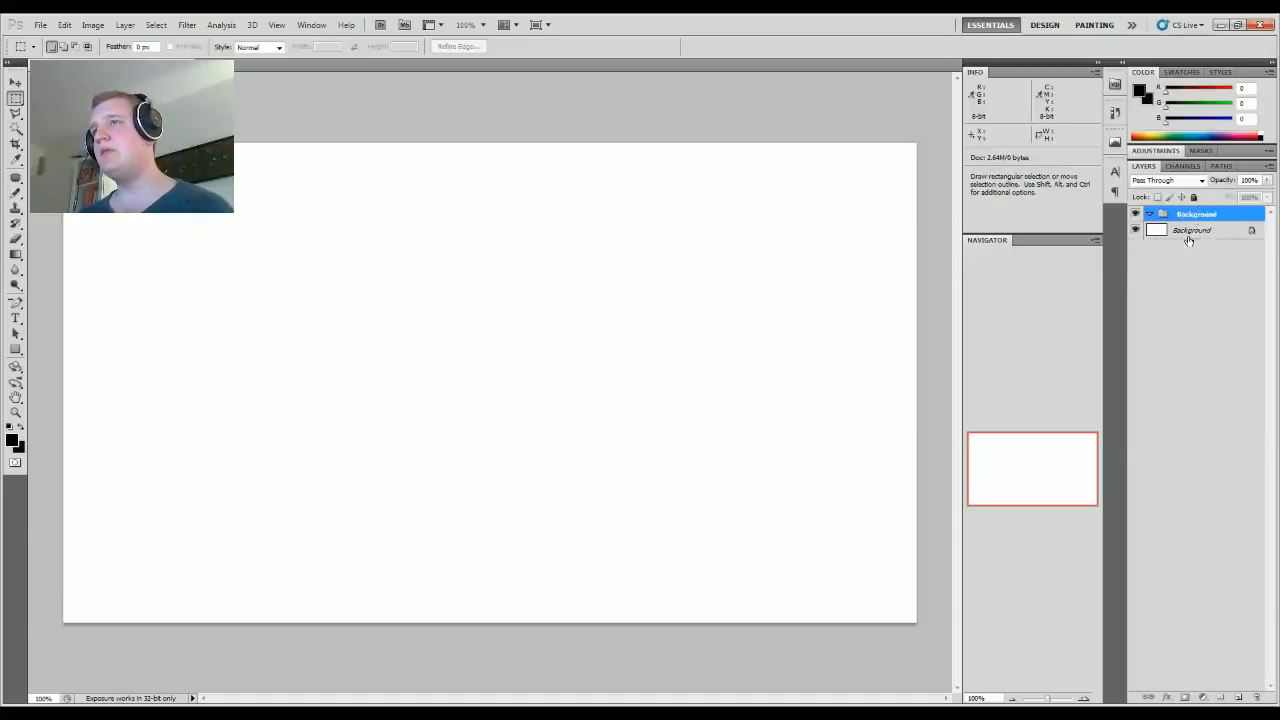
Step: Add an empty layer inside the Background group and delete the original locked background layer
{"action": "left_click", "coordinate": [1193, 232]}
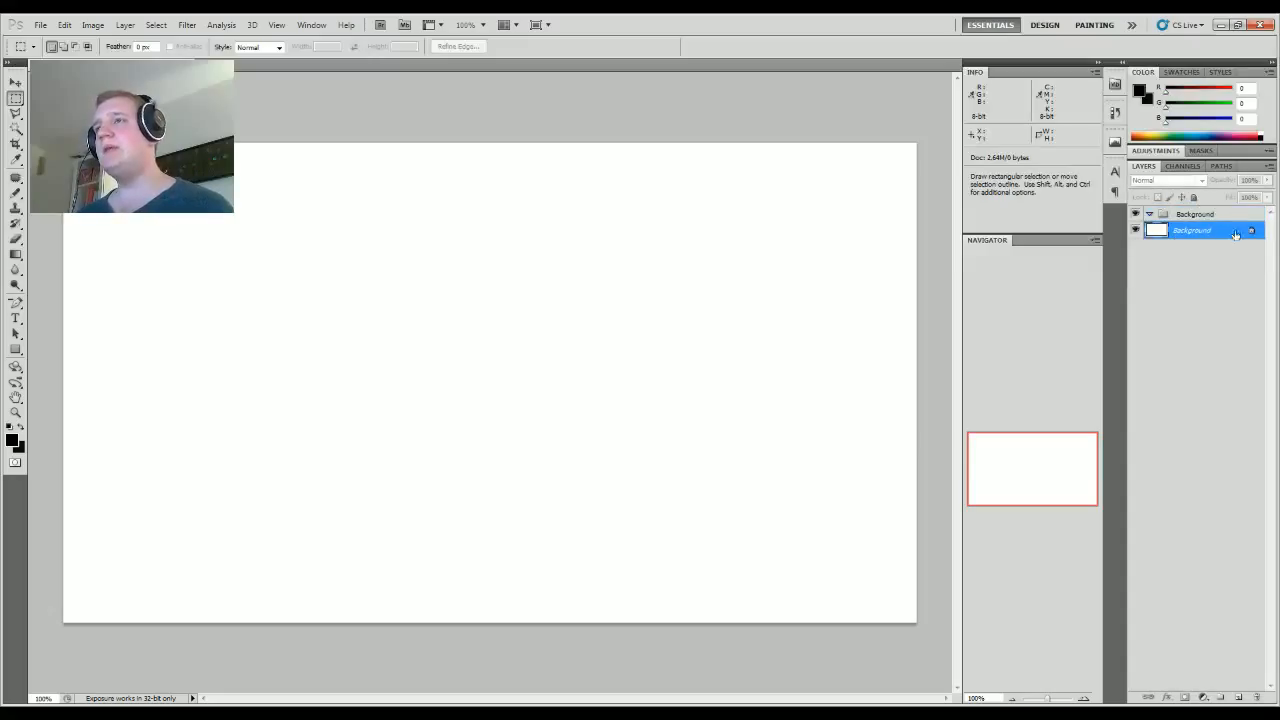
{"action": "left_click", "coordinate": [1239, 697]}
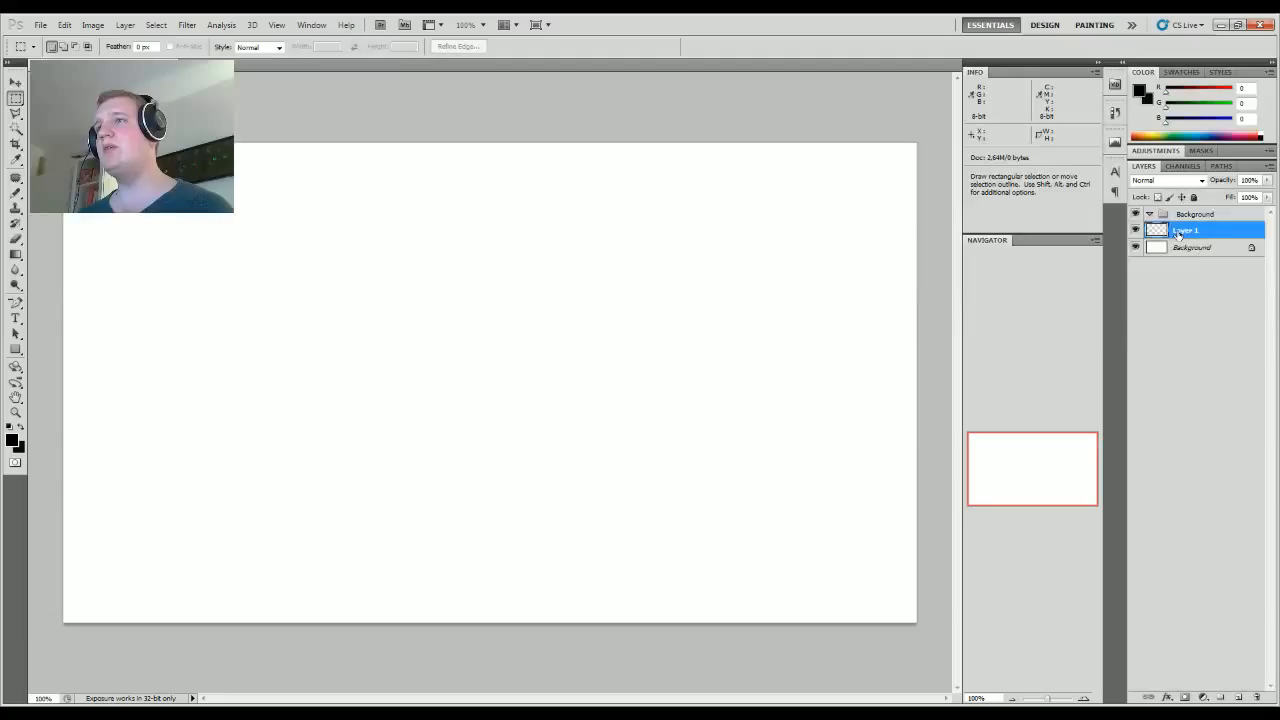
{"action": "left_click_drag", "start_coordinate": [1178, 236], "coordinate": [1180, 222]}
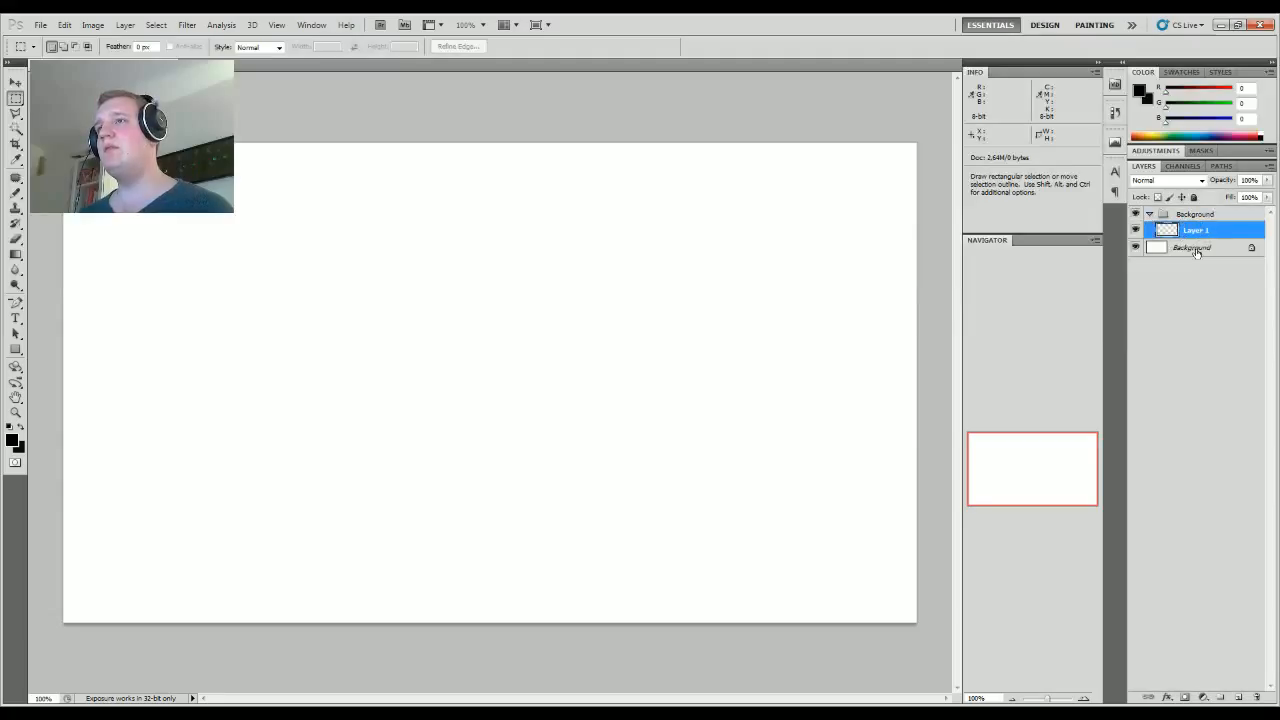
{"action": "left_click_drag", "start_coordinate": [1200, 532], "coordinate": [1258, 698]}
Step: Rename the layer inside the group as Background and fill it with black
{"action": "double_click", "coordinate": [1195, 231]}
{"action": "type", "text": "Backgro"}
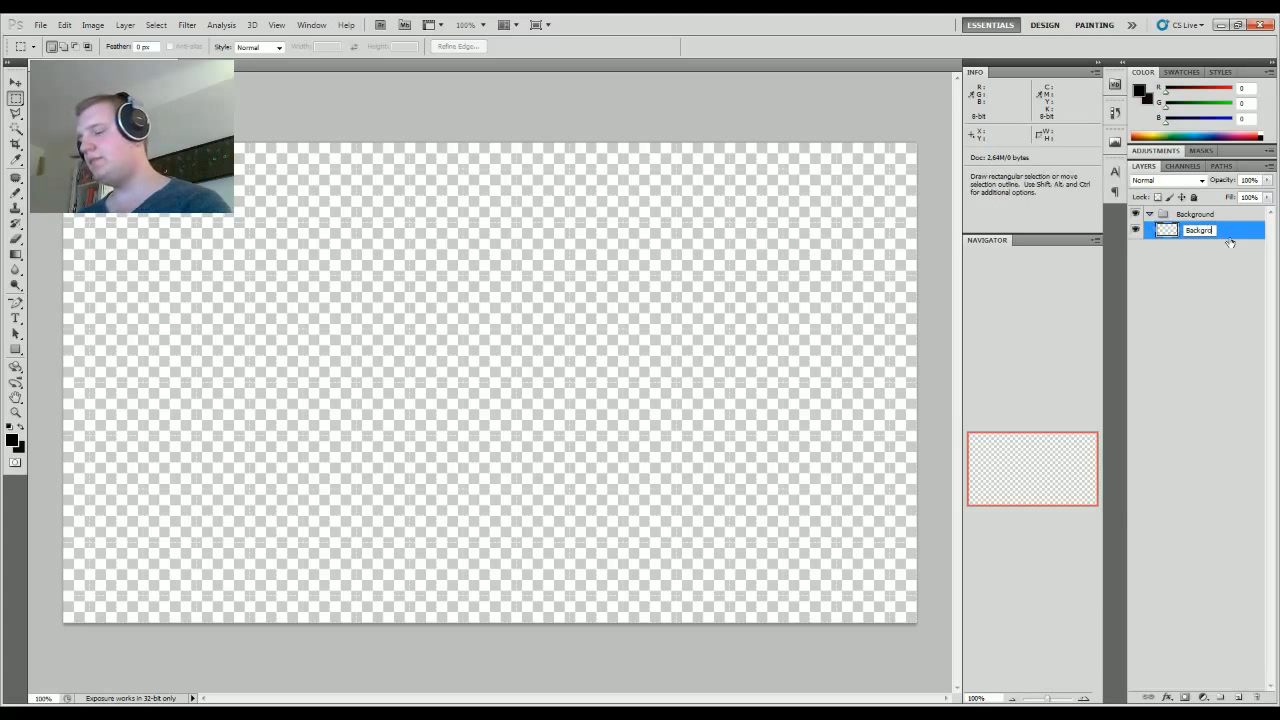
{"action": "type", "text": "und"}
{"action": "key", "text": "Return"}
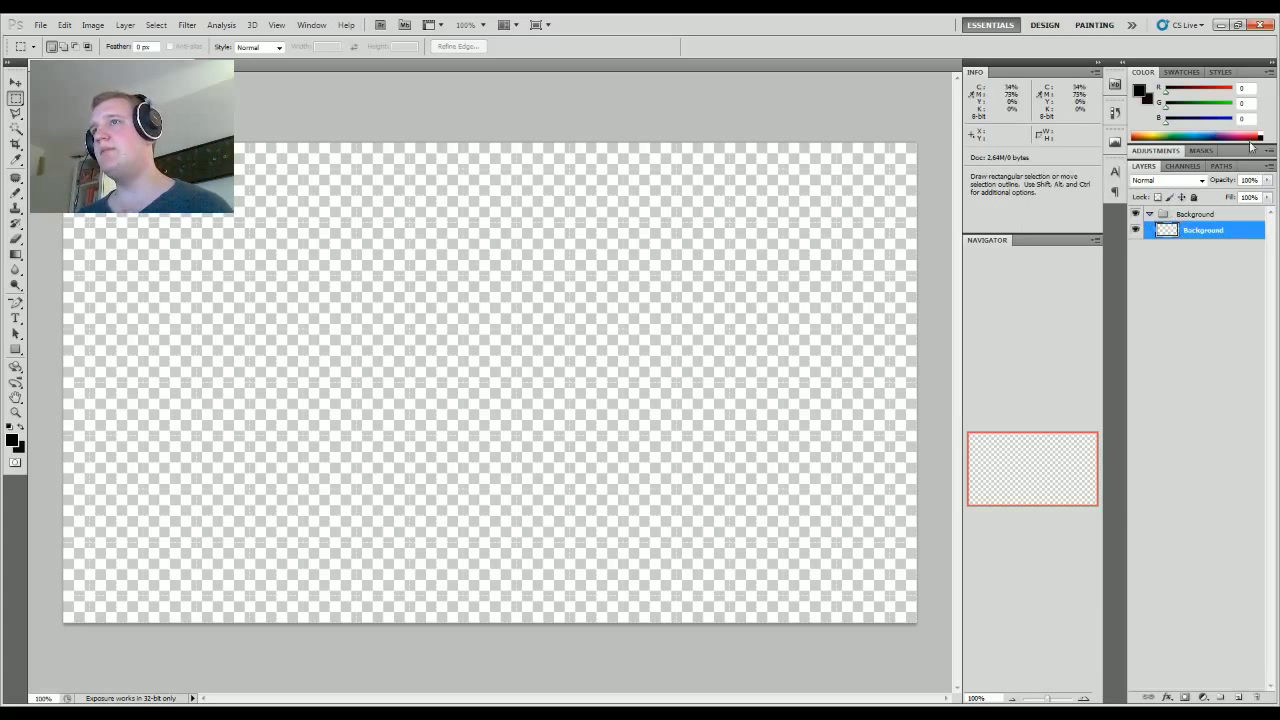
{"action": "key", "text": "alt+BackSpace"}
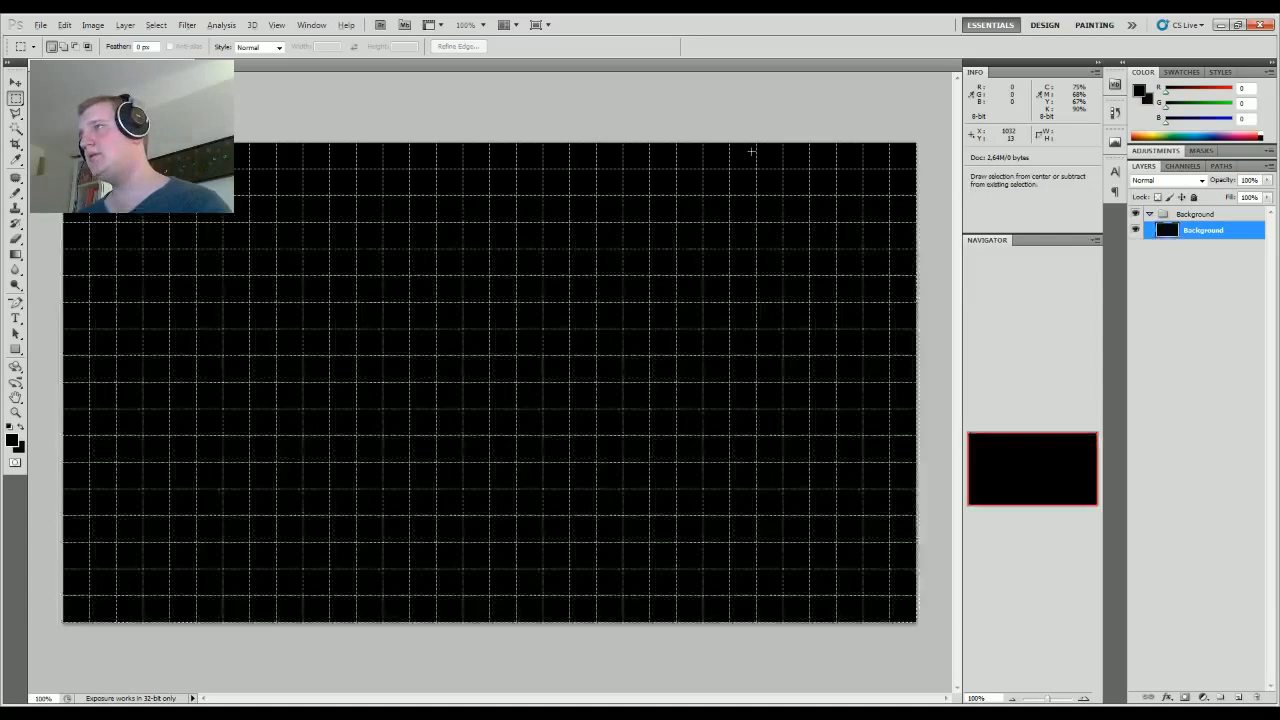
{"action": "key", "text": "ctrl+apostrophe"}
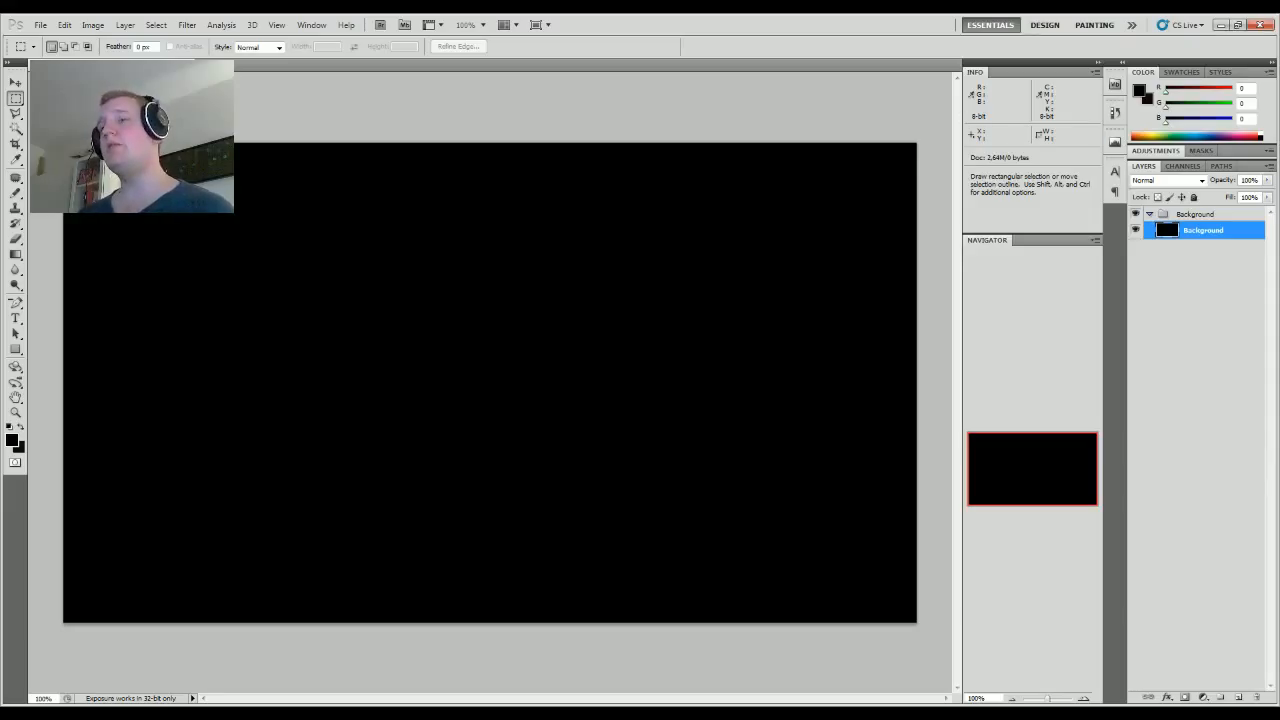
Step: Create a second layer group above the collapsed Background group and add an empty layer inside it
{"action": "left_click", "coordinate": [1220, 697]}
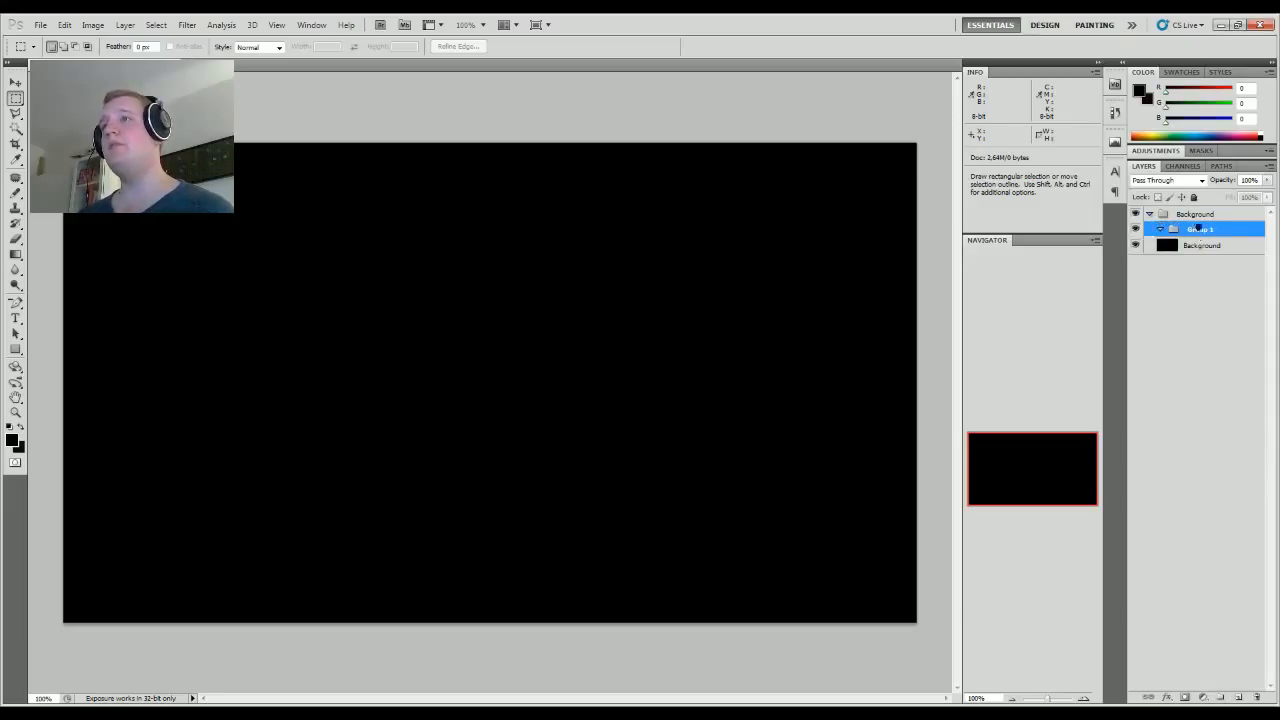
{"action": "left_click_drag", "start_coordinate": [1197, 214], "coordinate": [1198, 224]}
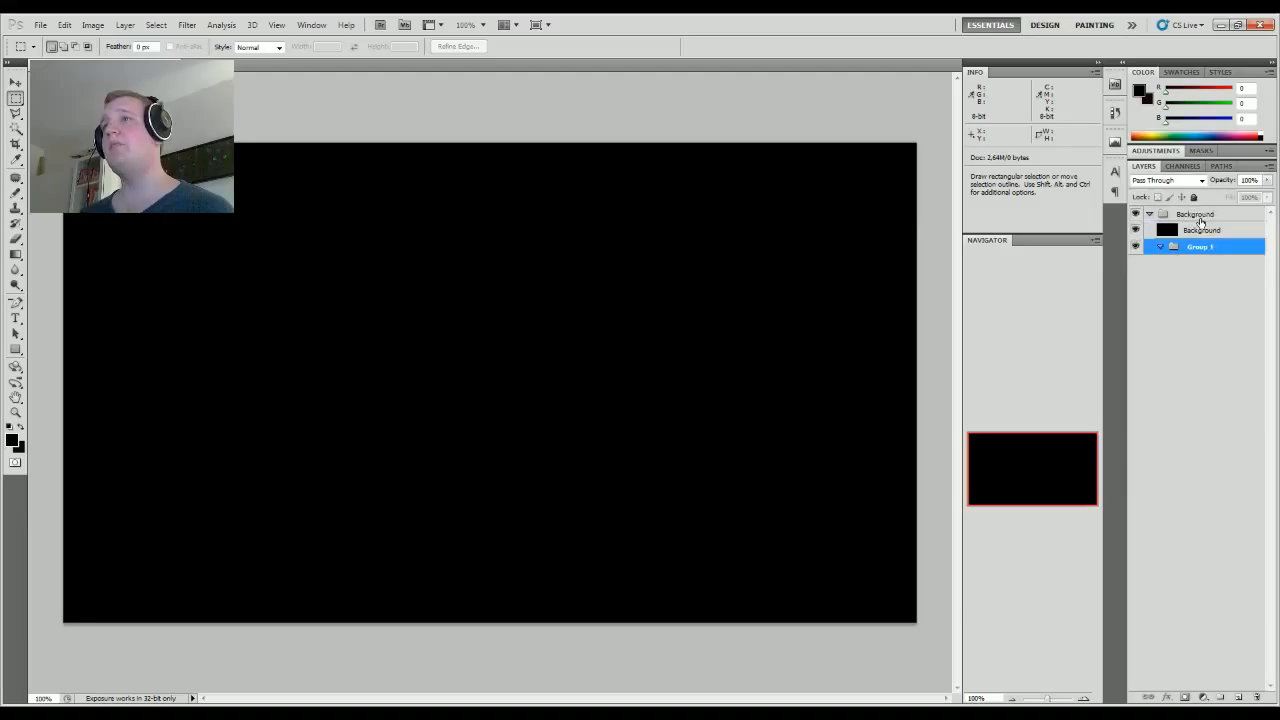
{"action": "left_click", "coordinate": [1151, 215]}
{"action": "left_click", "coordinate": [1151, 215]}
{"action": "left_click_drag", "start_coordinate": [1202, 250], "coordinate": [1200, 320]}
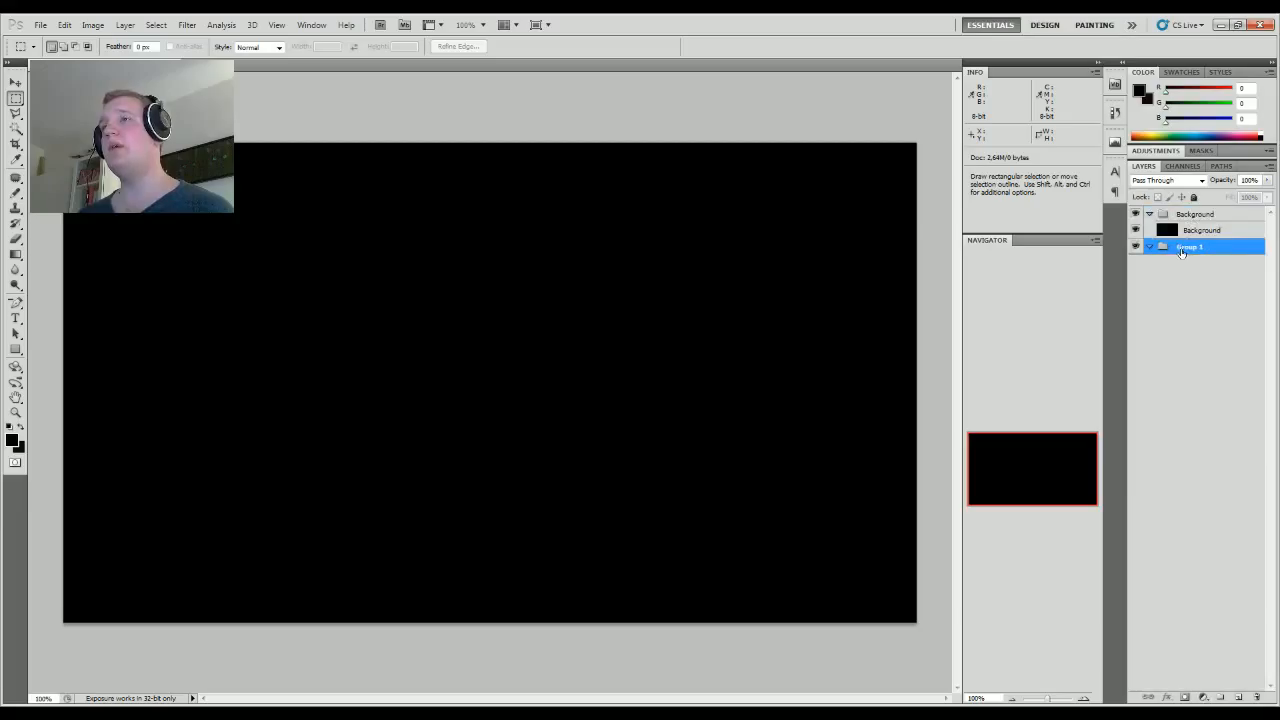
{"action": "left_click", "coordinate": [1149, 214]}
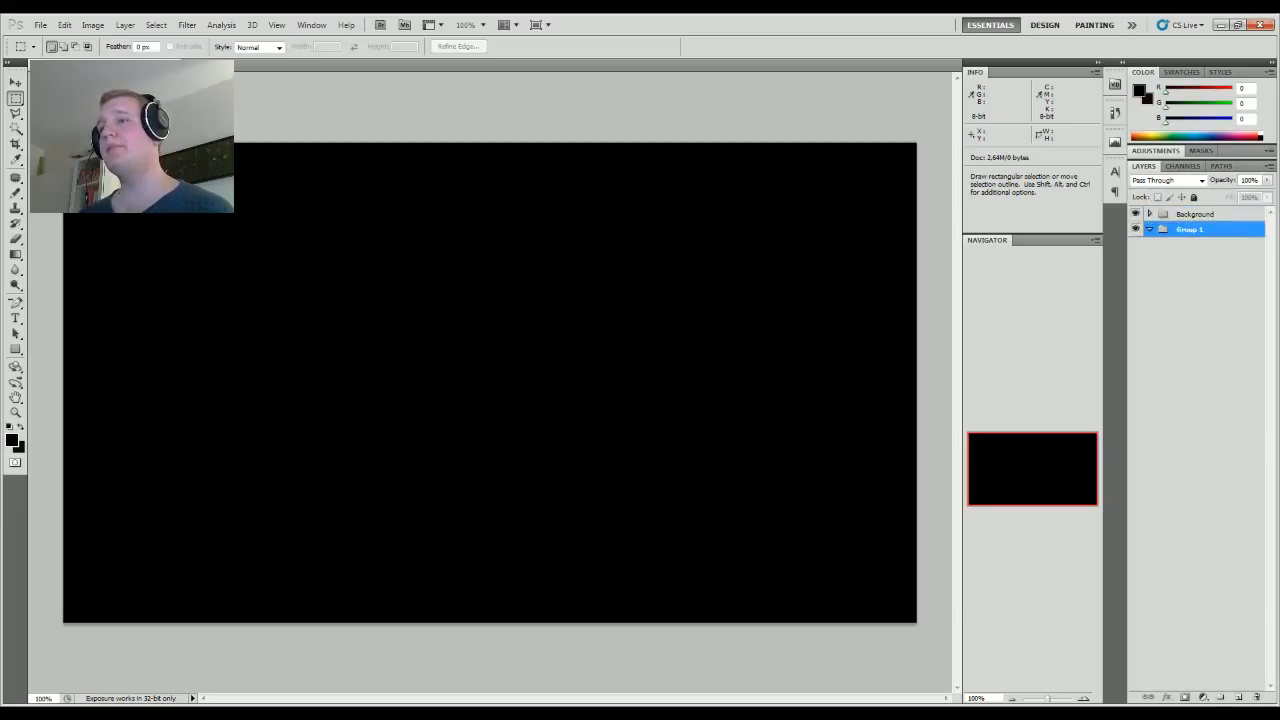
{"action": "left_click_drag", "start_coordinate": [1190, 232], "coordinate": [1192, 213]}
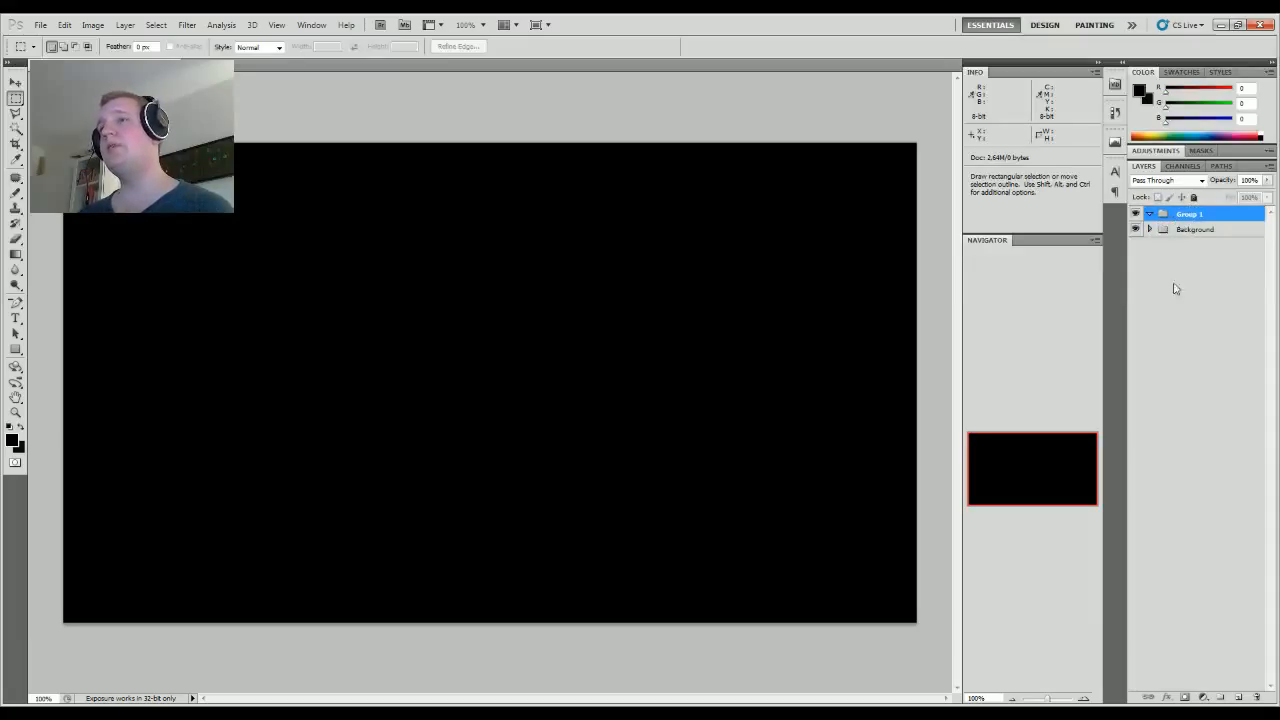
{"action": "left_click", "coordinate": [1236, 698]}
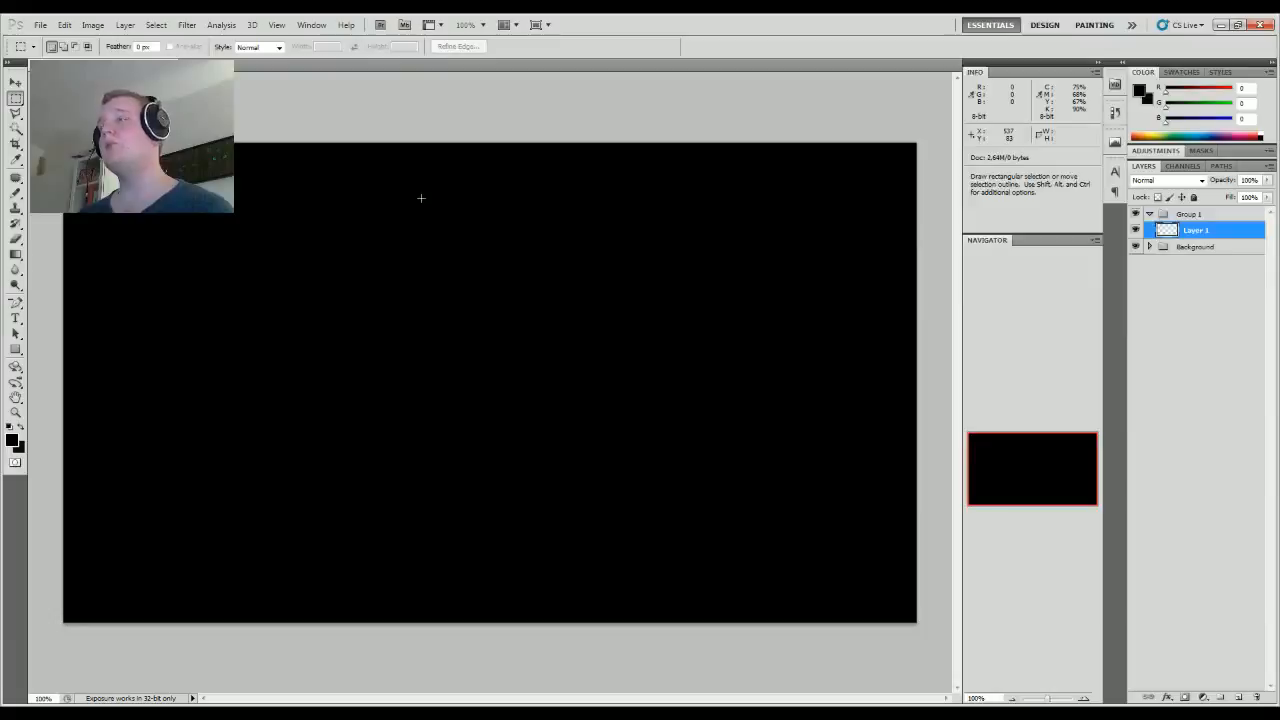
{"action": "left_click_drag", "start_coordinate": [412, 185], "coordinate": [917, 582]}
{"action": "left_click", "coordinate": [374, 186]}
{"action": "left_click_drag", "start_coordinate": [344, 175], "coordinate": [893, 603]}
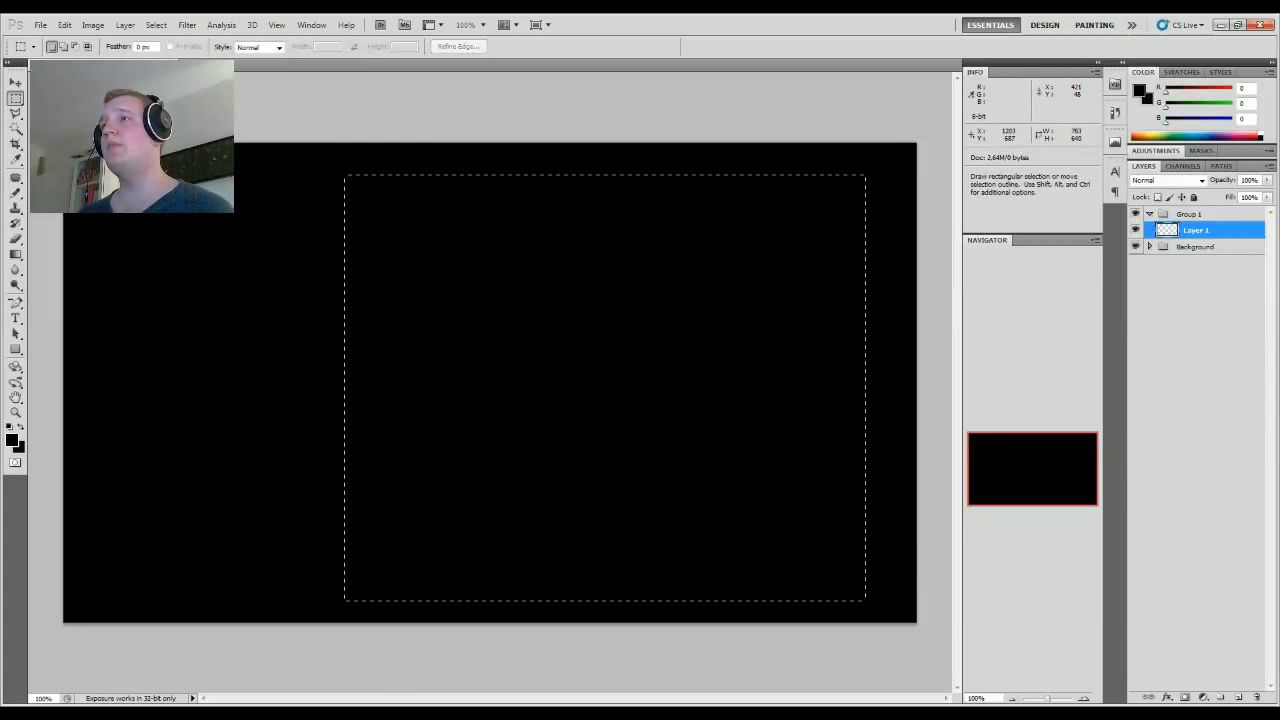
{"action": "left_click_drag", "start_coordinate": [855, 598], "coordinate": [880, 604]}
{"action": "left_click_drag", "start_coordinate": [878, 597], "coordinate": [877, 572]}
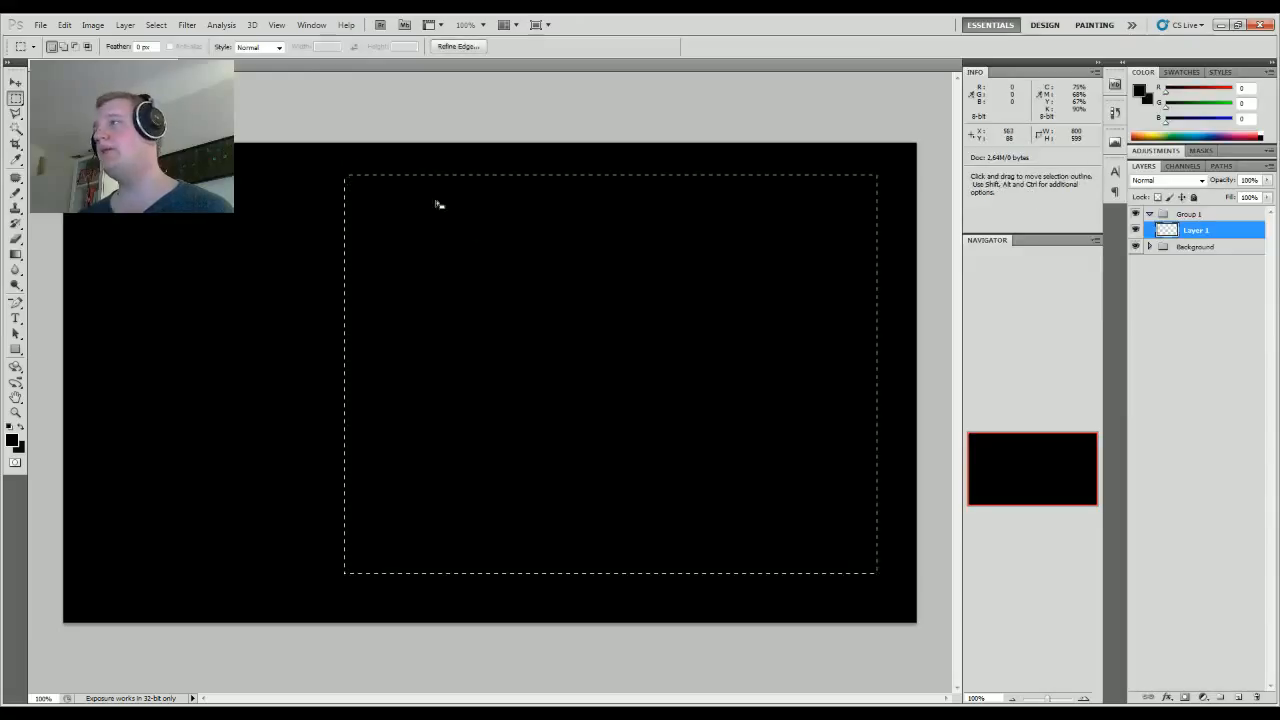
{"action": "left_click", "coordinate": [366, 203]}
Step: Marquee-select an 800 by 600 pixel area in the right part of the canvas and rename the empty layer as Layout
{"action": "left_click_drag", "start_coordinate": [347, 178], "coordinate": [879, 576]}
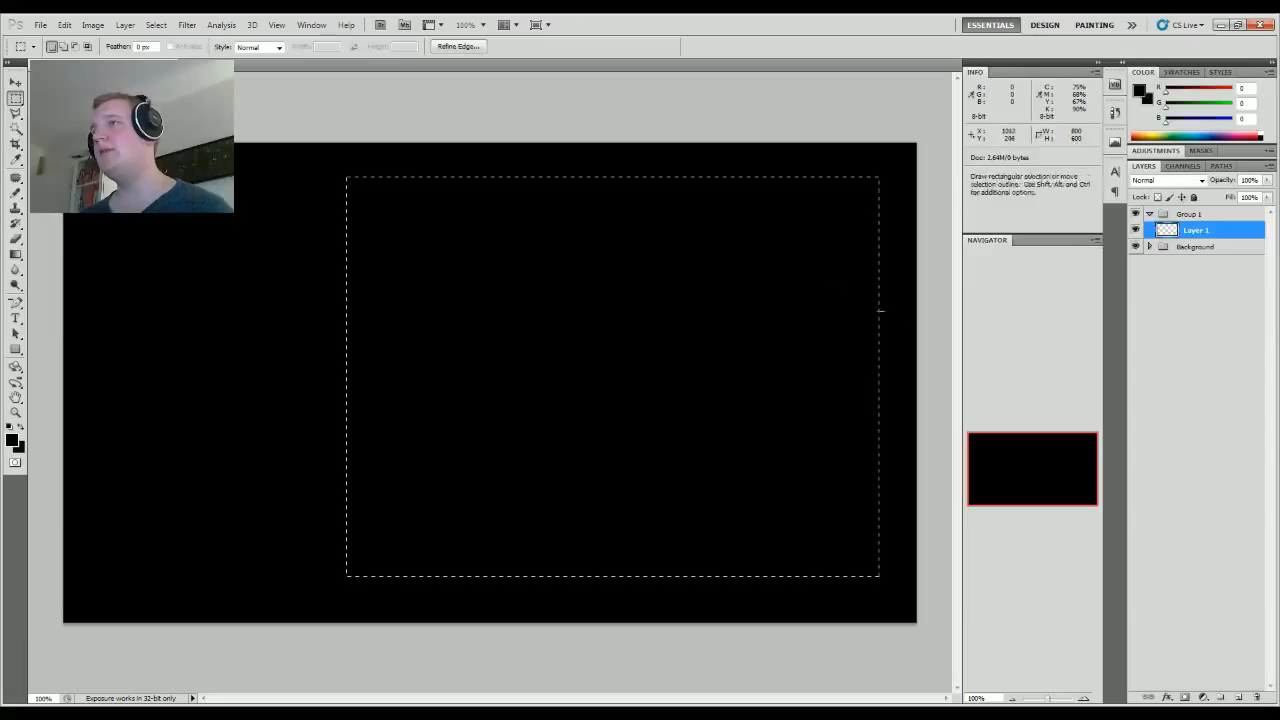
{"action": "left_click_drag", "start_coordinate": [681, 360], "coordinate": [683, 364]}
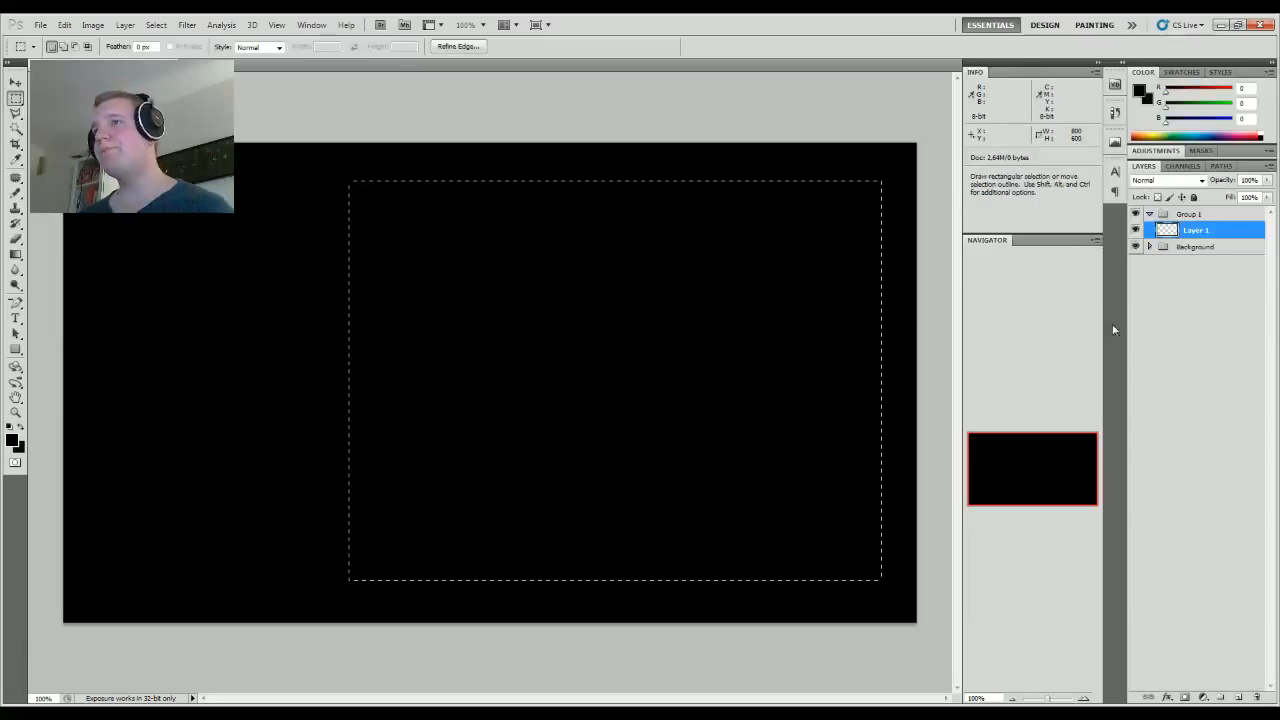
{"action": "double_click", "coordinate": [1196, 230]}
{"action": "type", "text": "Layout"}
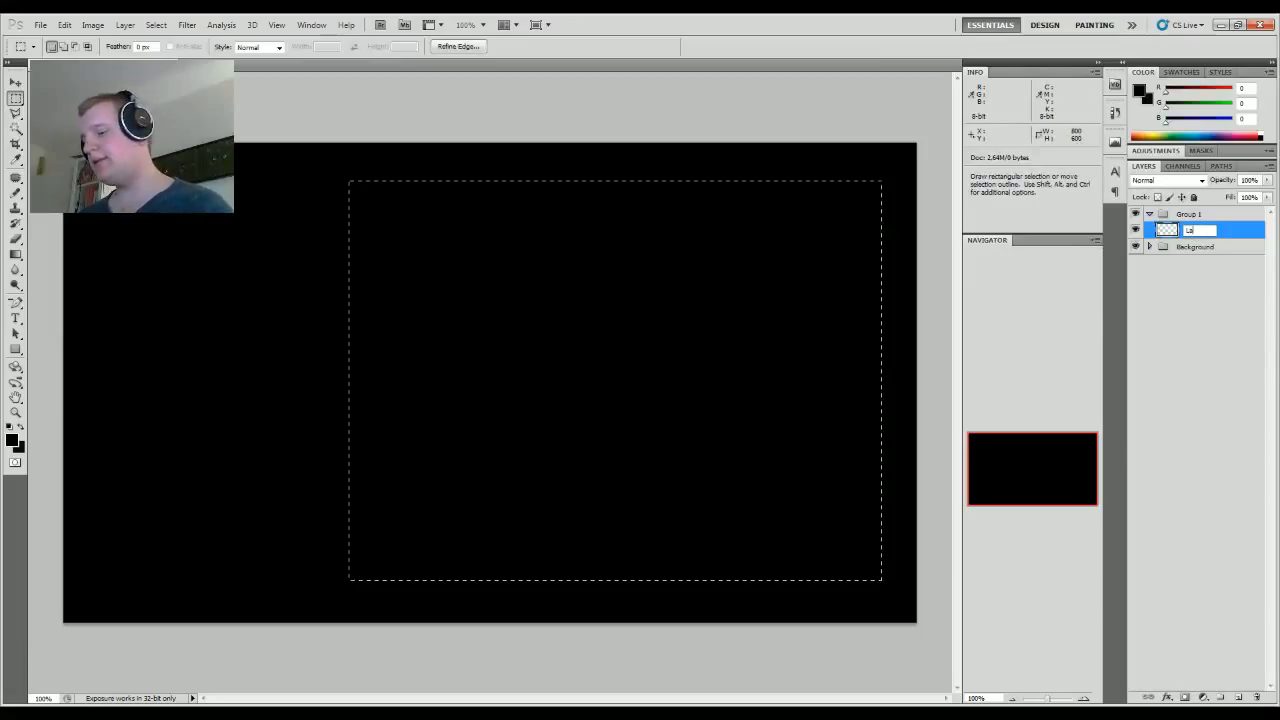
{"action": "key", "text": "Return"}
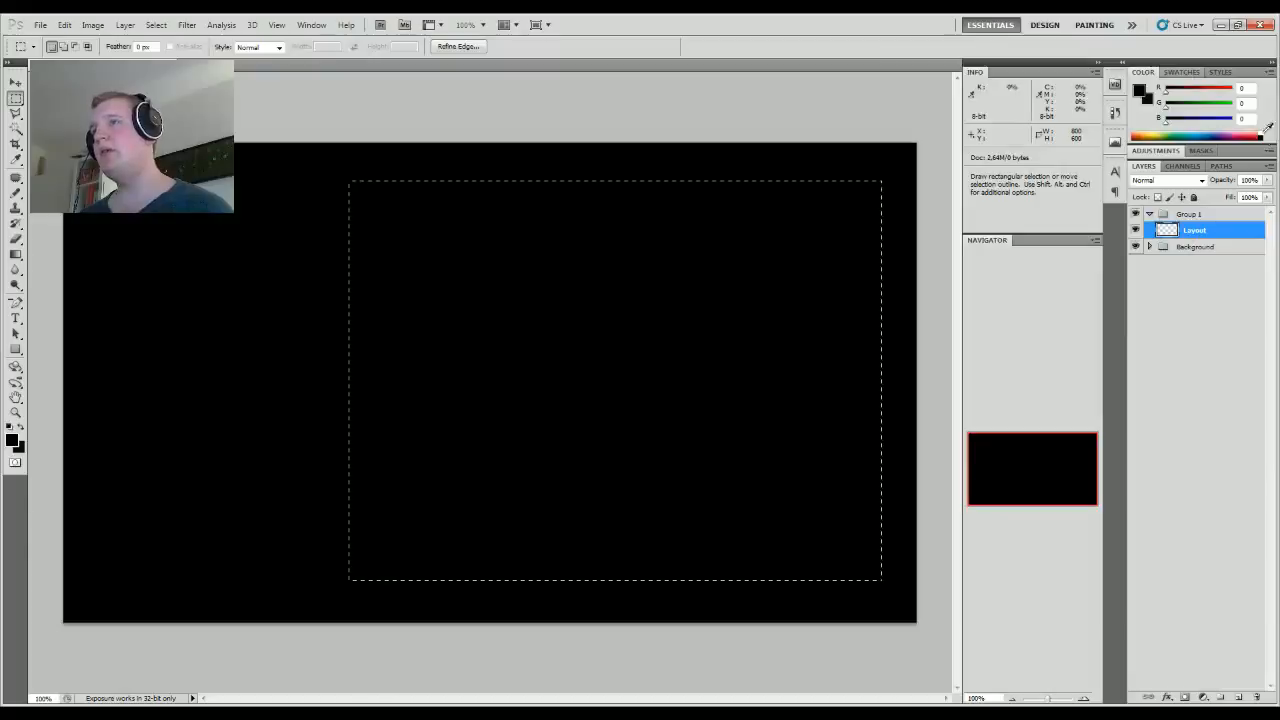
Step: Fill the selected 800 by 600 pixel area on the Layout layer with white and deselect it
{"action": "key", "text": "x"}
{"action": "key", "text": "alt+BackSpace"}
{"action": "key", "text": "ctrl+d"}
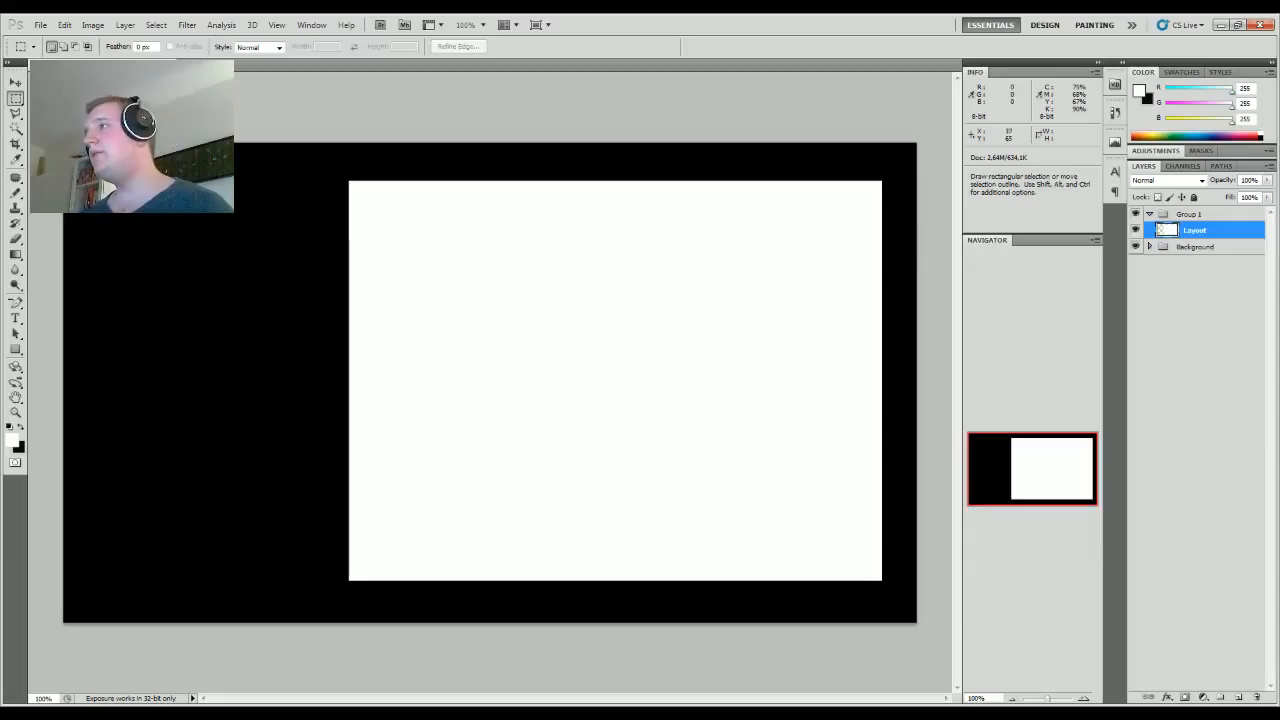
{"action": "left_click_drag", "start_coordinate": [81, 177], "coordinate": [329, 581]}
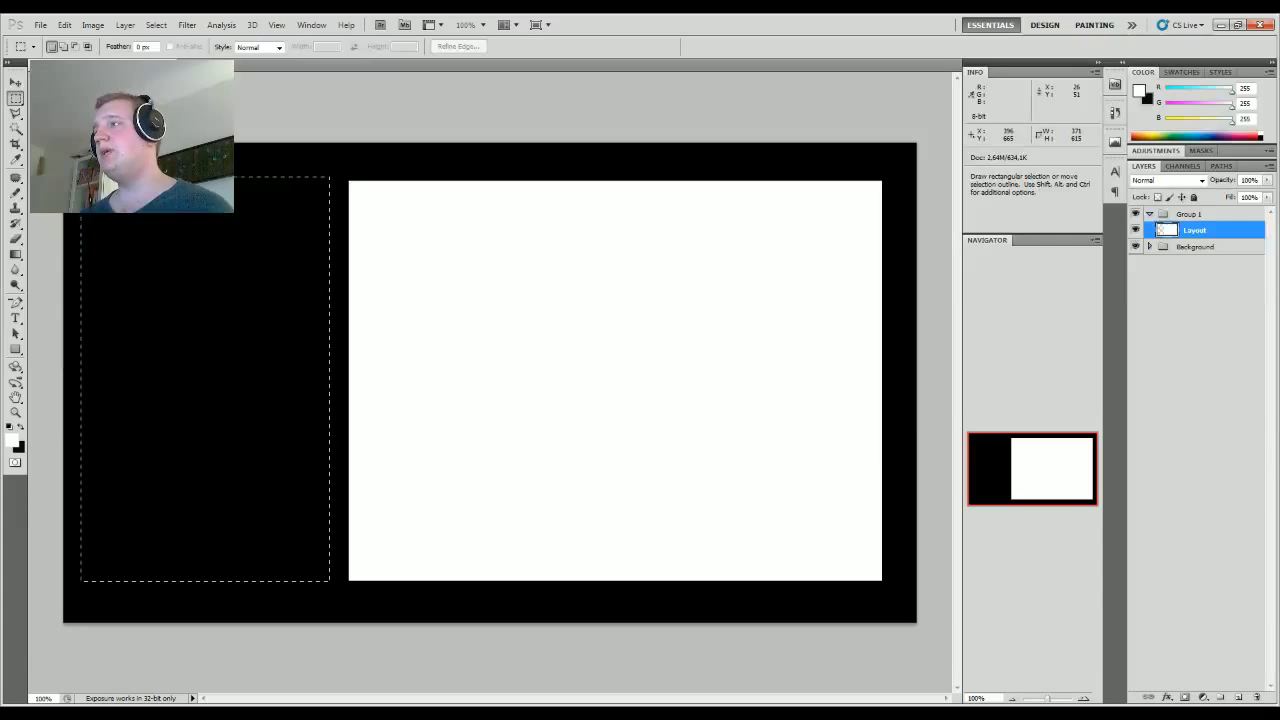
{"action": "left_click_drag", "start_coordinate": [329, 581], "coordinate": [330, 582]}
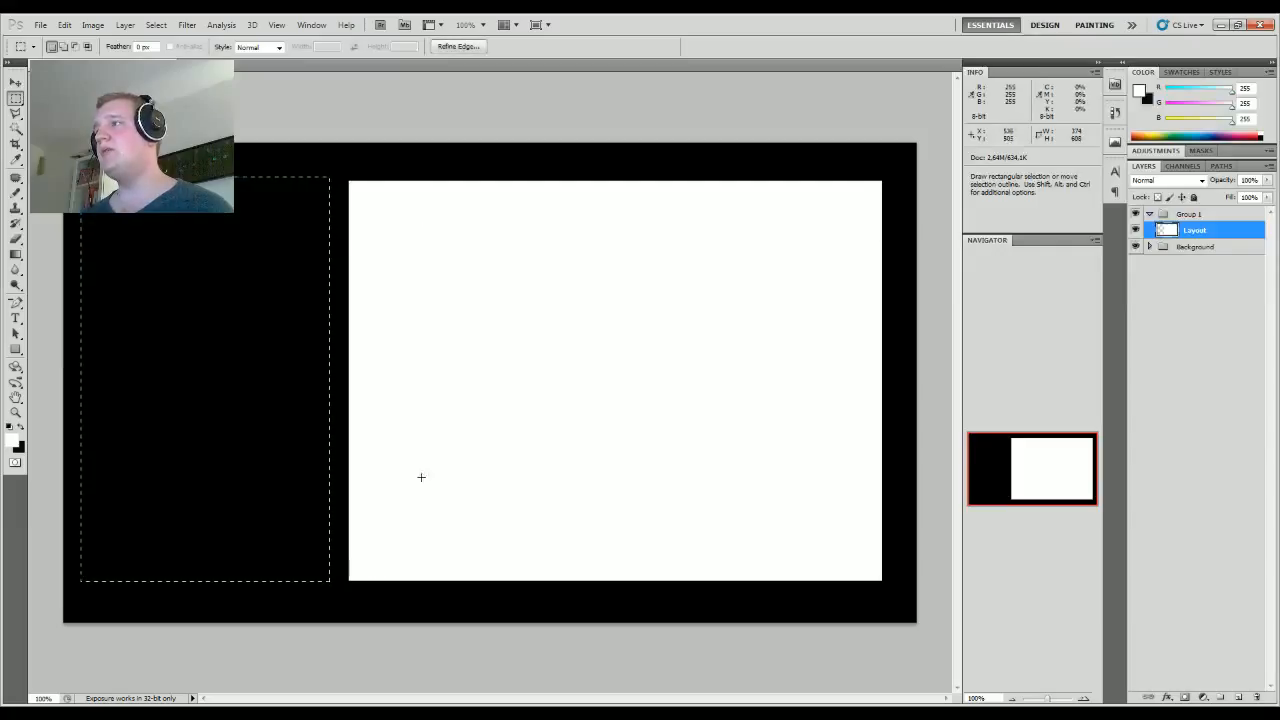
{"action": "left_click", "coordinate": [266, 197]}
Step: Marquee-select an area about 358 by 601 pixels in the black space beside the large white area and fill it with white
{"action": "left_click_drag", "start_coordinate": [92, 177], "coordinate": [330, 575]}
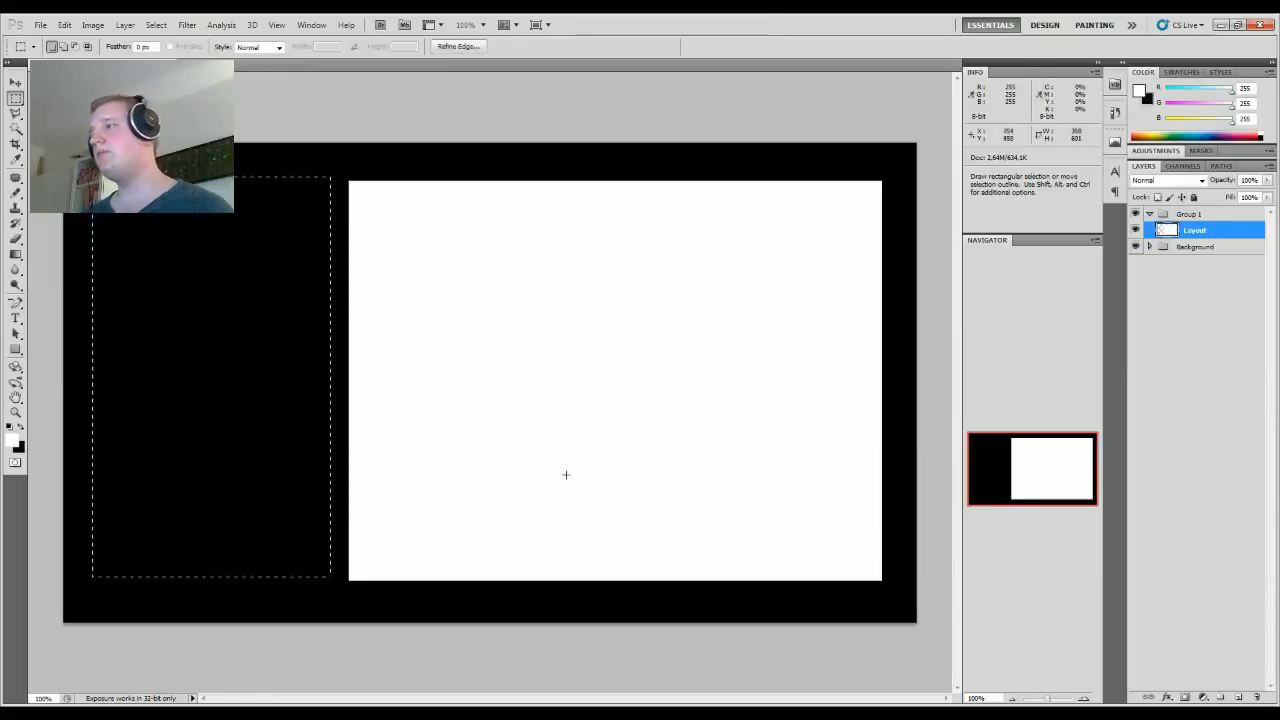
{"action": "key", "text": "alt"}
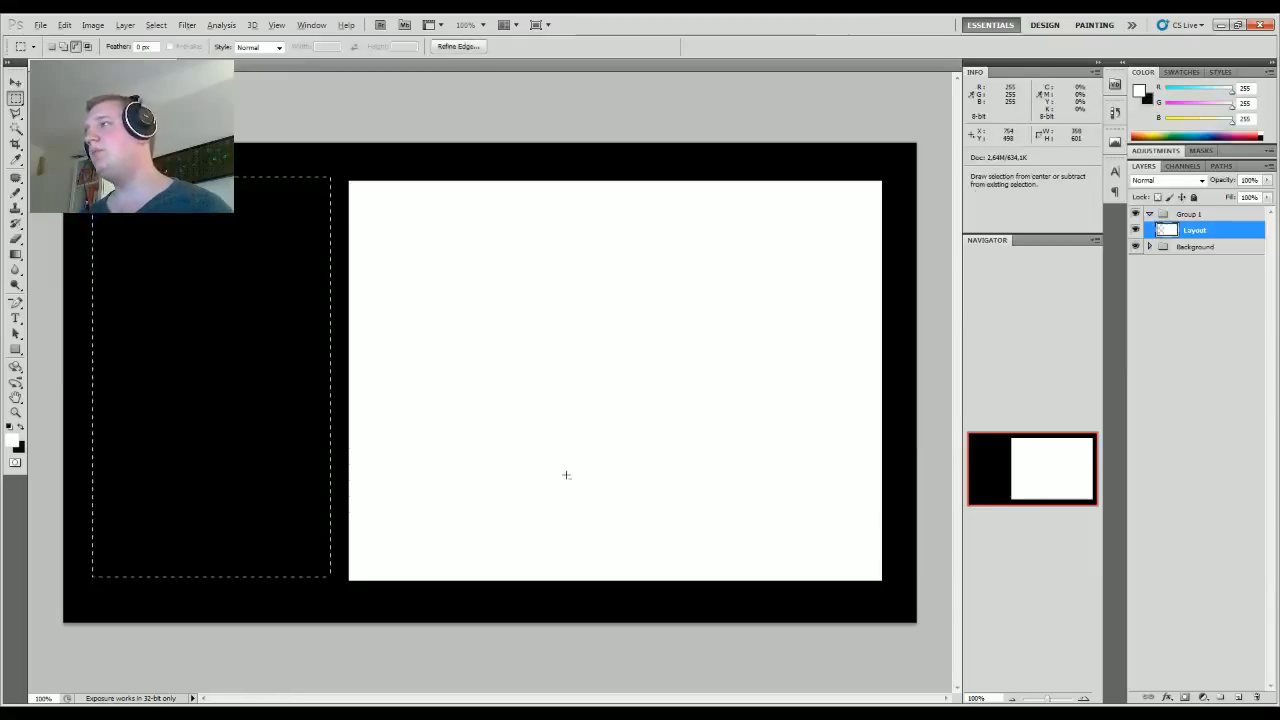
{"action": "key", "text": "alt+BackSpace"}
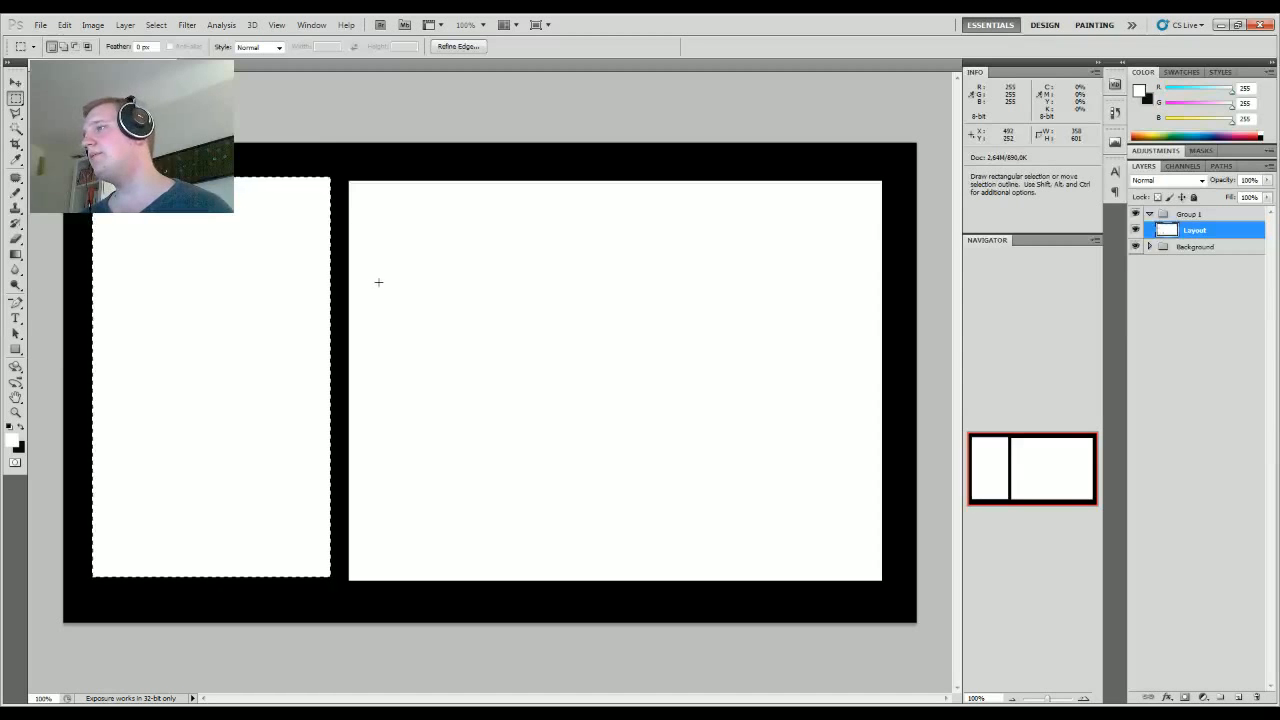
Step: Move the narrow white panel level with the large white area, nudge it slightly towards the canvas's left edge, and deselect it
{"action": "left_click_drag", "start_coordinate": [68, 155], "coordinate": [209, 402]}
{"action": "left_click_drag", "start_coordinate": [321, 613], "coordinate": [338, 600]}
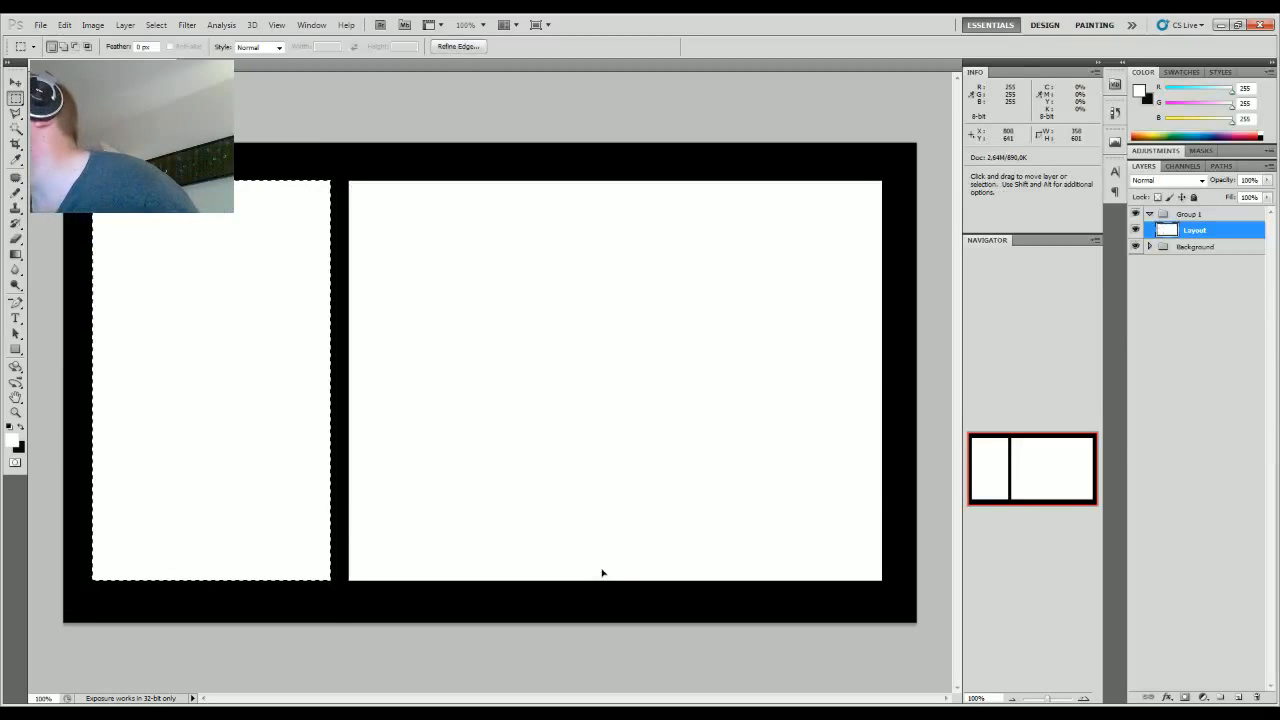
{"action": "key", "text": "Left"}
{"action": "key", "text": "Left"}
{"action": "key", "text": "Left"}
{"action": "key", "text": "Left"}
{"action": "key", "text": "Left"}
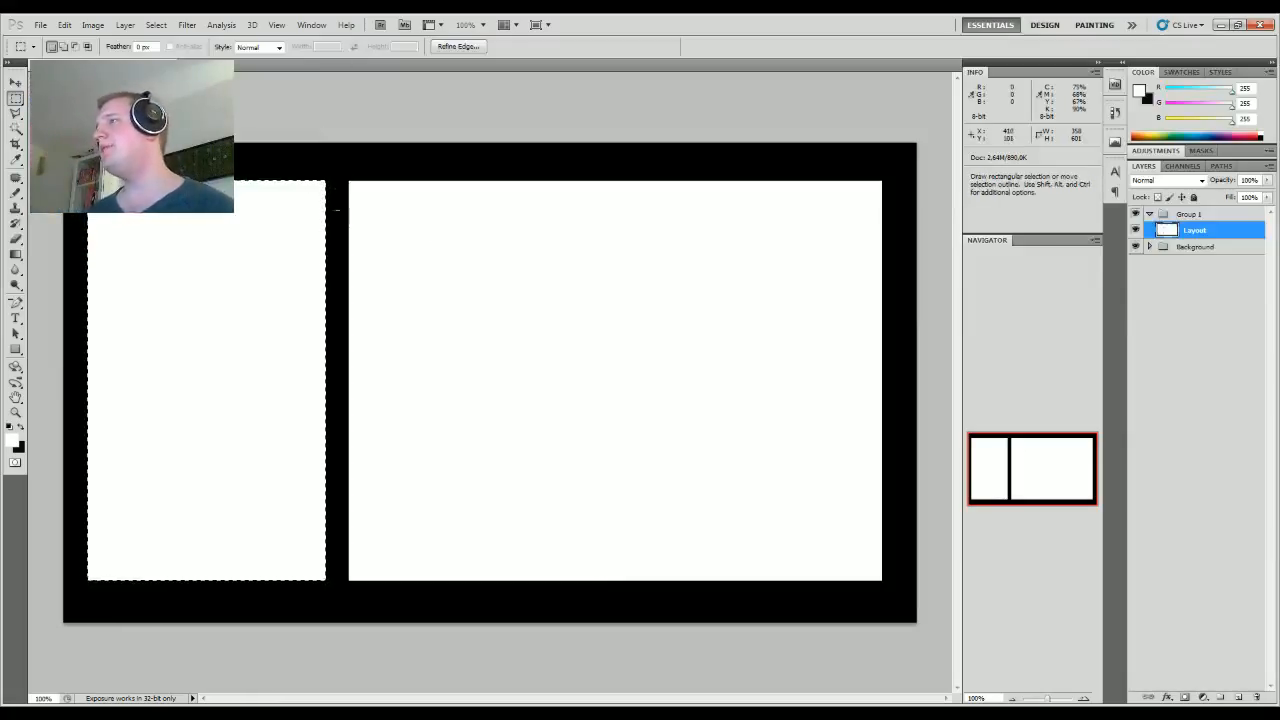
{"action": "key", "text": "ctrl+d"}
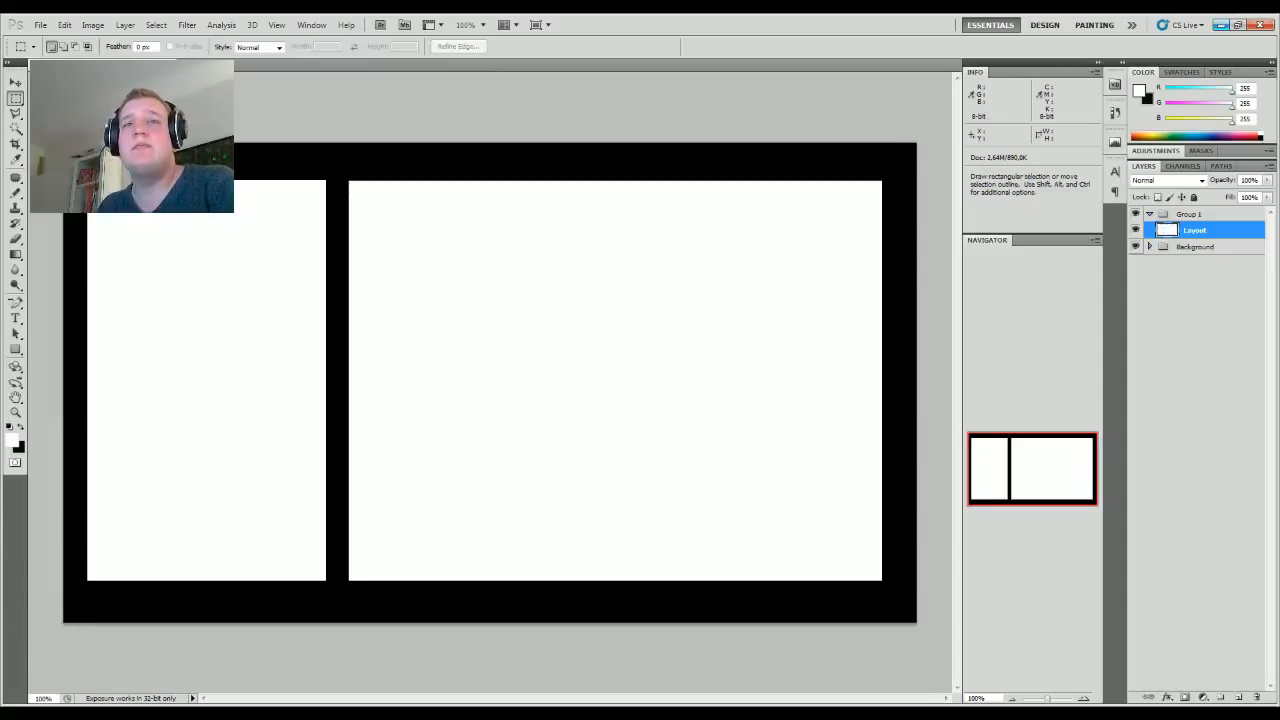
Step: Switch to Chrome, load google.se and reposition the reduced browser window over the Photoshop canvas
{"action": "left_click_drag", "start_coordinate": [1279, 228], "coordinate": [926, 117]}
{"action": "double_click", "coordinate": [925, 116]}
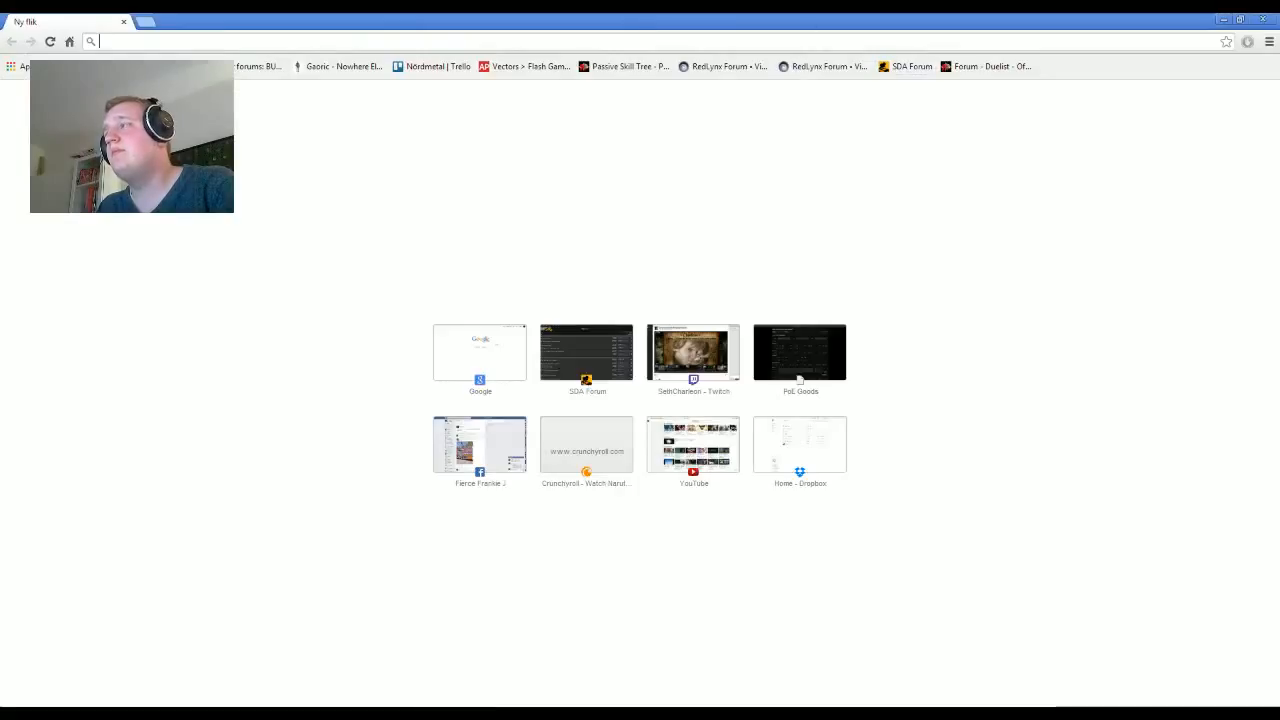
{"action": "type", "text": "google.se"}
{"action": "key", "text": "Return"}
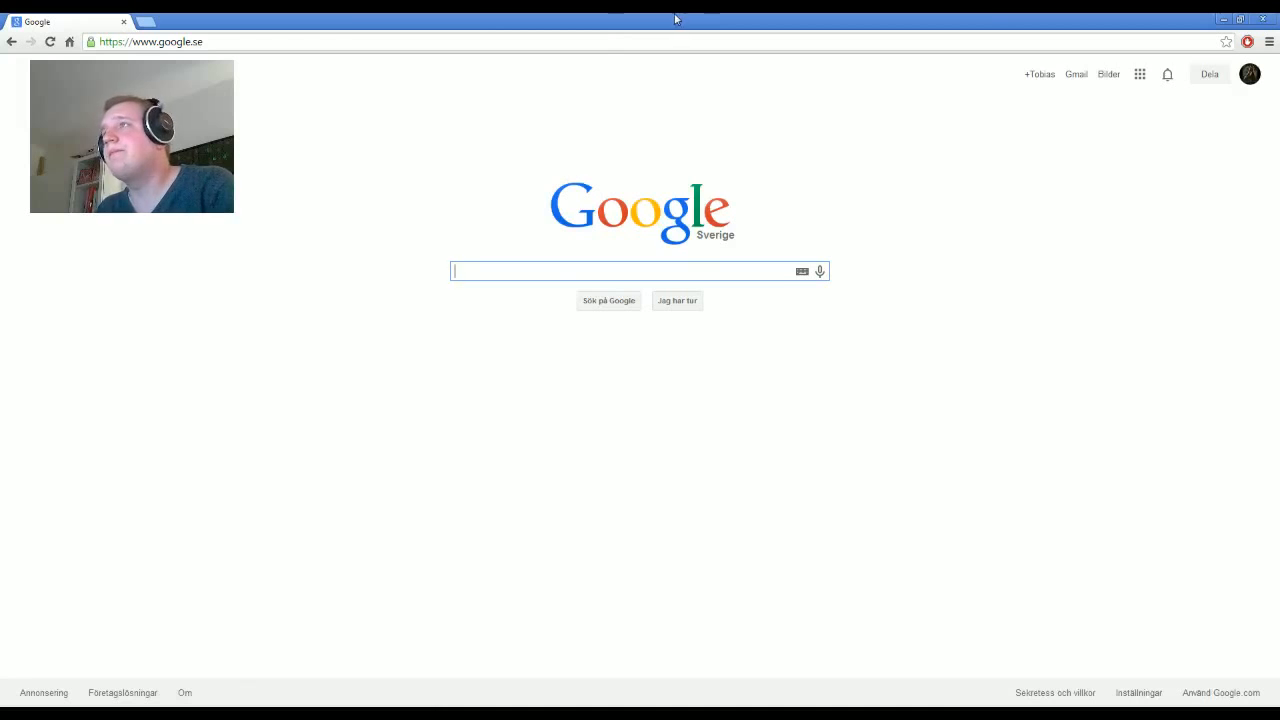
{"action": "left_click_drag", "start_coordinate": [672, 19], "coordinate": [663, 51]}
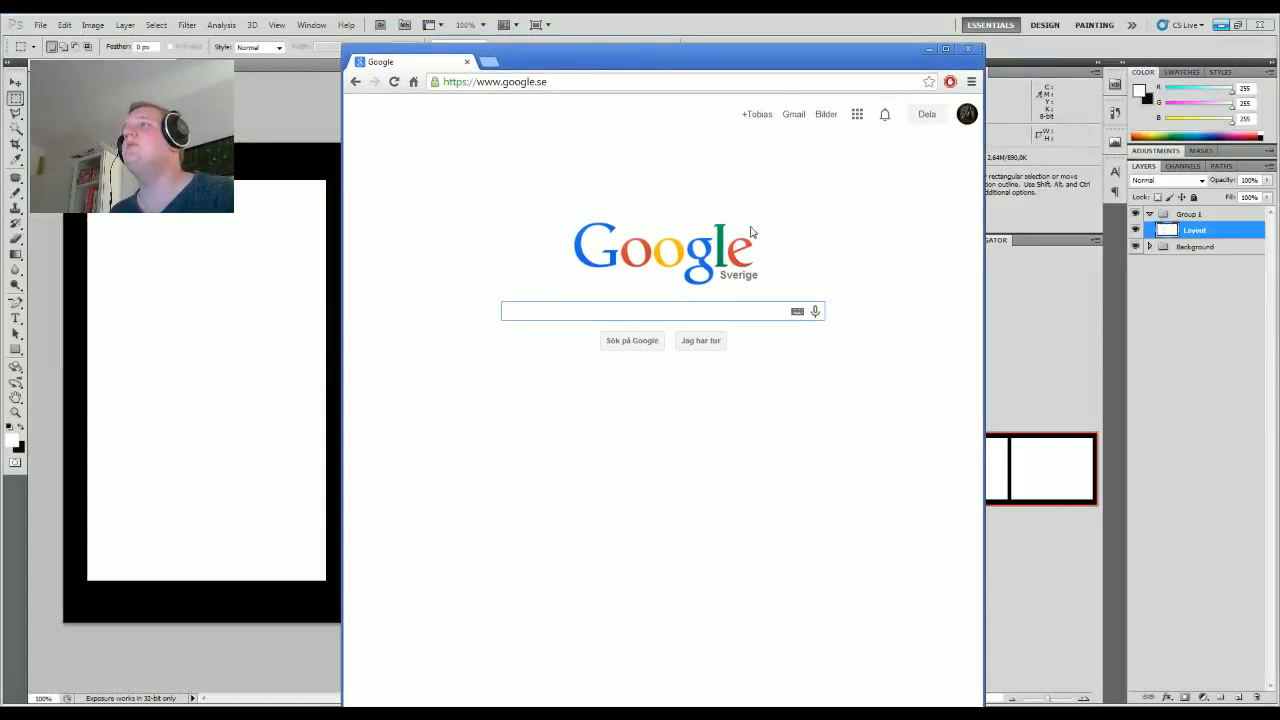
{"action": "left_click_drag", "start_coordinate": [670, 70], "coordinate": [1052, 180]}
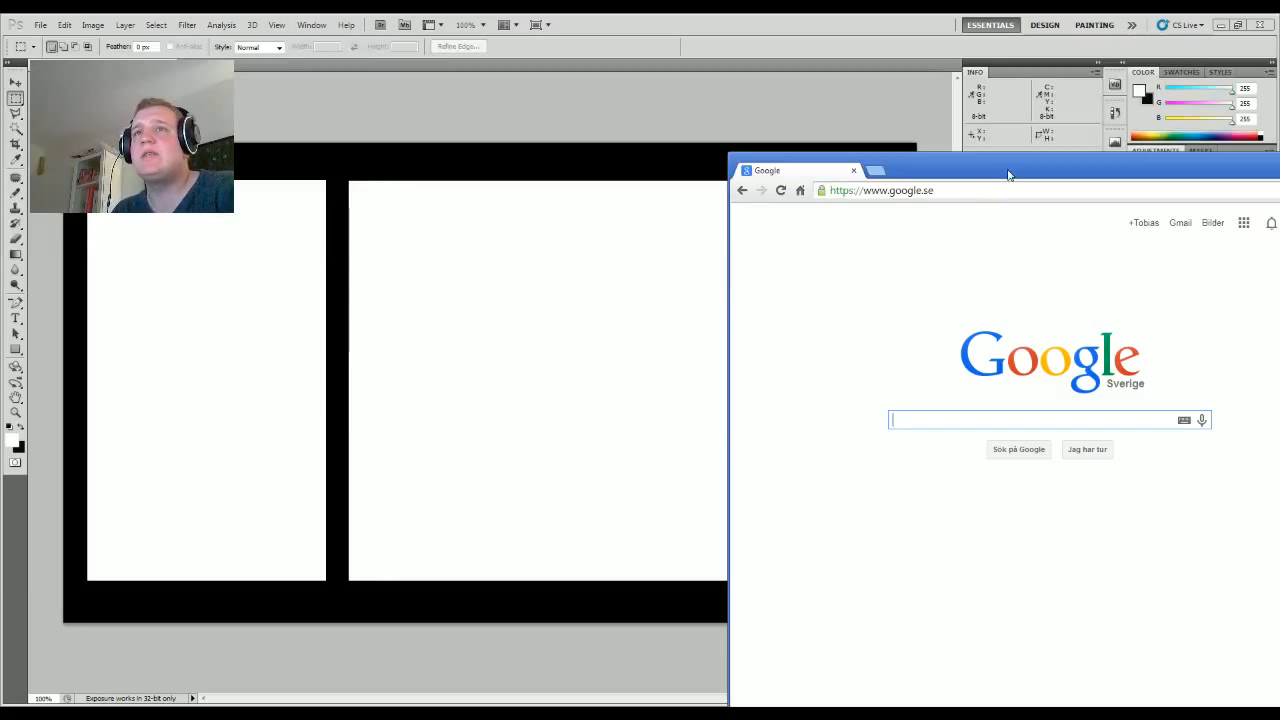
{"action": "left_click_drag", "start_coordinate": [999, 161], "coordinate": [698, 120]}
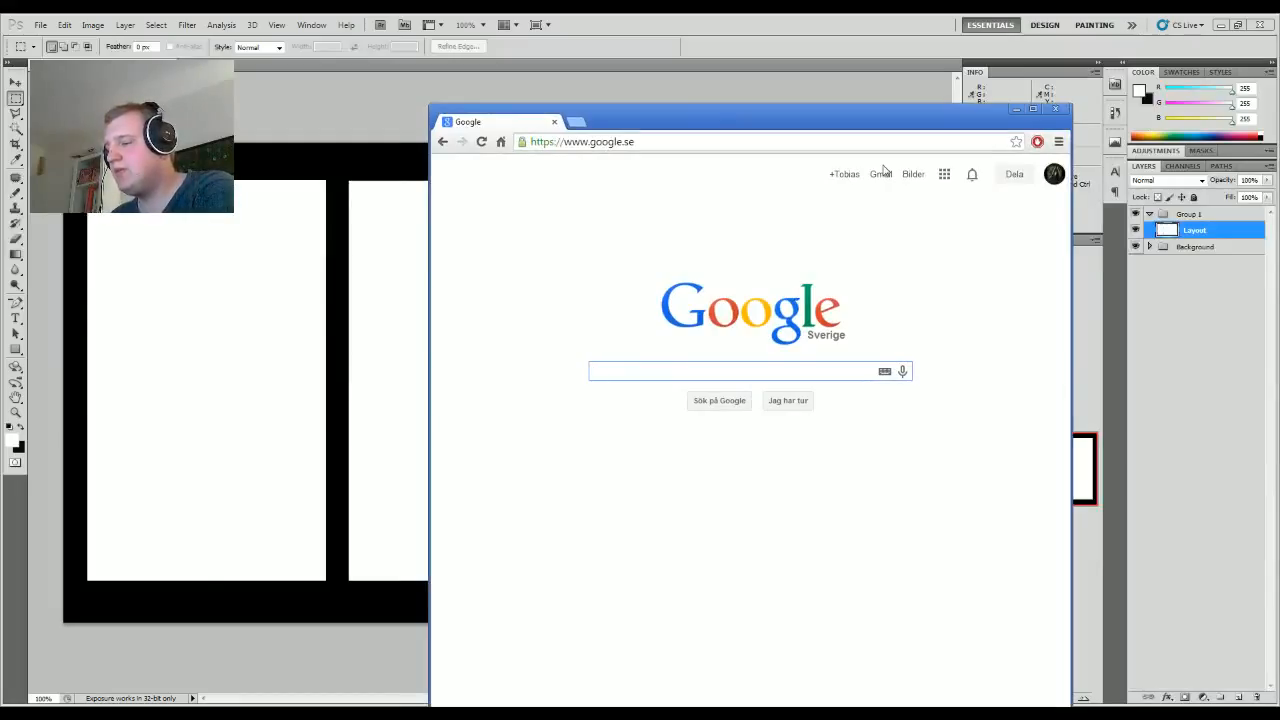
Step: Search Google for "castlevania harmony of dissonance sprites" and open the Spriters Resource page for the game
{"action": "type", "text": "cast"}
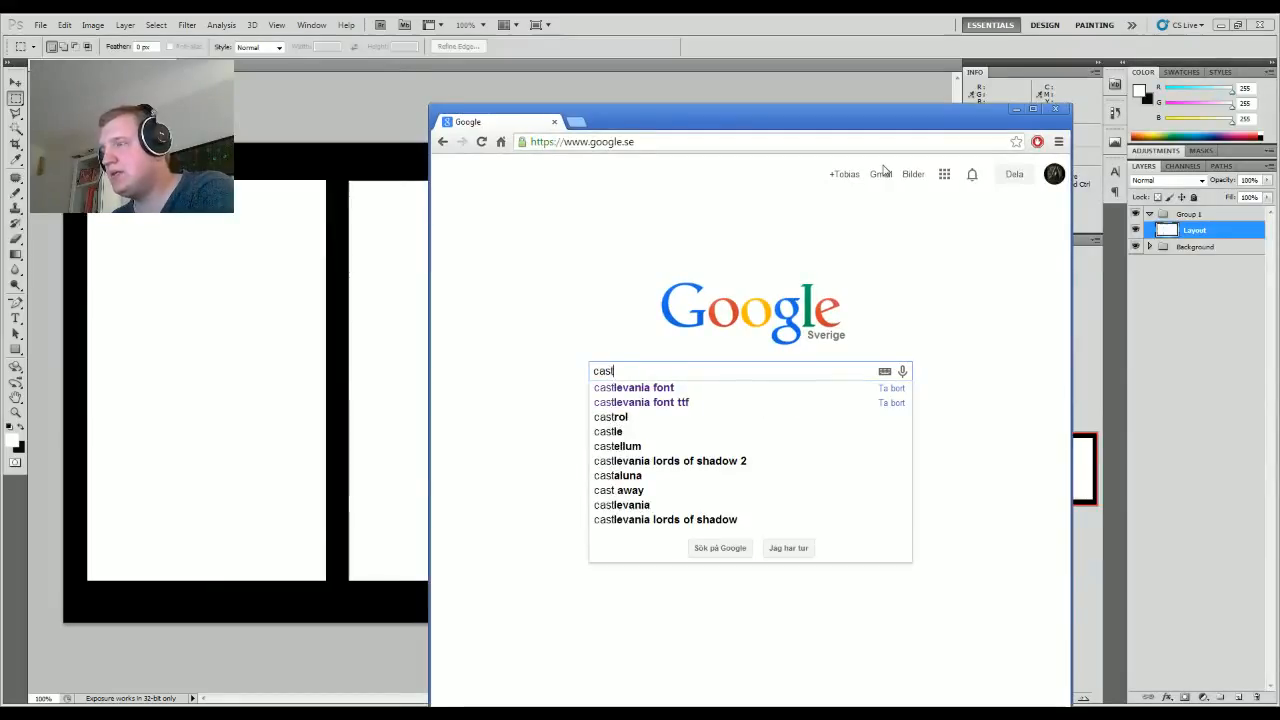
{"action": "type", "text": "leva"}
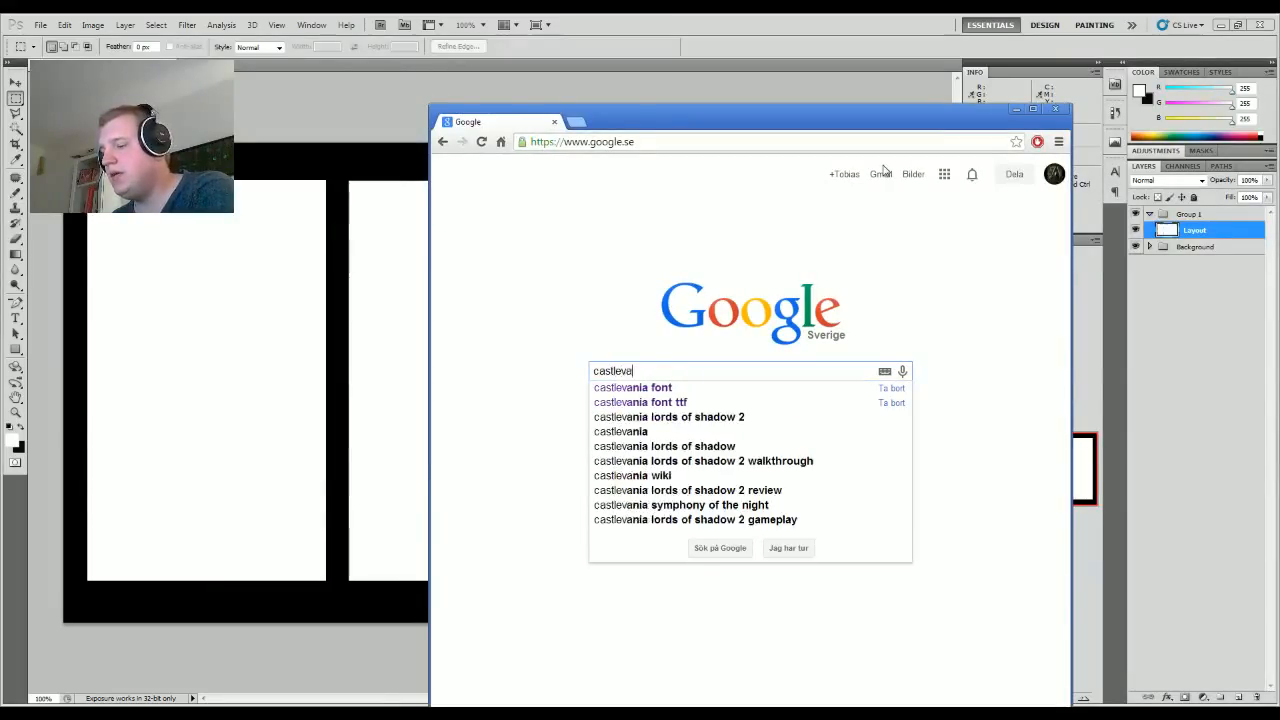
{"action": "type", "text": "nia harmony "}
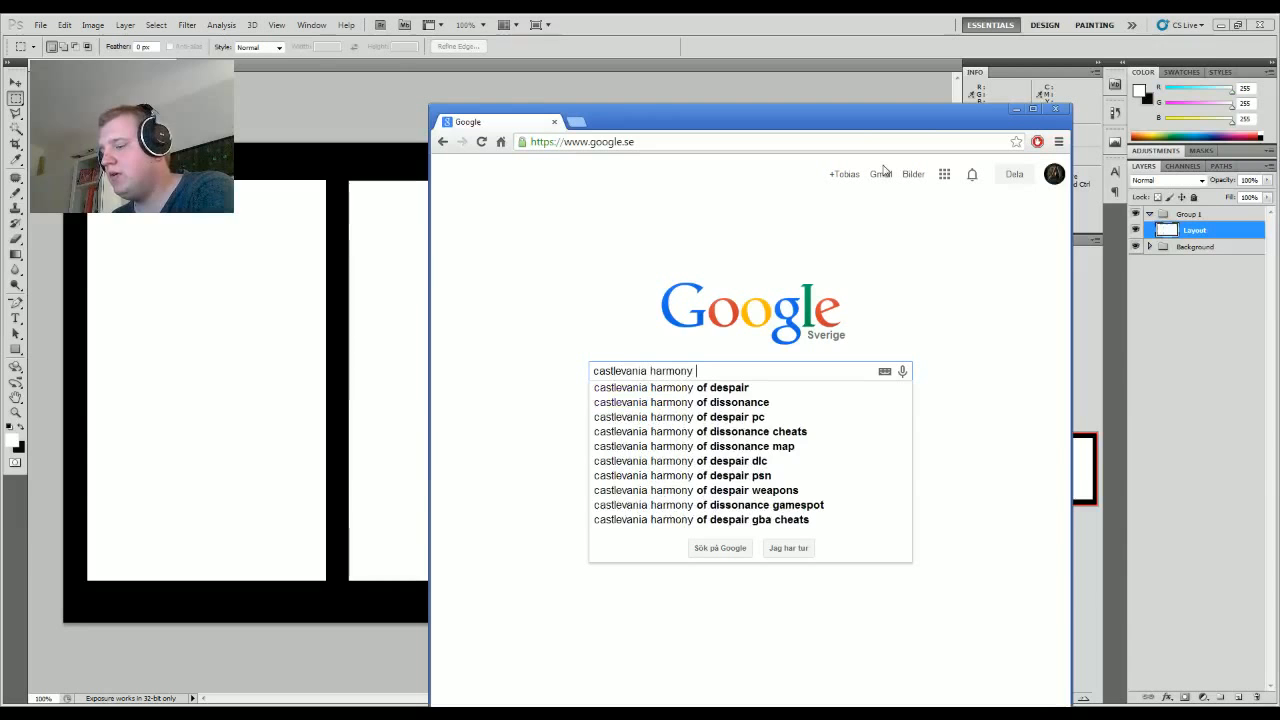
{"action": "type", "text": "of dissonance sprites"}
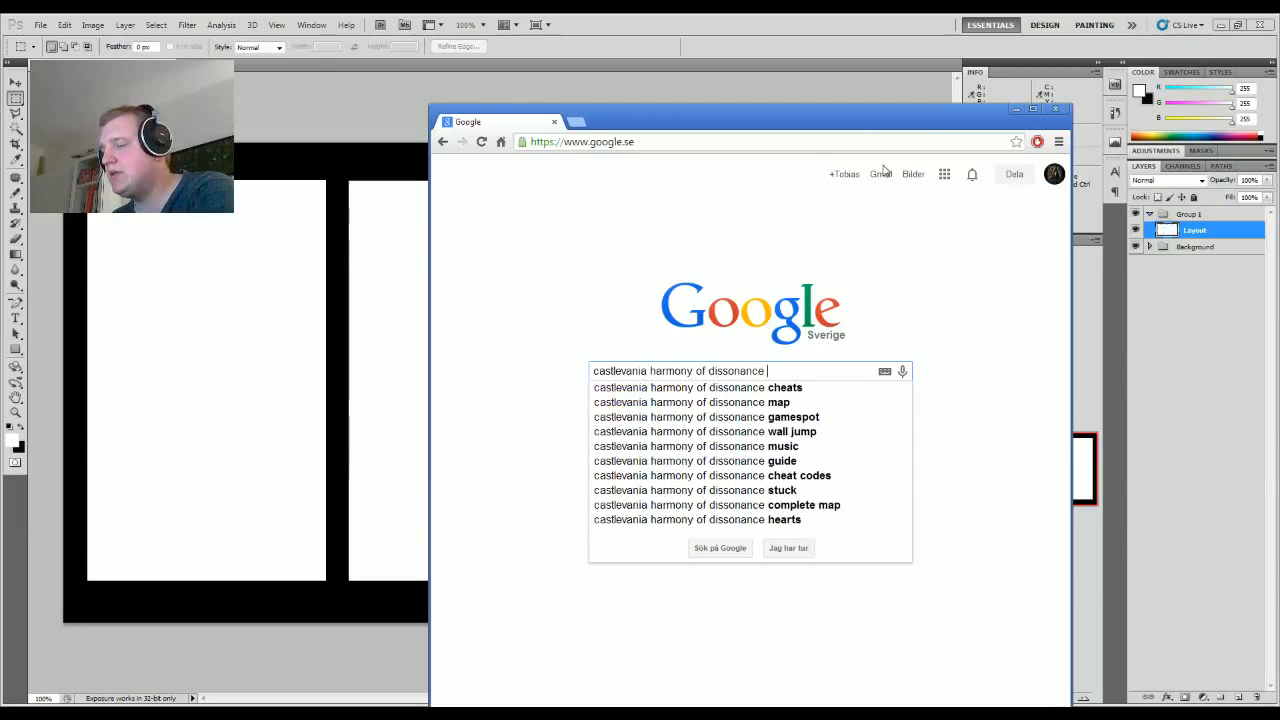
{"action": "key", "text": "Return"}
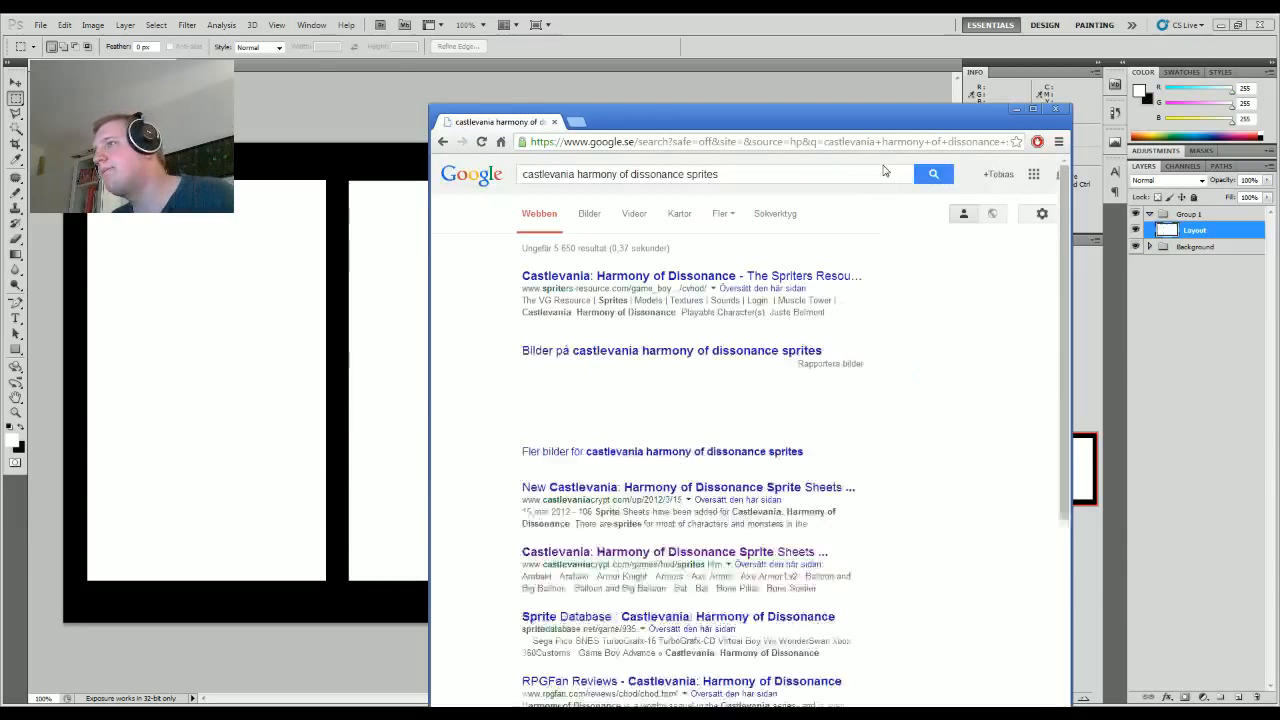
{"action": "left_click", "coordinate": [617, 280]}
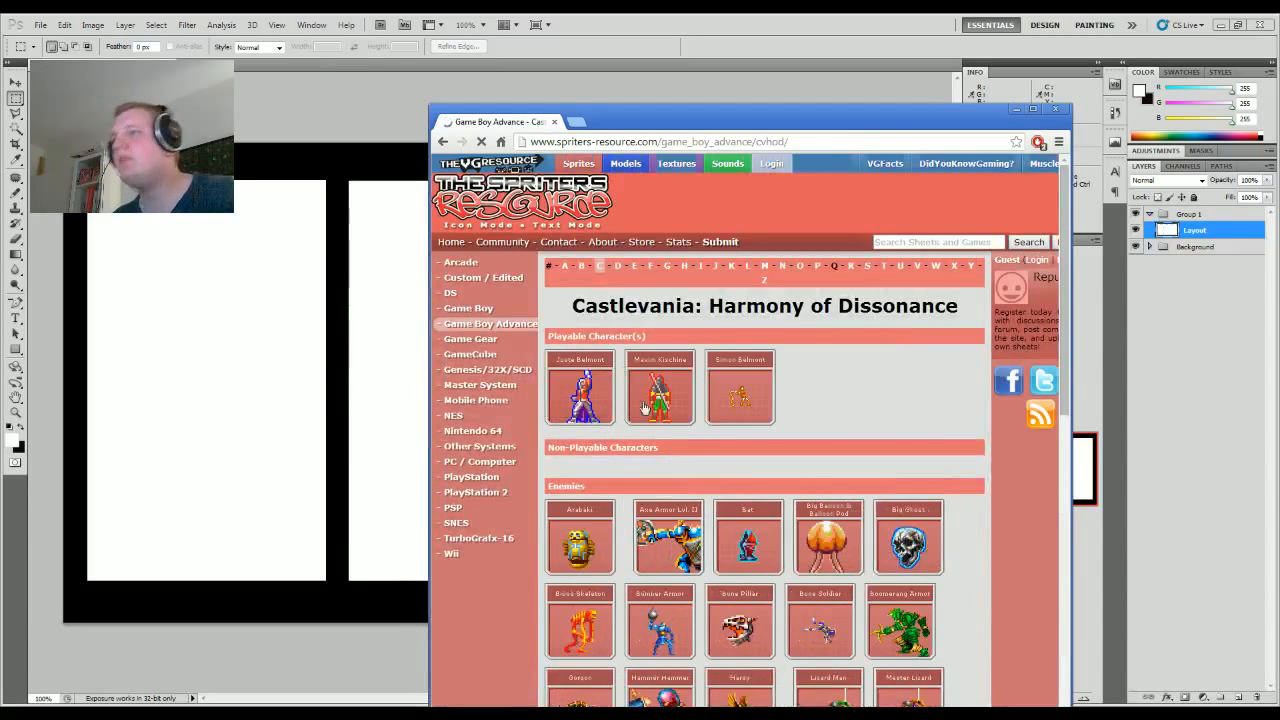
Step: Browse the game's sprite sheets down to Miscellaneous, view the Elevator sheet and return to the sheet list
{"action": "scroll", "coordinate": [835, 405], "scroll_direction": "down", "scroll_amount": 2}
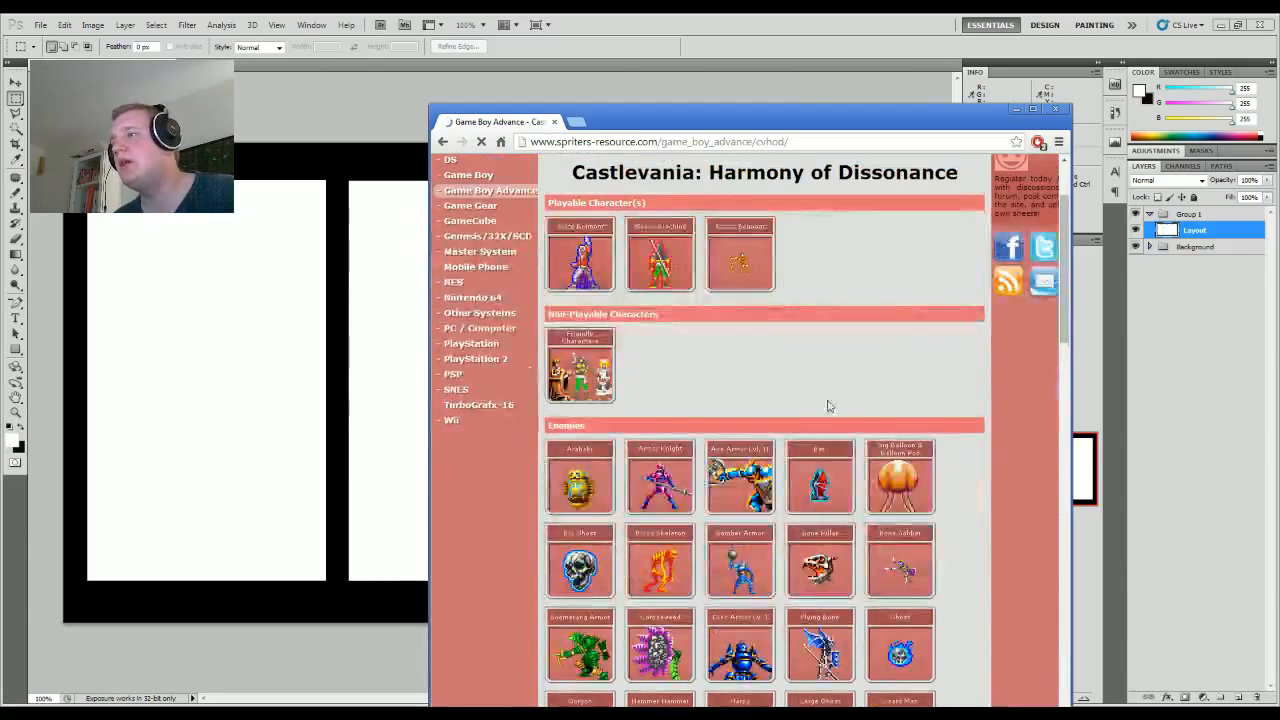
{"action": "scroll", "coordinate": [830, 405], "scroll_direction": "down", "scroll_amount": 10}
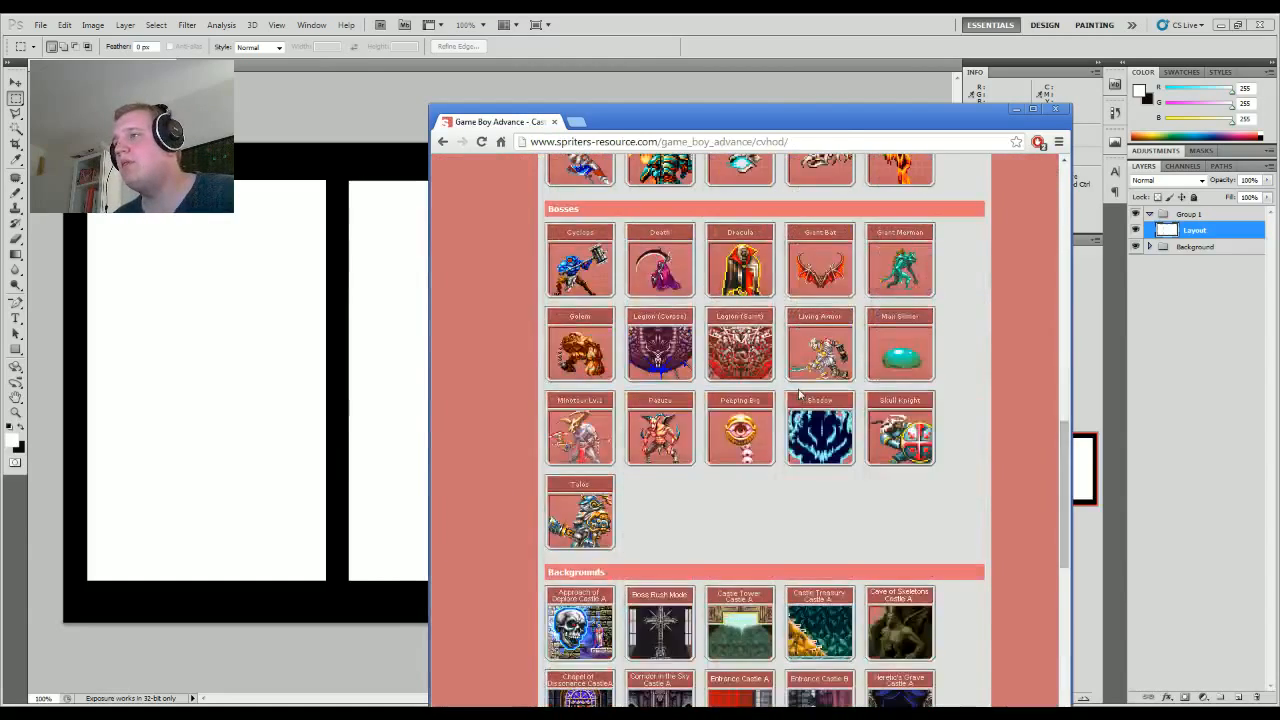
{"action": "scroll", "coordinate": [800, 400], "scroll_direction": "down", "scroll_amount": 4}
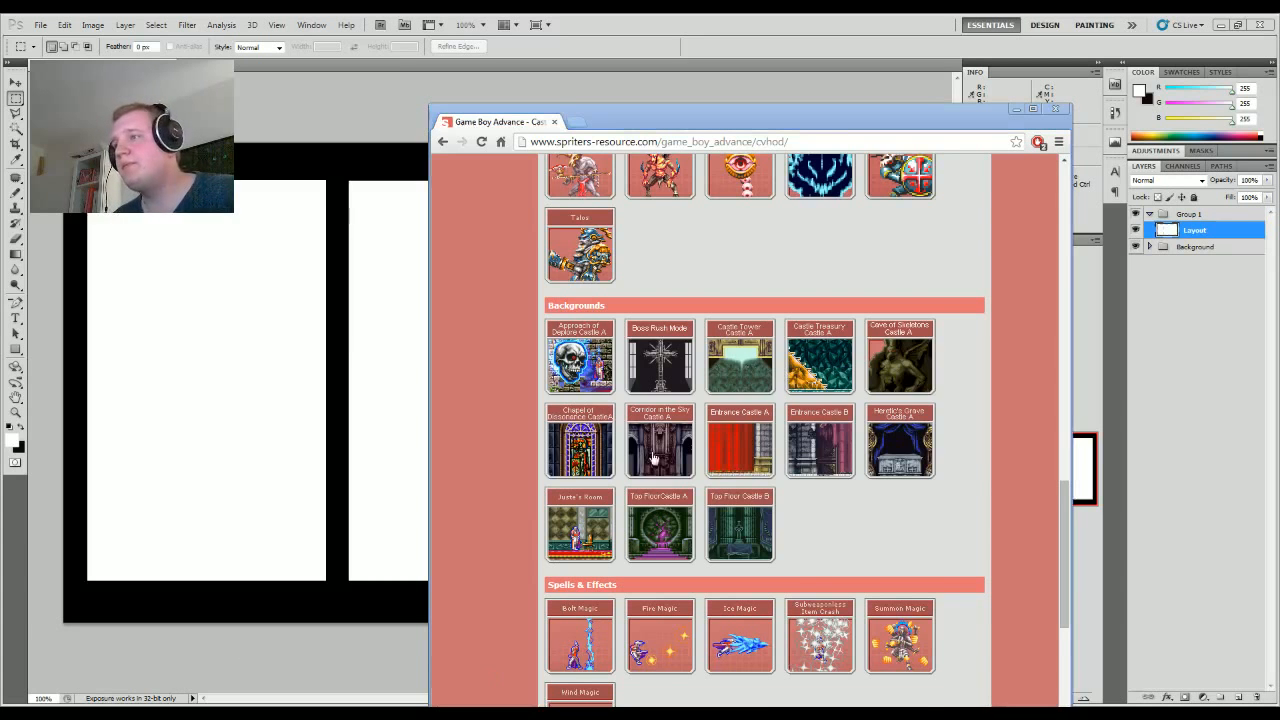
{"action": "scroll", "coordinate": [872, 507], "scroll_direction": "down", "scroll_amount": 5}
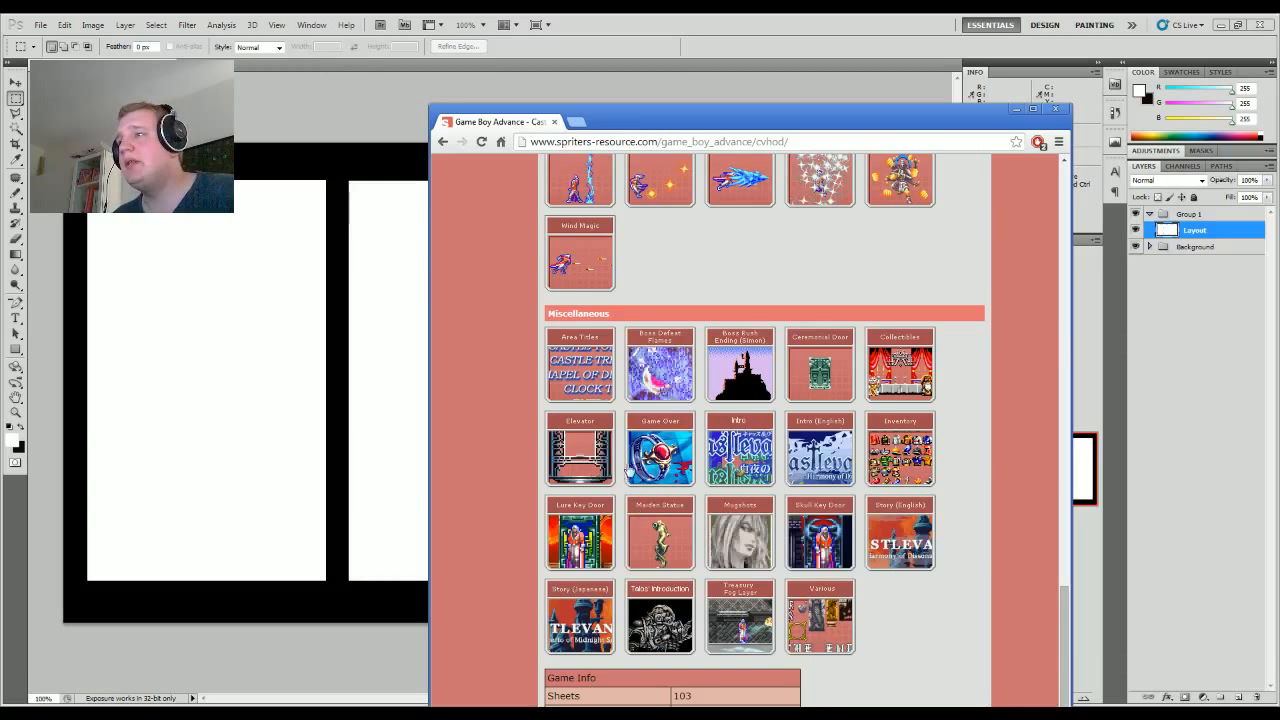
{"action": "left_click", "coordinate": [594, 476]}
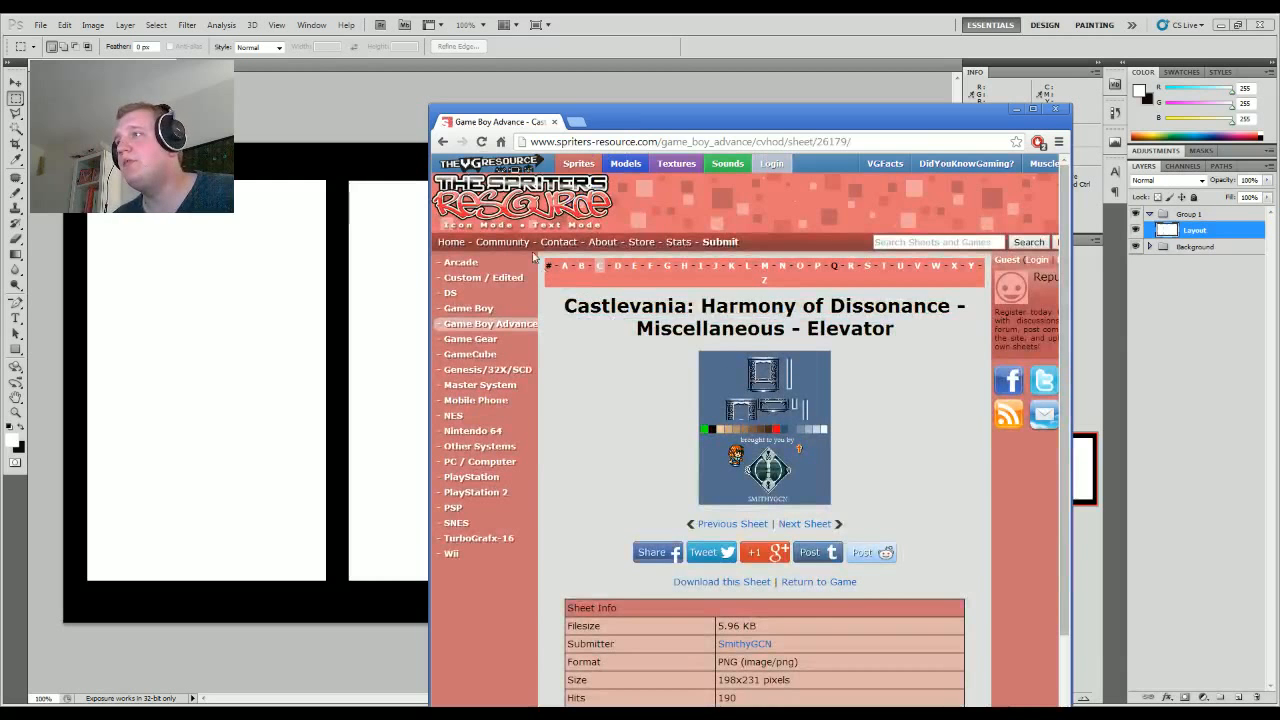
{"action": "left_click", "coordinate": [442, 141]}
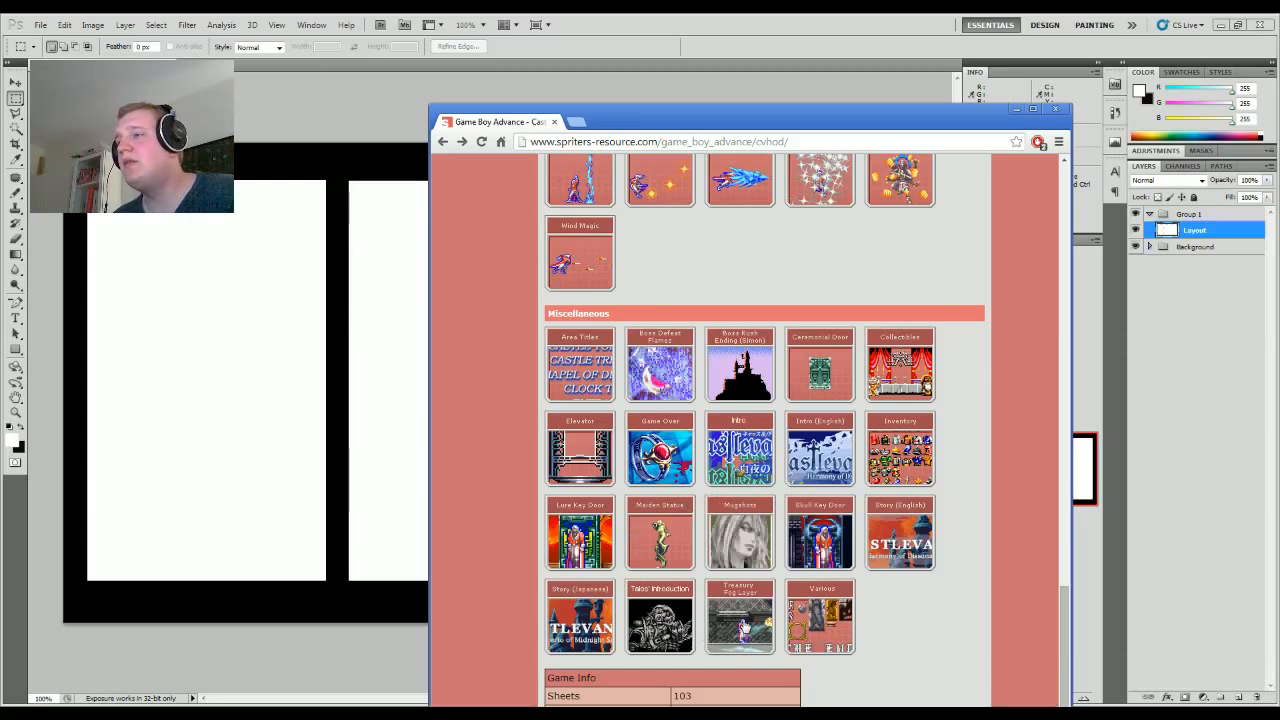
Step: Open the Various sheet from the Miscellaneous section and display its full-sized image
{"action": "left_click", "coordinate": [816, 625]}
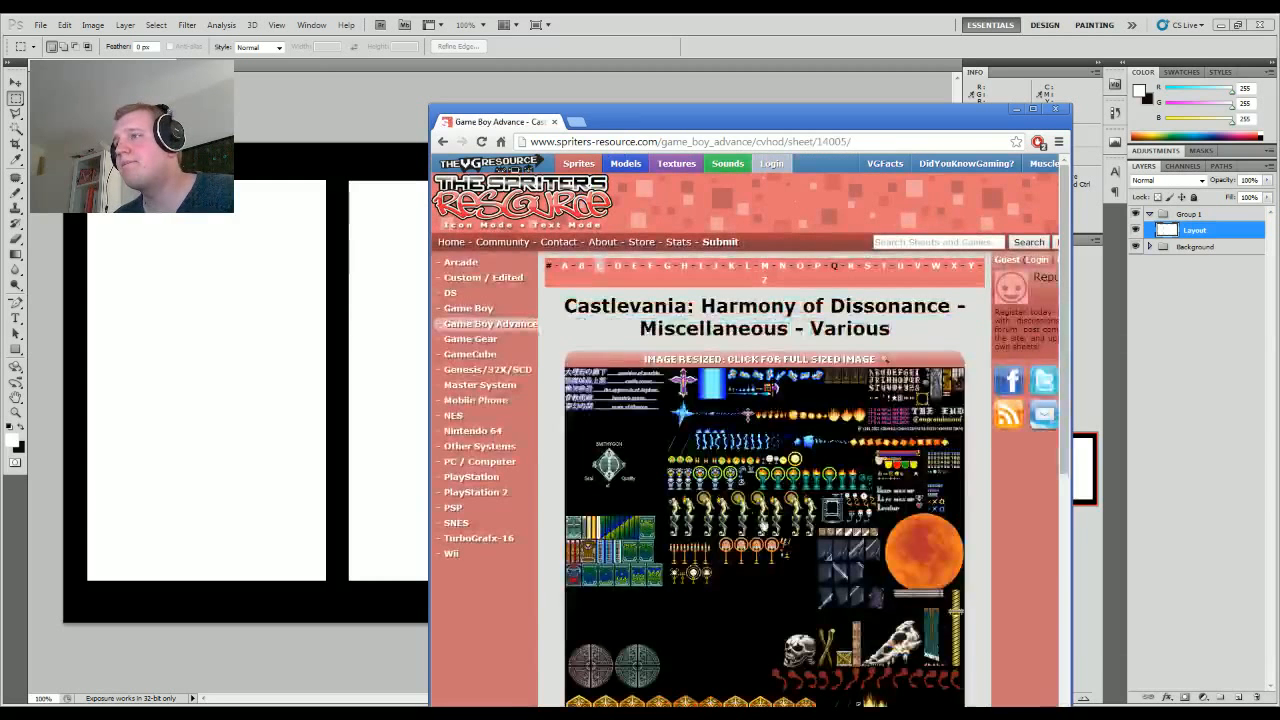
{"action": "scroll", "coordinate": [758, 555], "scroll_direction": "down", "scroll_amount": 3}
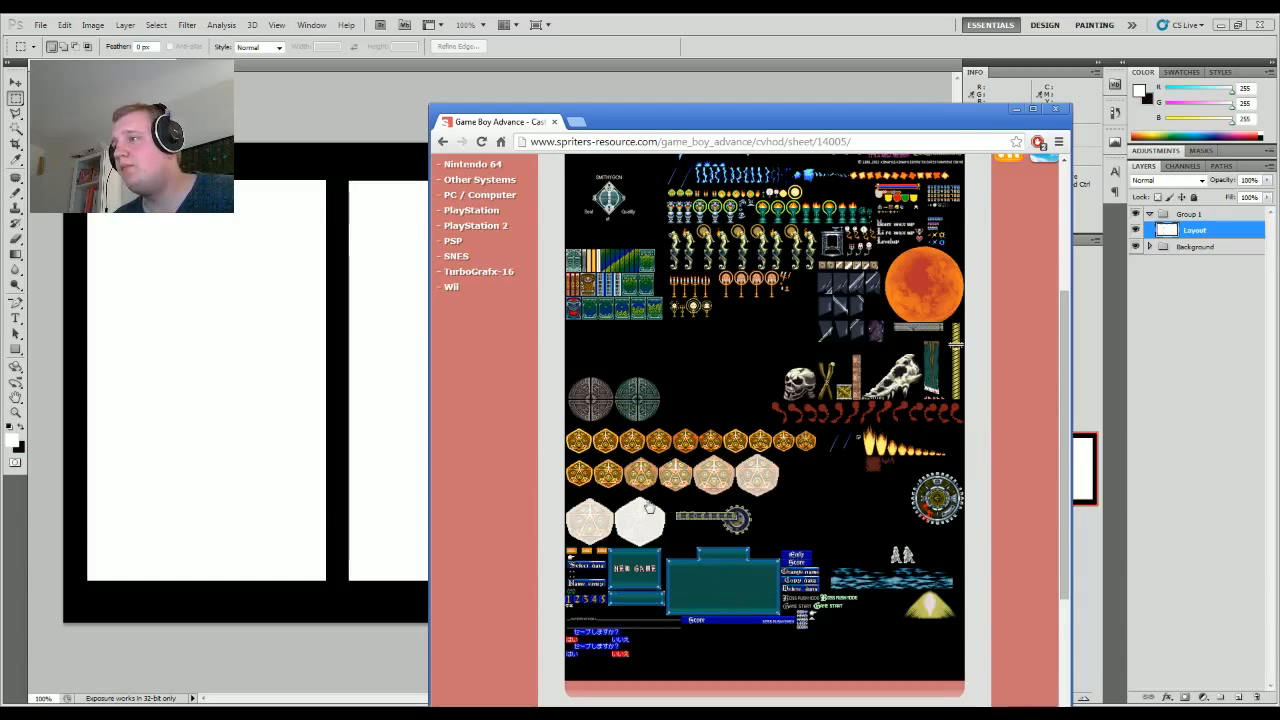
{"action": "left_click", "coordinate": [633, 608]}
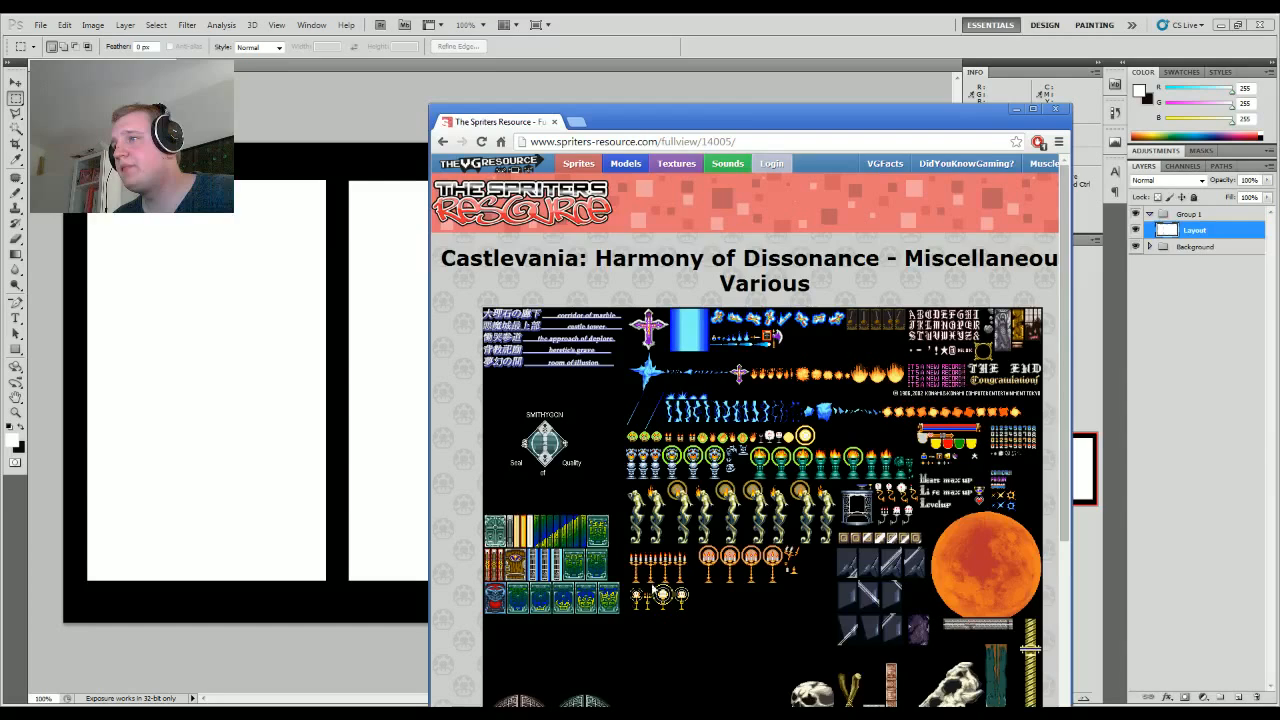
Step: Look through the full-sized Various sheet down to the menu frames and copy the whole image to the clipboard
{"action": "scroll", "coordinate": [750, 430], "scroll_direction": "down", "scroll_amount": 1}
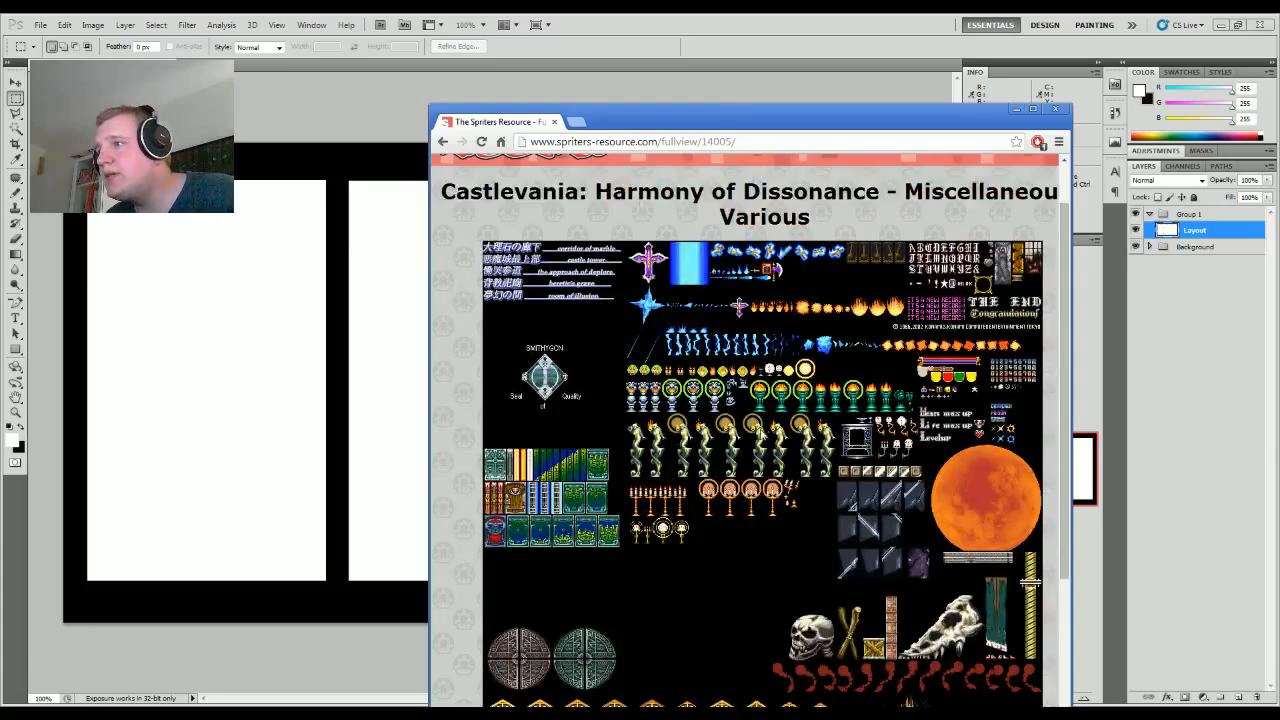
{"action": "scroll", "coordinate": [760, 438], "scroll_direction": "down", "scroll_amount": 1}
{"action": "scroll", "coordinate": [758, 440], "scroll_direction": "down", "scroll_amount": 1}
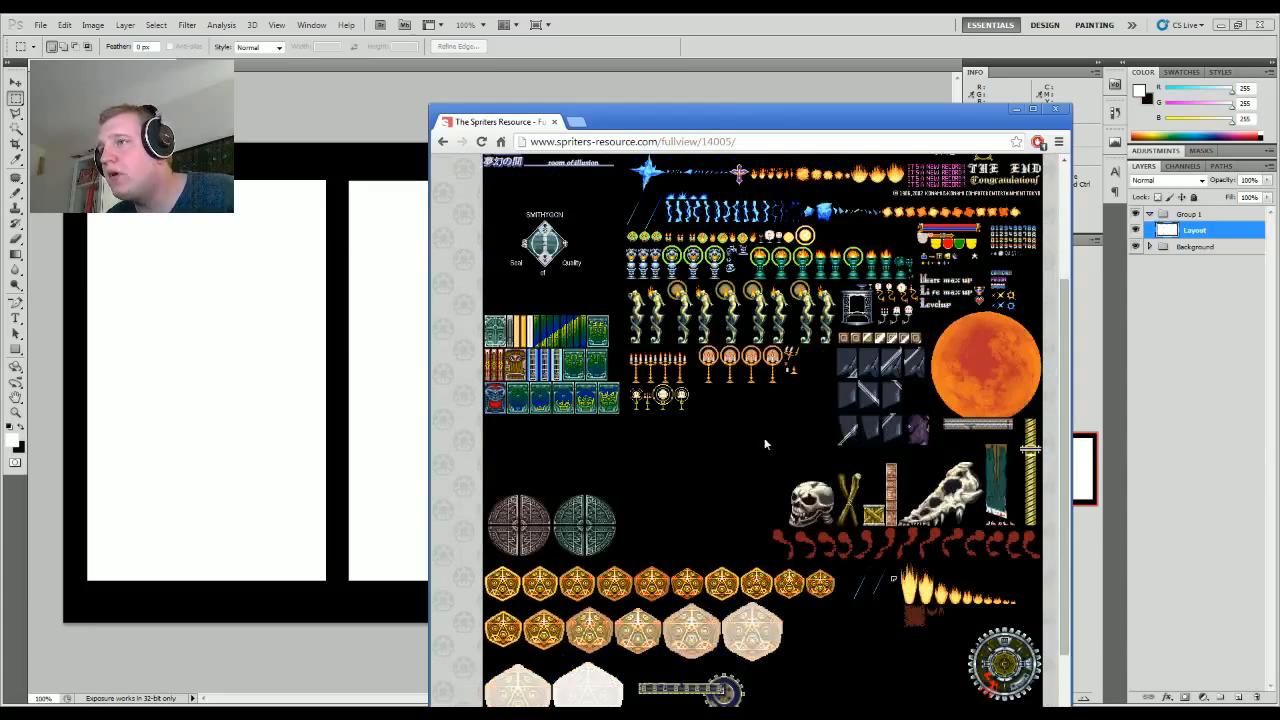
{"action": "scroll", "coordinate": [760, 440], "scroll_direction": "down", "scroll_amount": 2}
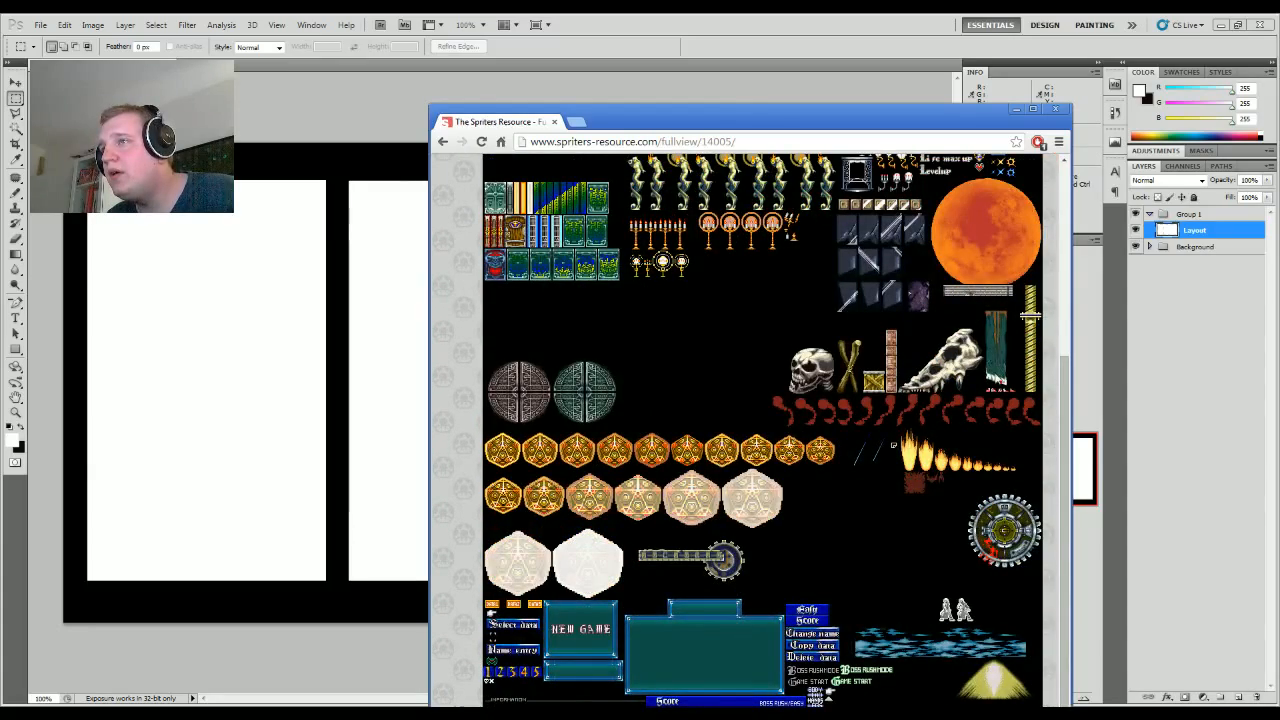
{"action": "scroll", "coordinate": [915, 482], "scroll_direction": "down", "scroll_amount": 1}
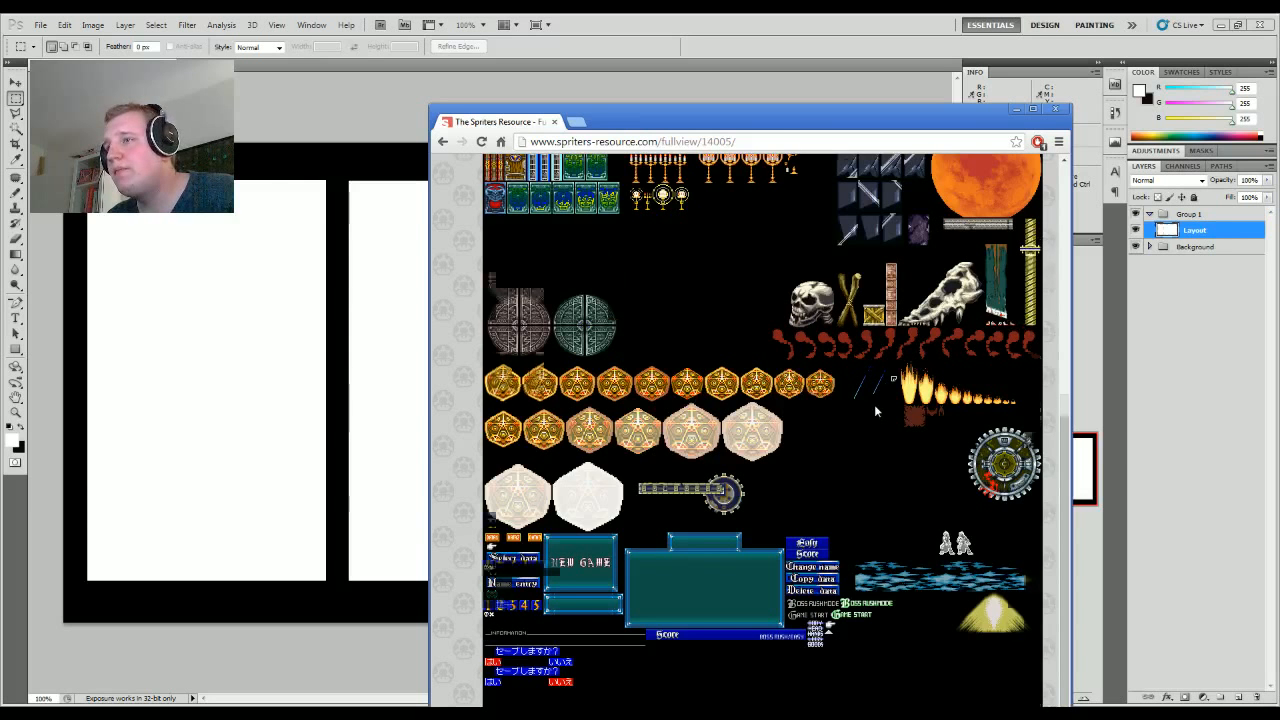
{"action": "scroll", "coordinate": [874, 405], "scroll_direction": "down", "scroll_amount": 1}
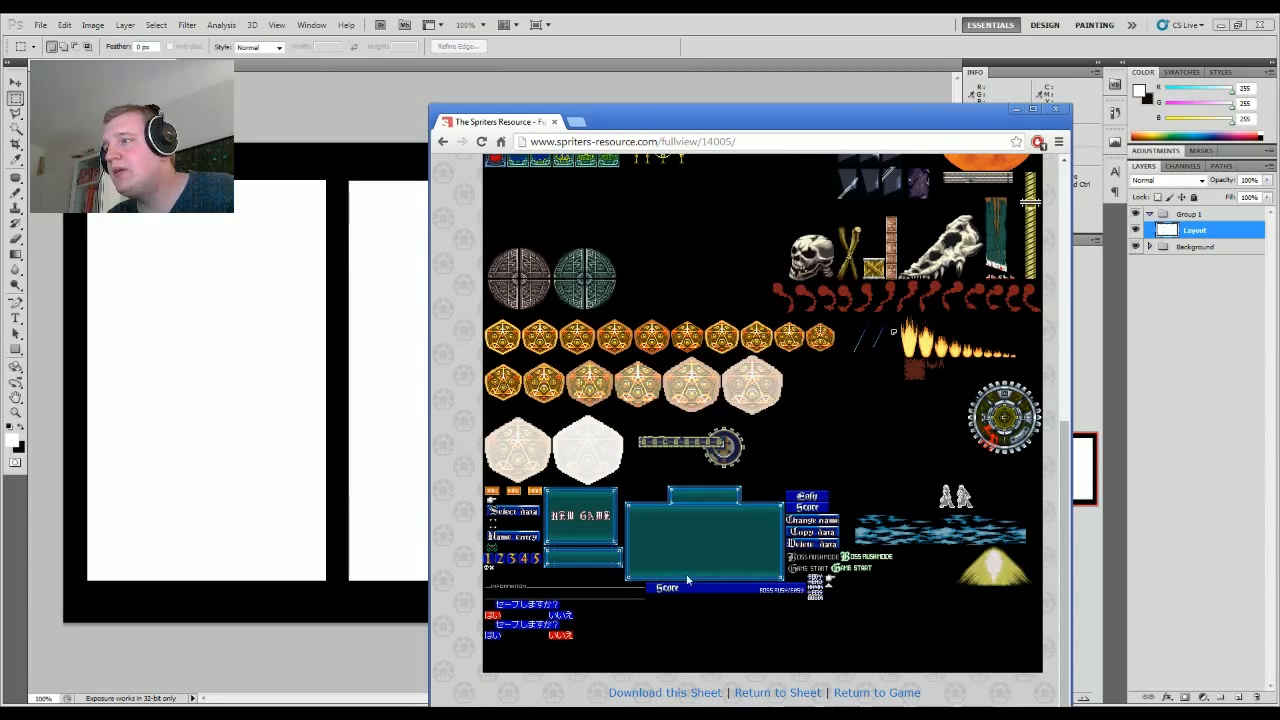
{"action": "right_click", "coordinate": [676, 478]}
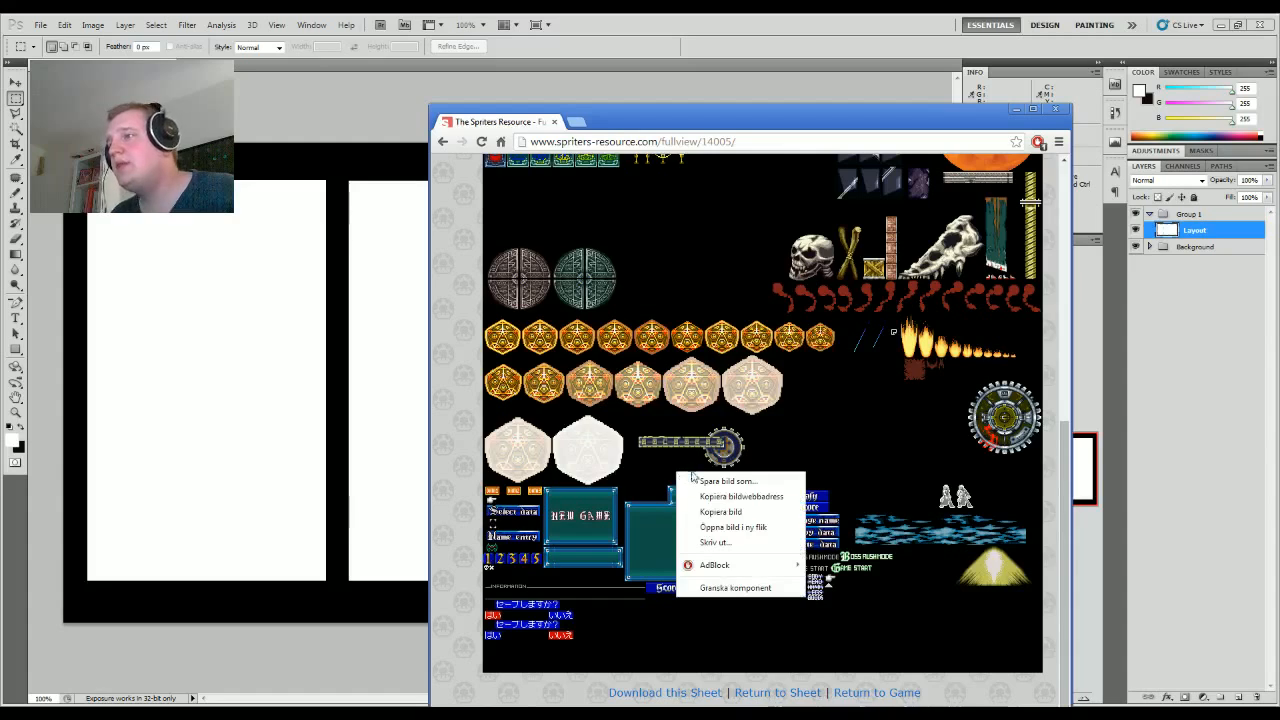
{"action": "left_click", "coordinate": [716, 513]}
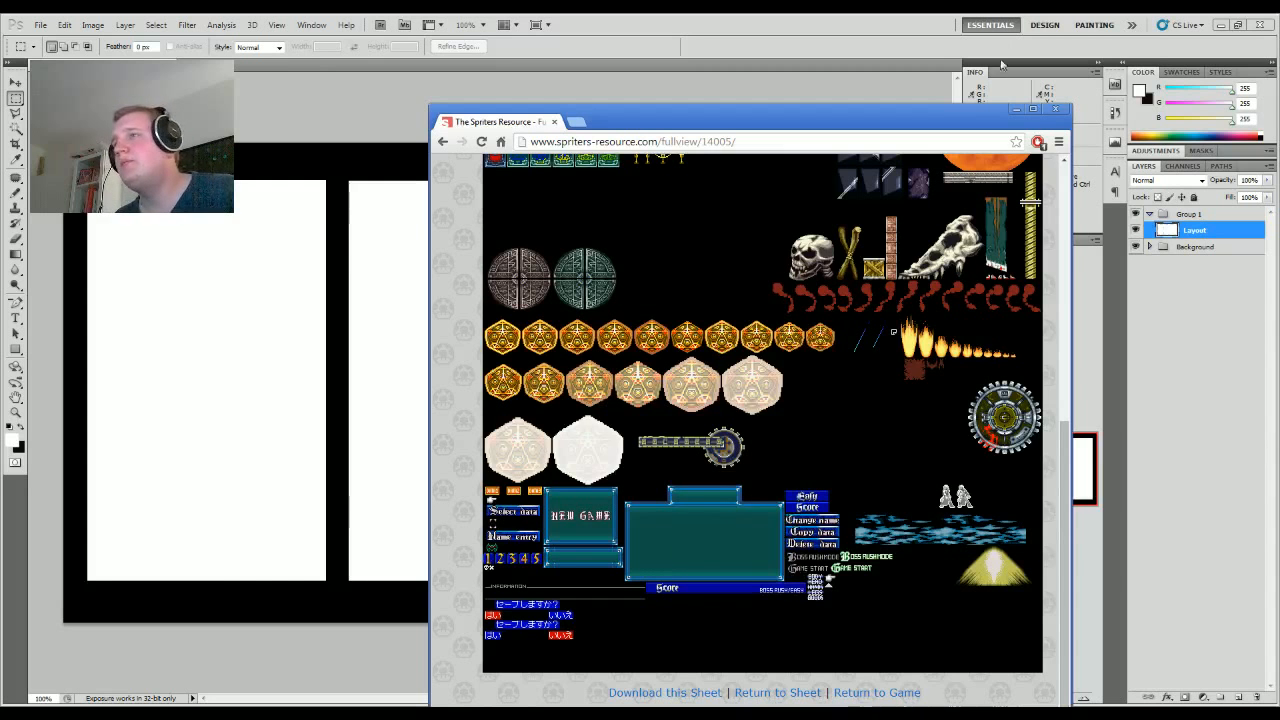
Step: Switch to Photoshop, paste the Various sheet into the layout and move it up to the menu frames
{"action": "left_click", "coordinate": [1020, 116]}
{"action": "key", "text": "ctrl+v"}
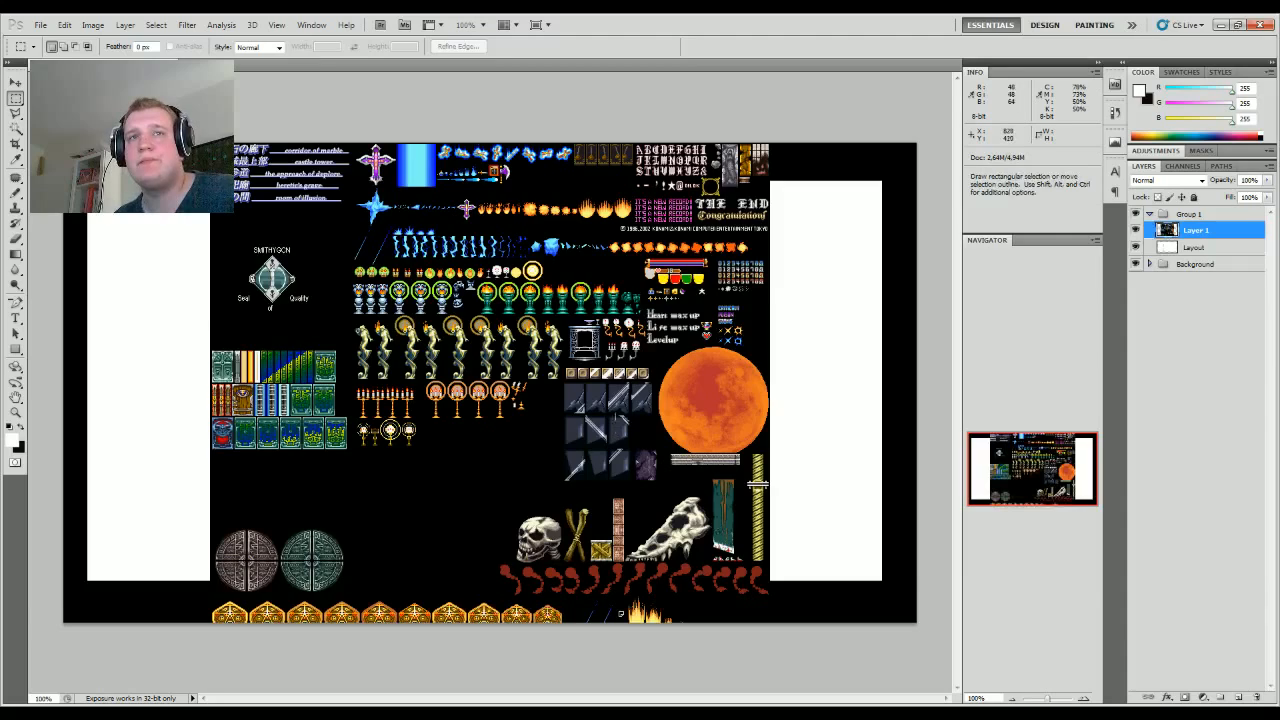
{"action": "key", "text": "v"}
{"action": "left_click_drag", "start_coordinate": [569, 406], "coordinate": [655, 365]}
{"action": "left_click_drag", "start_coordinate": [620, 505], "coordinate": [632, 331]}
{"action": "left_click_drag", "start_coordinate": [624, 483], "coordinate": [623, 302]}
Step: Cut the large teal menu frame with its title tab out of the pasted sprite sheet
{"action": "key", "text": "m"}
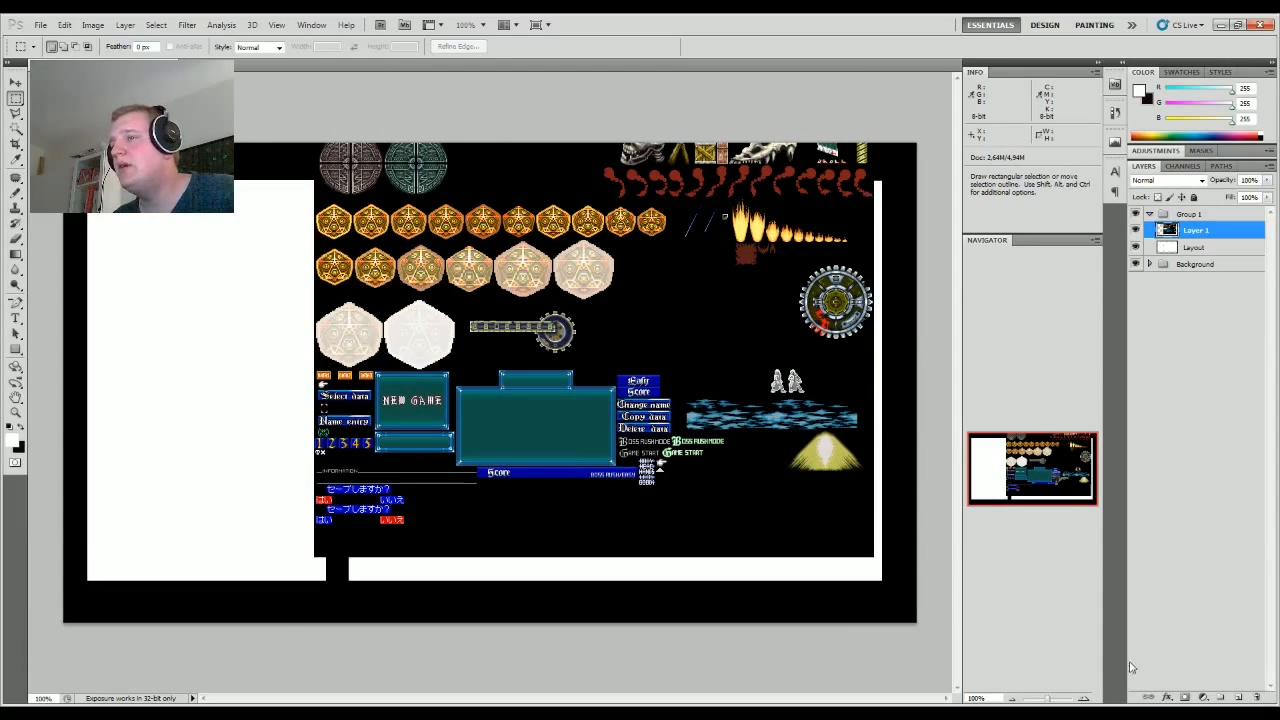
{"action": "left_click", "coordinate": [1085, 698]}
{"action": "left_click", "coordinate": [1085, 698]}
{"action": "left_click", "coordinate": [1085, 698]}
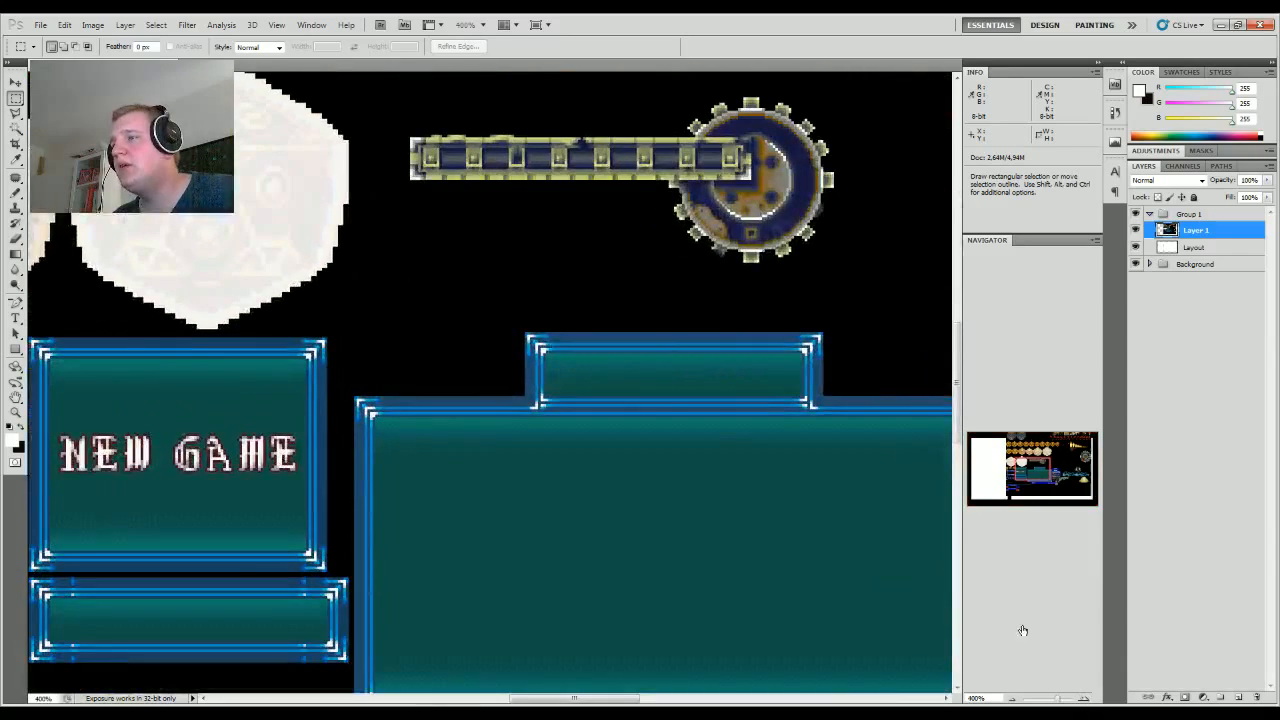
{"action": "left_click", "coordinate": [1012, 699]}
{"action": "left_click", "coordinate": [1012, 699]}
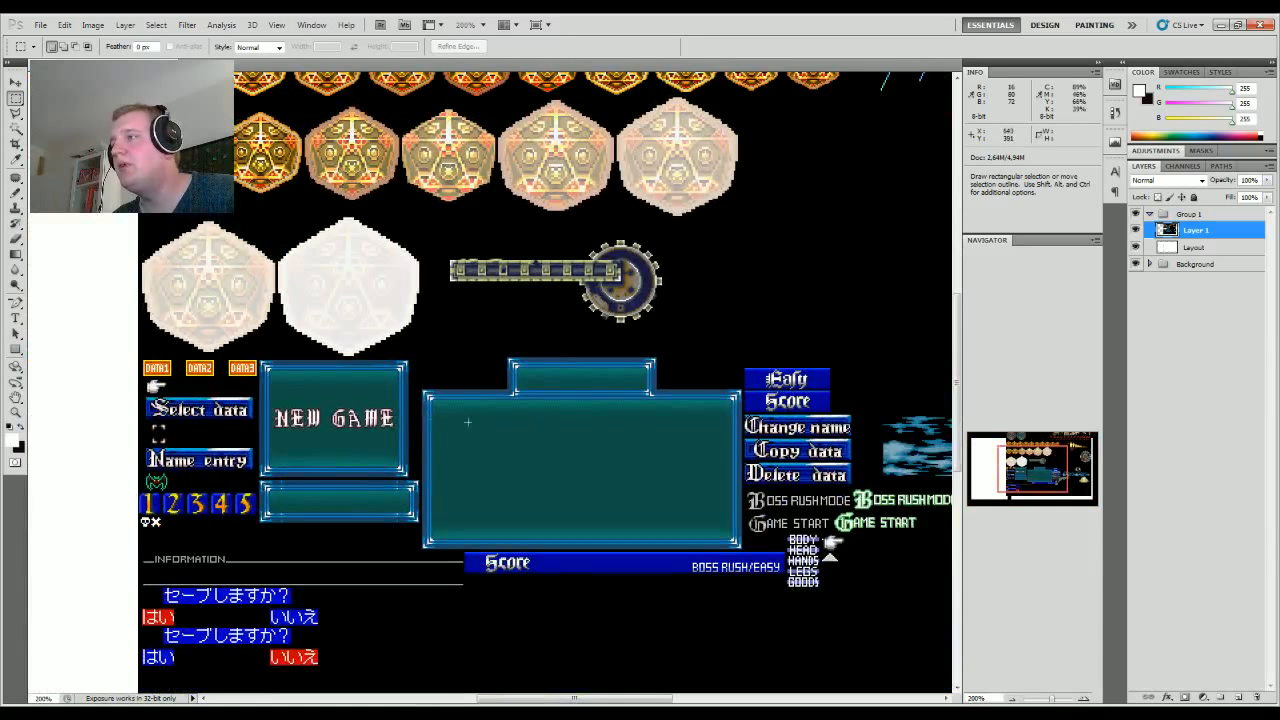
{"action": "left_click_drag", "start_coordinate": [415, 338], "coordinate": [456, 438]}
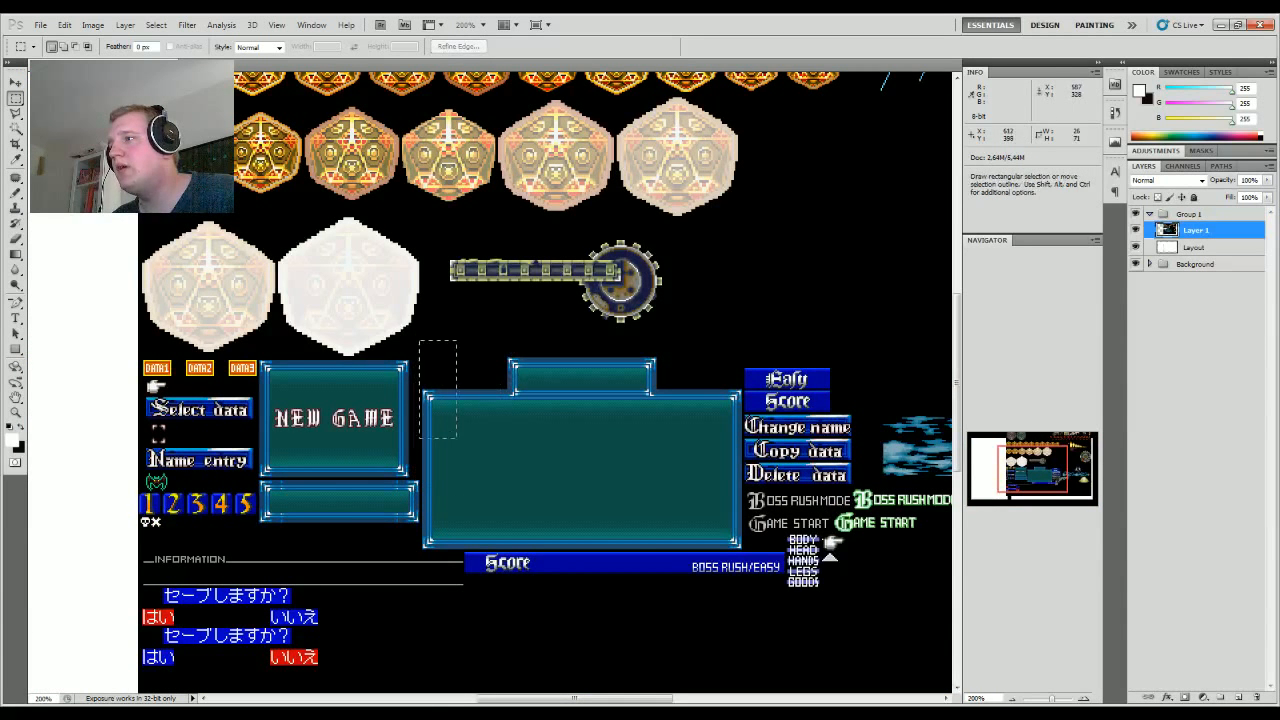
{"action": "left_click_drag", "start_coordinate": [515, 500], "coordinate": [741, 550]}
{"action": "key", "text": "Delete"}
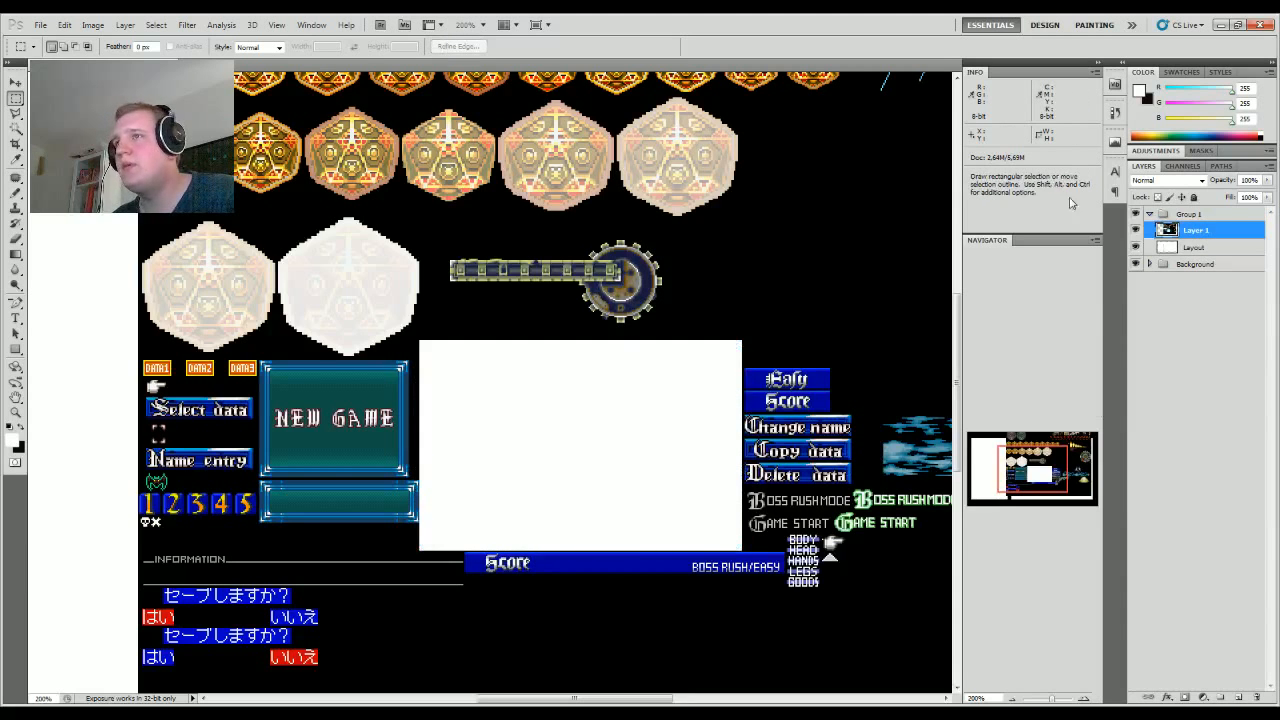
Step: With the sprite sheet layer hidden, paste the cut frame and move it to the lower middle of the large white area
{"action": "left_click", "coordinate": [1135, 230]}
{"action": "key", "text": "ctrl+v"}
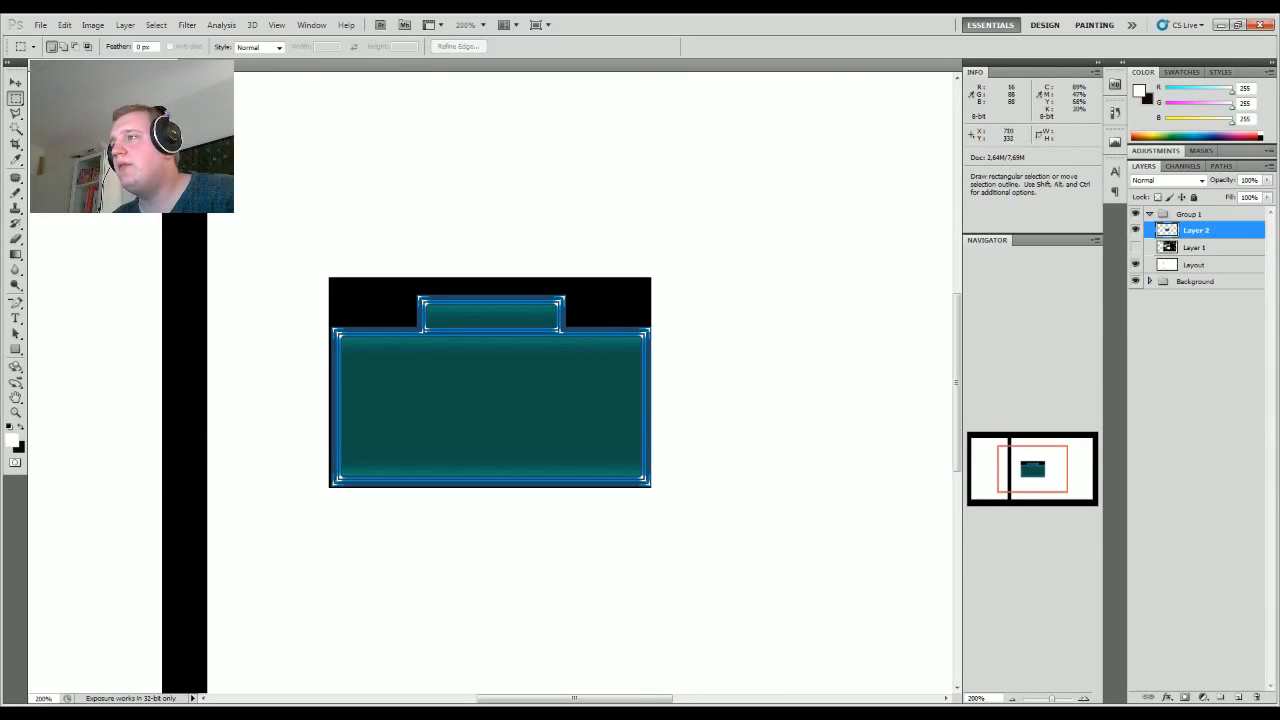
{"action": "left_click_drag", "start_coordinate": [553, 430], "coordinate": [551, 270]}
{"action": "left_click", "coordinate": [1011, 699]}
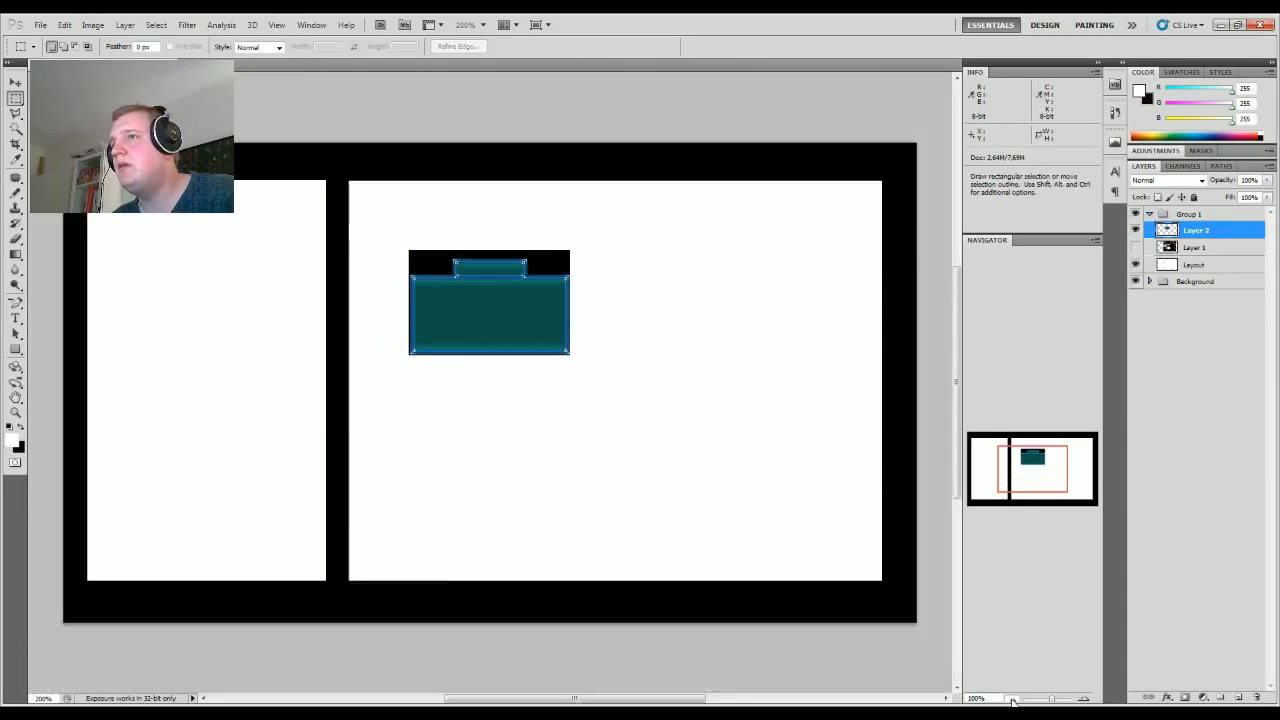
{"action": "mouse_move", "coordinate": [520, 326]}
{"action": "left_mouse_down"}
{"action": "mouse_move", "coordinate": [447, 233]}
{"action": "mouse_move", "coordinate": [485, 238]}
{"action": "mouse_move", "coordinate": [541, 336]}
{"action": "left_mouse_up"}
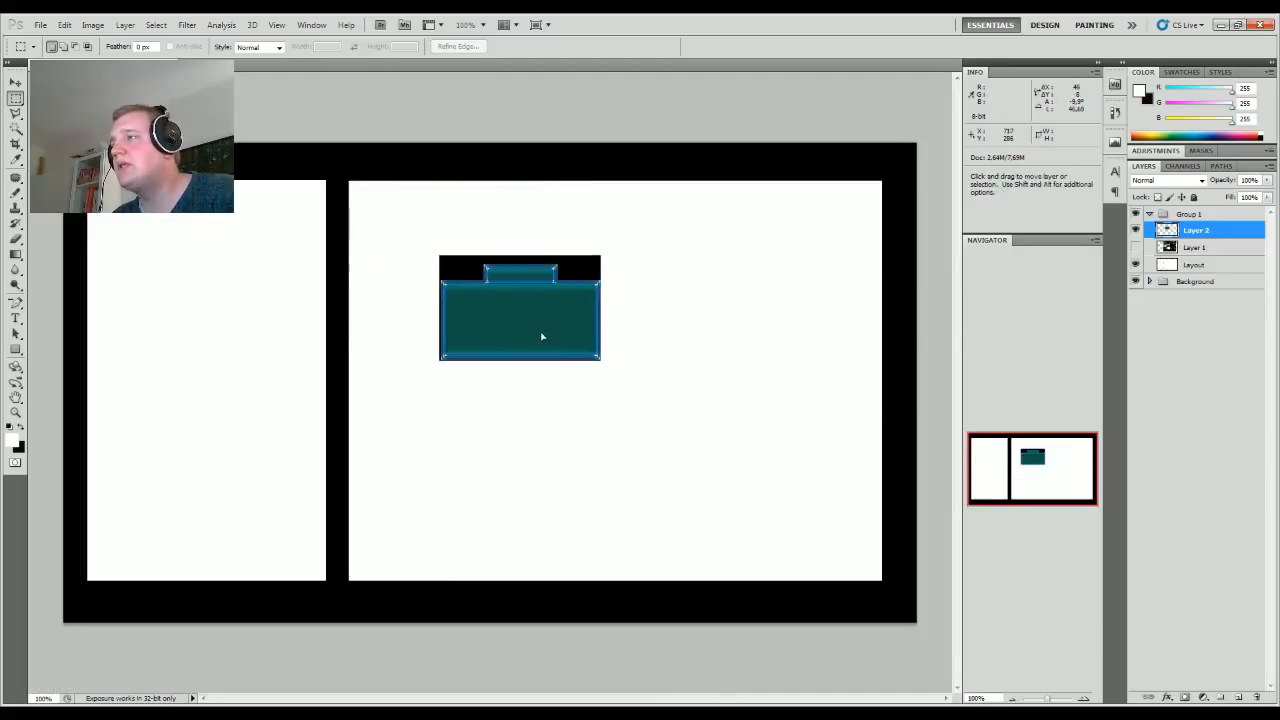
{"action": "left_click_drag", "start_coordinate": [541, 336], "coordinate": [593, 497]}
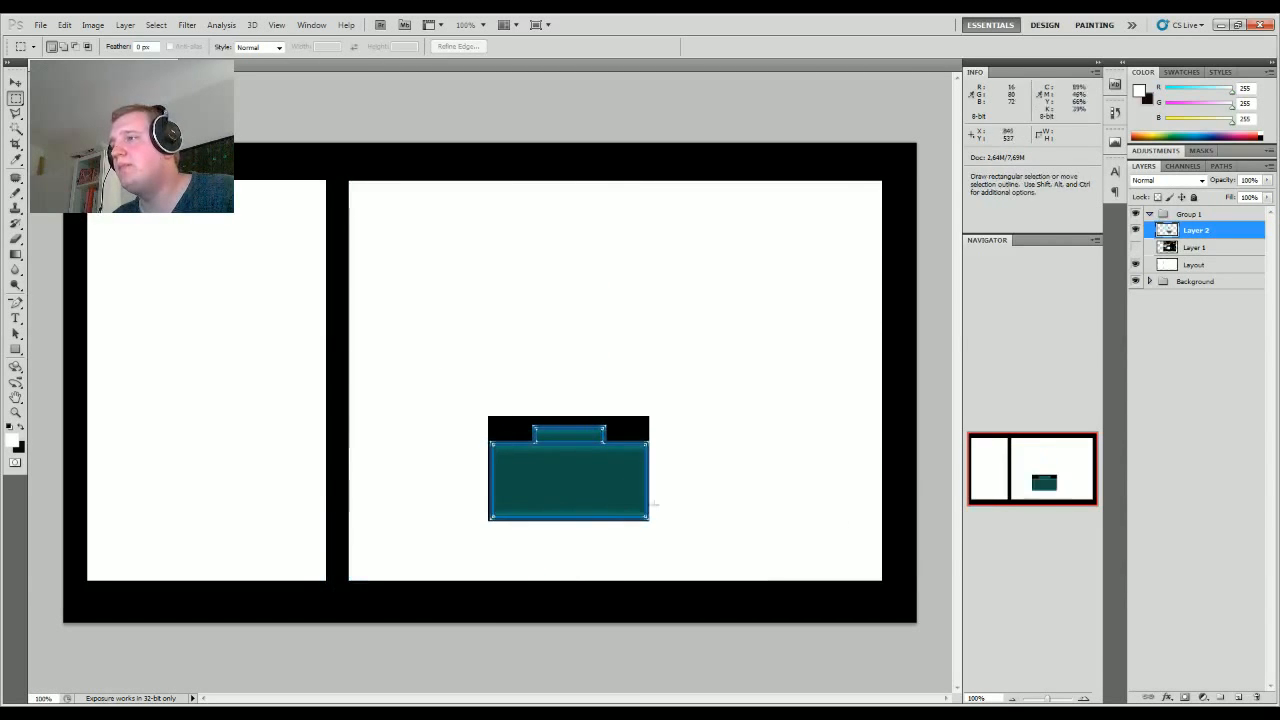
Step: Delete the pasted frame's upper half including its title tab, and trim the black strip along its left edge
{"action": "left_click", "coordinate": [1086, 699]}
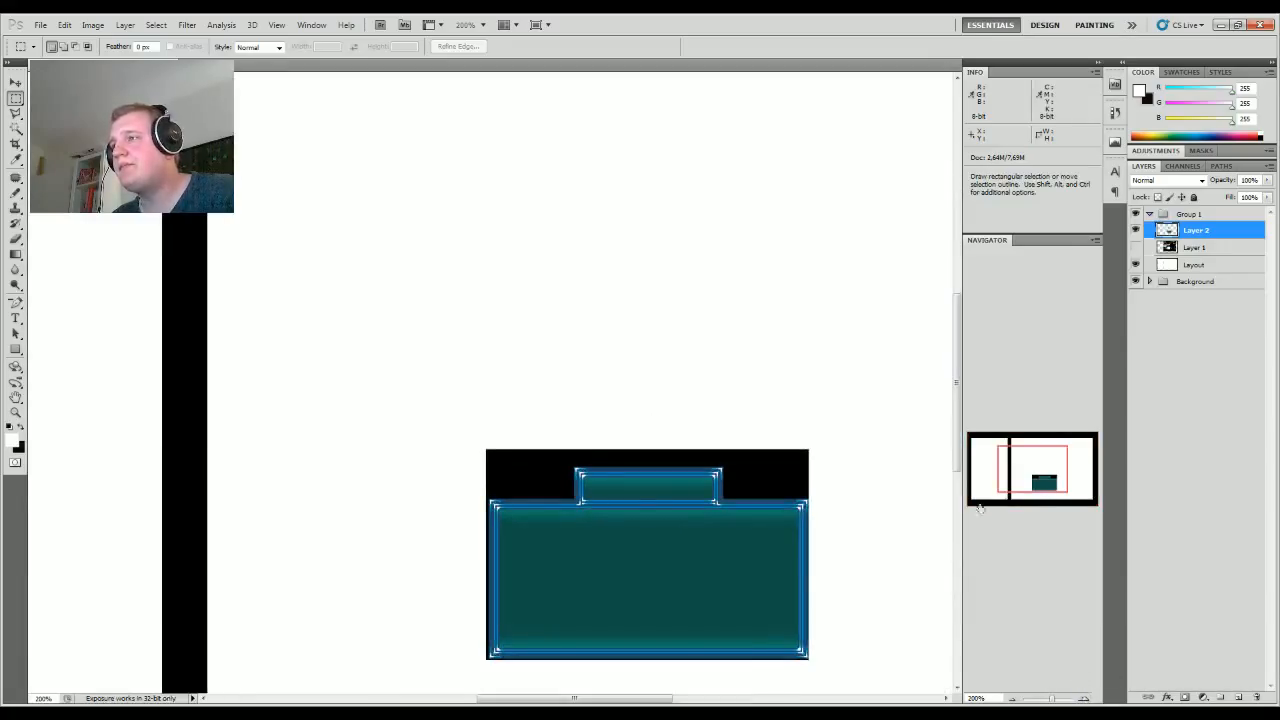
{"action": "left_click_drag", "start_coordinate": [467, 413], "coordinate": [909, 582]}
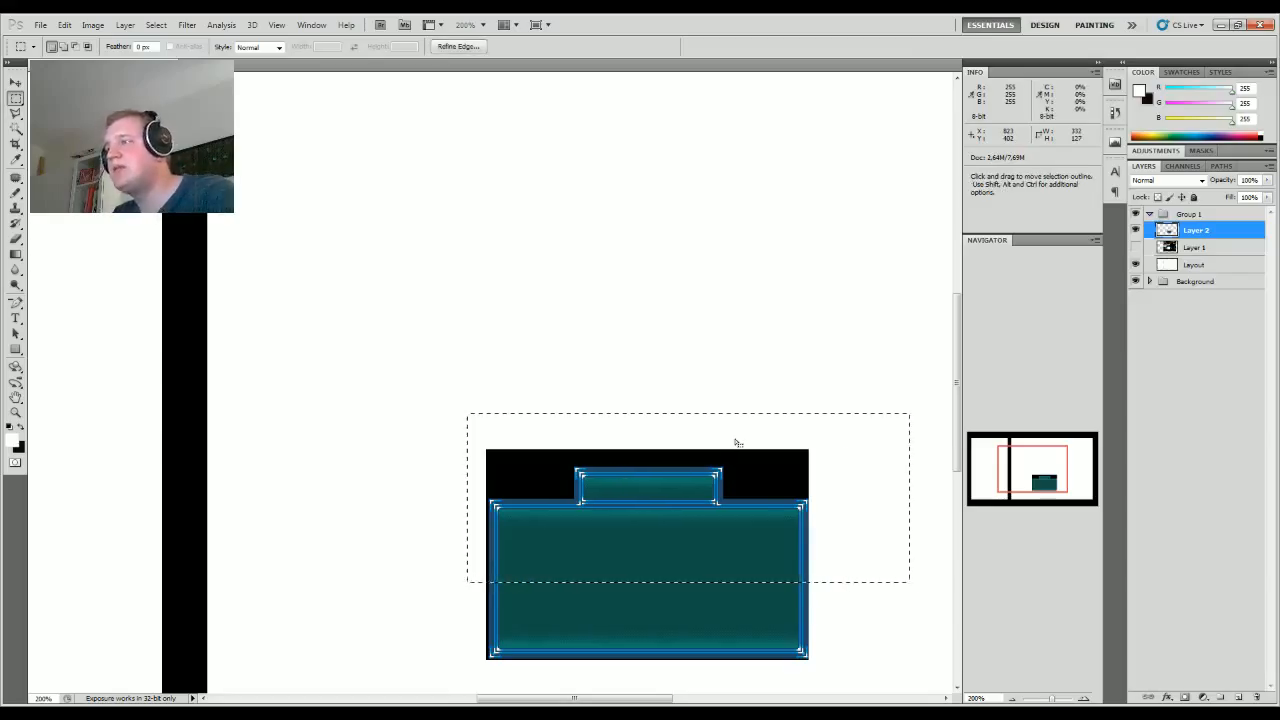
{"action": "key", "text": "Delete"}
{"action": "key", "text": "ctrl+d"}
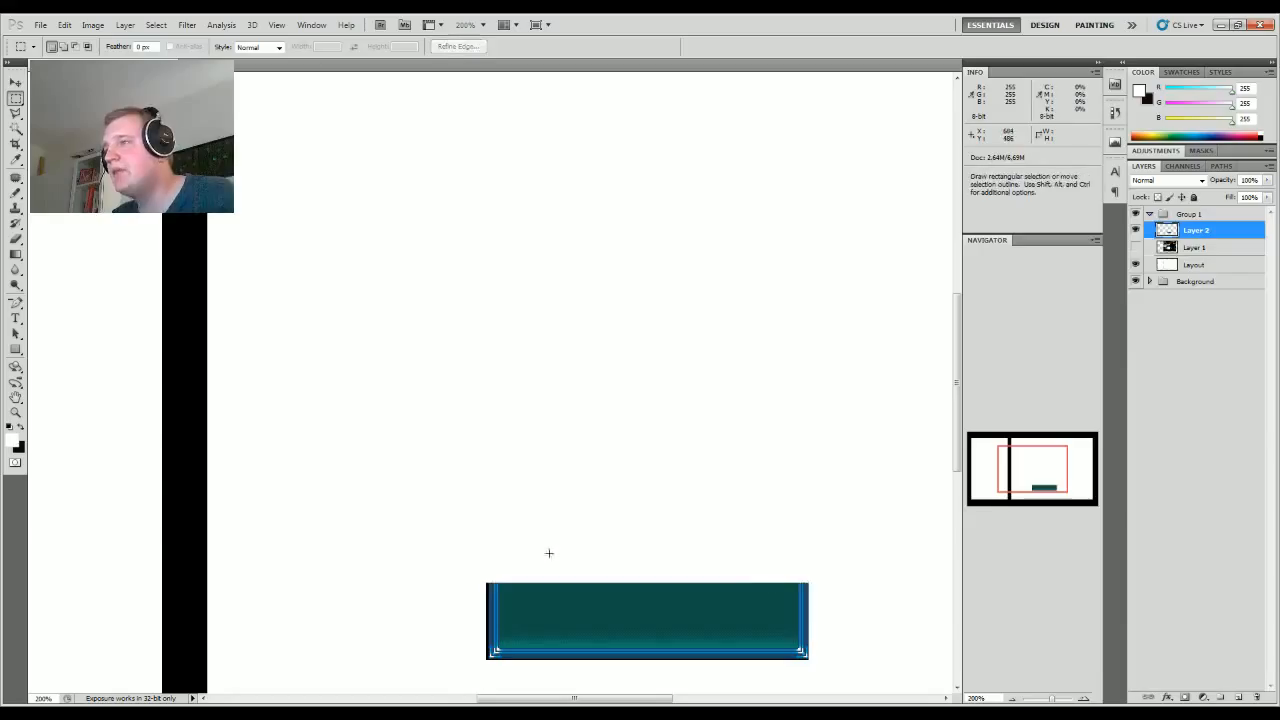
{"action": "left_click_drag", "start_coordinate": [458, 576], "coordinate": [489, 683]}
{"action": "key", "text": "Delete"}
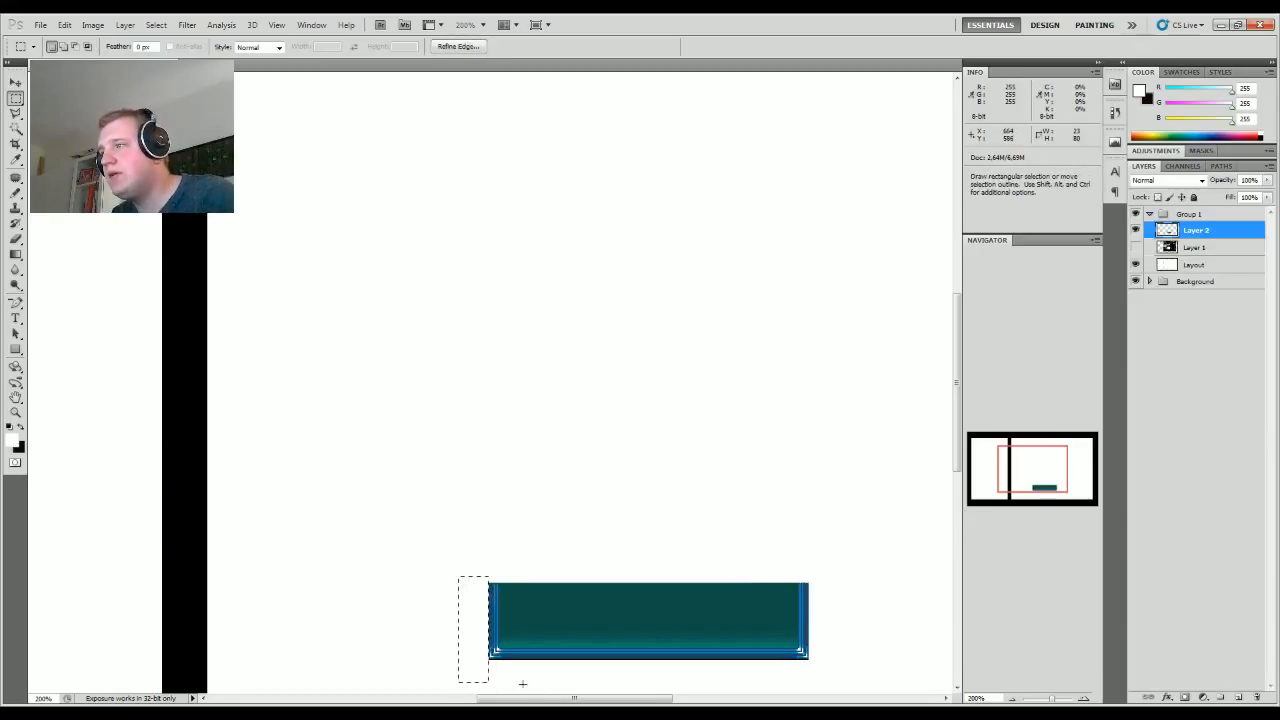
{"action": "key", "text": "ctrl+d"}
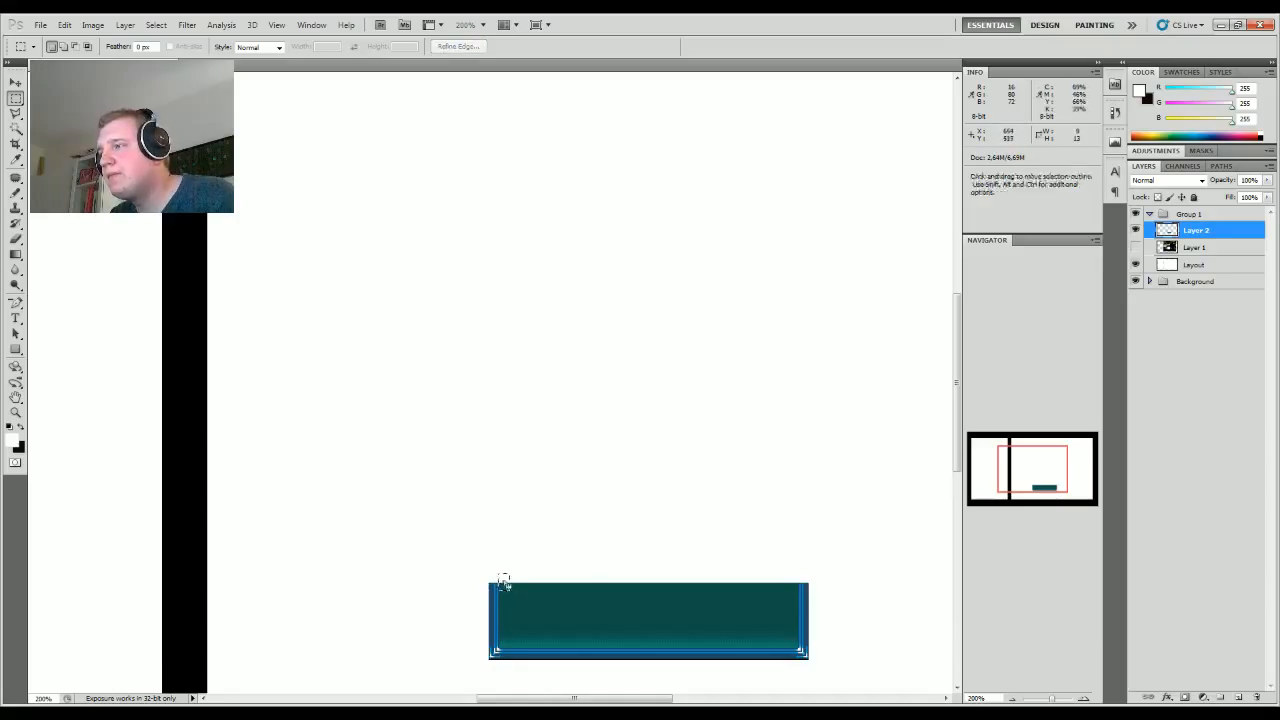
Step: Delete the teal fill inside the frame and the leftover green line above its bottom border, leaving only the blue border
{"action": "left_click_drag", "start_coordinate": [498, 578], "coordinate": [524, 602]}
{"action": "left_click_drag", "start_coordinate": [615, 622], "coordinate": [802, 650]}
{"action": "key", "text": "Delete"}
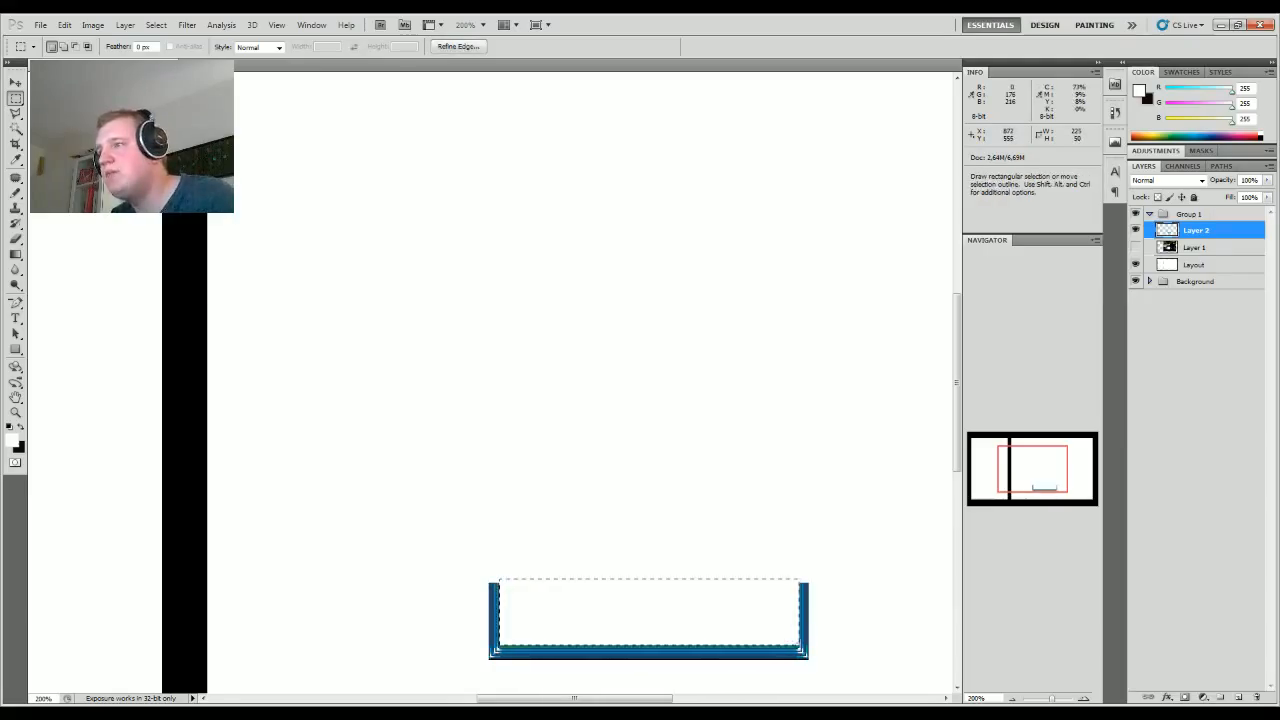
{"action": "key", "text": "ctrl+d"}
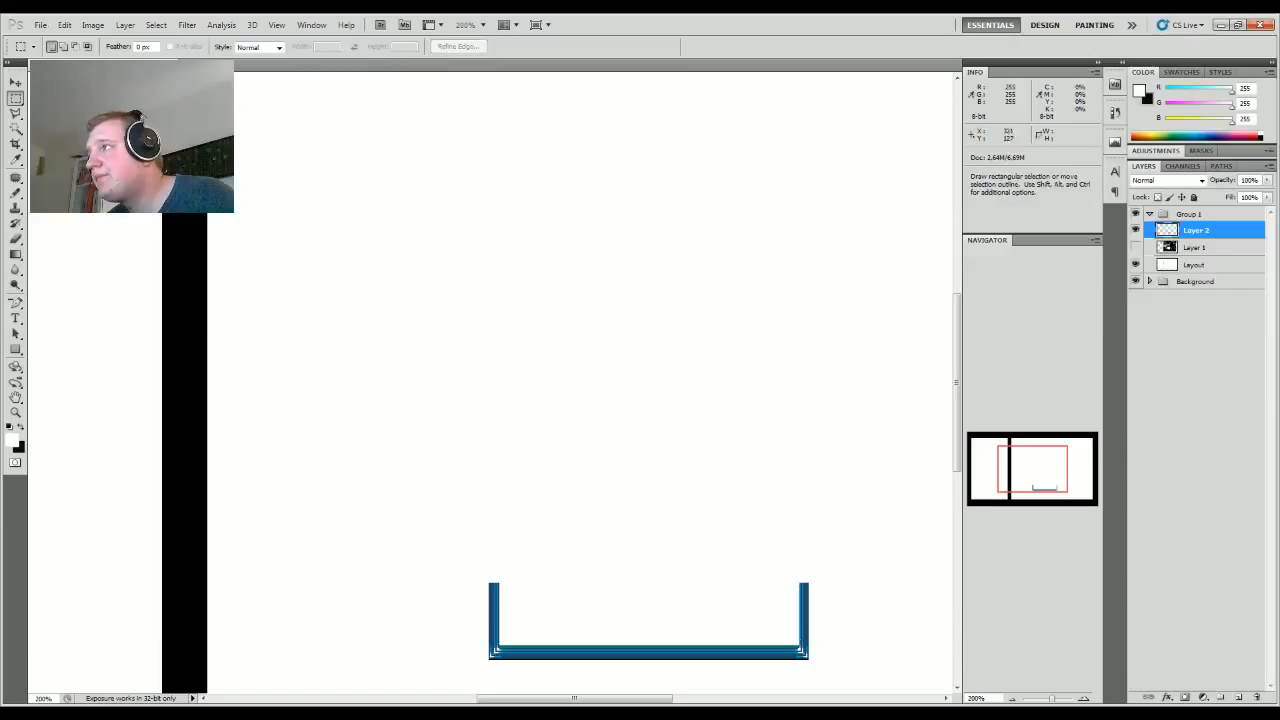
{"action": "left_click", "coordinate": [16, 129]}
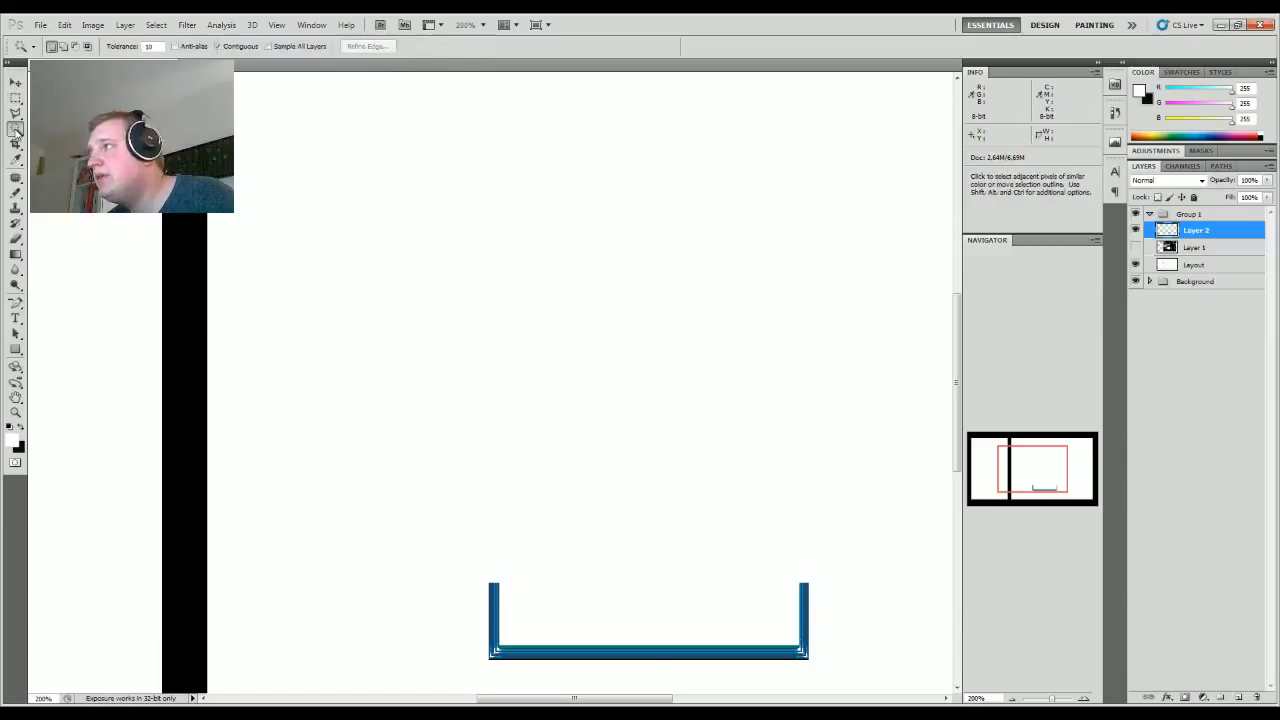
{"action": "left_click", "coordinate": [619, 646]}
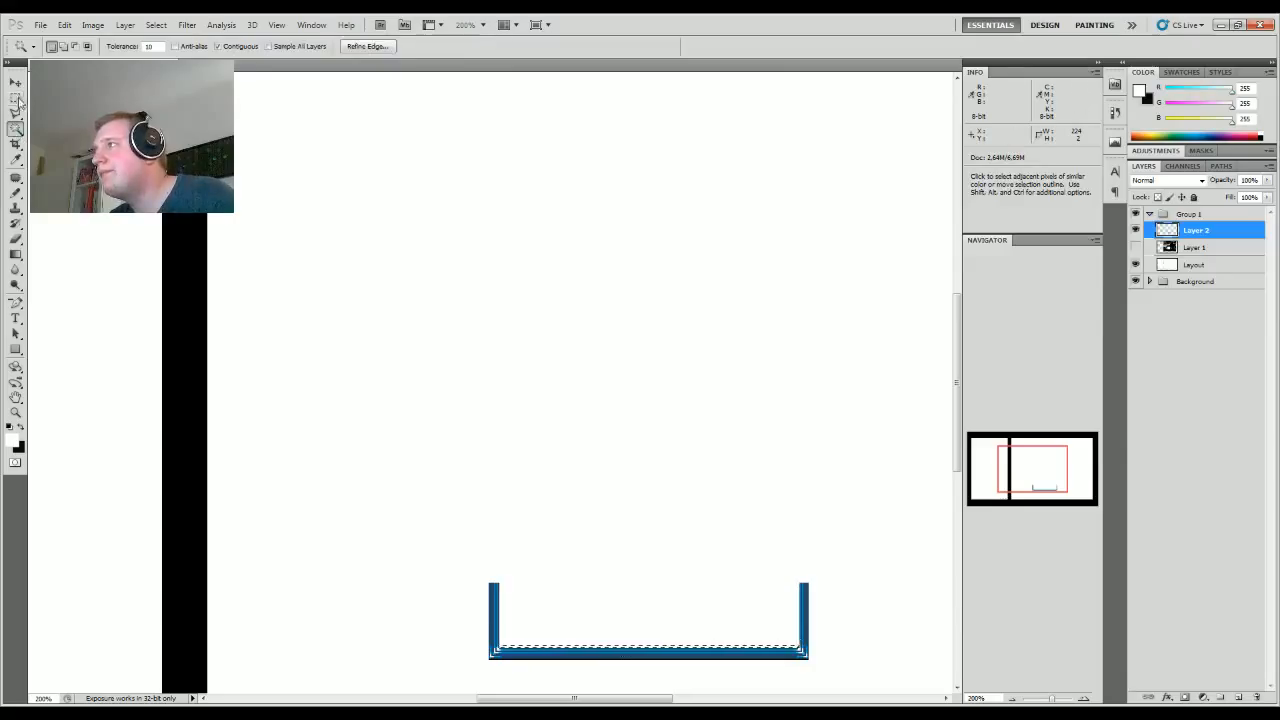
{"action": "key", "text": "m"}
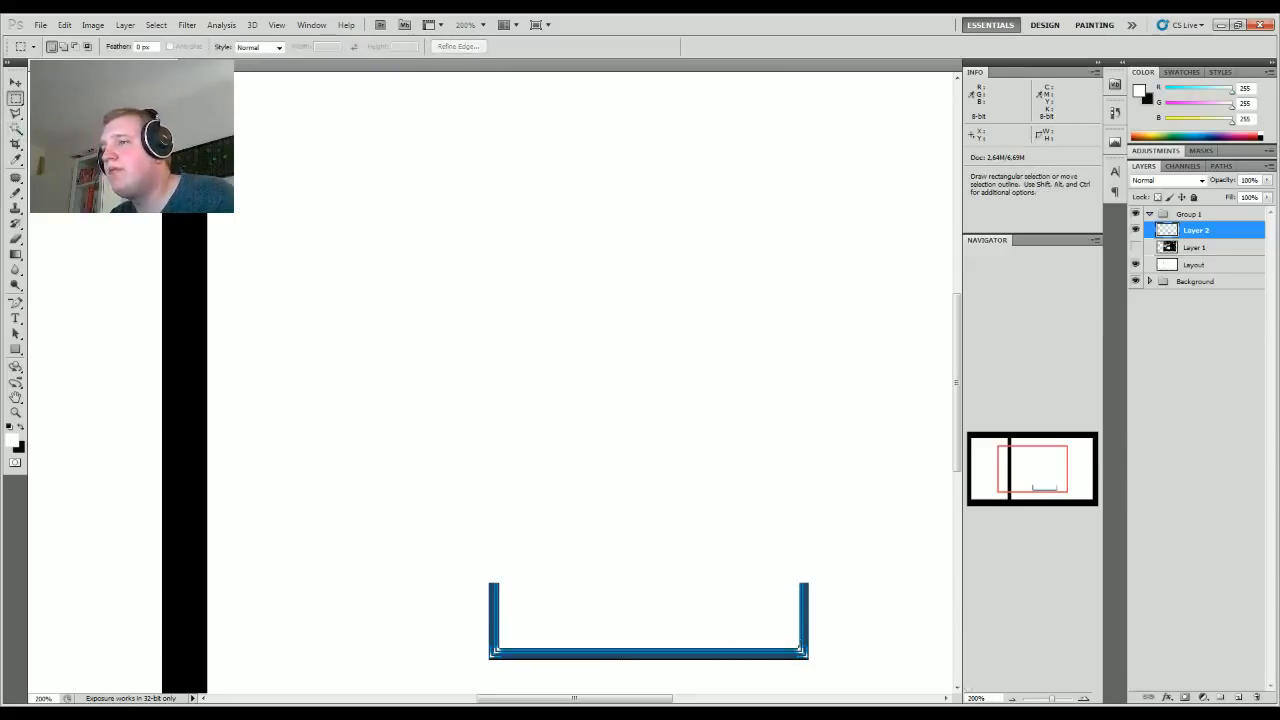
Step: Align the blue border with the large white area's bottom-left corner and move its right part to the bottom-right corner
{"action": "left_click", "coordinate": [1010, 699]}
{"action": "left_click_drag", "start_coordinate": [580, 523], "coordinate": [431, 593]}
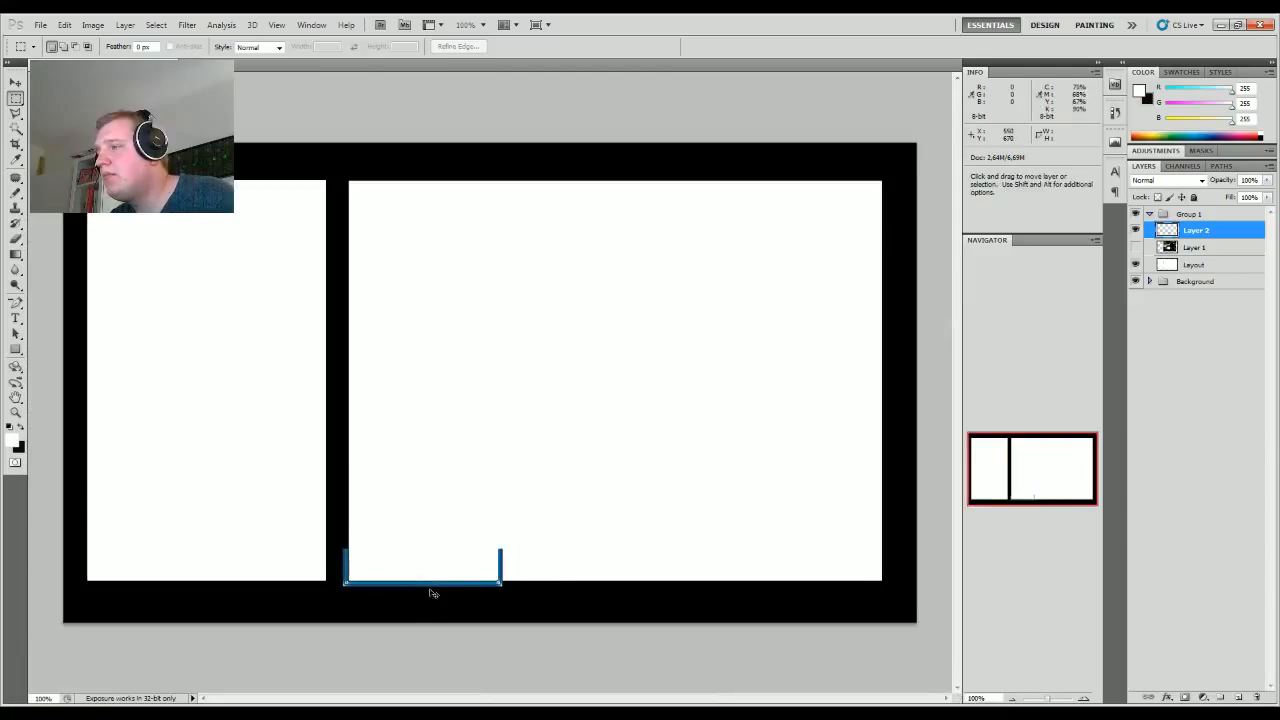
{"action": "left_click_drag", "start_coordinate": [520, 527], "coordinate": [854, 598]}
{"action": "key", "text": "ctrl+d"}
{"action": "left_click", "coordinate": [1084, 699]}
{"action": "left_click_drag", "start_coordinate": [1040, 468], "coordinate": [1075, 512]}
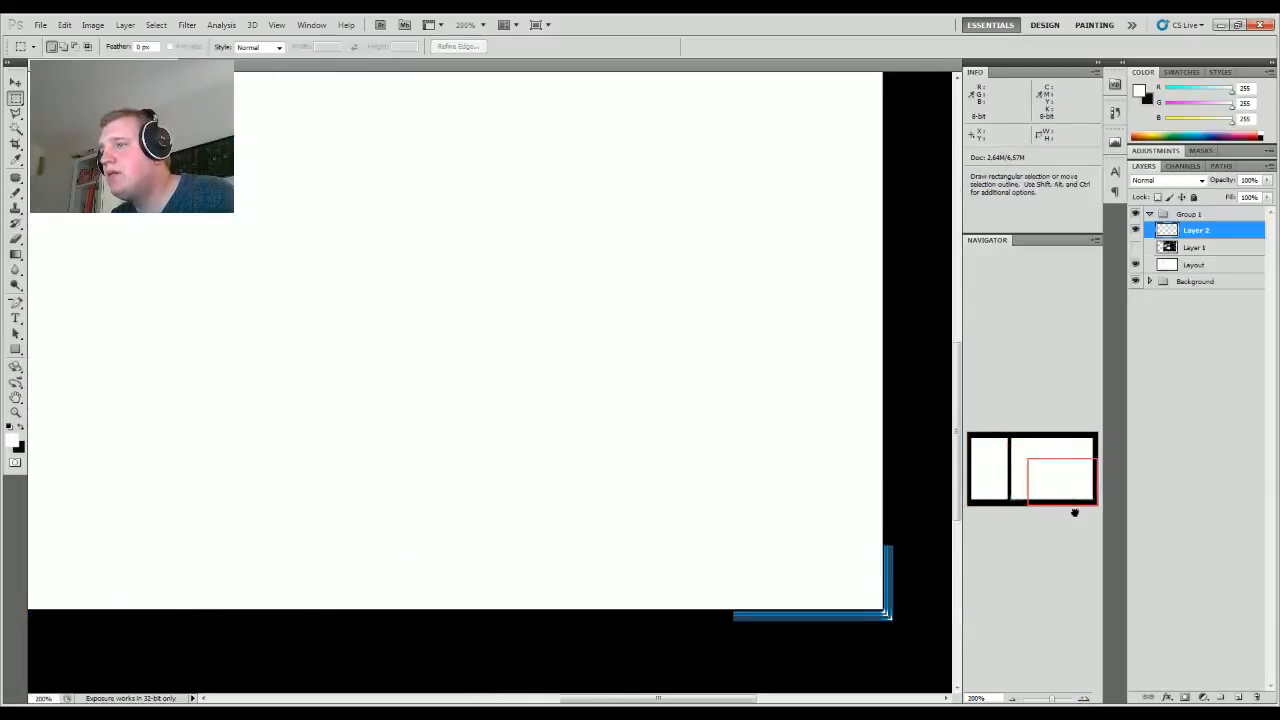
{"action": "key", "text": "ctrl+Up"}
{"action": "key", "text": "ctrl+Up"}
{"action": "key", "text": "ctrl+Down"}
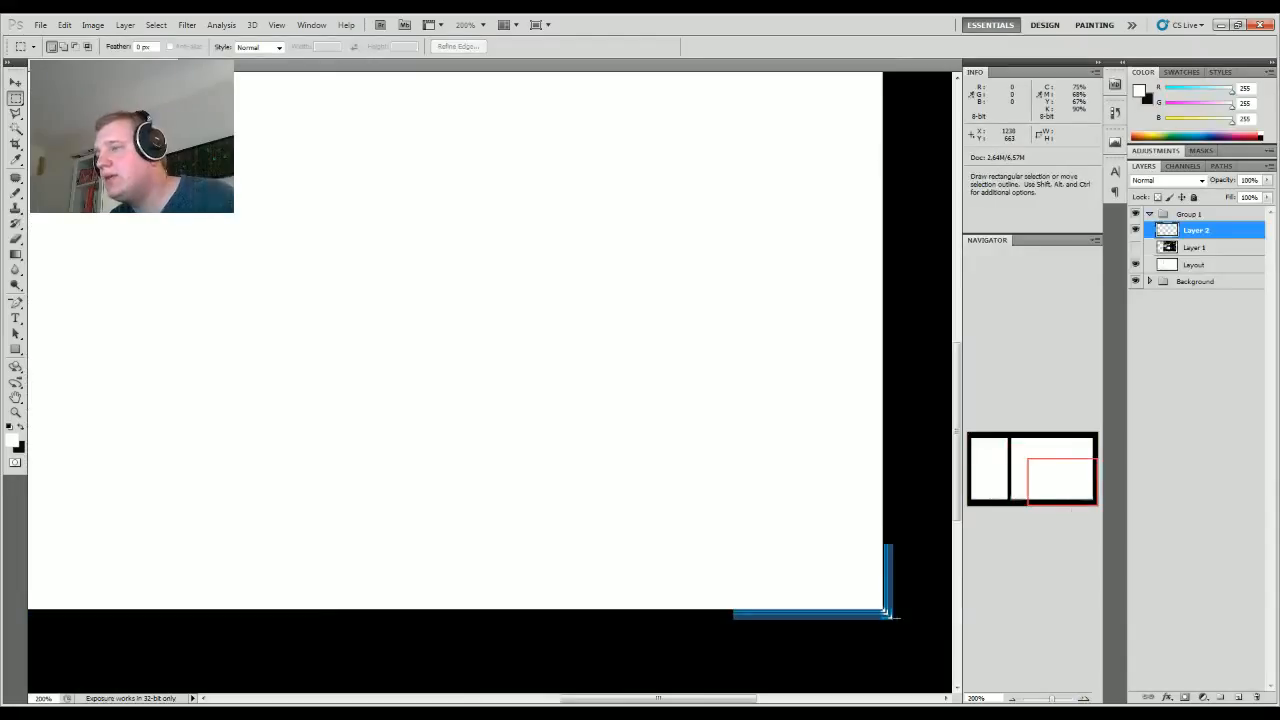
Step: Stretch the end of the bottom border horizontally with Free Transform to join the two lower corner pieces
{"action": "left_click_drag", "start_coordinate": [729, 605], "coordinate": [777, 628]}
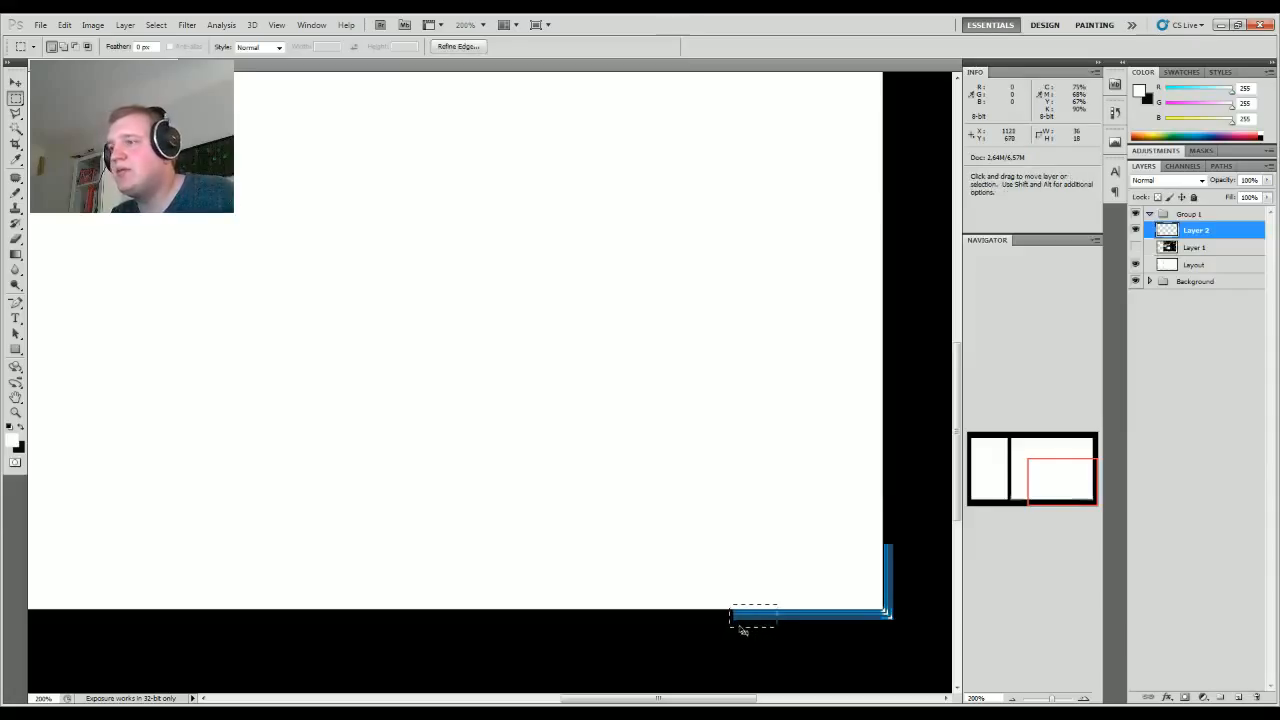
{"action": "key", "text": "ctrl+t"}
{"action": "left_click_drag", "start_coordinate": [744, 619], "coordinate": [31, 636]}
{"action": "key", "text": "ctrl+z"}
{"action": "key", "text": "Return"}
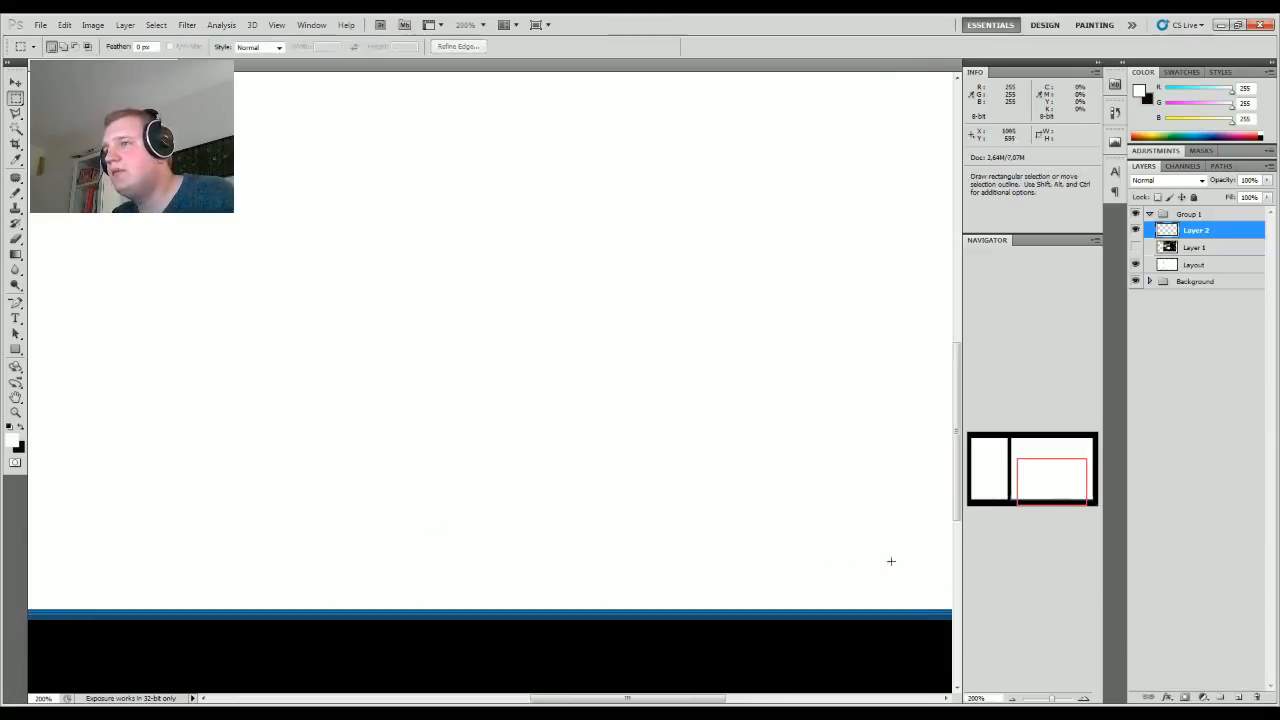
Step: Duplicate the bottom border onto a new layer, move the copy to the top of the large white area and flip it vertically
{"action": "left_click", "coordinate": [1012, 698]}
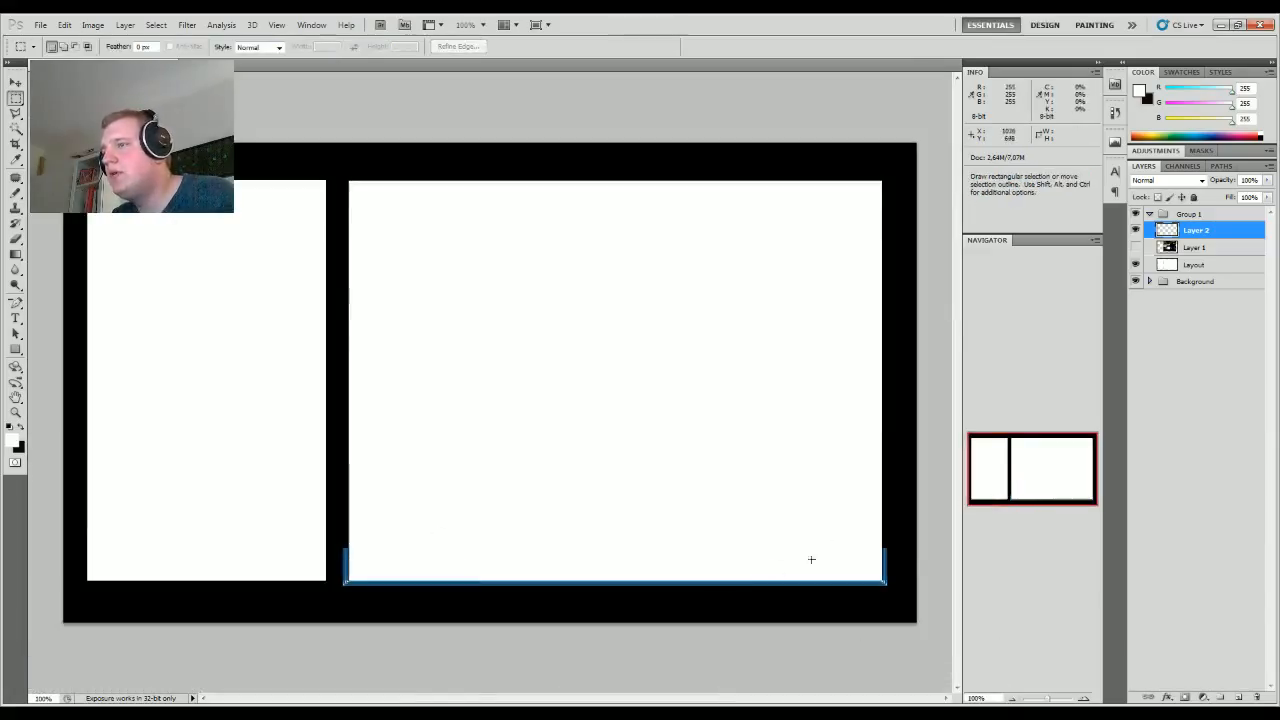
{"action": "left_click_drag", "start_coordinate": [336, 546], "coordinate": [894, 590]}
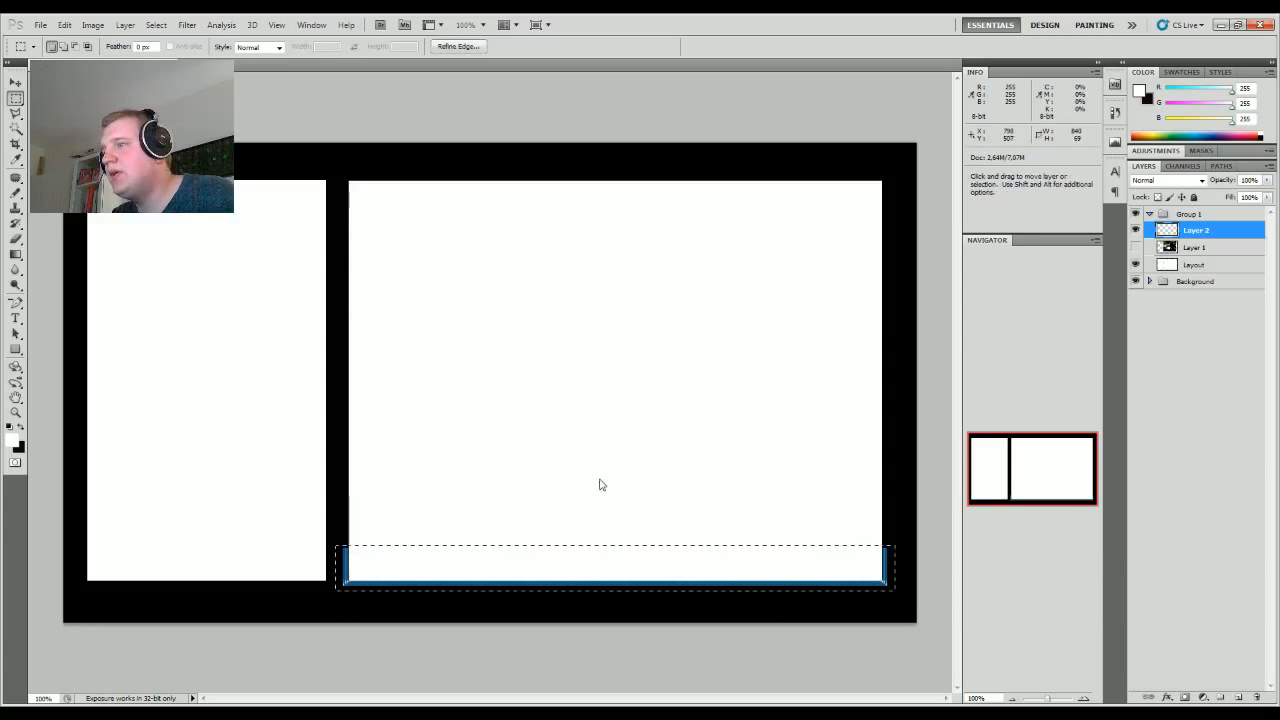
{"action": "key", "text": "ctrl+j"}
{"action": "left_click_drag", "start_coordinate": [534, 580], "coordinate": [540, 202]}
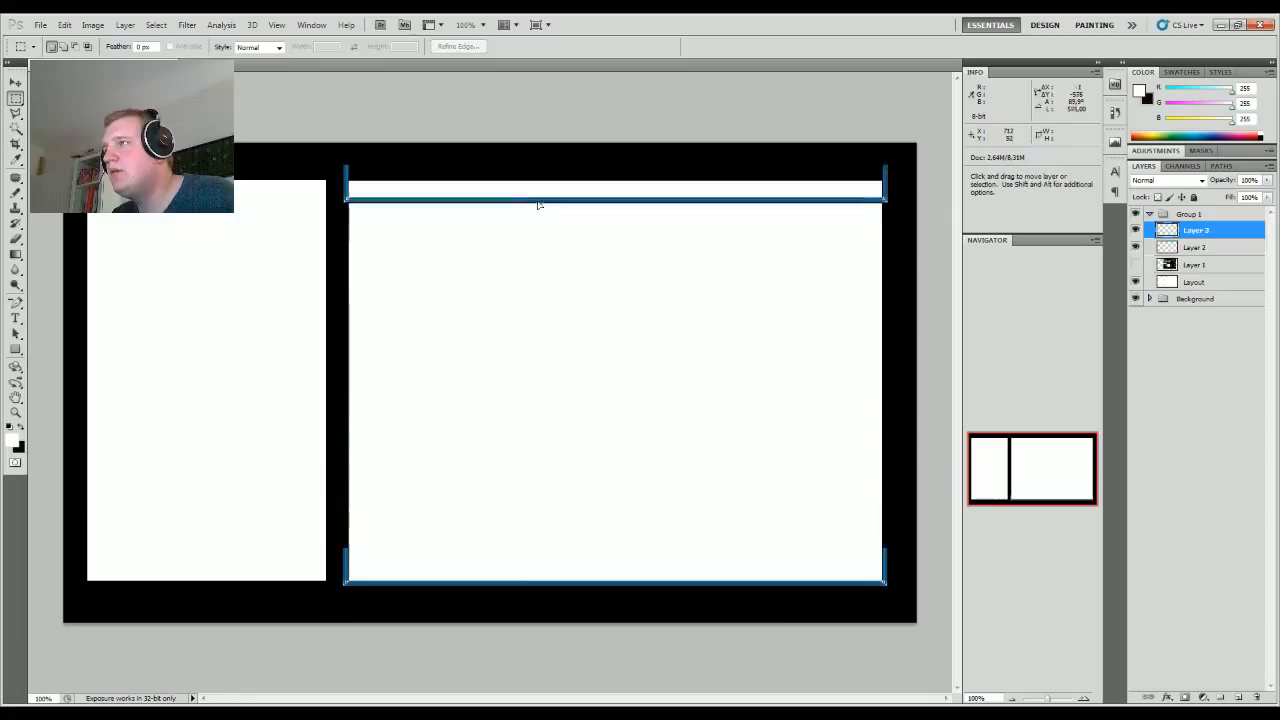
{"action": "left_click", "coordinate": [66, 25]}
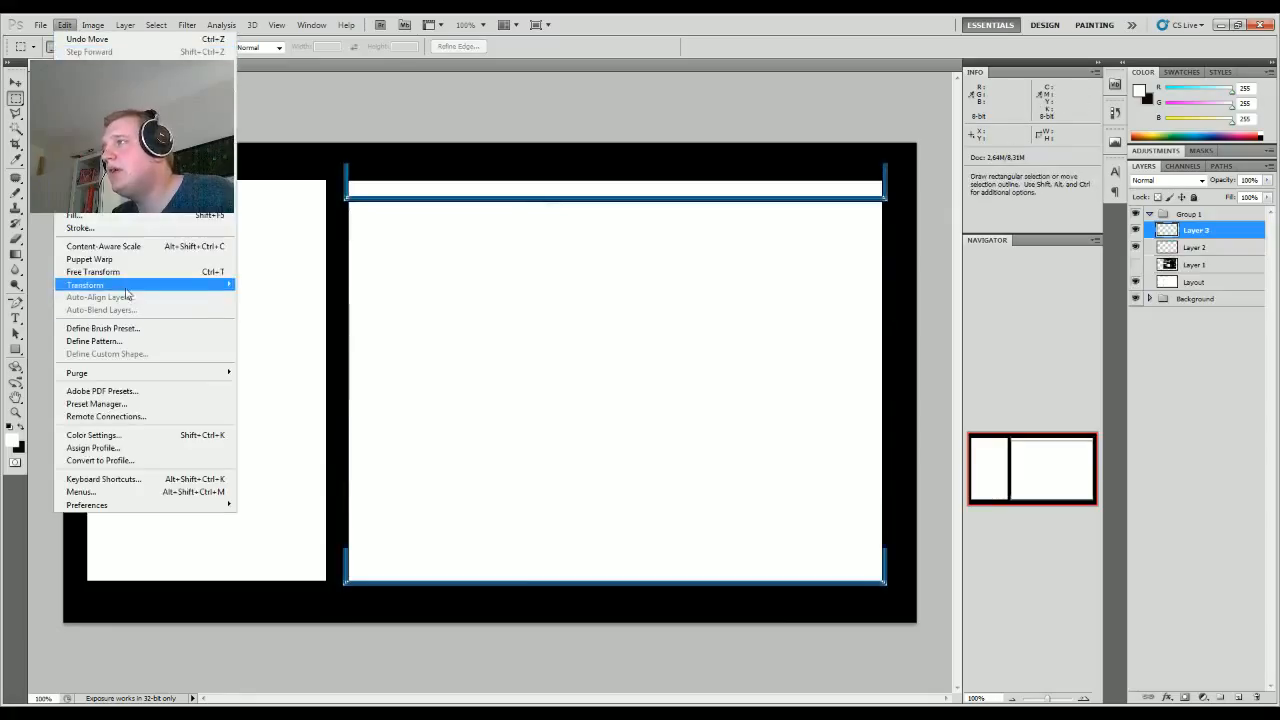
{"action": "mouse_move", "coordinate": [128, 286]}
{"action": "left_click", "coordinate": [283, 442]}
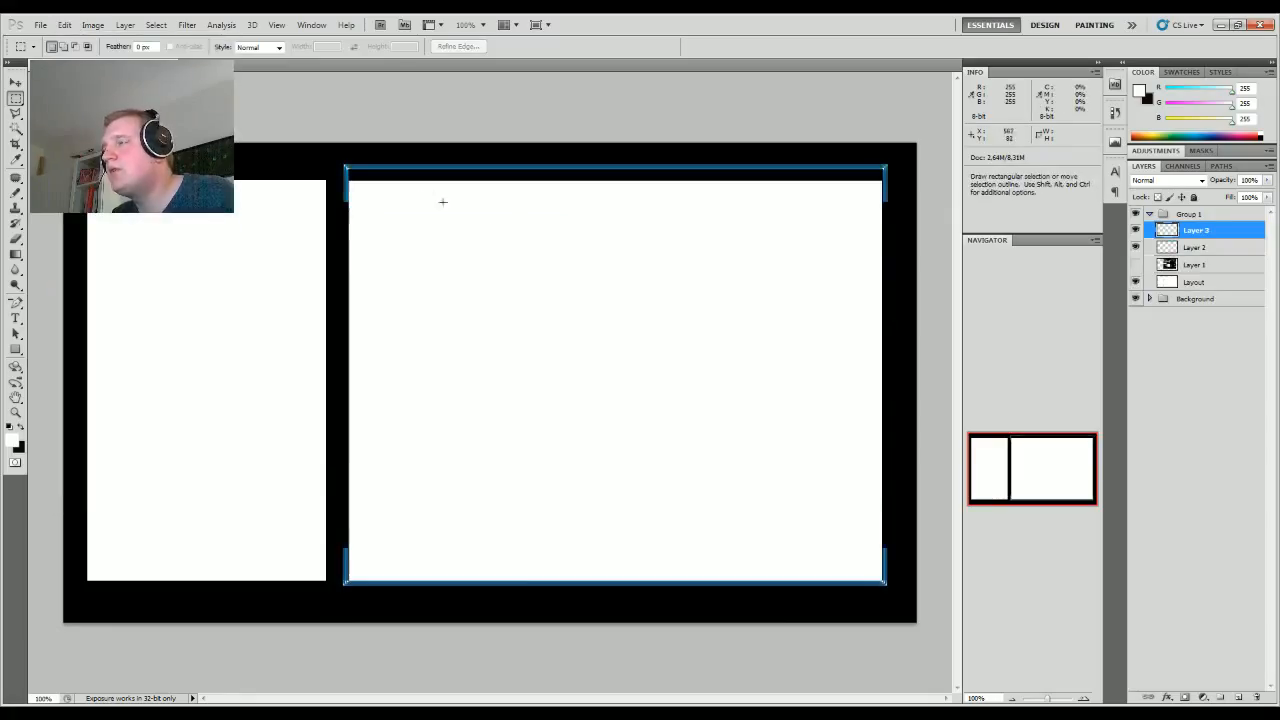
Step: Nudge the flipped border copy down until it sits on the upper edge of the large white area
{"action": "key", "text": "ctrl+Down"}
{"action": "key", "text": "ctrl+Down"}
{"action": "key", "text": "ctrl+Down"}
{"action": "key", "text": "ctrl+Down"}
{"action": "key", "text": "ctrl+Down"}
{"action": "key", "text": "ctrl+Down"}
{"action": "key", "text": "ctrl+Down"}
{"action": "key", "text": "ctrl+Down"}
{"action": "key", "text": "ctrl+Down"}
{"action": "key", "text": "ctrl+Down"}
{"action": "key", "text": "ctrl+Down"}
{"action": "key", "text": "ctrl+Down"}
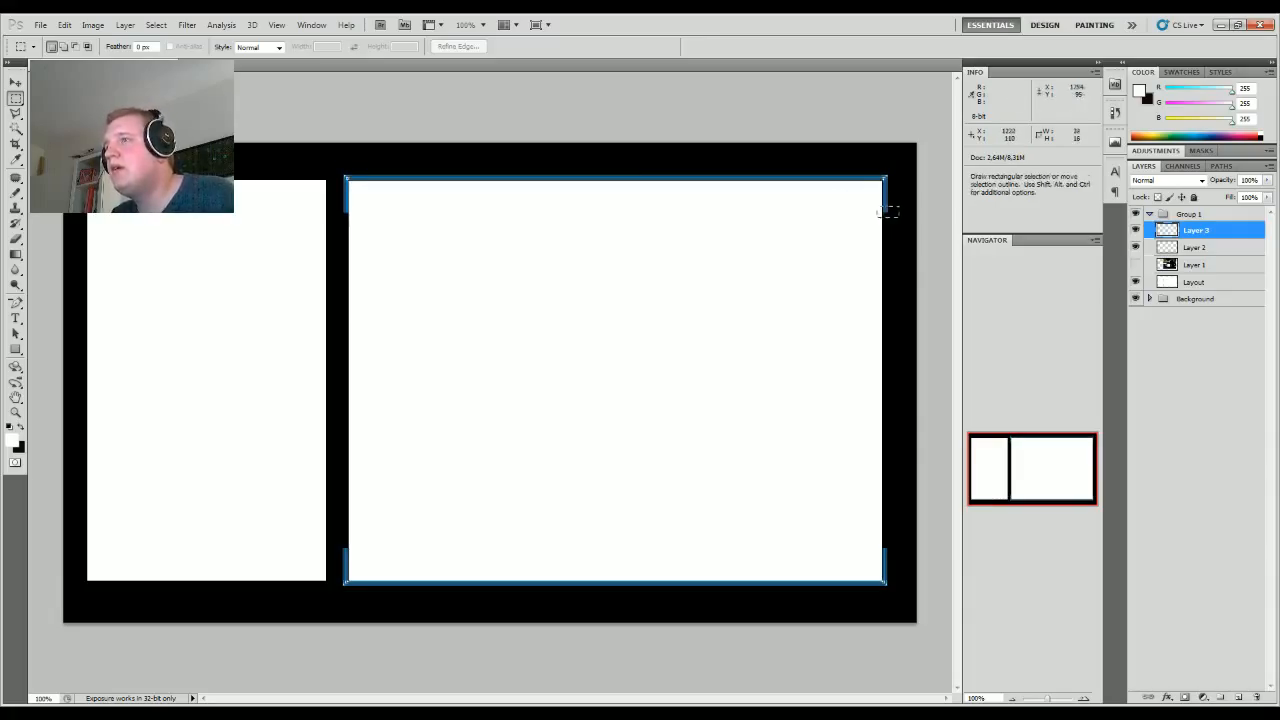
Step: Stretch the right side border downward with Free Transform in two passes to join the upper and lower right corners
{"action": "key", "text": "ctrl+t"}
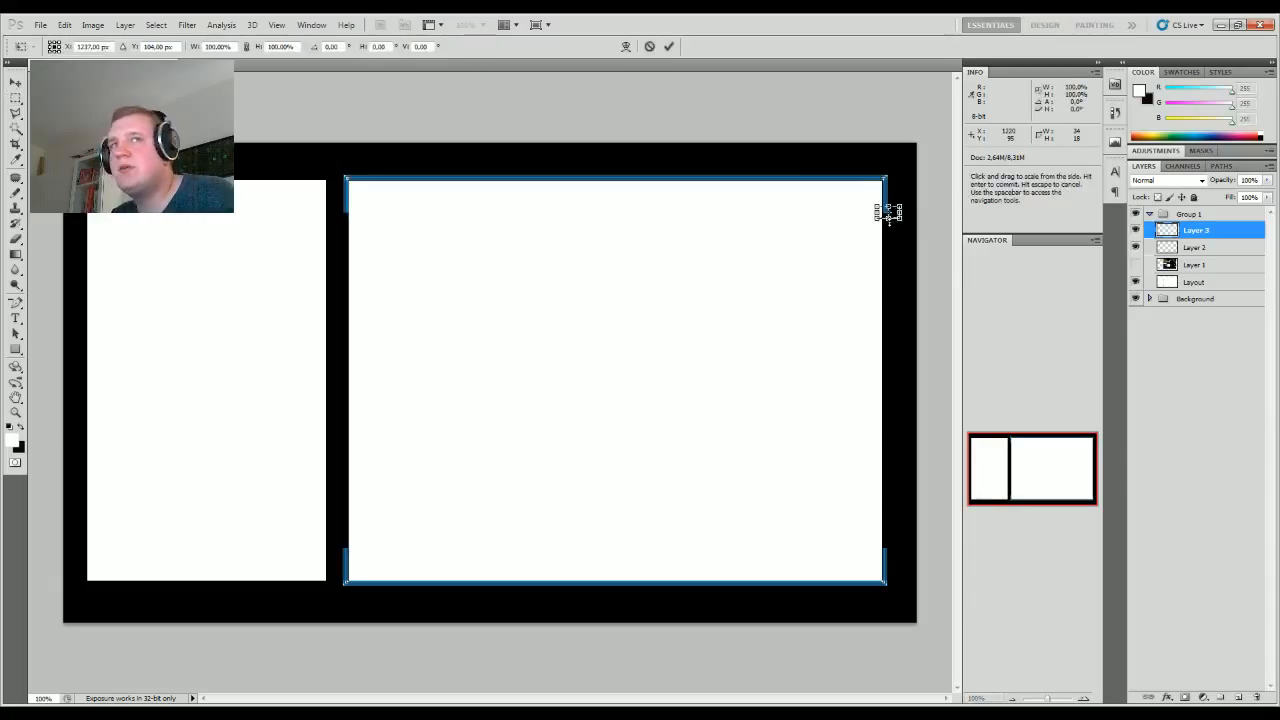
{"action": "left_click_drag", "start_coordinate": [890, 216], "coordinate": [888, 690]}
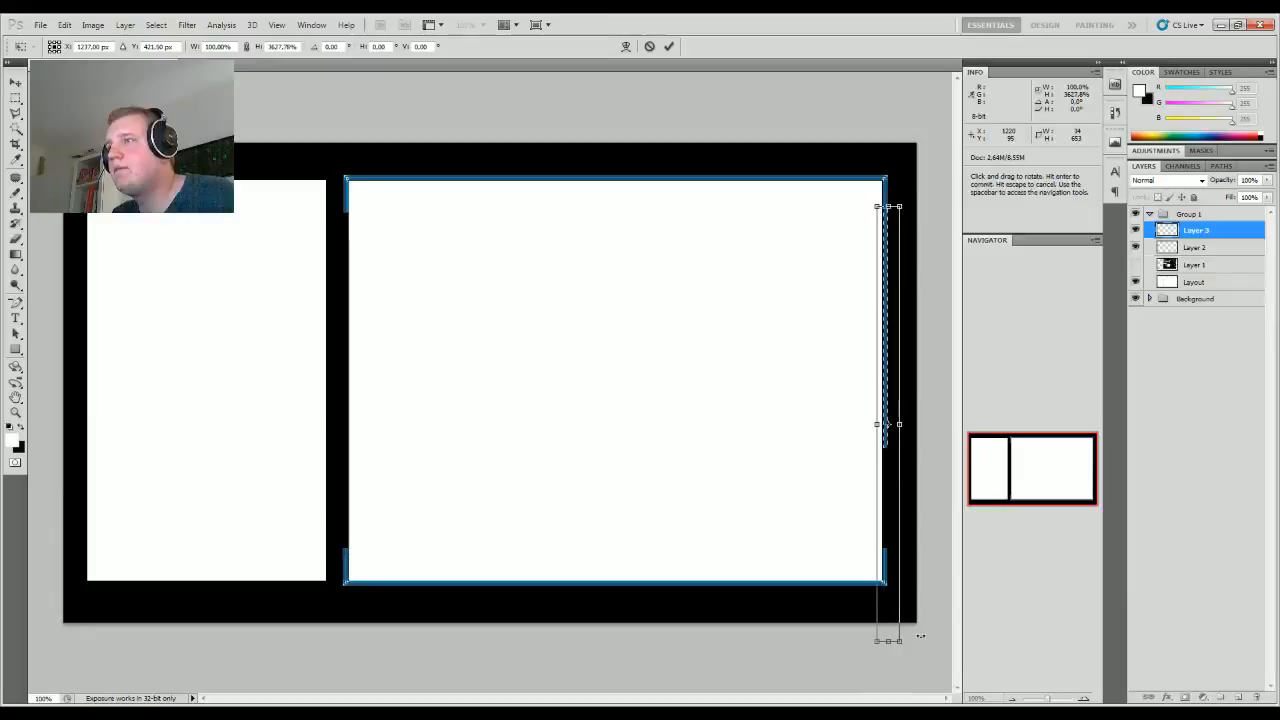
{"action": "key", "text": "Return"}
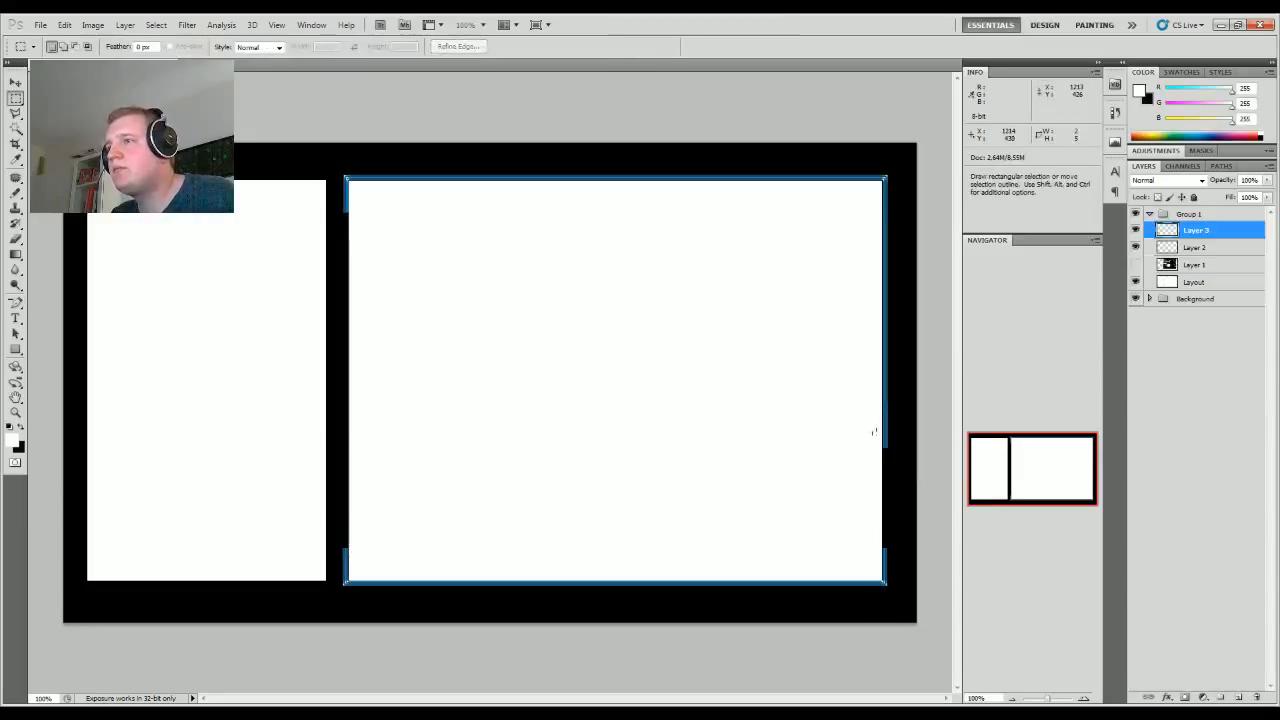
{"action": "key", "text": "ctrl+t"}
{"action": "left_click_drag", "start_coordinate": [888, 461], "coordinate": [886, 621]}
{"action": "key", "text": "Return"}
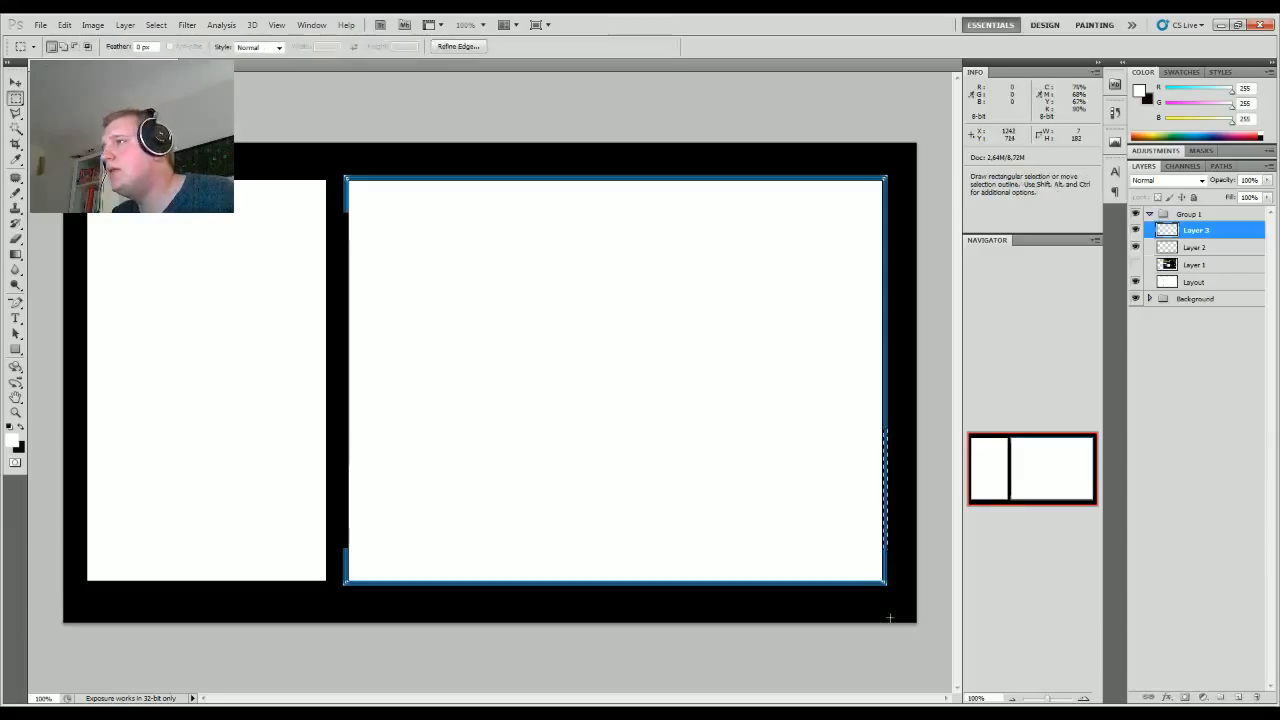
Step: Stretch the left side border downward with Free Transform in two passes to join the upper and lower left corners
{"action": "key", "text": "ctrl+t"}
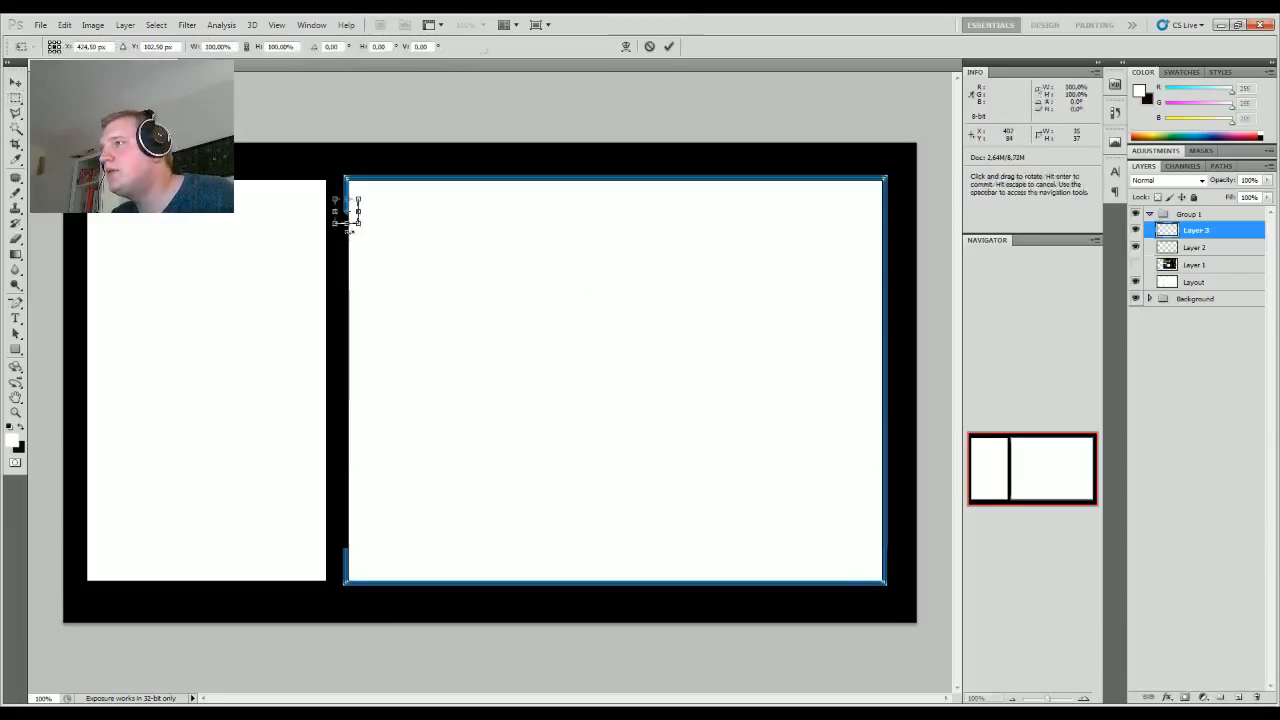
{"action": "left_click_drag", "start_coordinate": [346, 222], "coordinate": [349, 643]}
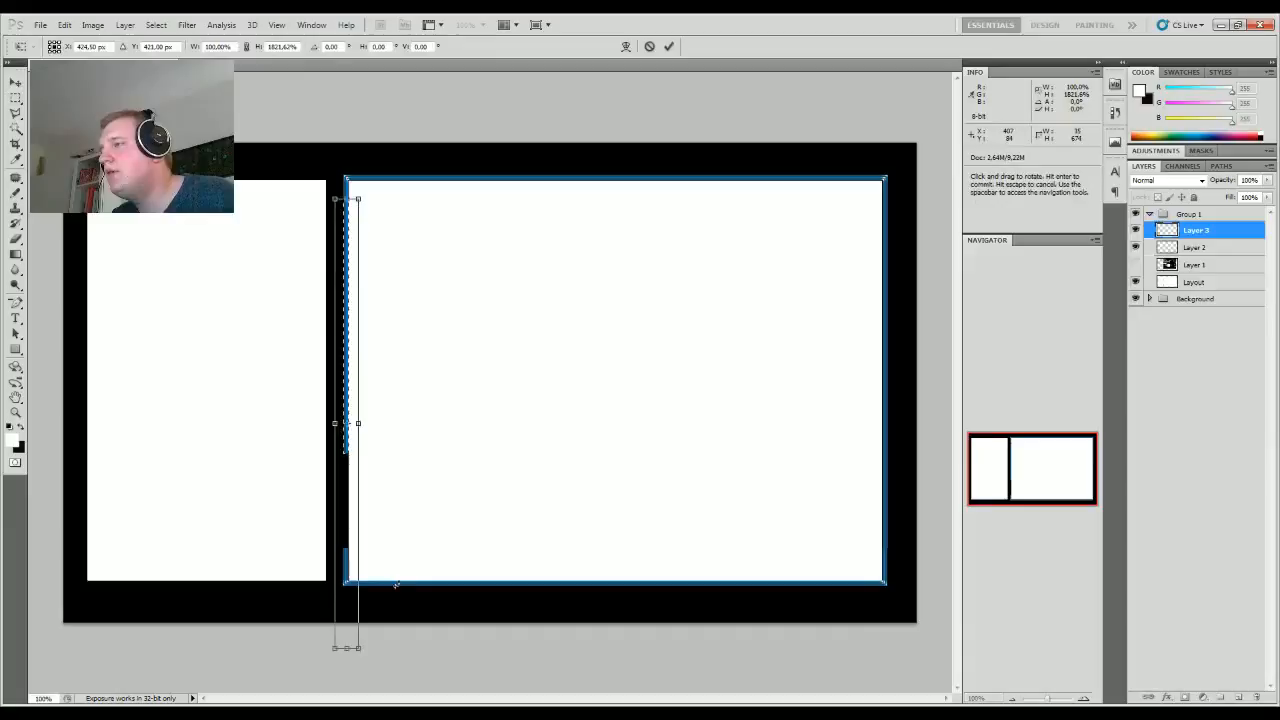
{"action": "key", "text": "Return"}
{"action": "key", "text": "ctrl+d"}
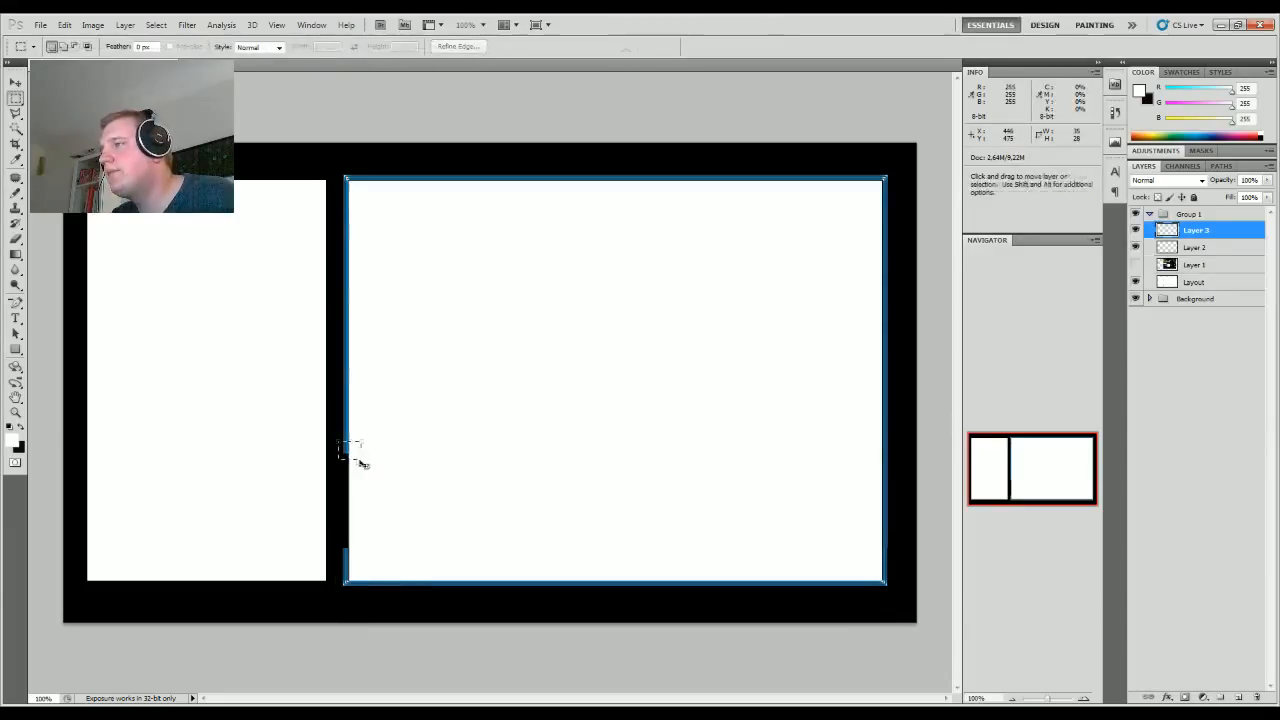
{"action": "key", "text": "ctrl+t"}
{"action": "left_click_drag", "start_coordinate": [350, 458], "coordinate": [352, 600]}
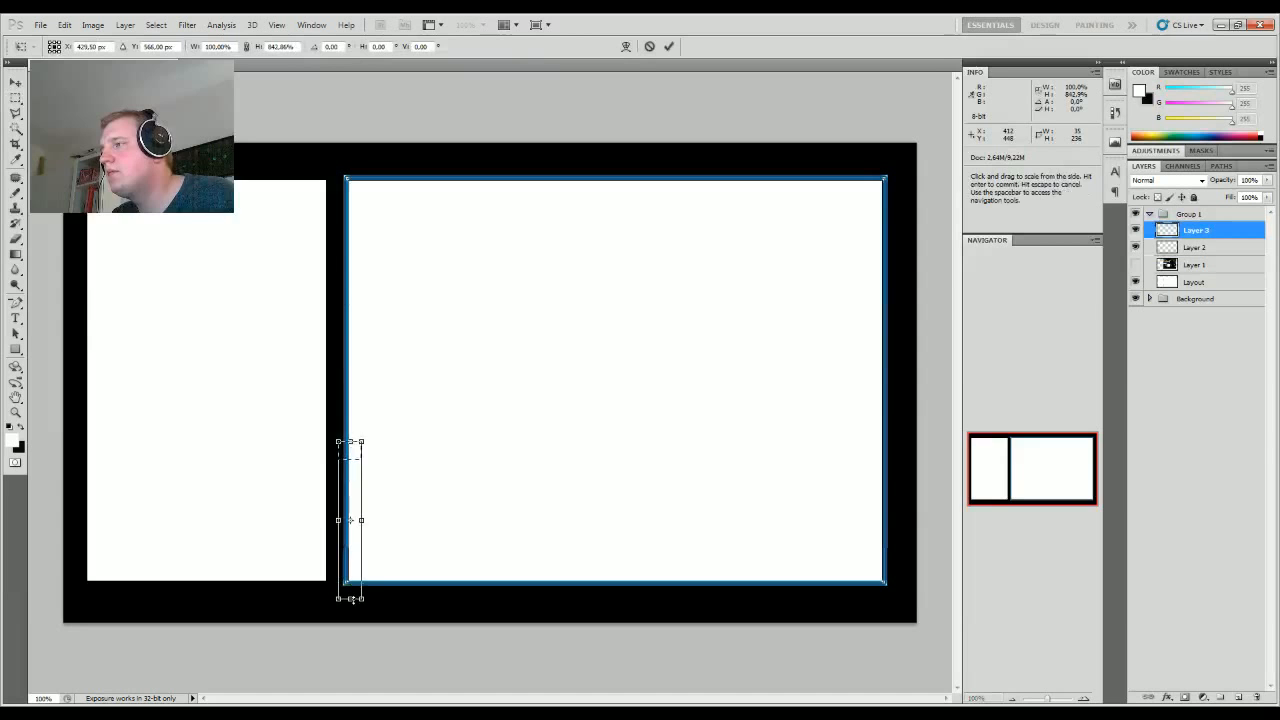
{"action": "key", "text": "Return"}
Step: Select the upper part of the blue frame, nudge it slightly left to line up with the lower part, and deselect
{"action": "left_click_drag", "start_coordinate": [323, 152], "coordinate": [914, 556]}
{"action": "key", "text": "ctrl+Left"}
{"action": "key", "text": "ctrl+d"}
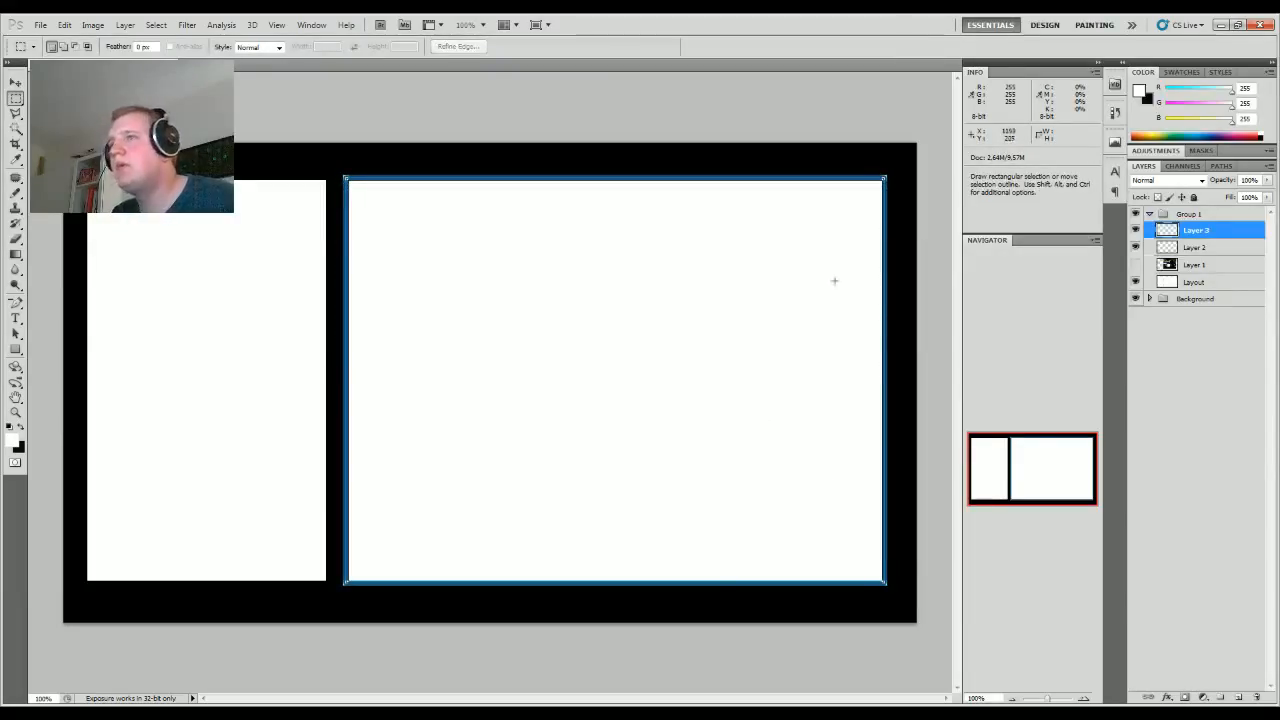
Step: Check the two frame layers by toggling their visibility and merge the upper one down into the lower one
{"action": "left_click", "coordinate": [1135, 248]}
{"action": "left_click", "coordinate": [1135, 248]}
{"action": "left_click", "coordinate": [1135, 231]}
{"action": "left_click", "coordinate": [1135, 247]}
{"action": "left_click", "coordinate": [1135, 231]}
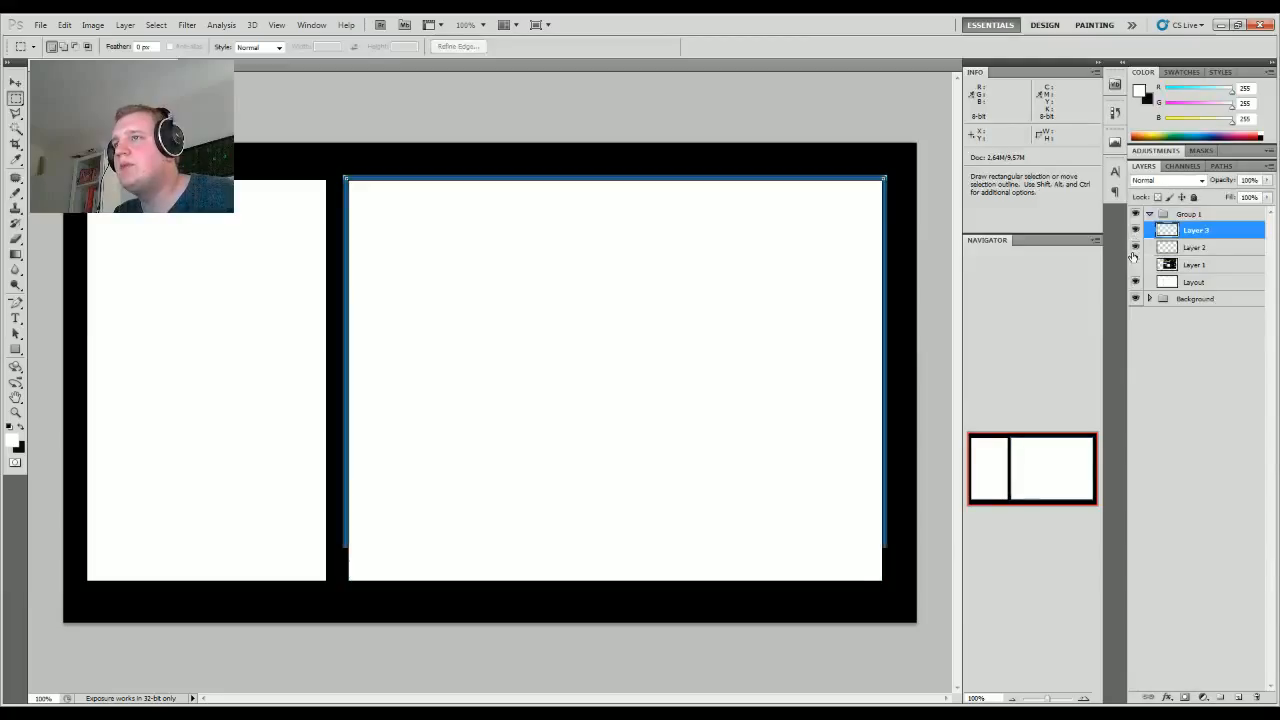
{"action": "right_click", "coordinate": [1197, 234]}
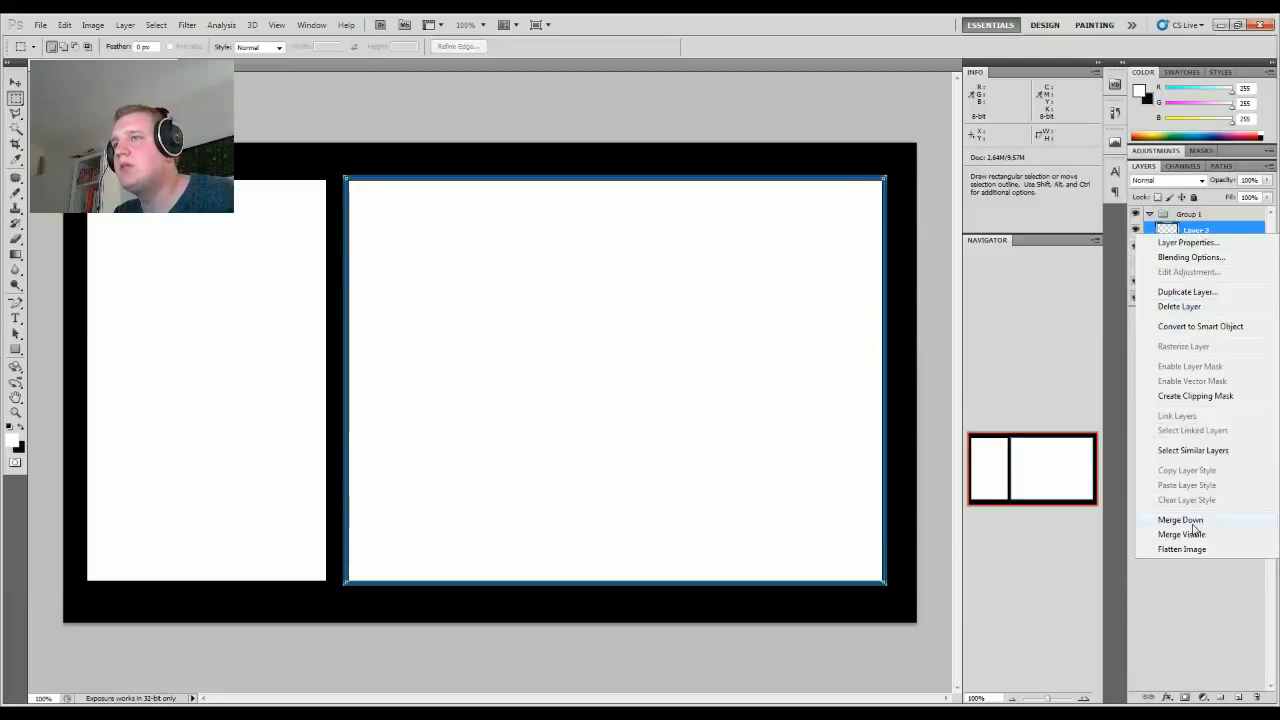
{"action": "left_click", "coordinate": [1191, 521]}
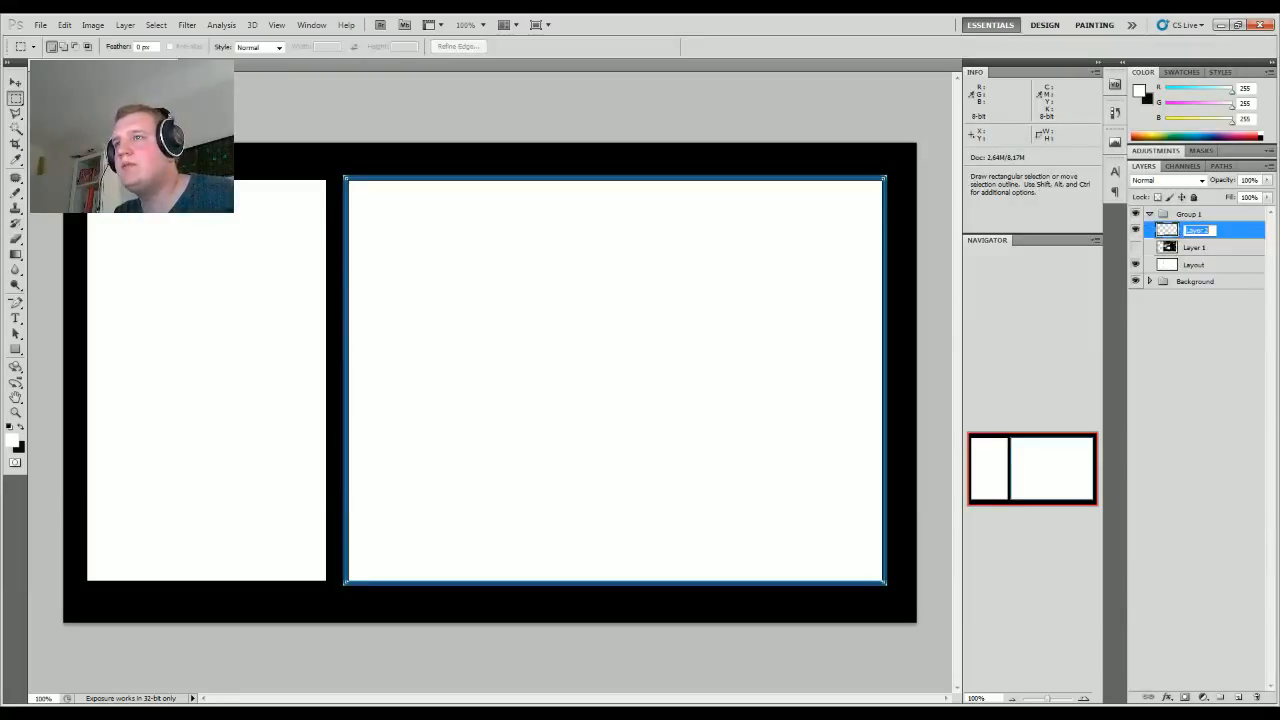
Step: Rename the merged frame layer GameFrame and its group Gamewindow
{"action": "type", "text": "F"}
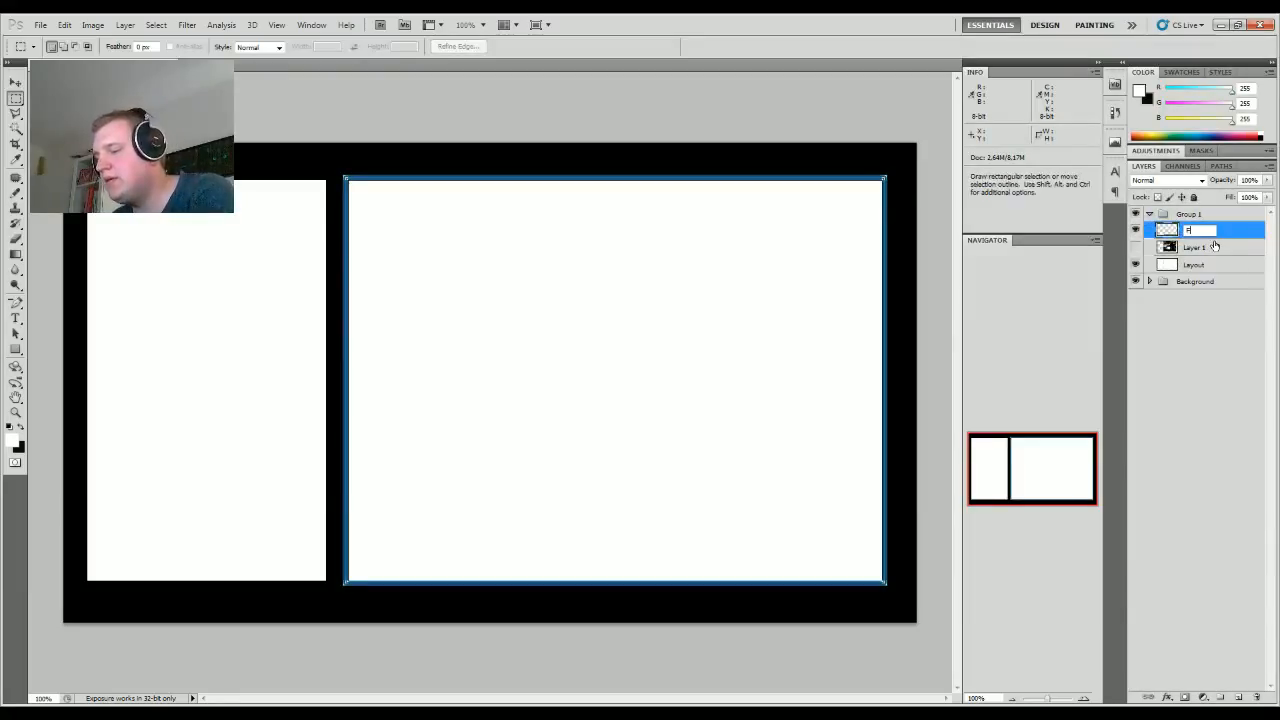
{"action": "type", "text": "GlassFrame"}
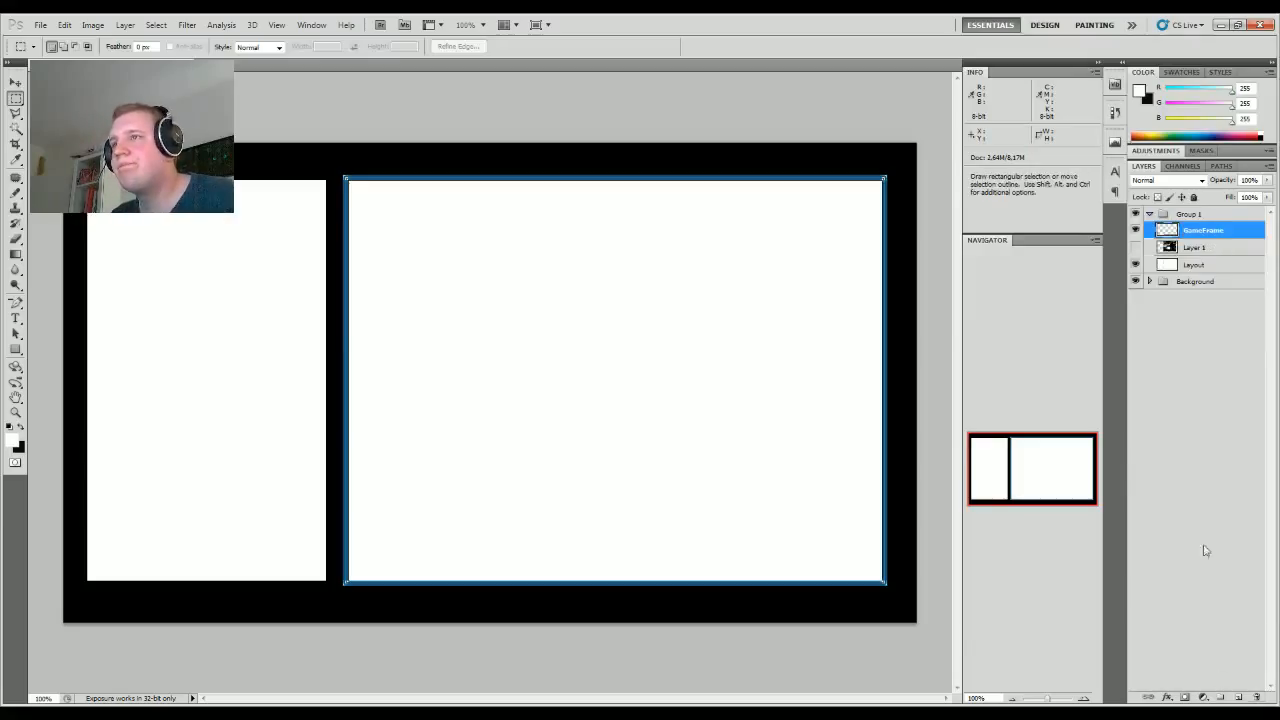
{"action": "double_click", "coordinate": [1188, 214]}
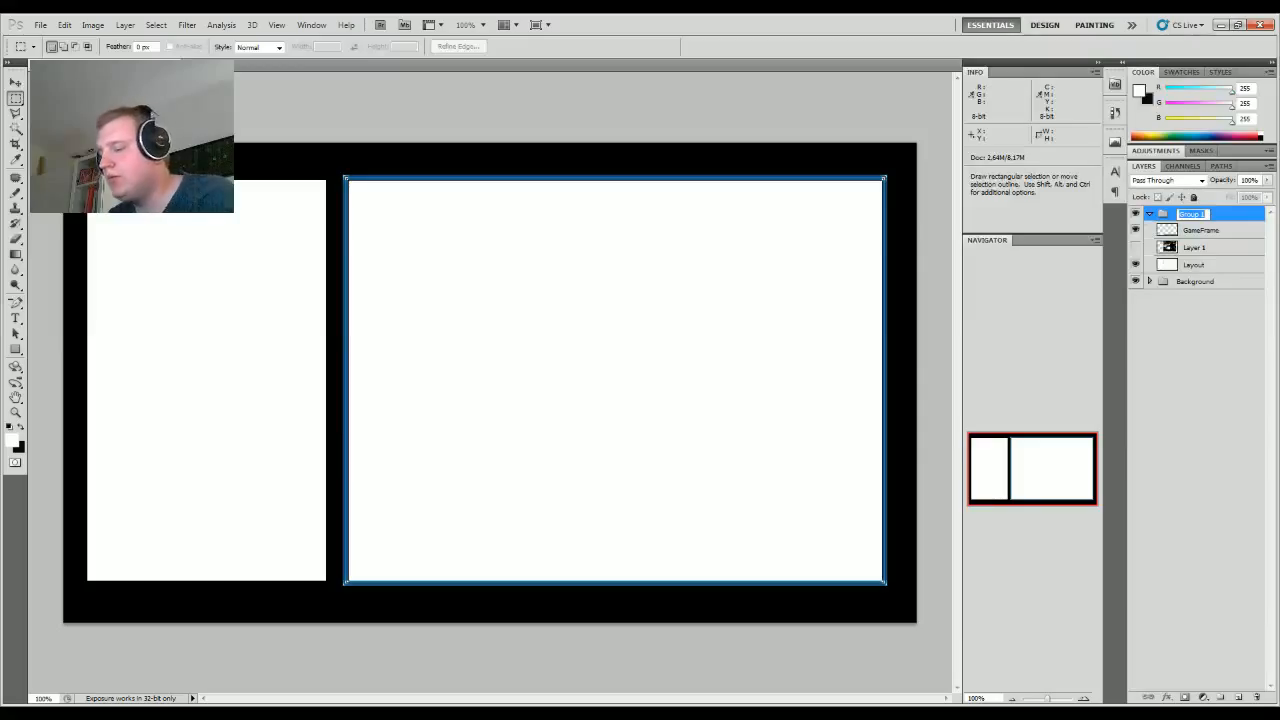
{"action": "type", "text": "GameFrame"}
{"action": "double_click", "coordinate": [1200, 215]}
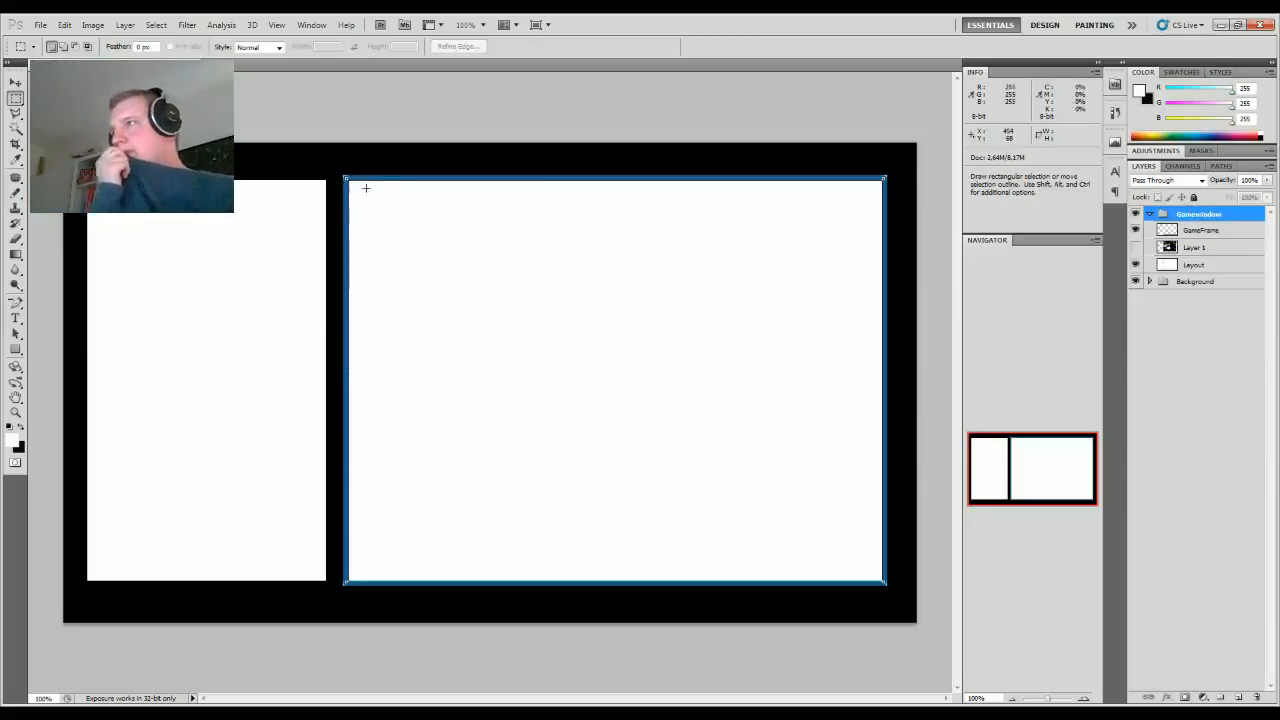
Step: Collapse the Gamewindow group and create a new group named Splits/webcam containing an empty layer
{"action": "left_click", "coordinate": [1137, 265]}
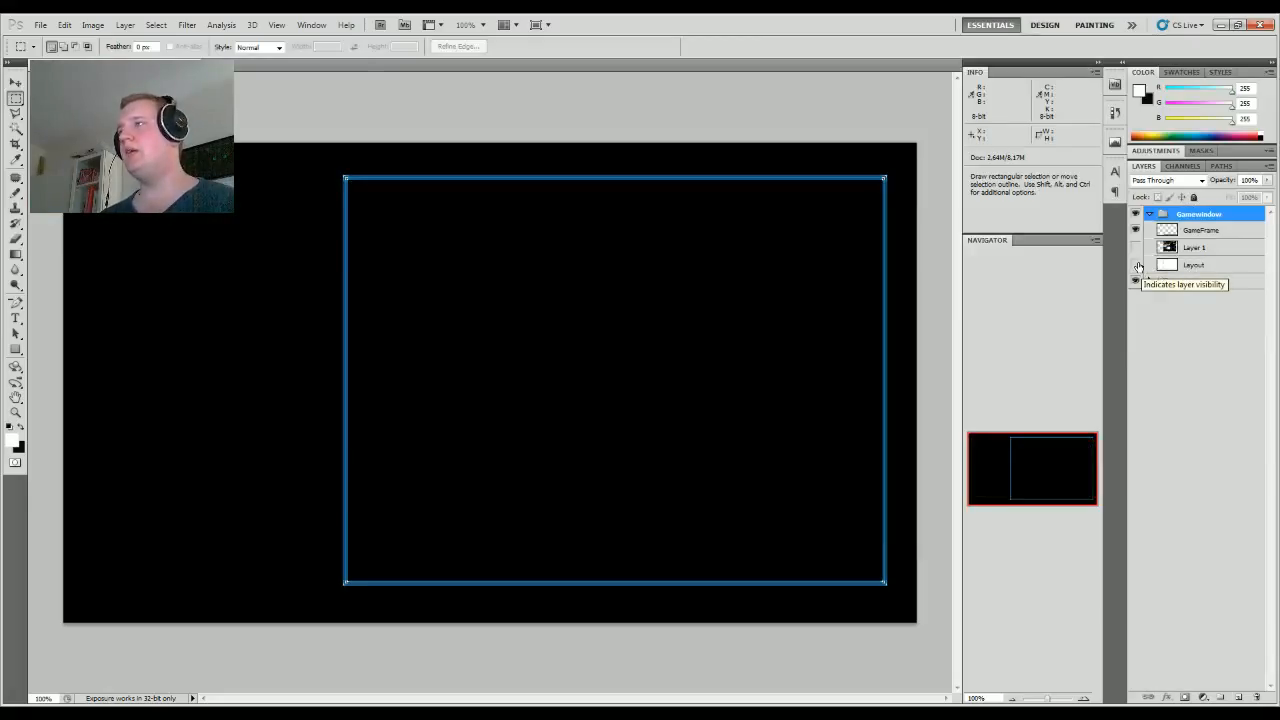
{"action": "left_click", "coordinate": [1137, 265]}
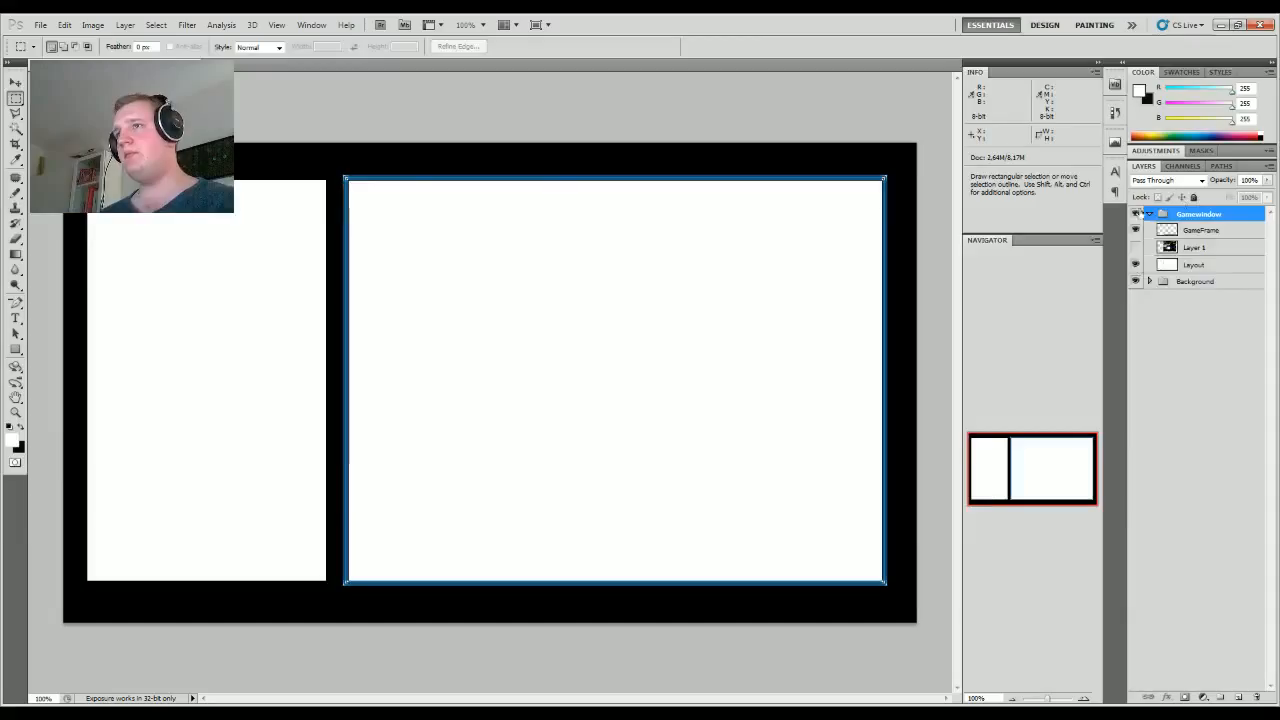
{"action": "left_click", "coordinate": [1150, 214]}
{"action": "left_click", "coordinate": [1217, 697]}
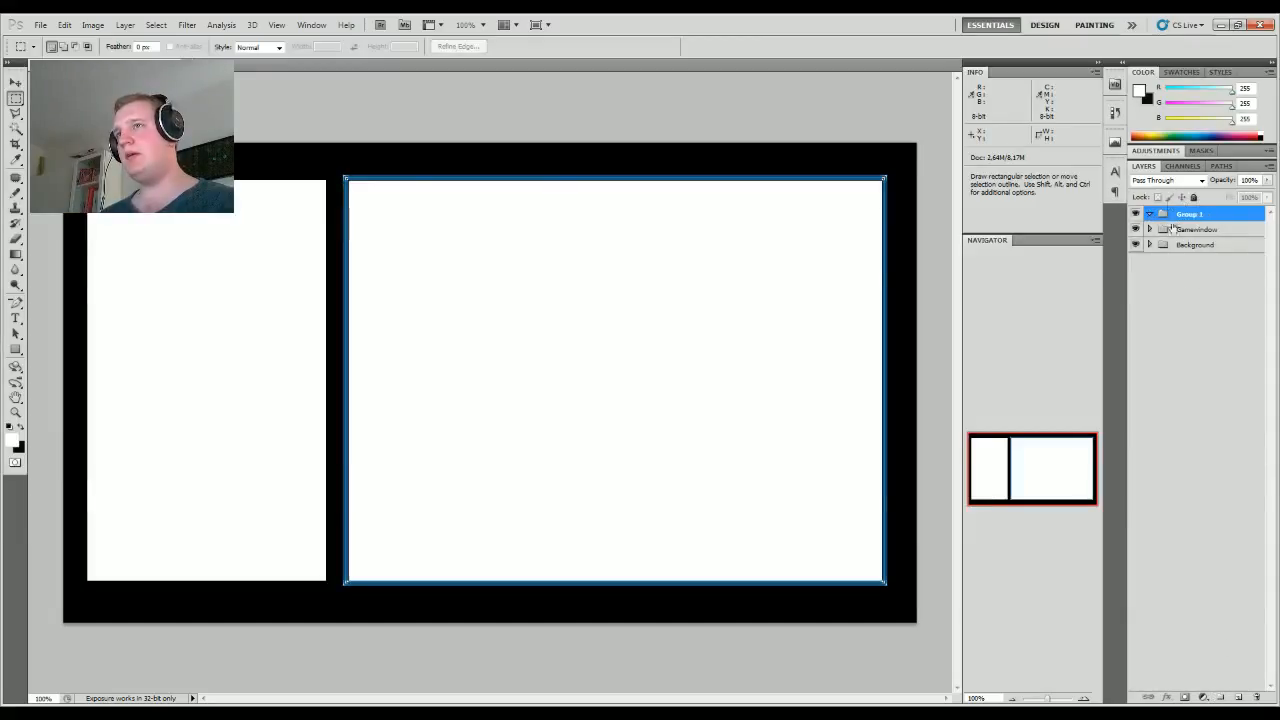
{"action": "type", "text": "Splits/webcam"}
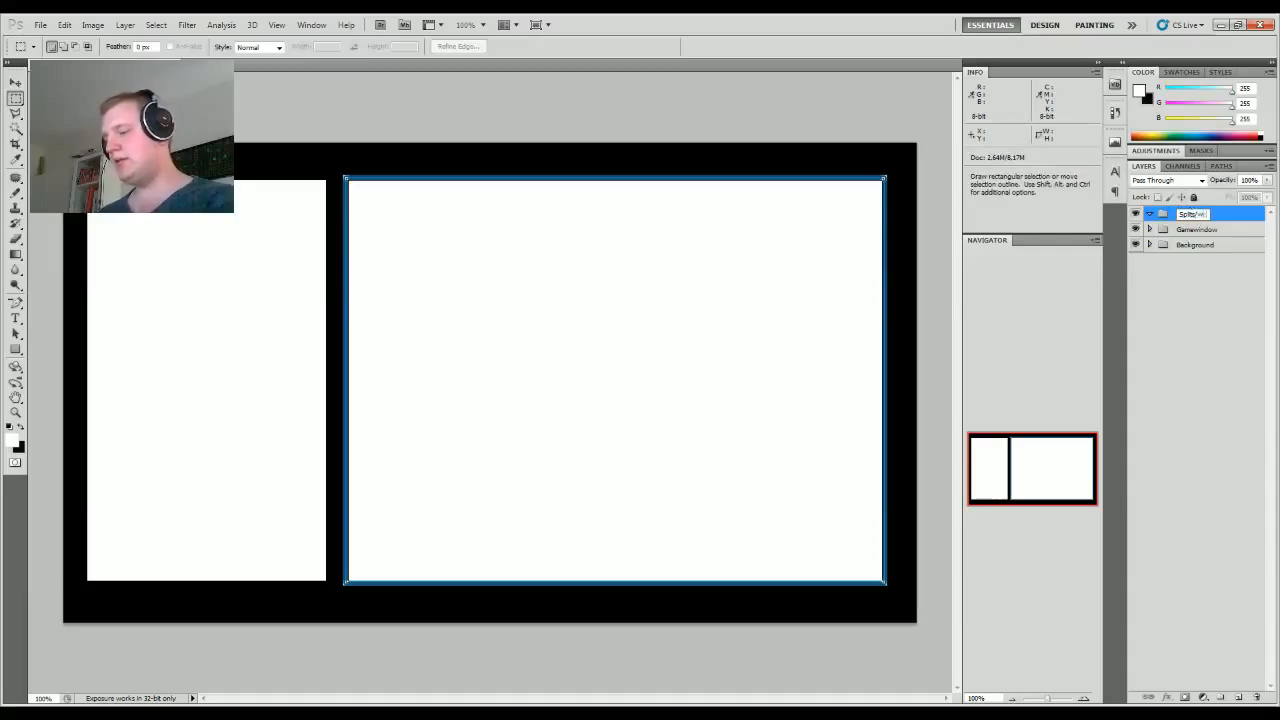
{"action": "left_click", "coordinate": [1236, 697]}
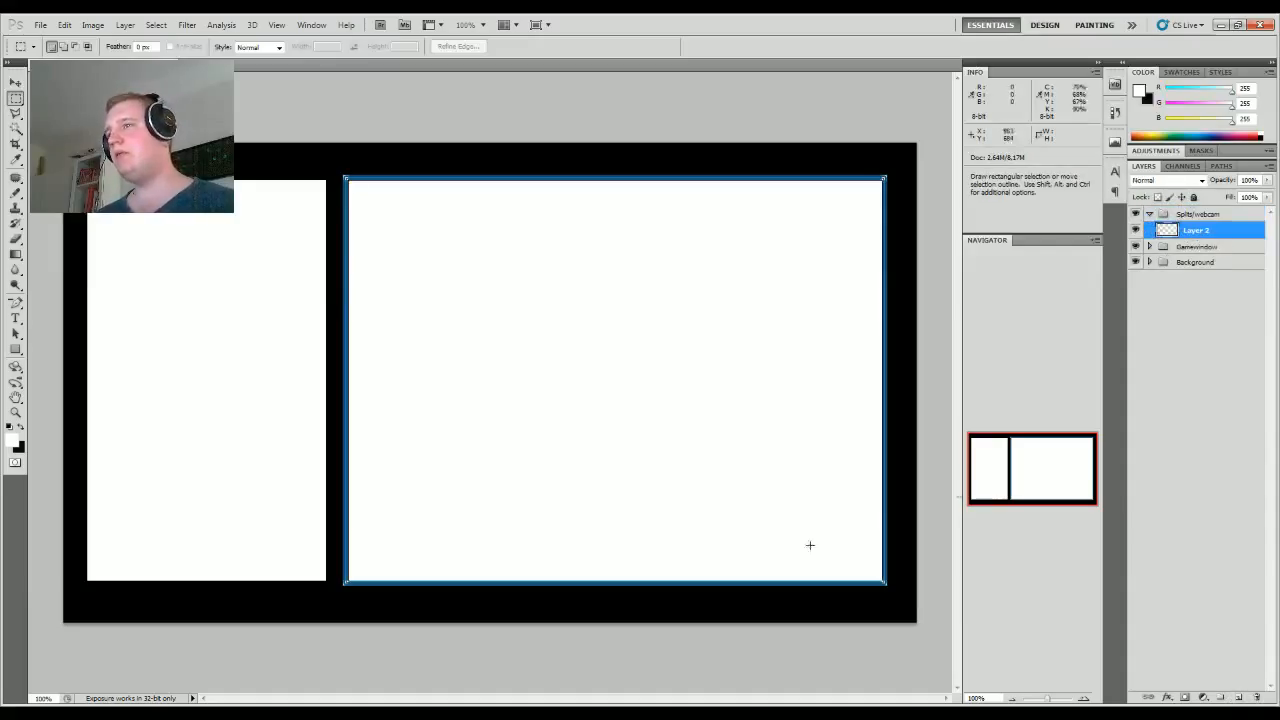
Step: Move the hidden sprite sheet layer from the Gamewindow group into the Splits/webcam group and make it visible
{"action": "left_click", "coordinate": [1149, 246]}
{"action": "left_click_drag", "start_coordinate": [1188, 284], "coordinate": [1185, 224]}
{"action": "left_click", "coordinate": [1137, 231]}
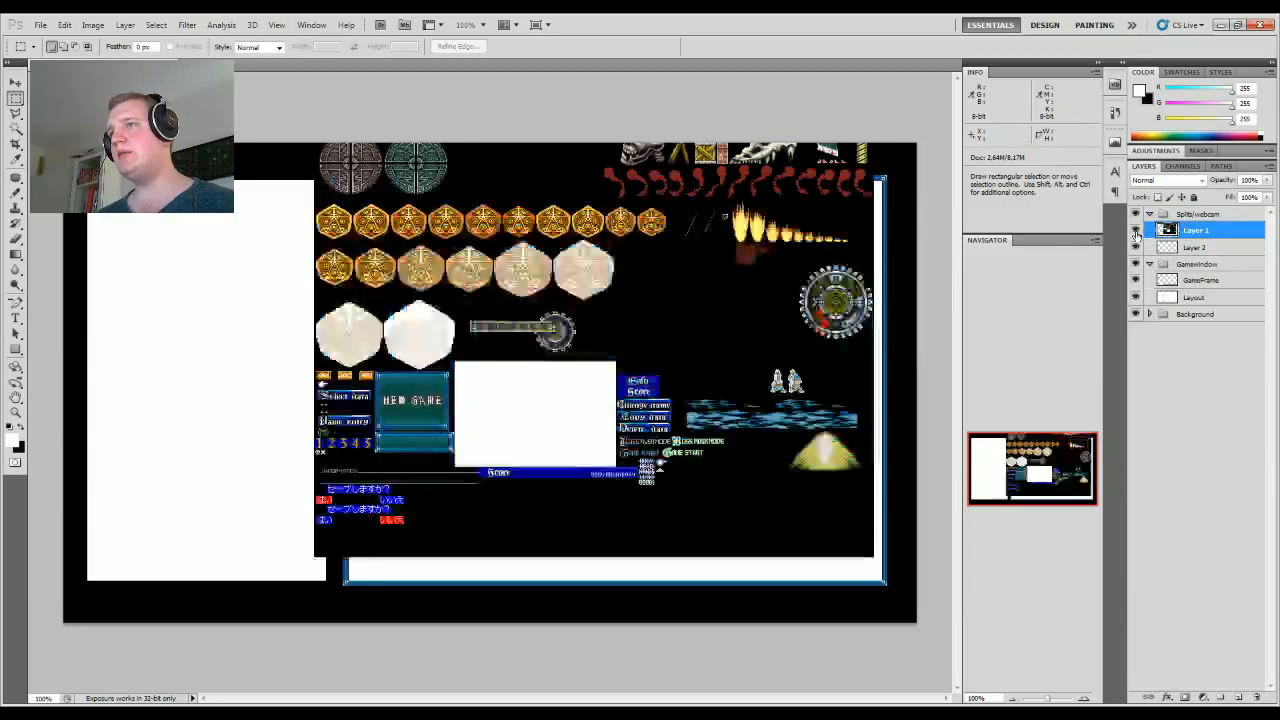
Step: Shift the sprite sheet down and slightly right across the canvas to bring its upper rows of sprites into view
{"action": "left_click_drag", "start_coordinate": [712, 342], "coordinate": [690, 453]}
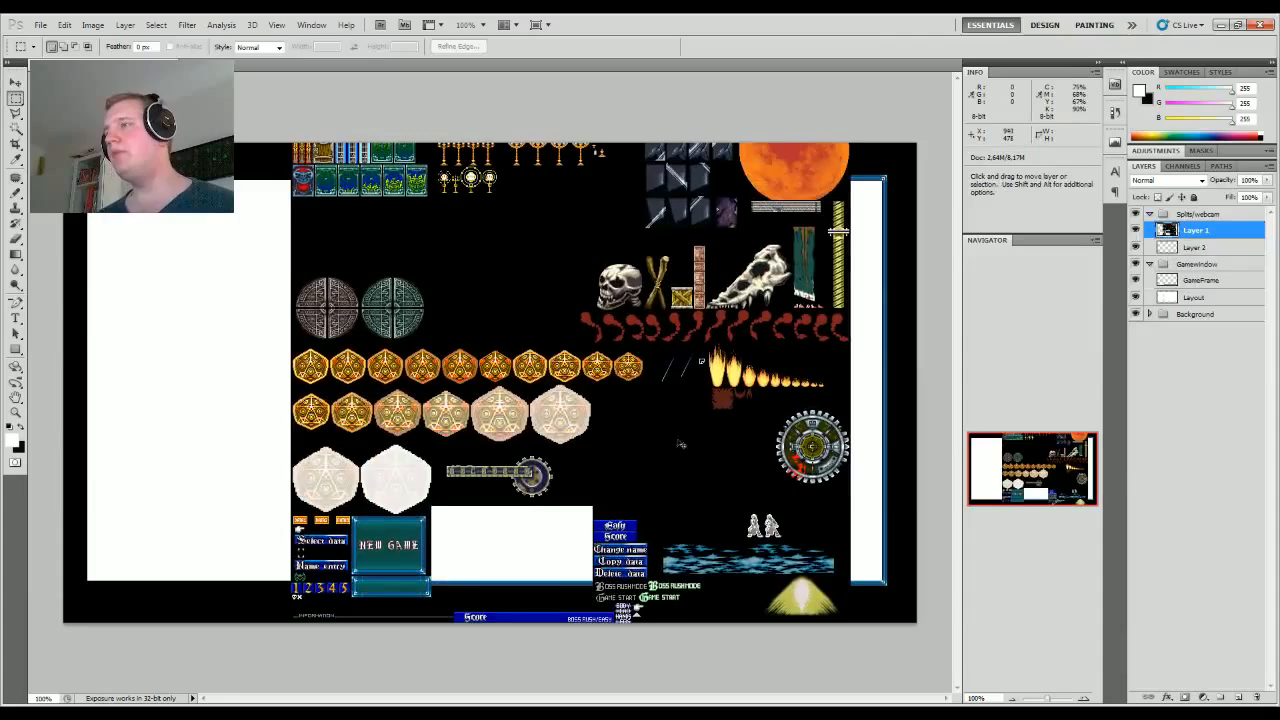
{"action": "left_click_drag", "start_coordinate": [608, 356], "coordinate": [657, 634]}
{"action": "key", "text": "m"}
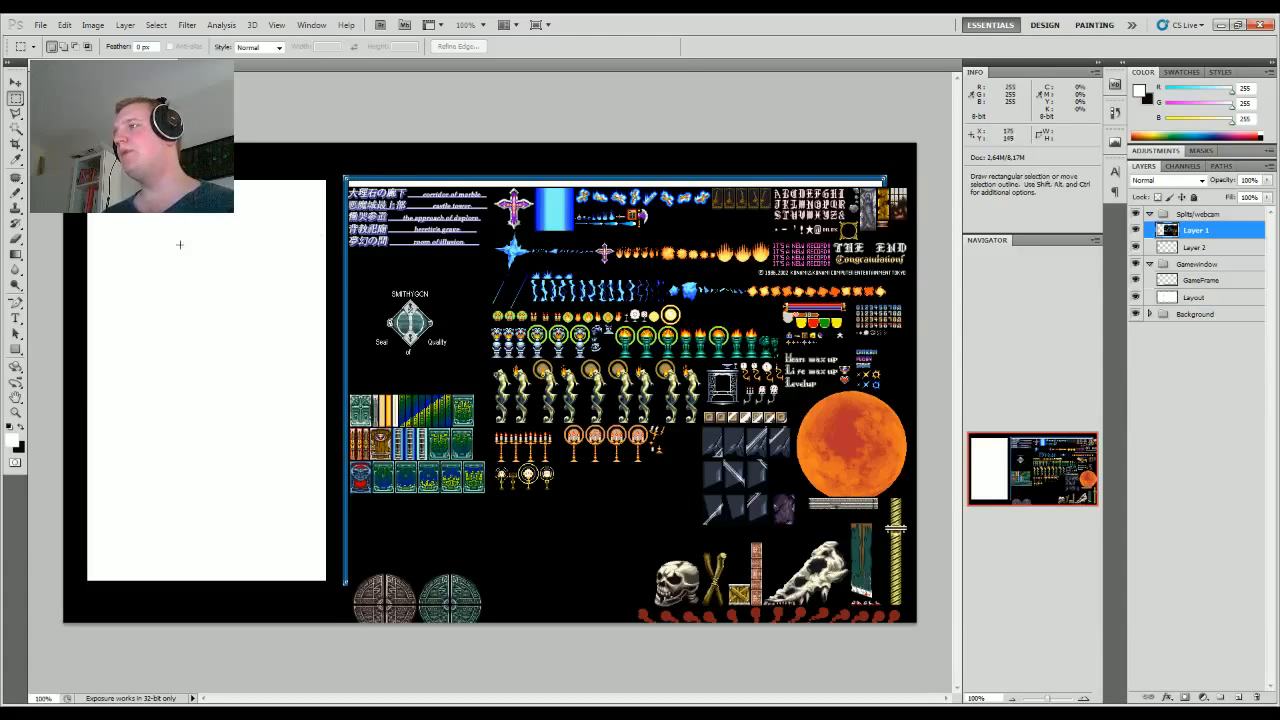
{"action": "left_click_drag", "start_coordinate": [528, 503], "coordinate": [490, 293]}
{"action": "left_click_drag", "start_coordinate": [613, 466], "coordinate": [661, 633]}
{"action": "left_click_drag", "start_coordinate": [666, 363], "coordinate": [669, 423]}
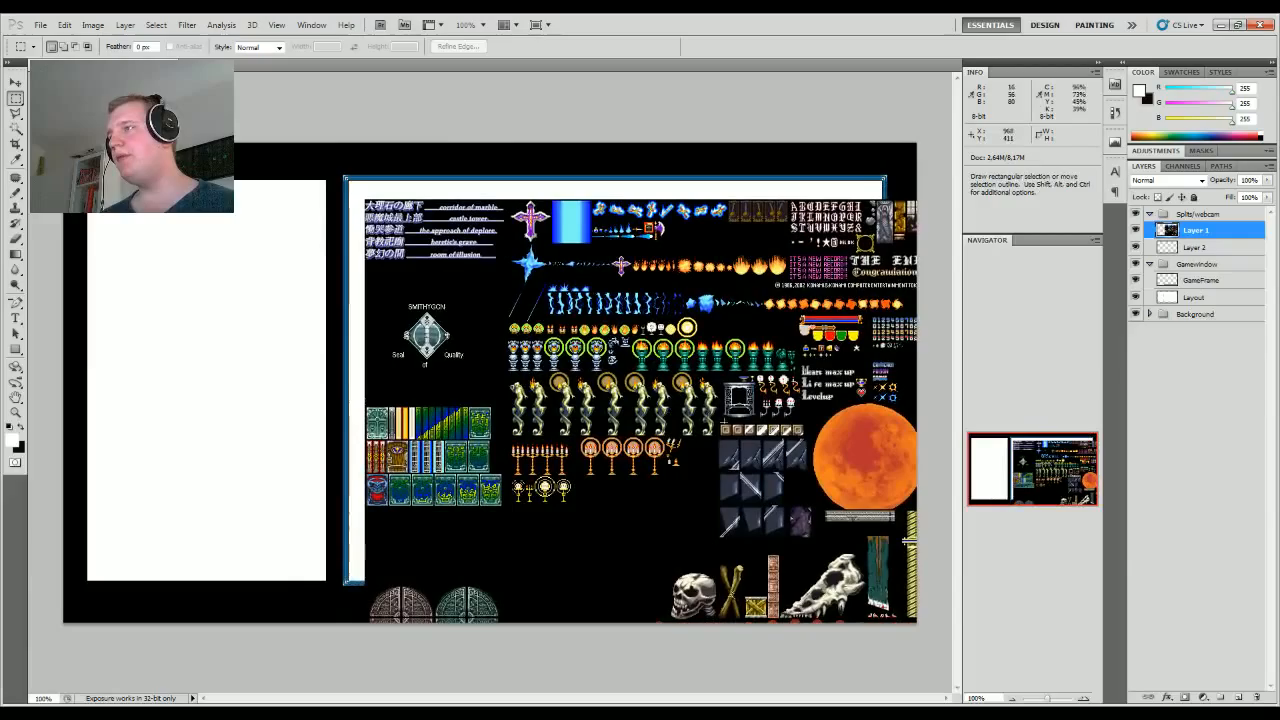
Step: Select the golden twisted pillar beside the green banner with a rectangular marquee and cut it from the sprite sheet
{"action": "left_click", "coordinate": [1084, 699]}
{"action": "left_click", "coordinate": [1084, 699]}
{"action": "left_click_drag", "start_coordinate": [1031, 464], "coordinate": [1074, 448]}
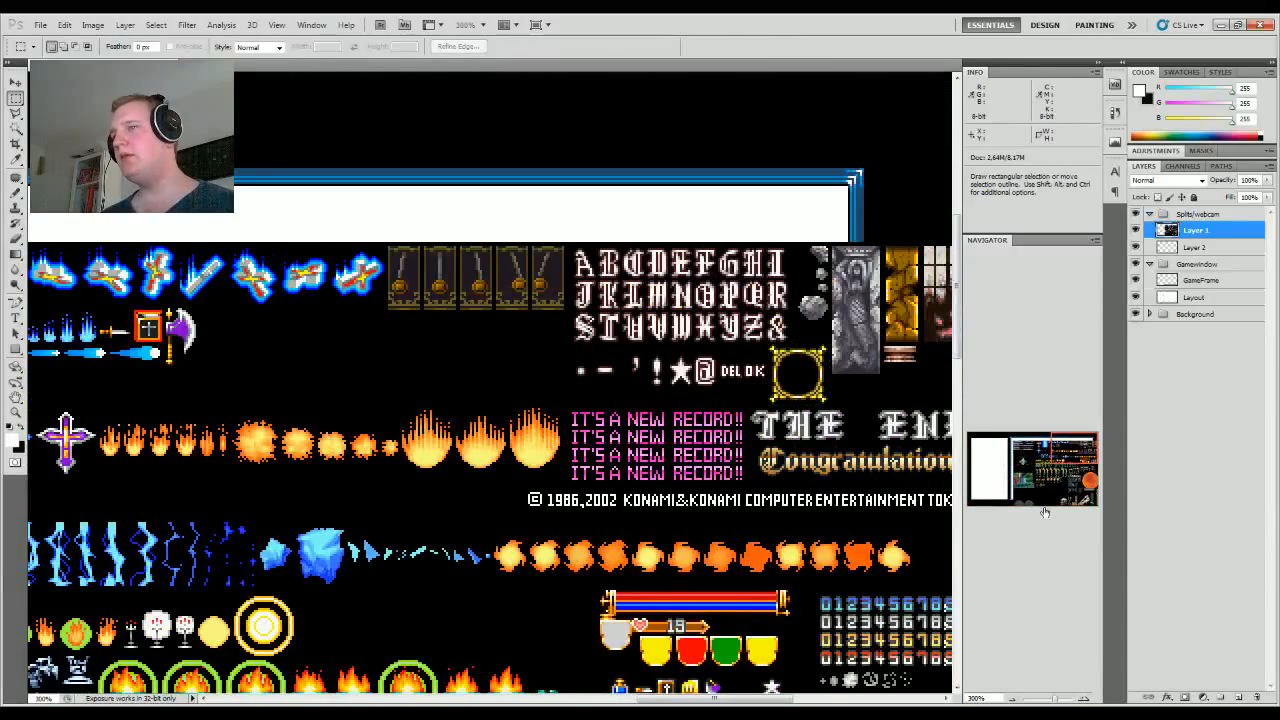
{"action": "left_click_drag", "start_coordinate": [1074, 448], "coordinate": [1074, 489]}
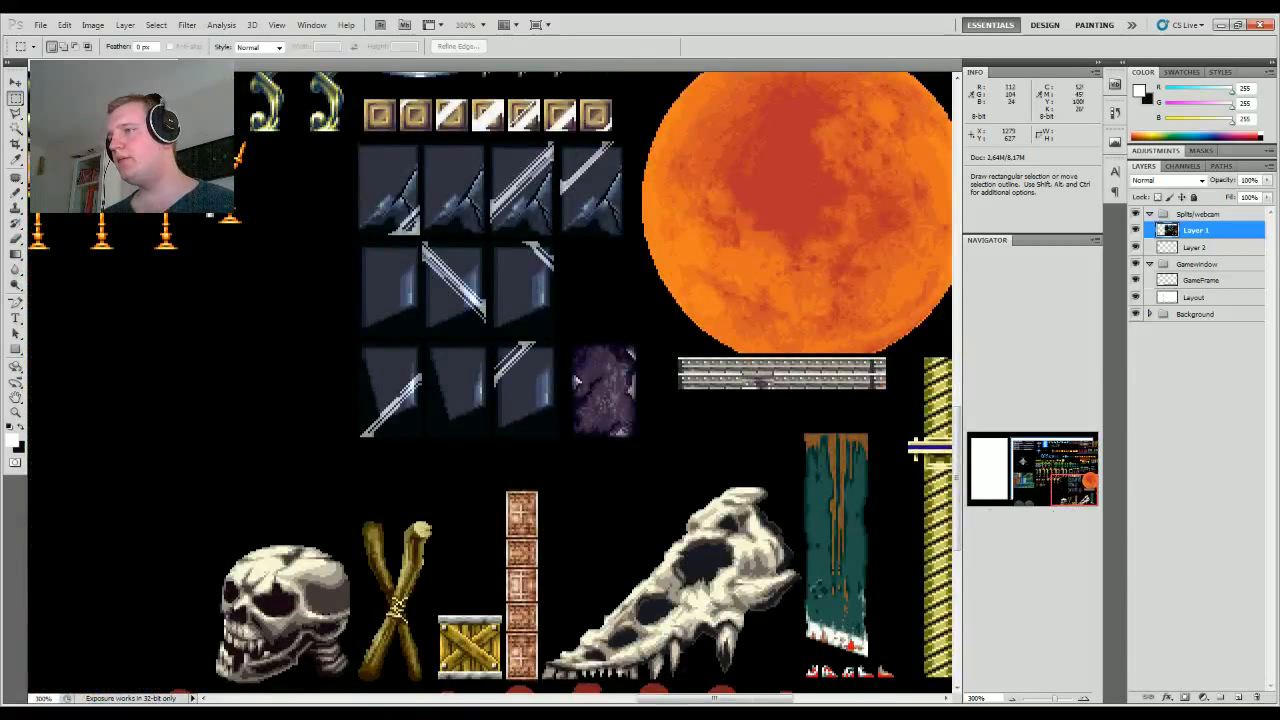
{"action": "left_click_drag", "start_coordinate": [688, 700], "coordinate": [725, 703]}
{"action": "left_click_drag", "start_coordinate": [640, 525], "coordinate": [576, 527]}
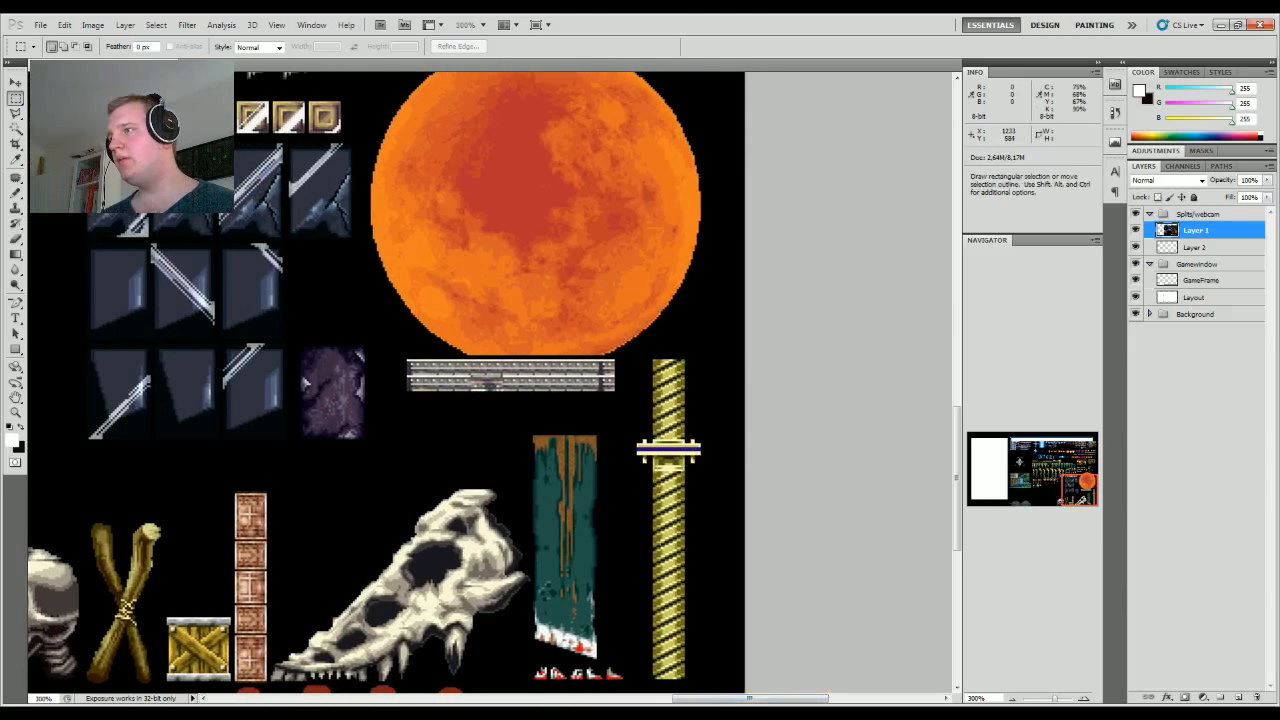
{"action": "left_click_drag", "start_coordinate": [1077, 482], "coordinate": [1065, 482]}
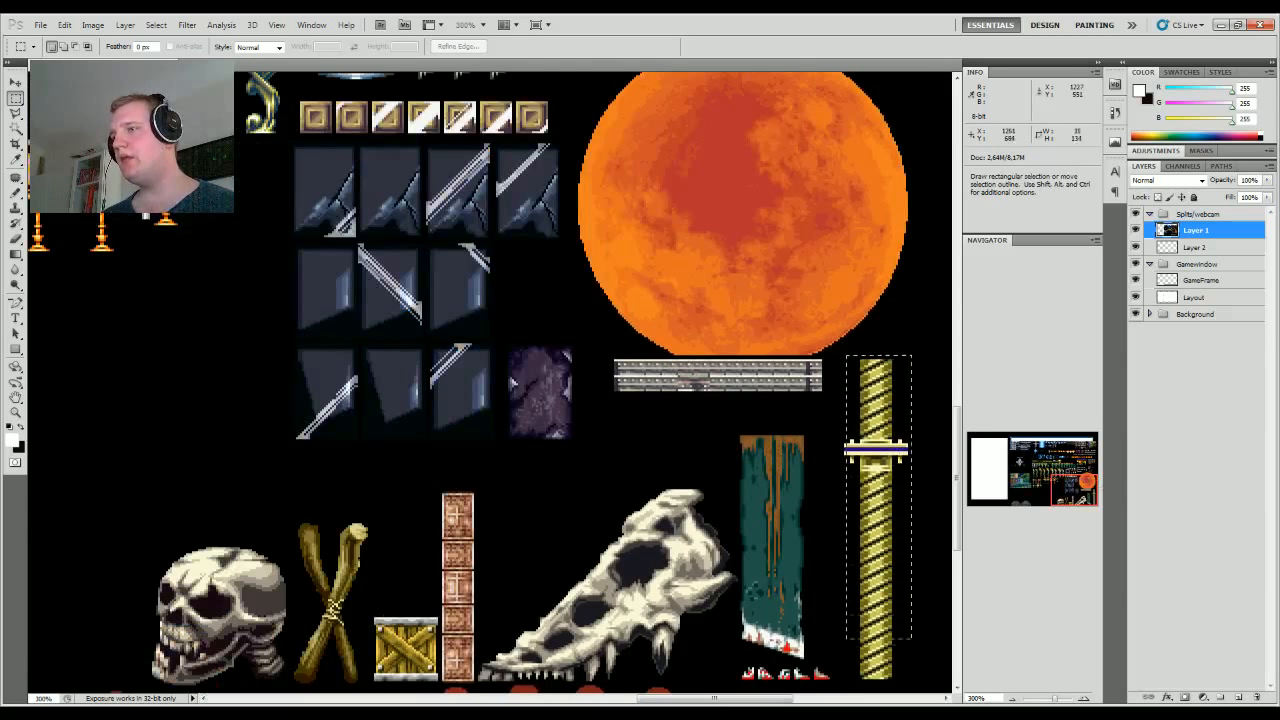
{"action": "left_click_drag", "start_coordinate": [838, 348], "coordinate": [913, 684]}
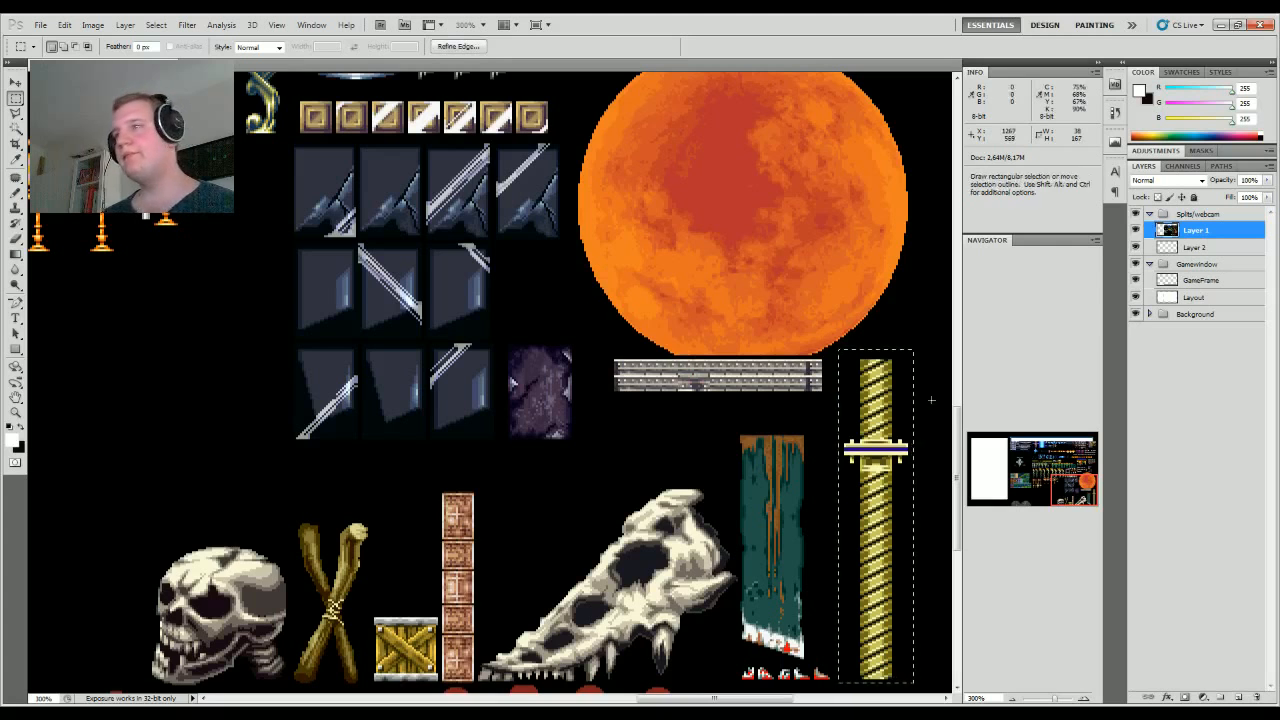
{"action": "key", "text": "ctrl+x"}
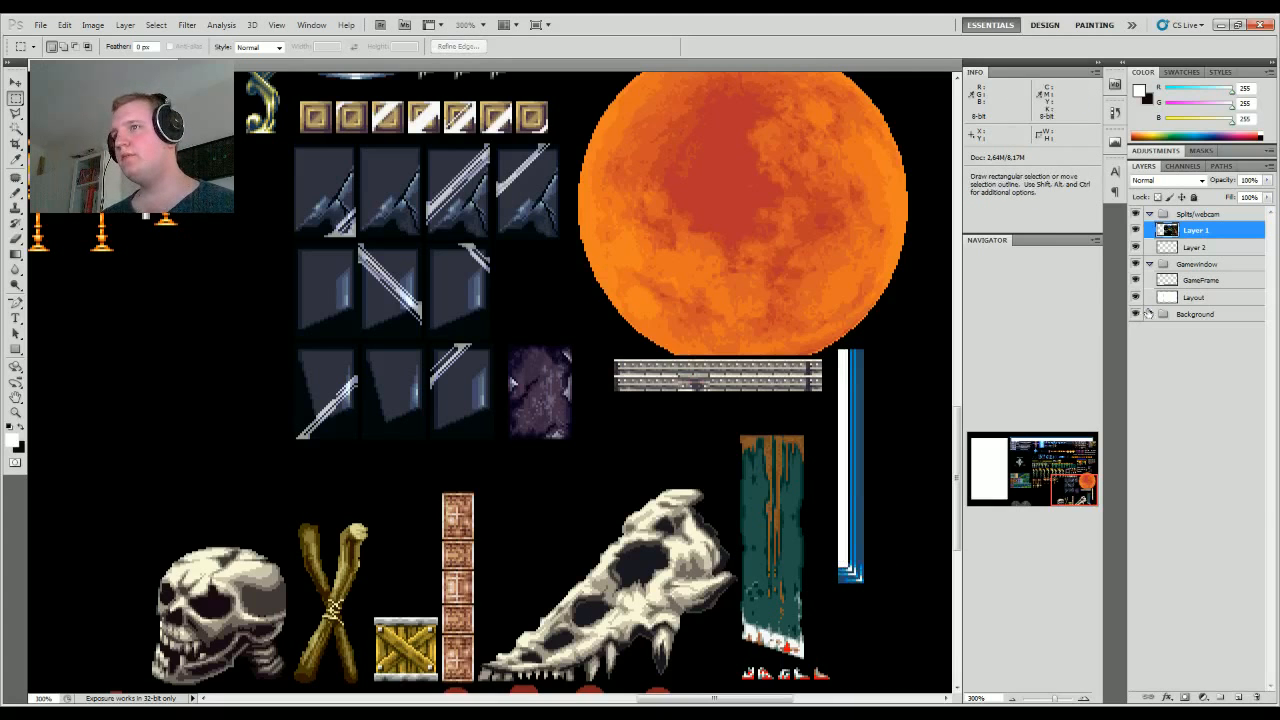
Step: Hide the sprite sheet, paste the pillar onto a new layer and place it near the narrow white area's right edge
{"action": "left_click", "coordinate": [1136, 230]}
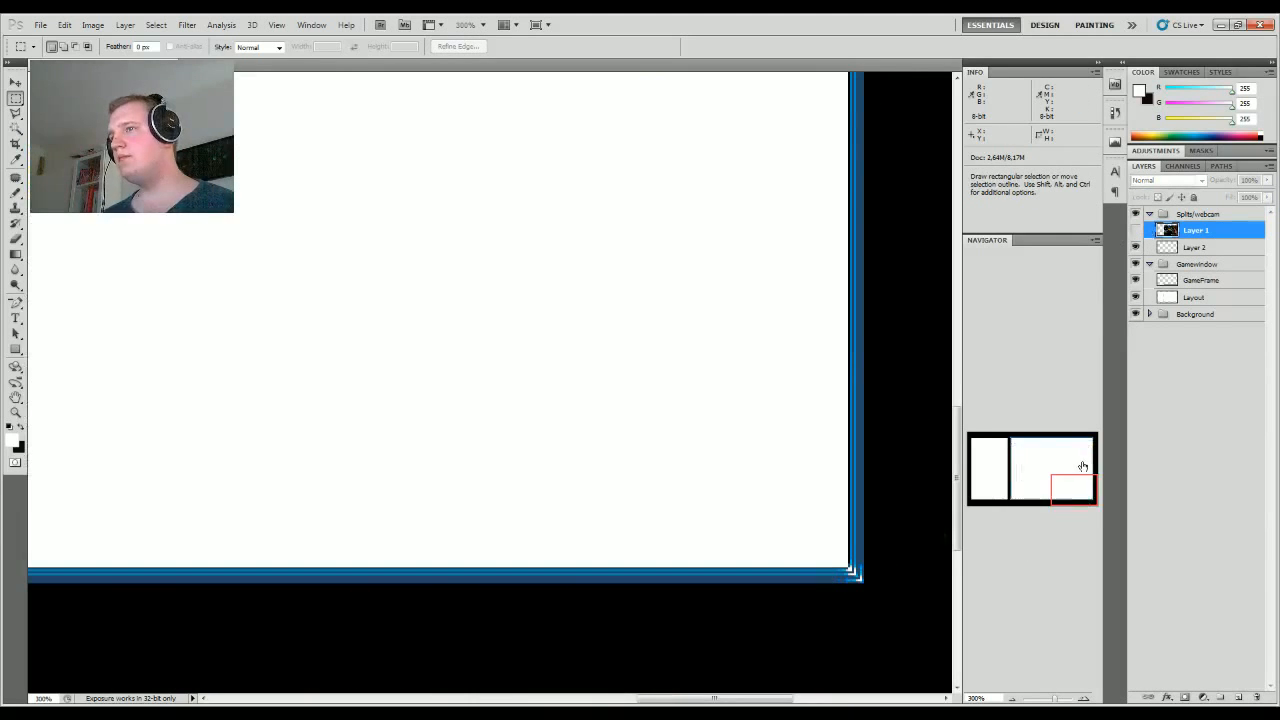
{"action": "left_click_drag", "start_coordinate": [1082, 466], "coordinate": [979, 486]}
{"action": "left_click", "coordinate": [1011, 698]}
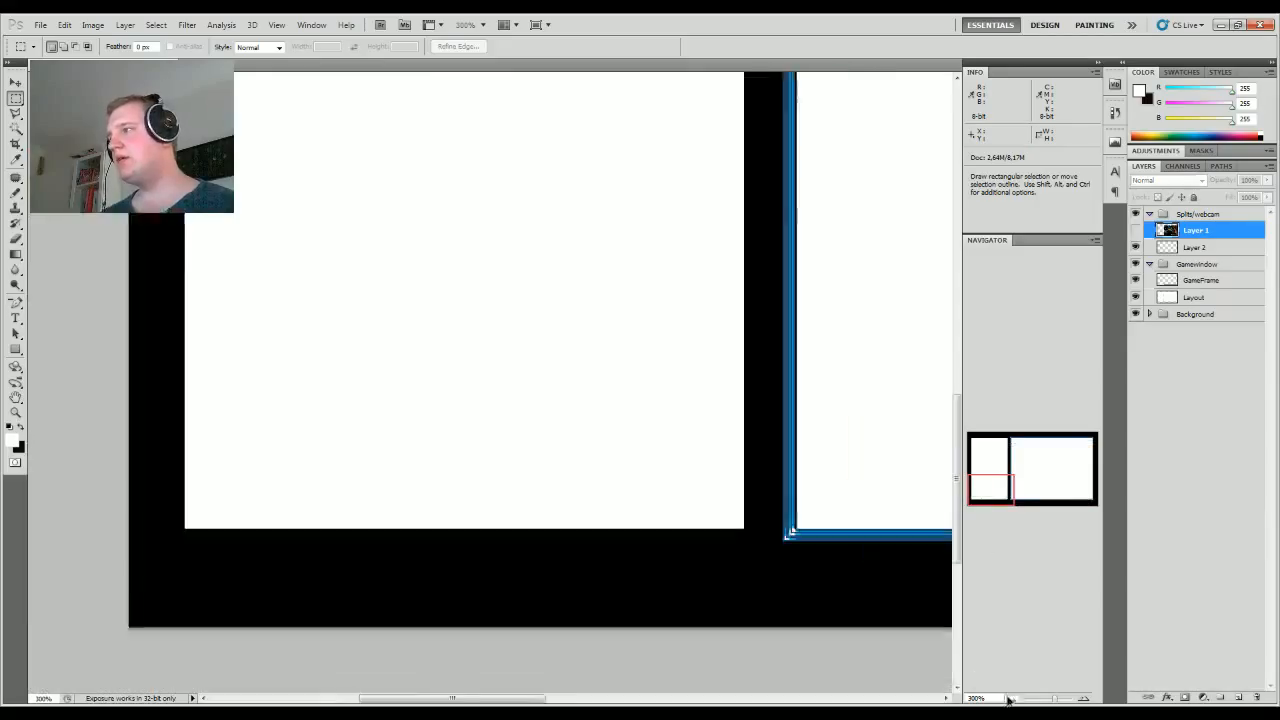
{"action": "left_click", "coordinate": [1011, 698]}
{"action": "key", "text": "ctrl+v"}
{"action": "left_click_drag", "start_coordinate": [507, 404], "coordinate": [321, 407]}
Step: Select the black background around the pillar with the Magic Wand and delete it
{"action": "left_click", "coordinate": [16, 128]}
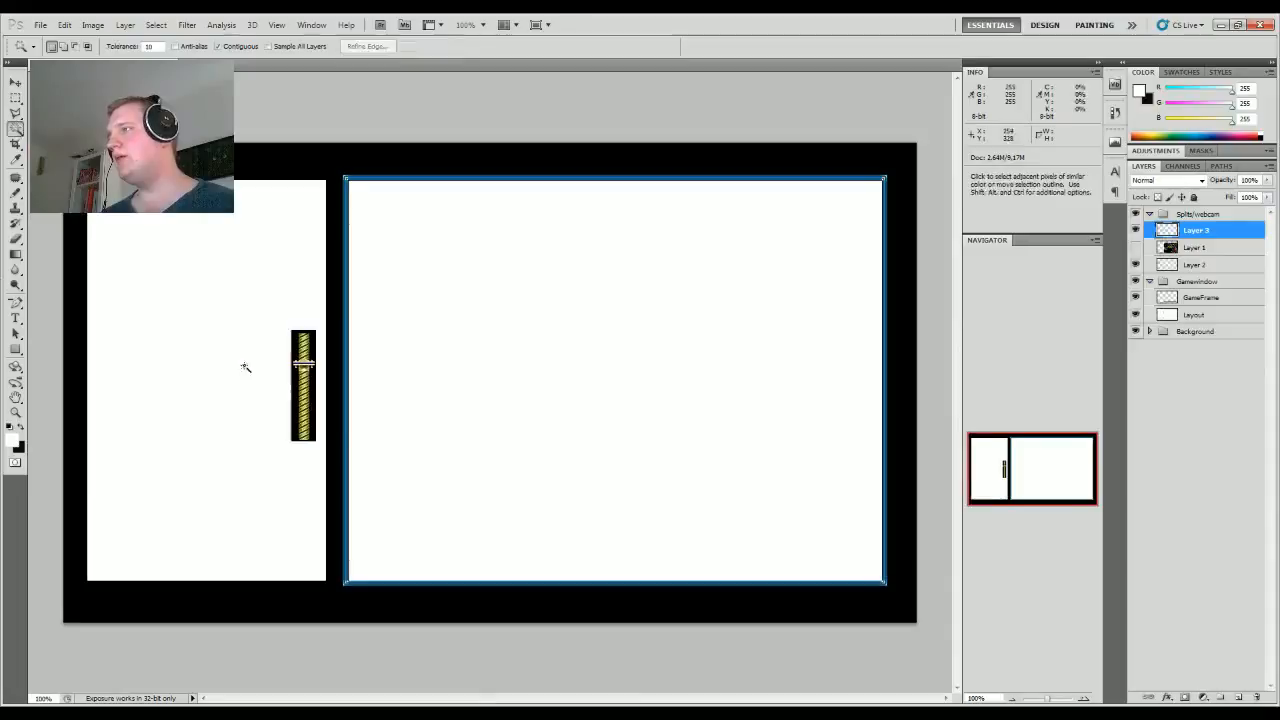
{"action": "left_click", "coordinate": [313, 383]}
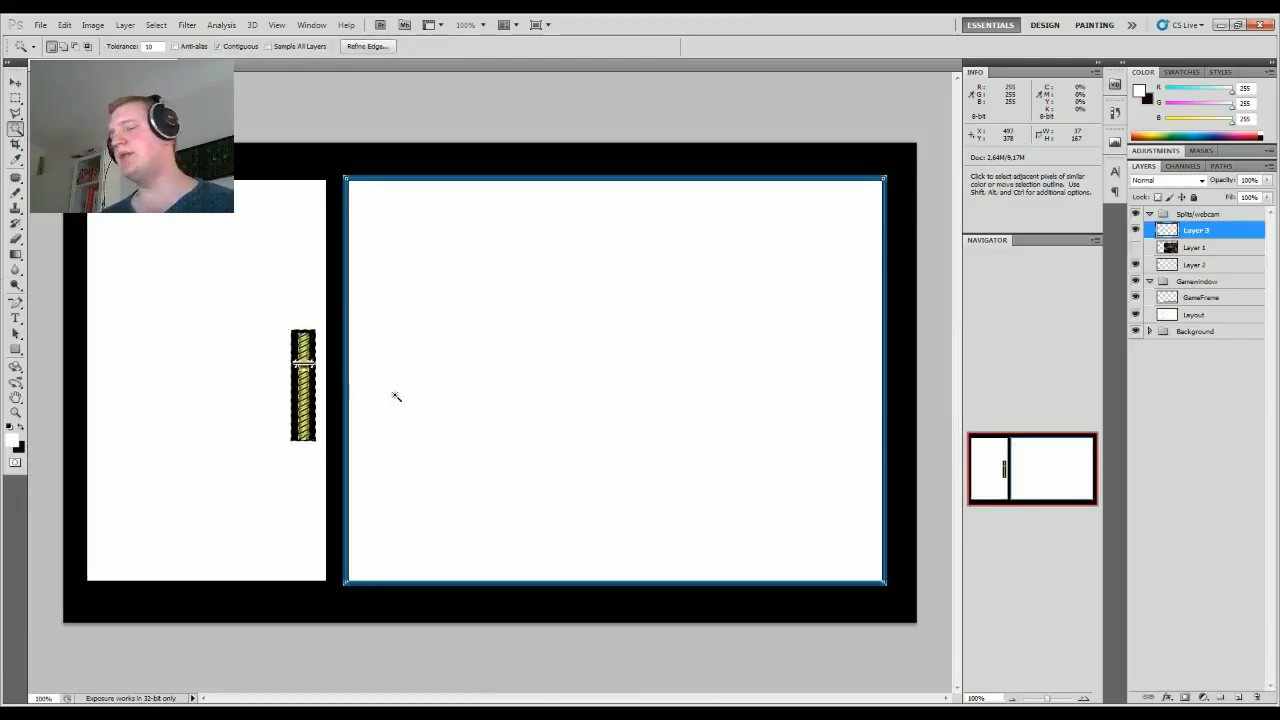
{"action": "left_click", "coordinate": [16, 98]}
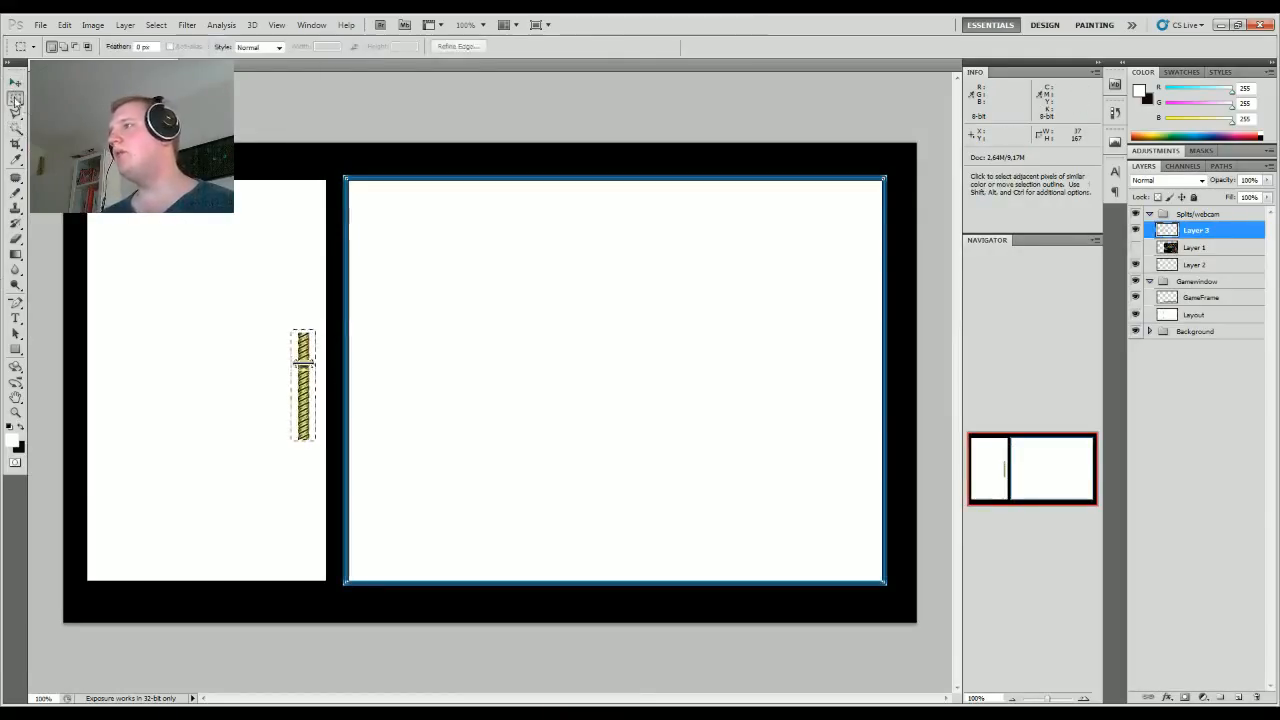
Step: Move the pillar onto the boundary between the narrow white area and the black divider
{"action": "left_click", "coordinate": [1085, 699]}
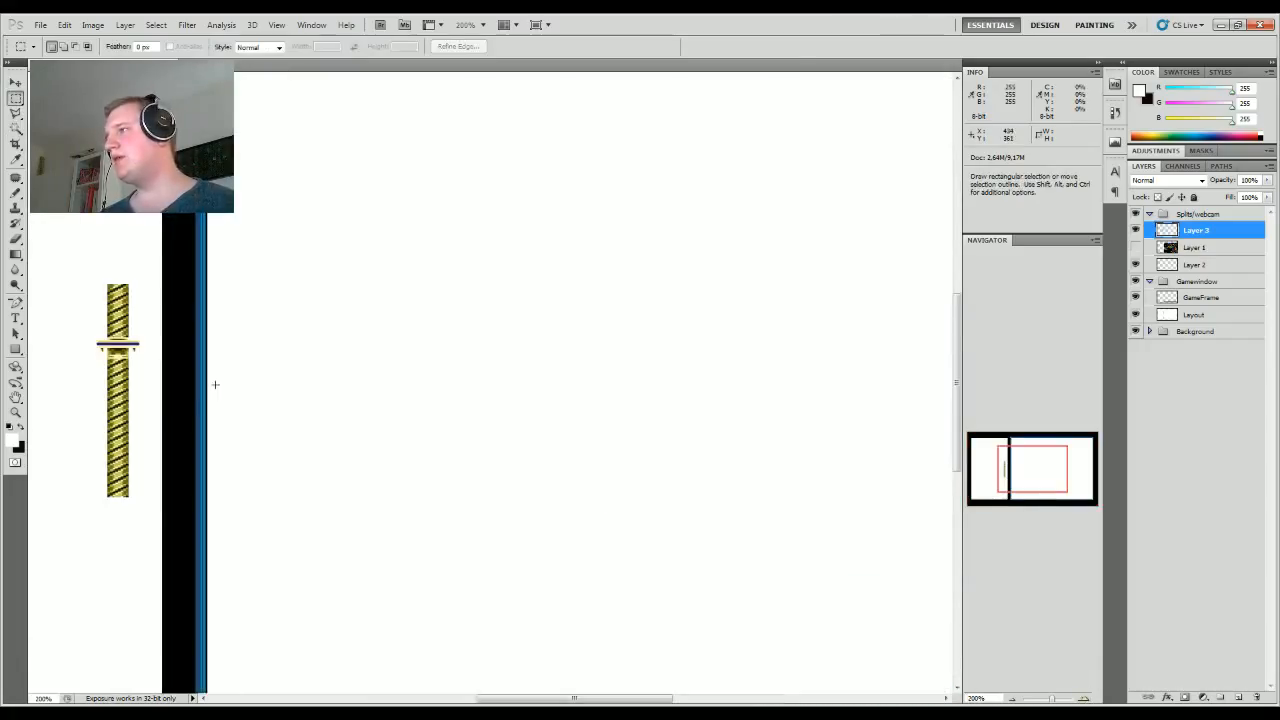
{"action": "left_click_drag", "start_coordinate": [119, 413], "coordinate": [172, 401]}
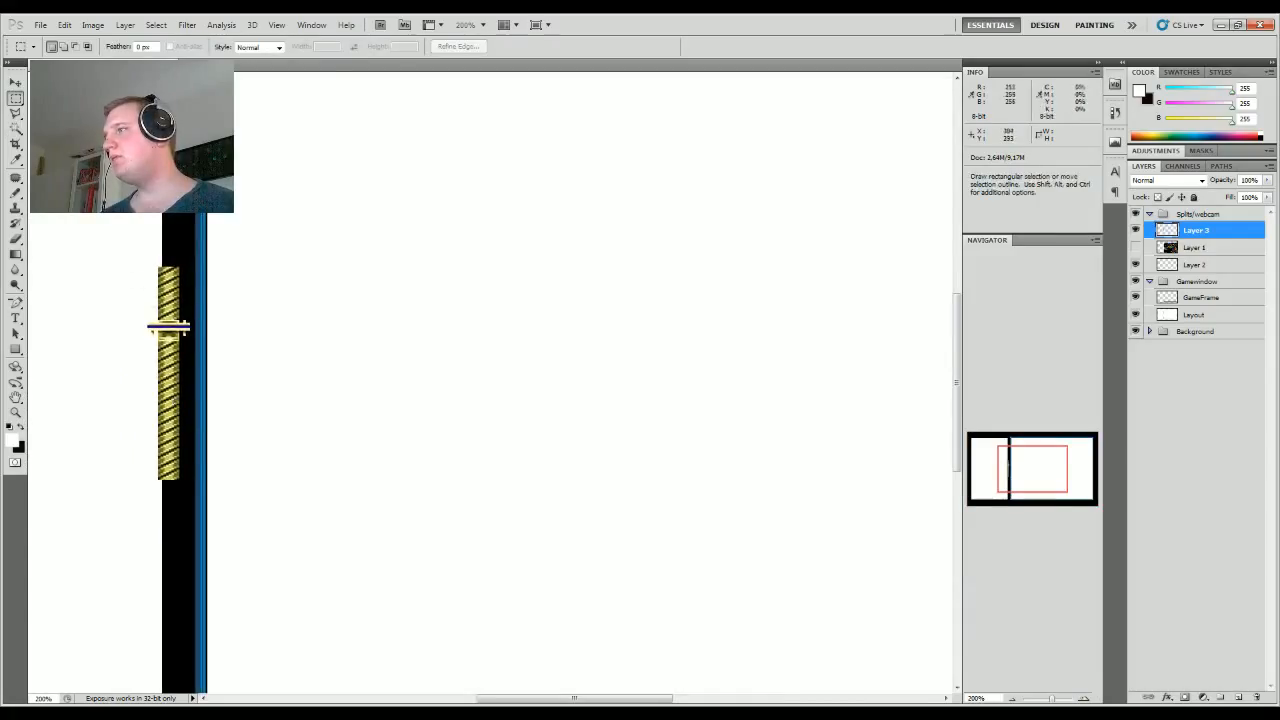
Step: Try to split the pillar by moving its upper section with the crosspiece into the large white area and selecting the remaining shaft
{"action": "left_click_drag", "start_coordinate": [119, 255], "coordinate": [208, 312]}
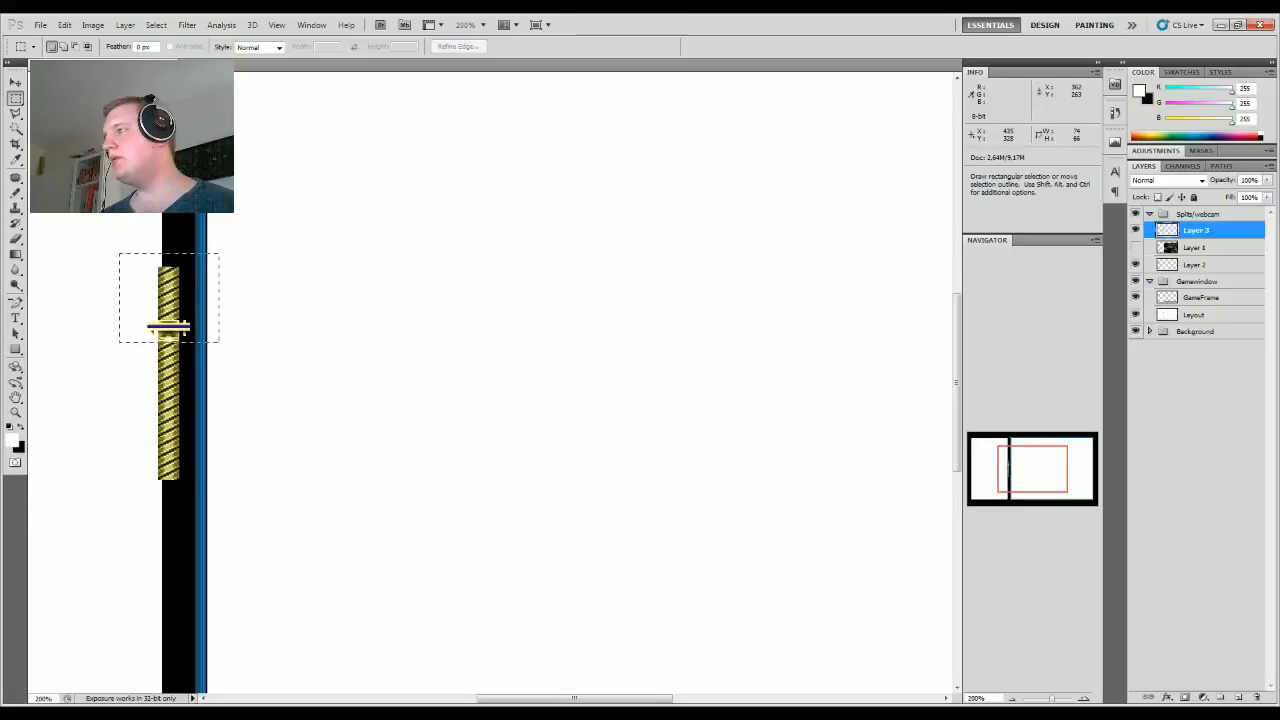
{"action": "key", "text": "ctrl+d"}
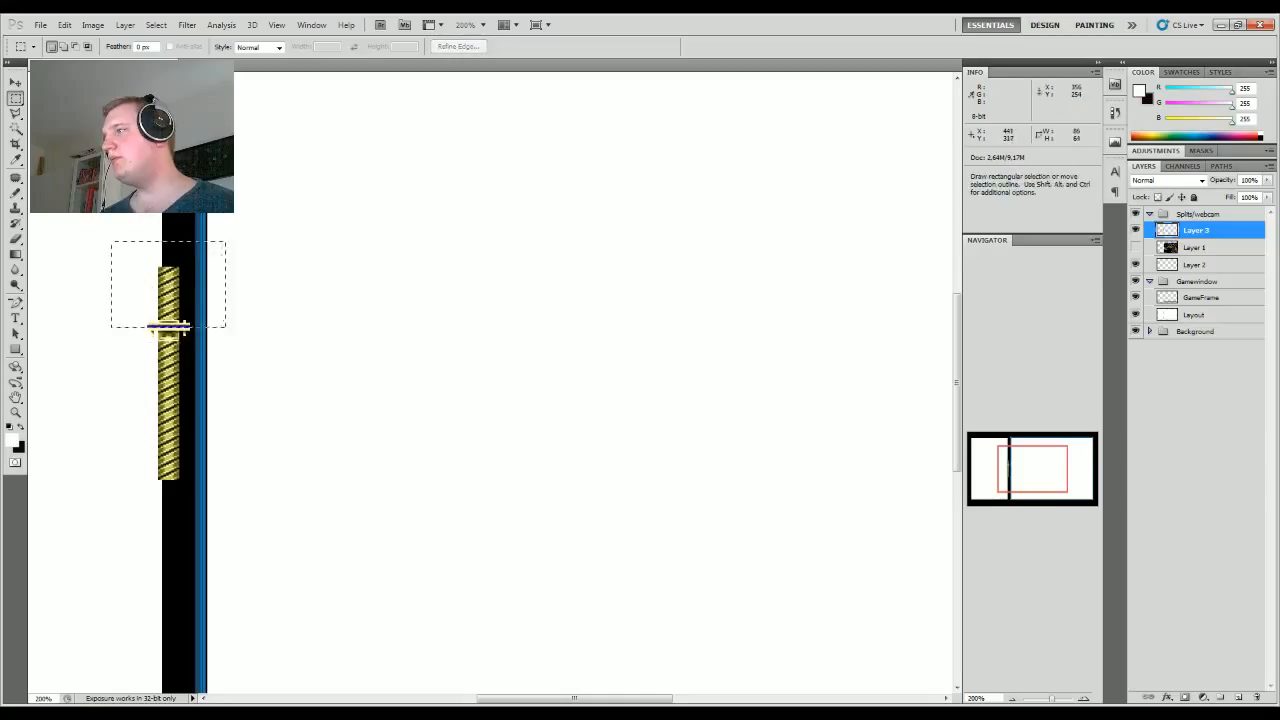
{"action": "left_click_drag", "start_coordinate": [191, 309], "coordinate": [461, 332]}
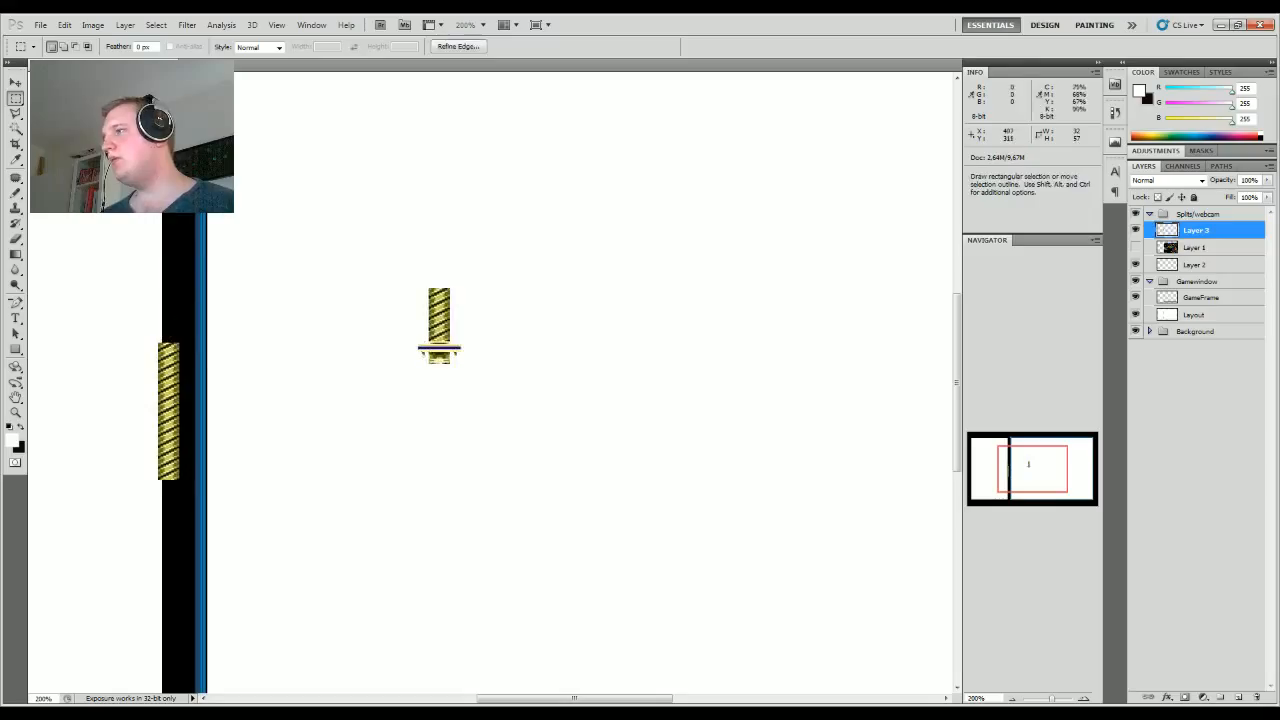
{"action": "left_click_drag", "start_coordinate": [131, 324], "coordinate": [193, 493]}
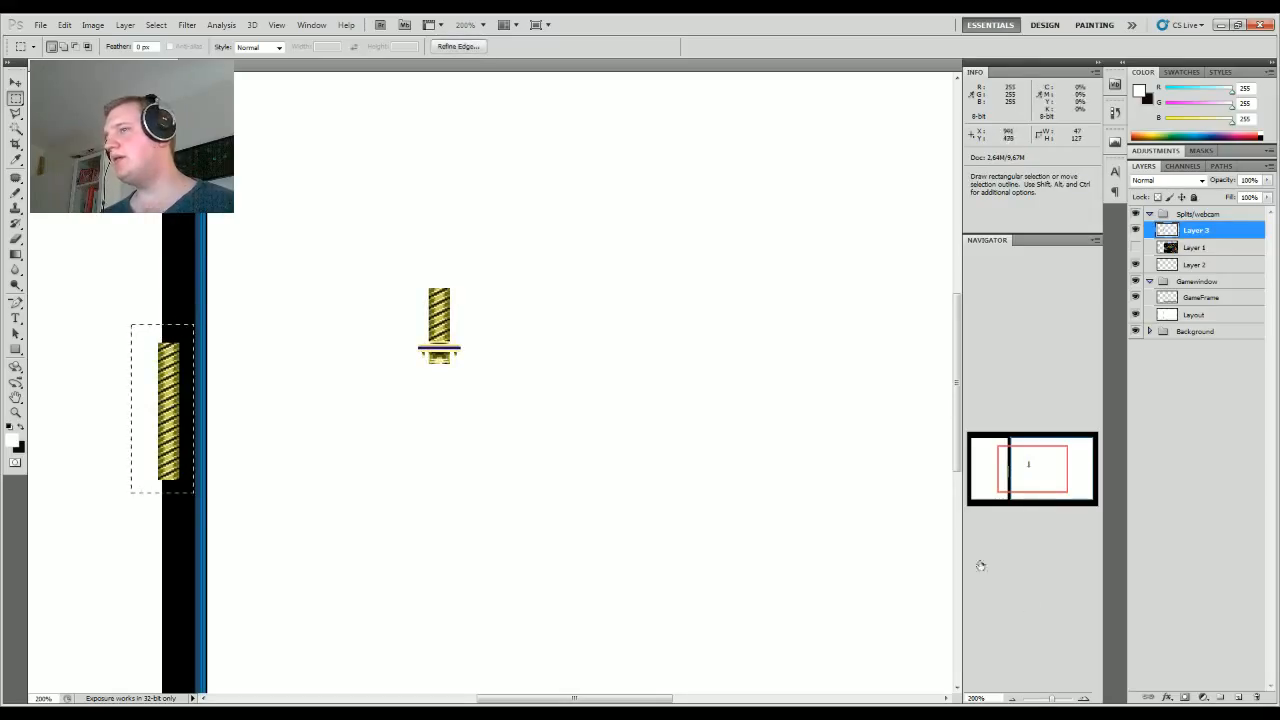
{"action": "left_click", "coordinate": [1012, 698]}
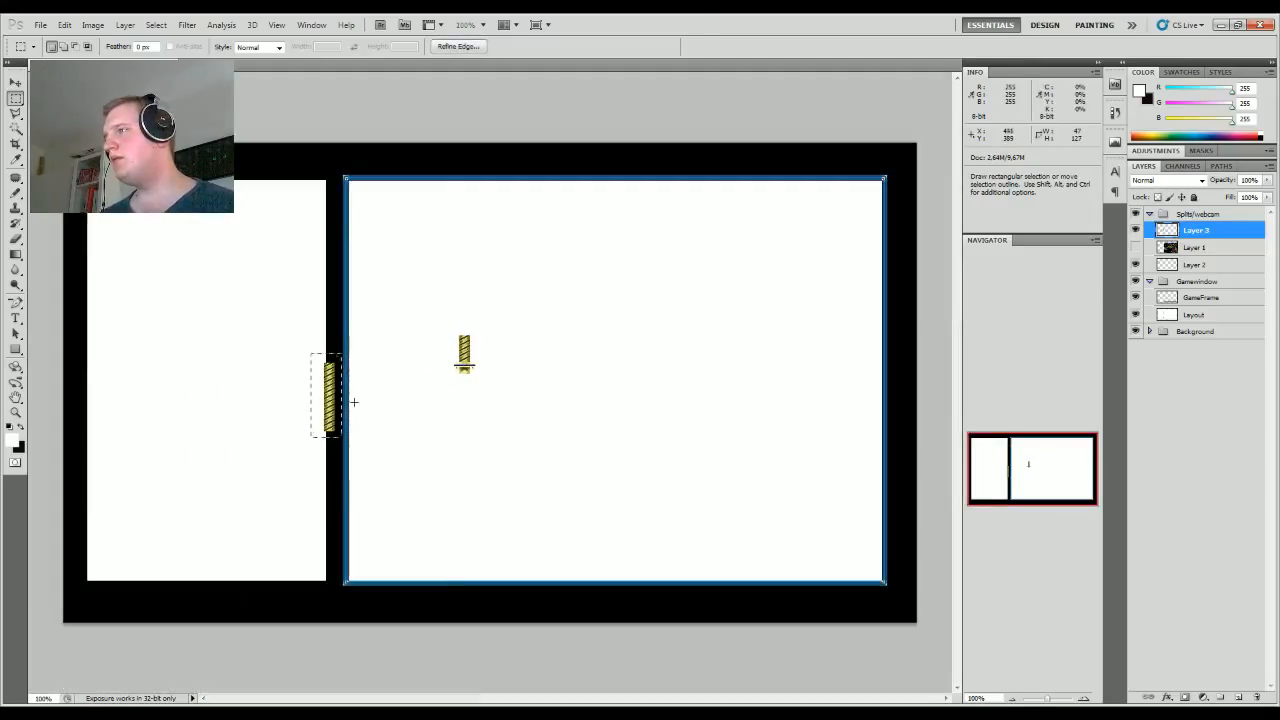
Step: Delete the pillar layer and show the sprite sheet around the ornate blue-grey frame
{"action": "left_click_drag", "start_coordinate": [1193, 231], "coordinate": [1256, 698]}
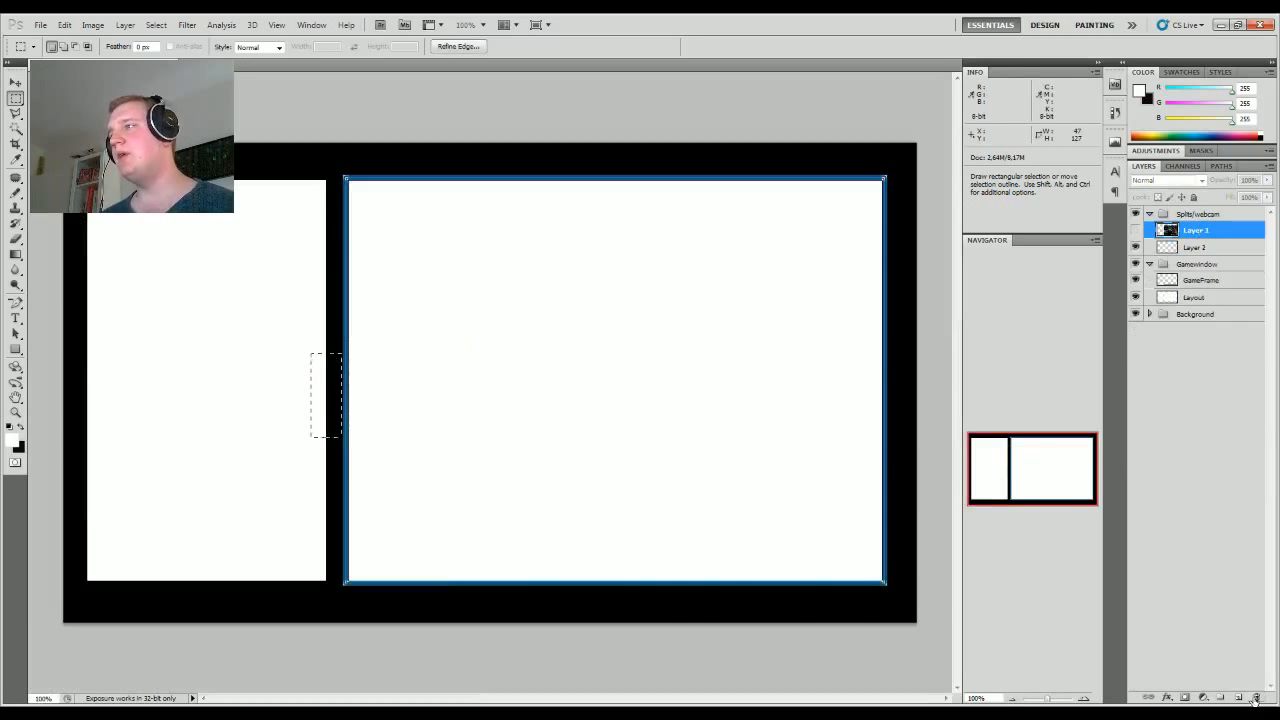
{"action": "left_click", "coordinate": [1136, 231]}
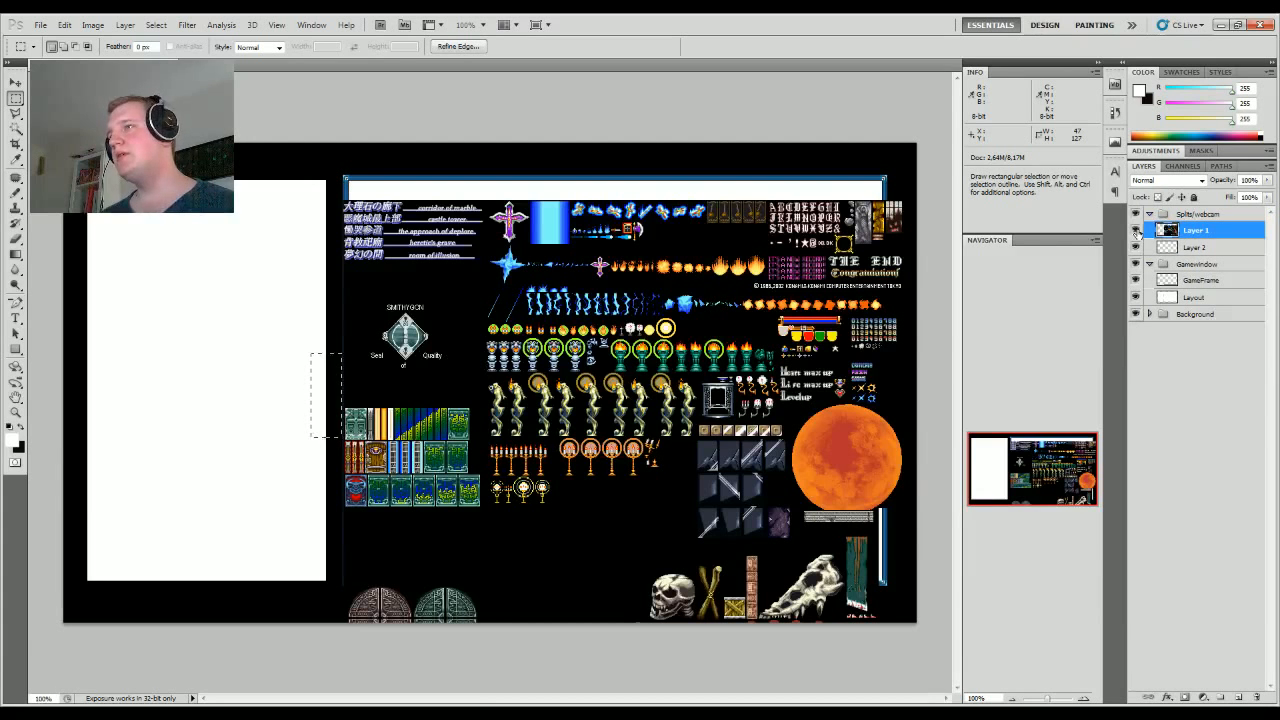
{"action": "left_click", "coordinate": [1088, 698]}
{"action": "left_click", "coordinate": [1088, 698]}
{"action": "left_click_drag", "start_coordinate": [1032, 467], "coordinate": [1067, 467]}
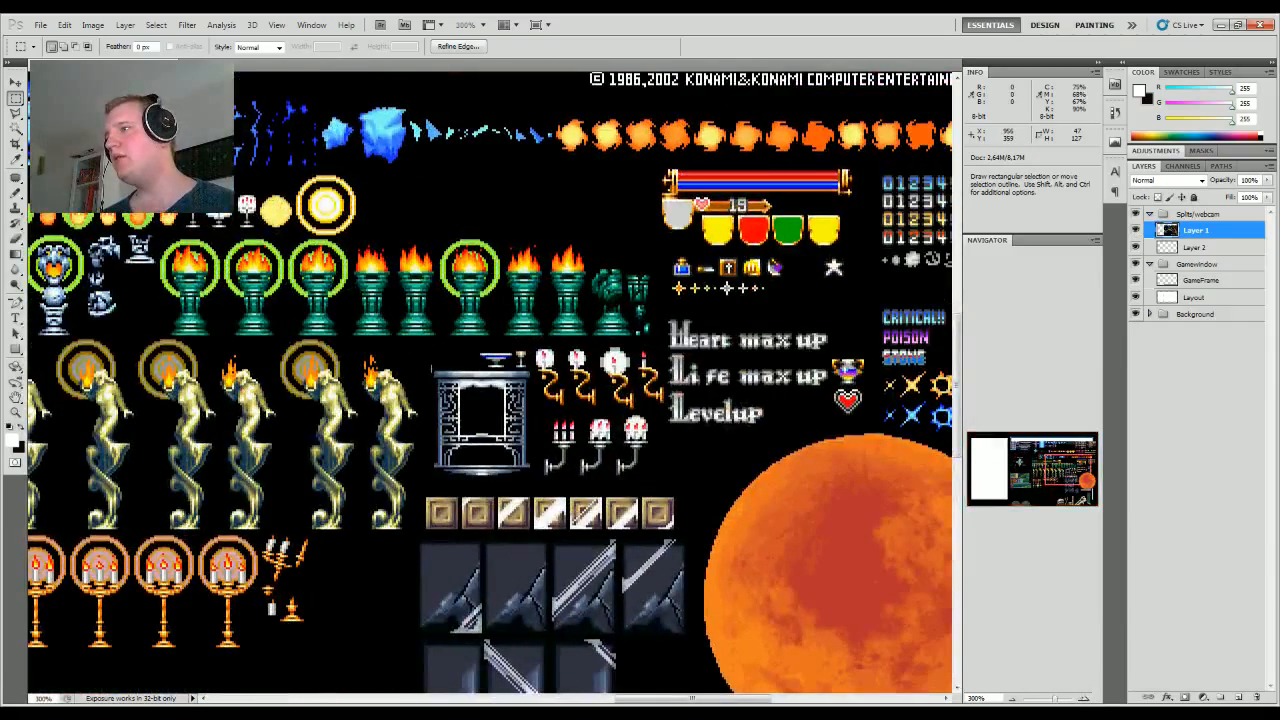
Step: Select the ornate blue-grey frame beside the candle sprites with a rectangular marquee and cut it from the sprite sheet
{"action": "left_click_drag", "start_coordinate": [430, 370], "coordinate": [432, 374]}
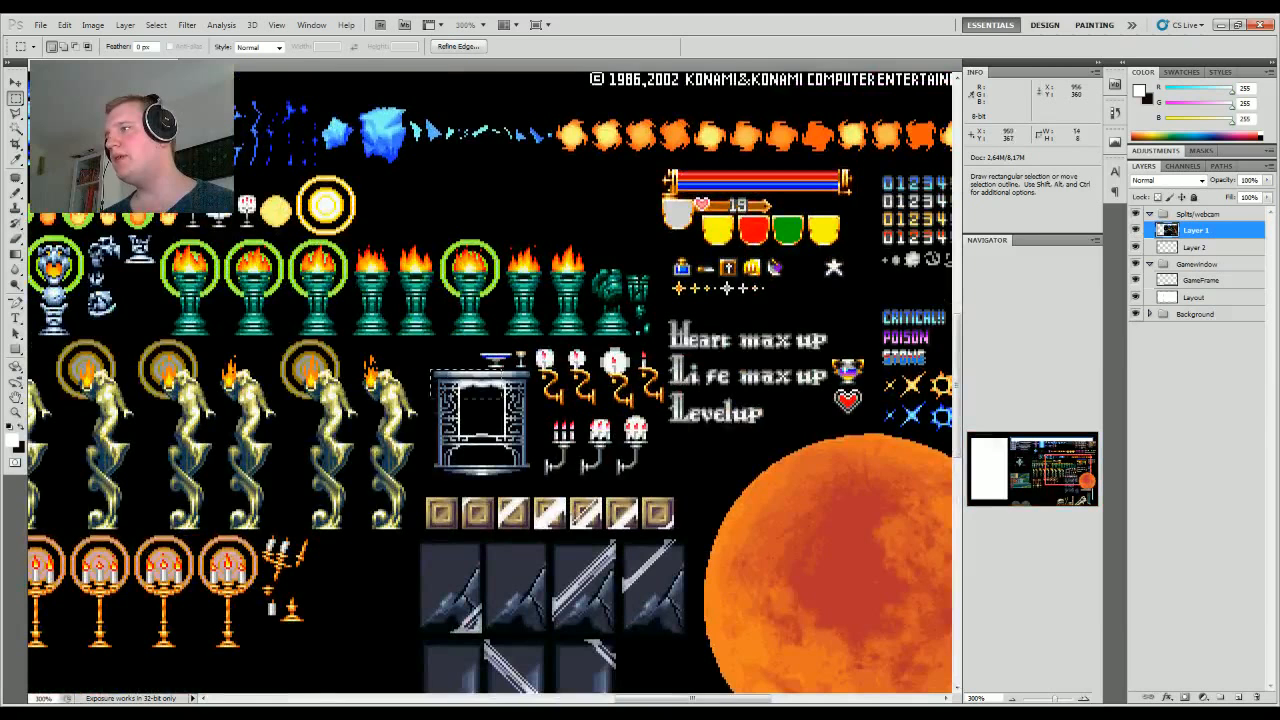
{"action": "left_click_drag", "start_coordinate": [532, 476], "coordinate": [534, 480]}
{"action": "key", "text": "alt+BackSpace"}
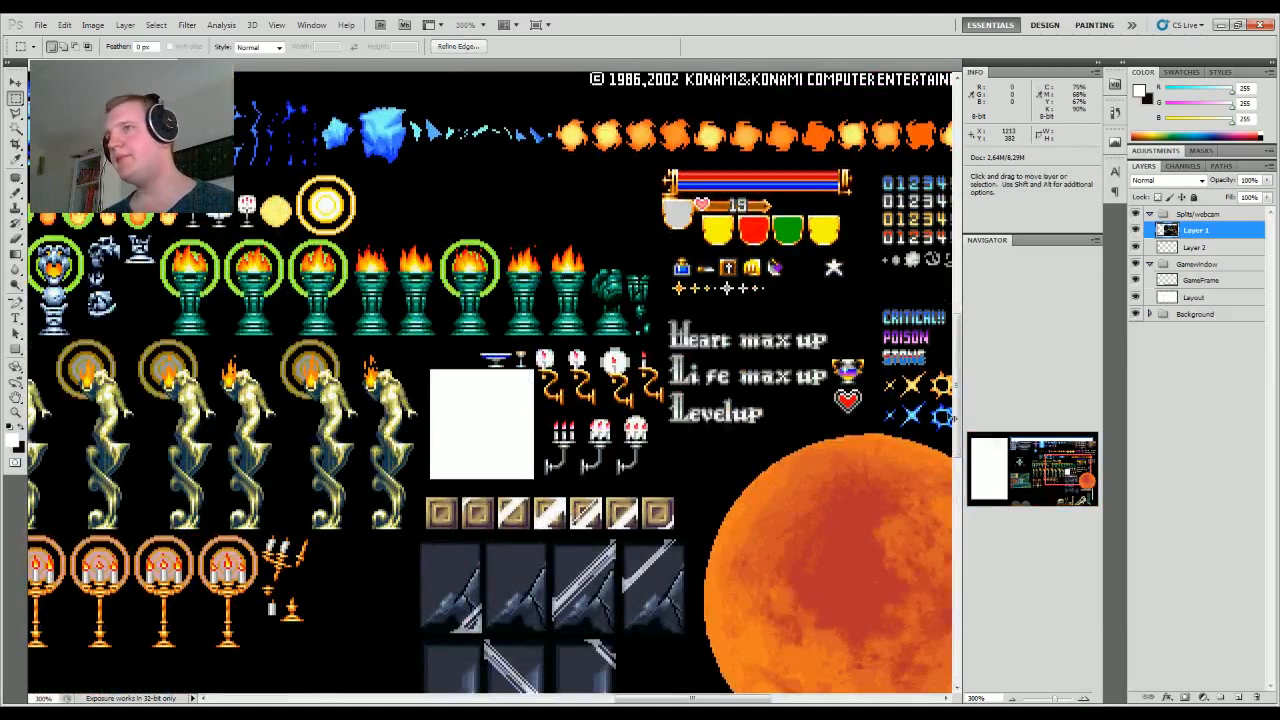
{"action": "key", "text": "ctrl+d"}
Step: Hide the sprite sheet, paste the frame onto a new layer and move it into the narrow white area
{"action": "left_click", "coordinate": [1135, 230]}
{"action": "key", "text": "ctrl+v"}
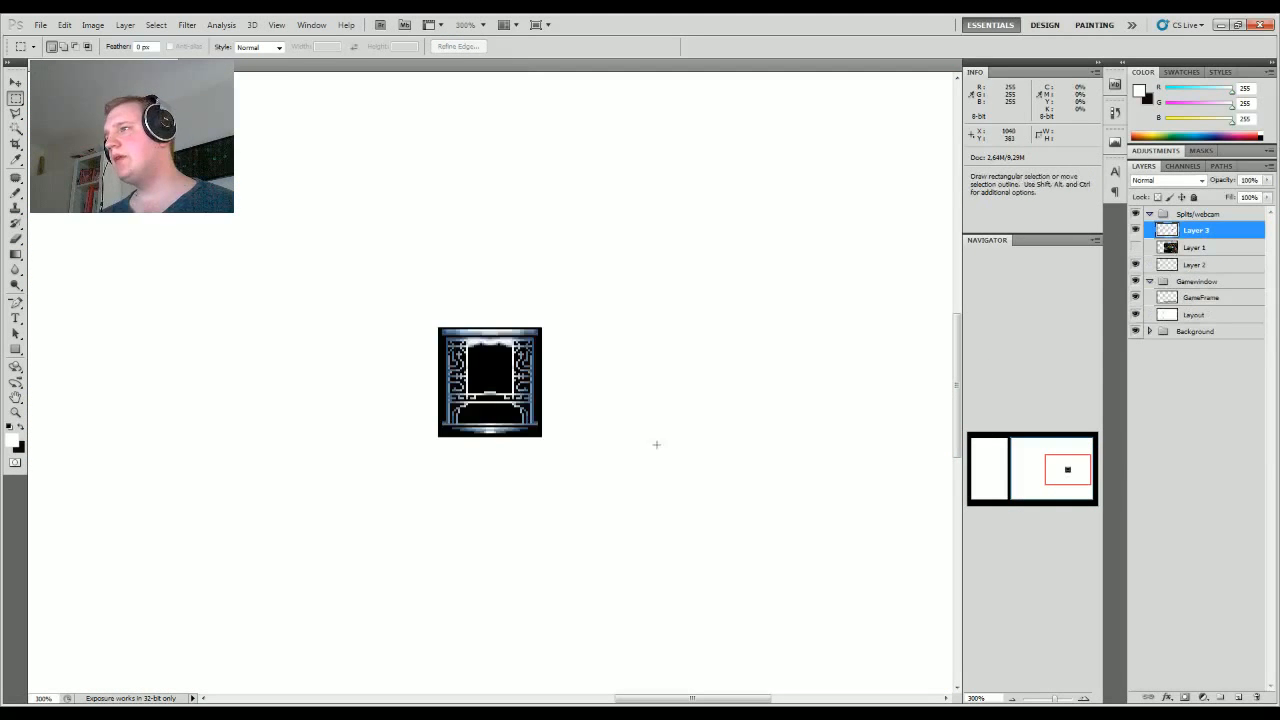
{"action": "left_click", "coordinate": [1013, 699]}
{"action": "left_click", "coordinate": [1013, 699]}
{"action": "left_click_drag", "start_coordinate": [722, 385], "coordinate": [230, 333]}
{"action": "left_click", "coordinate": [16, 98]}
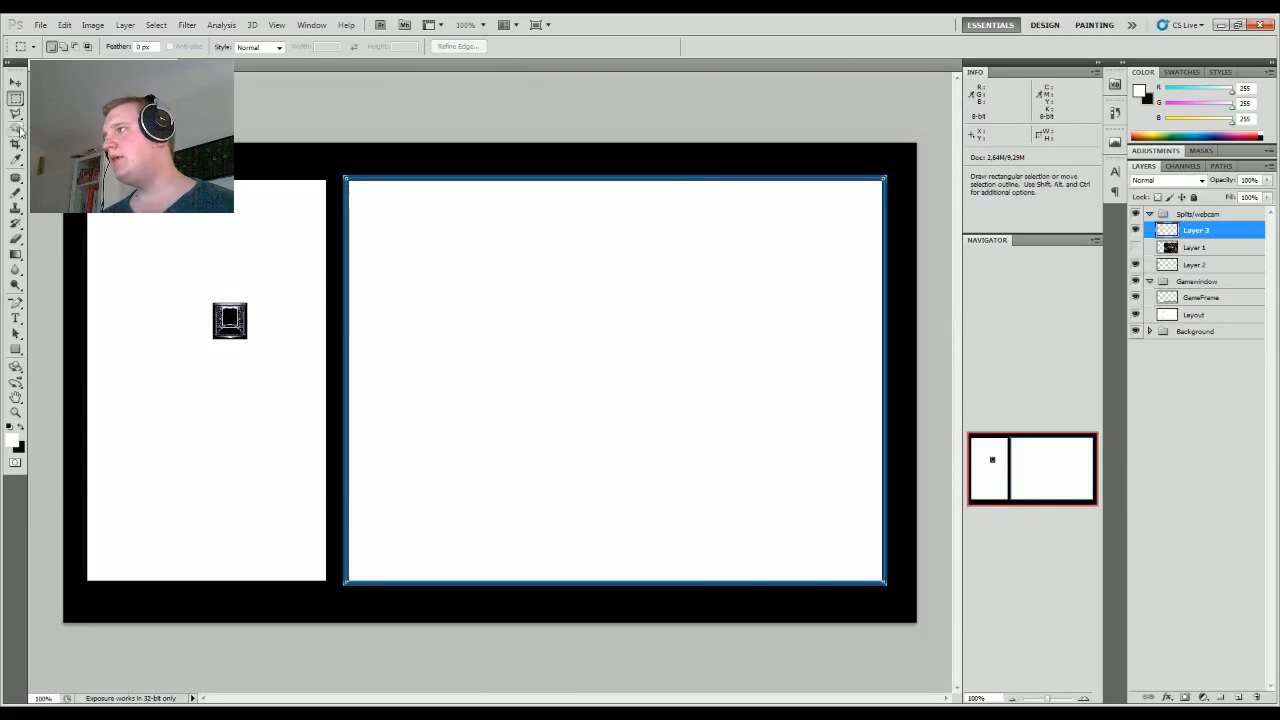
Step: Turn off Contiguous for the Magic Wand and select the black areas of the pasted frame
{"action": "left_click", "coordinate": [16, 129]}
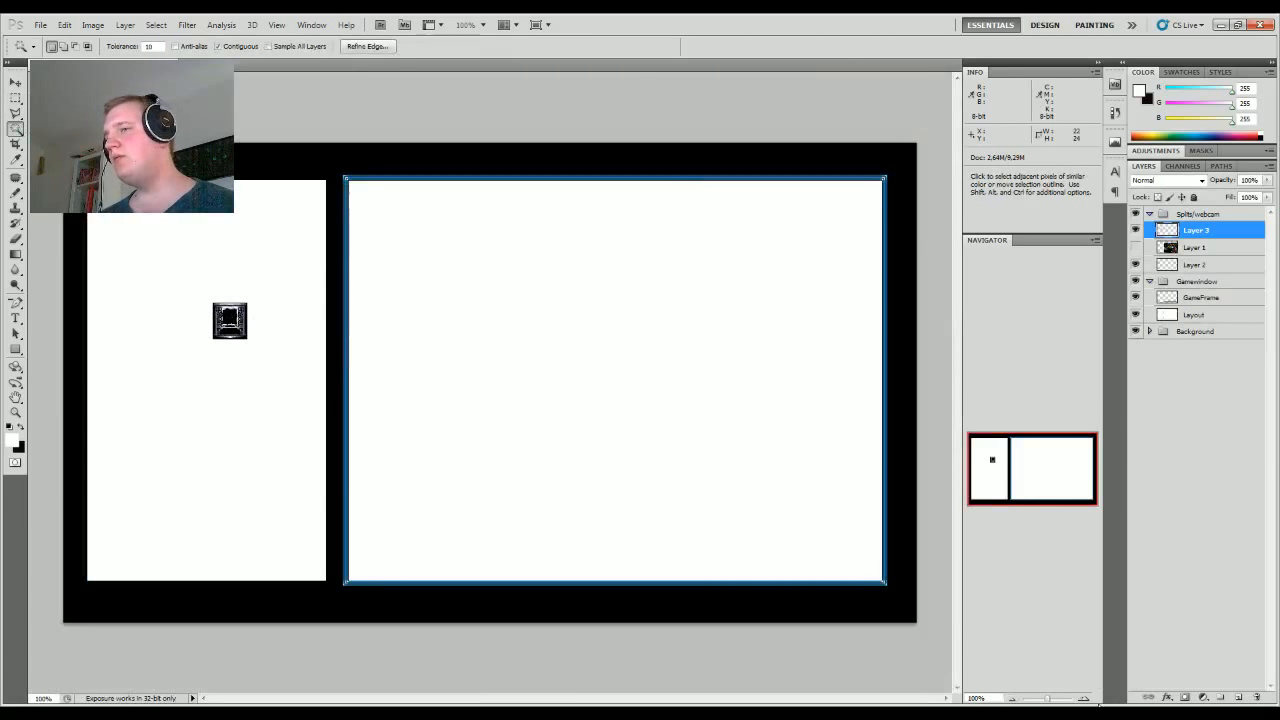
{"action": "left_click", "coordinate": [1089, 699]}
{"action": "left_click", "coordinate": [1089, 699]}
{"action": "left_click_drag", "start_coordinate": [1028, 500], "coordinate": [995, 493]}
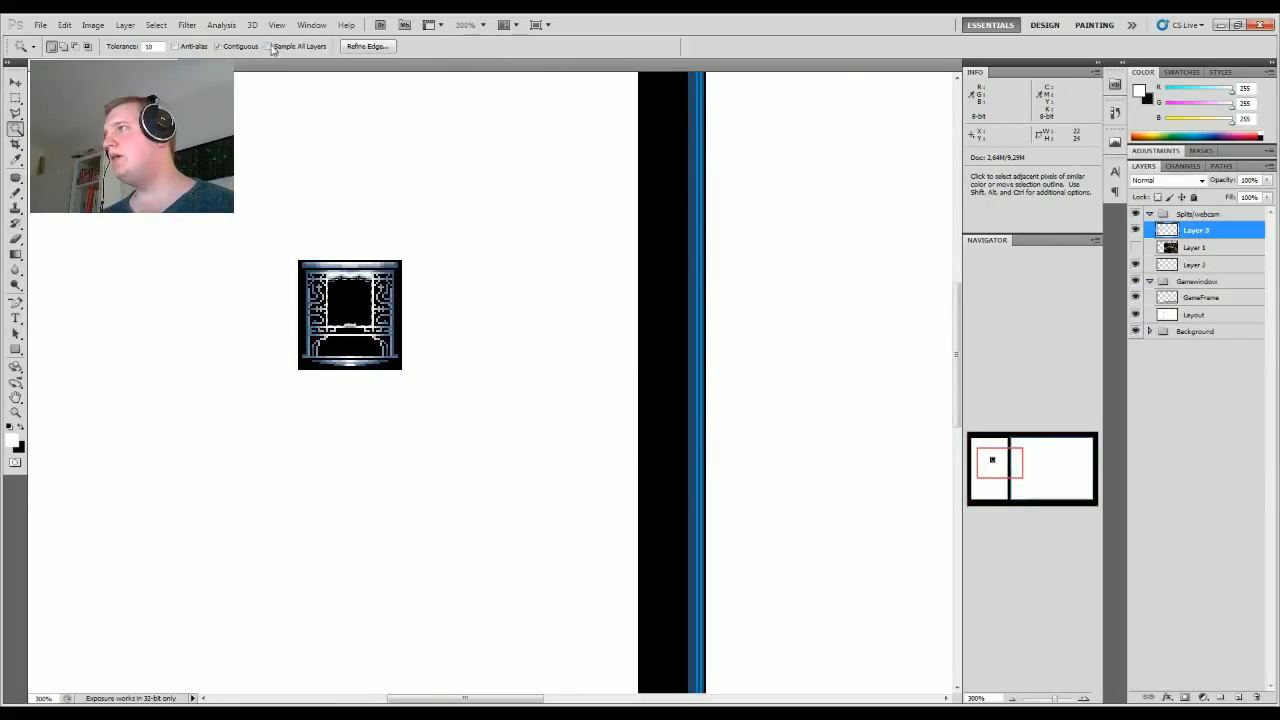
{"action": "left_click", "coordinate": [218, 46]}
{"action": "left_click", "coordinate": [351, 305]}
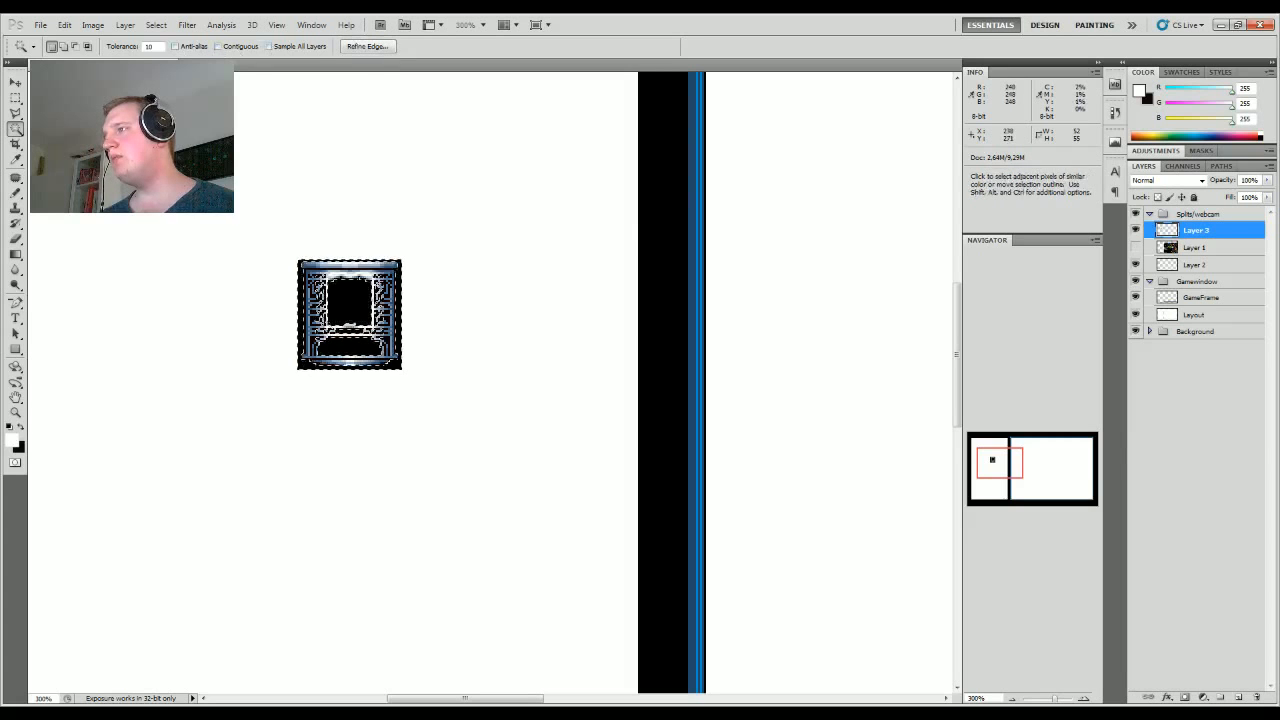
Step: Set the Magic Wand tolerance to 99, reselect the frame's black areas and delete them
{"action": "double_click", "coordinate": [150, 47]}
{"action": "type", "text": "99"}
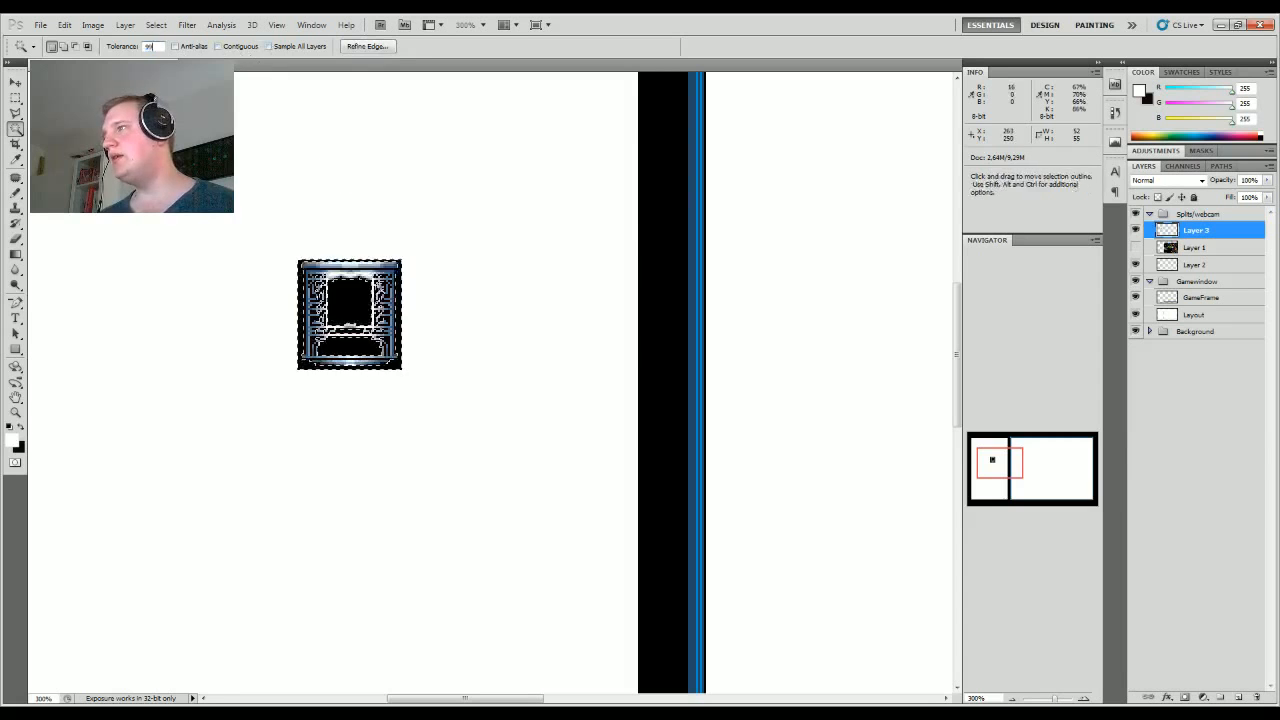
{"action": "left_click", "coordinate": [349, 350]}
{"action": "left_click", "coordinate": [348, 350]}
{"action": "left_click", "coordinate": [347, 303]}
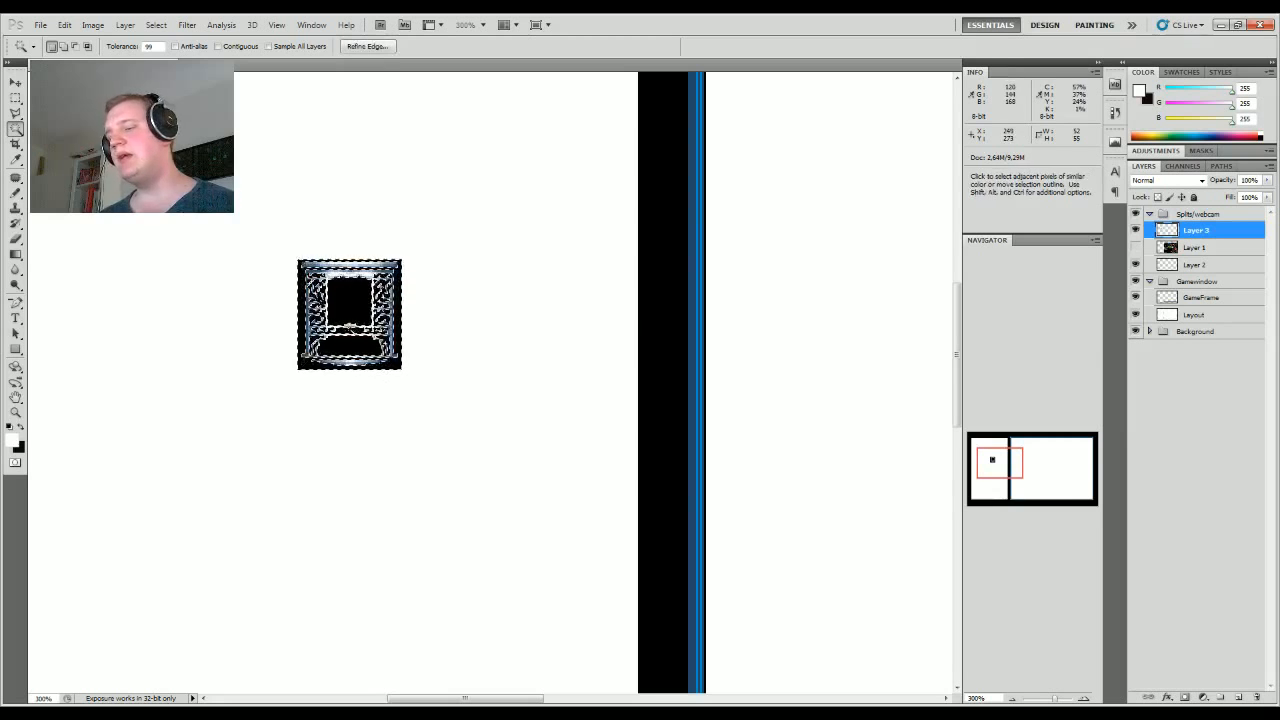
{"action": "key", "text": "Delete"}
Step: Place the frame over the narrow white area's upper-right corner and move its left half to the upper-left corner
{"action": "key", "text": "m"}
{"action": "key", "text": "ctrl+d"}
{"action": "left_click_drag", "start_coordinate": [336, 355], "coordinate": [270, 377]}
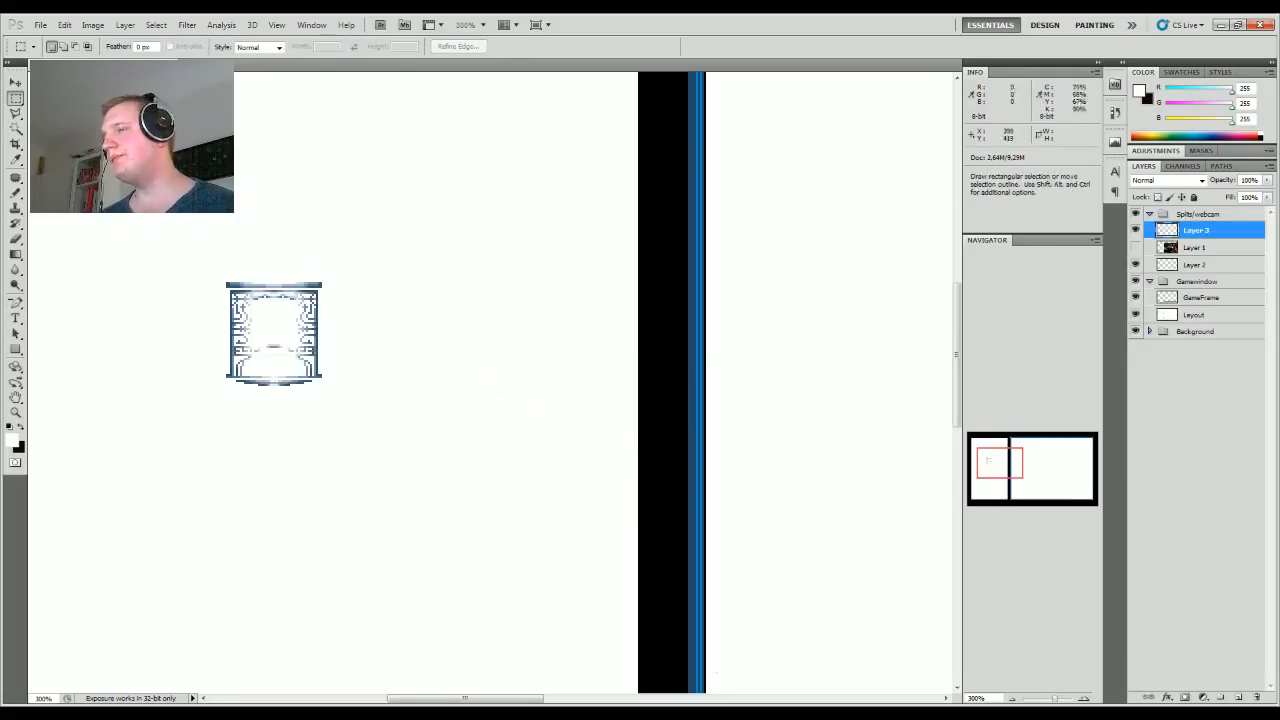
{"action": "left_click", "coordinate": [1012, 702]}
{"action": "left_click_drag", "start_coordinate": [323, 454], "coordinate": [552, 184]}
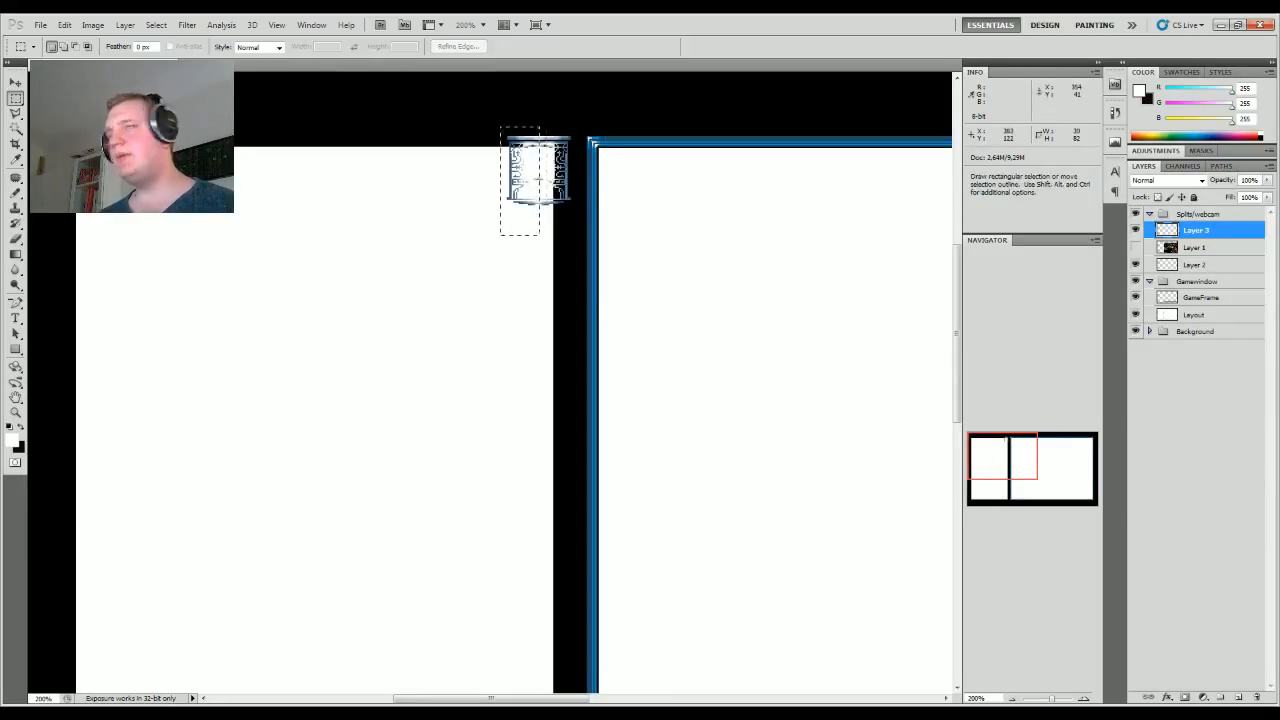
{"action": "left_click_drag", "start_coordinate": [506, 183], "coordinate": [150, 183]}
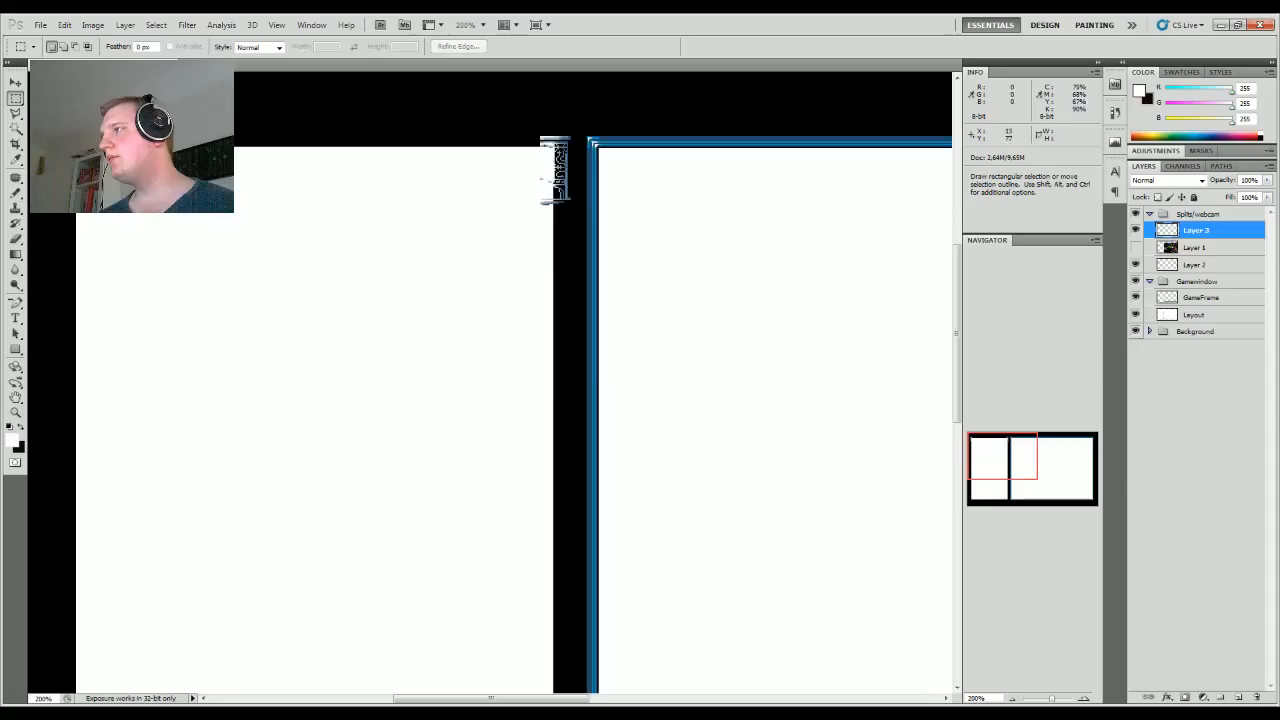
Step: Select the lower part of both frame halves and move it straight down onto the narrow white area's bottom corners
{"action": "left_click_drag", "start_coordinate": [46, 160], "coordinate": [596, 385]}
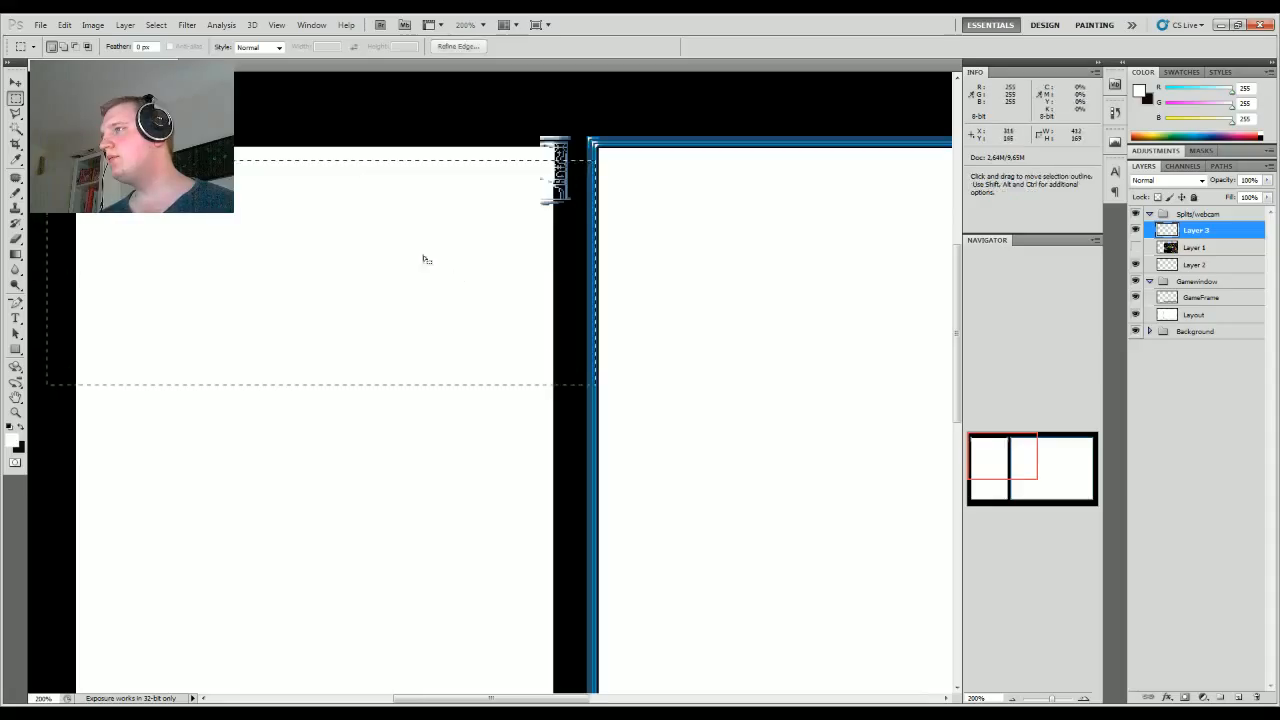
{"action": "left_click", "coordinate": [540, 197]}
{"action": "left_click_drag", "start_coordinate": [580, 212], "coordinate": [43, 180]}
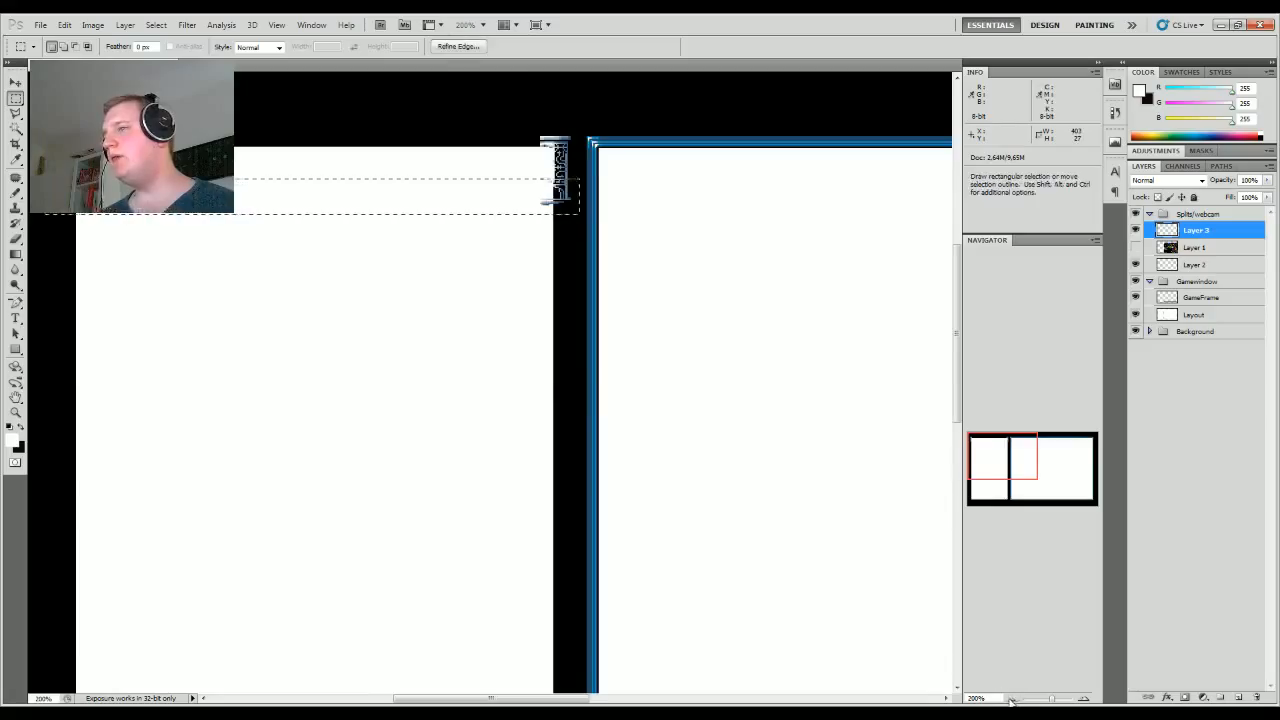
{"action": "key", "text": "ctrl+minus"}
{"action": "left_click_drag", "start_coordinate": [314, 224], "coordinate": [317, 294]}
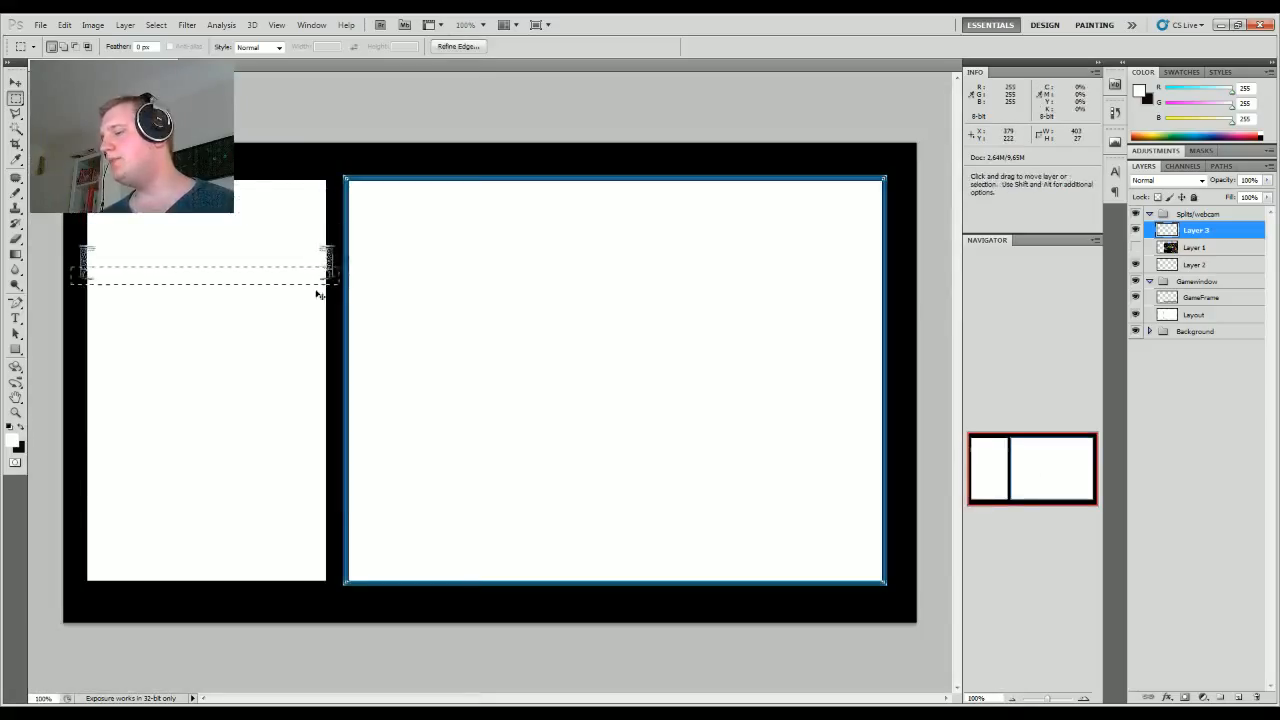
{"action": "key", "text": "ctrl+z"}
{"action": "left_click_drag", "start_coordinate": [321, 211], "coordinate": [326, 582]}
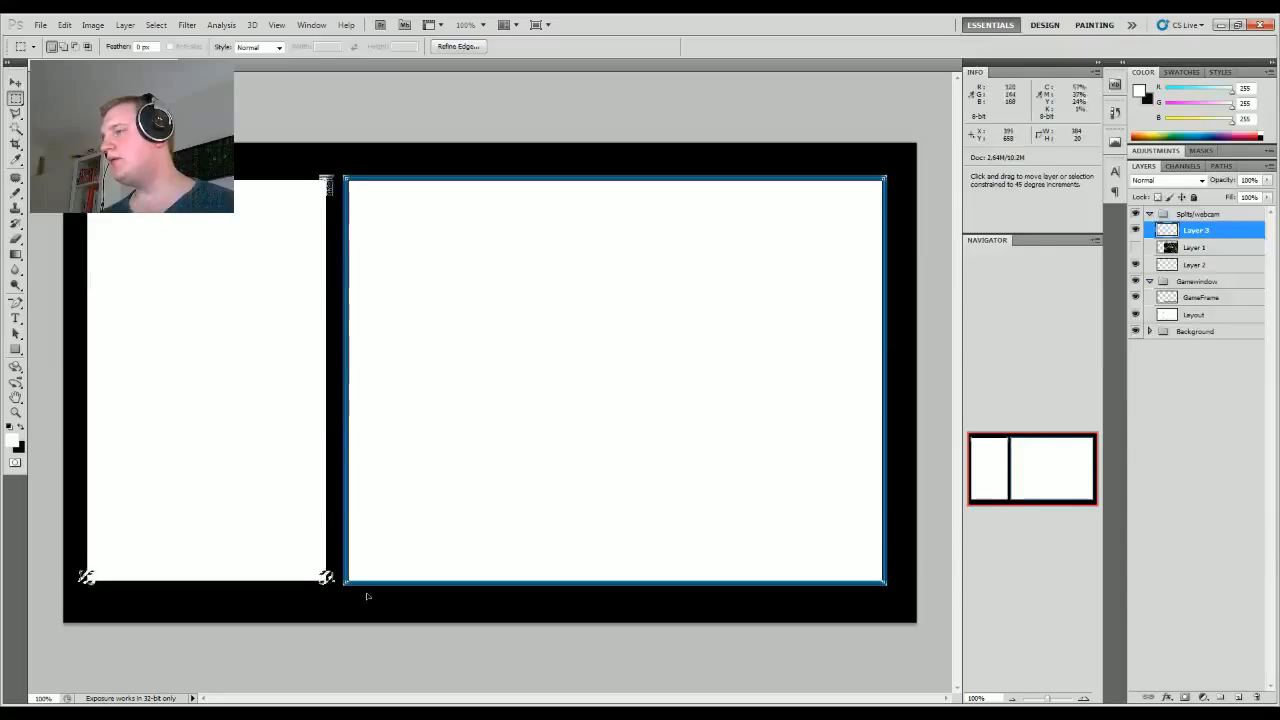
{"action": "key", "text": "ctrl+plus"}
{"action": "left_click_drag", "start_coordinate": [1012, 462], "coordinate": [983, 475]}
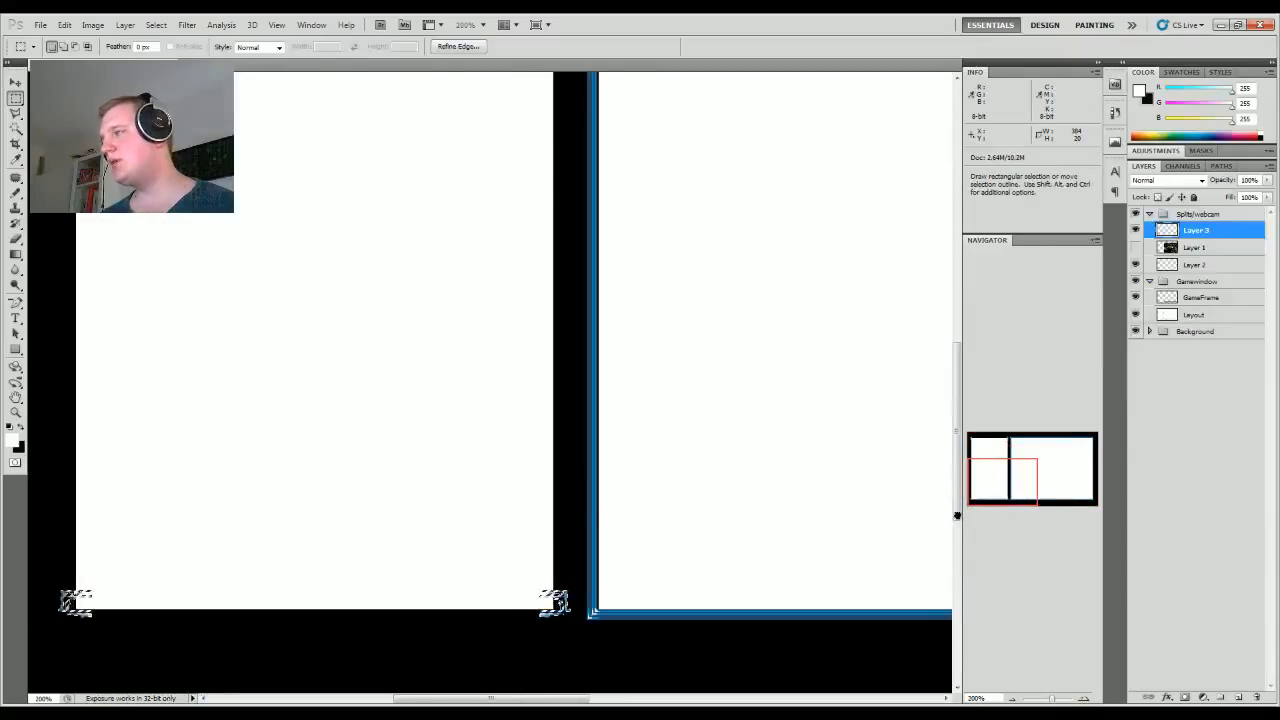
{"action": "left_click", "coordinate": [573, 600]}
{"action": "left_click_drag", "start_coordinate": [43, 578], "coordinate": [68, 592]}
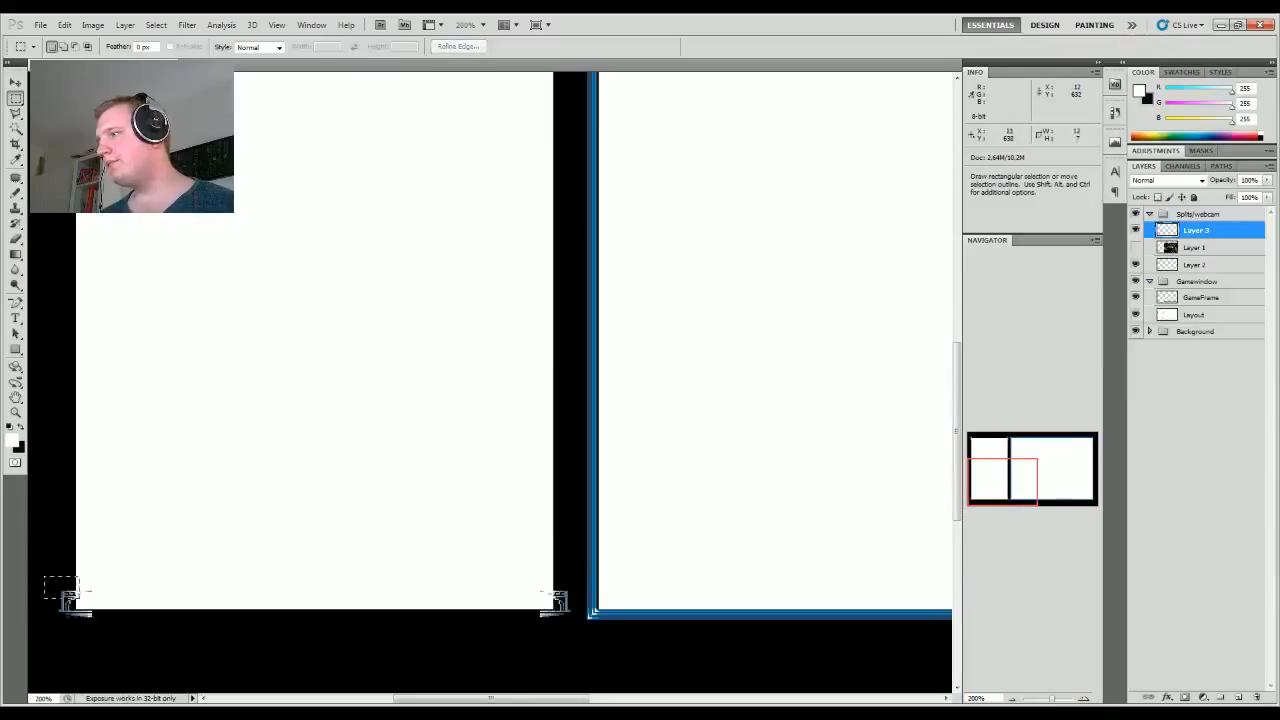
{"action": "left_click_drag", "start_coordinate": [301, 631], "coordinate": [591, 659]}
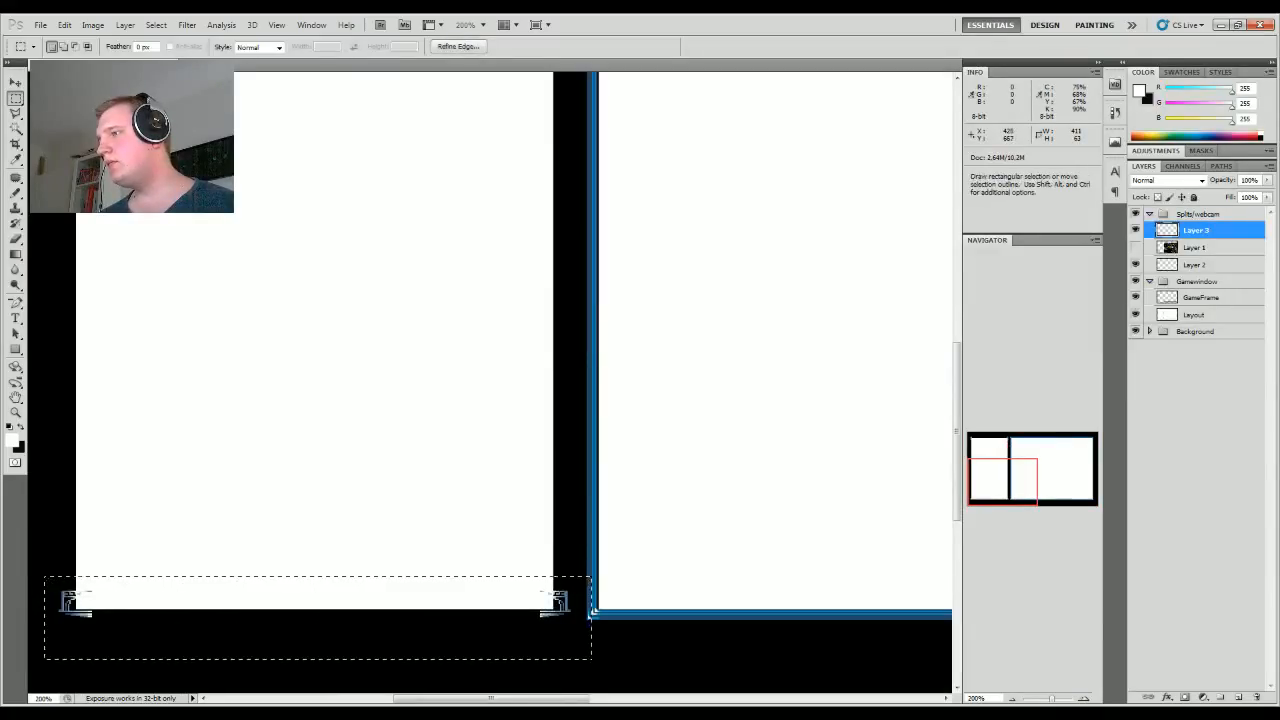
{"action": "left_click", "coordinate": [528, 584]}
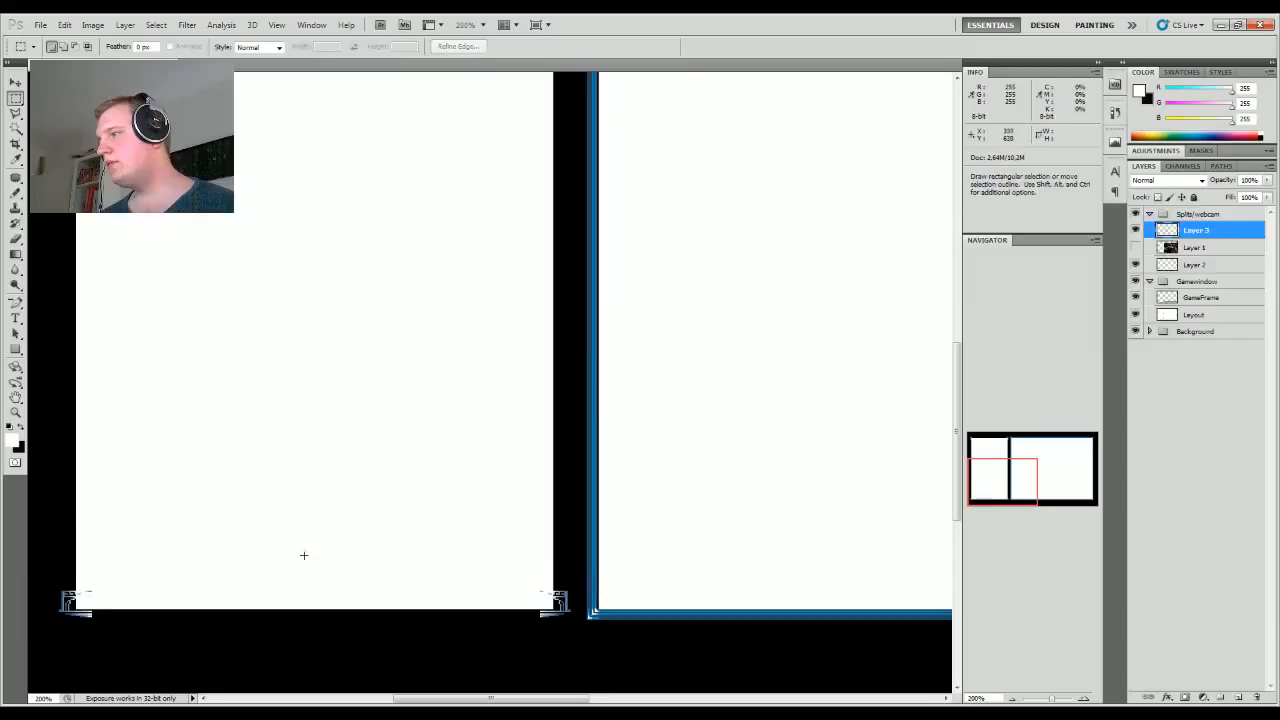
{"action": "left_click_drag", "start_coordinate": [114, 577], "coordinate": [76, 606]}
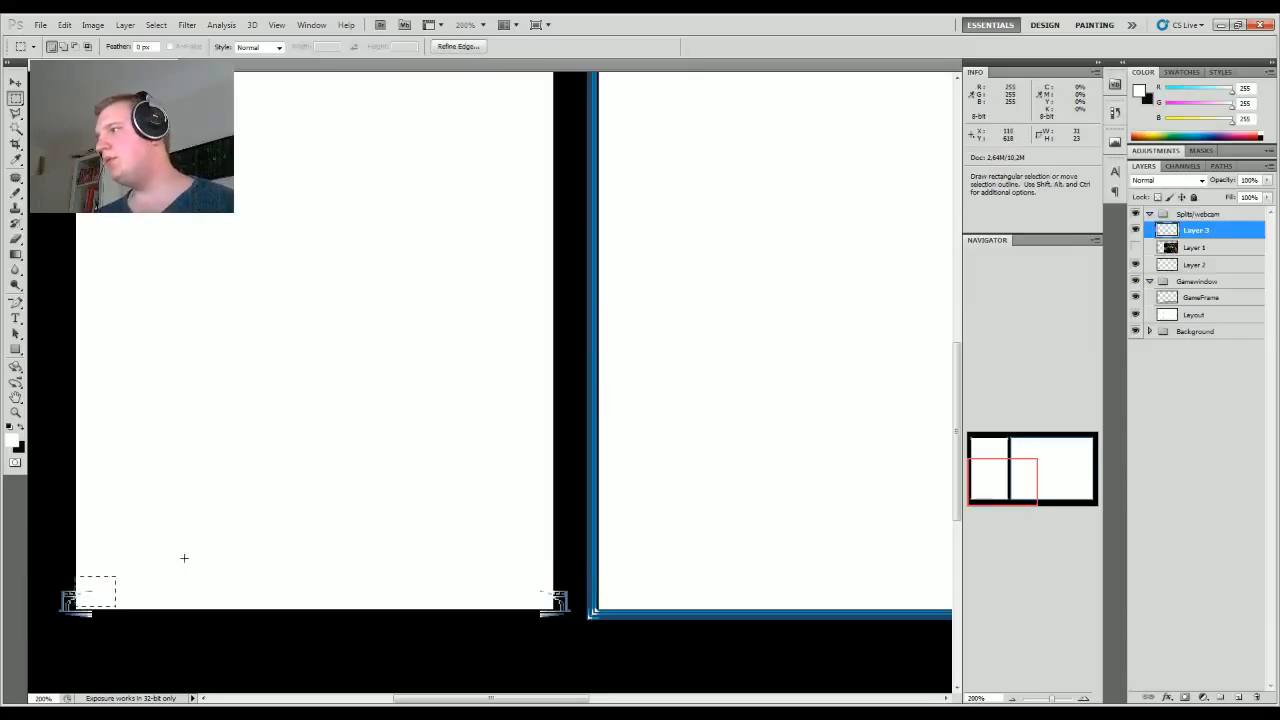
{"action": "key", "text": "ctrl+d"}
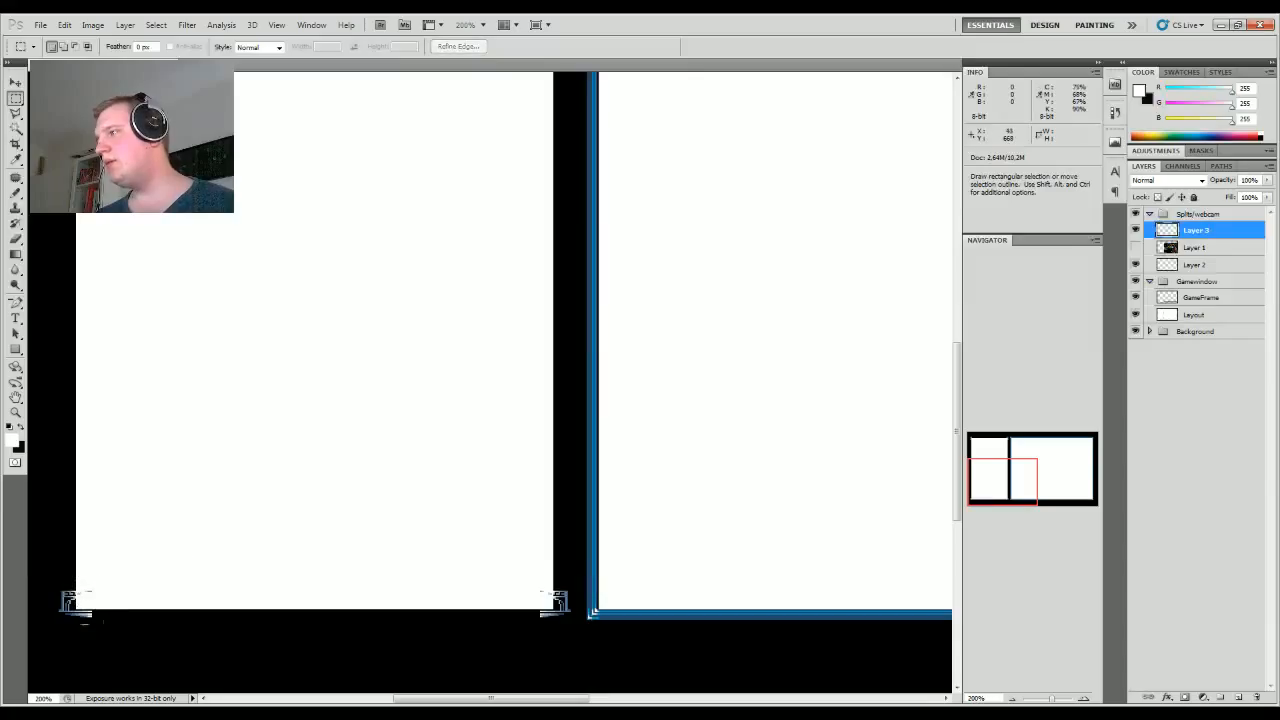
Step: Stretch a thin slice of the bottom-left corner piece with Free Transform into a bar joining the narrow area's bottom corners
{"action": "left_click_drag", "start_coordinate": [95, 605], "coordinate": [944, 560]}
{"action": "key", "text": "ctrl+t"}
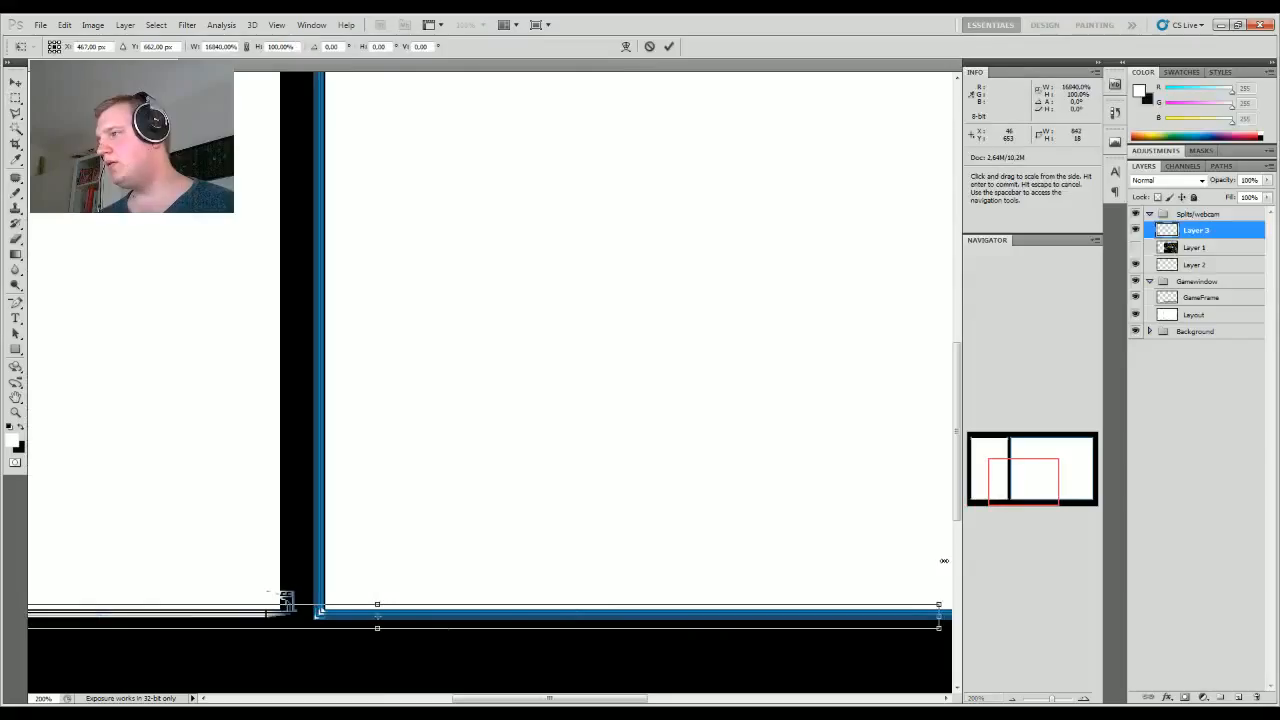
{"action": "key", "text": "Return"}
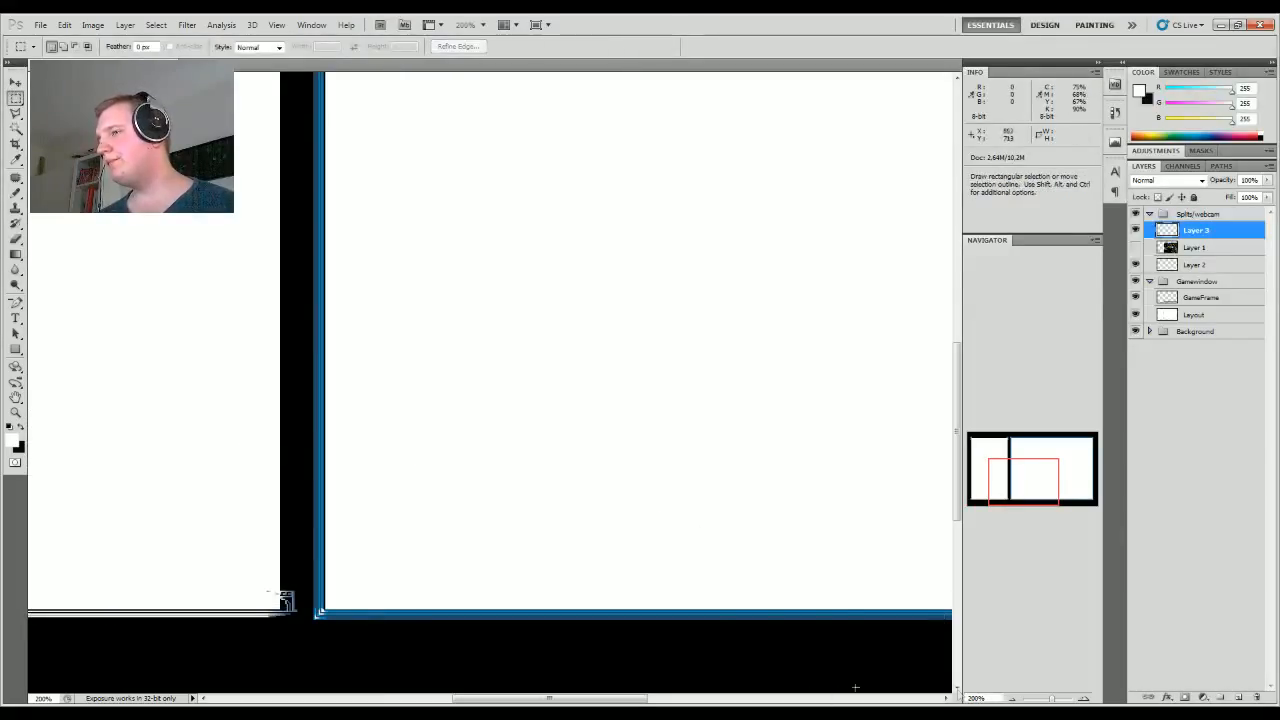
{"action": "left_click_drag", "start_coordinate": [641, 702], "coordinate": [536, 702]}
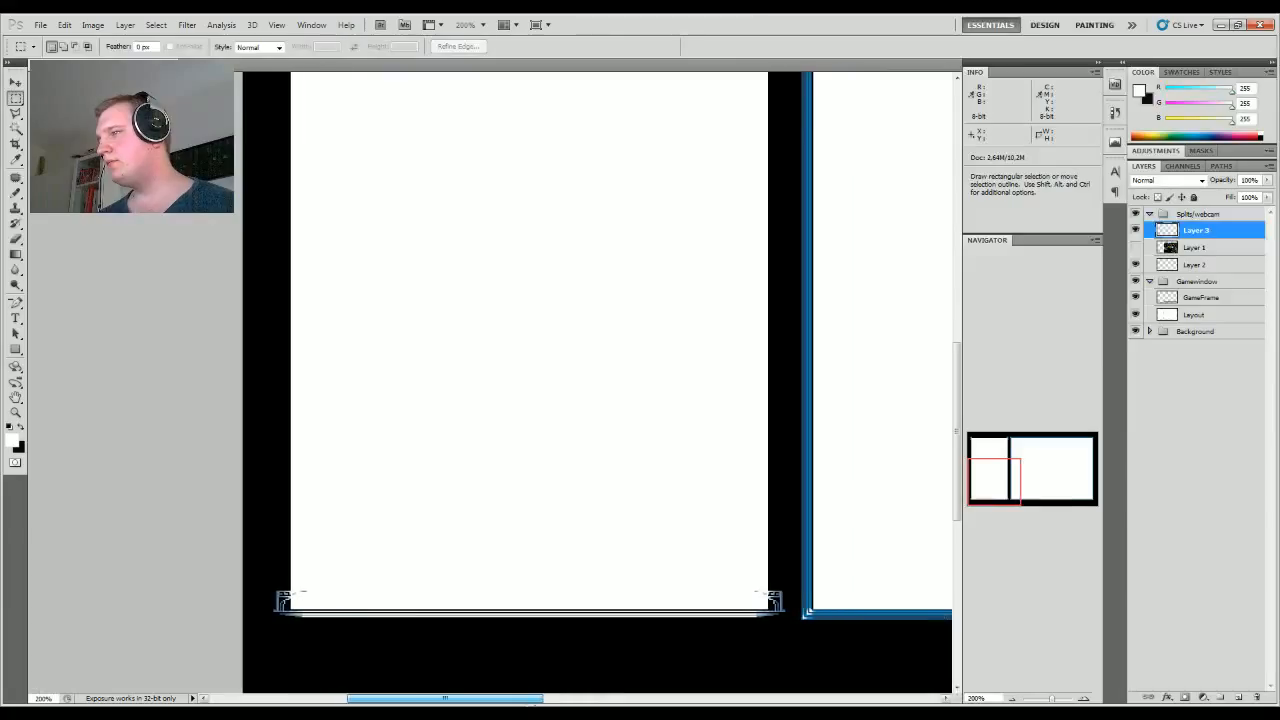
{"action": "left_click", "coordinate": [1010, 700]}
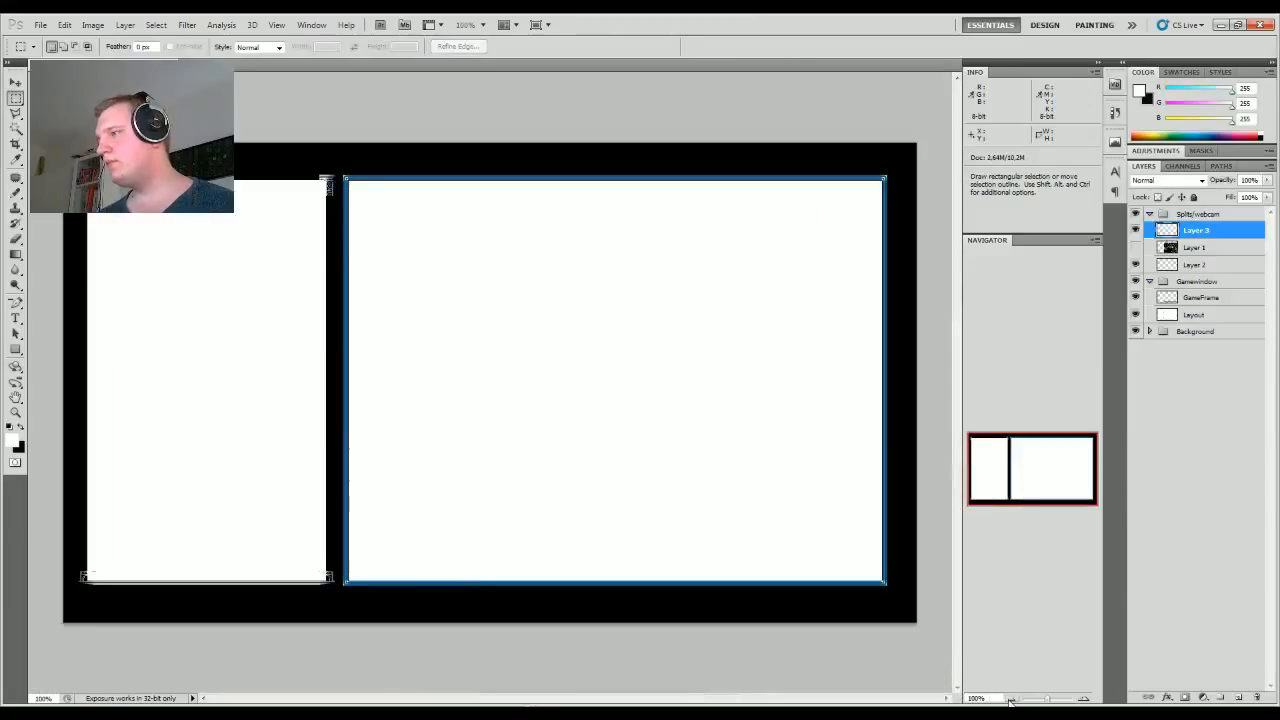
Step: Stretch a thin slice of the upper-left corner piece with Free Transform along the narrow area's top edge
{"action": "left_click", "coordinate": [1085, 699]}
{"action": "left_click_drag", "start_coordinate": [1080, 462], "coordinate": [934, 422]}
{"action": "left_click_drag", "start_coordinate": [77, 129], "coordinate": [1110, 167]}
{"action": "key", "text": "ctrl+t"}
{"action": "key", "text": "Return"}
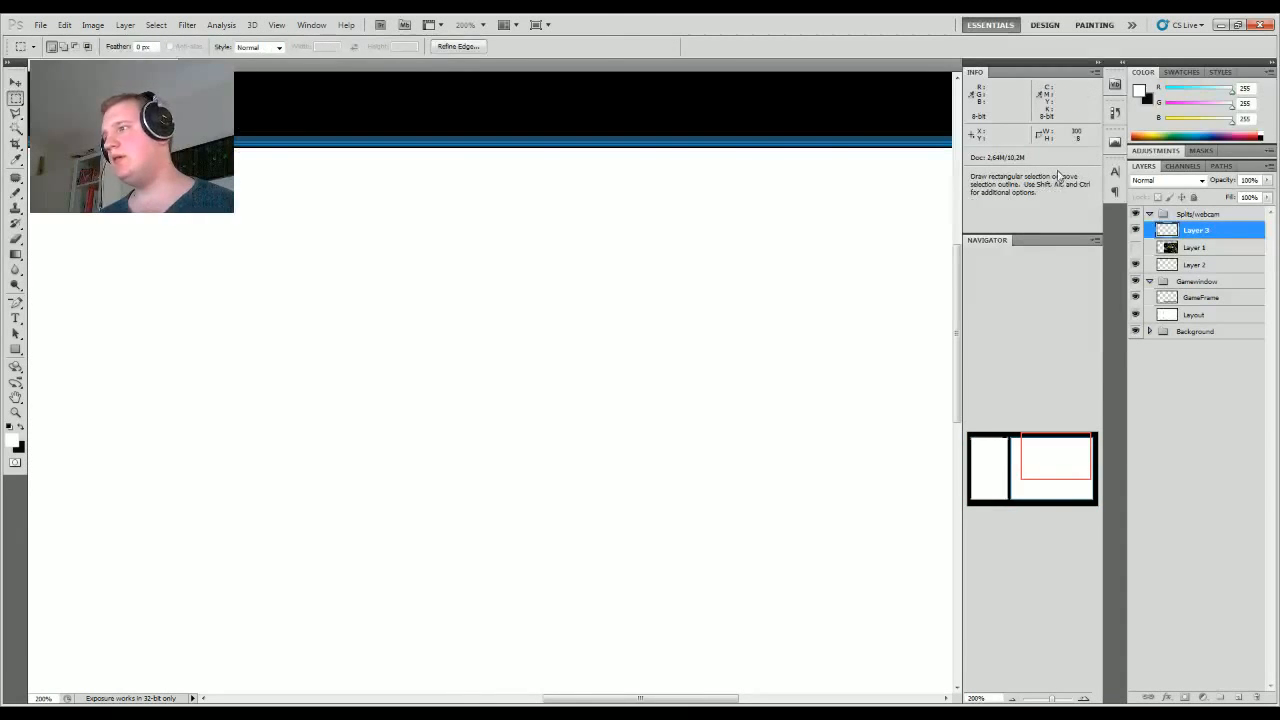
Step: Try to close the gap in the narrow area's top bar by stretching a slice beside the upper-right corner piece with Free Transform
{"action": "left_click_drag", "start_coordinate": [684, 703], "coordinate": [495, 703]}
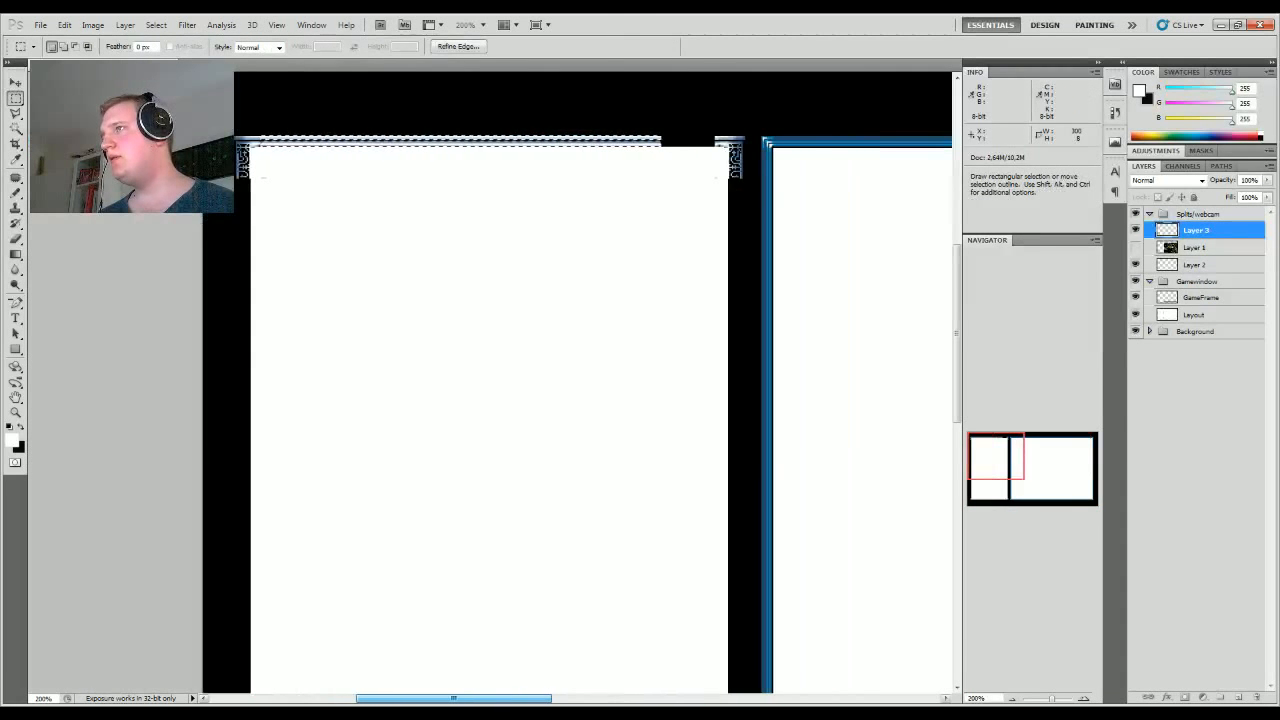
{"action": "left_click_drag", "start_coordinate": [700, 129], "coordinate": [704, 132]}
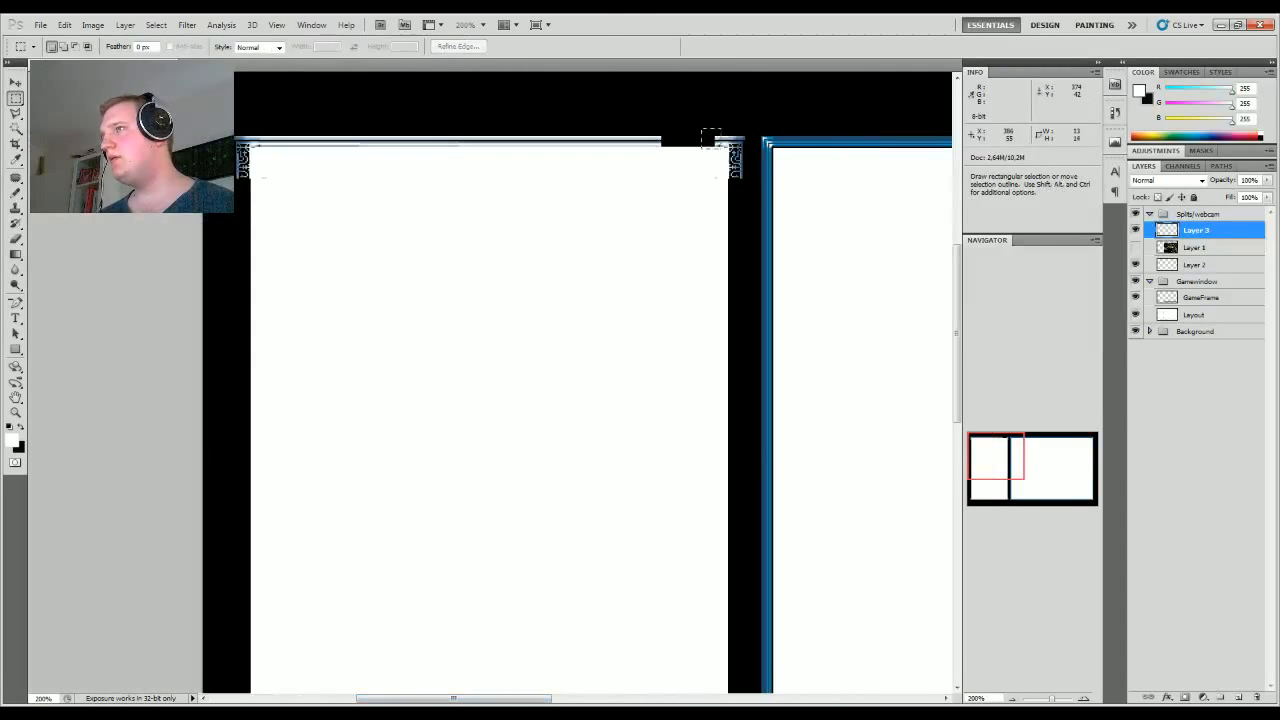
{"action": "key", "text": "ctrl+t"}
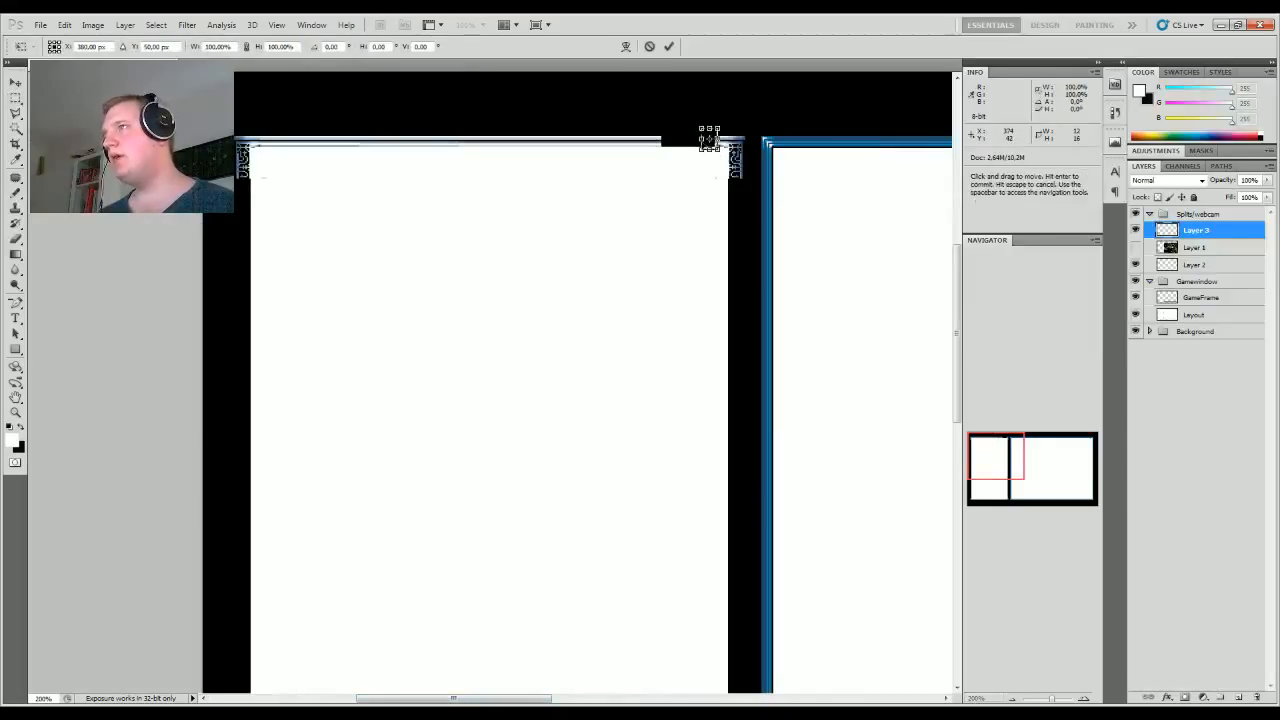
{"action": "left_click_drag", "start_coordinate": [702, 139], "coordinate": [392, 167]}
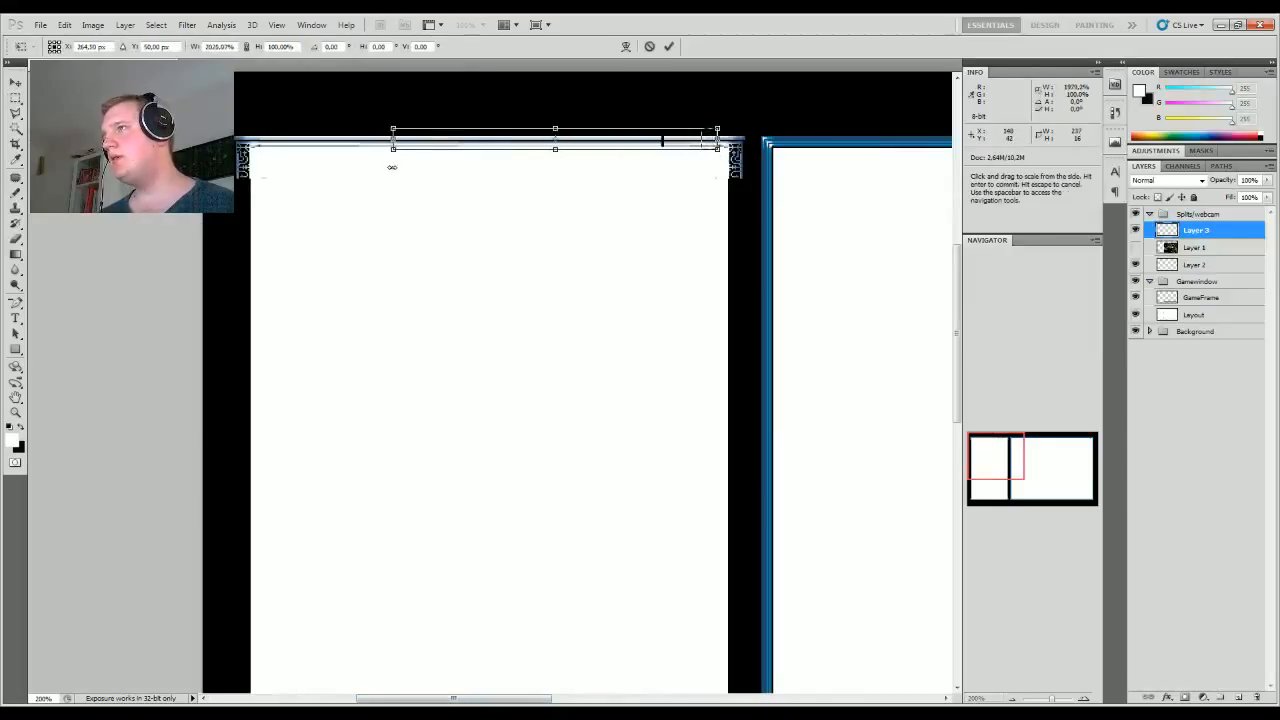
{"action": "key", "text": "Return"}
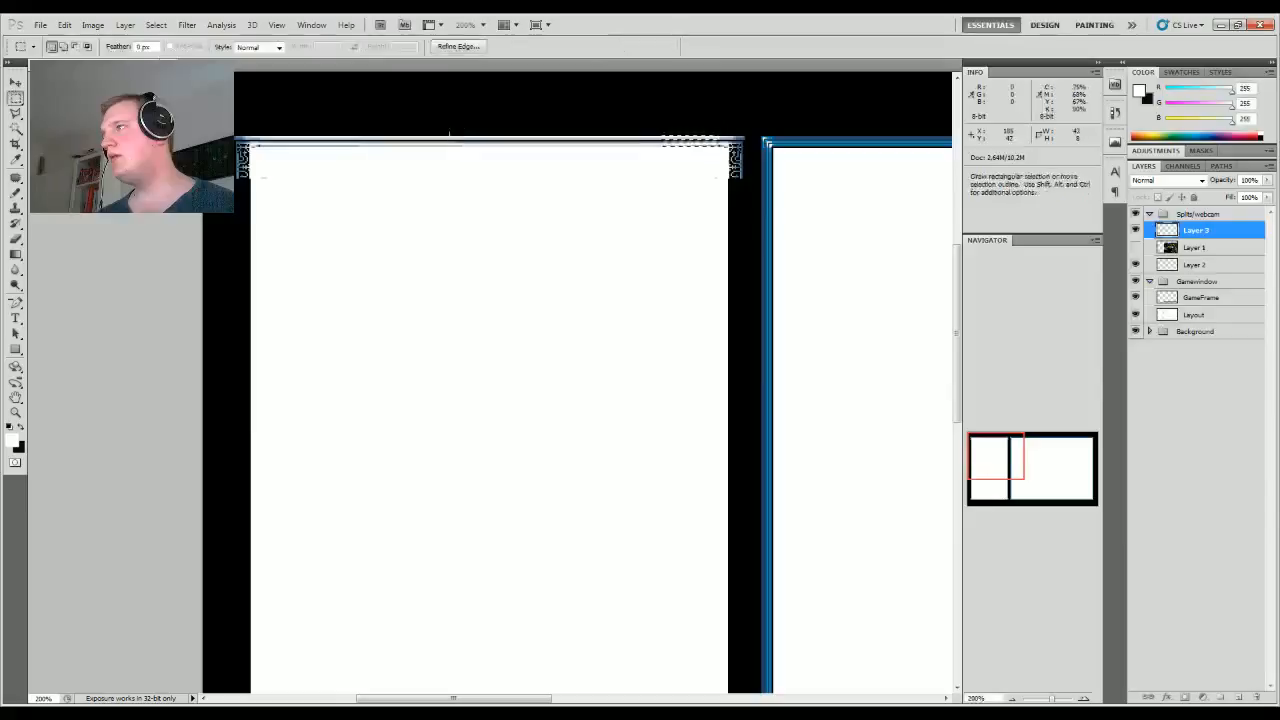
Step: Undo the stretched top-edge slices back to the two separate upper corner pieces
{"action": "key", "text": "ctrl+alt+z"}
{"action": "key", "text": "ctrl+alt+z"}
{"action": "key", "text": "ctrl+alt+z"}
{"action": "key", "text": "ctrl+alt+z"}
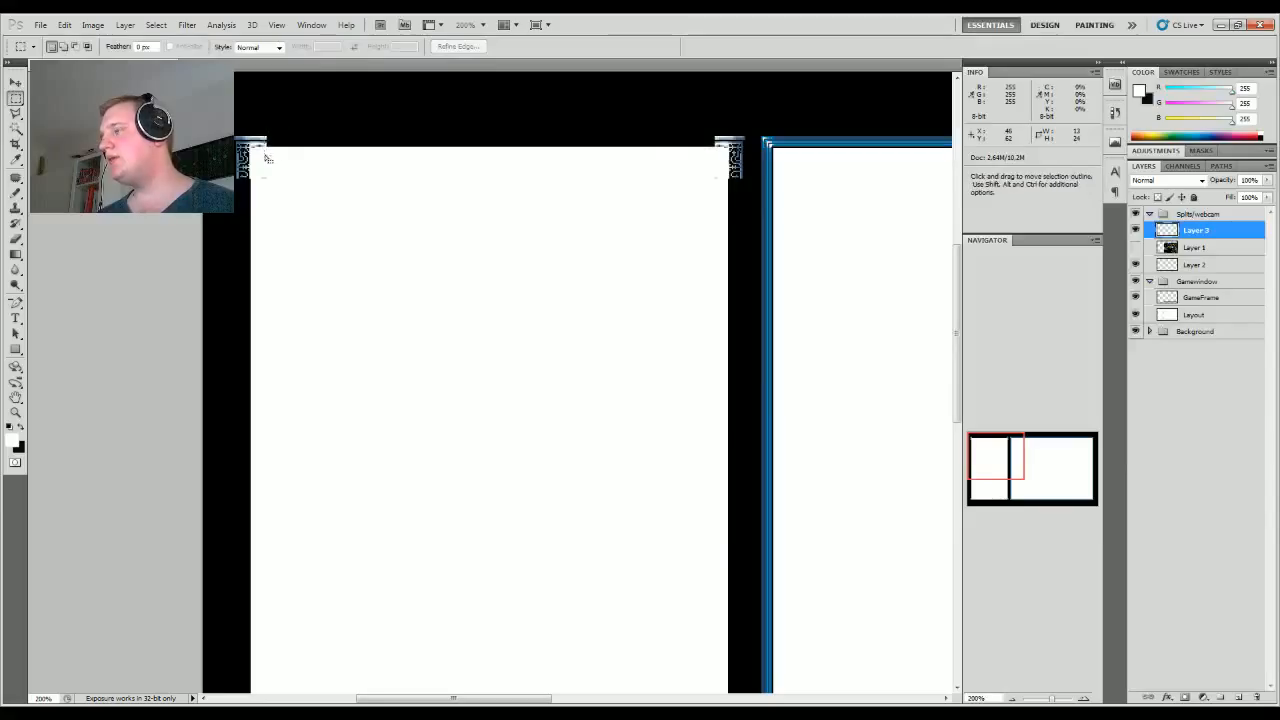
Step: Copy a thin slice of the upper-left corner piece to a new layer and stretch it to 334 px wide along the top edge
{"action": "key", "text": "ctrl+j"}
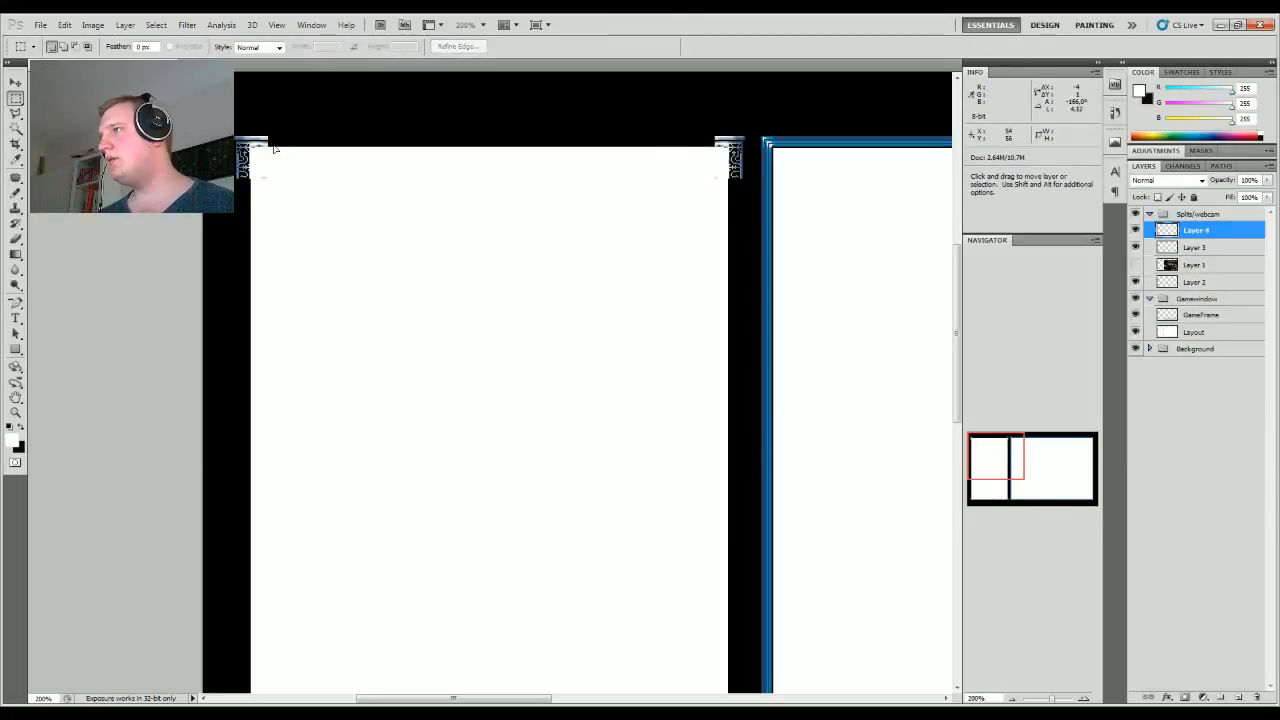
{"action": "left_click_drag", "start_coordinate": [277, 148], "coordinate": [709, 184]}
{"action": "key", "text": "ctrl+t"}
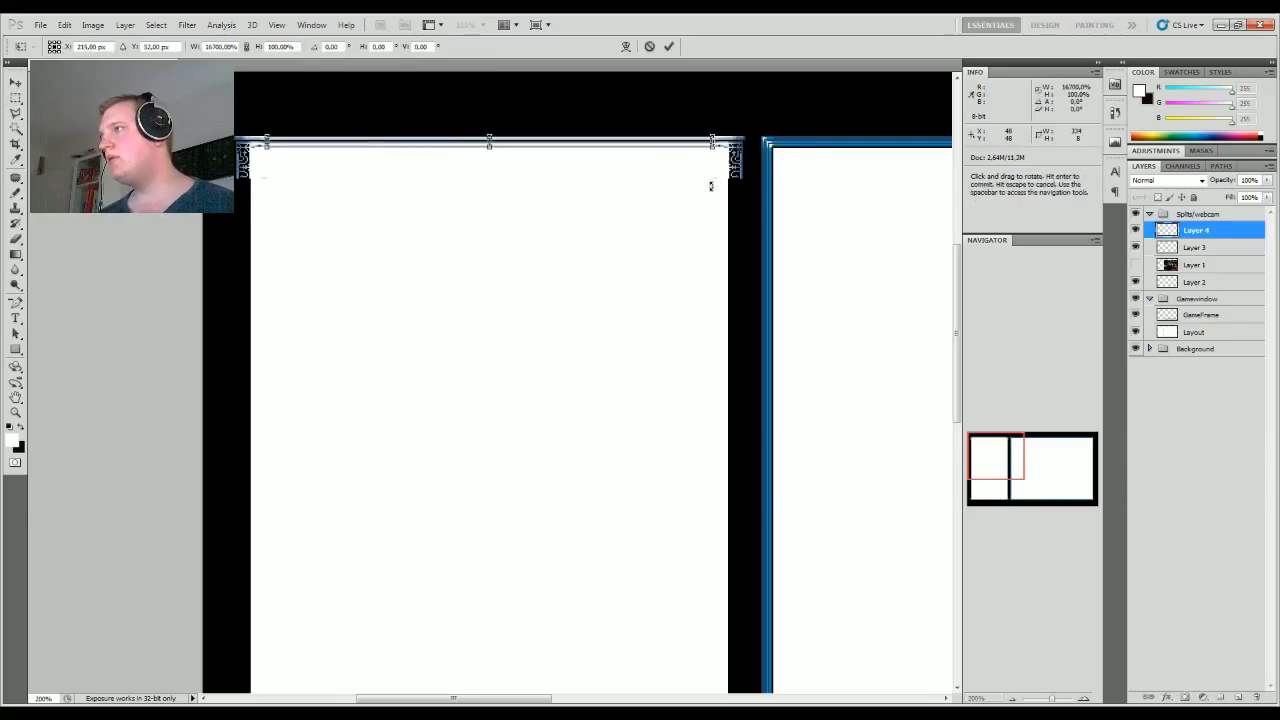
{"action": "key", "text": "Return"}
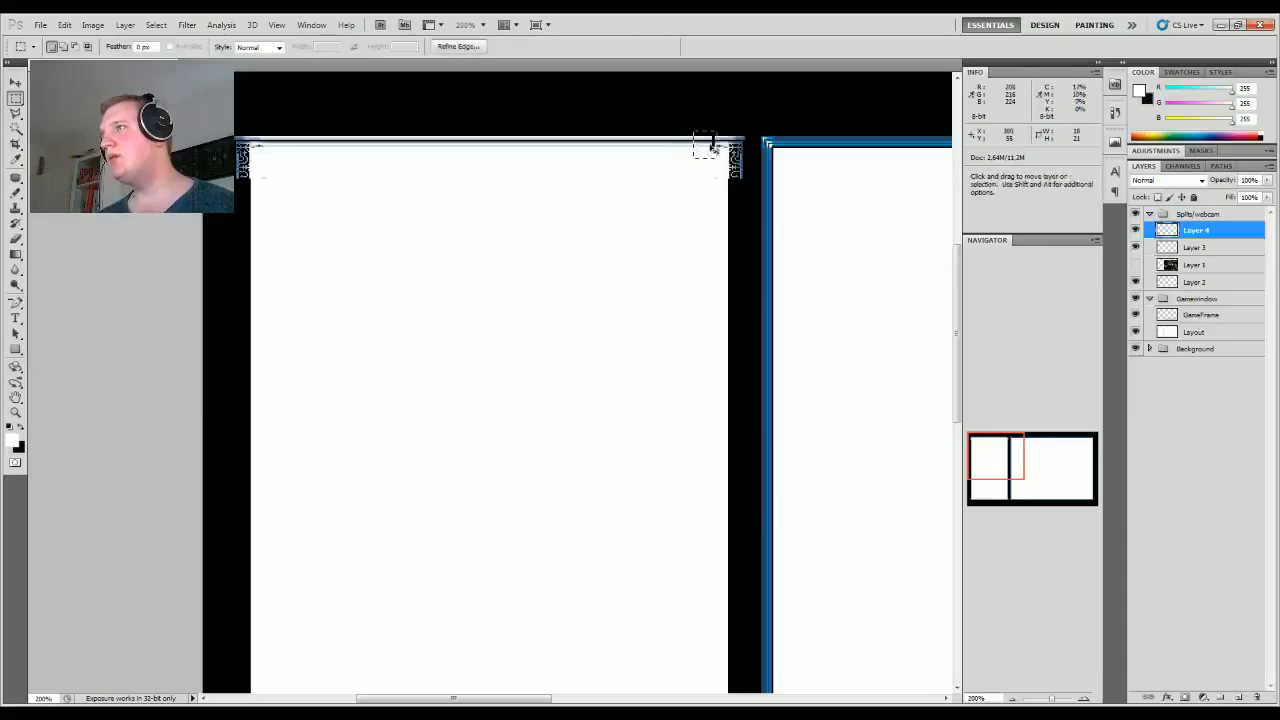
Step: Widen the top bar's end at the upper-right corner piece to 116.67% and merge the bar's layer into Layer 3
{"action": "key", "text": "ctrl+t"}
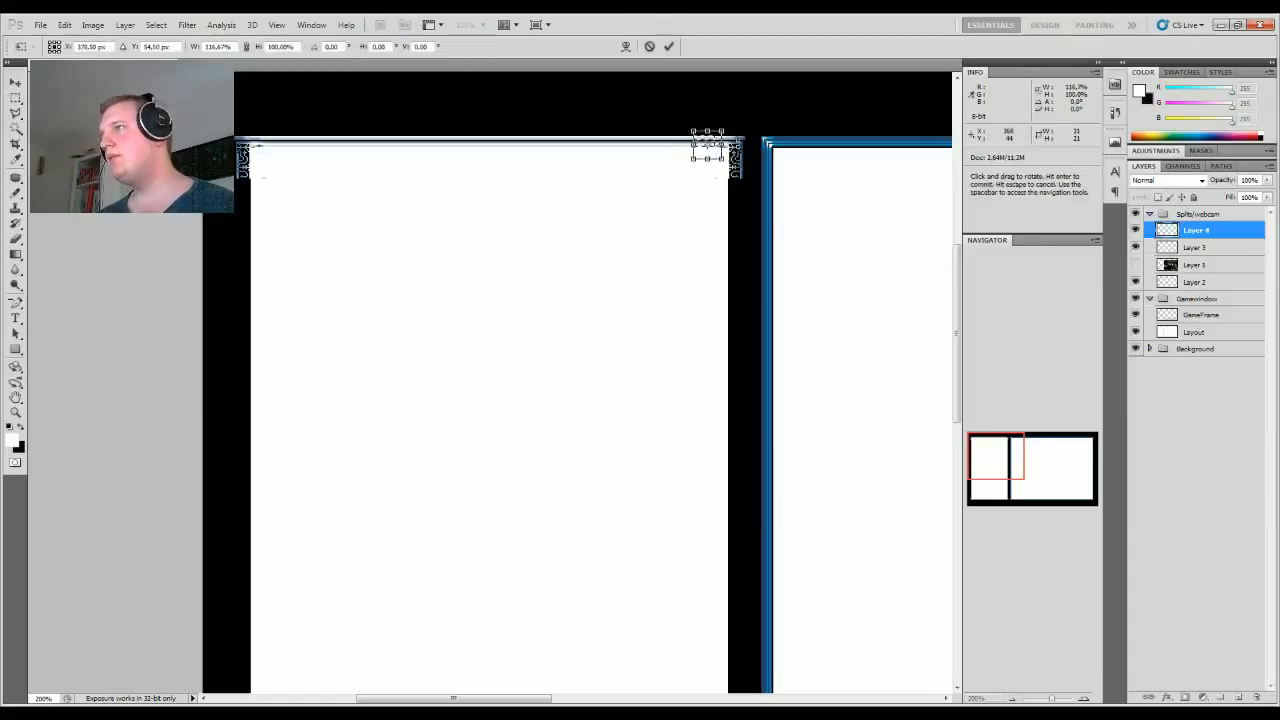
{"action": "key", "text": "Return"}
{"action": "right_click", "coordinate": [1195, 238]}
{"action": "left_click", "coordinate": [1168, 524]}
{"action": "left_click", "coordinate": [1137, 231]}
{"action": "left_click", "coordinate": [1137, 231]}
{"action": "left_click", "coordinate": [1137, 231]}
{"action": "left_click", "coordinate": [1137, 231]}
Step: Delete the stray pixels inside the white area beneath both upper corner pieces
{"action": "left_click_drag", "start_coordinate": [260, 158], "coordinate": [292, 194]}
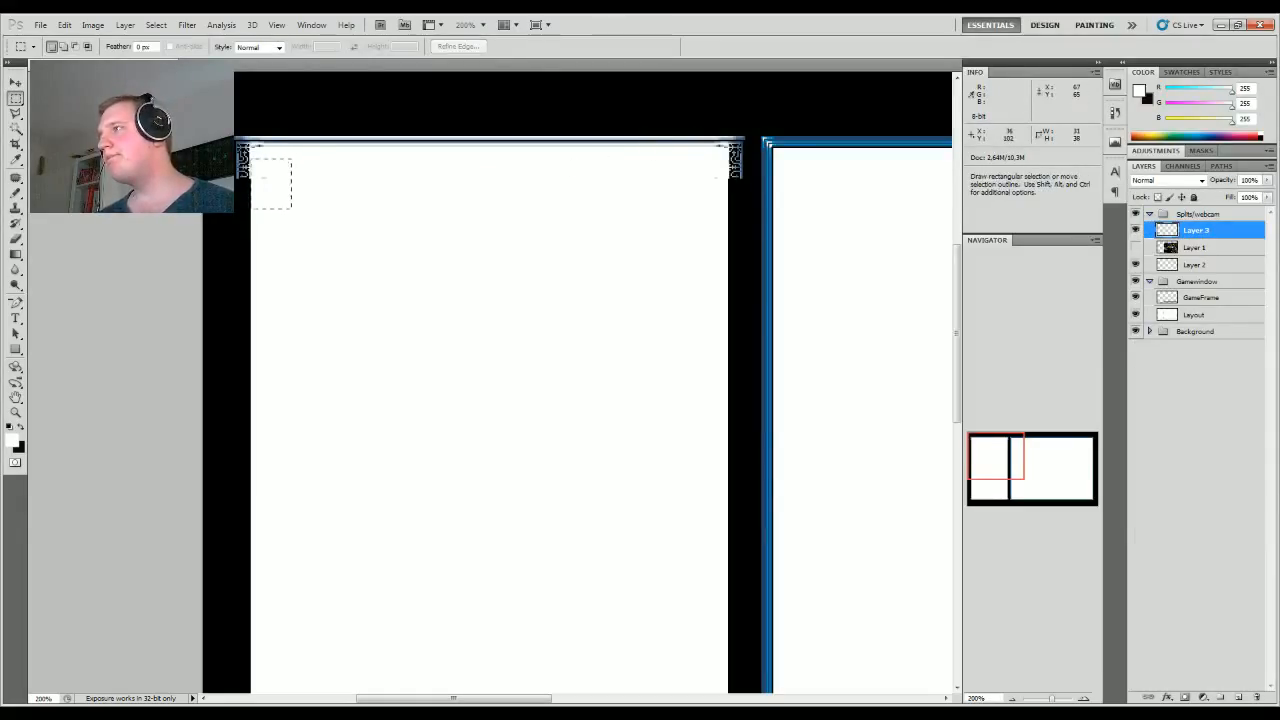
{"action": "left_click_drag", "start_coordinate": [291, 209], "coordinate": [291, 209]}
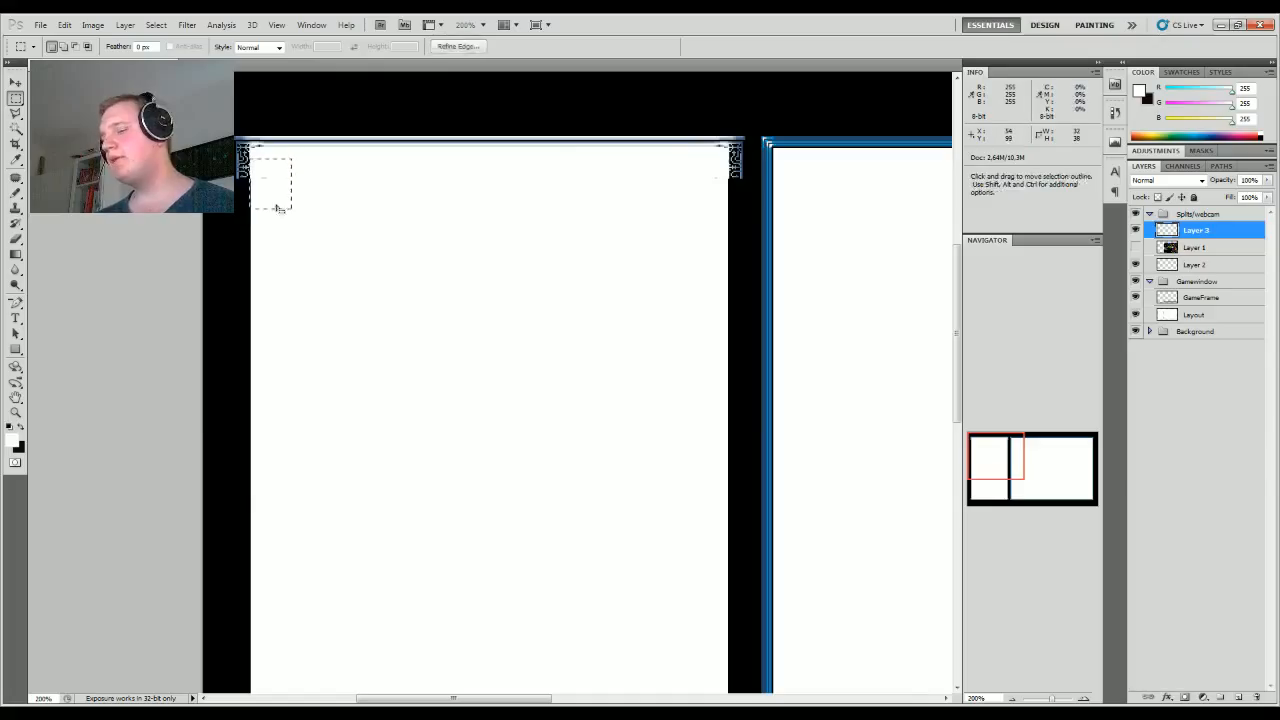
{"action": "left_click_drag", "start_coordinate": [705, 173], "coordinate": [727, 210]}
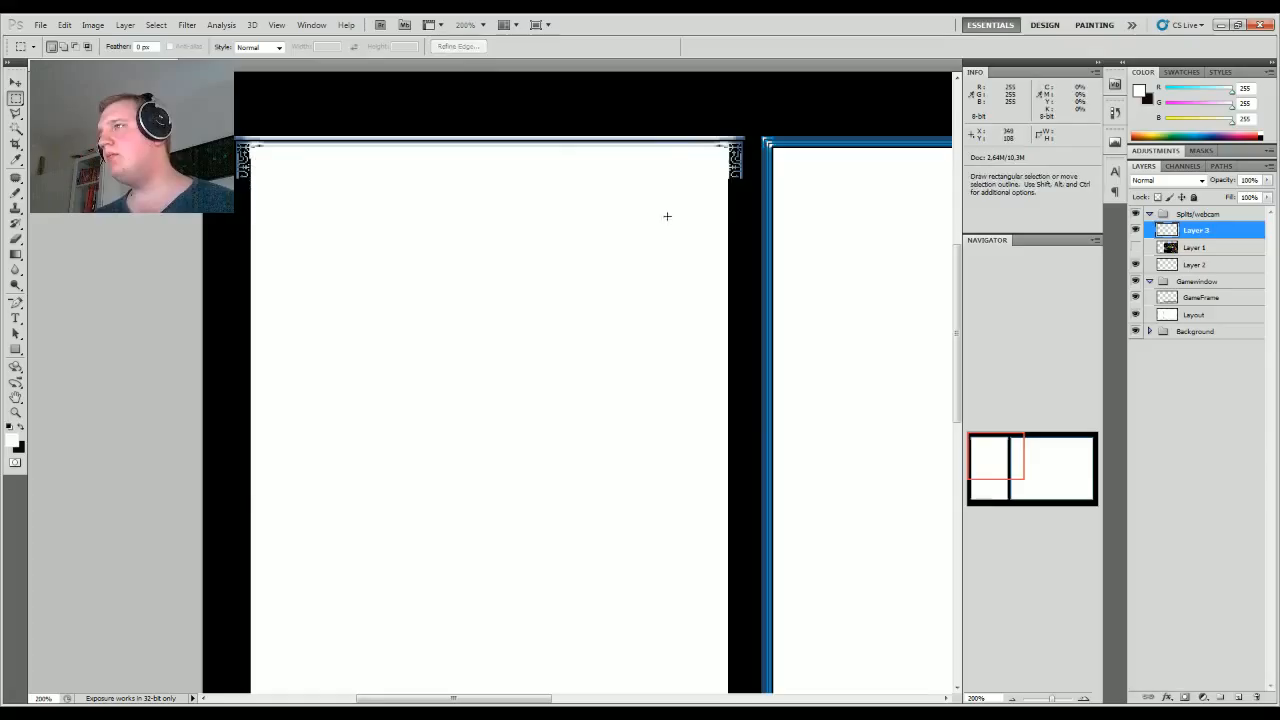
{"action": "key", "text": "ctrl"}
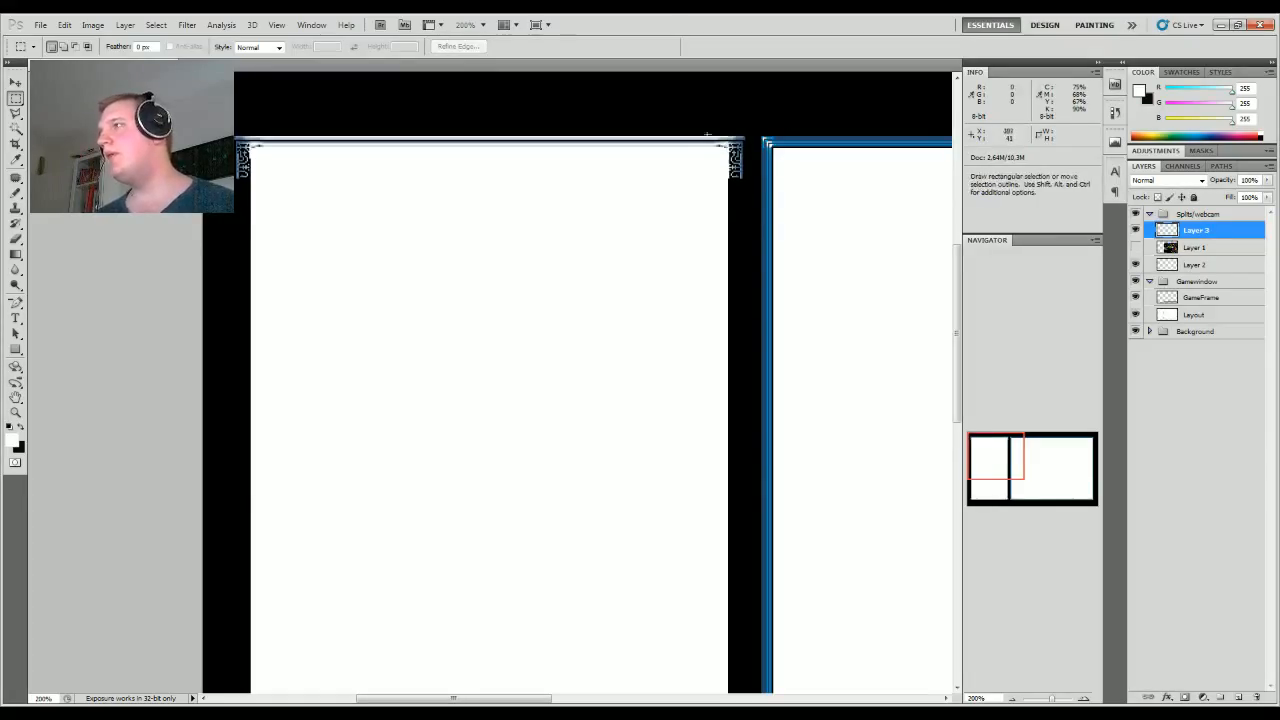
Step: Try to stretch the upper-left corner ornament down the narrow area's side with Free Transform
{"action": "left_click_drag", "start_coordinate": [230, 158], "coordinate": [253, 177]}
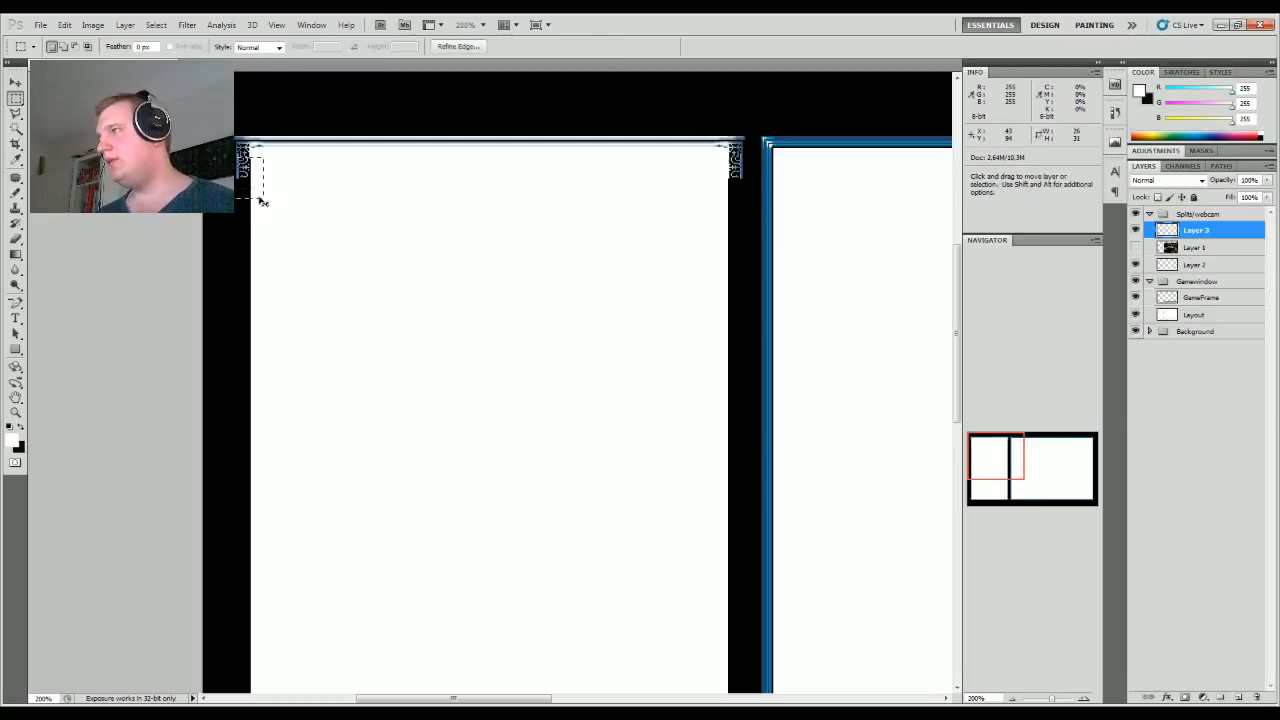
{"action": "key", "text": "ctrl+t"}
{"action": "left_click_drag", "start_coordinate": [248, 236], "coordinate": [247, 592]}
{"action": "key", "text": "Return"}
{"action": "scroll", "coordinate": [380, 543], "scroll_direction": "up", "scroll_amount": 3}
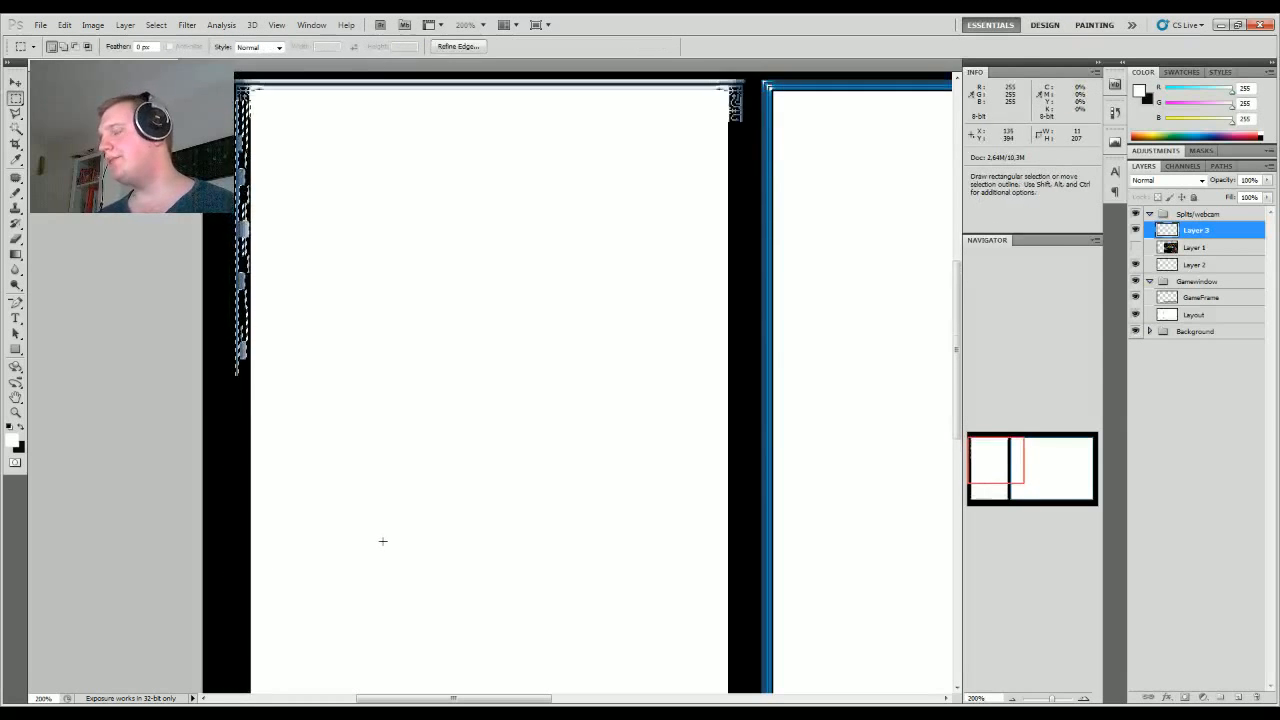
{"action": "key", "text": "ctrl+d"}
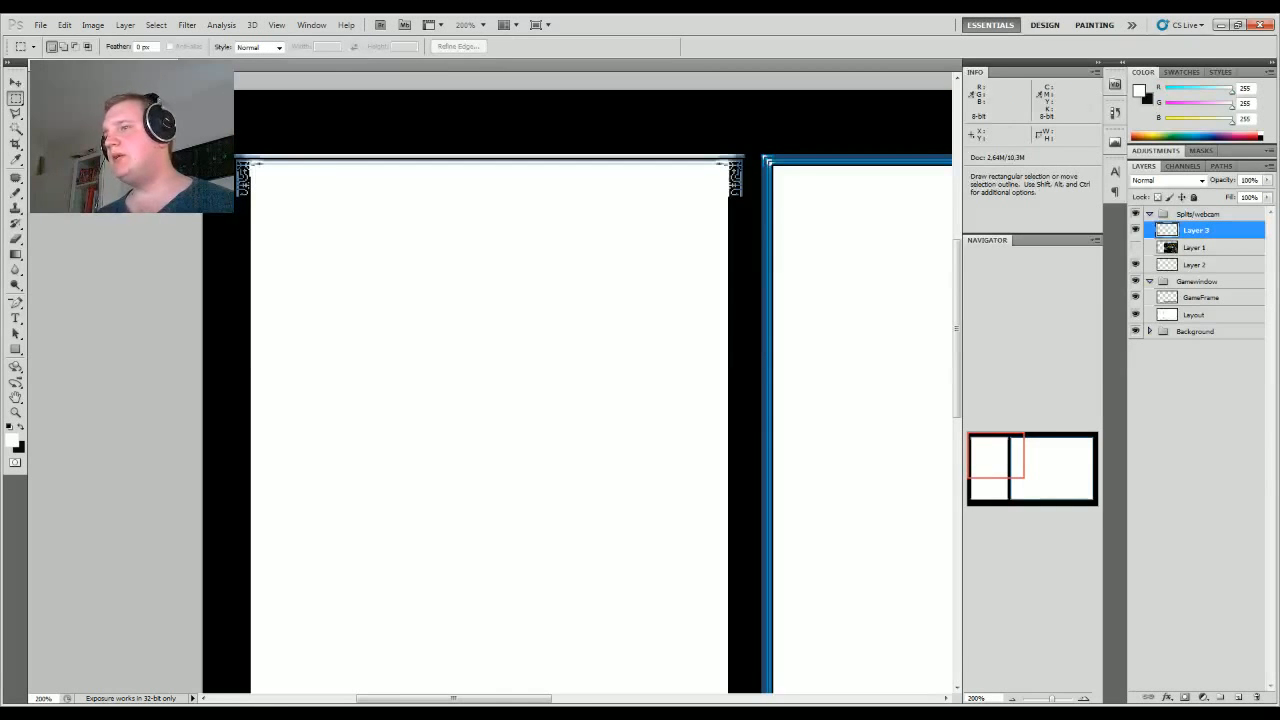
Step: Copy the lower ornament of both upper corner pieces onto a new layer and place it directly beneath the originals
{"action": "left_click", "coordinate": [1085, 700]}
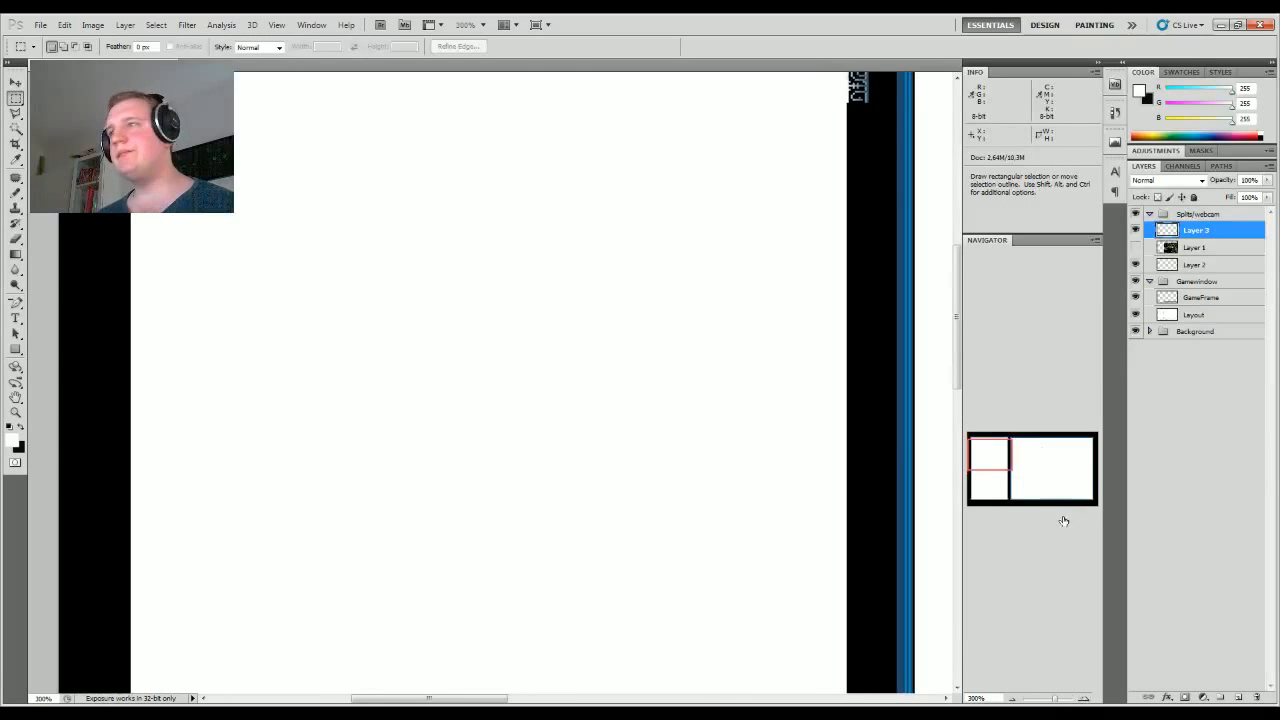
{"action": "left_click_drag", "start_coordinate": [1009, 464], "coordinate": [989, 439]}
{"action": "left_click_drag", "start_coordinate": [830, 186], "coordinate": [958, 347]}
{"action": "left_click_drag", "start_coordinate": [248, 347], "coordinate": [253, 347]}
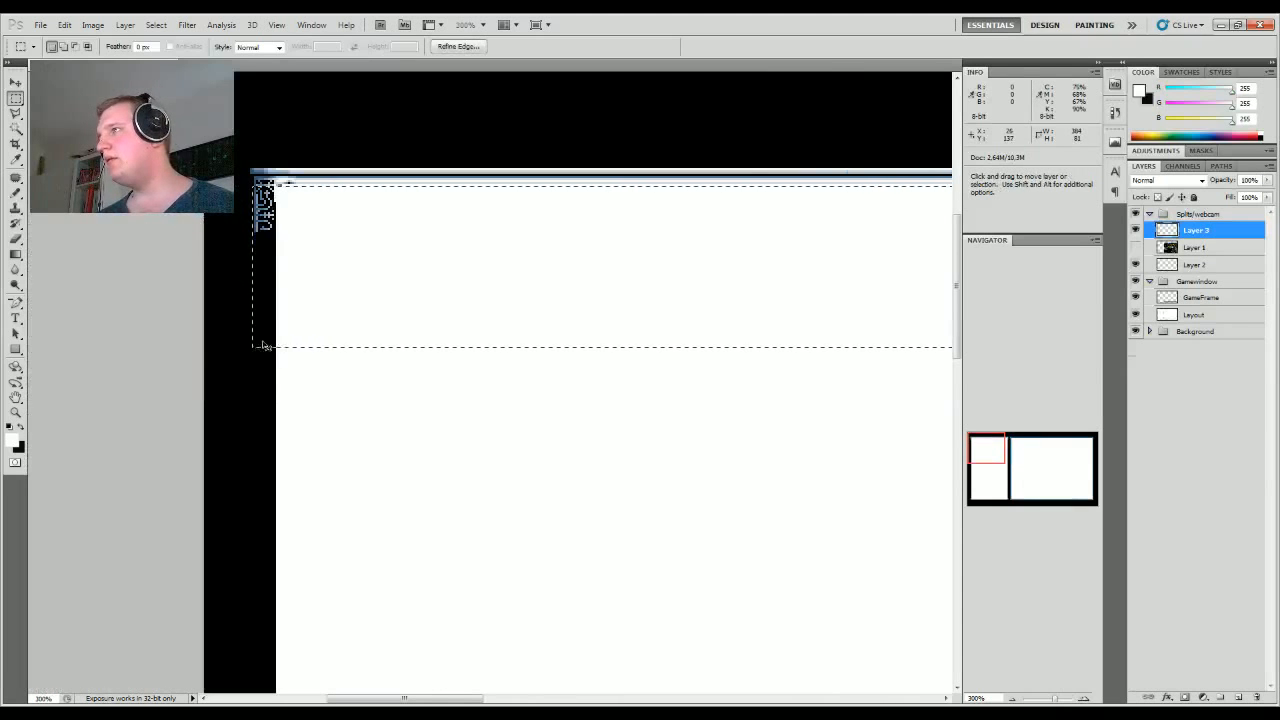
{"action": "key", "text": "ctrl+v"}
{"action": "left_click_drag", "start_coordinate": [271, 282], "coordinate": [270, 267]}
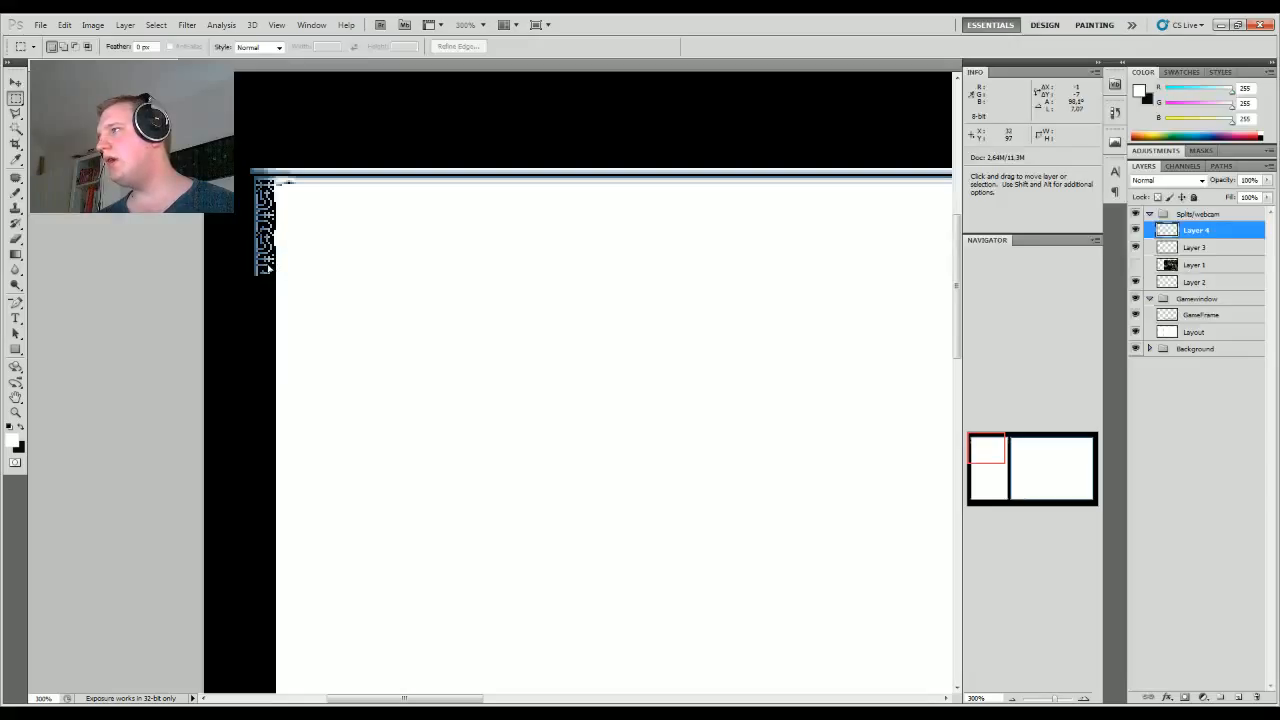
{"action": "left_click_drag", "start_coordinate": [267, 265], "coordinate": [268, 265]}
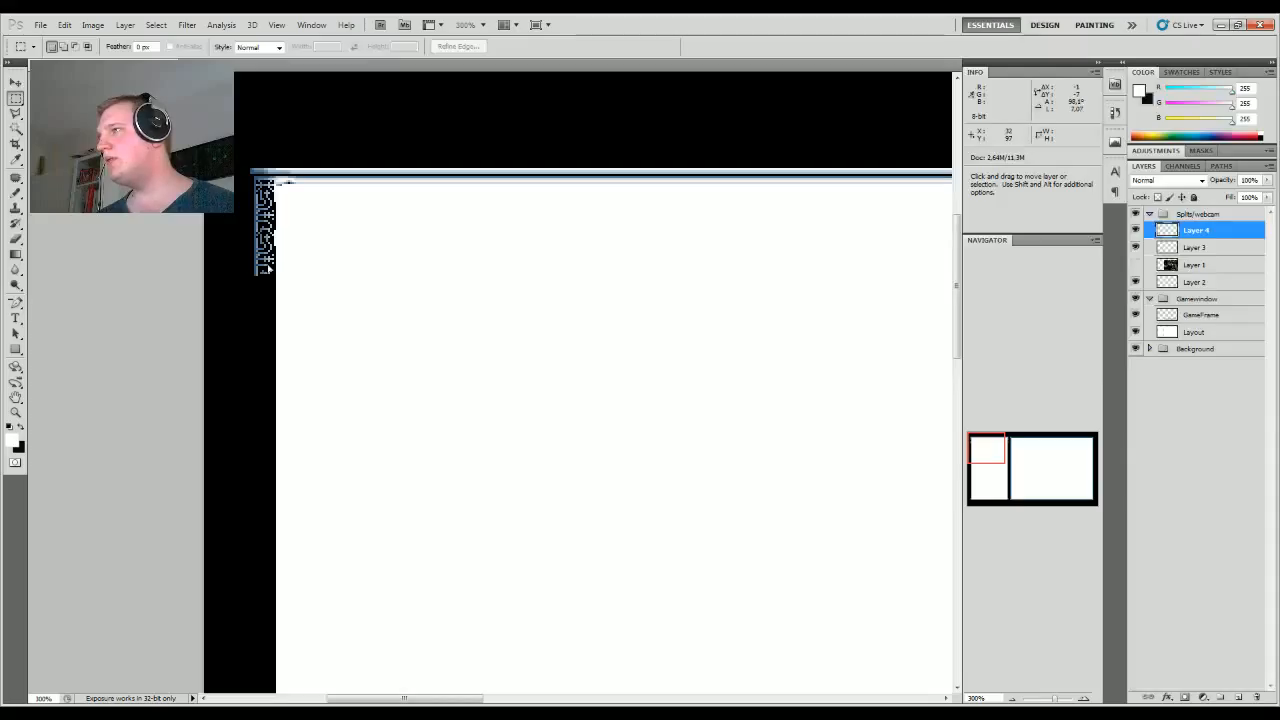
Step: Duplicate the side ornament layer twice, place each copy directly below the last, and merge the copies into Layer 4
{"action": "left_click_drag", "start_coordinate": [1198, 238], "coordinate": [1196, 358]}
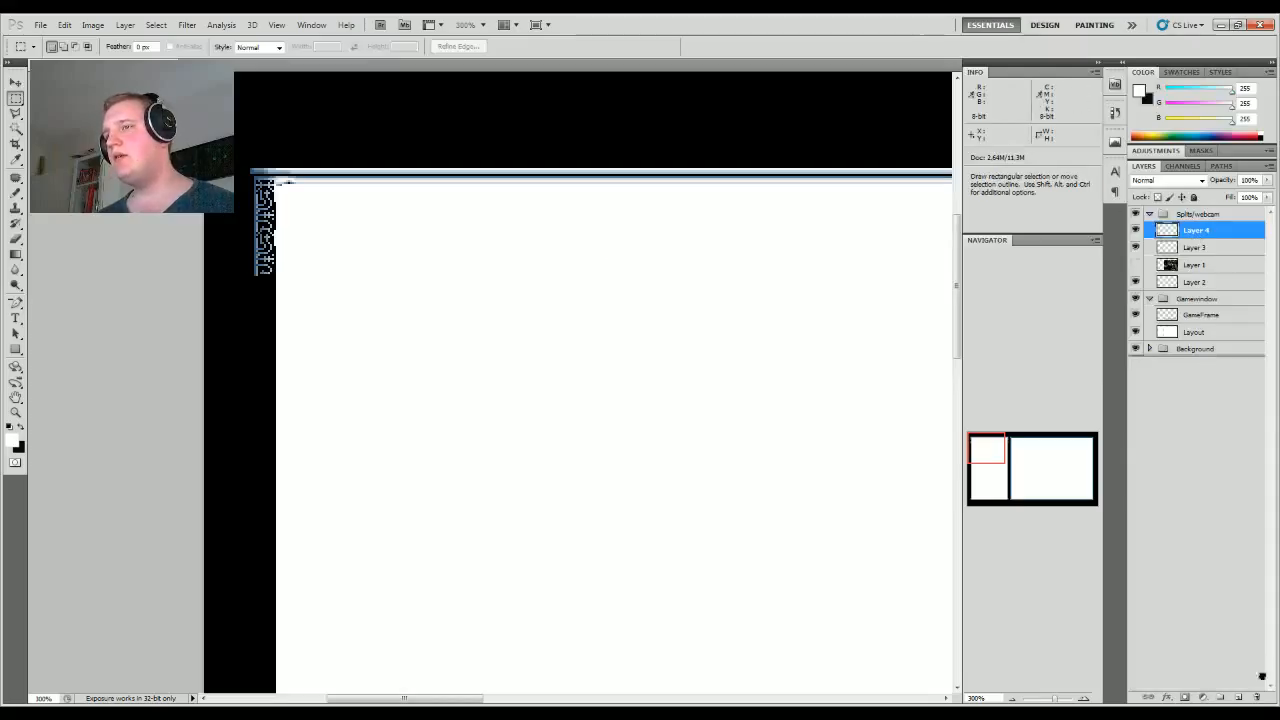
{"action": "left_click_drag", "start_coordinate": [1240, 698], "coordinate": [1240, 698]}
{"action": "left_click_drag", "start_coordinate": [379, 276], "coordinate": [386, 320]}
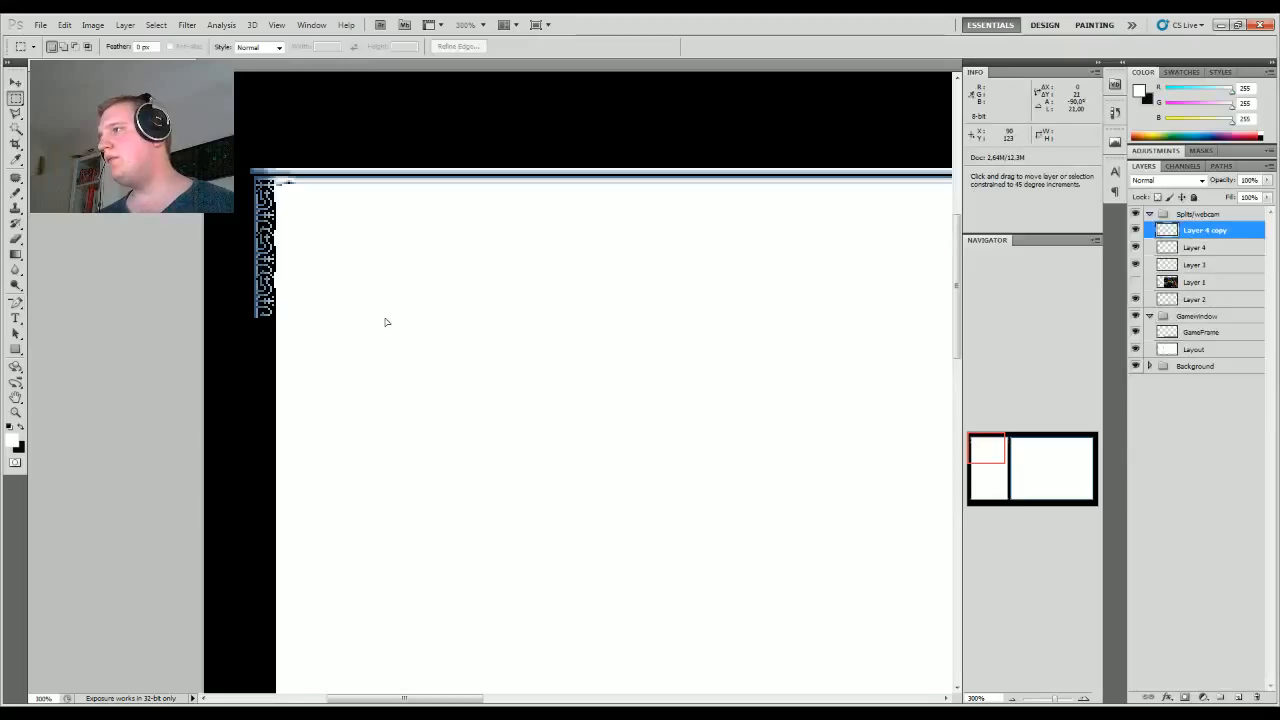
{"action": "key", "text": "m"}
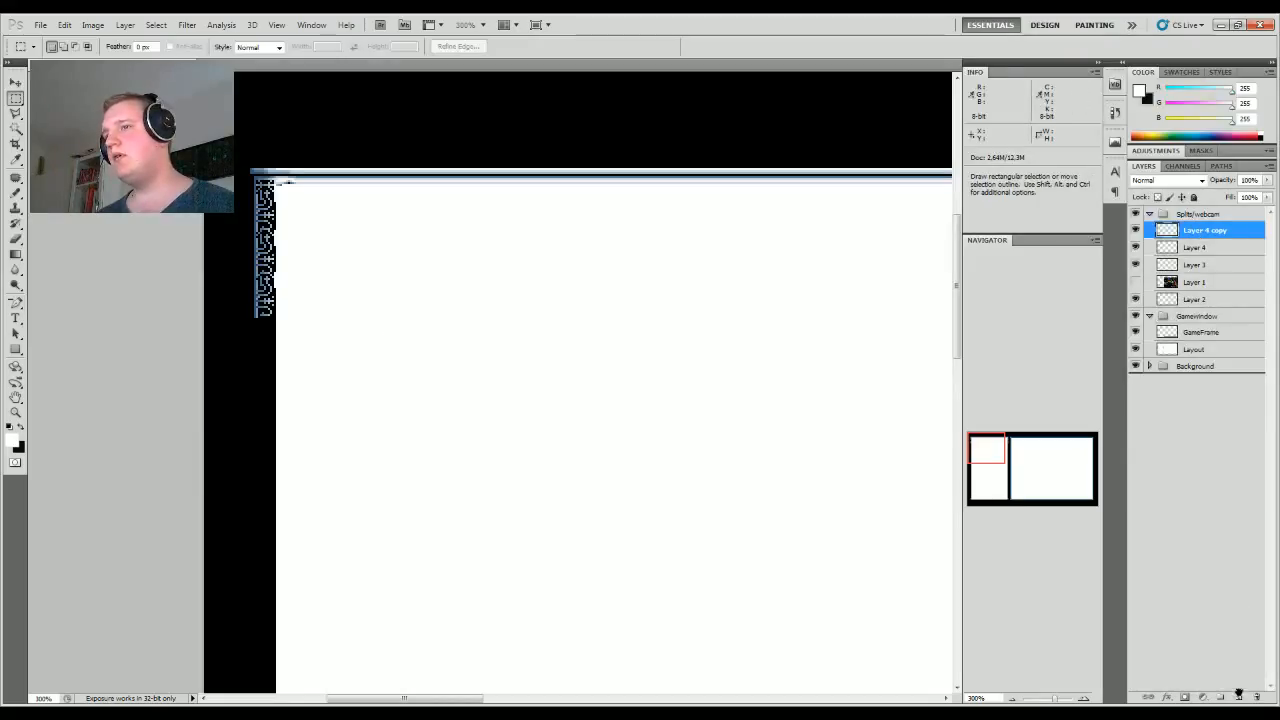
{"action": "left_click_drag", "start_coordinate": [1240, 695], "coordinate": [1240, 695]}
{"action": "left_click_drag", "start_coordinate": [290, 312], "coordinate": [302, 390]}
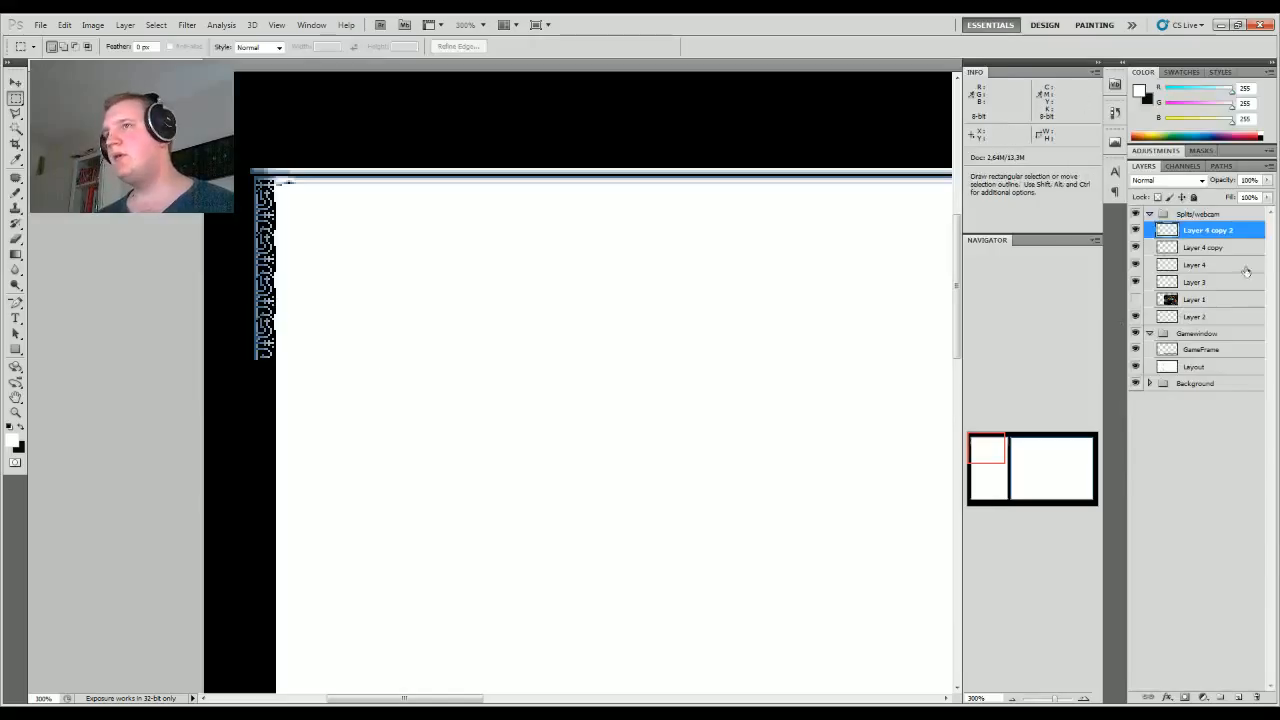
{"action": "right_click", "coordinate": [1226, 232]}
{"action": "left_click", "coordinate": [1222, 515]}
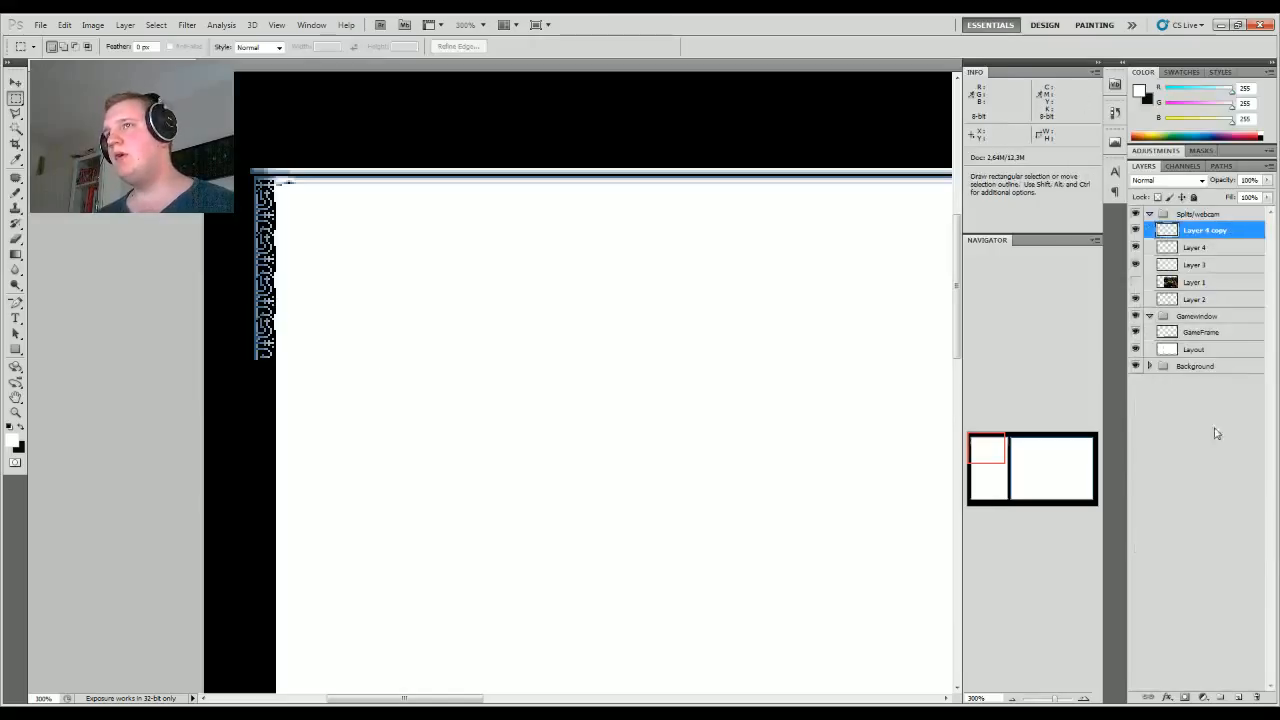
{"action": "right_click", "coordinate": [1207, 231]}
{"action": "left_click", "coordinate": [1190, 502]}
Step: Duplicate the merged side ornament twice, extend the borders downward with the copies, and merge the three layers
{"action": "left_click_drag", "start_coordinate": [1198, 234], "coordinate": [1237, 697]}
{"action": "left_click_drag", "start_coordinate": [520, 360], "coordinate": [519, 486]}
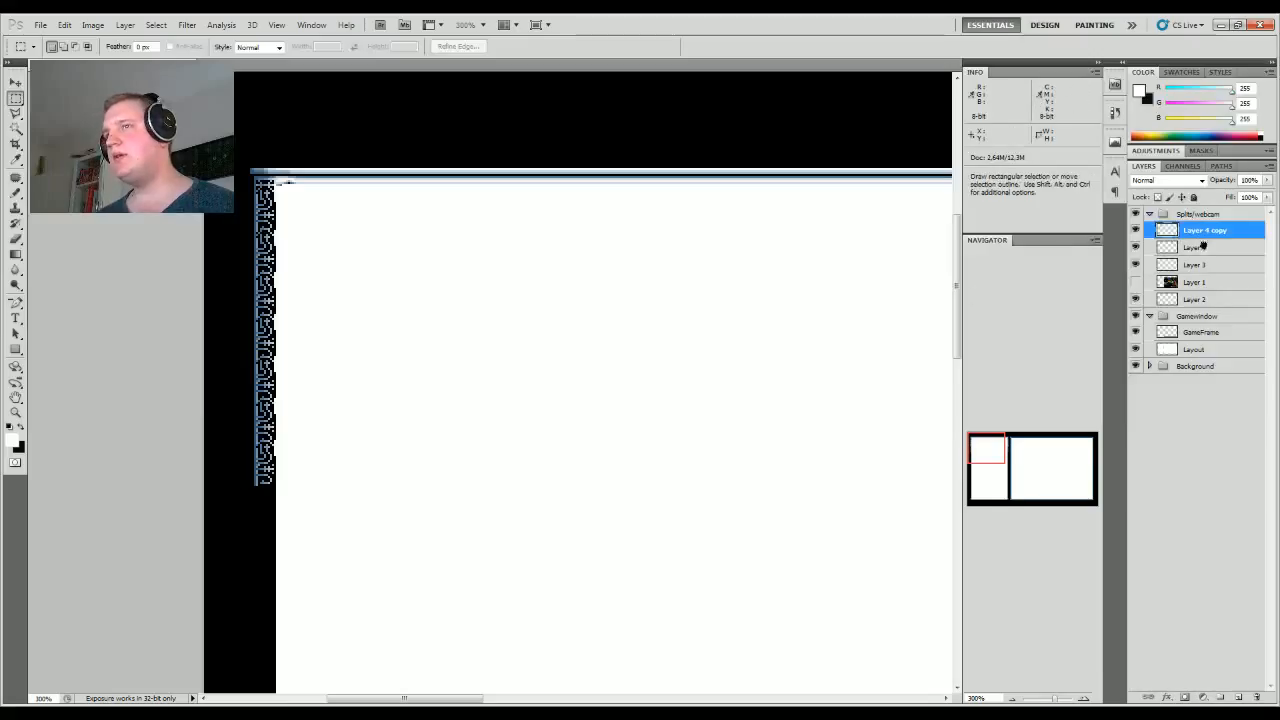
{"action": "left_click_drag", "start_coordinate": [430, 372], "coordinate": [440, 500]}
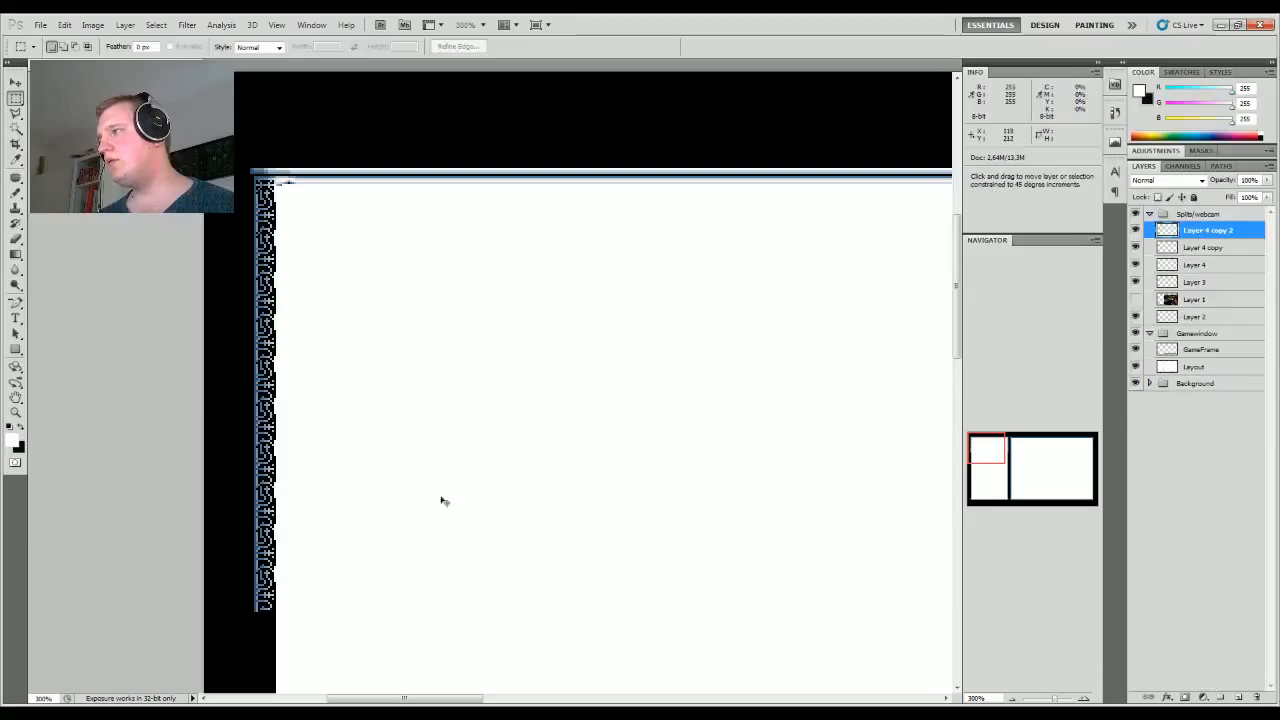
{"action": "left_click", "coordinate": [1212, 264], "text": "shift"}
{"action": "right_click", "coordinate": [1212, 264]}
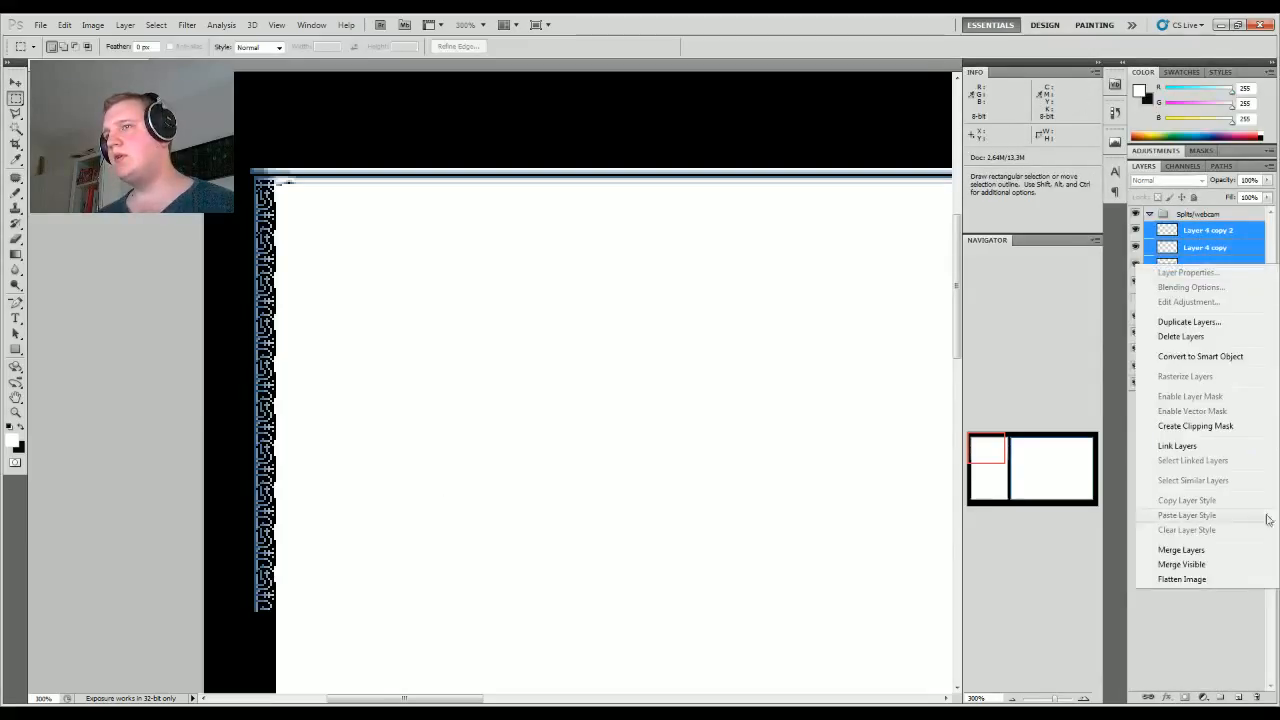
{"action": "left_click", "coordinate": [1228, 551]}
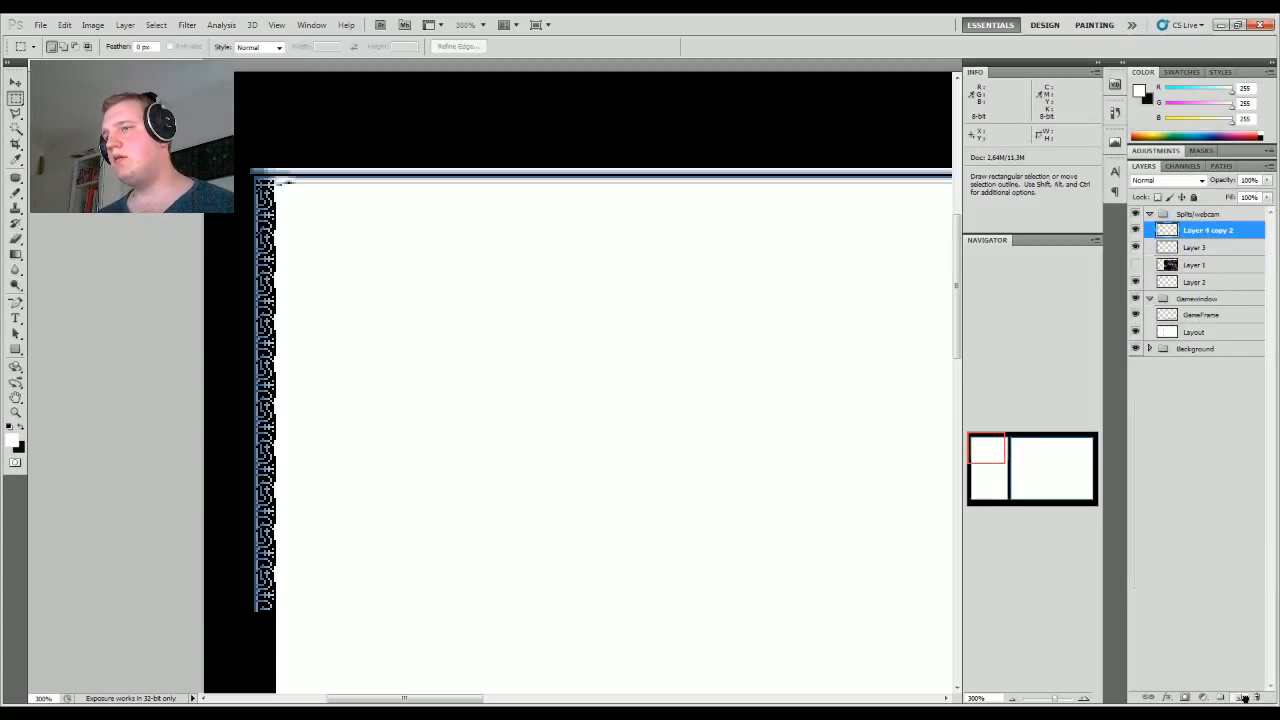
Step: Duplicate the long ornament strip twice and move the copies straight down until the side borders reach the narrow area's bottom corners
{"action": "left_click_drag", "start_coordinate": [1244, 698], "coordinate": [1241, 698]}
{"action": "left_click_drag", "start_coordinate": [992, 448], "coordinate": [989, 461]}
{"action": "left_click_drag", "start_coordinate": [250, 317], "coordinate": [211, 366]}
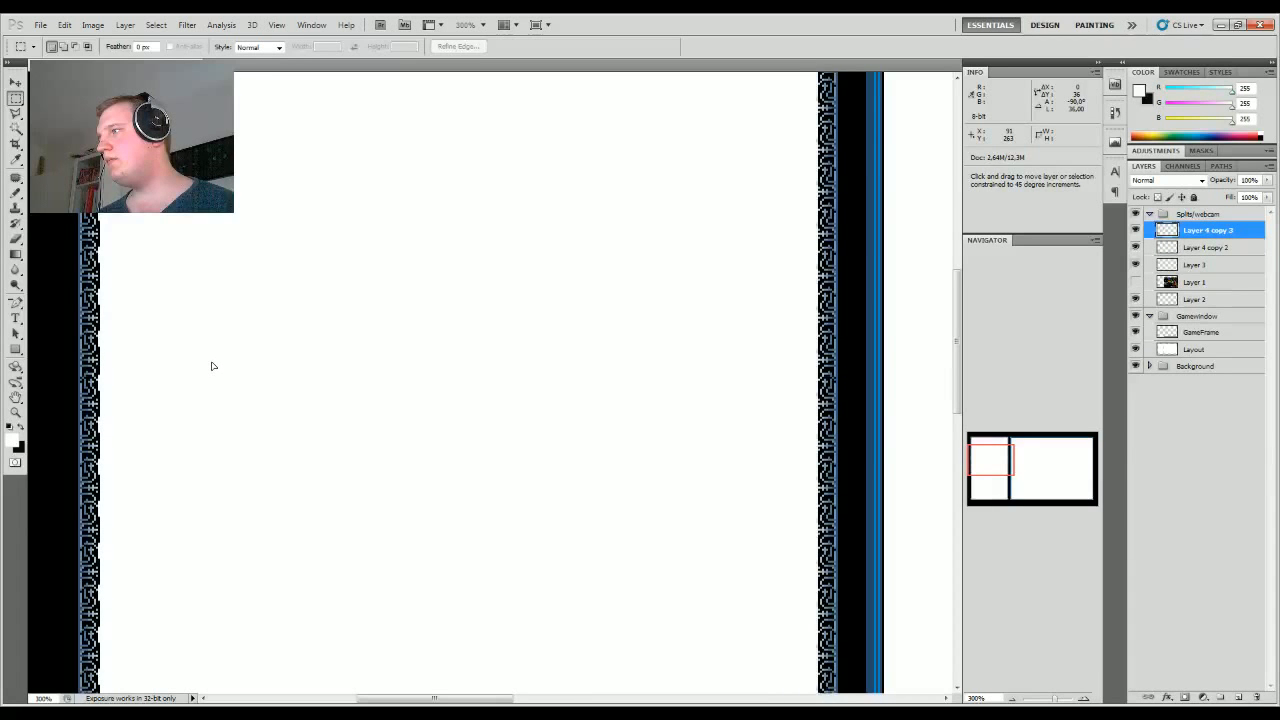
{"action": "left_click_drag", "start_coordinate": [1006, 457], "coordinate": [1009, 488]}
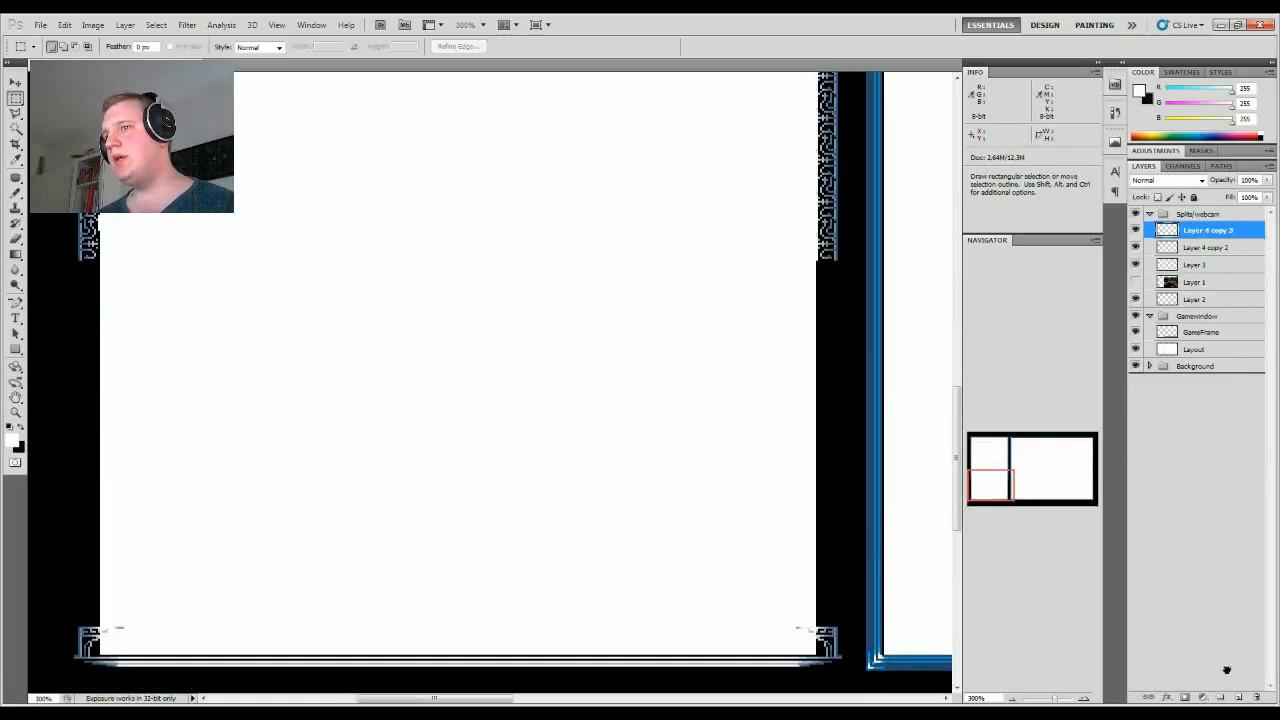
{"action": "left_click_drag", "start_coordinate": [1227, 669], "coordinate": [1238, 697]}
{"action": "left_click_drag", "start_coordinate": [654, 189], "coordinate": [627, 336]}
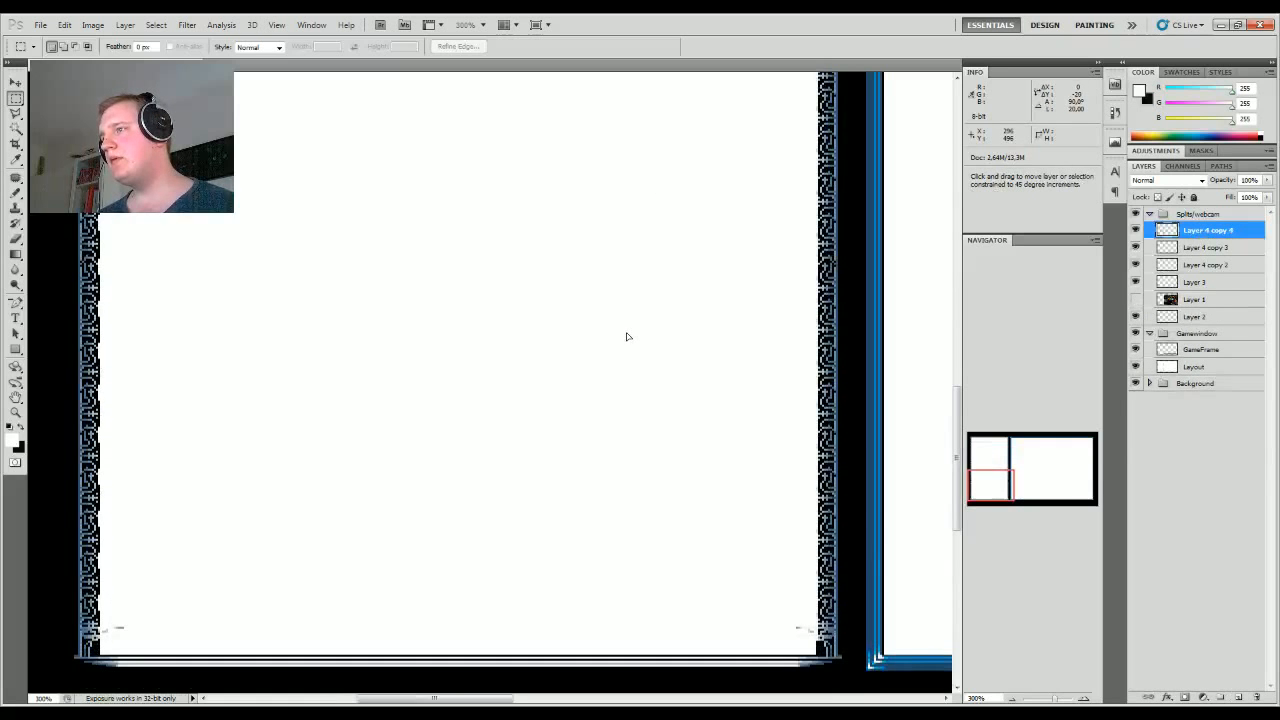
Step: Delete the surplus ornament ends that overlap the narrow frame's bottom corners and bottom edge
{"action": "left_click_drag", "start_coordinate": [57, 682], "coordinate": [902, 623]}
{"action": "key", "text": "Delete"}
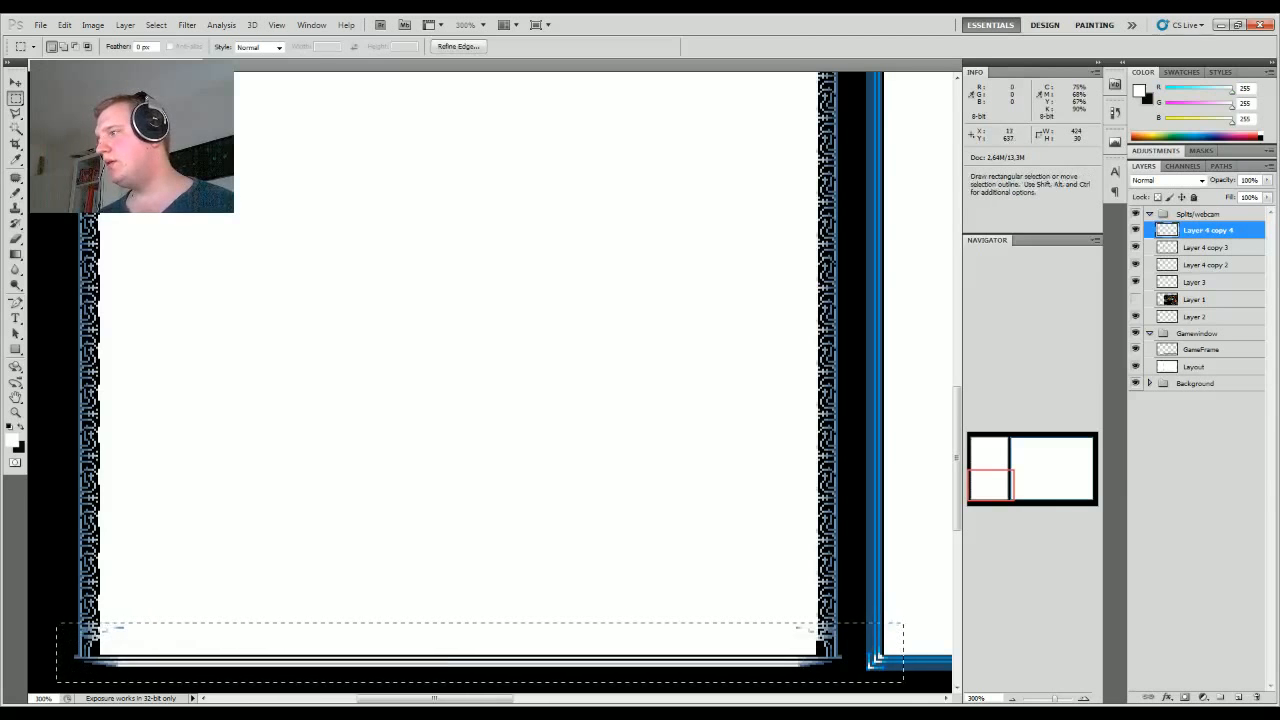
{"action": "left_click_drag", "start_coordinate": [49, 601], "coordinate": [848, 630]}
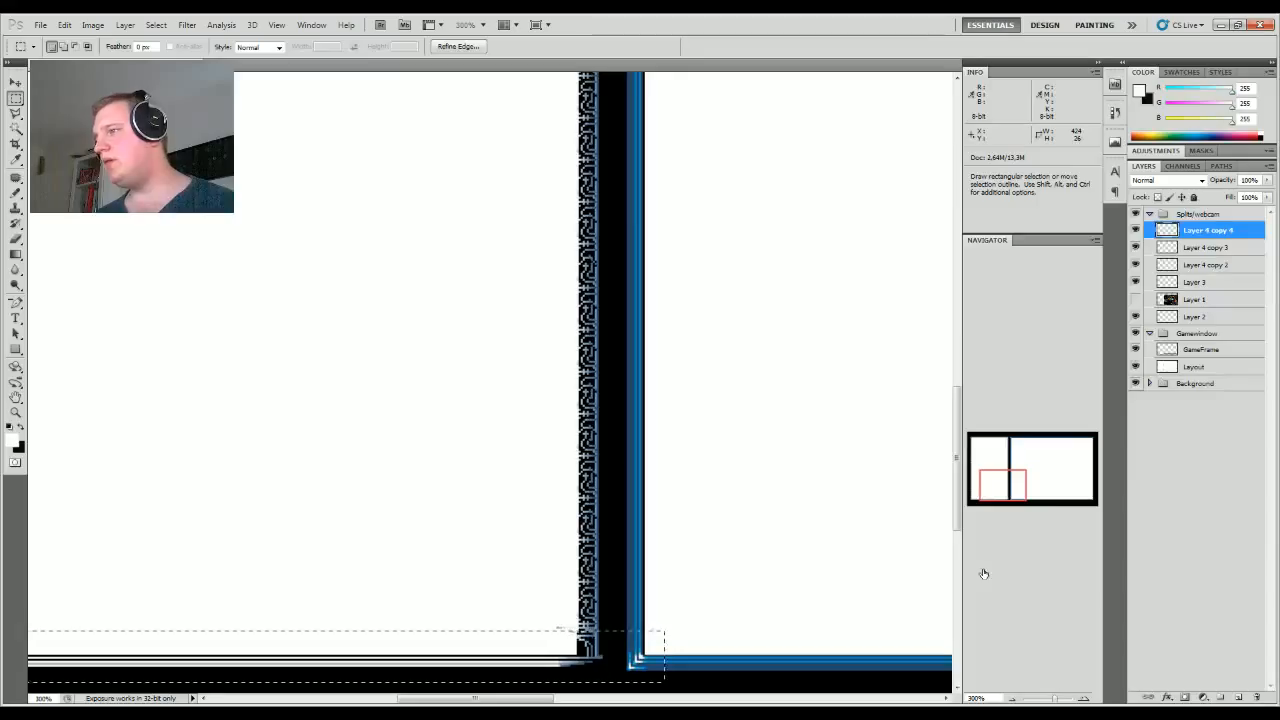
{"action": "left_click", "coordinate": [714, 494]}
{"action": "left_click_drag", "start_coordinate": [1041, 489], "coordinate": [1008, 490]}
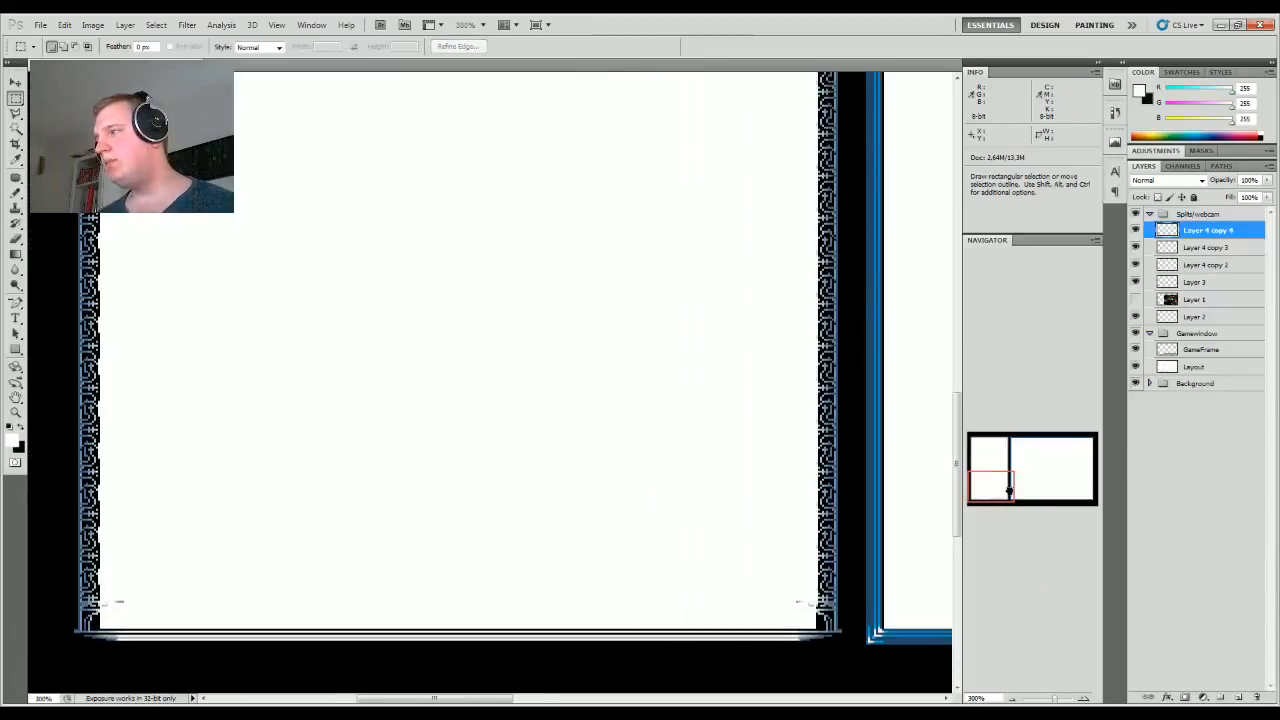
Step: Merge the three ornament copies with Layer 3 and clear the stray pixels inside the narrow frame's bottom corners
{"action": "left_click", "coordinate": [1195, 283], "text": "shift"}
{"action": "right_click", "coordinate": [1195, 283]}
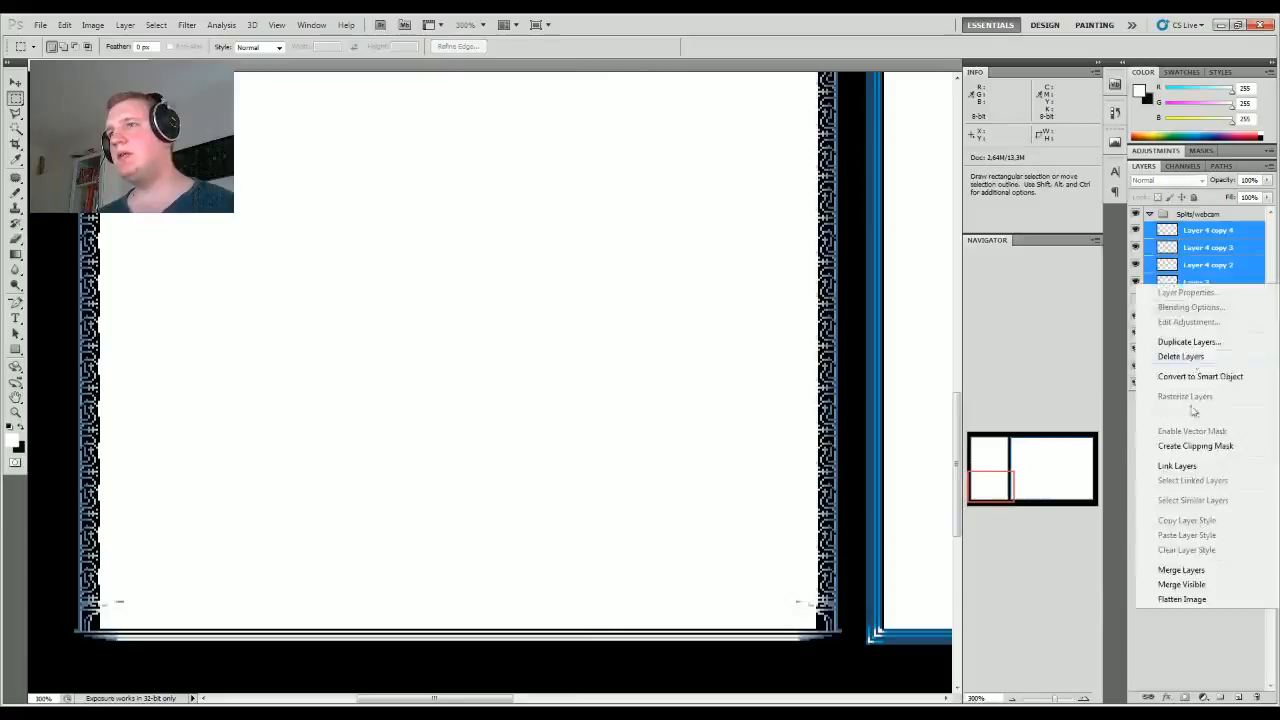
{"action": "left_click", "coordinate": [1196, 570]}
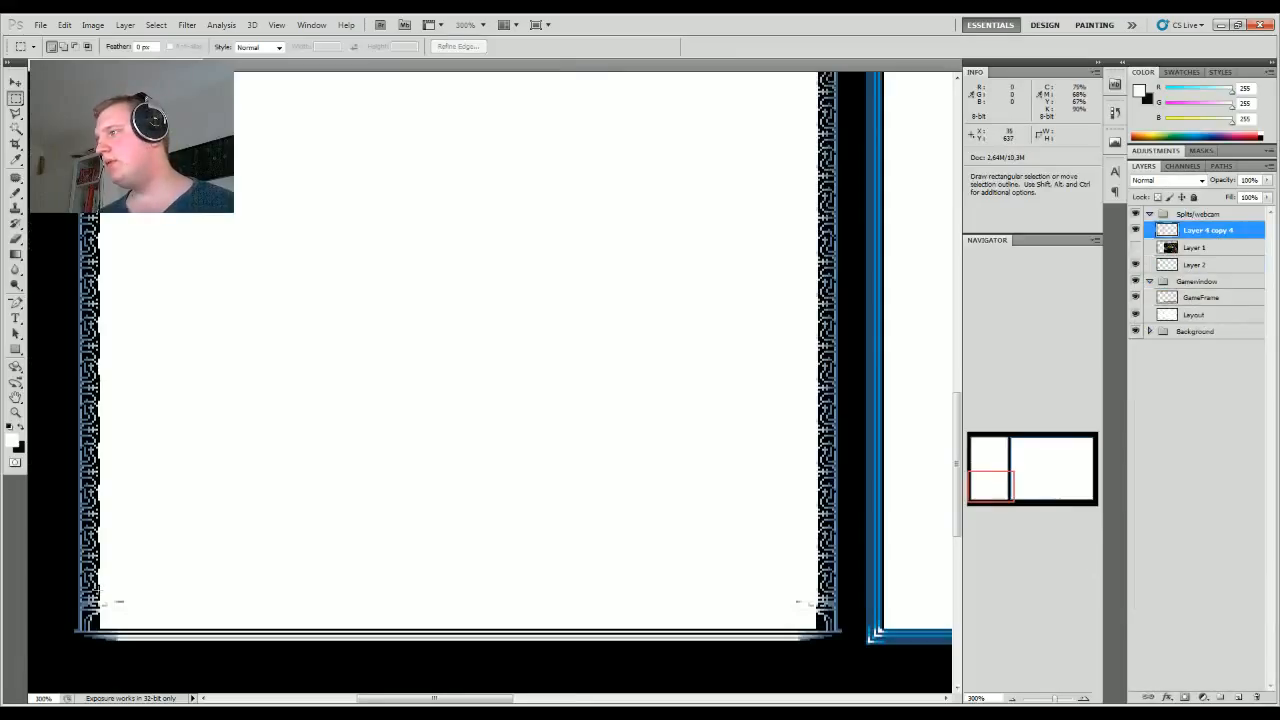
{"action": "left_click_drag", "start_coordinate": [98, 591], "coordinate": [816, 618]}
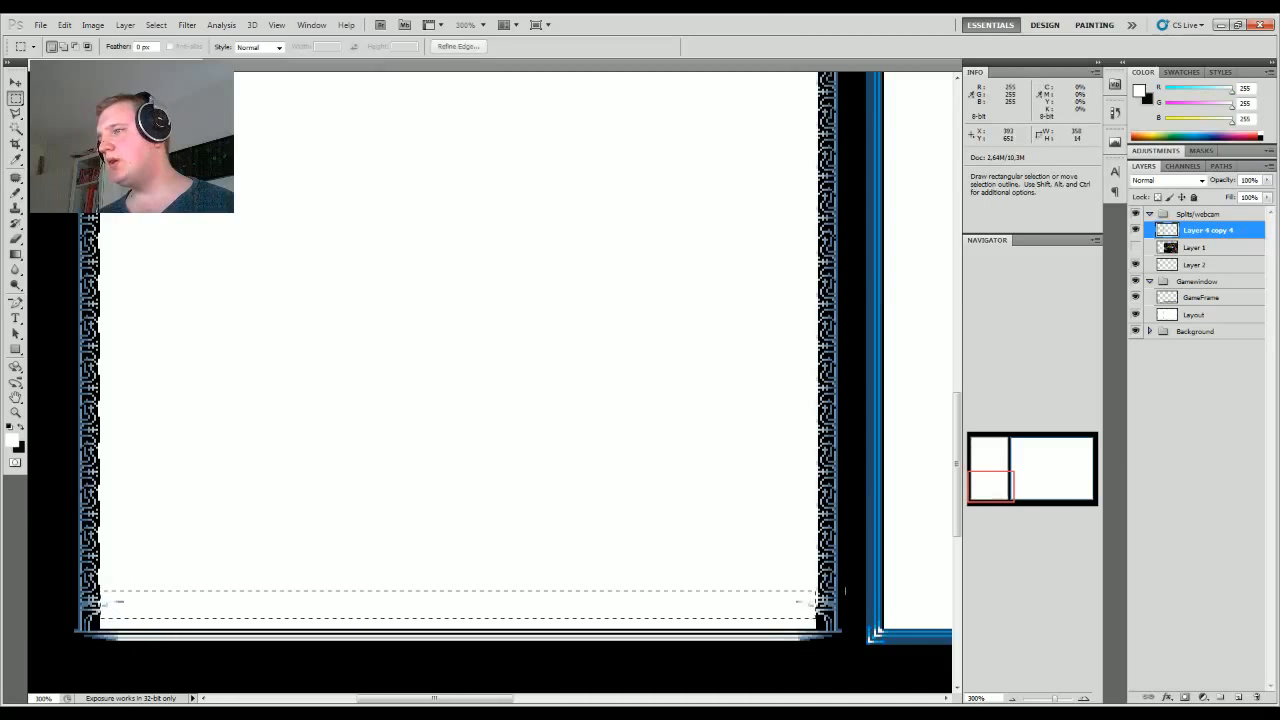
{"action": "left_click", "coordinate": [142, 556]}
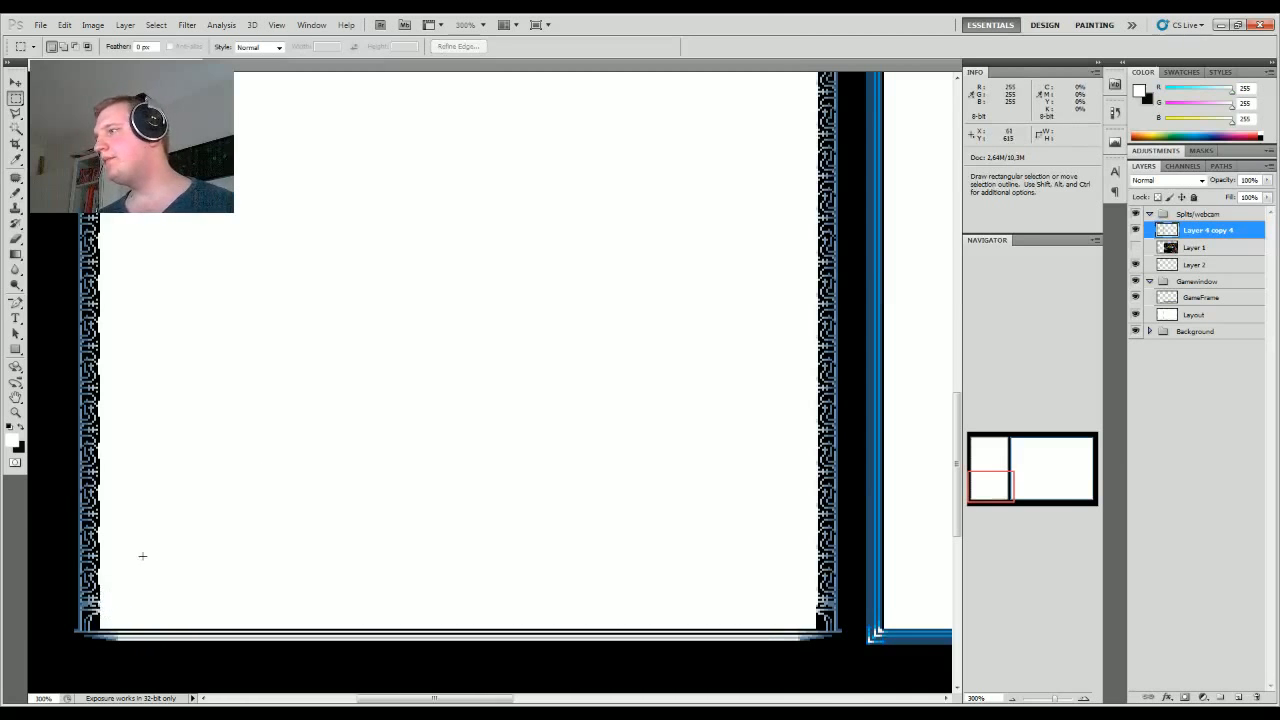
Step: Hide the white Layout layer so the narrow frame's inner edges show against black
{"action": "left_click_drag", "start_coordinate": [981, 488], "coordinate": [980, 416]}
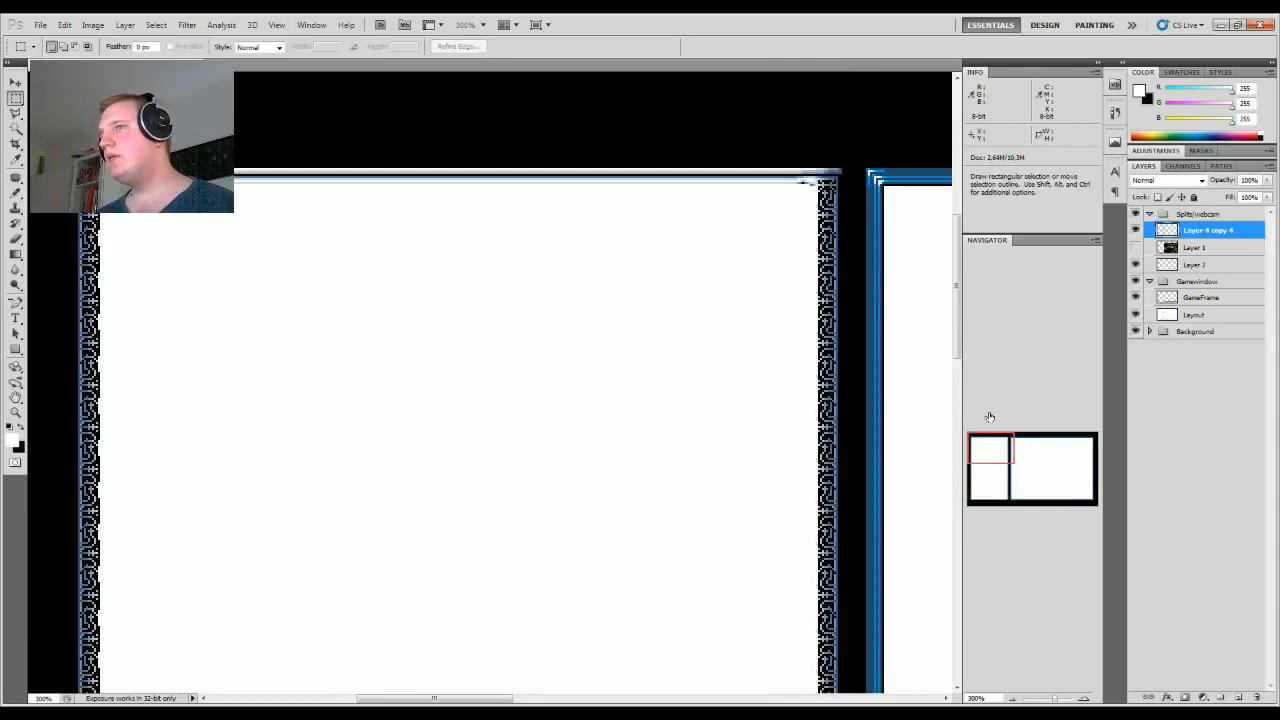
{"action": "left_click", "coordinate": [1136, 314]}
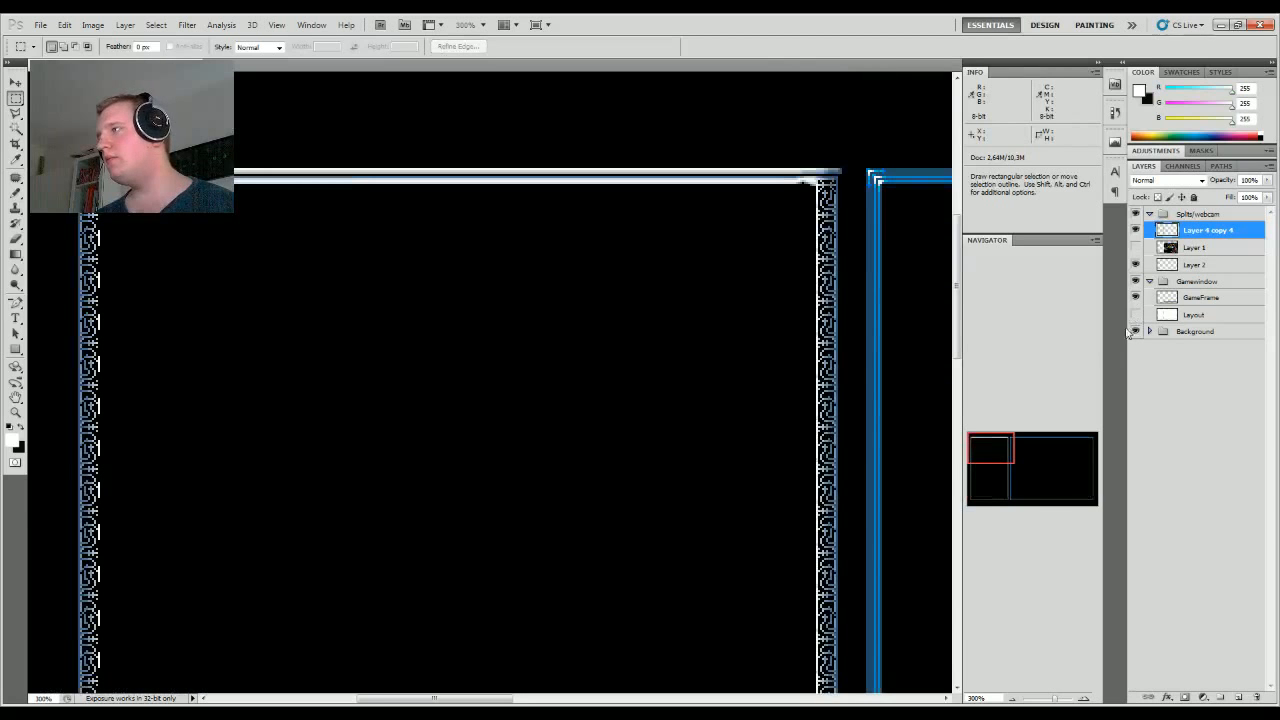
{"action": "mouse_move", "coordinate": [1001, 452]}
{"action": "left_mouse_down"}
{"action": "mouse_move", "coordinate": [988, 500]}
{"action": "mouse_move", "coordinate": [984, 456]}
{"action": "left_mouse_up"}
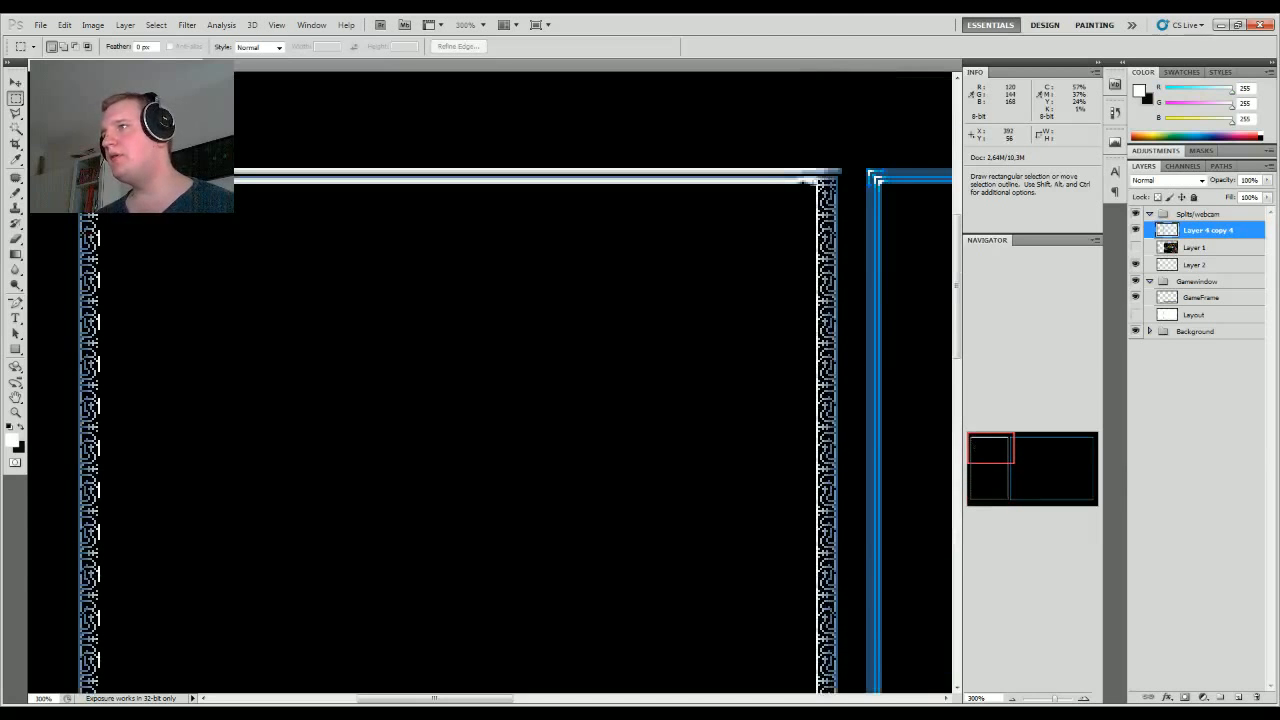
{"action": "left_click_drag", "start_coordinate": [806, 184], "coordinate": [819, 566]}
{"action": "left_click", "coordinate": [837, 560]}
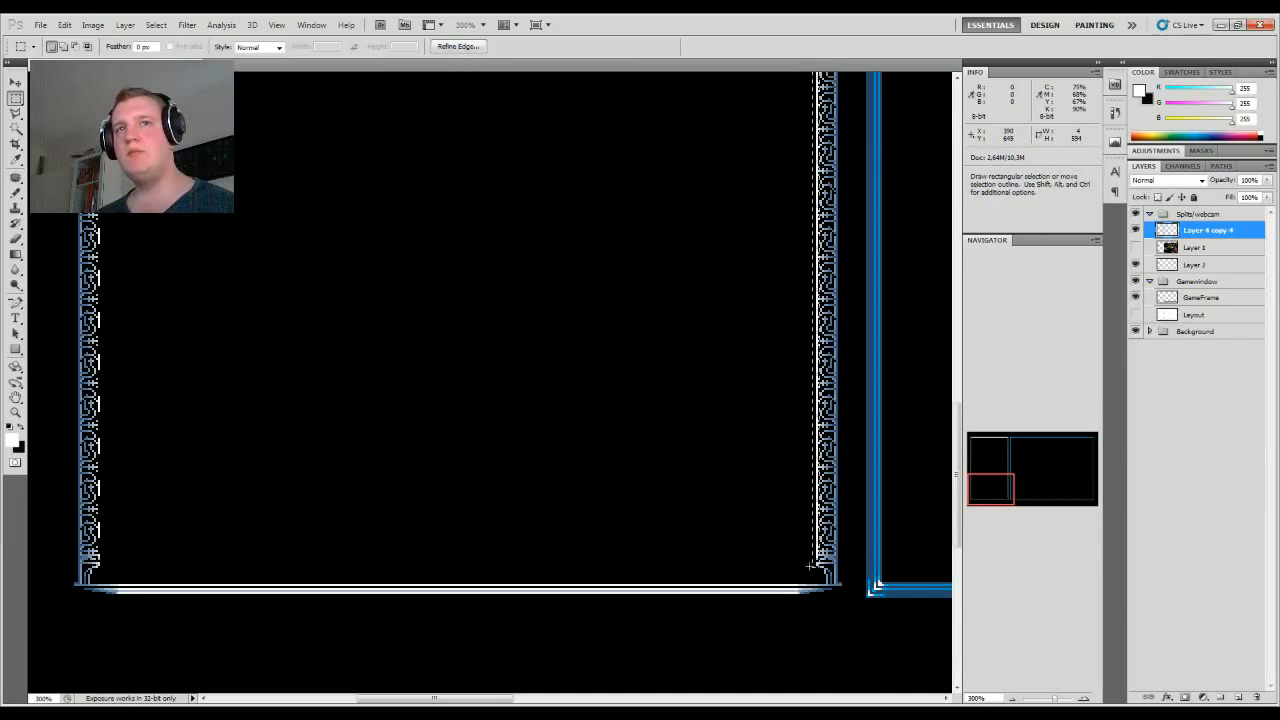
{"action": "scroll", "coordinate": [850, 556], "scroll_direction": "up", "scroll_amount": 10}
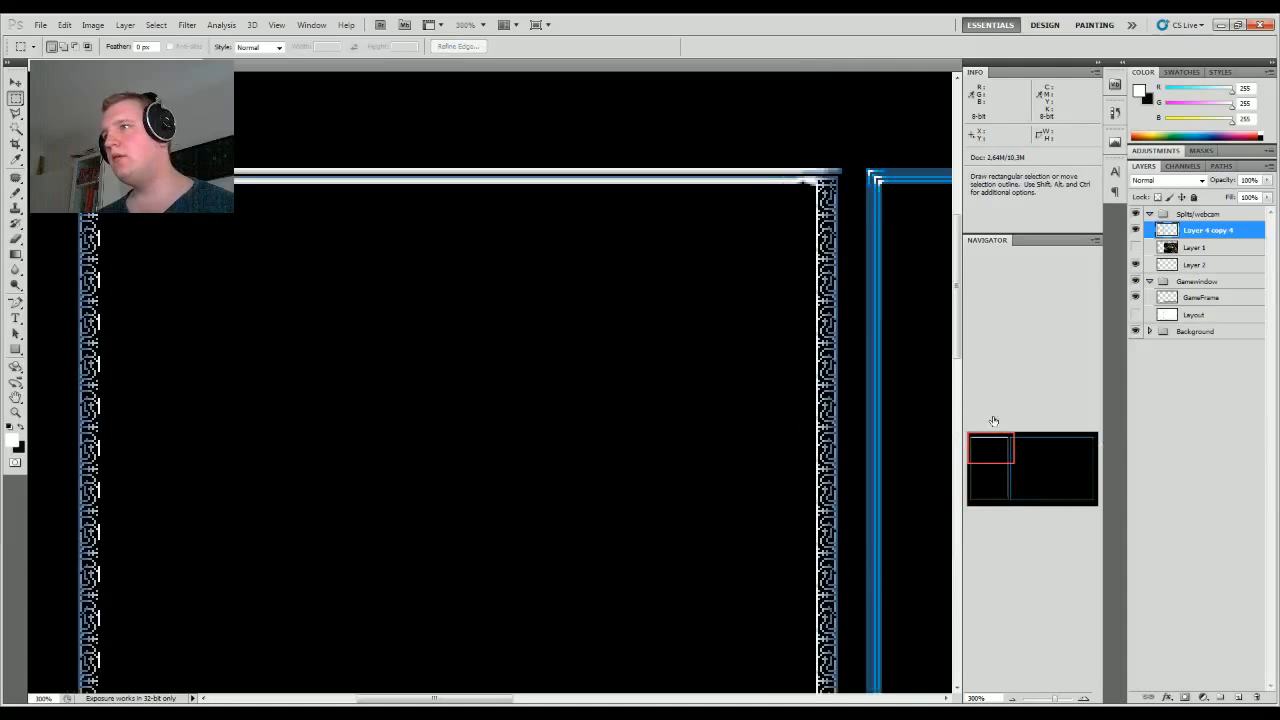
Step: Copy the area between the side borders' inner edges onto a new layer and merge it down into Layer 4 copy 4
{"action": "left_click_drag", "start_coordinate": [818, 182], "coordinate": [96, 578]}
{"action": "key", "text": "ctrl+c"}
{"action": "key", "text": "ctrl+v"}
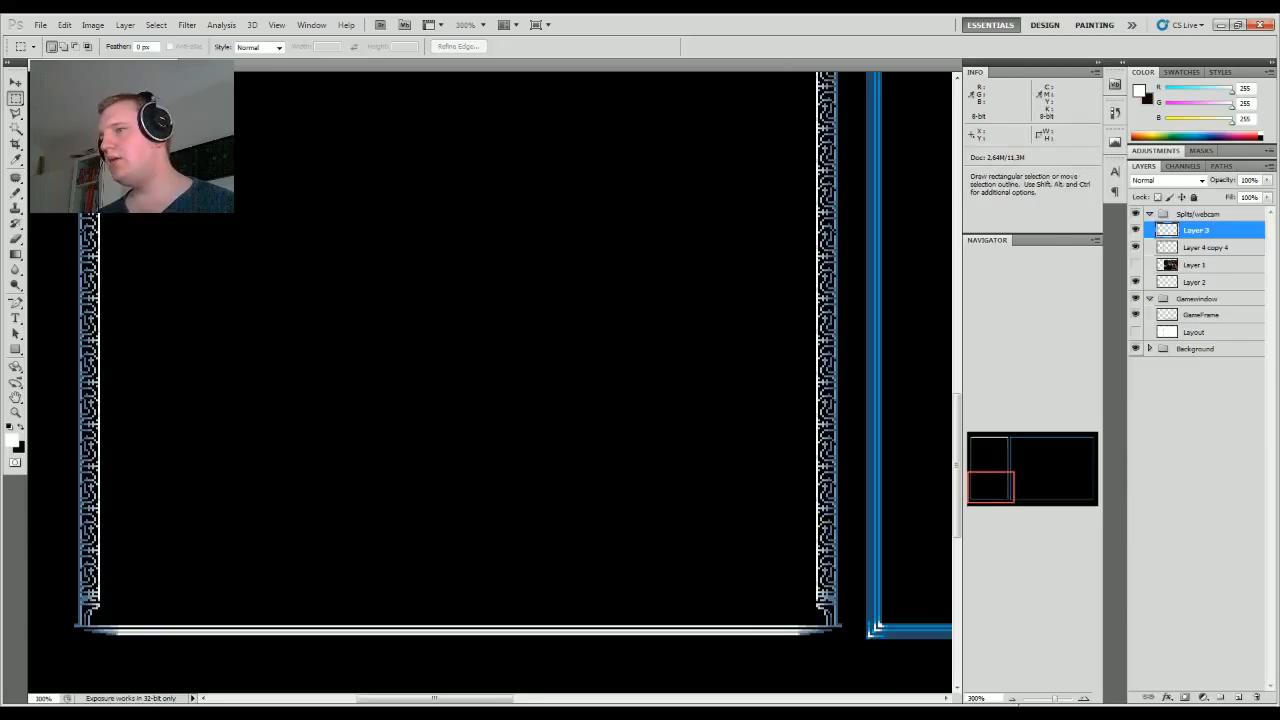
{"action": "left_click", "coordinate": [1011, 699]}
{"action": "left_click", "coordinate": [1011, 699]}
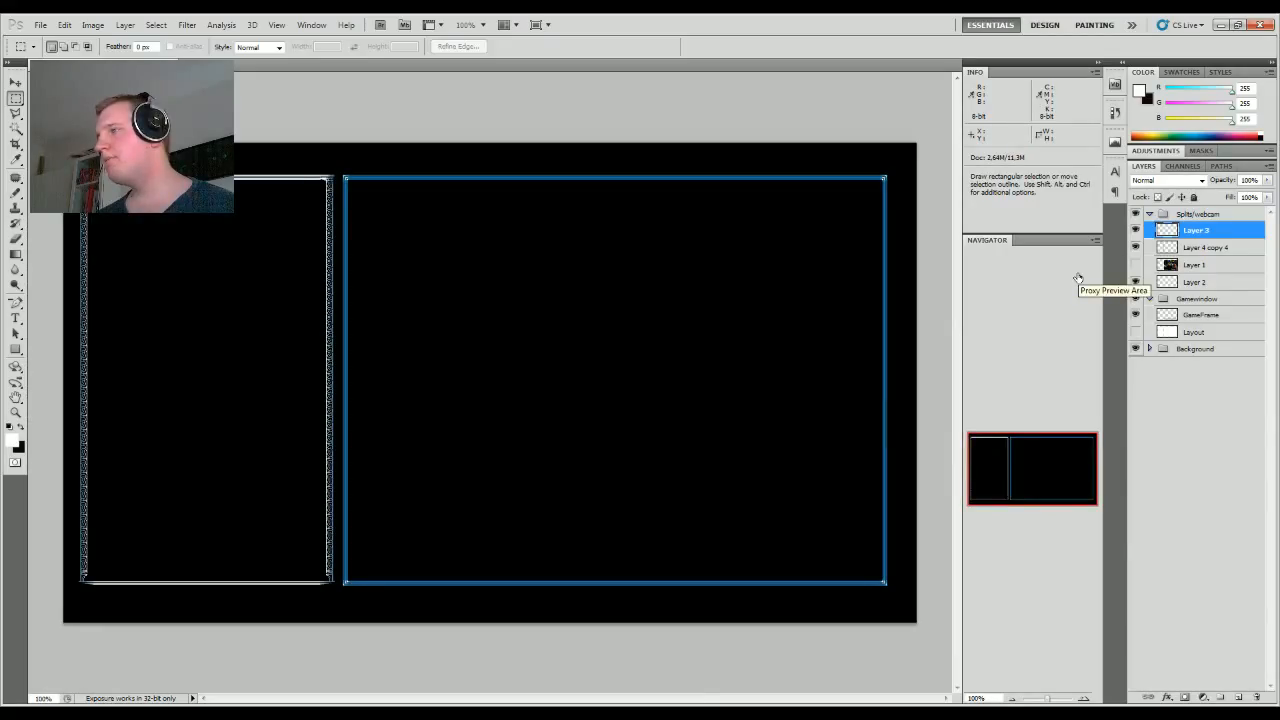
{"action": "right_click", "coordinate": [1213, 231]}
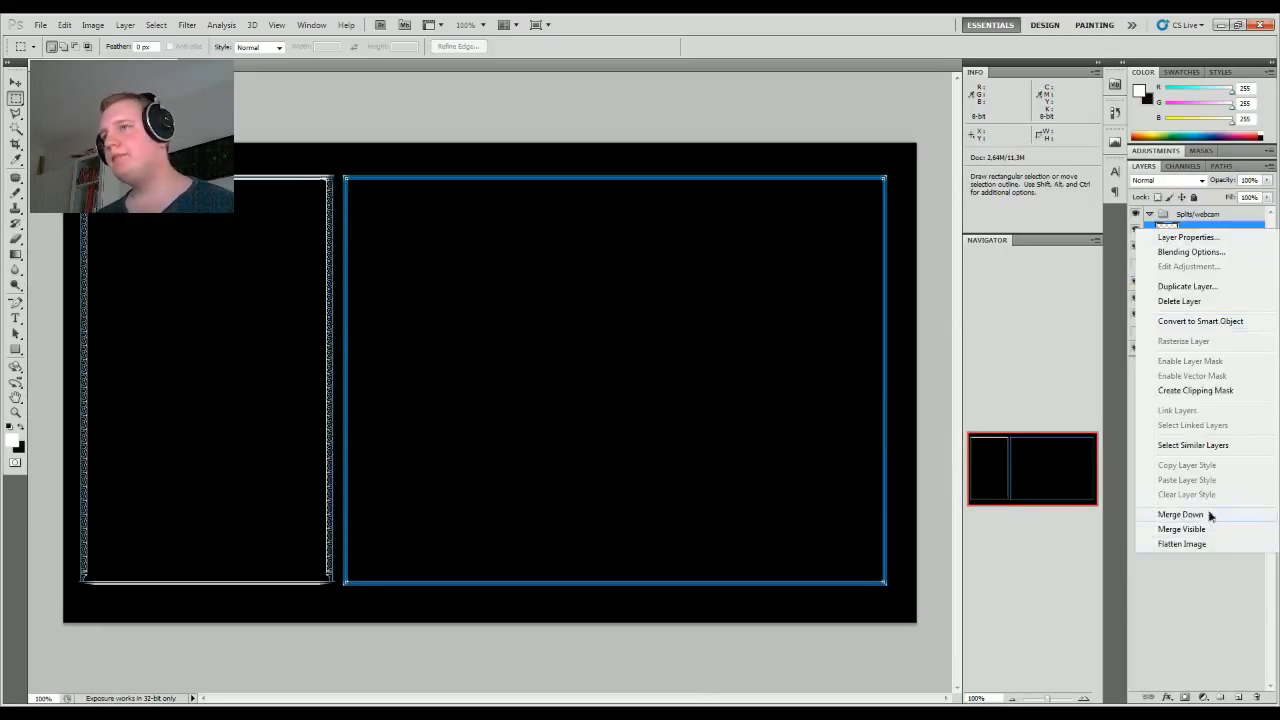
{"action": "left_click", "coordinate": [1209, 514]}
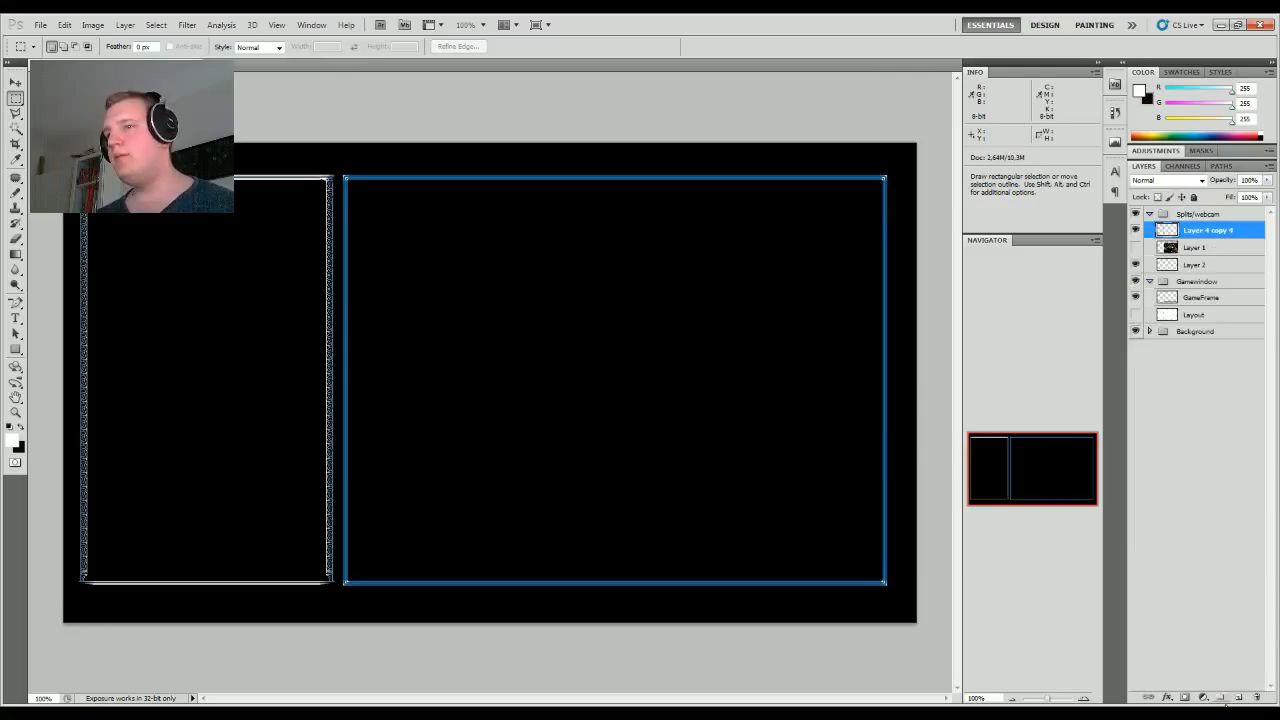
Step: Check the merged frame by hiding and reshowing its layer, and add an empty layer above it
{"action": "left_click", "coordinate": [1135, 230]}
{"action": "left_click", "coordinate": [1134, 231]}
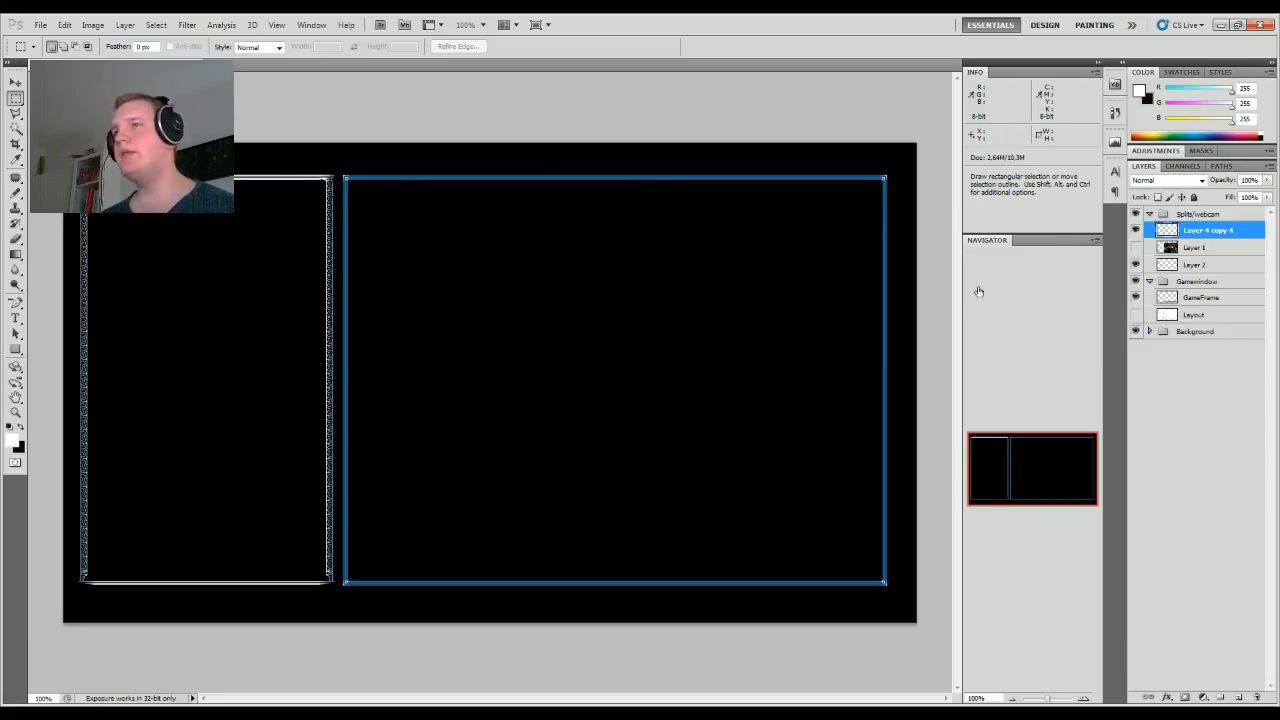
{"action": "left_click", "coordinate": [1238, 697]}
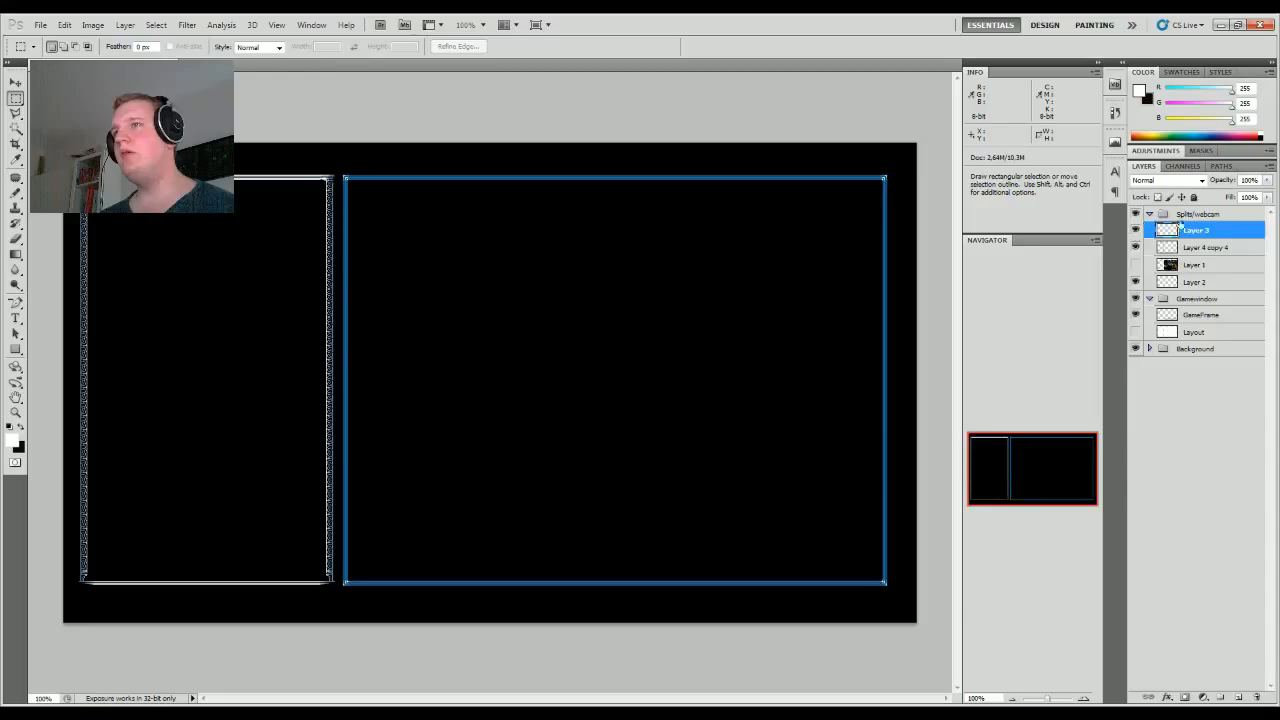
Step: Open the name of the merged frame layer, Layer 4 copy 4, for editing
{"action": "double_click", "coordinate": [1245, 248]}
{"action": "left_click", "coordinate": [1092, 220]}
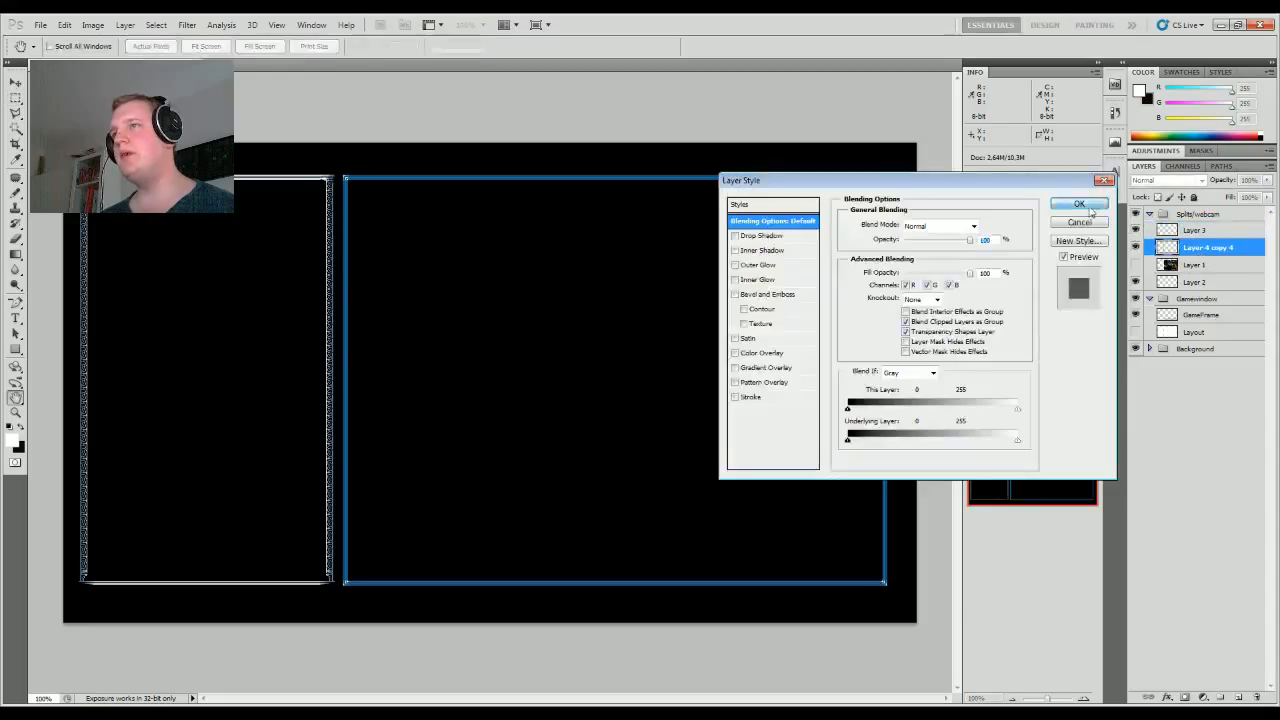
{"action": "double_click", "coordinate": [1207, 248]}
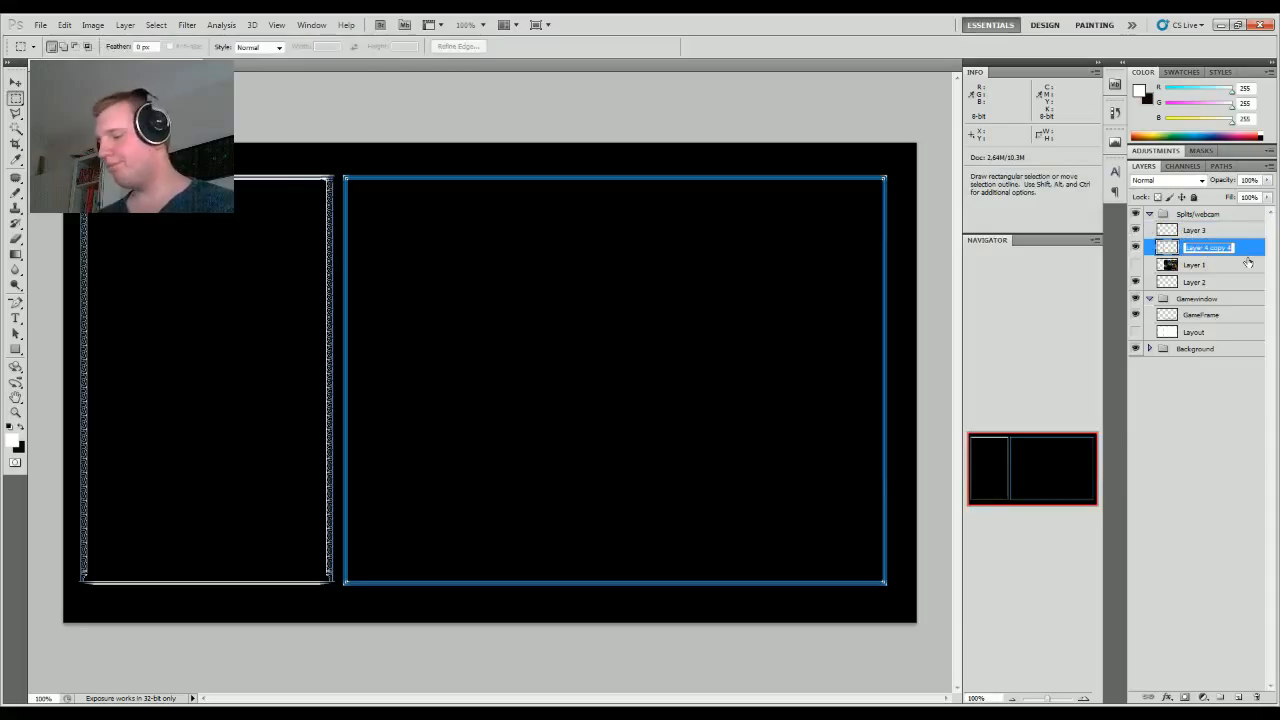
{"action": "key", "text": "shift"}
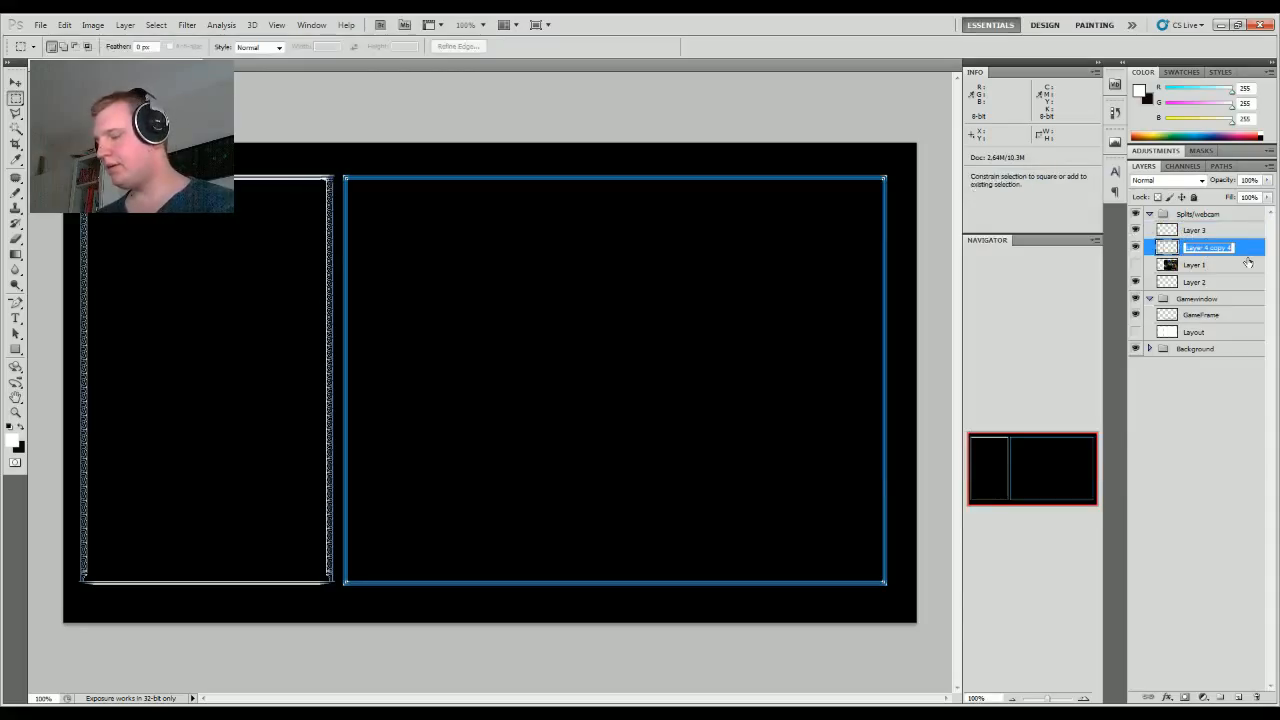
Step: Rename the copied frame layer as "Split window frame" and Layer 3 as "Shade"
{"action": "type", "text": "Split window frame"}
{"action": "key", "text": "Return"}
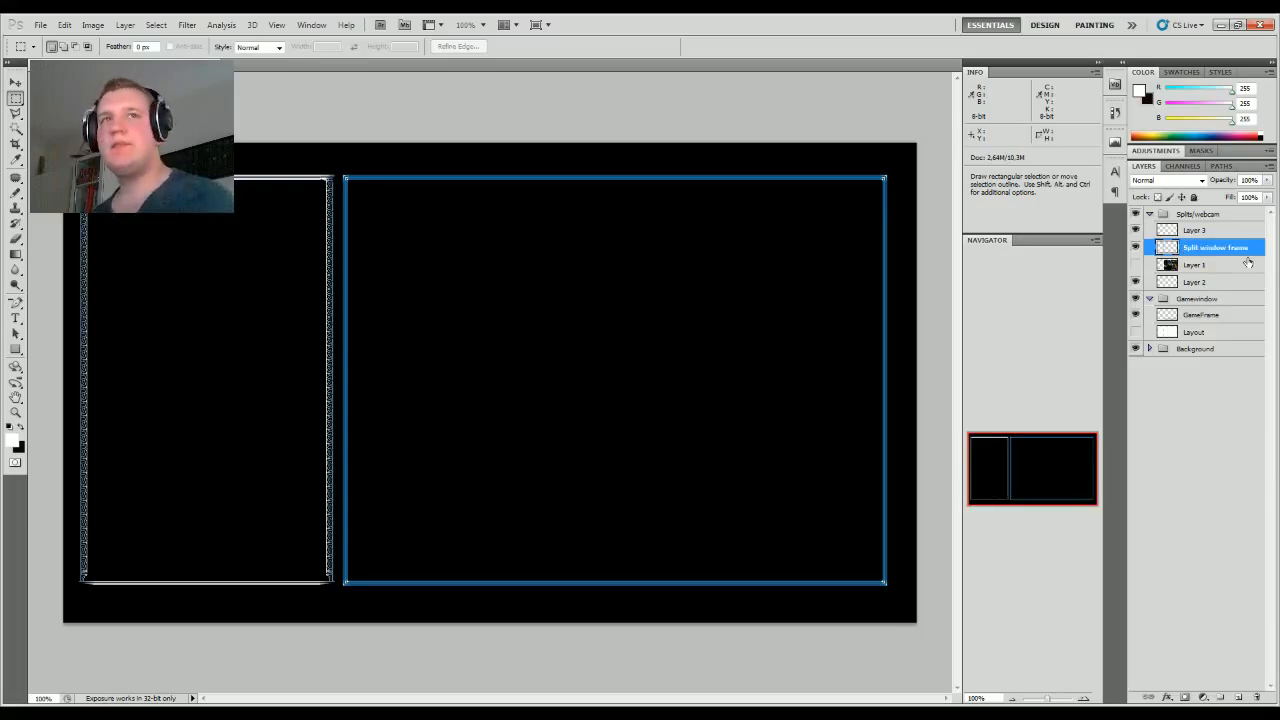
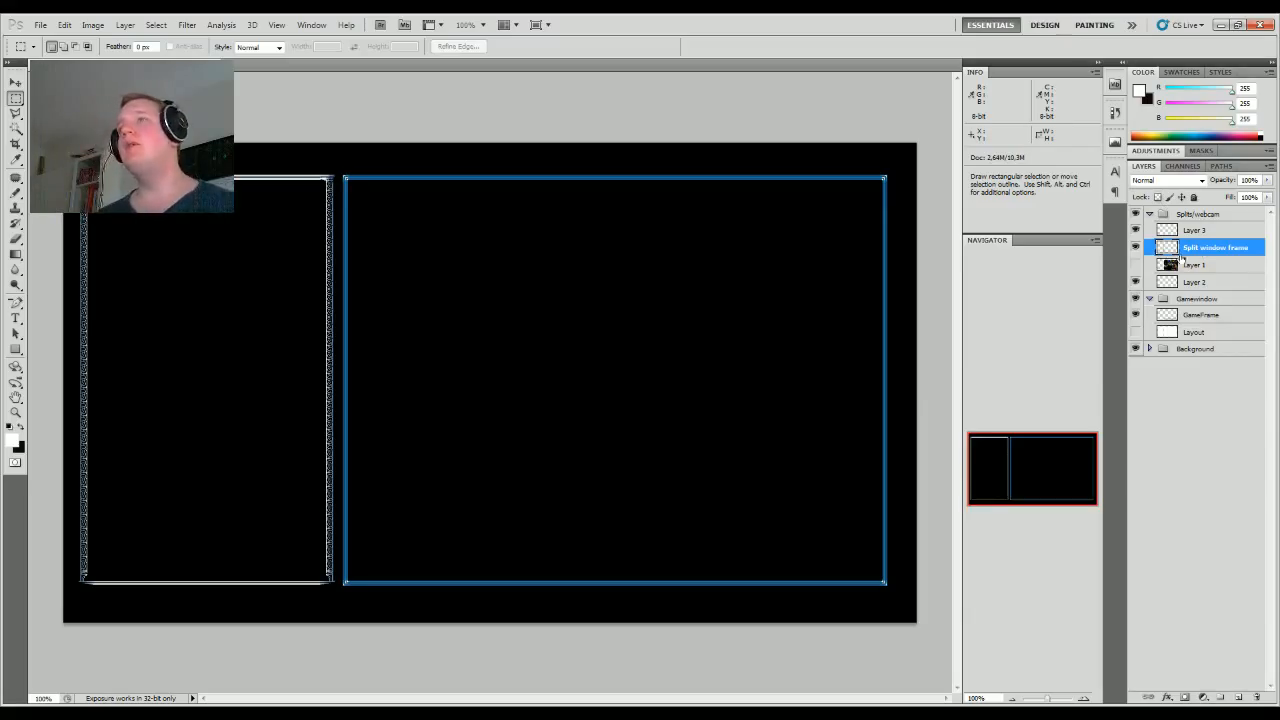
{"action": "double_click", "coordinate": [1196, 232]}
{"action": "type", "text": "Shade"}
{"action": "key", "text": "Return"}
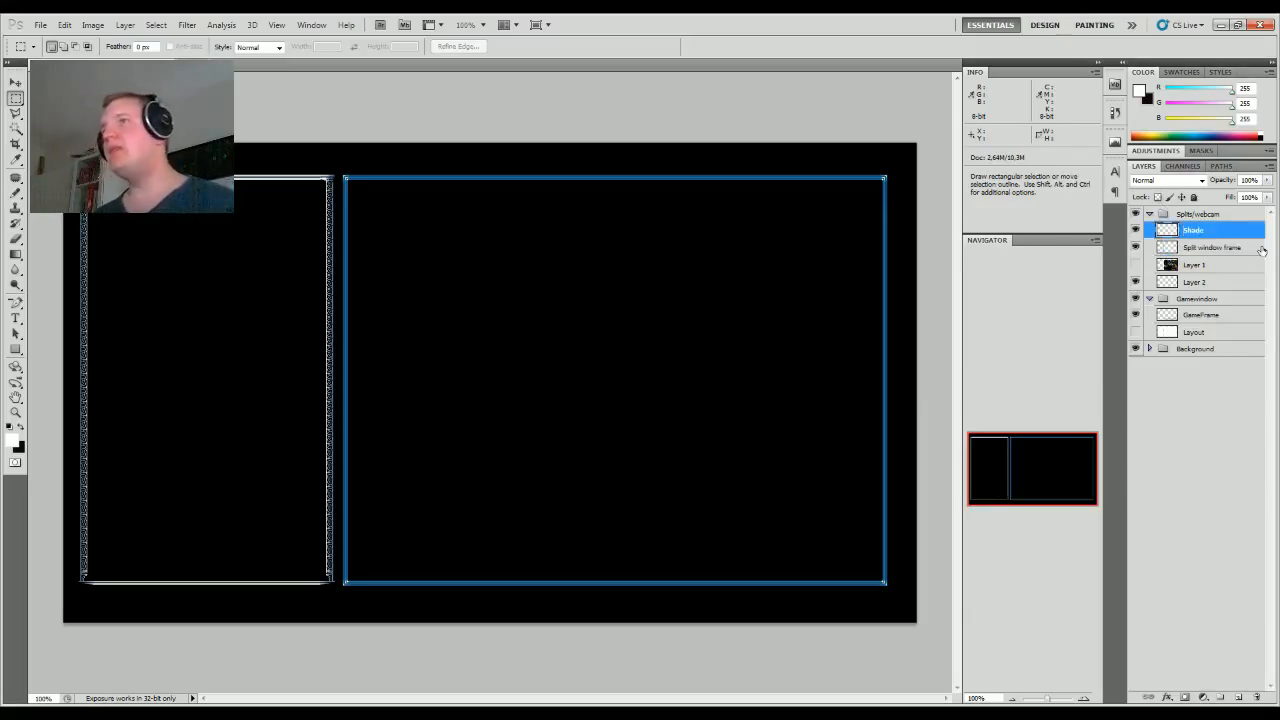
Step: Load the Split window frame layer's outline as a selection, fill it on the Shade layer with a black horizontal reflected gradient, and deselect
{"action": "left_click", "coordinate": [1167, 250], "text": "ctrl"}
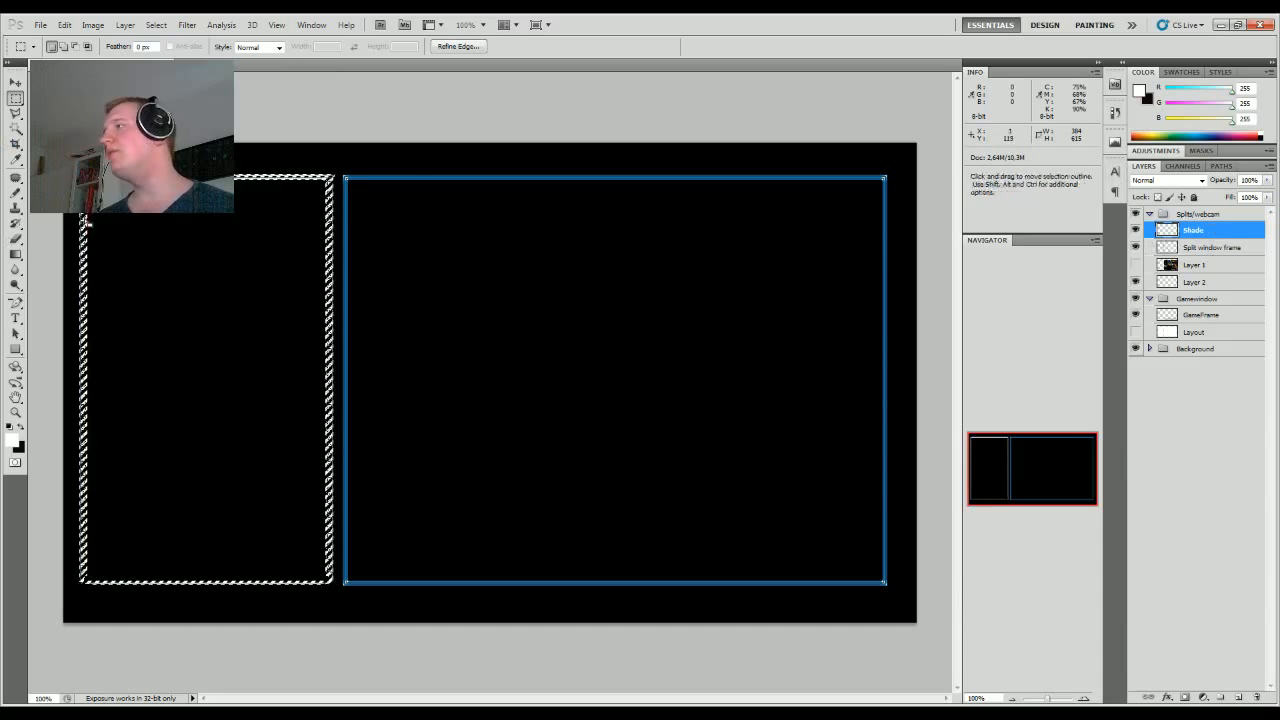
{"action": "left_click", "coordinate": [15, 255]}
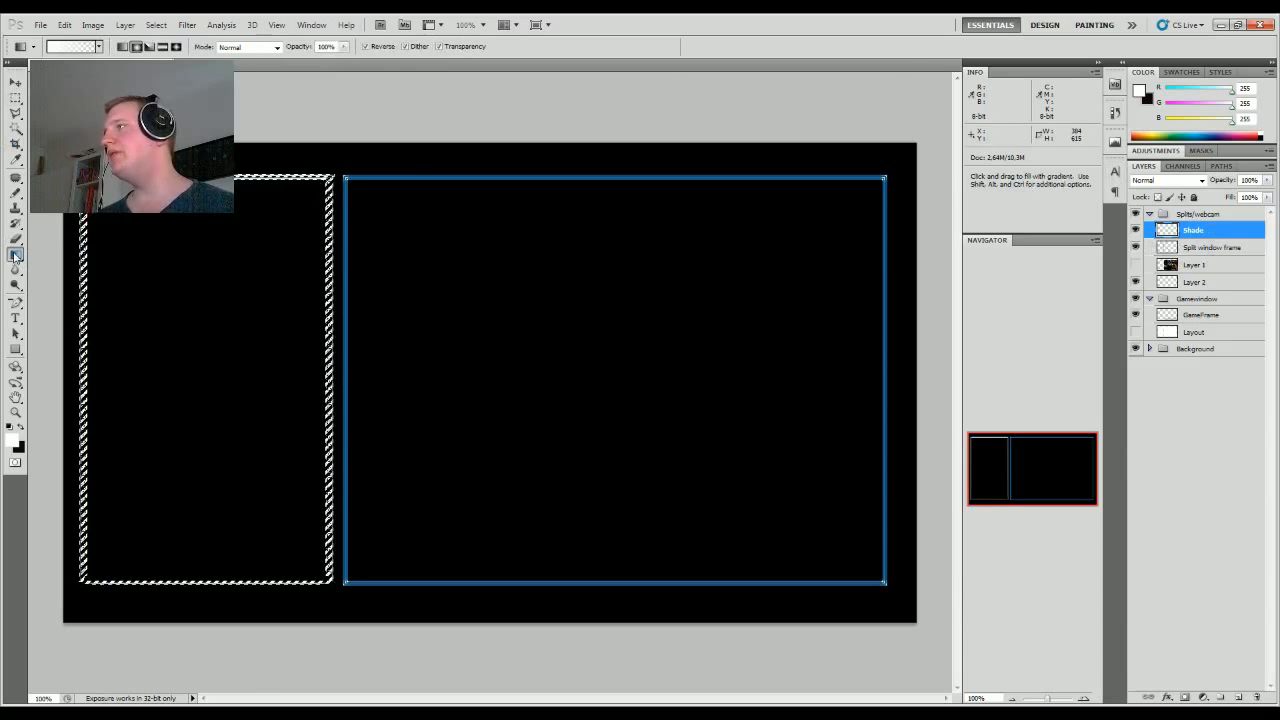
{"action": "left_click", "coordinate": [1262, 137]}
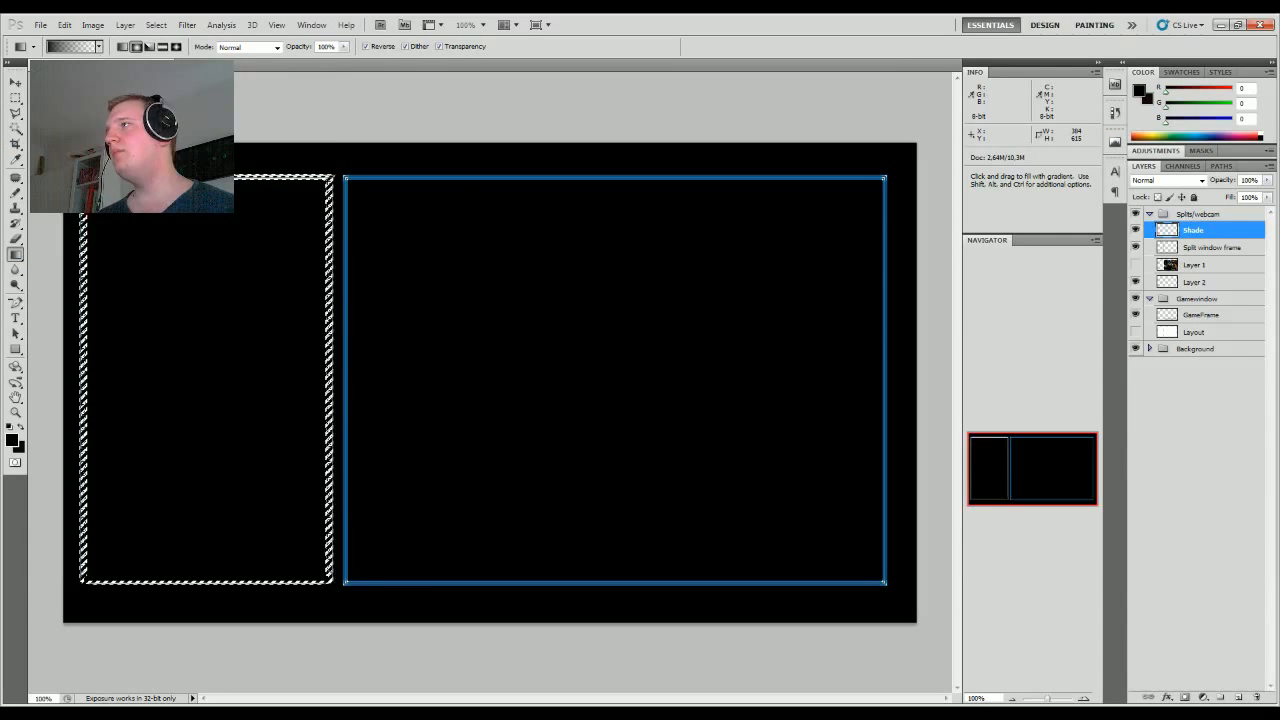
{"action": "left_click", "coordinate": [162, 47]}
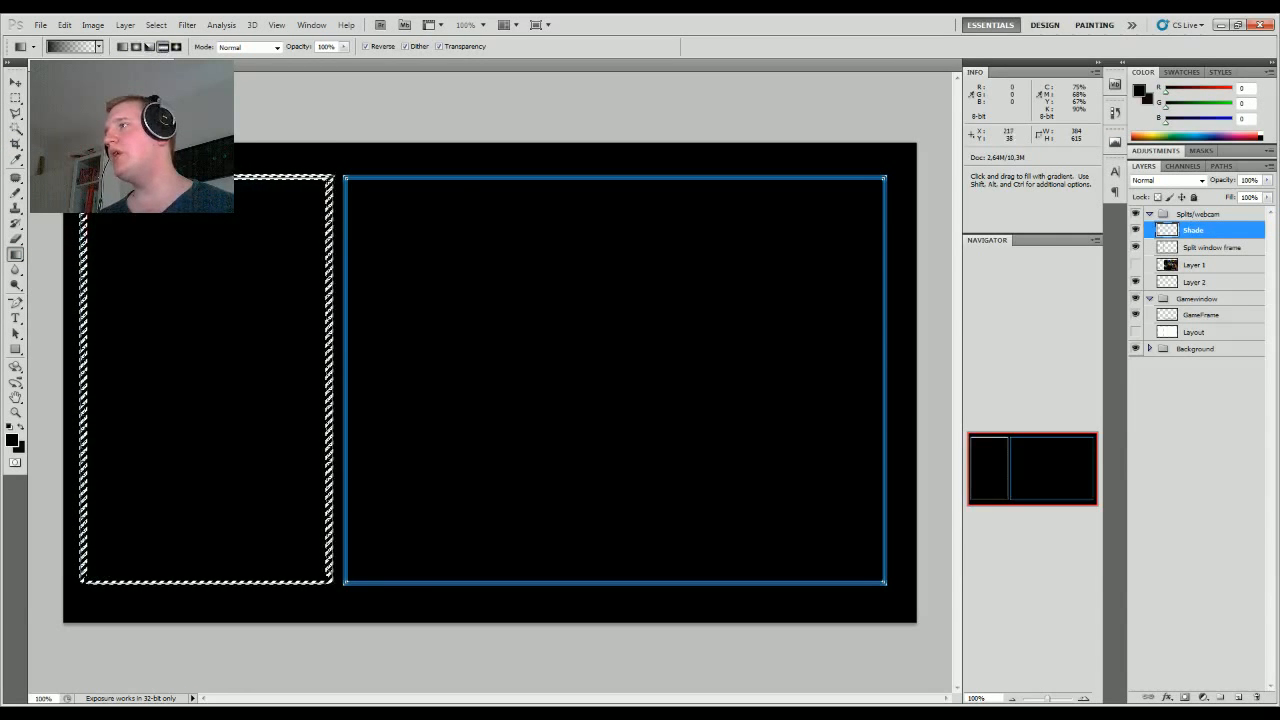
{"action": "left_click_drag", "start_coordinate": [204, 178], "coordinate": [338, 179]}
{"action": "key", "text": "m"}
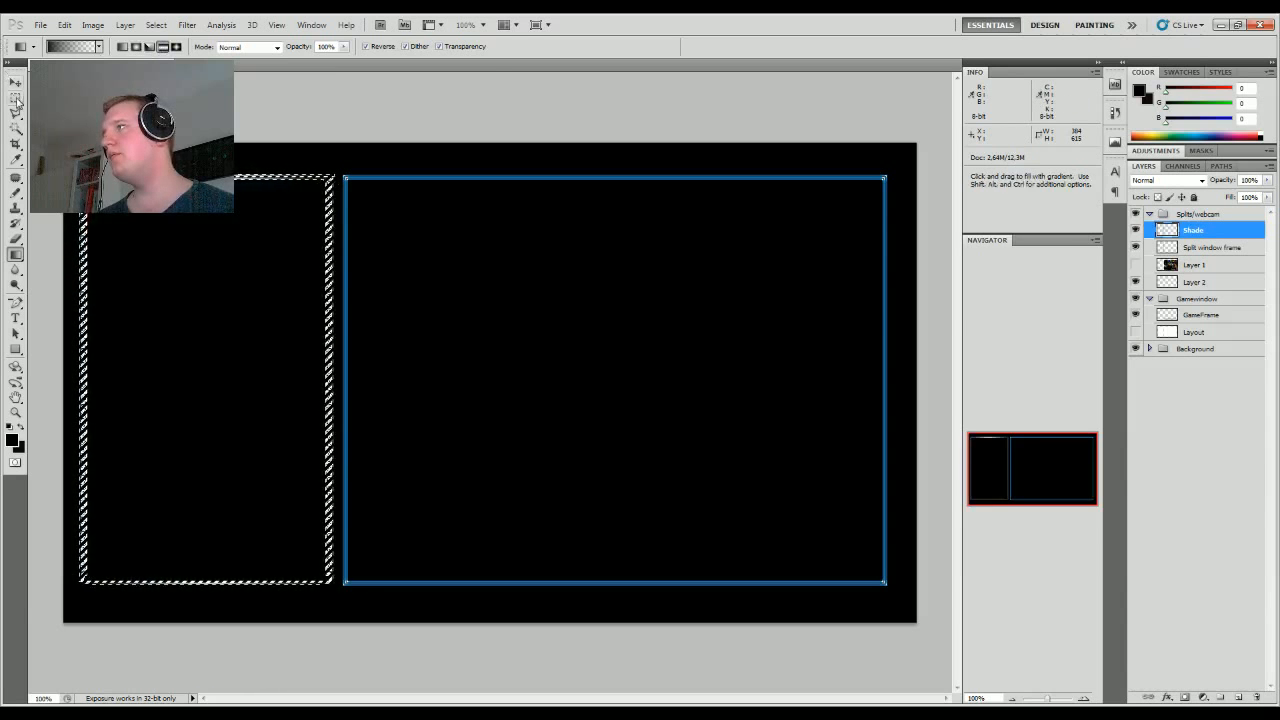
{"action": "key", "text": "ctrl+d"}
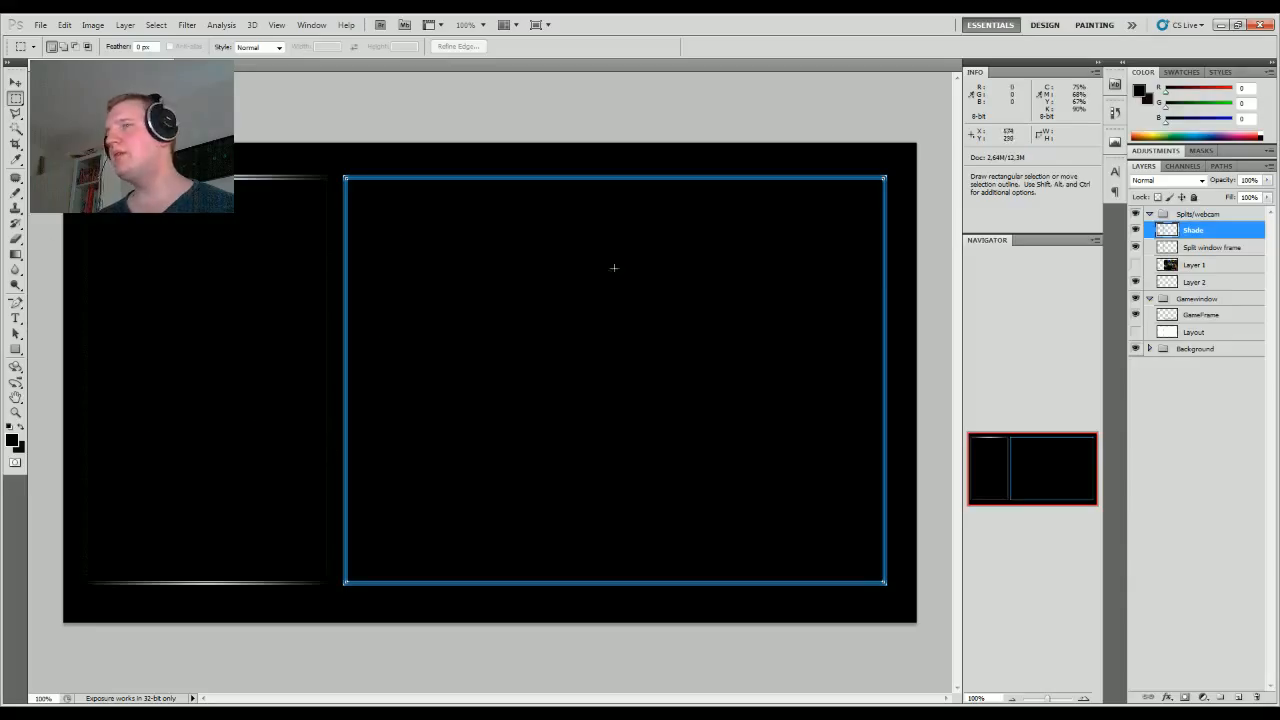
Step: Lower the Shade layer's opacity to 28% and select the Split window frame layer
{"action": "left_click", "coordinate": [1267, 183]}
{"action": "left_click_drag", "start_coordinate": [1269, 196], "coordinate": [1219, 196]}
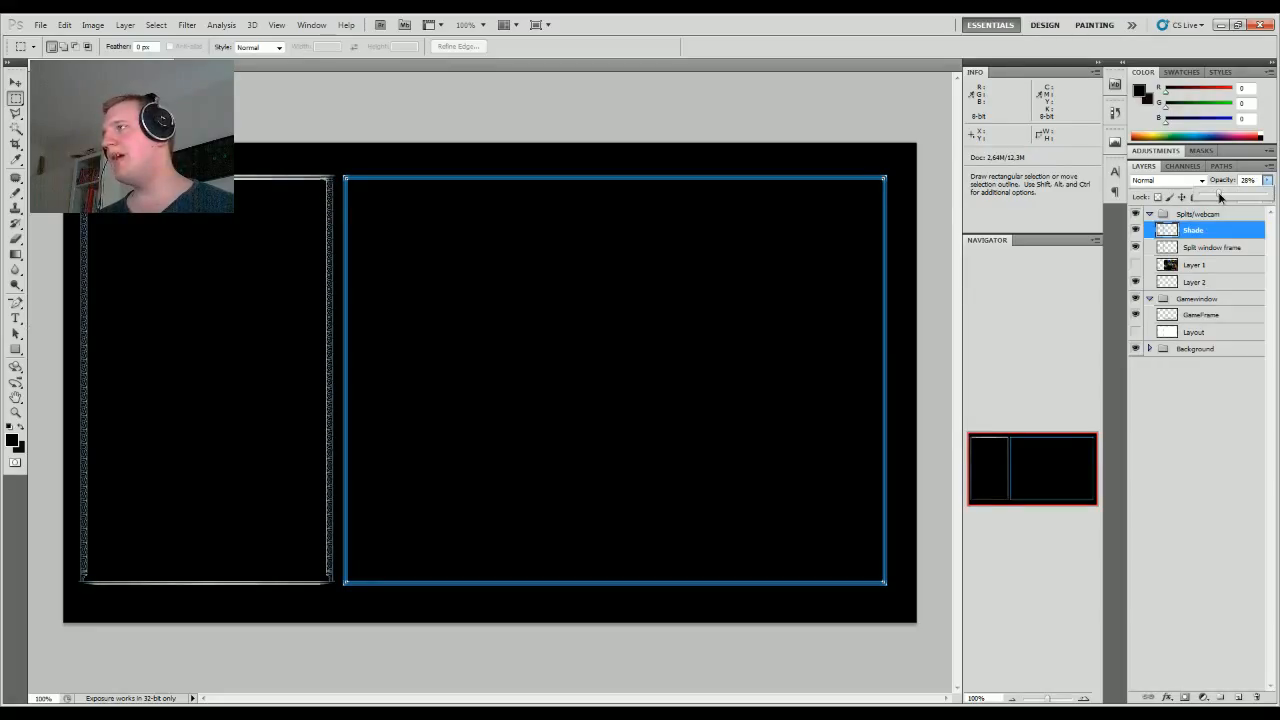
{"action": "left_click", "coordinate": [1207, 247]}
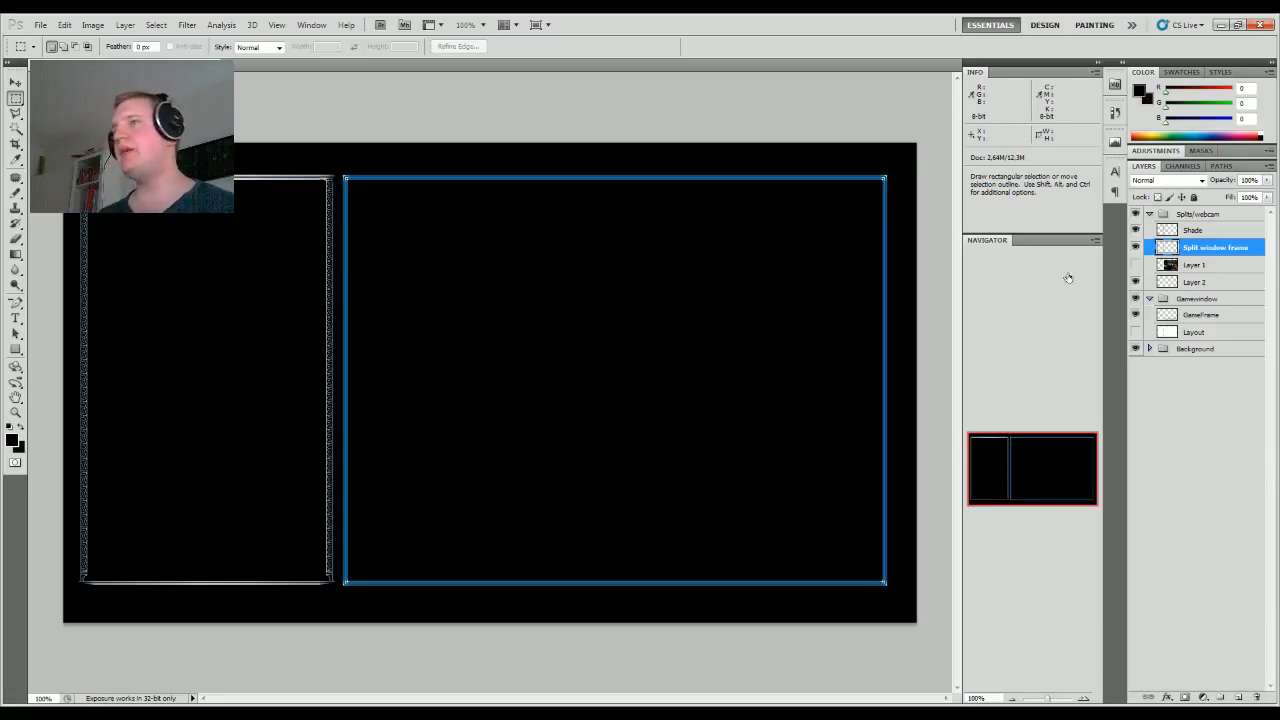
{"action": "left_click", "coordinate": [1136, 332]}
{"action": "left_click", "coordinate": [1136, 332]}
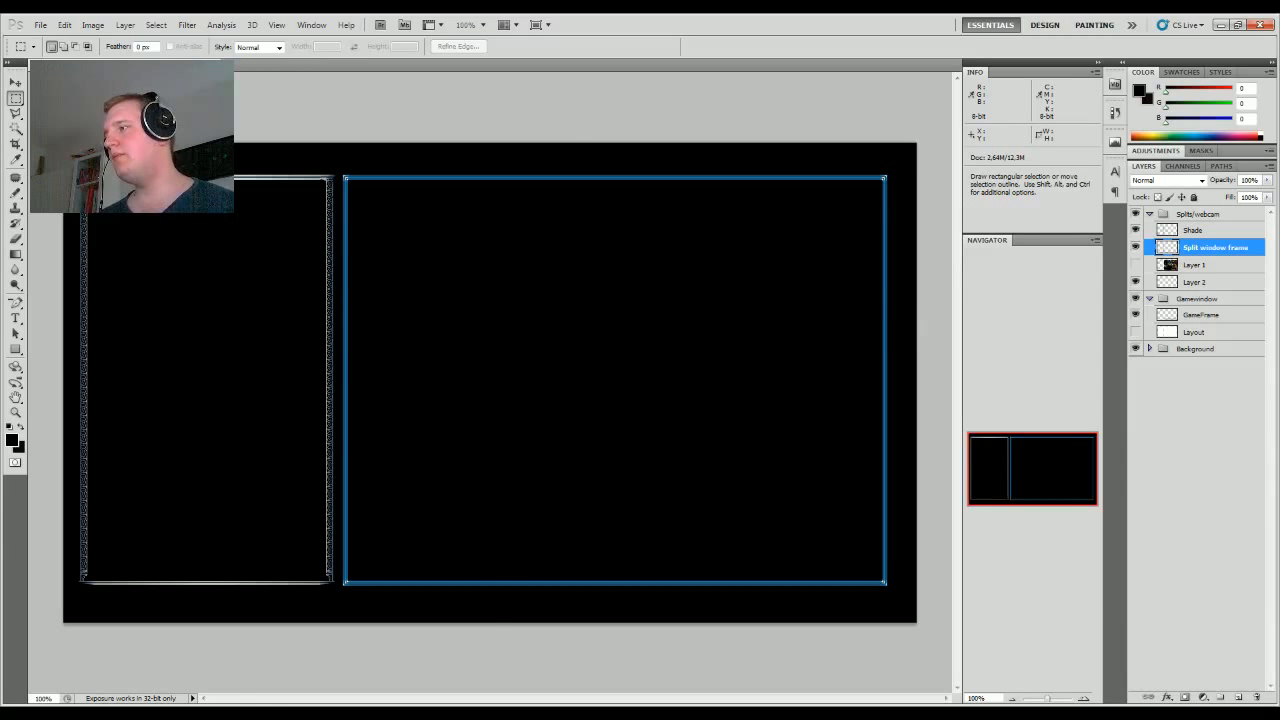
Step: Switch to the Chrome window and go back from the full-size sprite sheet to its Castlevania: Harmony of Dissonance page
{"action": "left_click", "coordinate": [263, 692]}
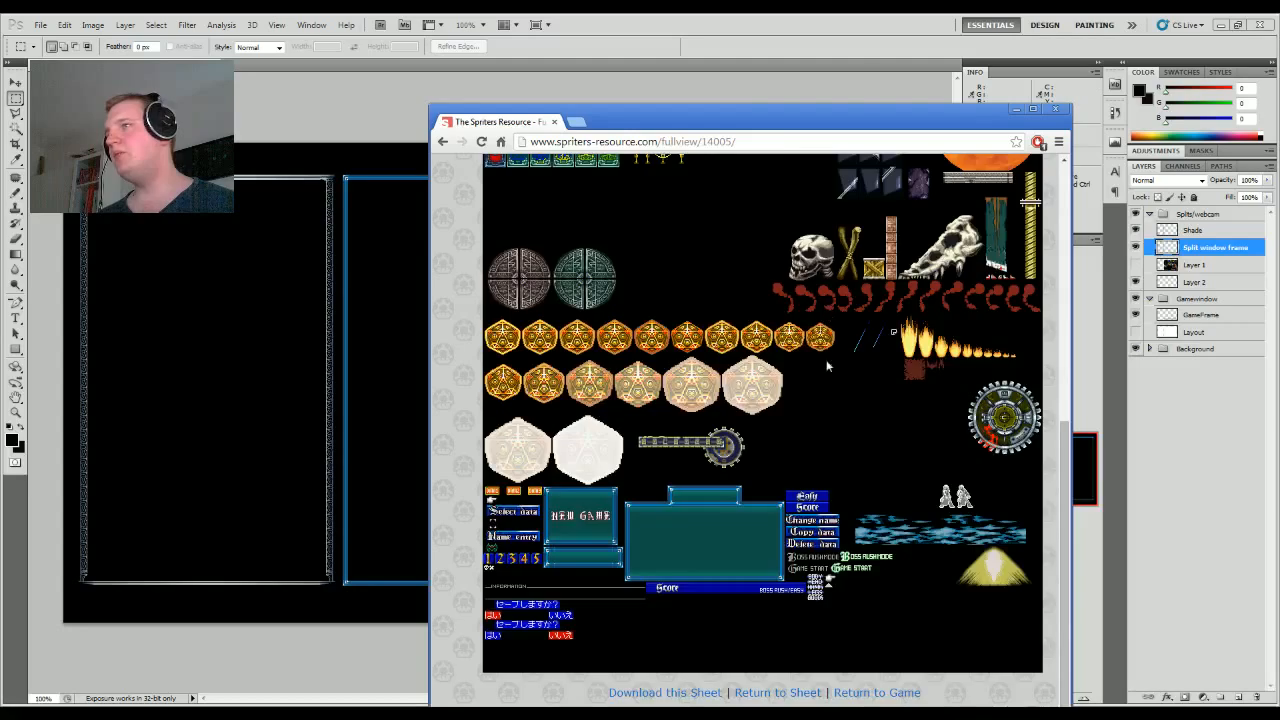
{"action": "scroll", "coordinate": [1028, 425], "scroll_direction": "up", "scroll_amount": 5}
{"action": "scroll", "coordinate": [1028, 425], "scroll_direction": "up", "scroll_amount": 2}
{"action": "left_click", "coordinate": [441, 142]}
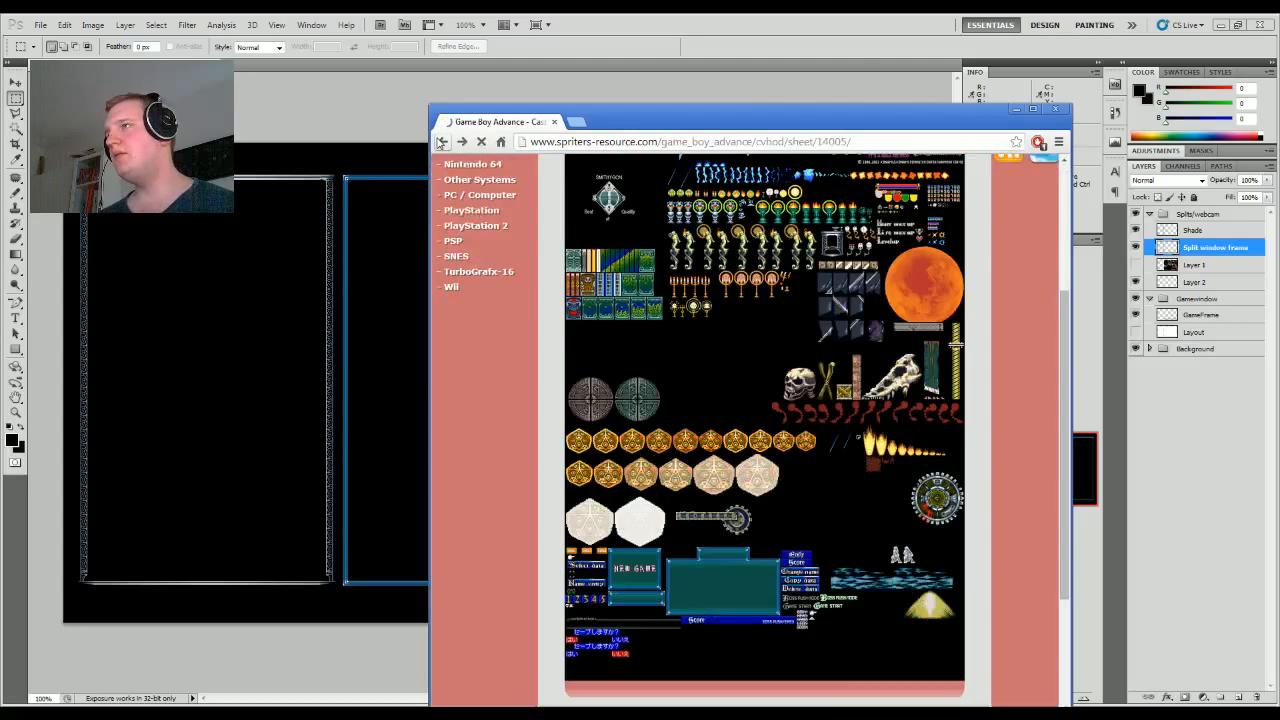
{"action": "scroll", "coordinate": [589, 168], "scroll_direction": "down", "scroll_amount": 5}
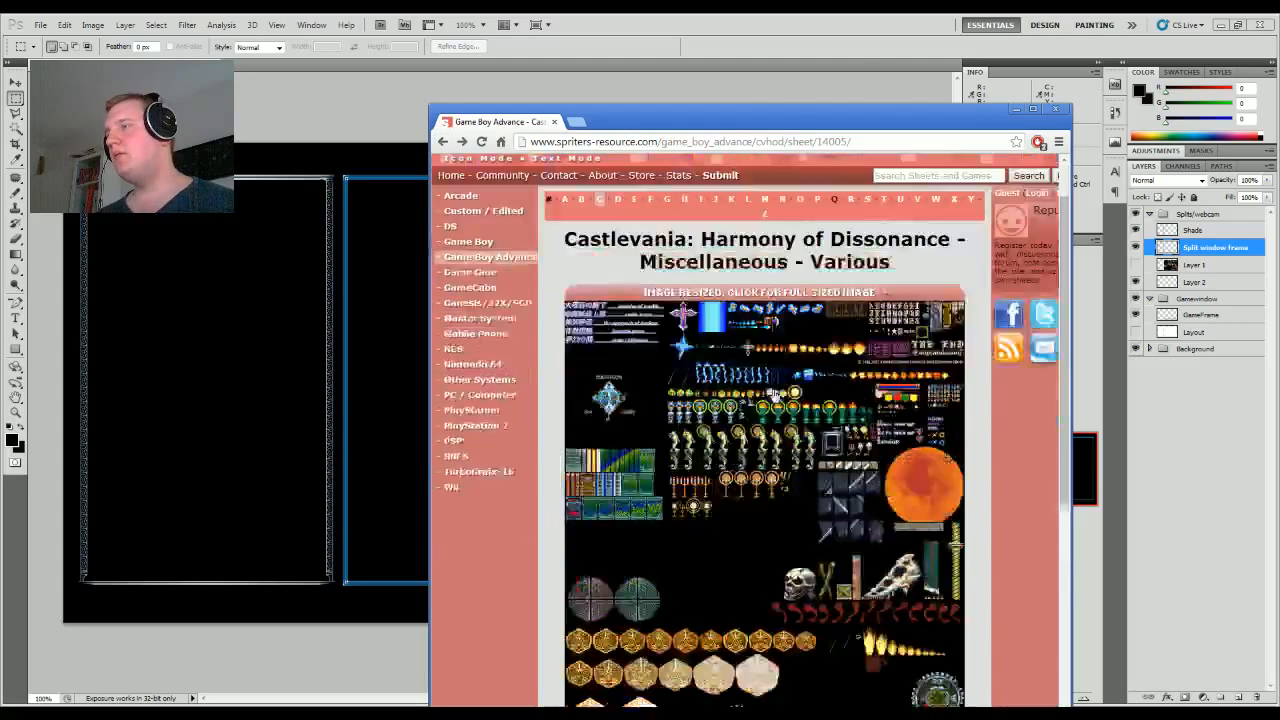
Step: Open Google, search its images for "texture" and browse the results
{"action": "left_click", "coordinate": [590, 143]}
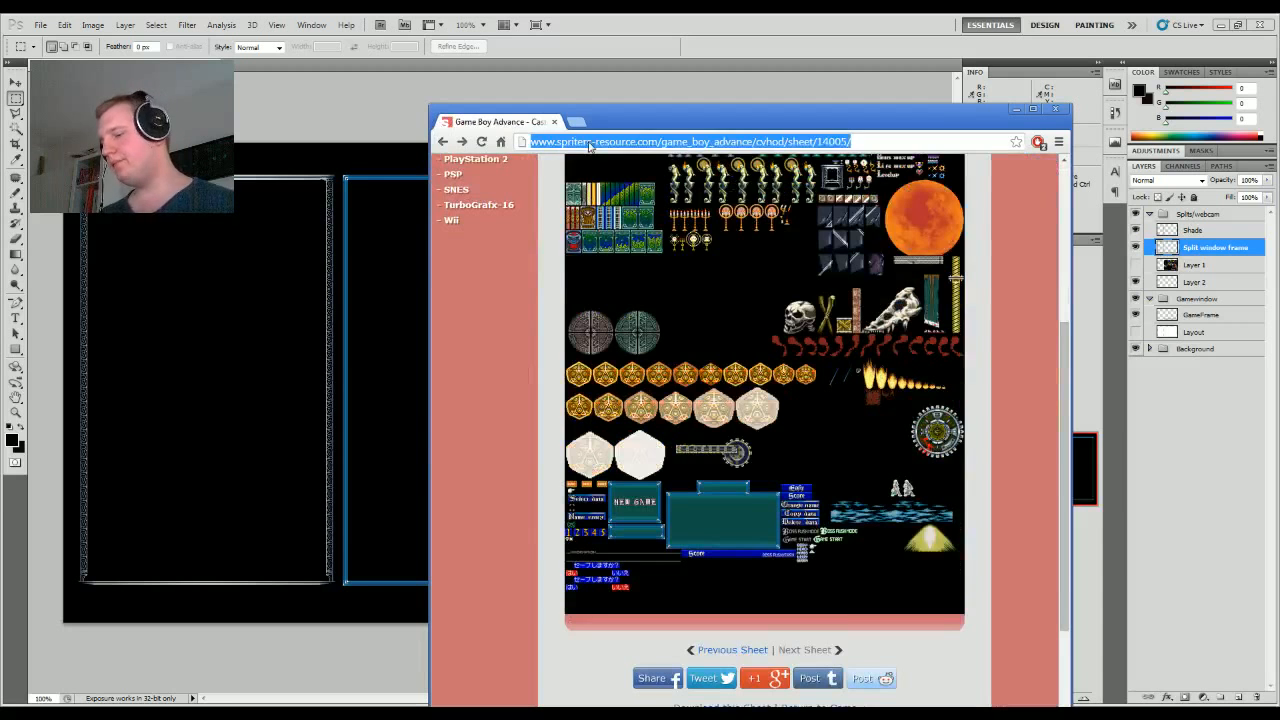
{"action": "type", "text": "googl"}
{"action": "key", "text": "Return"}
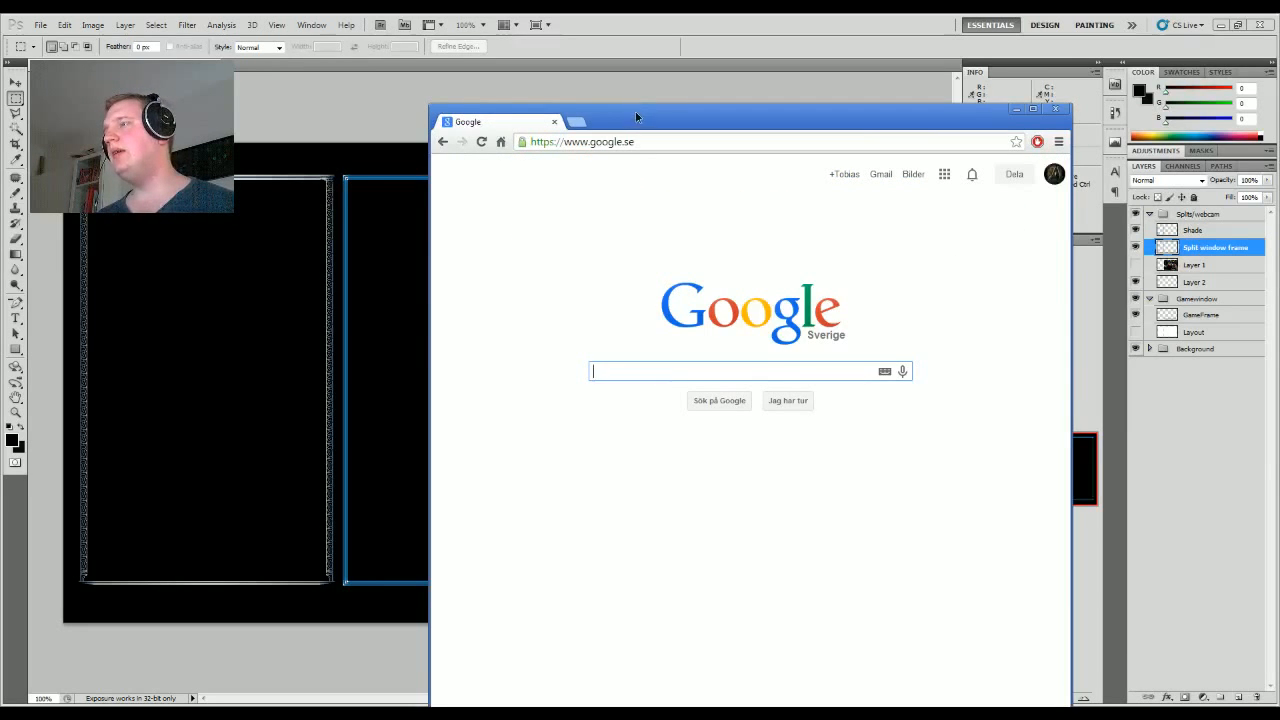
{"action": "left_click_drag", "start_coordinate": [636, 117], "coordinate": [495, 80]}
{"action": "type", "text": "texture"}
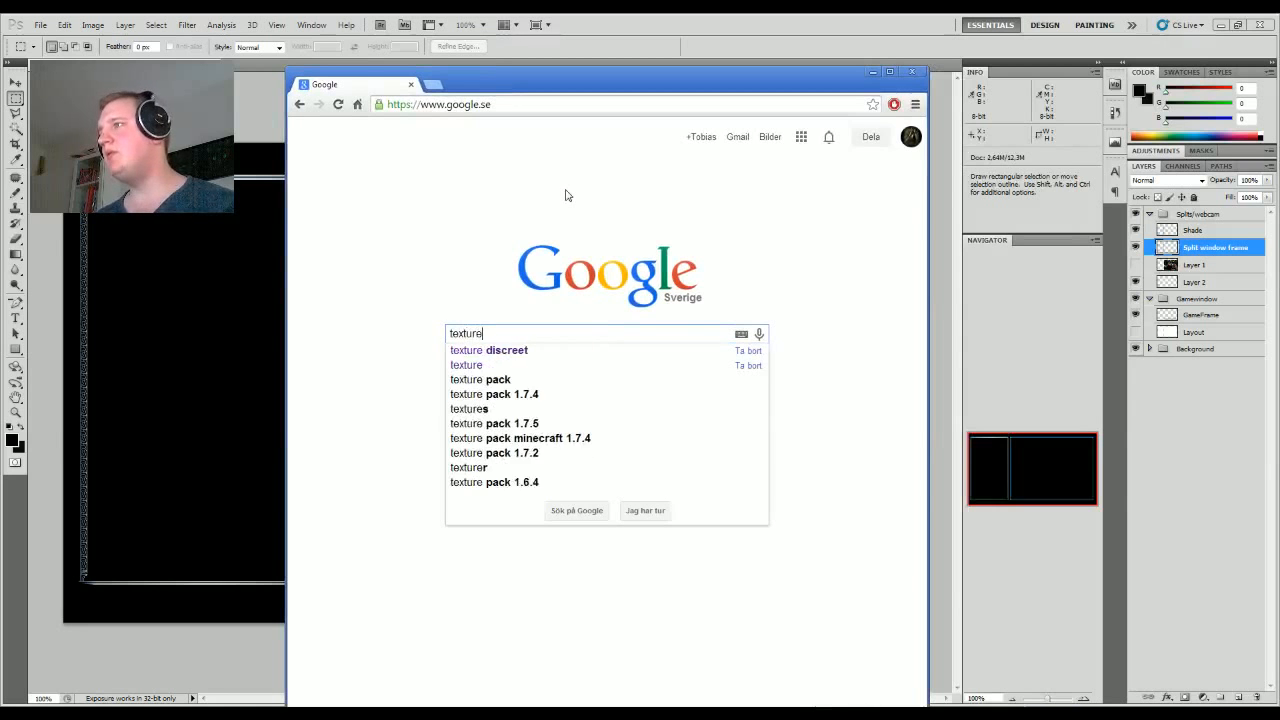
{"action": "key", "text": "Return"}
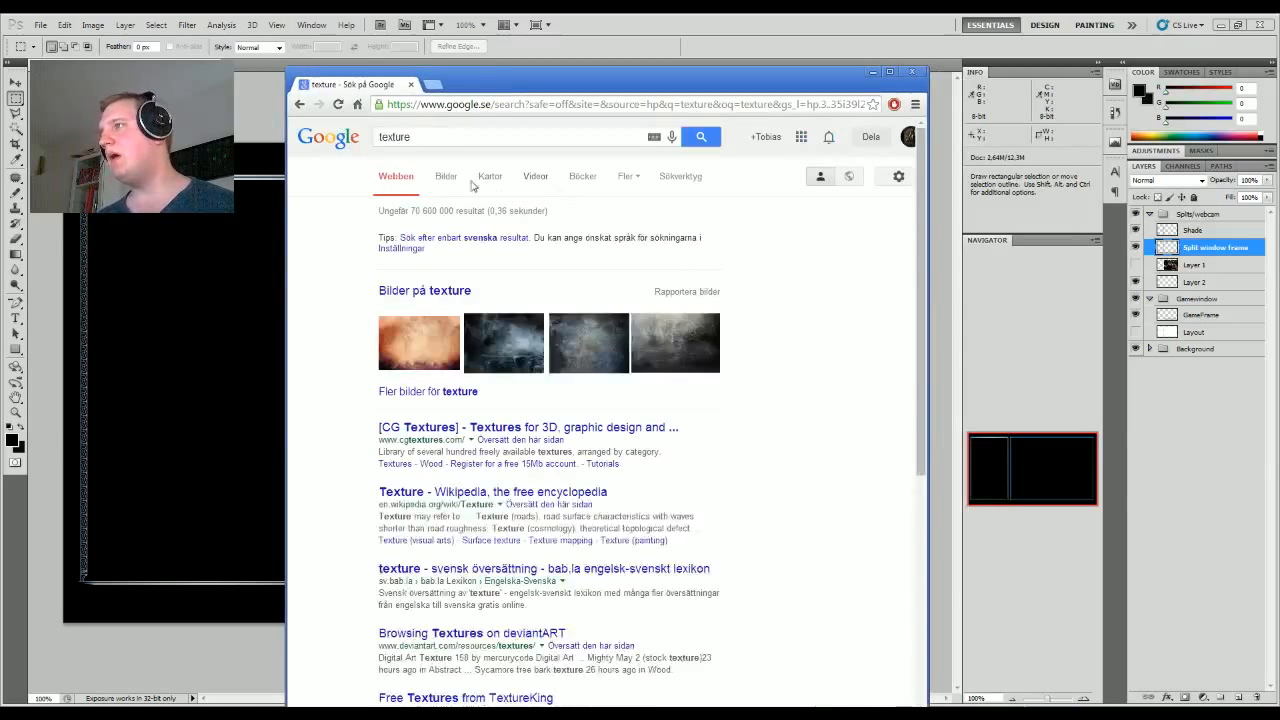
{"action": "left_click", "coordinate": [447, 178]}
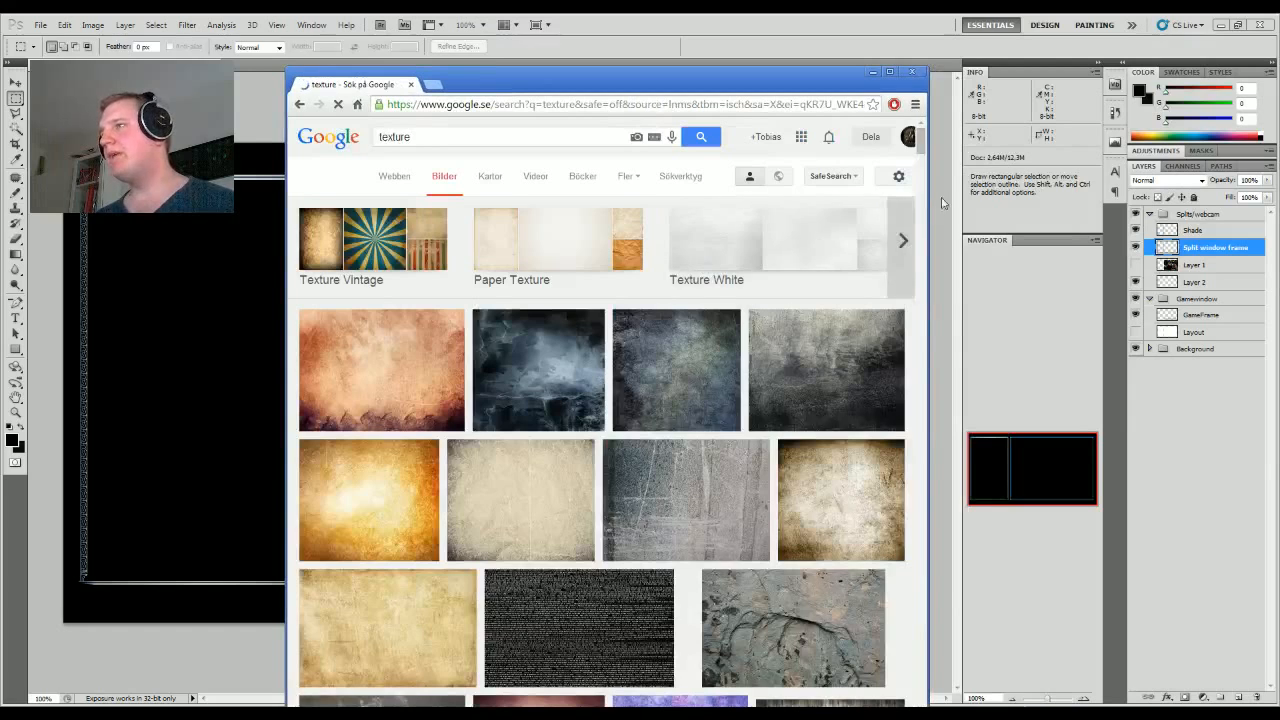
{"action": "left_click_drag", "start_coordinate": [922, 145], "coordinate": [932, 191]}
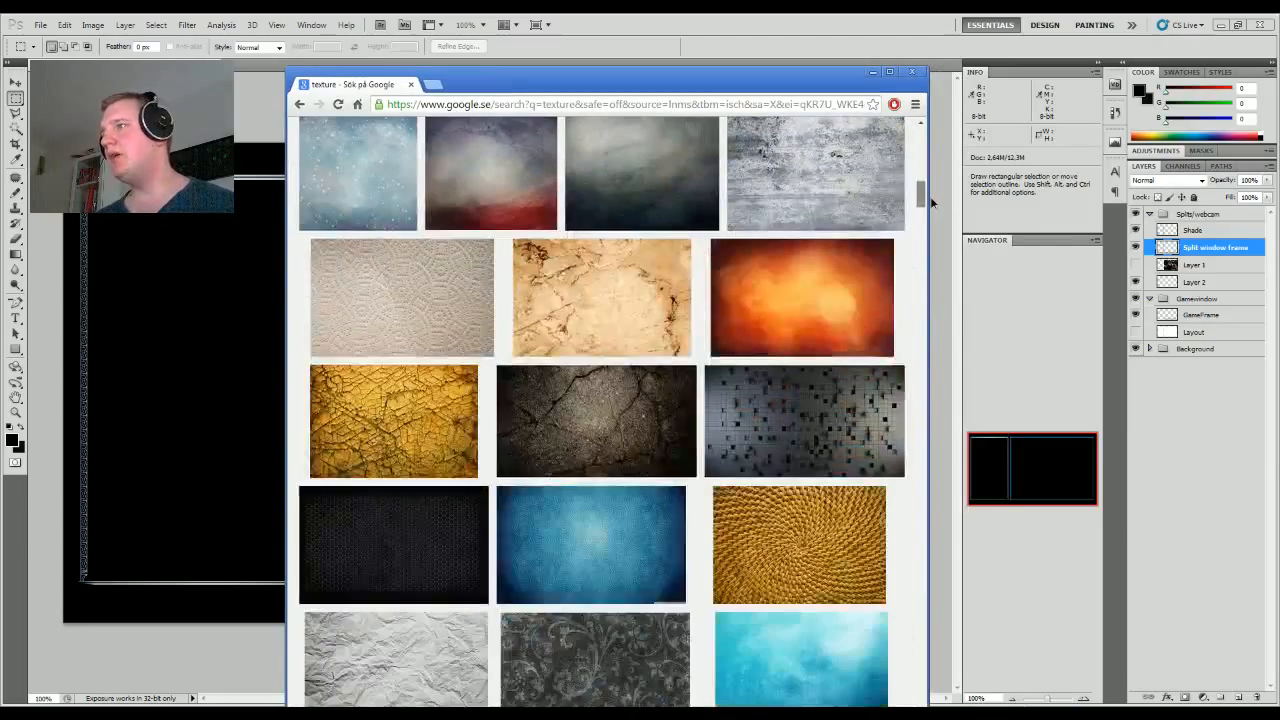
{"action": "left_click_drag", "start_coordinate": [931, 199], "coordinate": [919, 136]}
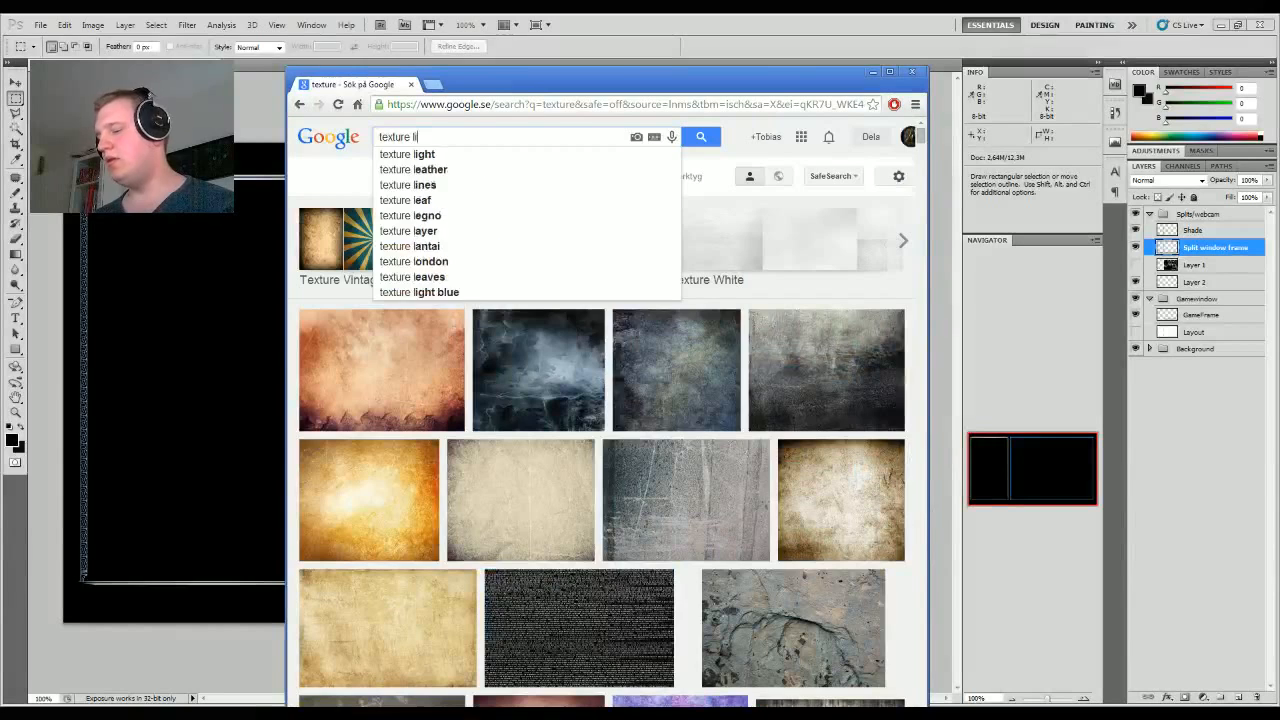
Step: Refine the image search to "texture livingroom", narrowing it further to "texture livingroom wall"
{"action": "key", "text": "Return"}
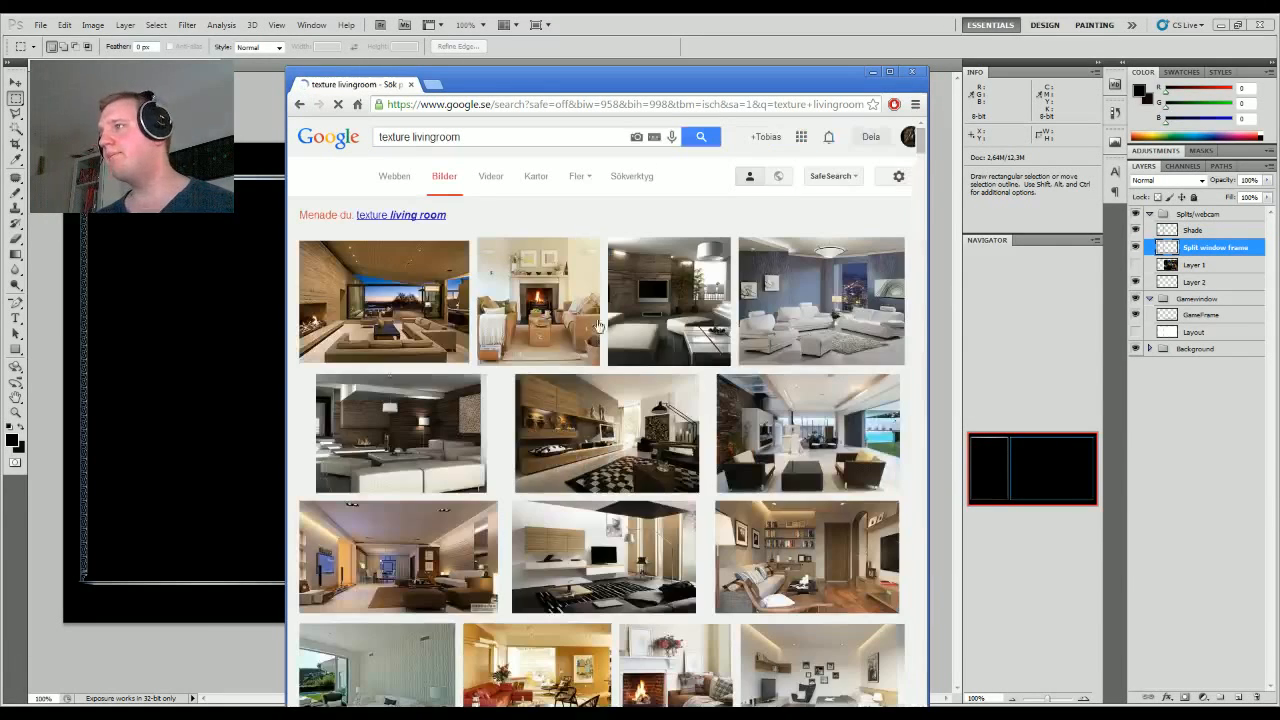
{"action": "left_click_drag", "start_coordinate": [921, 149], "coordinate": [903, 93]}
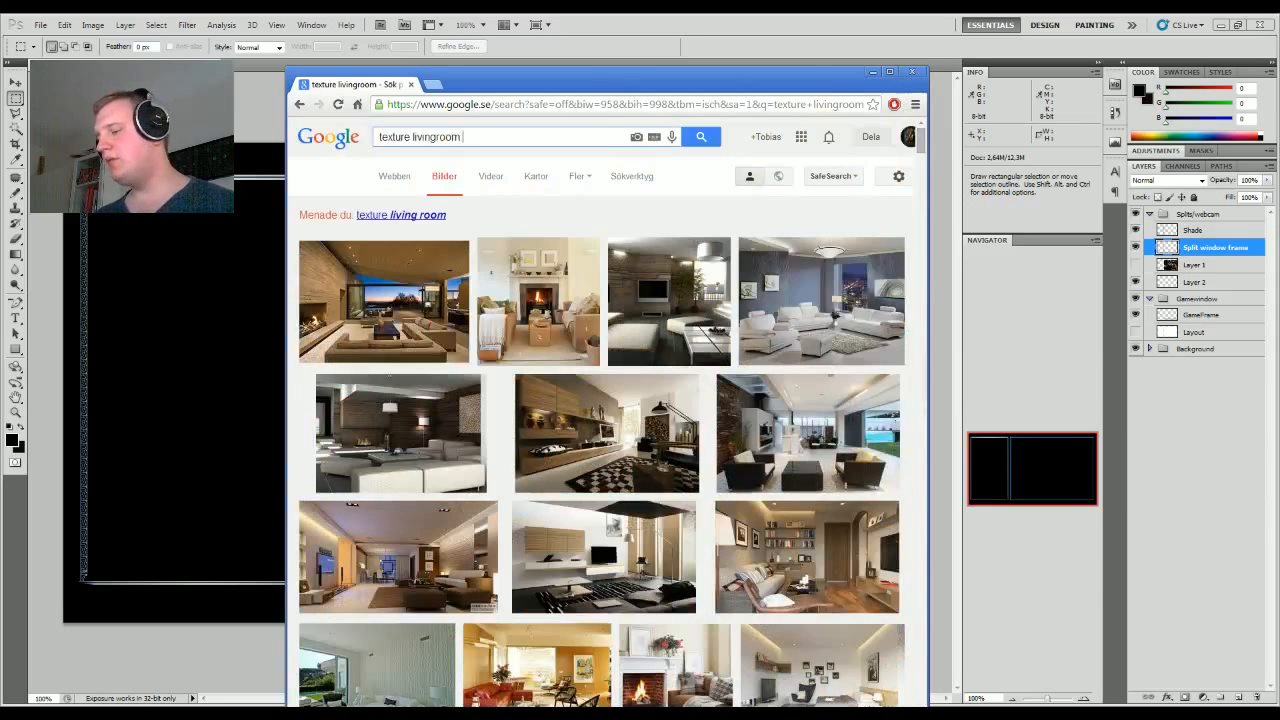
{"action": "key", "text": "Return"}
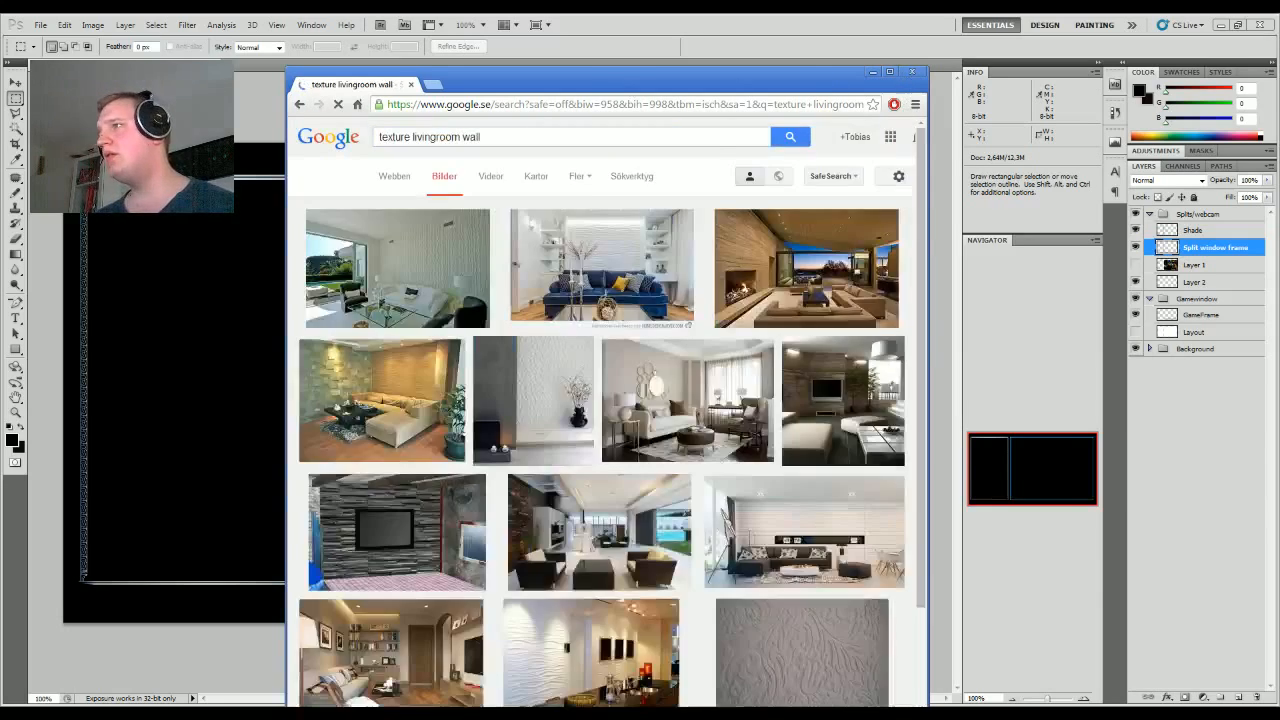
{"action": "left_click_drag", "start_coordinate": [923, 149], "coordinate": [910, 117]}
Step: Remove "livingroom" from the image search and search for "texture wall"
{"action": "double_click", "coordinate": [422, 137]}
{"action": "key", "text": "BackSpace"}
{"action": "key", "text": "Return"}
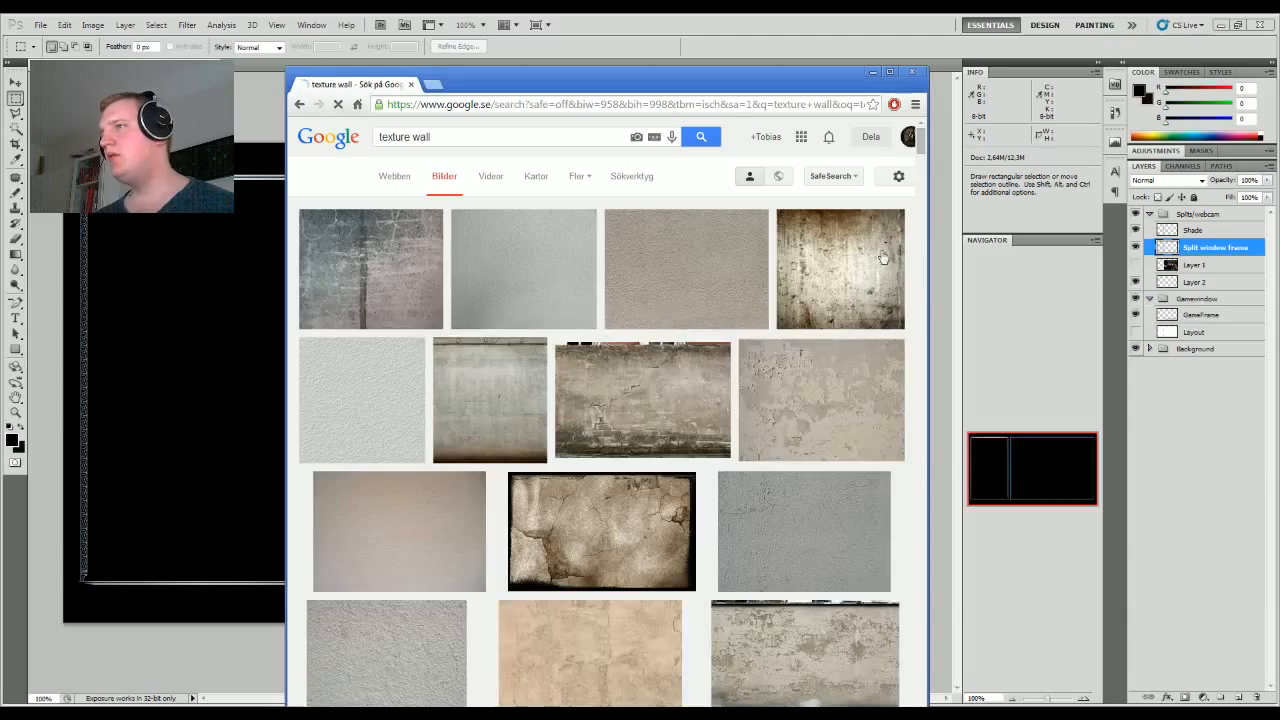
Step: Copy the Brick Wall Texture image by redwolf518 from the results and close its preview
{"action": "left_click_drag", "start_coordinate": [921, 148], "coordinate": [921, 208]}
{"action": "left_click", "coordinate": [360, 198]}
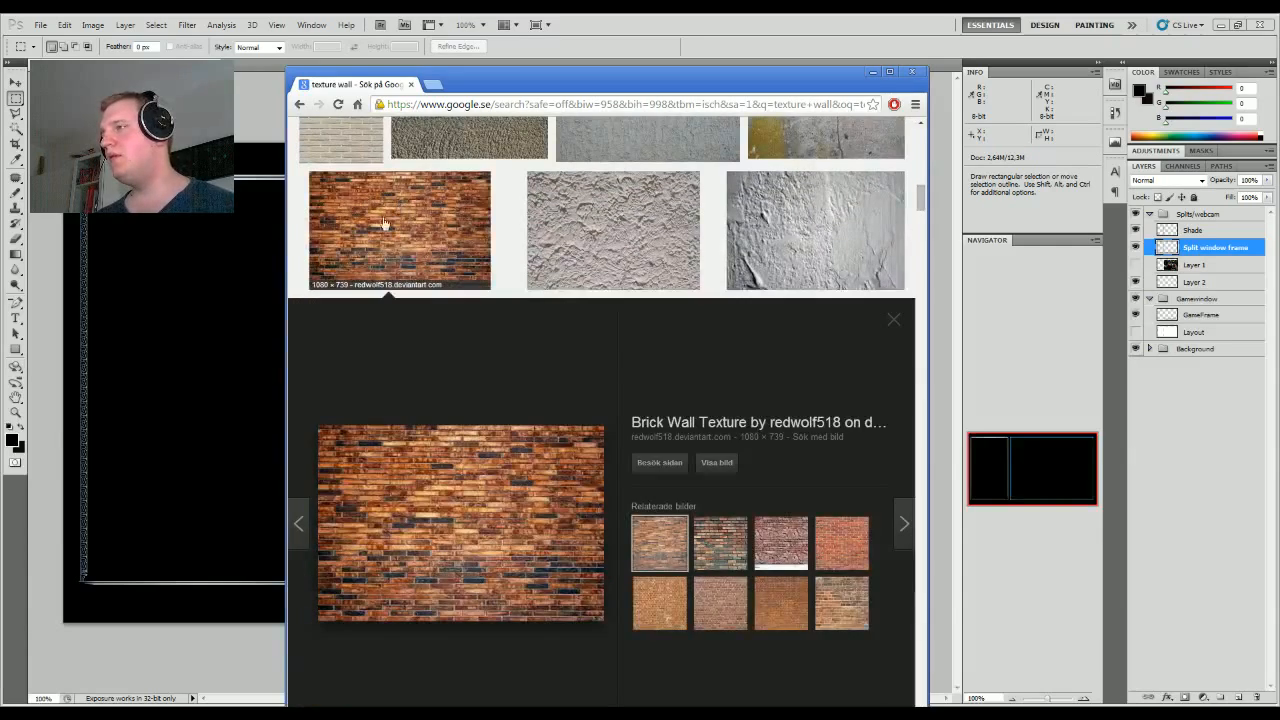
{"action": "right_click", "coordinate": [469, 468]}
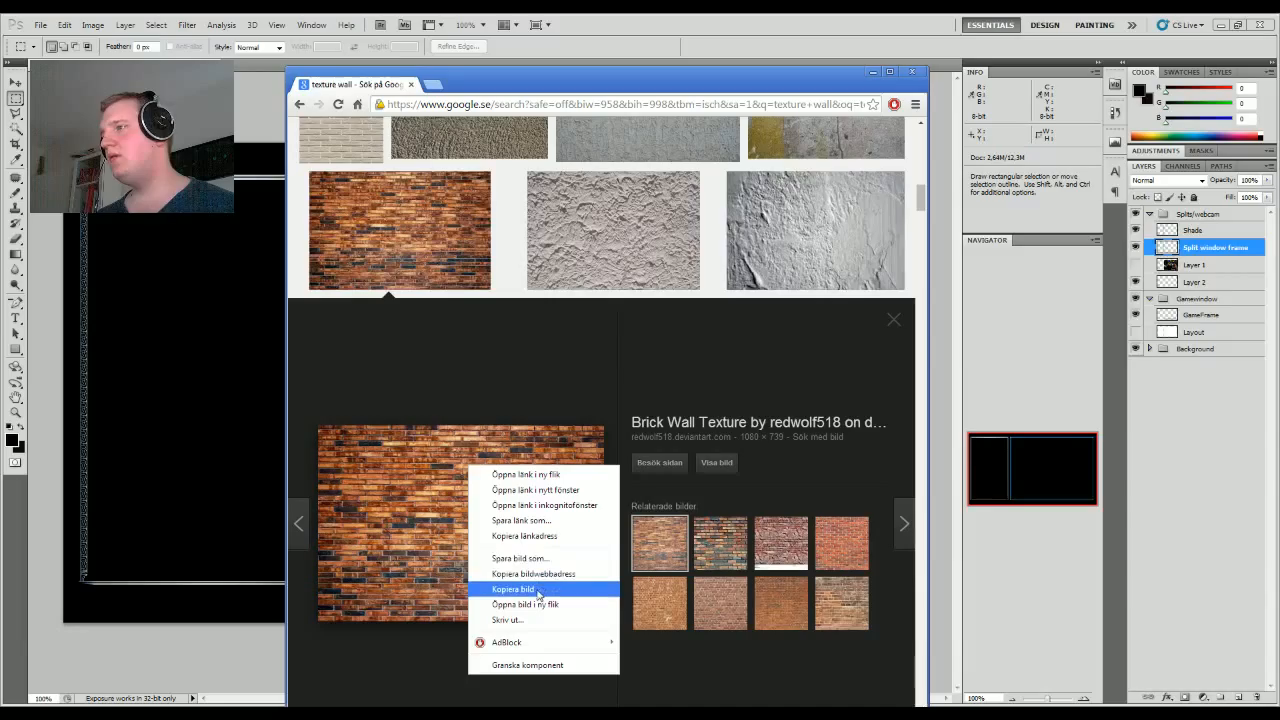
{"action": "left_click", "coordinate": [893, 319]}
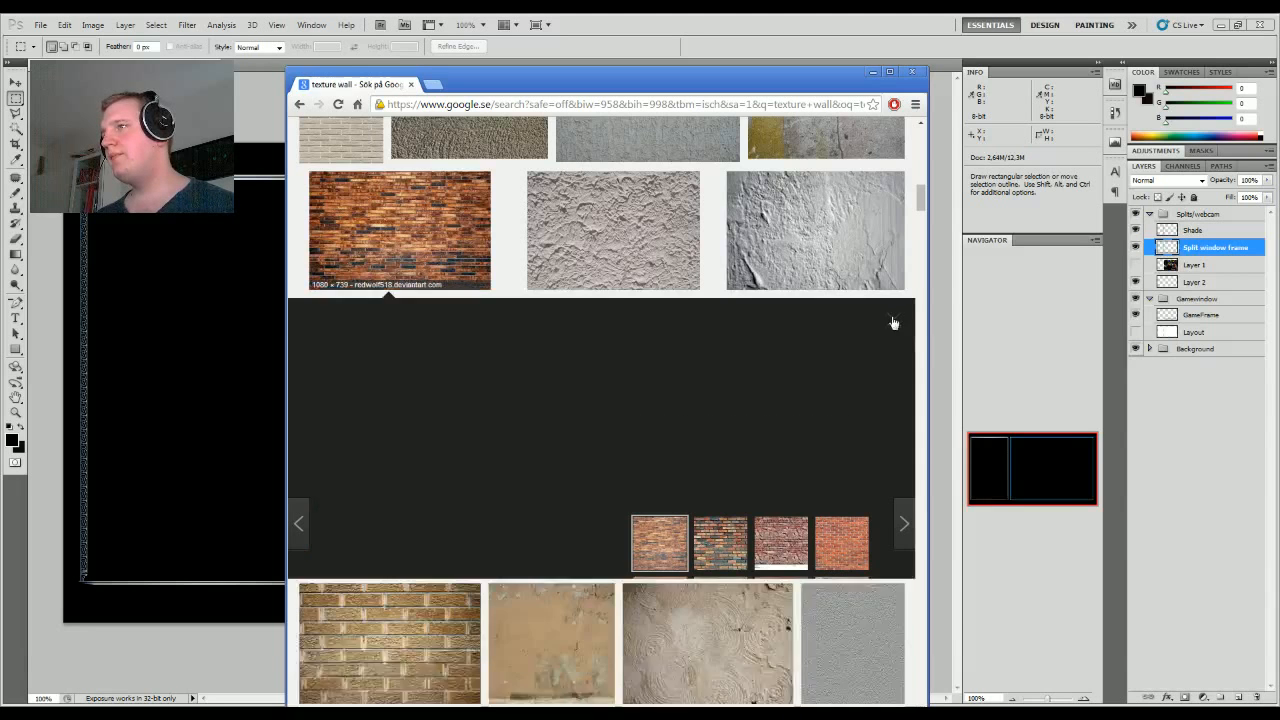
Step: Browse more wall texture results and preview the brown brick wall with dripping blue paint
{"action": "left_click_drag", "start_coordinate": [918, 203], "coordinate": [920, 220]}
{"action": "left_click", "coordinate": [910, 203]}
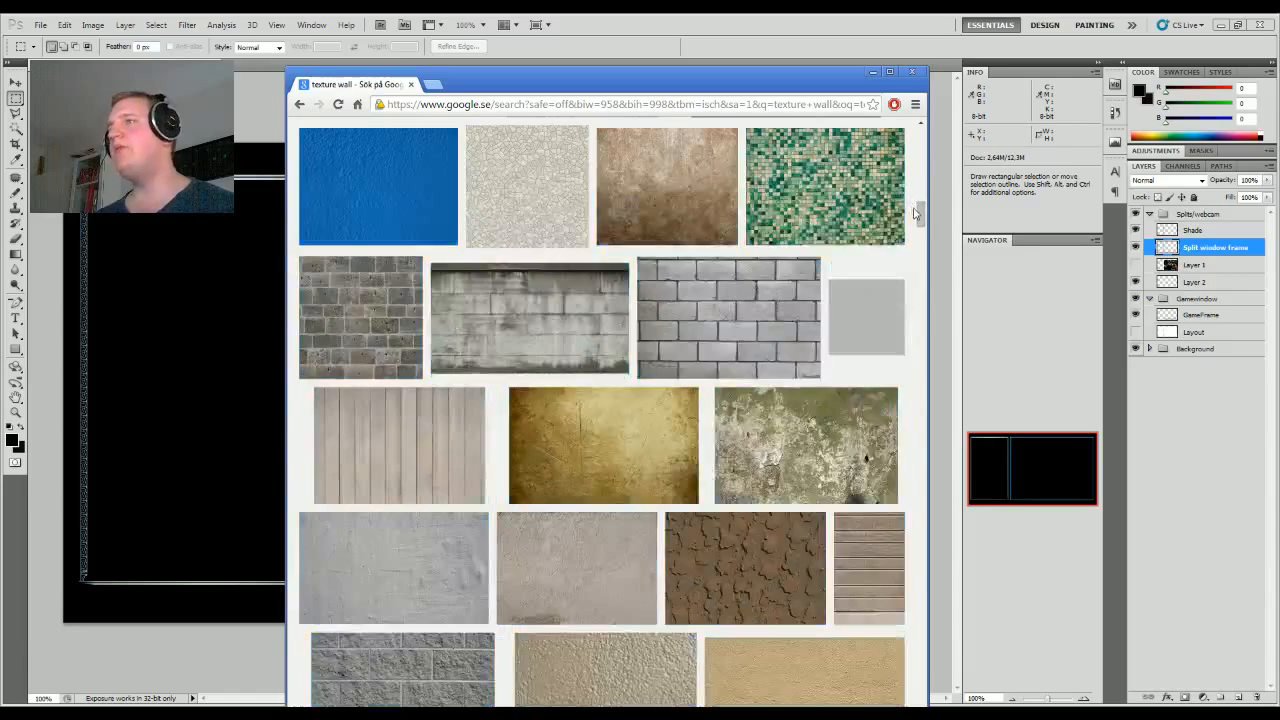
{"action": "left_click_drag", "start_coordinate": [922, 215], "coordinate": [928, 289]}
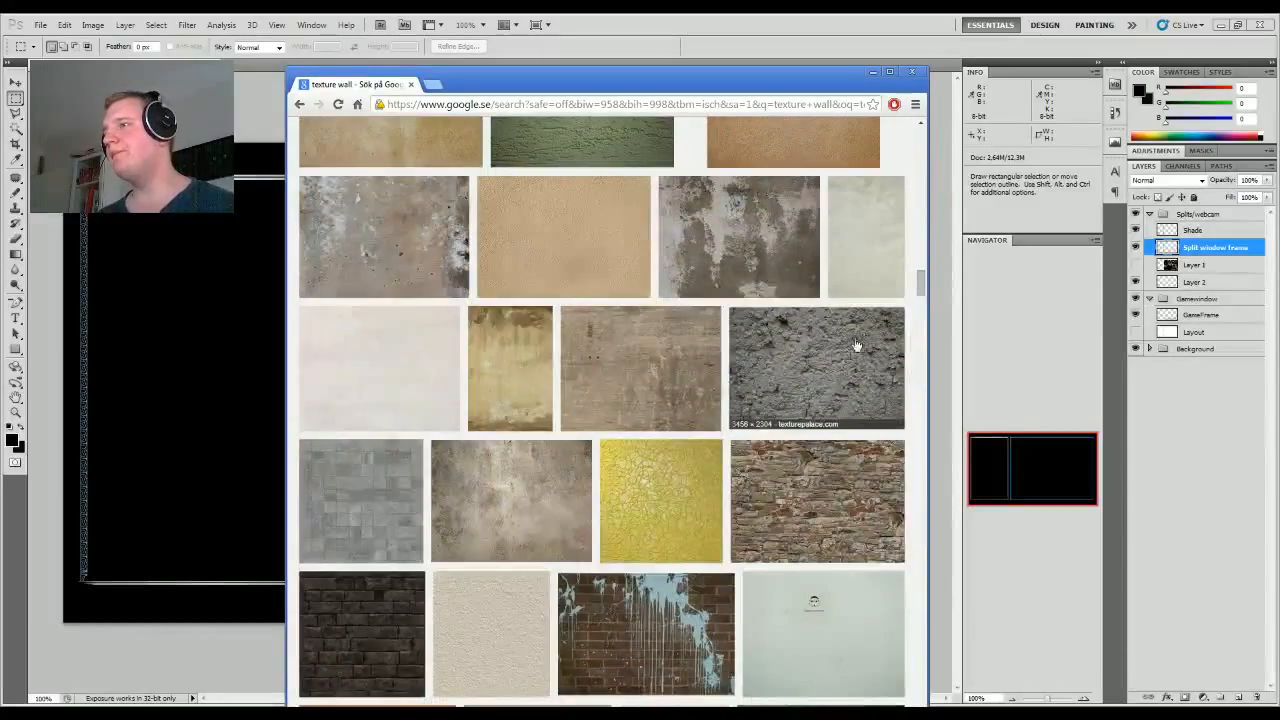
{"action": "scroll", "coordinate": [812, 350], "scroll_direction": "down", "scroll_amount": 3}
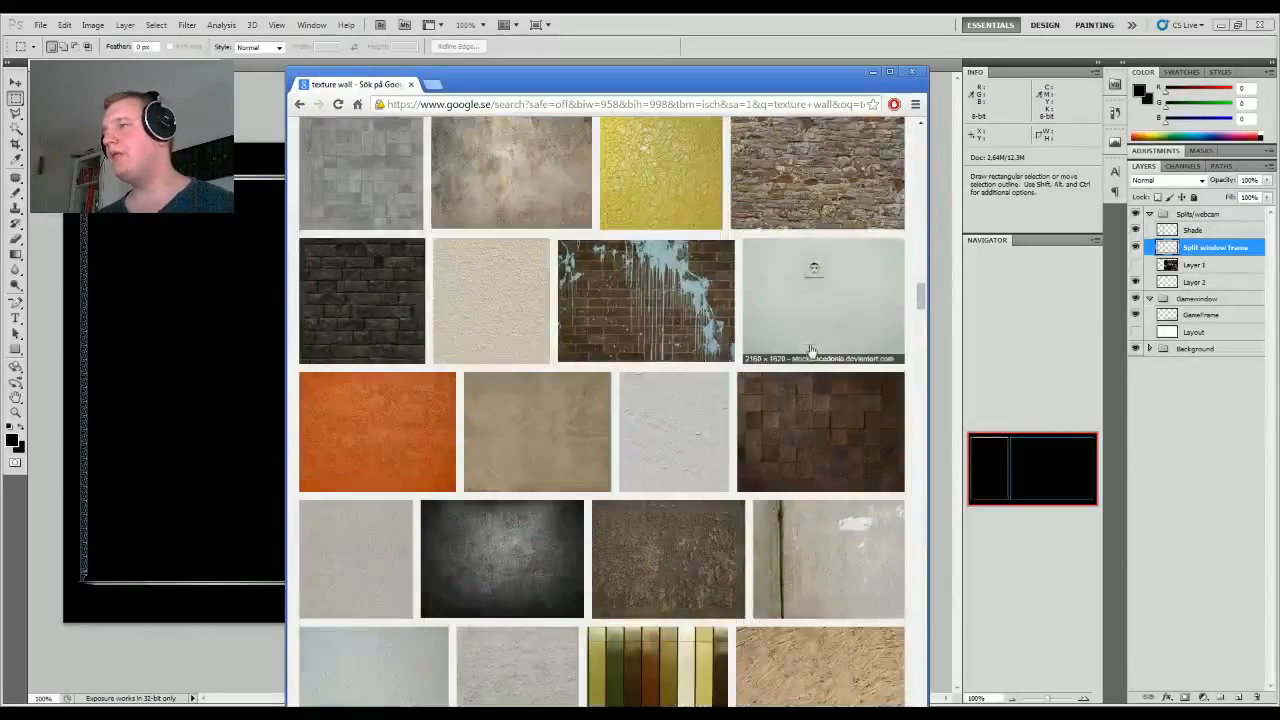
{"action": "left_click", "coordinate": [677, 325]}
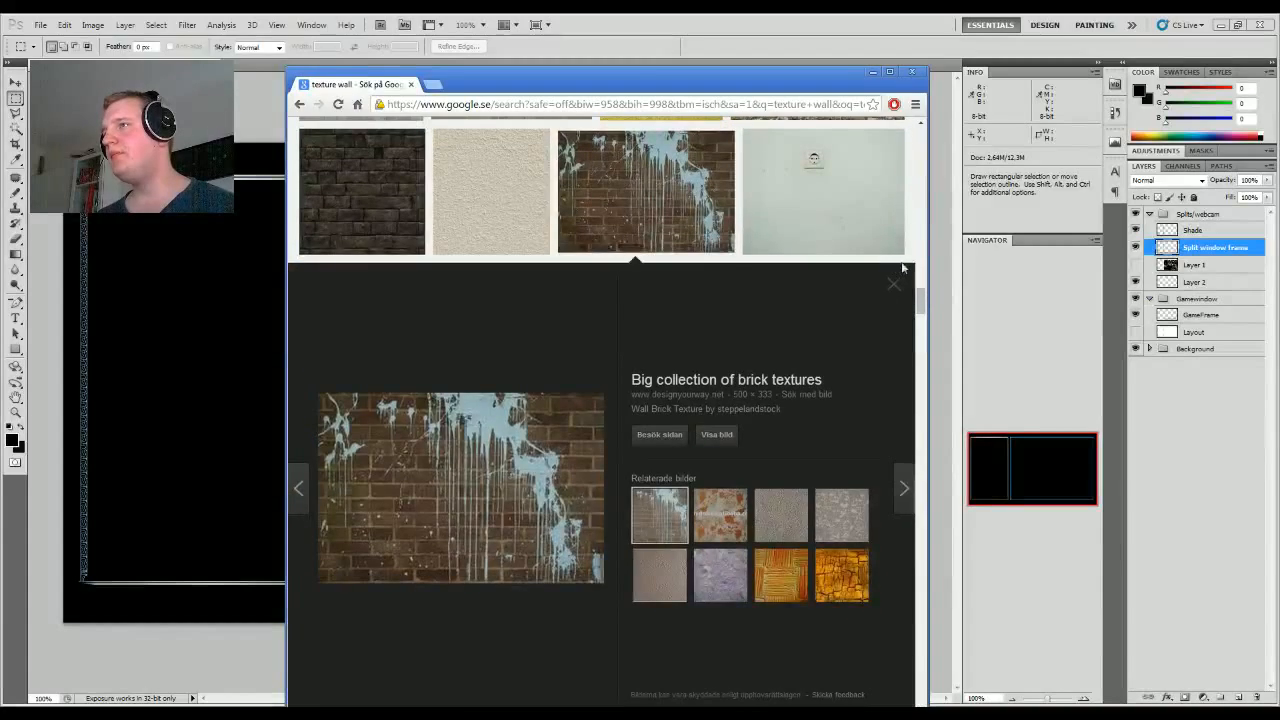
{"action": "left_click", "coordinate": [895, 285]}
{"action": "scroll", "coordinate": [600, 320], "scroll_direction": "down", "scroll_amount": 1}
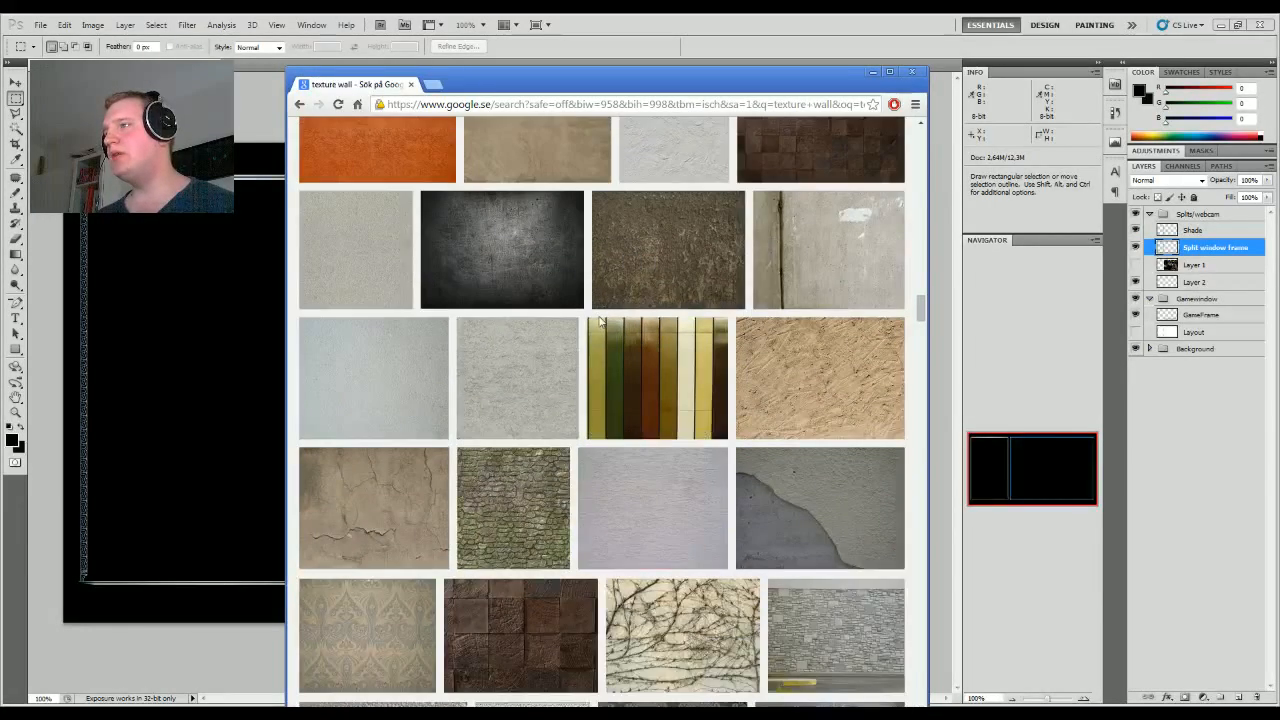
{"action": "scroll", "coordinate": [600, 321], "scroll_direction": "down", "scroll_amount": 1}
Step: Limit the "texture wall" image results to large images using the size filter
{"action": "left_click_drag", "start_coordinate": [925, 315], "coordinate": [908, 138]}
{"action": "left_click", "coordinate": [632, 176]}
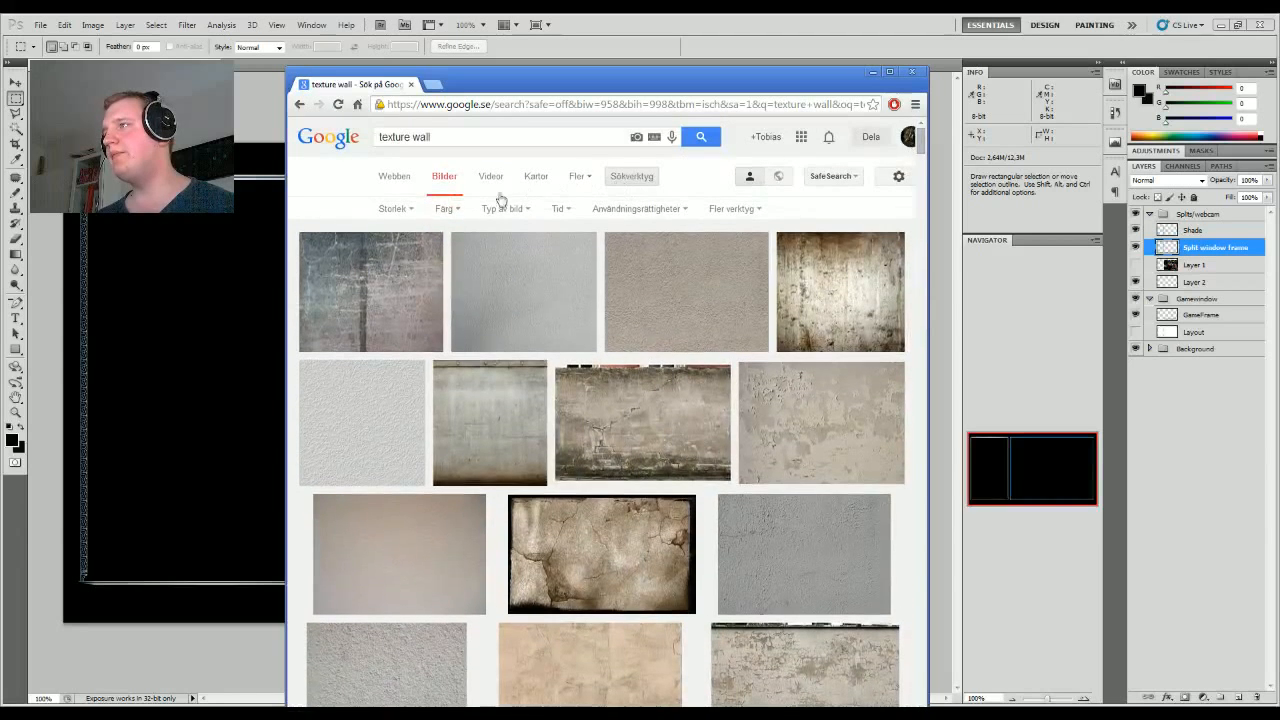
{"action": "left_click", "coordinate": [397, 209]}
{"action": "mouse_move", "coordinate": [410, 313]}
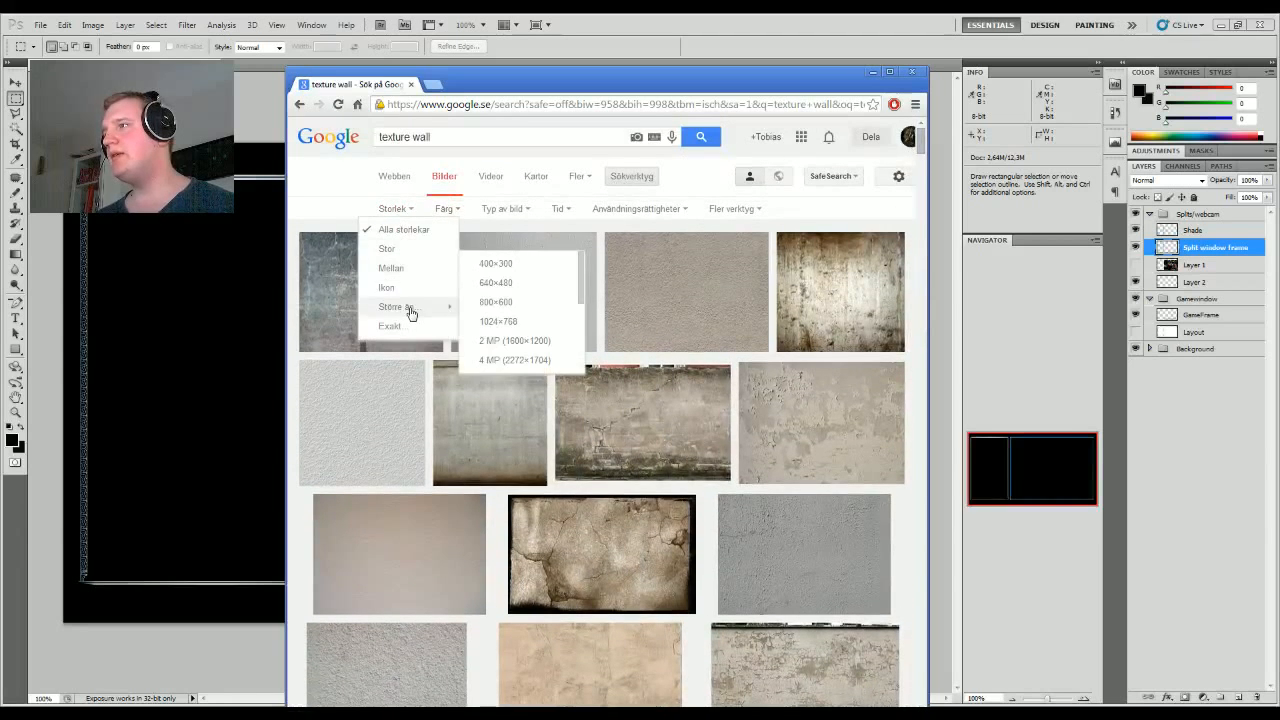
{"action": "left_click", "coordinate": [400, 250]}
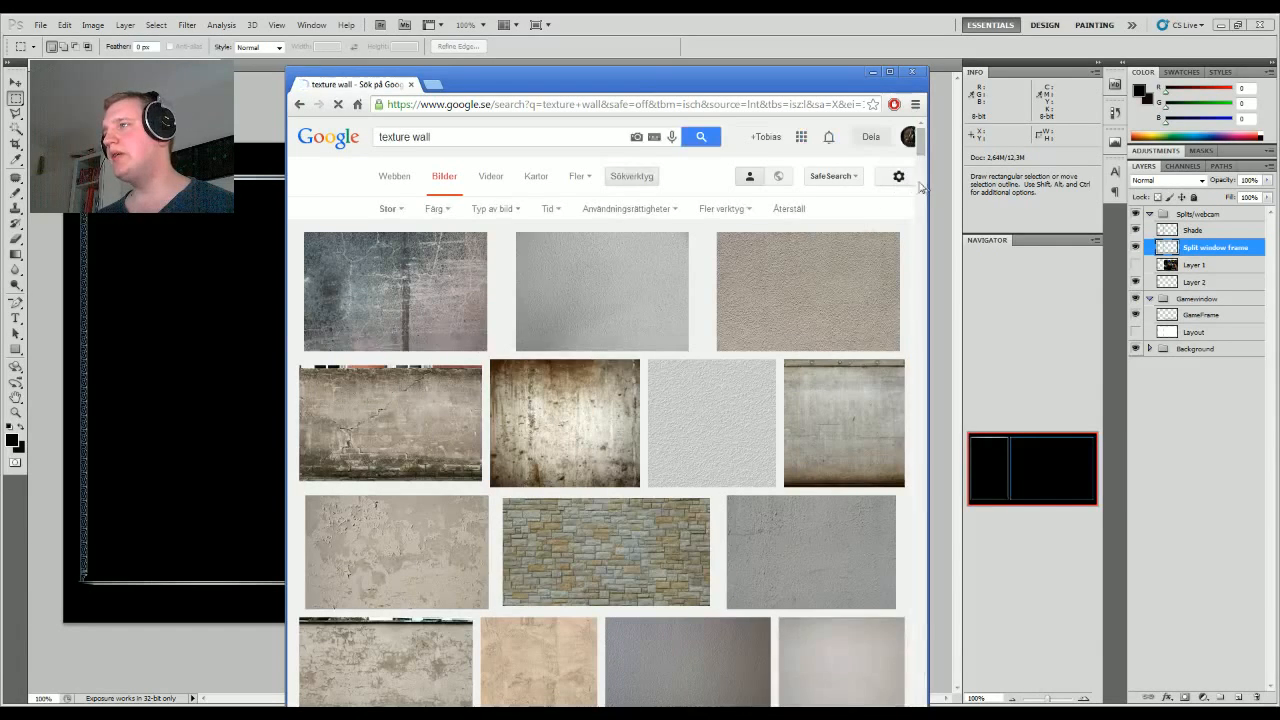
Step: Inspect the source page of the Wall Texture - 9 image, return to the results and close its preview
{"action": "scroll", "coordinate": [921, 155], "scroll_direction": "down", "scroll_amount": 2}
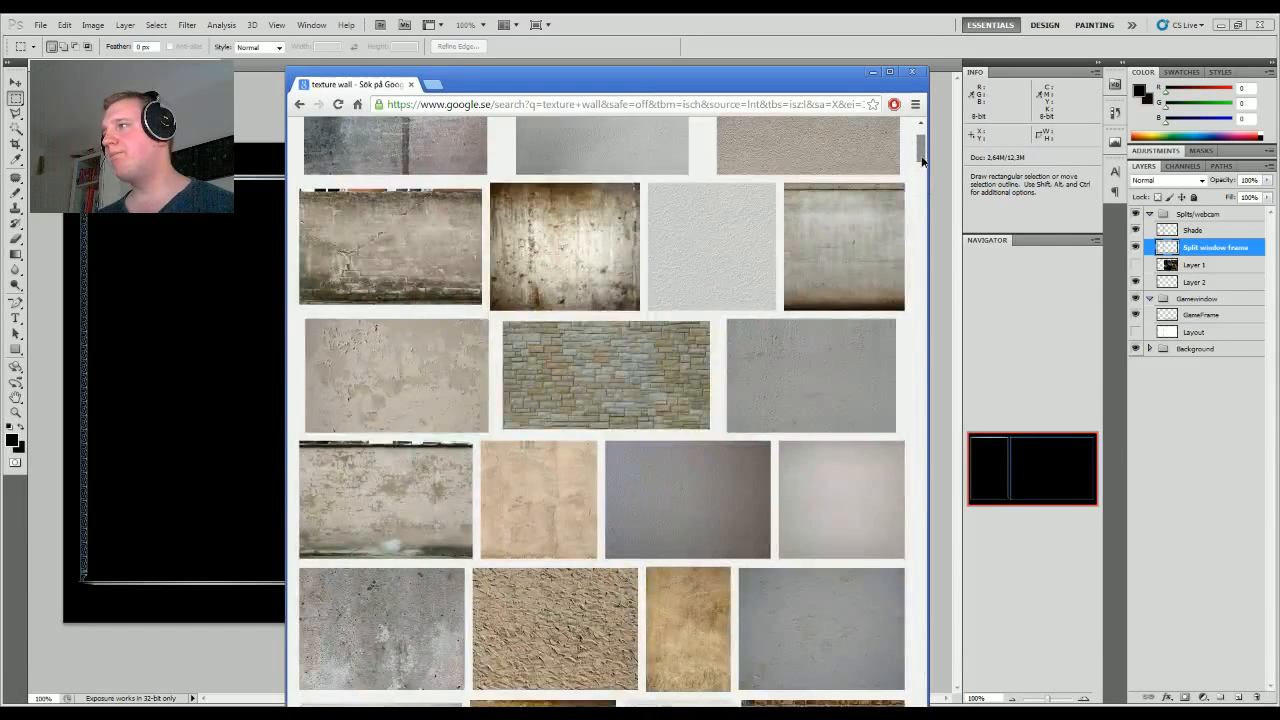
{"action": "left_click", "coordinate": [429, 257]}
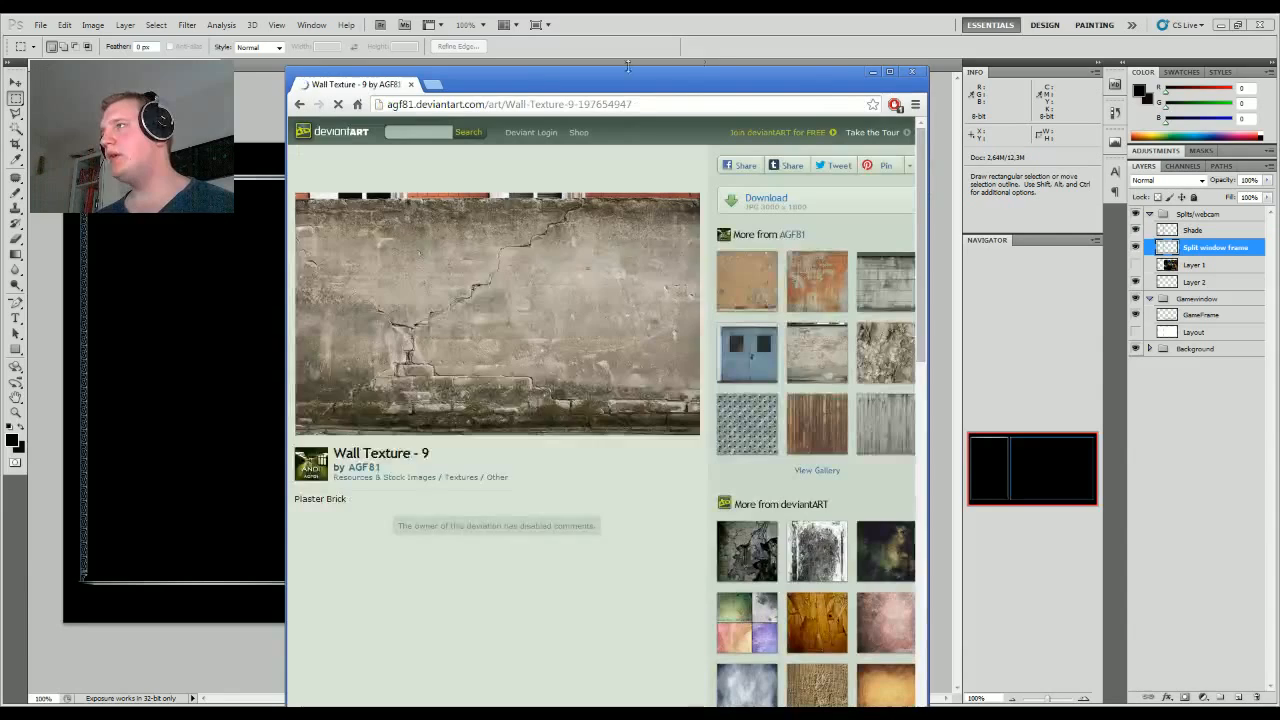
{"action": "mouse_move", "coordinate": [843, 80]}
{"action": "left_mouse_down"}
{"action": "mouse_move", "coordinate": [872, 170]}
{"action": "mouse_move", "coordinate": [853, 102]}
{"action": "left_mouse_up"}
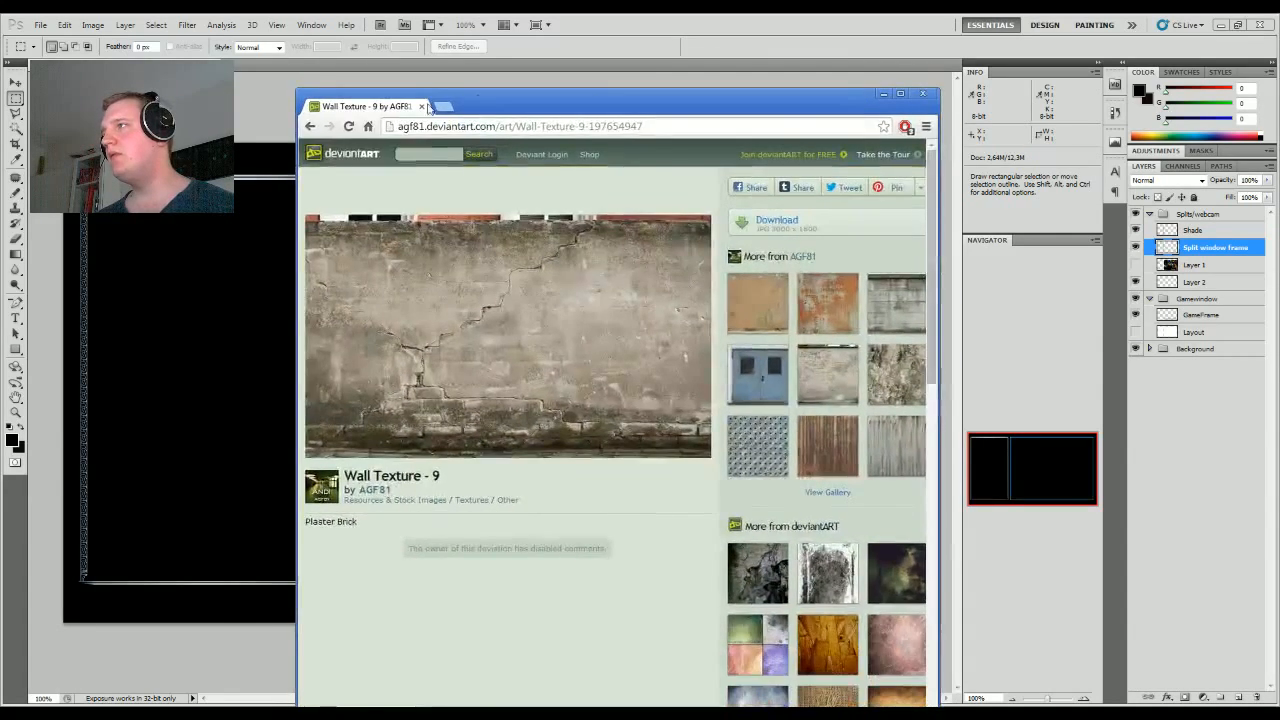
{"action": "left_click", "coordinate": [309, 127]}
{"action": "left_click_drag", "start_coordinate": [548, 101], "coordinate": [522, 44]}
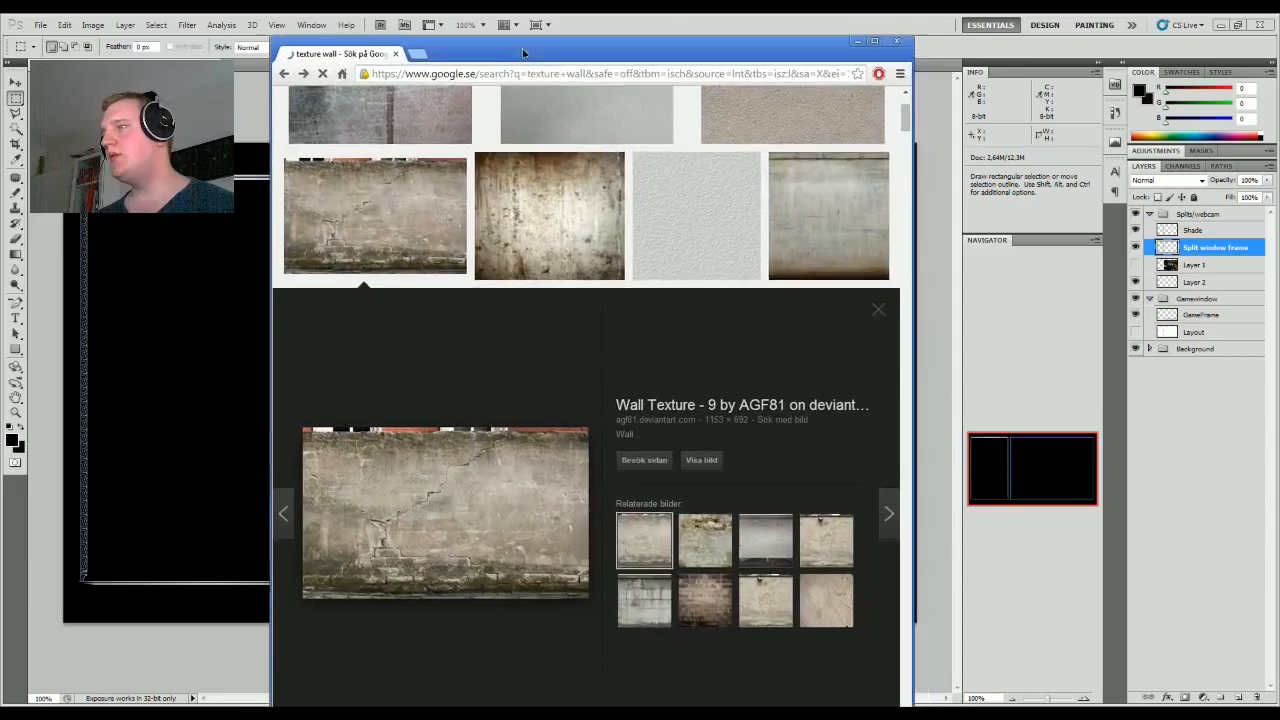
{"action": "left_click", "coordinate": [875, 313]}
Step: Browse the large wall textures and open the full-size page of the spotlit stone wall with a wooden floor
{"action": "scroll", "coordinate": [748, 314], "scroll_direction": "down", "scroll_amount": 5}
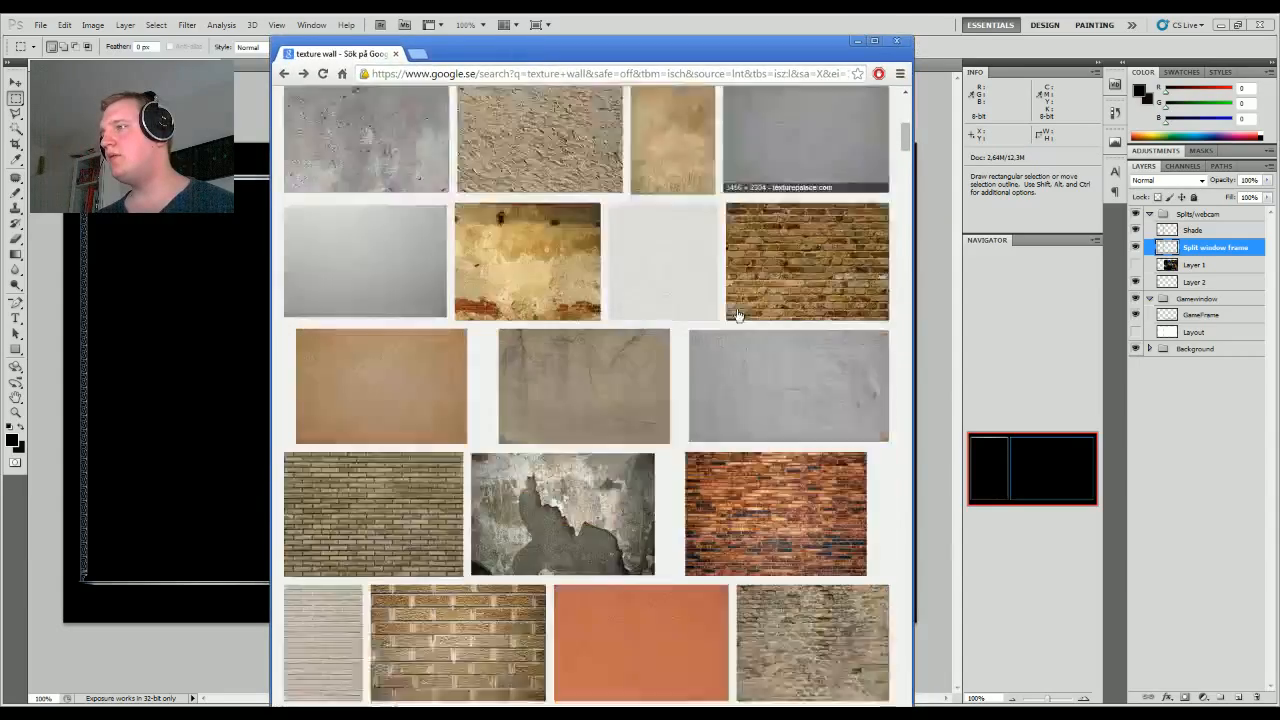
{"action": "scroll", "coordinate": [748, 314], "scroll_direction": "down", "scroll_amount": 8}
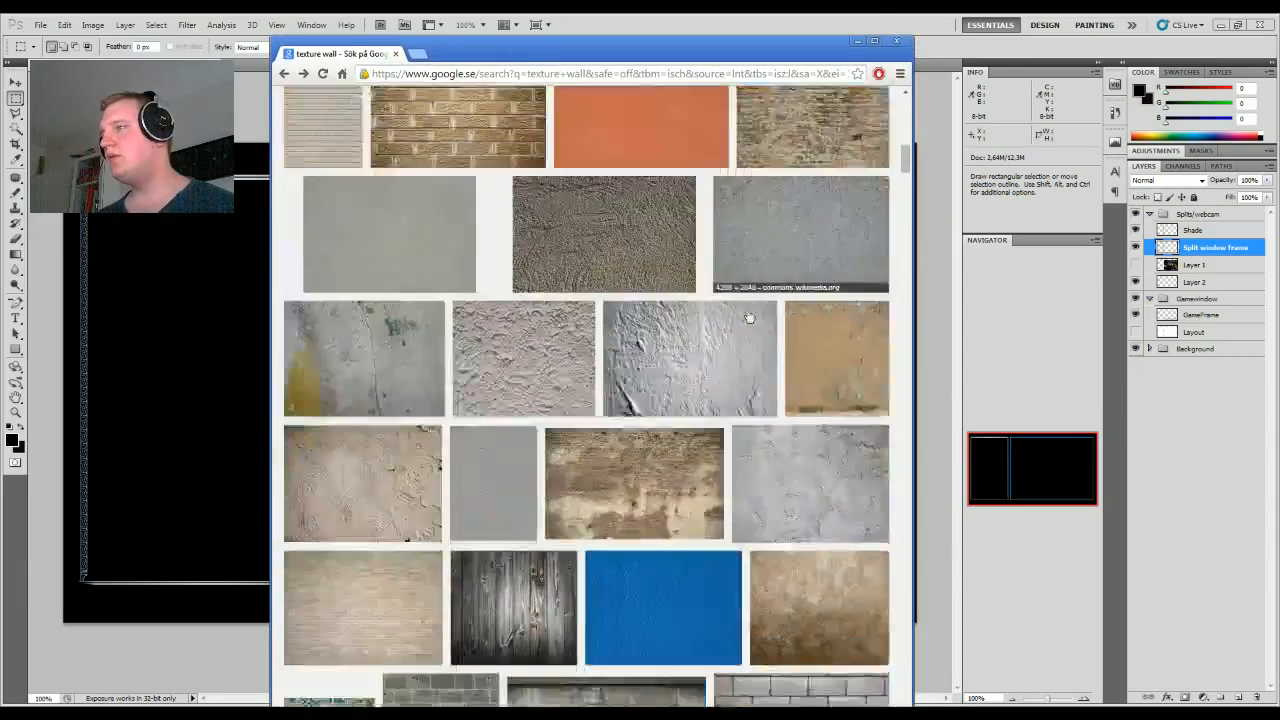
{"action": "scroll", "coordinate": [748, 317], "scroll_direction": "down", "scroll_amount": 3}
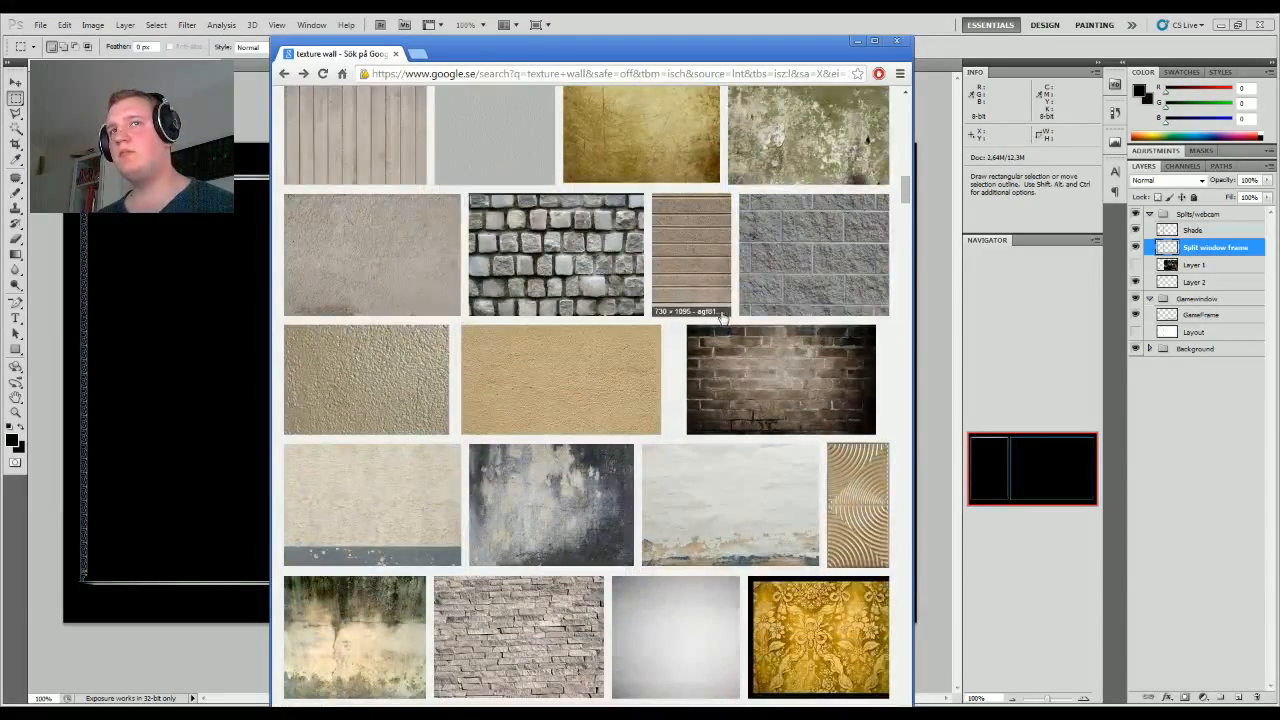
{"action": "scroll", "coordinate": [722, 316], "scroll_direction": "down", "scroll_amount": 6}
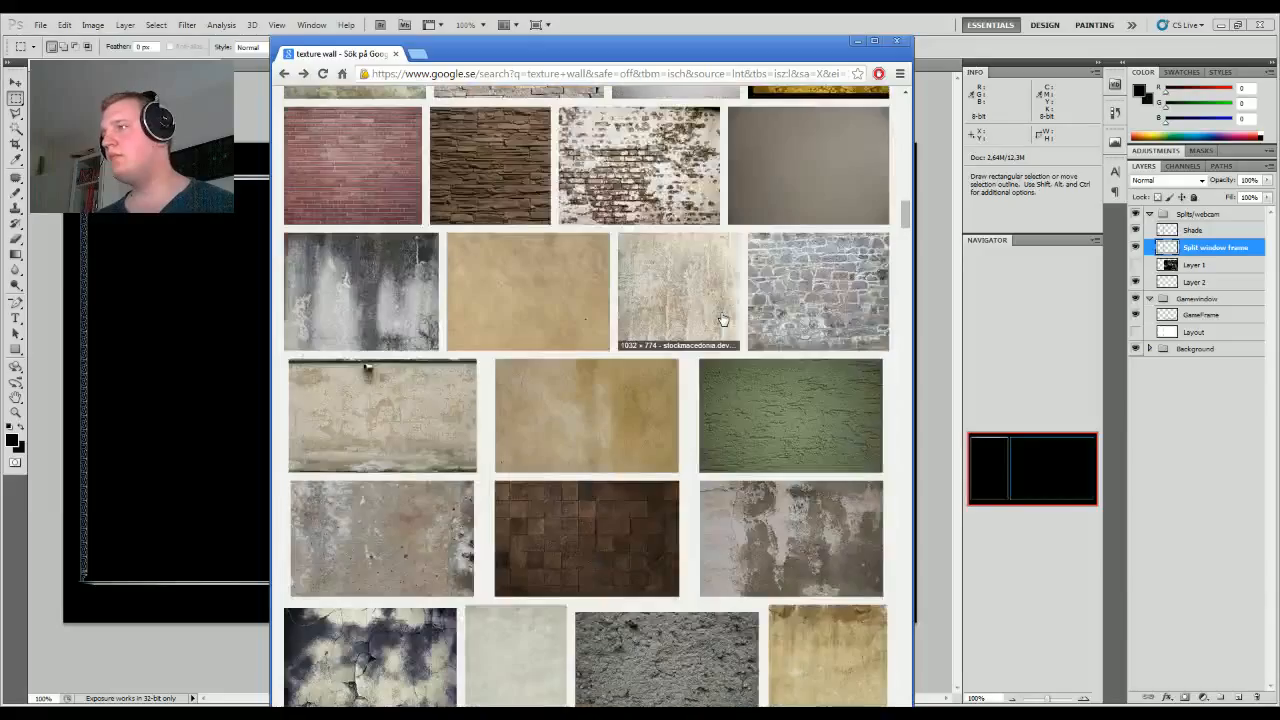
{"action": "scroll", "coordinate": [722, 318], "scroll_direction": "down", "scroll_amount": 5}
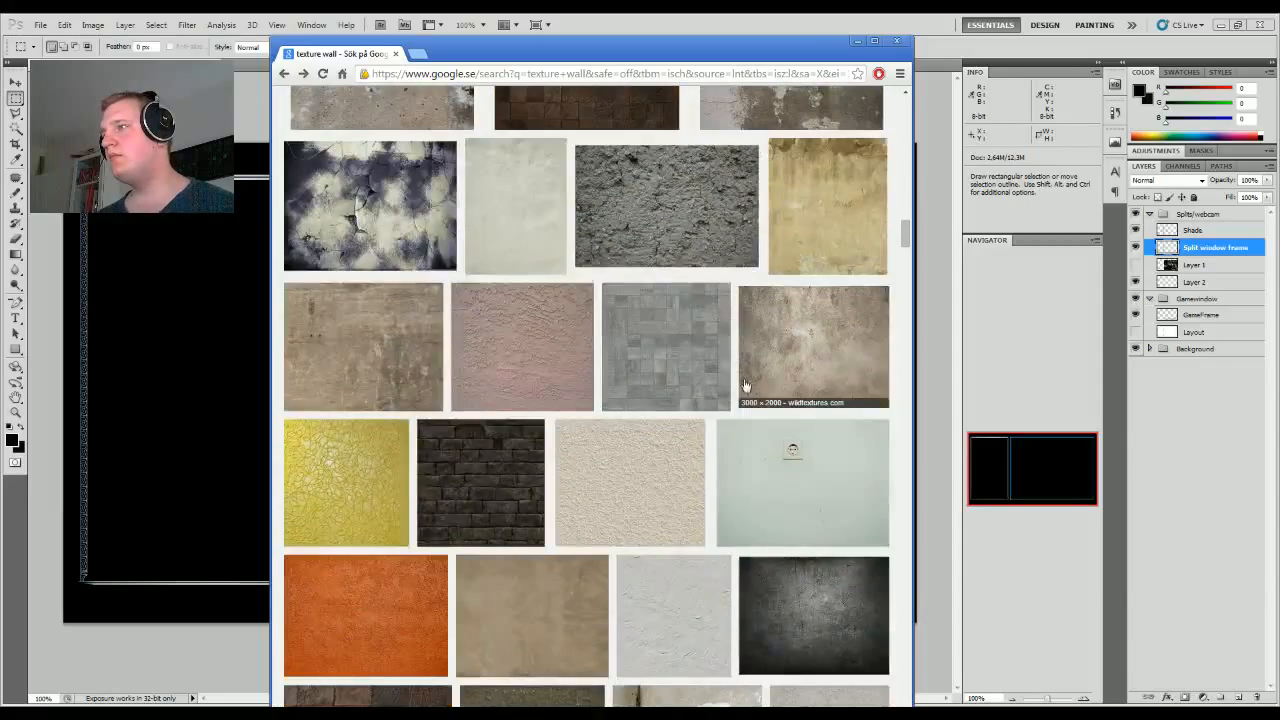
{"action": "scroll", "coordinate": [700, 388], "scroll_direction": "down", "scroll_amount": 3}
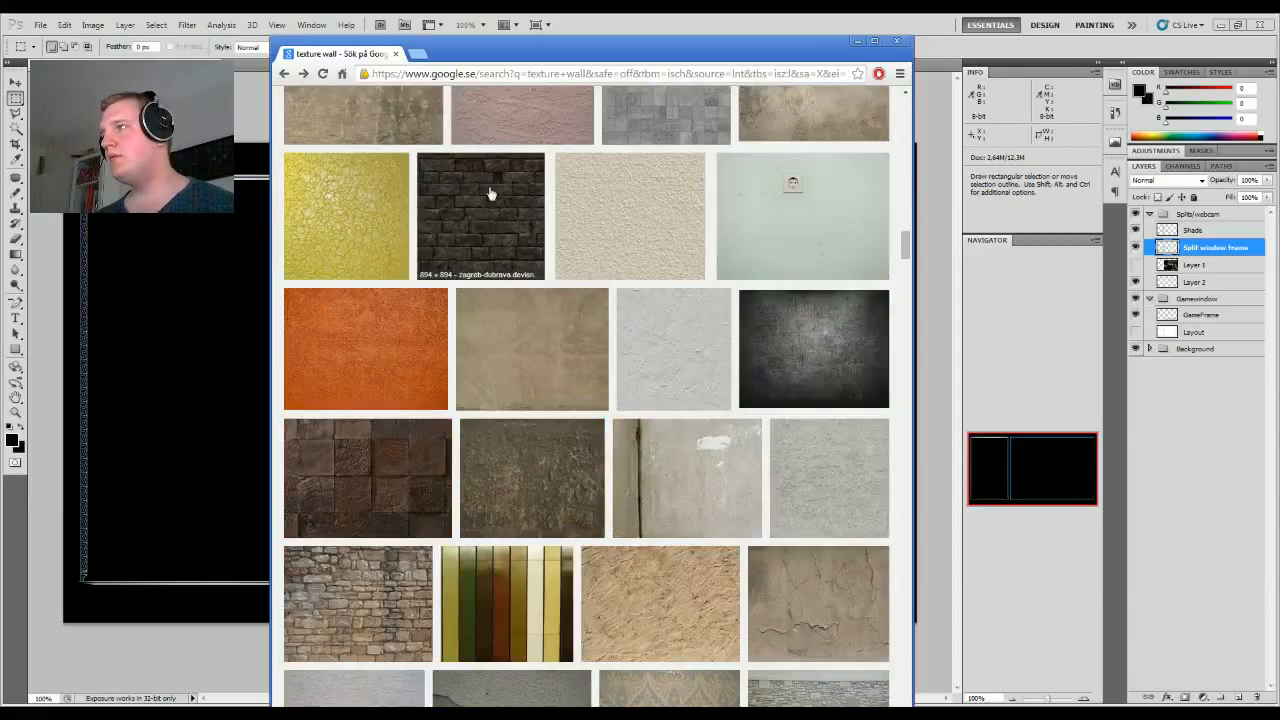
{"action": "scroll", "coordinate": [508, 355], "scroll_direction": "down", "scroll_amount": 7}
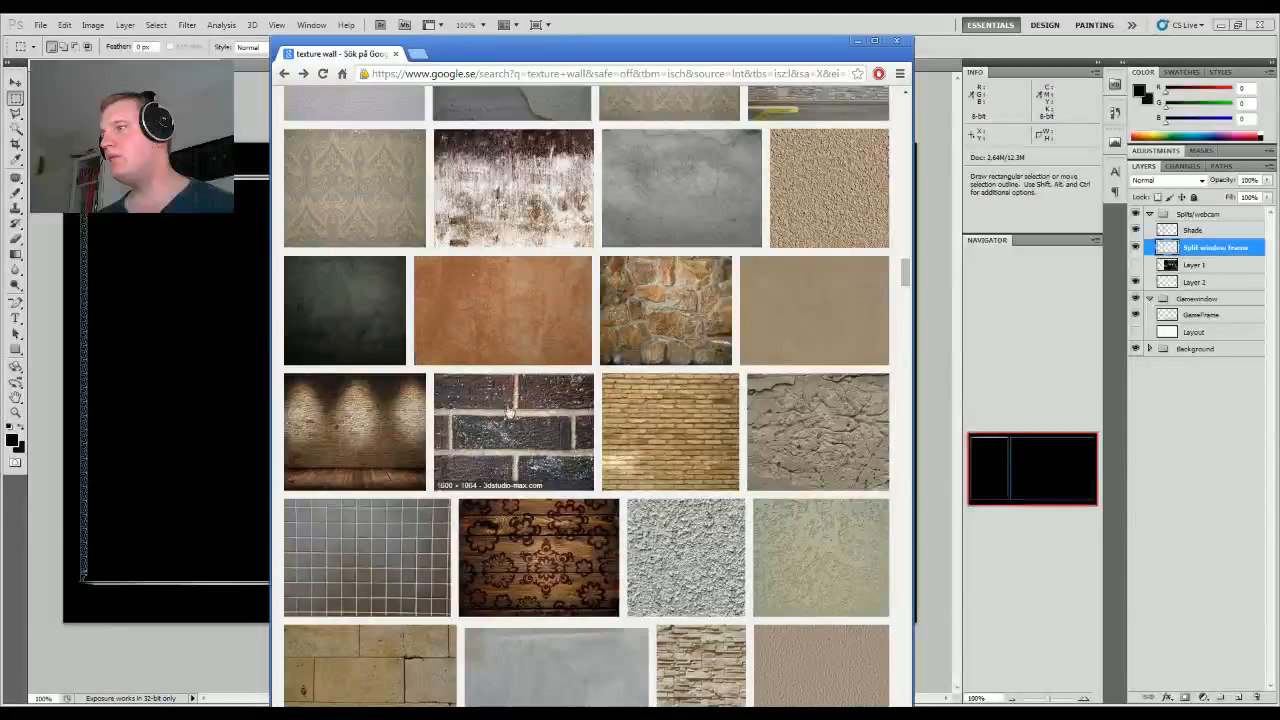
{"action": "left_click", "coordinate": [395, 433]}
{"action": "left_click", "coordinate": [501, 411]}
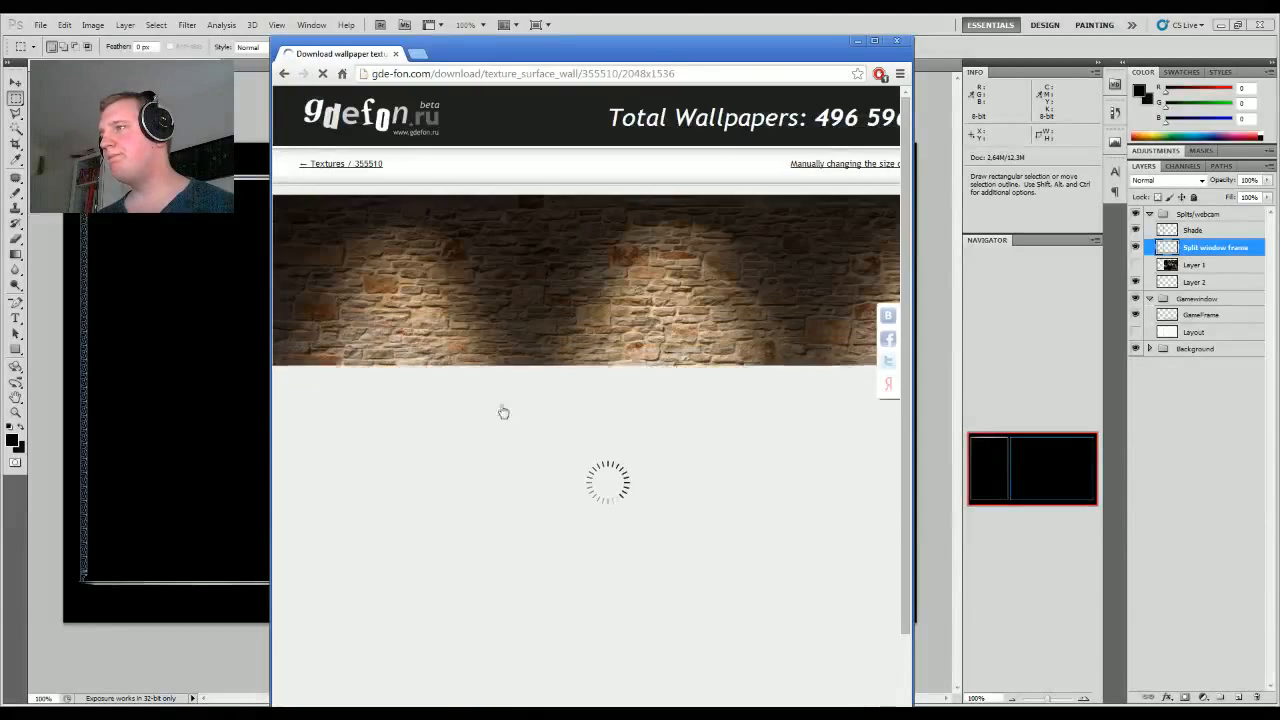
Step: Copy the spotlit stone wall image, switch to Photoshop and paste it into the Background group
{"action": "scroll", "coordinate": [642, 373], "scroll_direction": "down", "scroll_amount": 1}
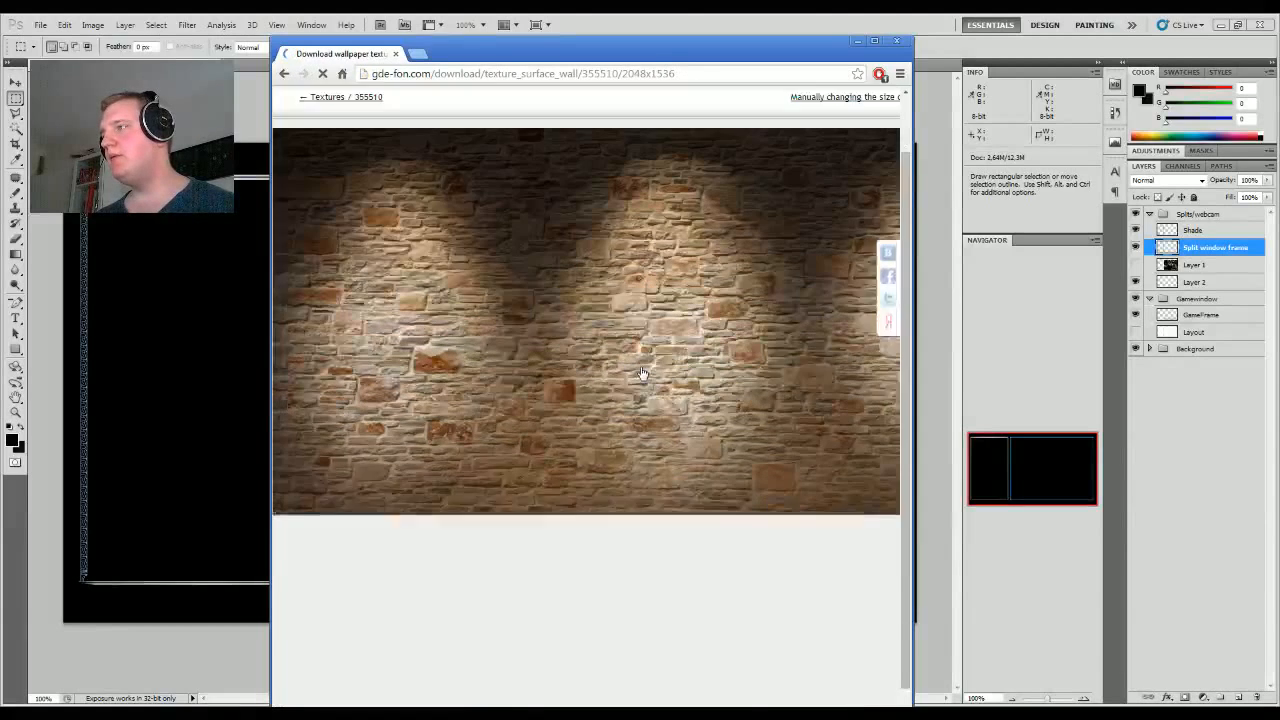
{"action": "scroll", "coordinate": [642, 373], "scroll_direction": "down", "scroll_amount": 1}
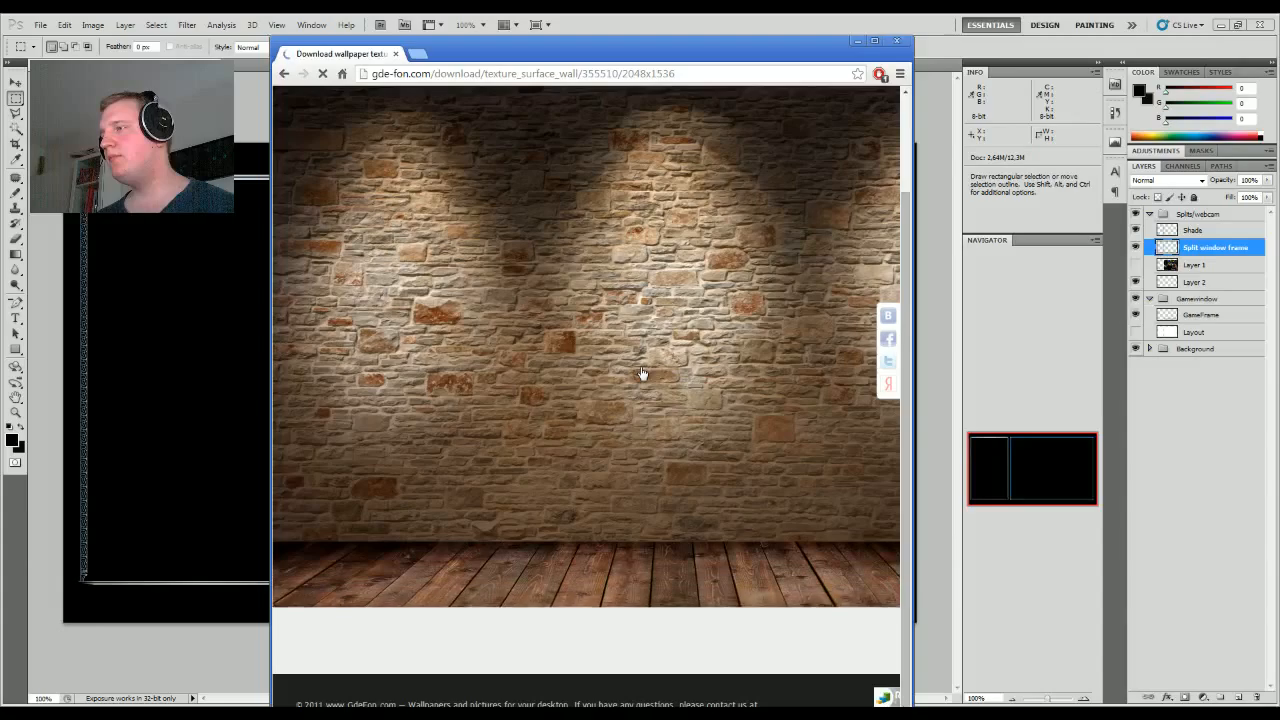
{"action": "right_click", "coordinate": [583, 301]}
{"action": "left_click", "coordinate": [658, 420]}
{"action": "key", "text": "alt+Tab"}
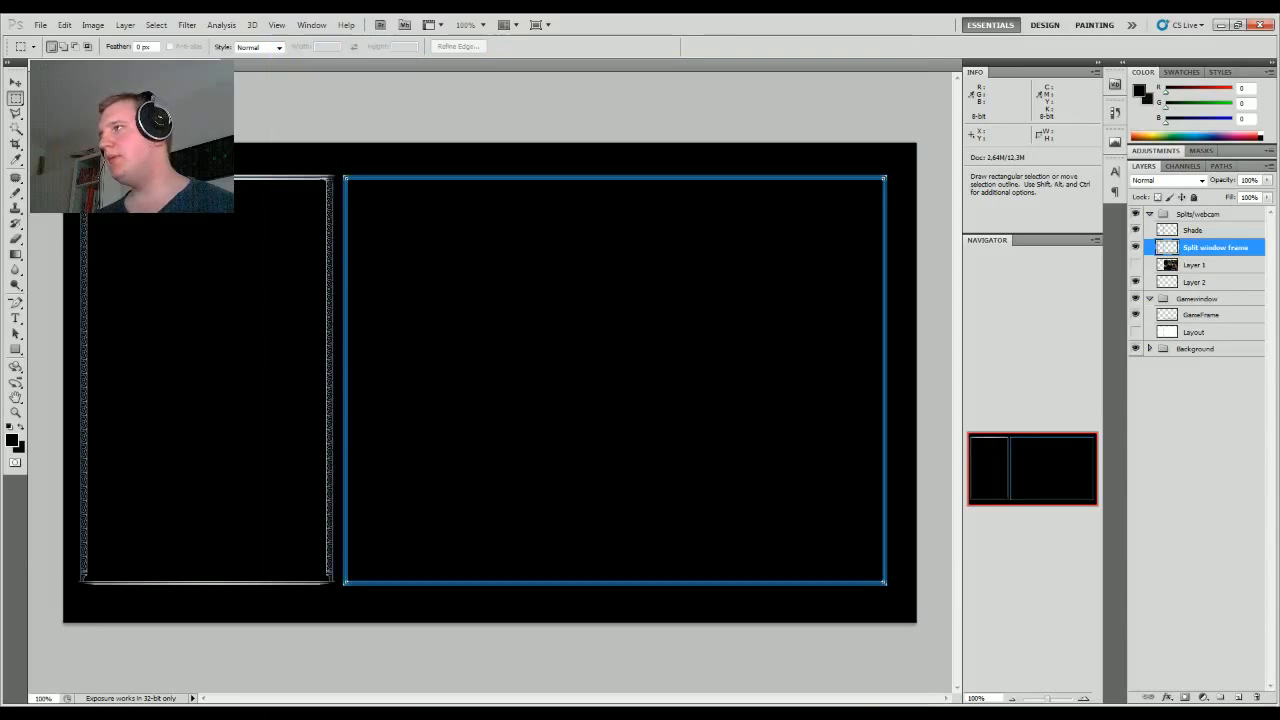
{"action": "left_click", "coordinate": [1145, 350]}
{"action": "left_click", "coordinate": [1149, 348]}
{"action": "key", "text": "ctrl+v"}
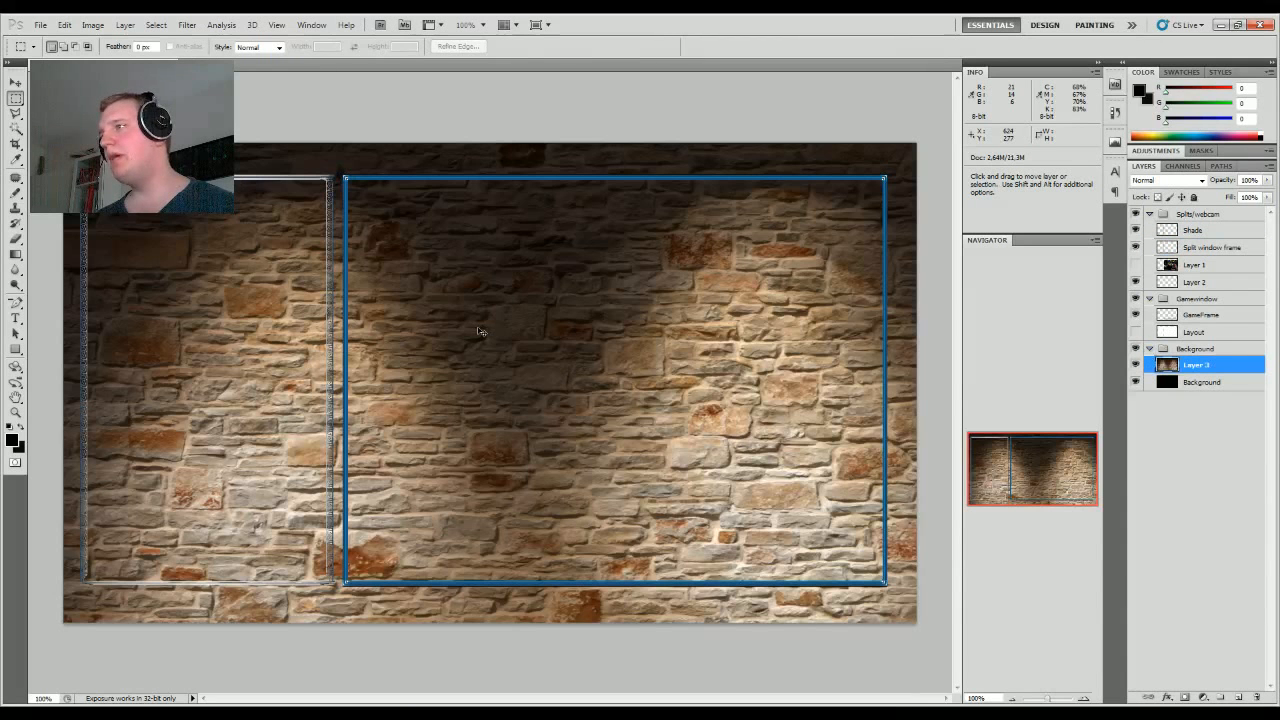
Step: Scale the pasted stone wall layer to about 53.6%, reposition it on the canvas, and delete the layer
{"action": "key", "text": "ctrl+t"}
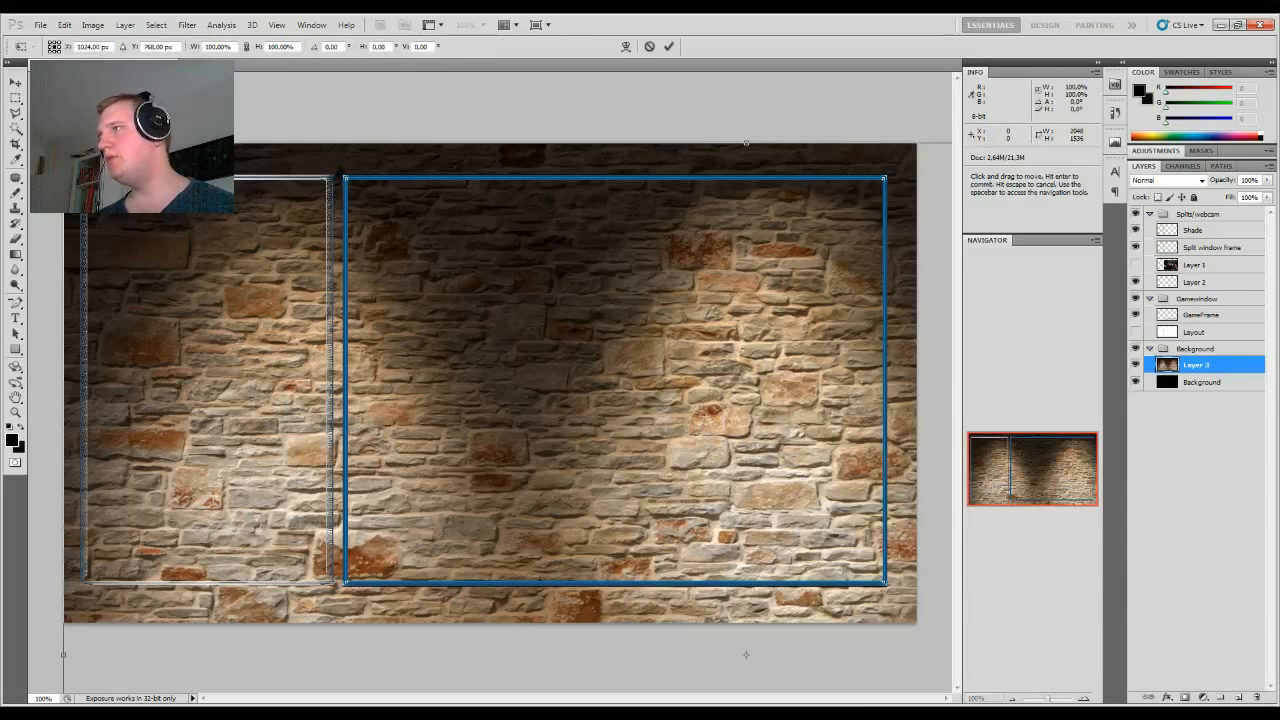
{"action": "left_click_drag", "start_coordinate": [747, 655], "coordinate": [316, 182]}
{"action": "left_click_drag", "start_coordinate": [88, 104], "coordinate": [371, 314]}
{"action": "left_click_drag", "start_coordinate": [609, 449], "coordinate": [317, 258]}
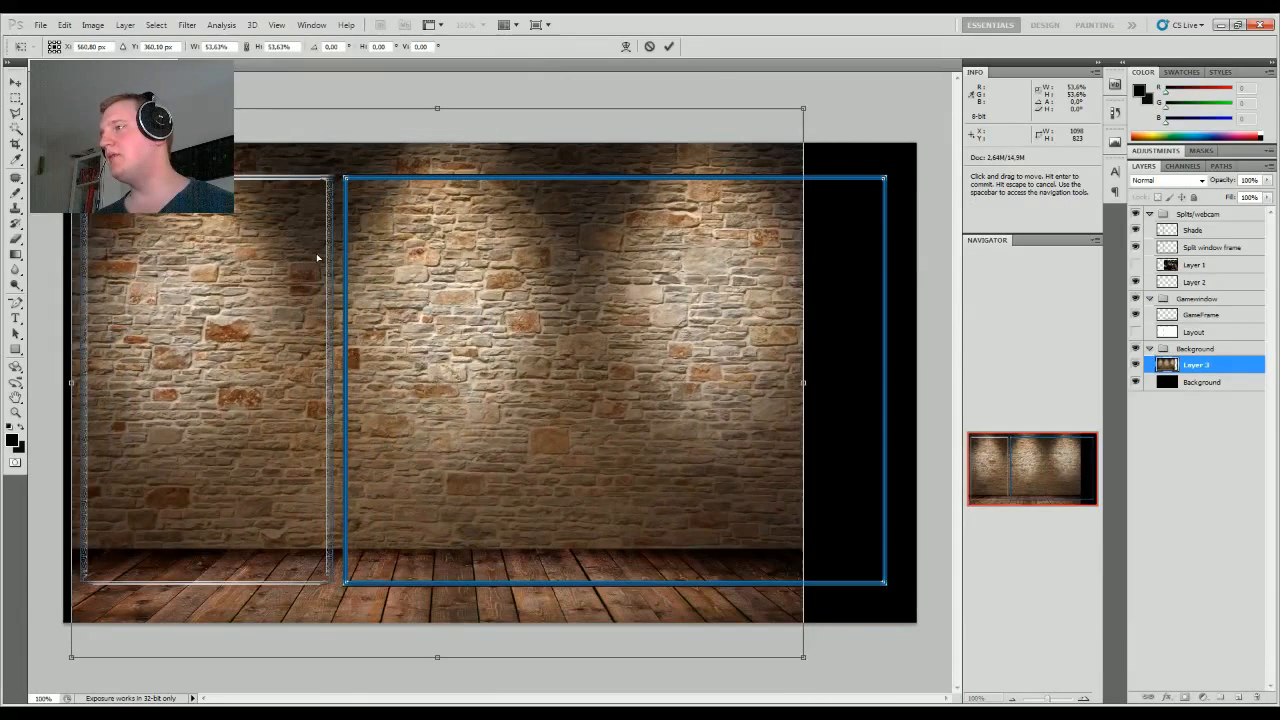
{"action": "key", "text": "Return"}
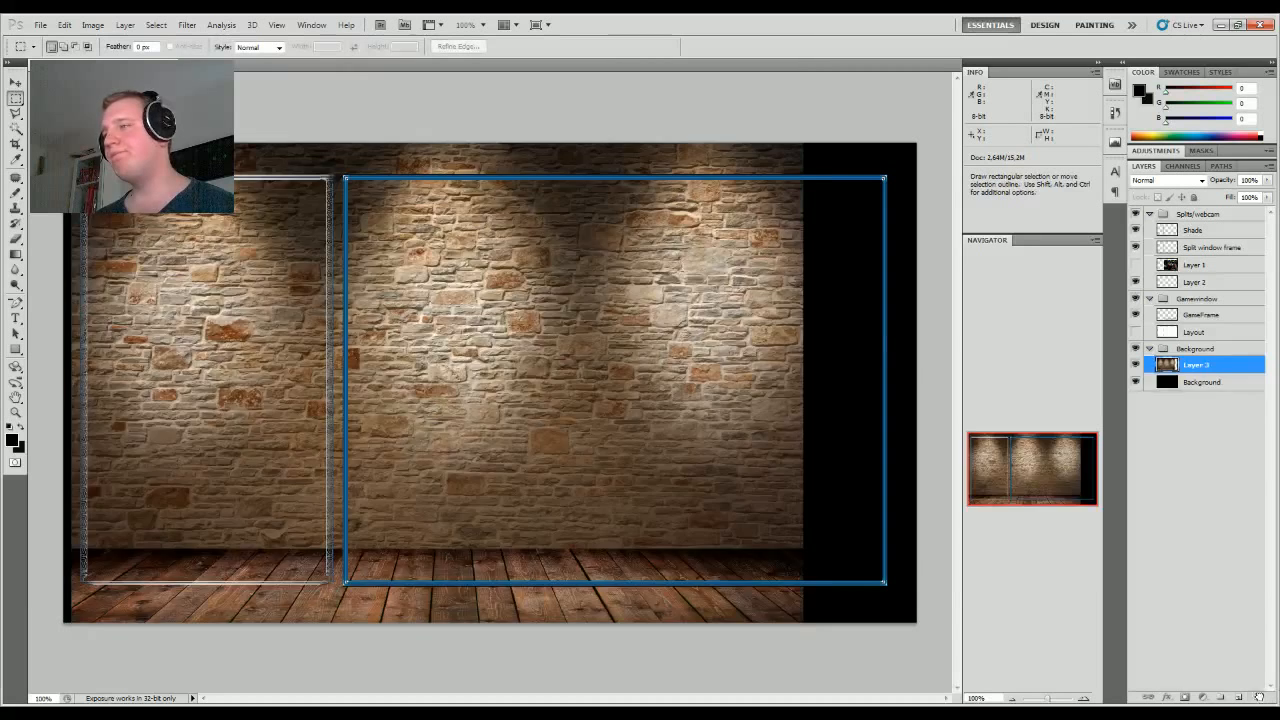
{"action": "key", "text": "Delete"}
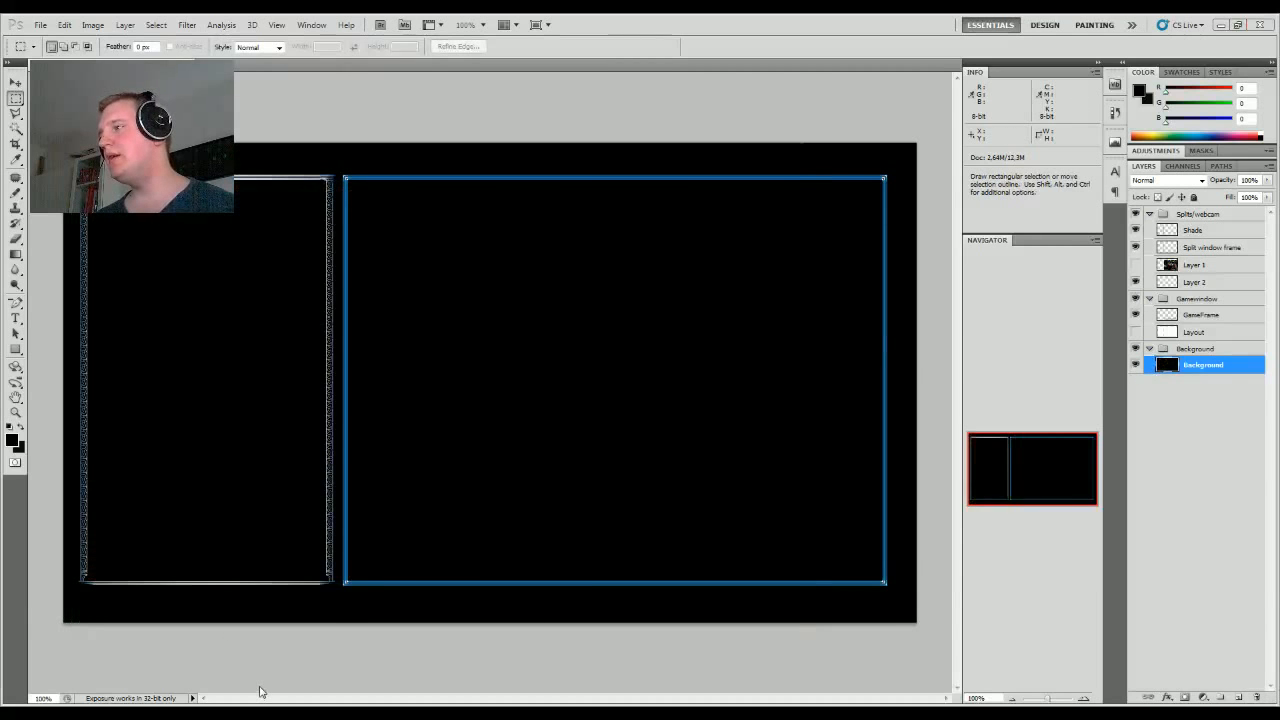
Step: Switch back to the browser, return to the "texture wall" image results and look through more textures
{"action": "left_click", "coordinate": [272, 714]}
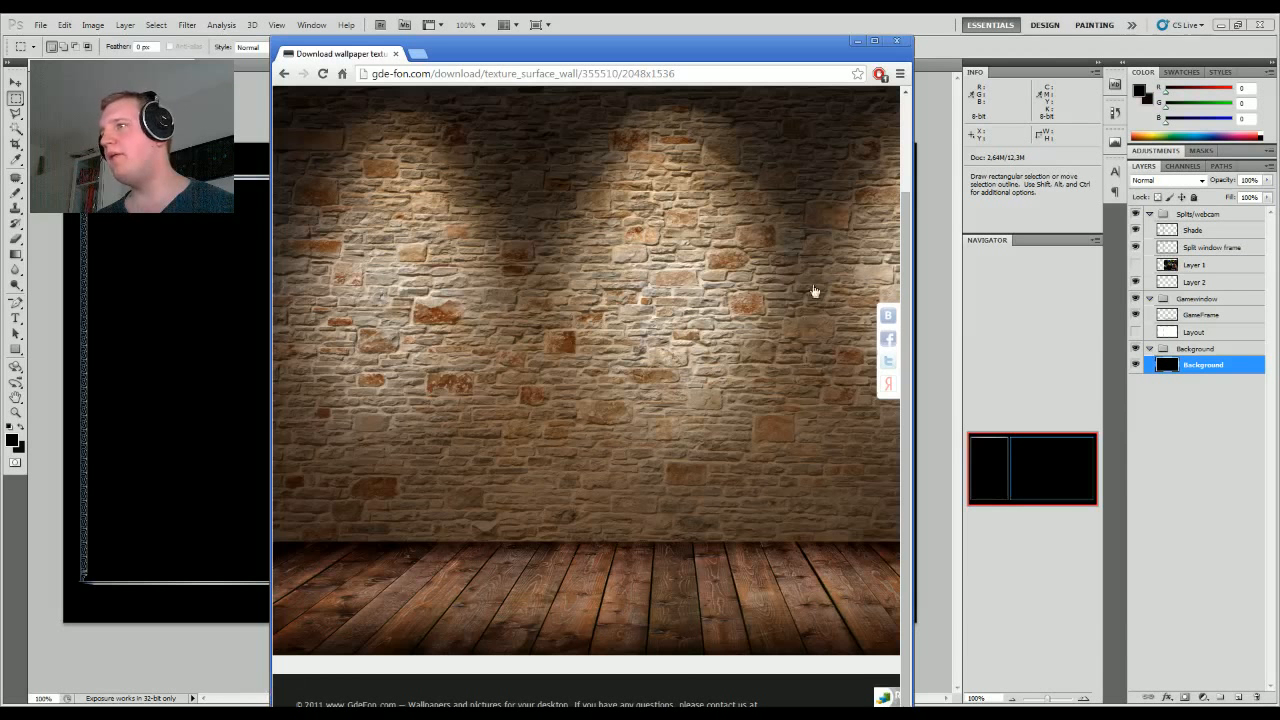
{"action": "left_click", "coordinate": [283, 74]}
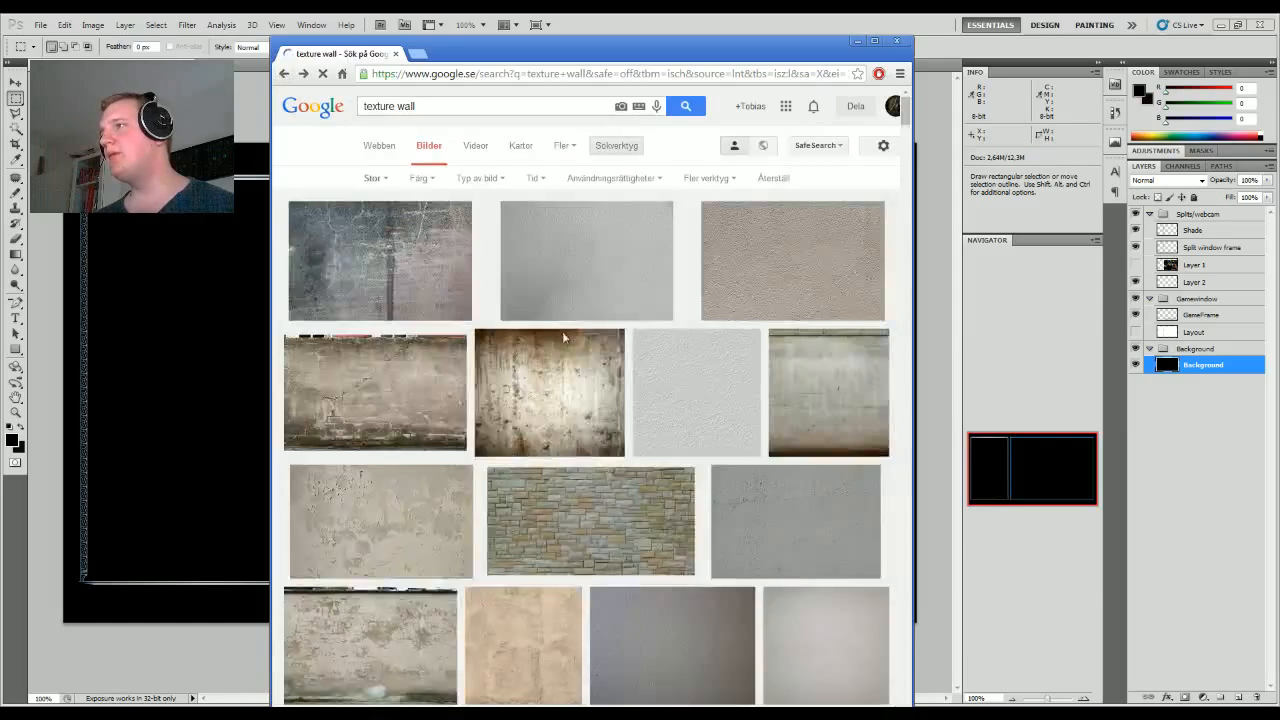
{"action": "scroll", "coordinate": [731, 366], "scroll_direction": "down", "scroll_amount": 3}
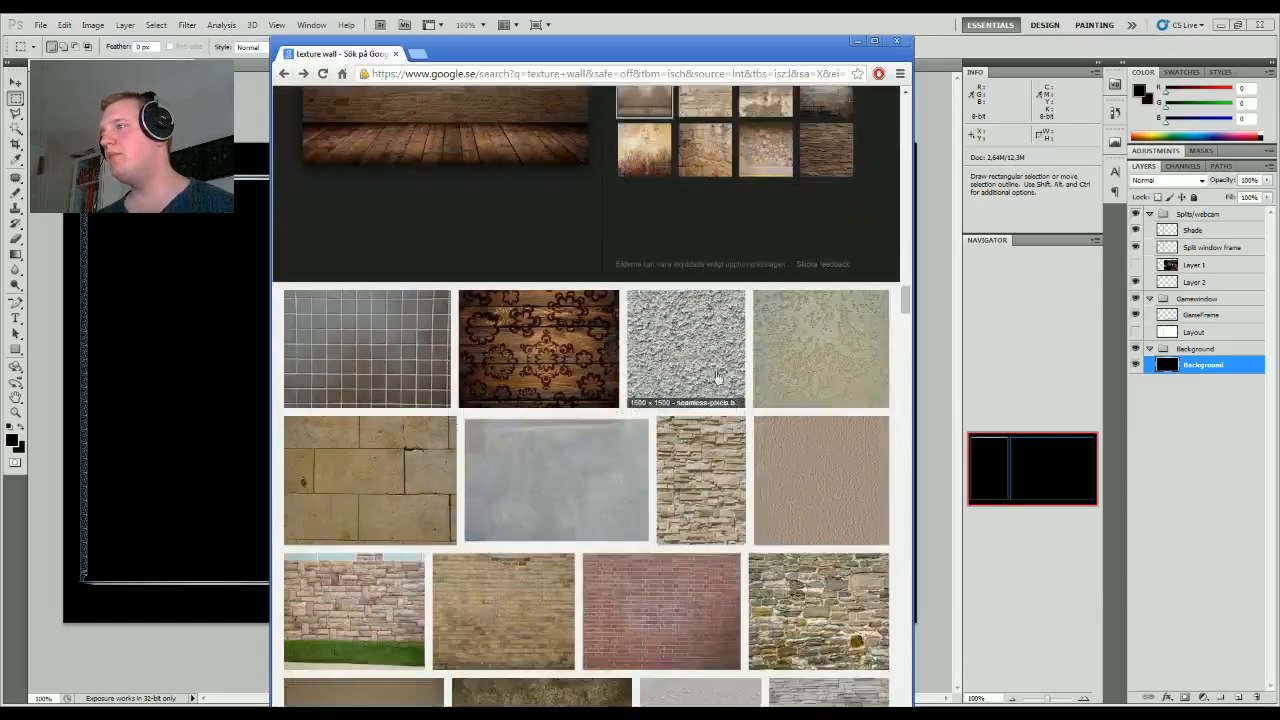
{"action": "scroll", "coordinate": [731, 366], "scroll_direction": "up", "scroll_amount": 17}
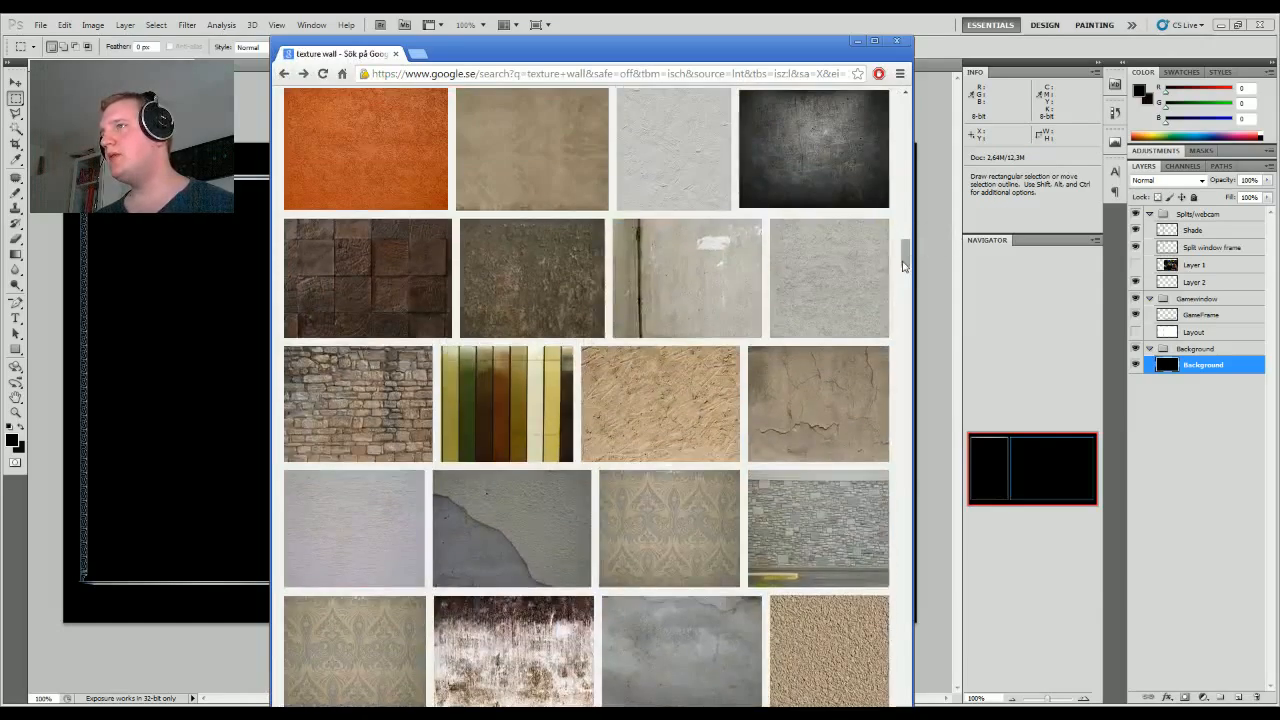
Step: Search images for "texture subtle wall" and refine the query to "texture subtle wall dark"
{"action": "left_click_drag", "start_coordinate": [904, 252], "coordinate": [891, 108]}
{"action": "left_click", "coordinate": [391, 106]}
{"action": "type", "text": "sub"}
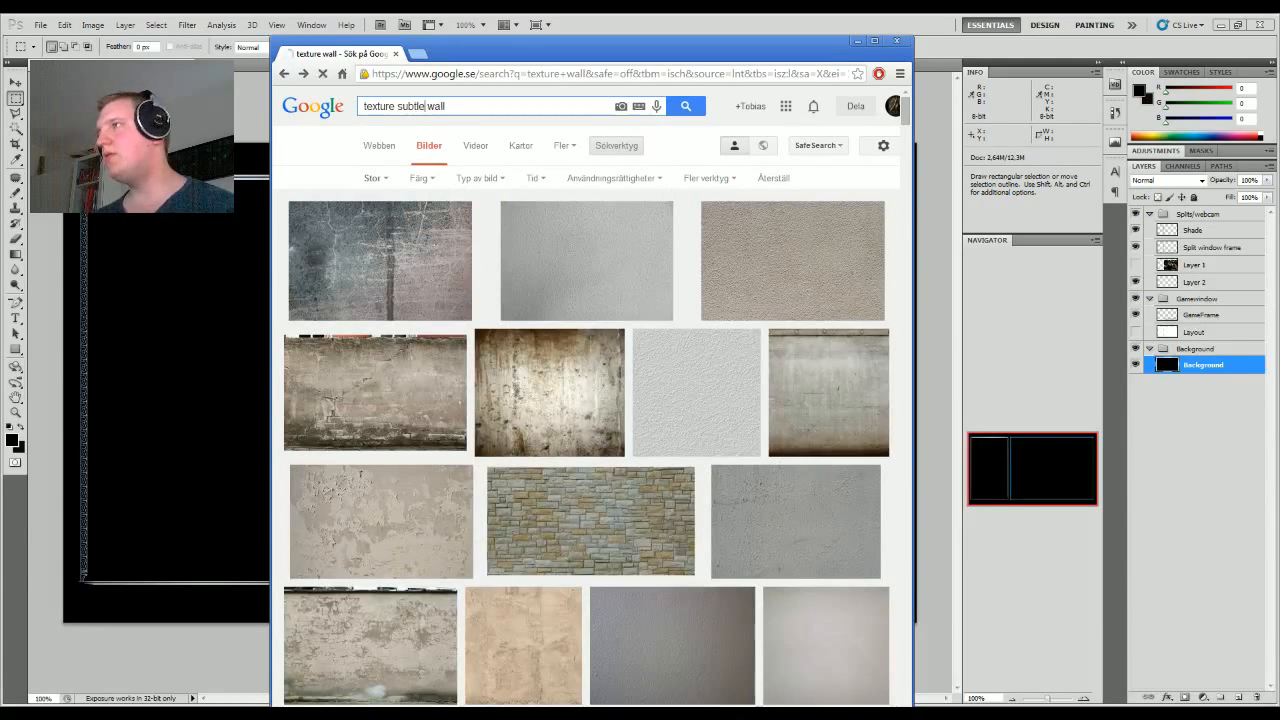
{"action": "type", "text": "tle"}
{"action": "key", "text": "Return"}
{"action": "scroll", "coordinate": [613, 365], "scroll_direction": "down", "scroll_amount": 3}
{"action": "scroll", "coordinate": [613, 365], "scroll_direction": "up", "scroll_amount": 3}
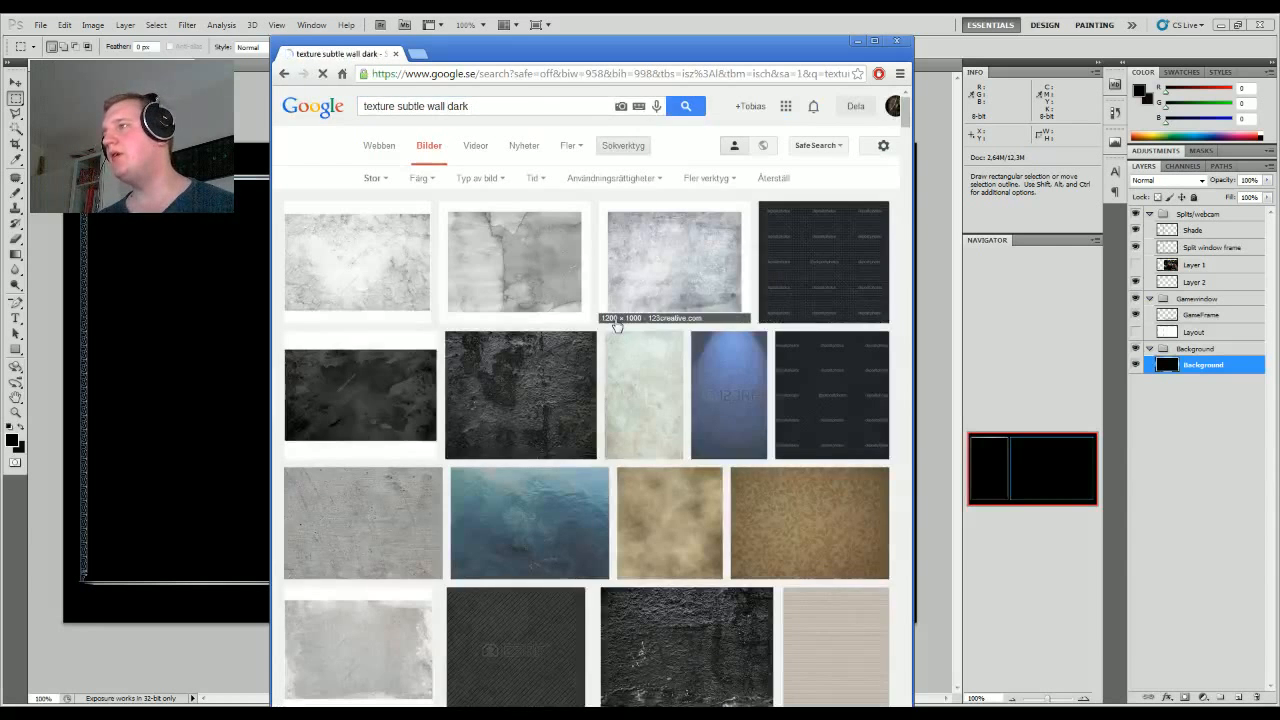
Step: Inspect the source page of the Free Texture Friday – Black Wall 2 image and return to the search results
{"action": "scroll", "coordinate": [610, 318], "scroll_direction": "down", "scroll_amount": 2}
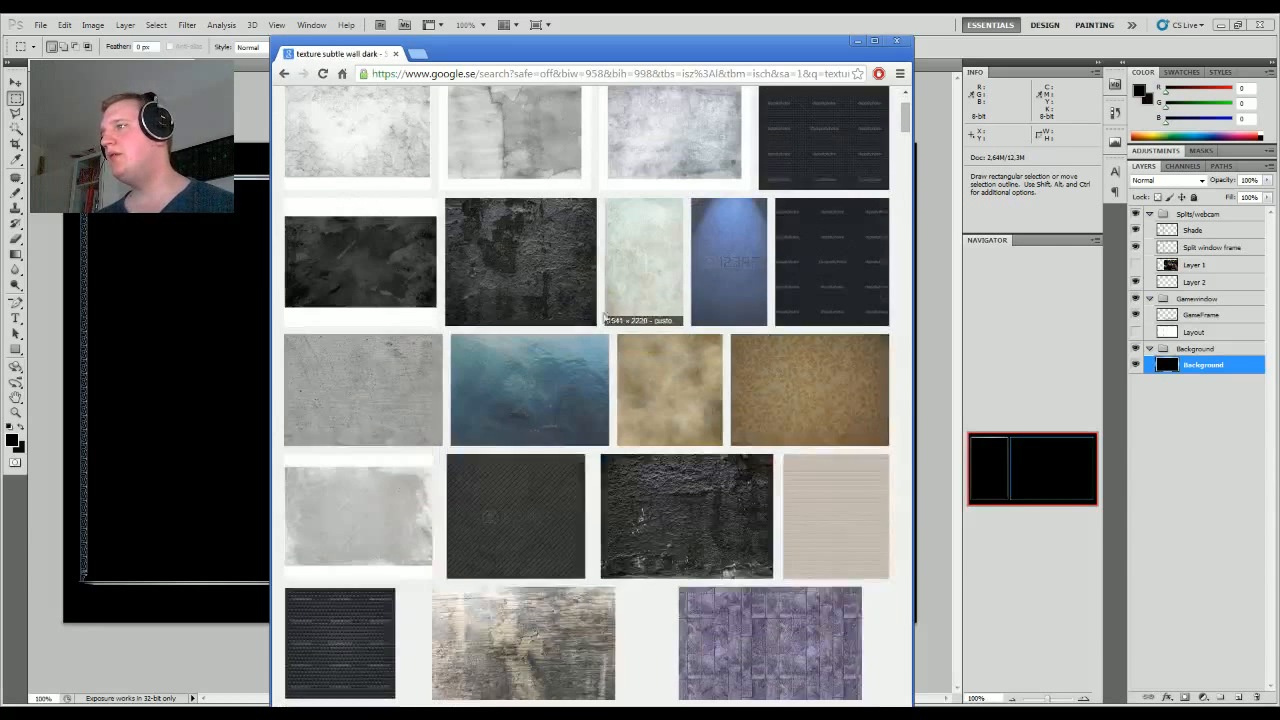
{"action": "left_click", "coordinate": [558, 281]}
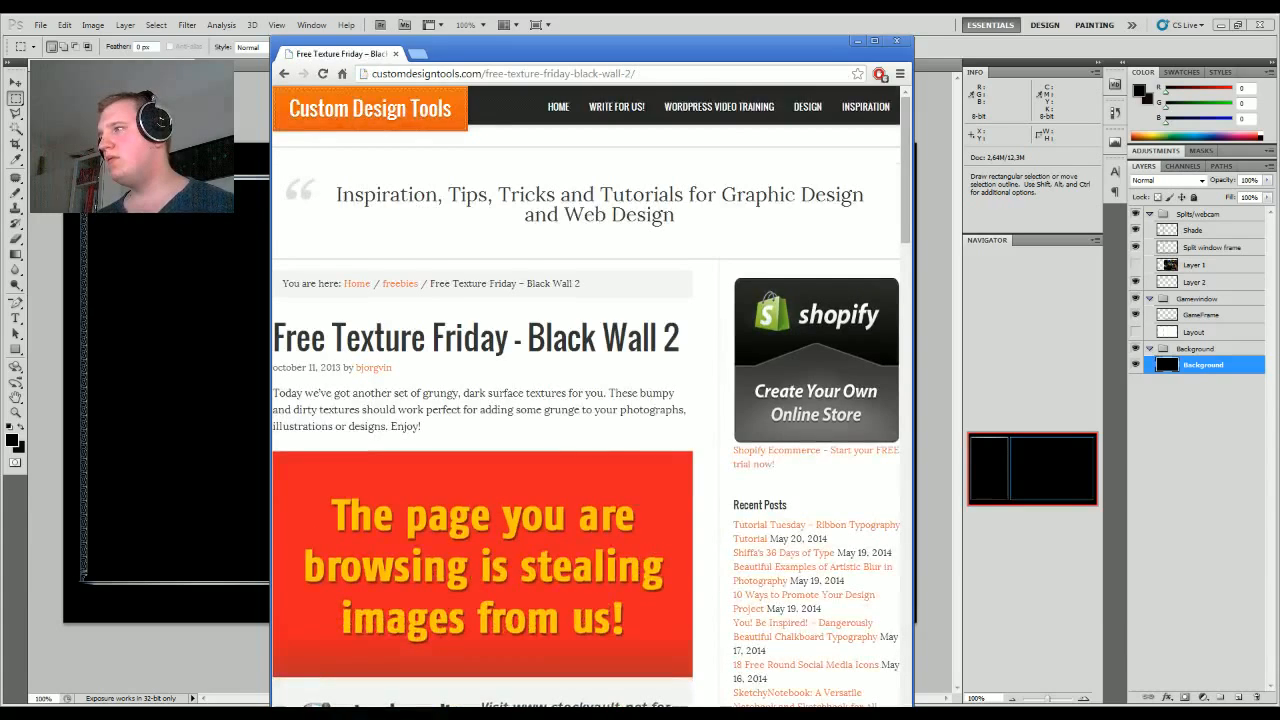
{"action": "scroll", "coordinate": [541, 404], "scroll_direction": "down", "scroll_amount": 10}
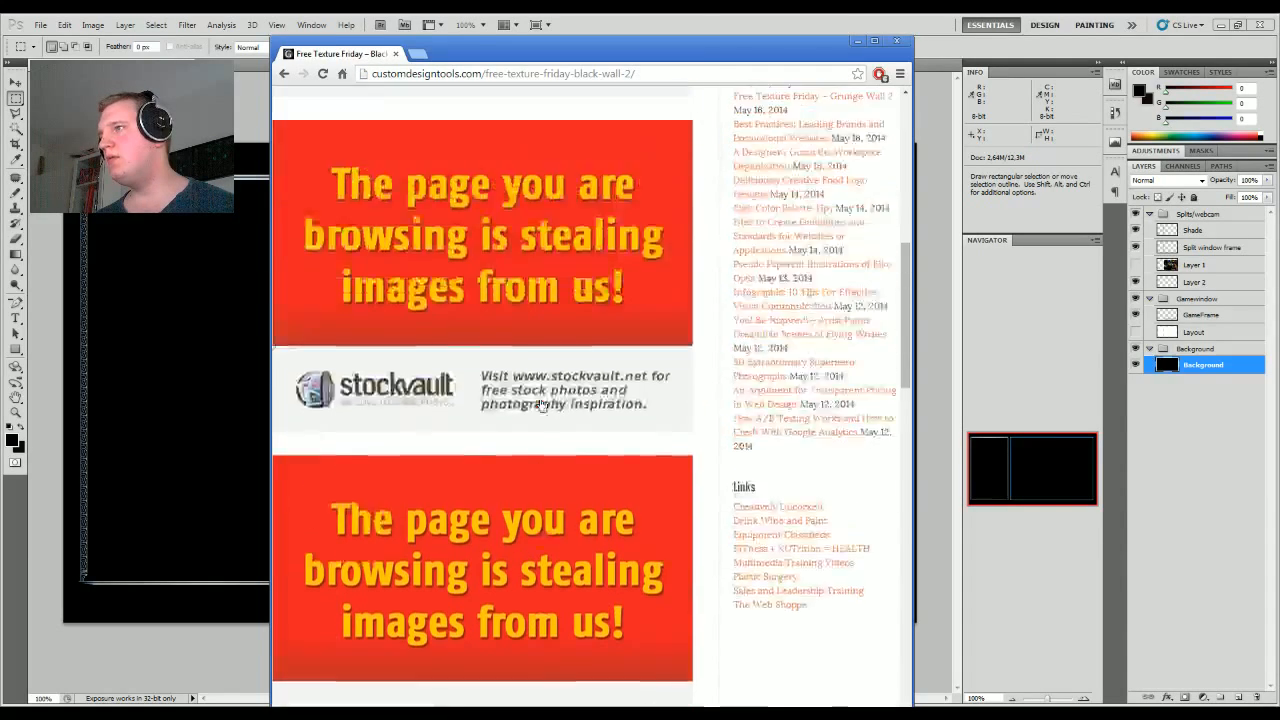
{"action": "scroll", "coordinate": [303, 95], "scroll_direction": "up", "scroll_amount": 10}
{"action": "left_click", "coordinate": [285, 75]}
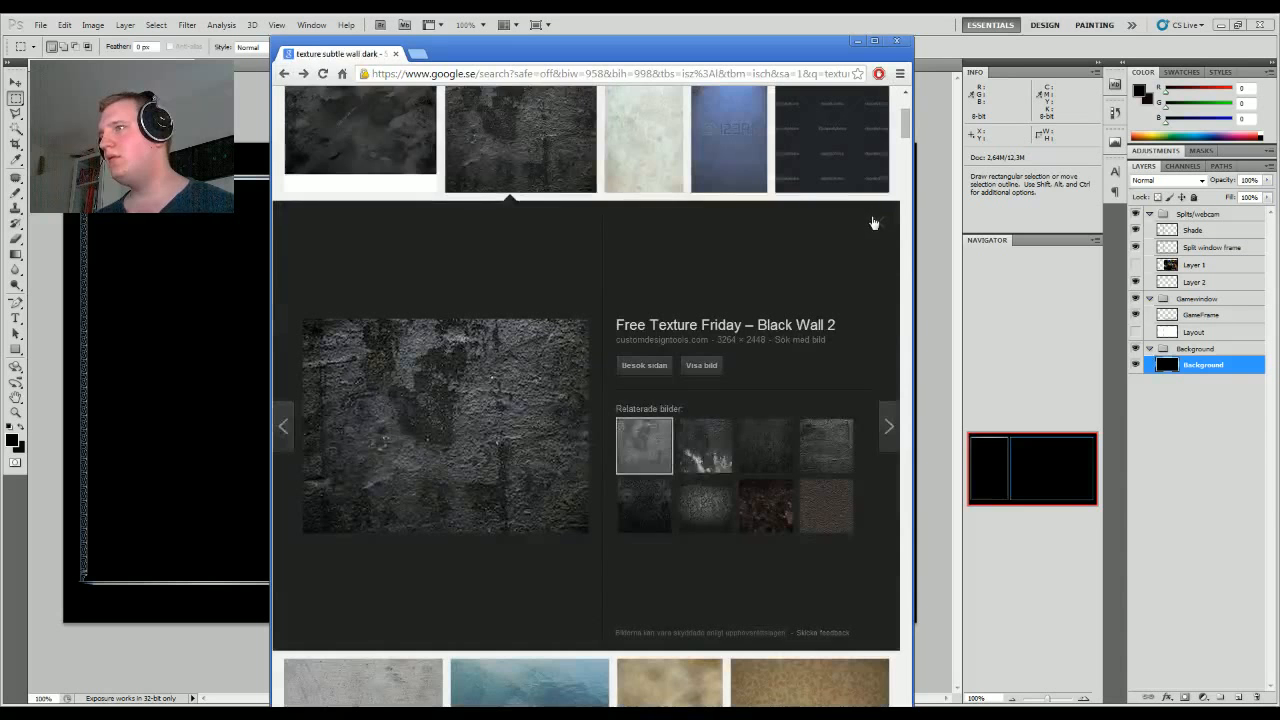
Step: Open the source page of the related black paisley wallpaper and display its 1280x1024 version
{"action": "left_click", "coordinate": [647, 518]}
{"action": "left_click", "coordinate": [478, 411]}
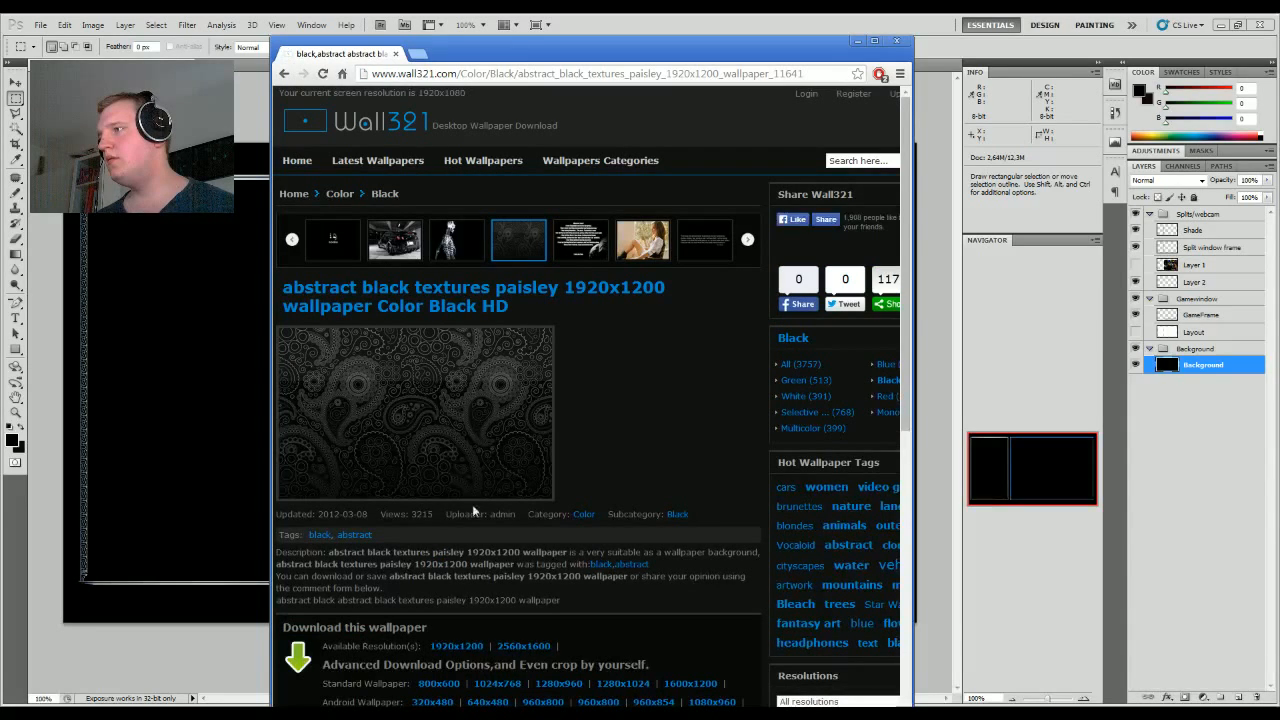
{"action": "scroll", "coordinate": [410, 383], "scroll_direction": "down", "scroll_amount": 1}
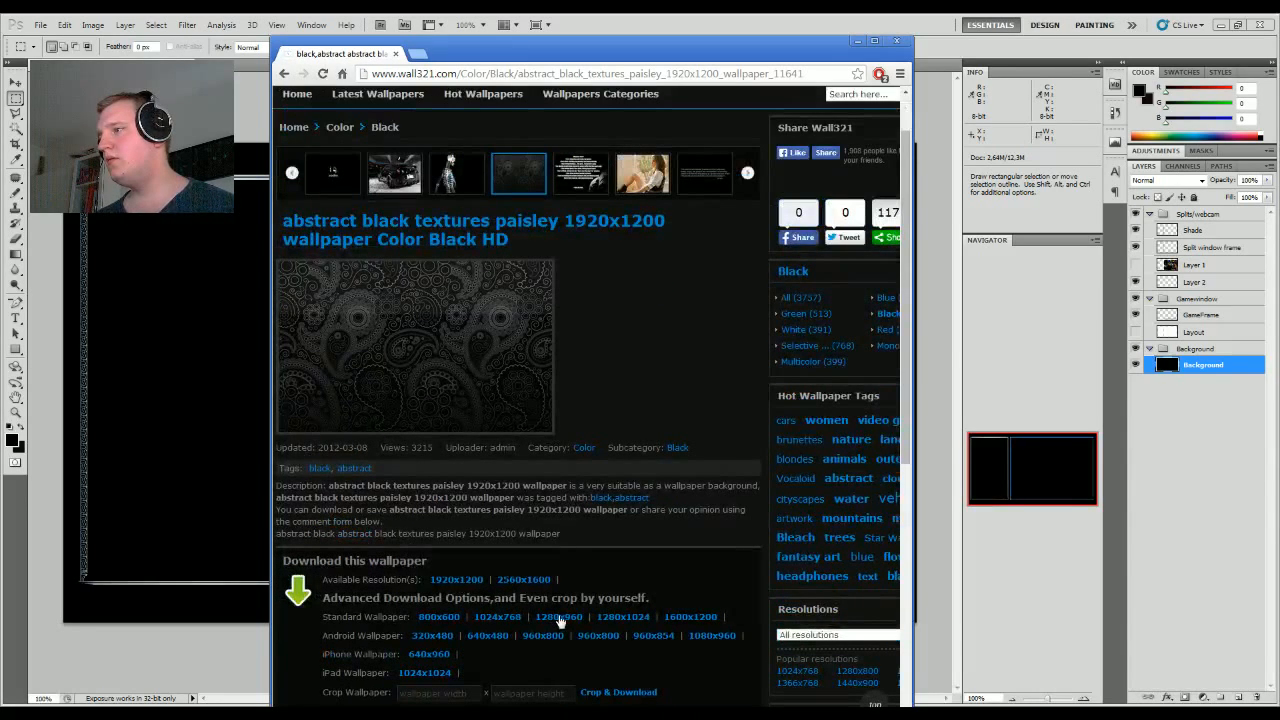
{"action": "left_click", "coordinate": [612, 617]}
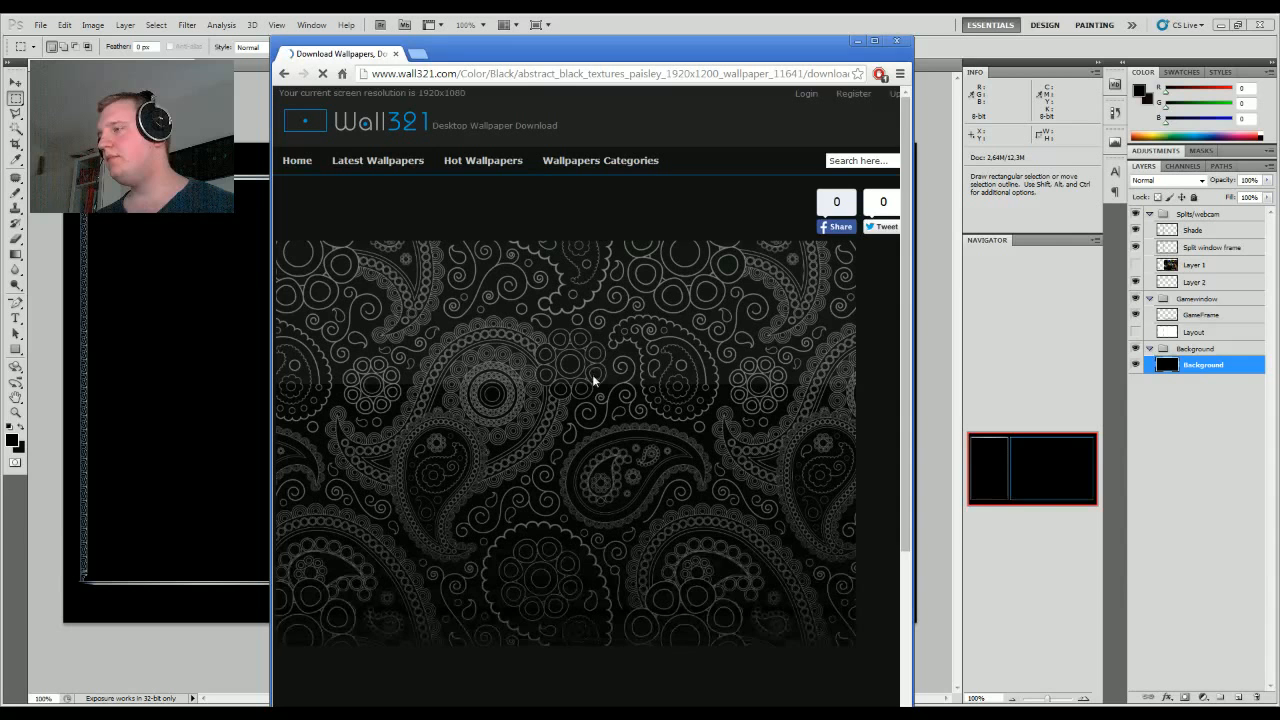
Step: Copy the paisley wallpaper image and paste it into the Photoshop layout above the black background layer
{"action": "right_click", "coordinate": [576, 372]}
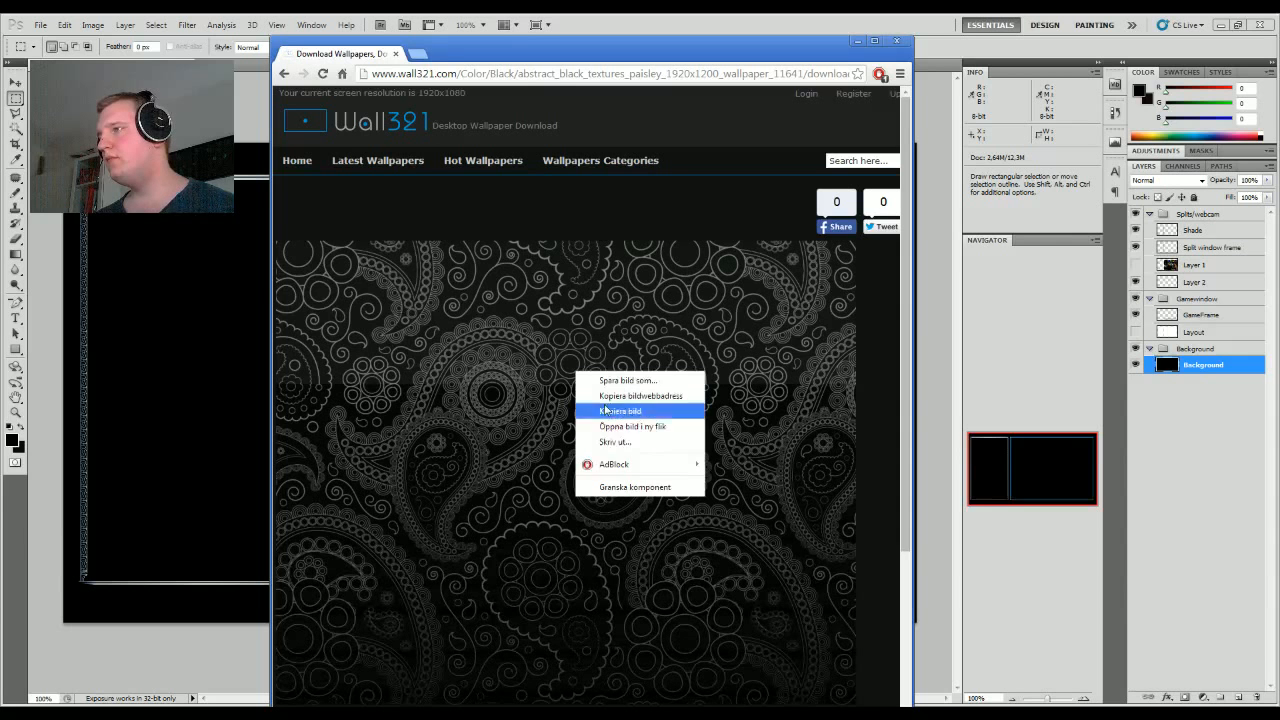
{"action": "left_click", "coordinate": [618, 412]}
{"action": "left_click", "coordinate": [190, 195]}
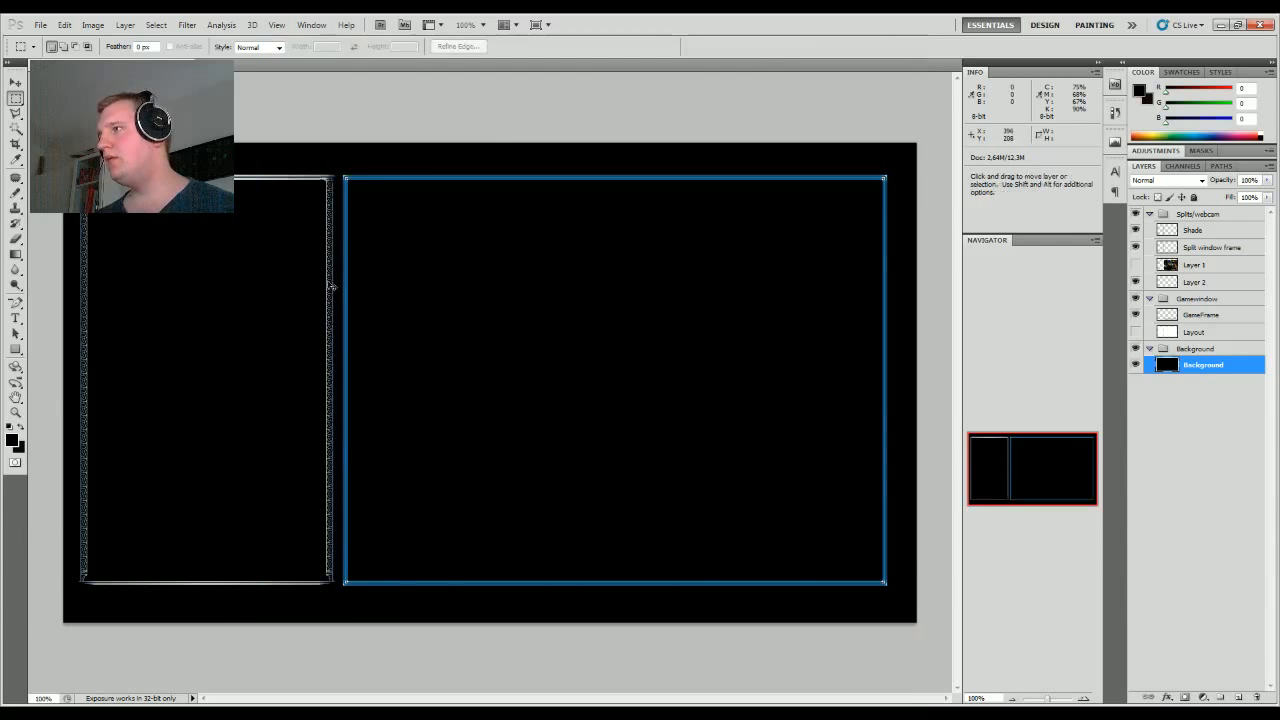
{"action": "key", "text": "ctrl+v"}
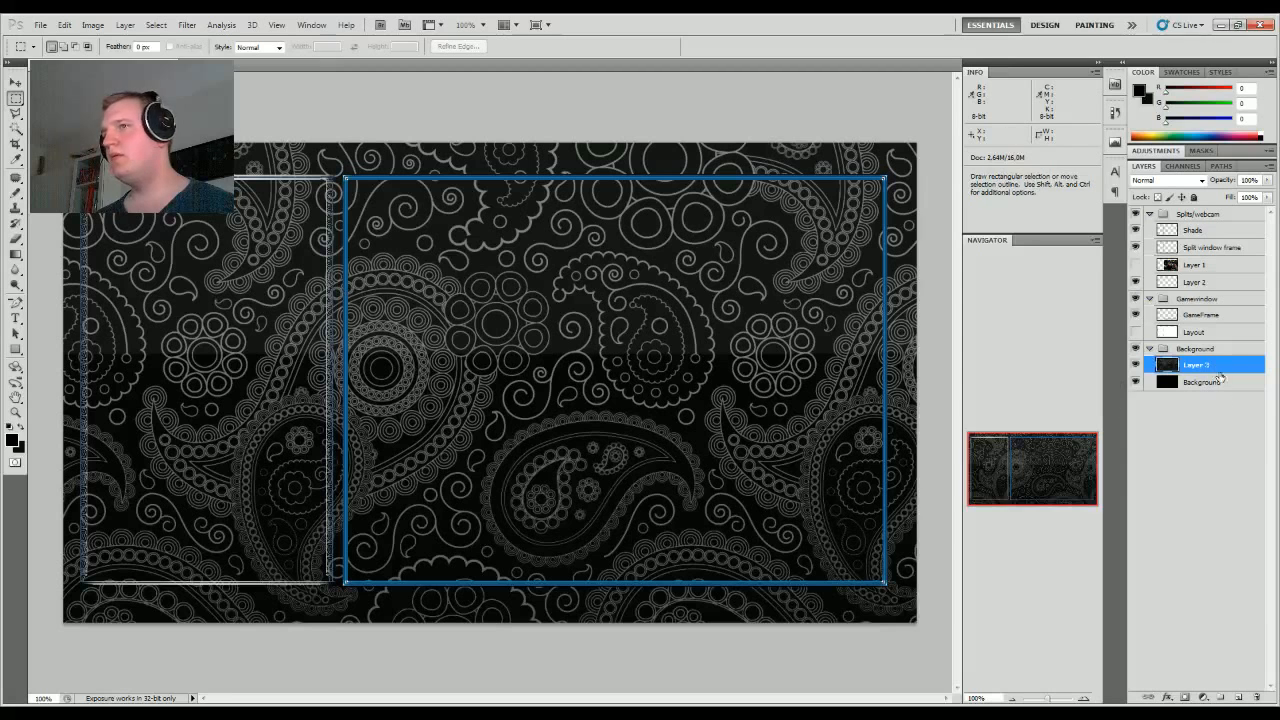
Step: Add a new layer above the paisley texture and fill it with a reversed radial black gradient that darkens the canvas edges
{"action": "left_click", "coordinate": [1236, 697]}
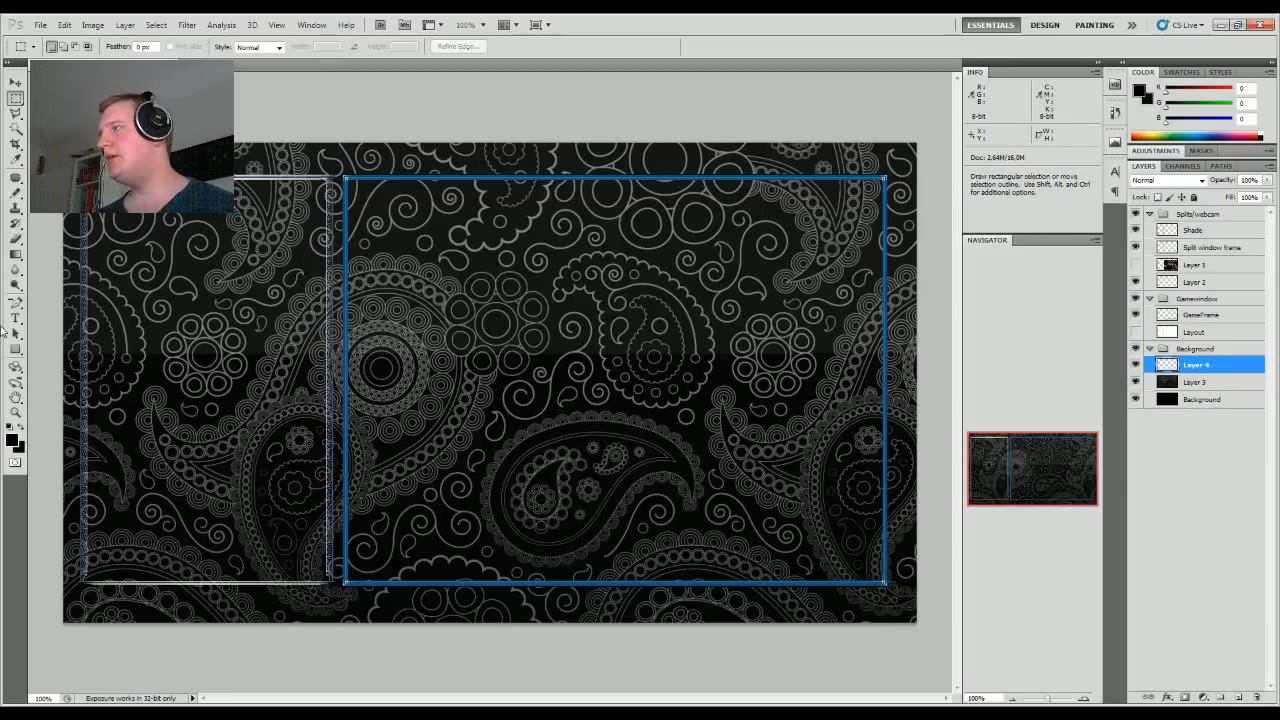
{"action": "left_click", "coordinate": [18, 255]}
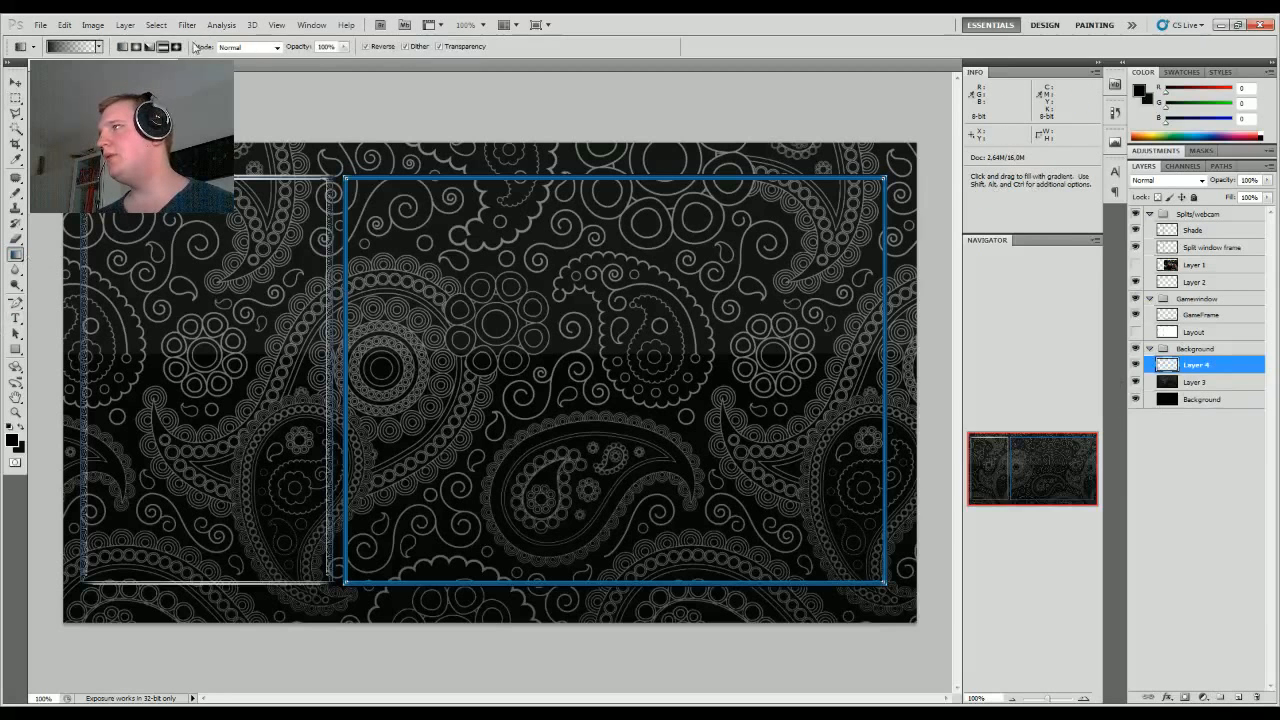
{"action": "left_click", "coordinate": [137, 47]}
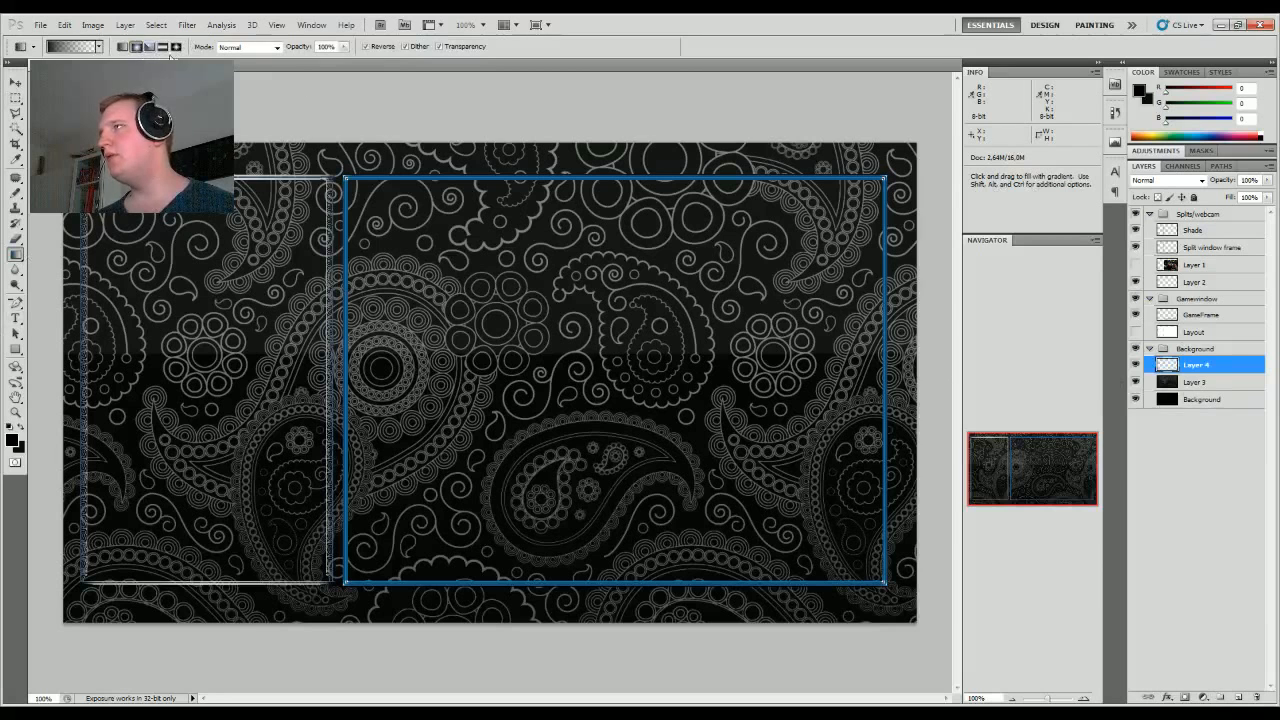
{"action": "key", "text": "shift"}
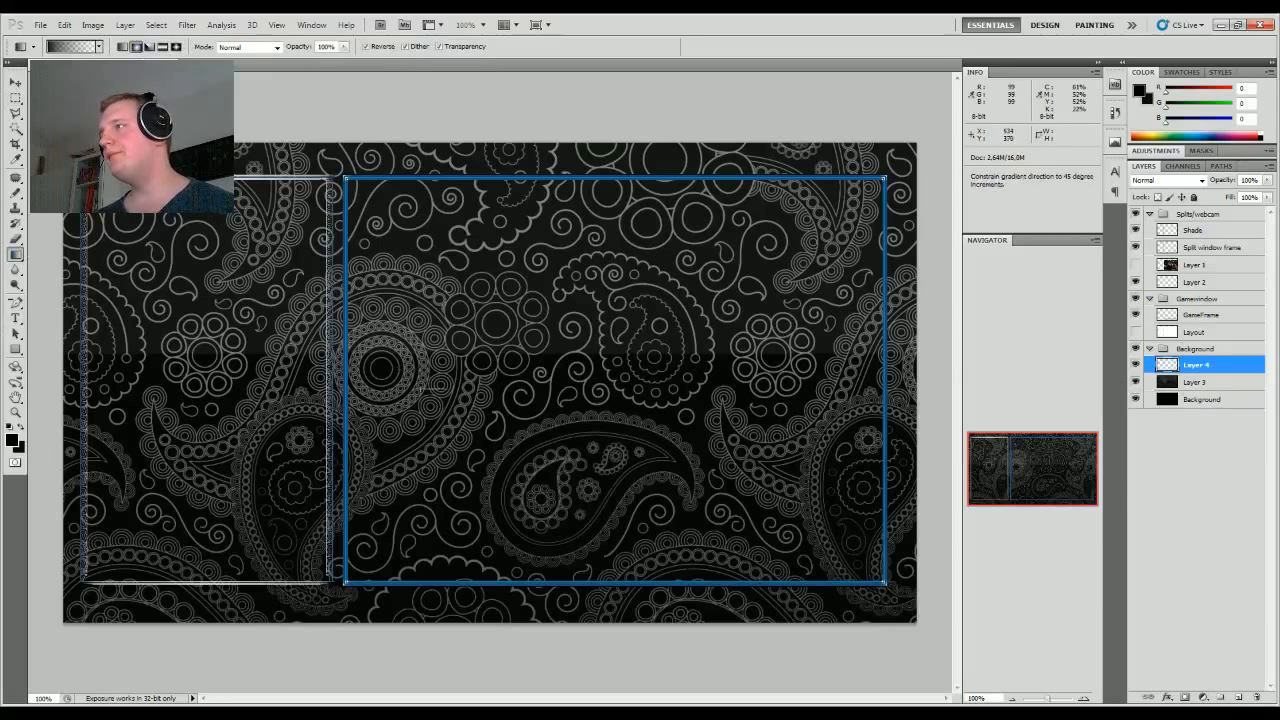
{"action": "left_click_drag", "start_coordinate": [421, 389], "coordinate": [791, 594]}
{"action": "key", "text": "ctrl+z"}
{"action": "left_click_drag", "start_coordinate": [470, 385], "coordinate": [928, 411]}
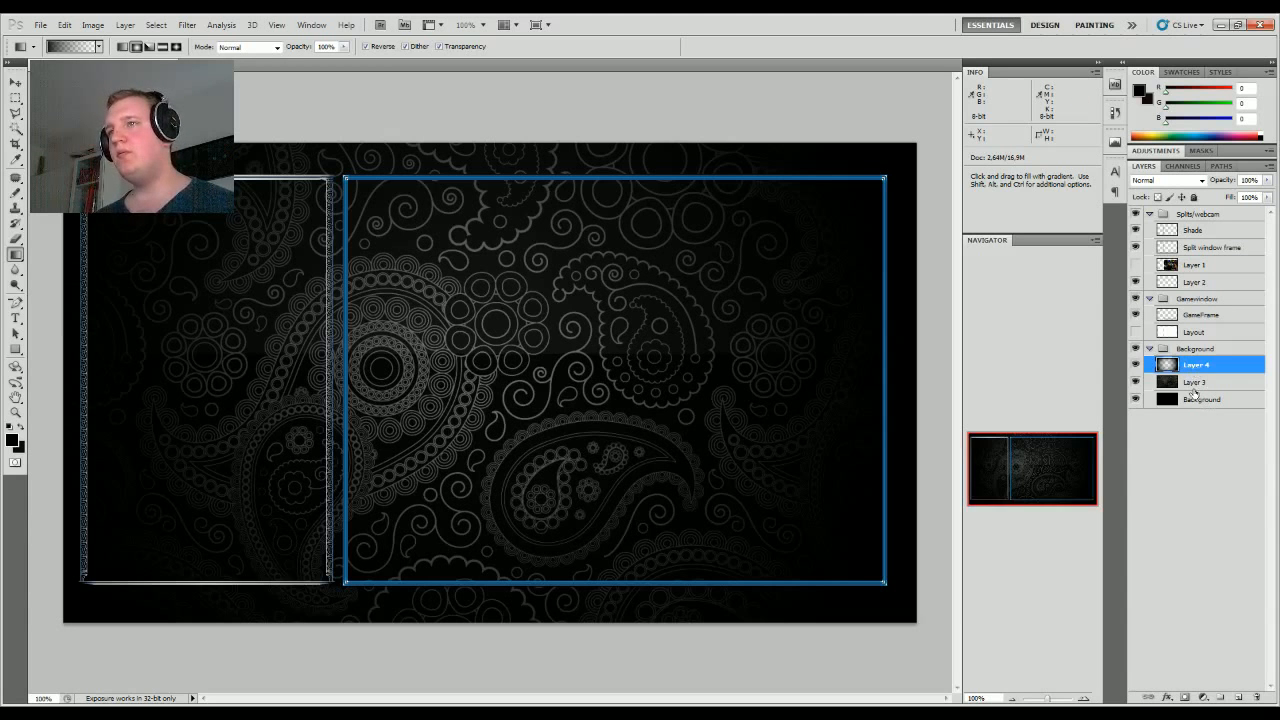
Step: Create a new group named "Source" inside the Background group
{"action": "left_click", "coordinate": [1190, 350]}
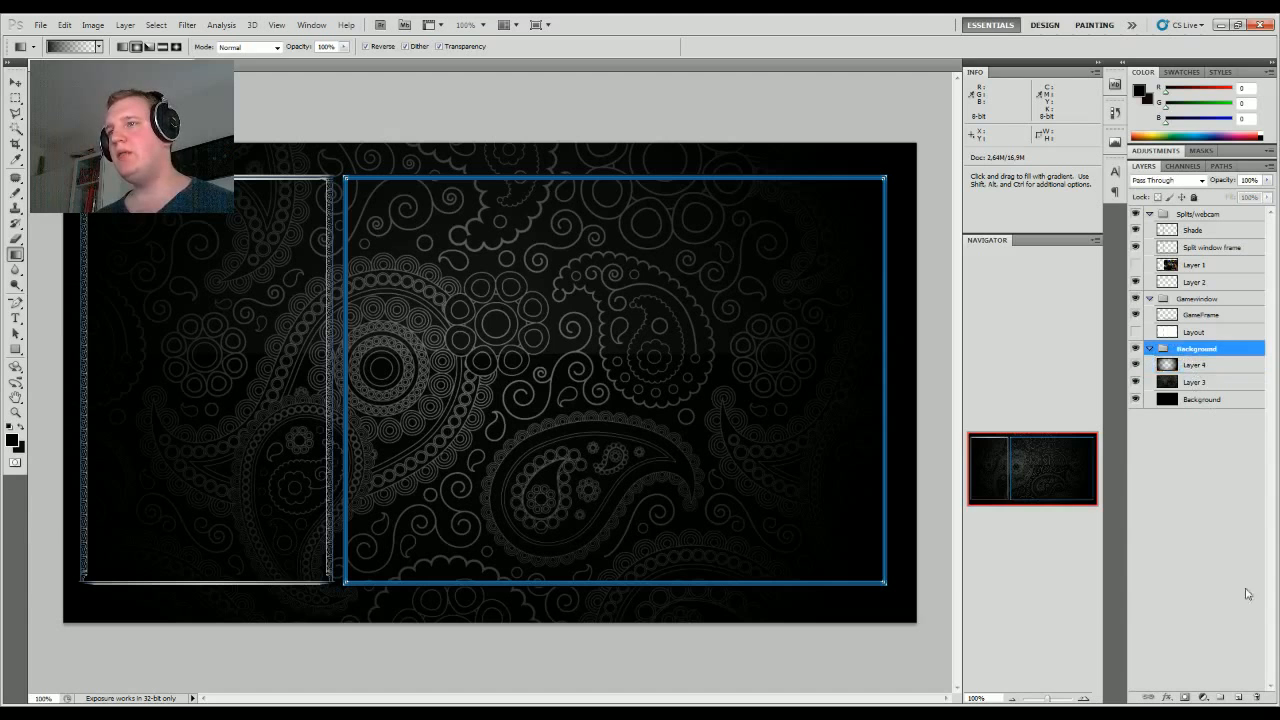
{"action": "left_click", "coordinate": [1220, 697]}
{"action": "left_click_drag", "start_coordinate": [1185, 350], "coordinate": [1191, 374]}
{"action": "double_click", "coordinate": [1198, 364]}
{"action": "type", "text": "Source"}
{"action": "key", "text": "Return"}
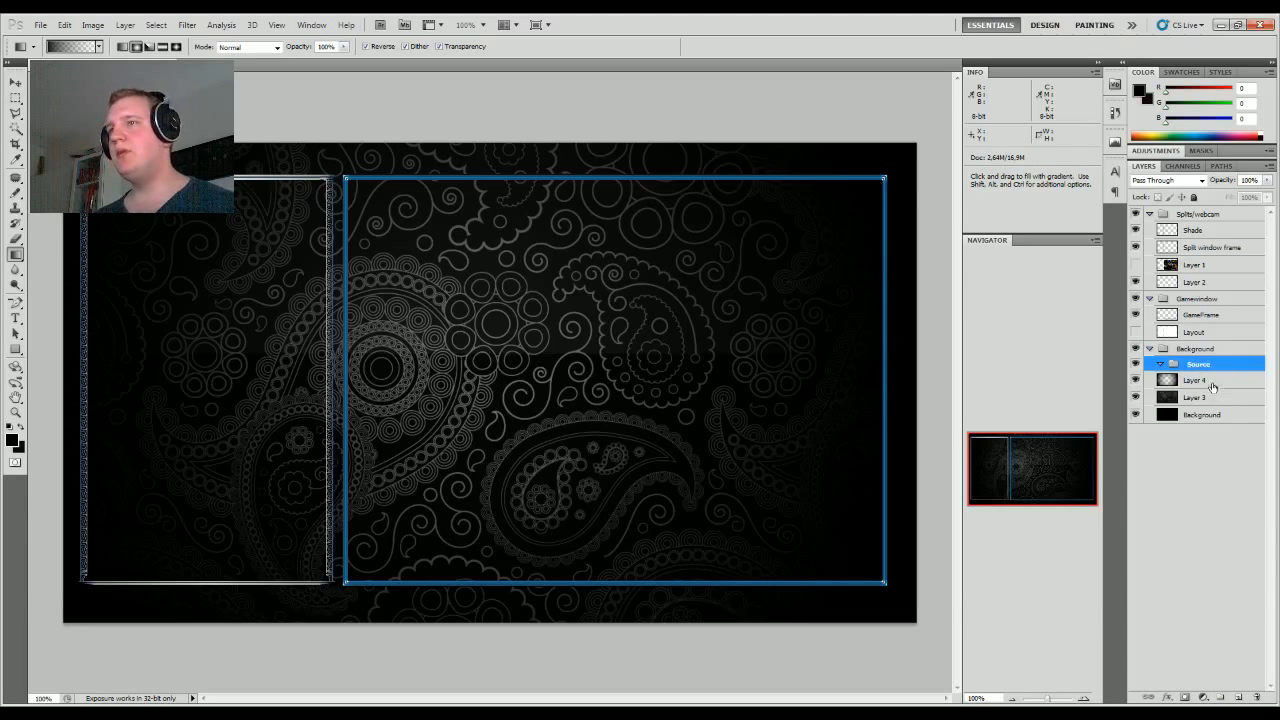
Step: Move Layer 4, Layer 3 and the Background layer into the Source group
{"action": "left_click", "coordinate": [1212, 387]}
{"action": "left_click", "coordinate": [1209, 416], "text": "shift"}
{"action": "left_click_drag", "start_coordinate": [1209, 416], "coordinate": [1199, 370]}
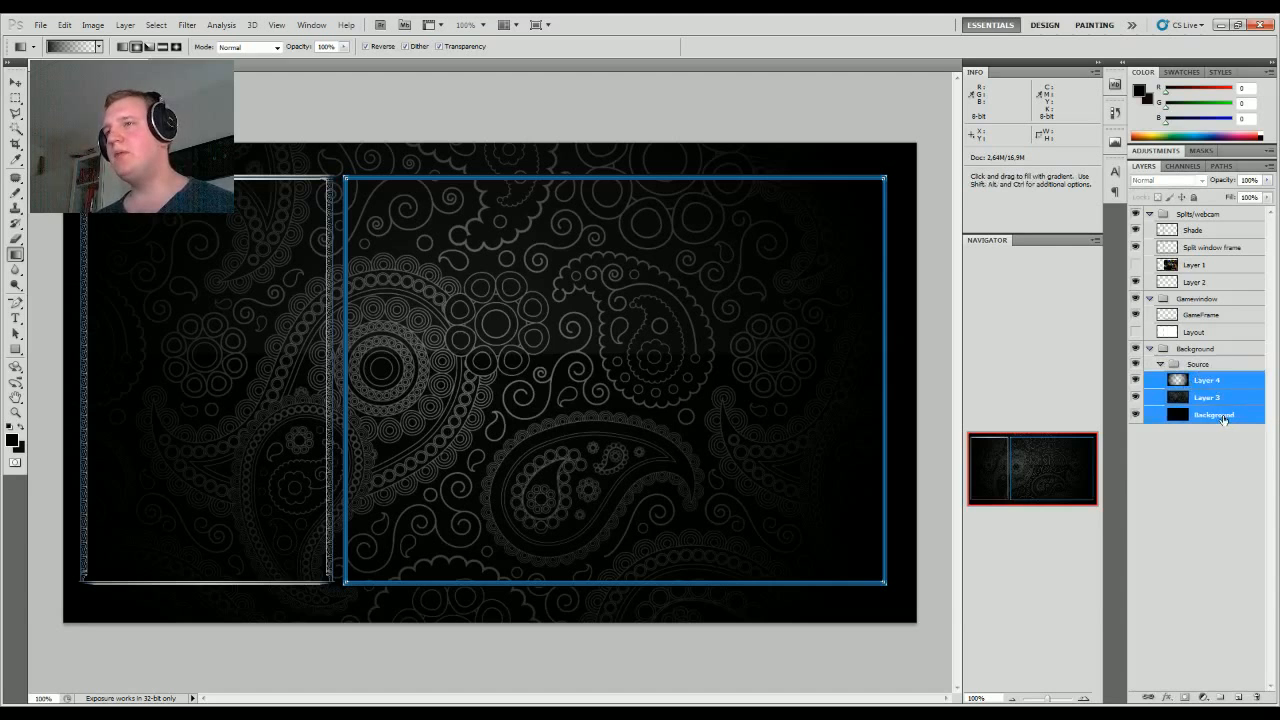
Step: Duplicate the three layers in the Source group and merge only the copies into a single layer
{"action": "left_click_drag", "start_coordinate": [1222, 418], "coordinate": [1239, 698]}
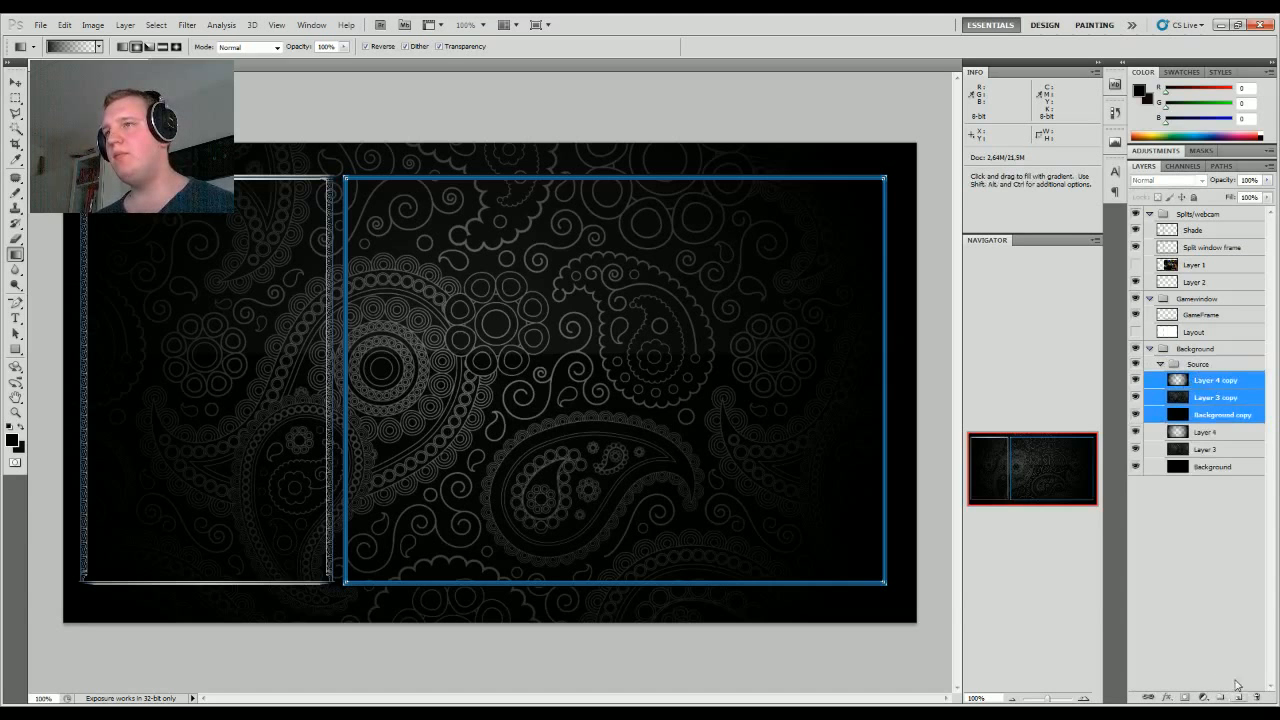
{"action": "right_click", "coordinate": [1218, 423]}
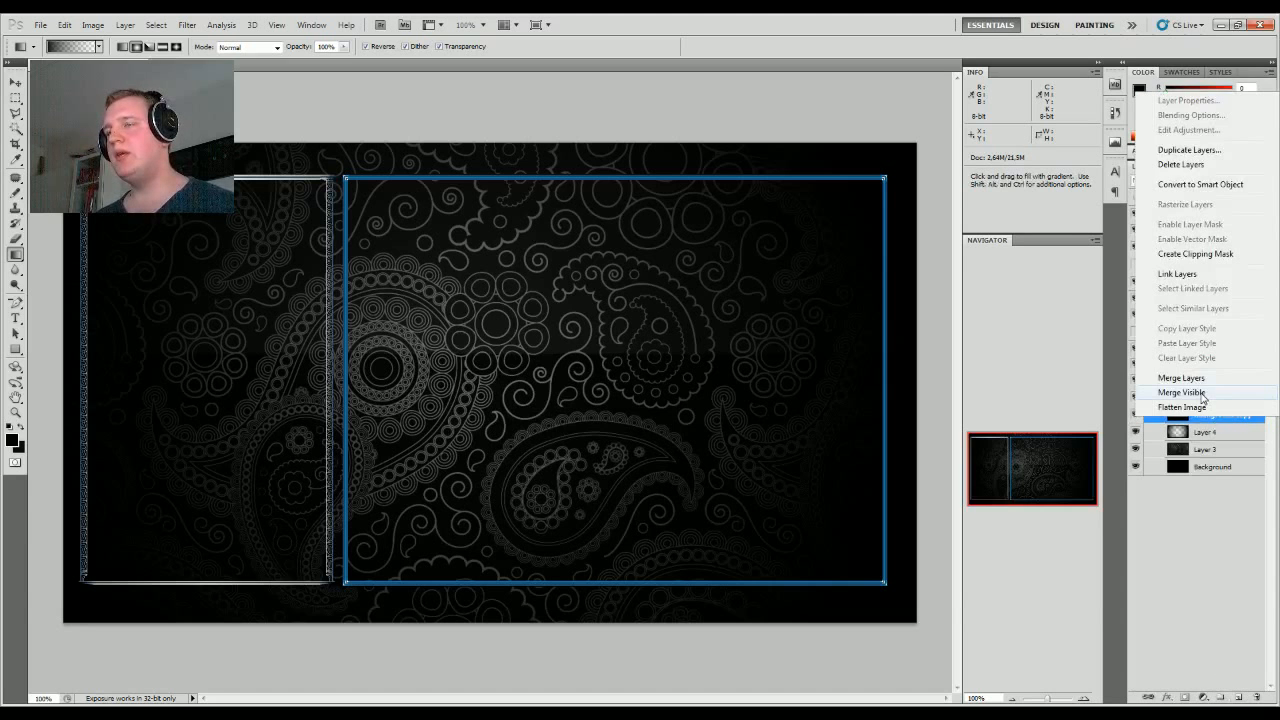
{"action": "left_click", "coordinate": [1182, 392]}
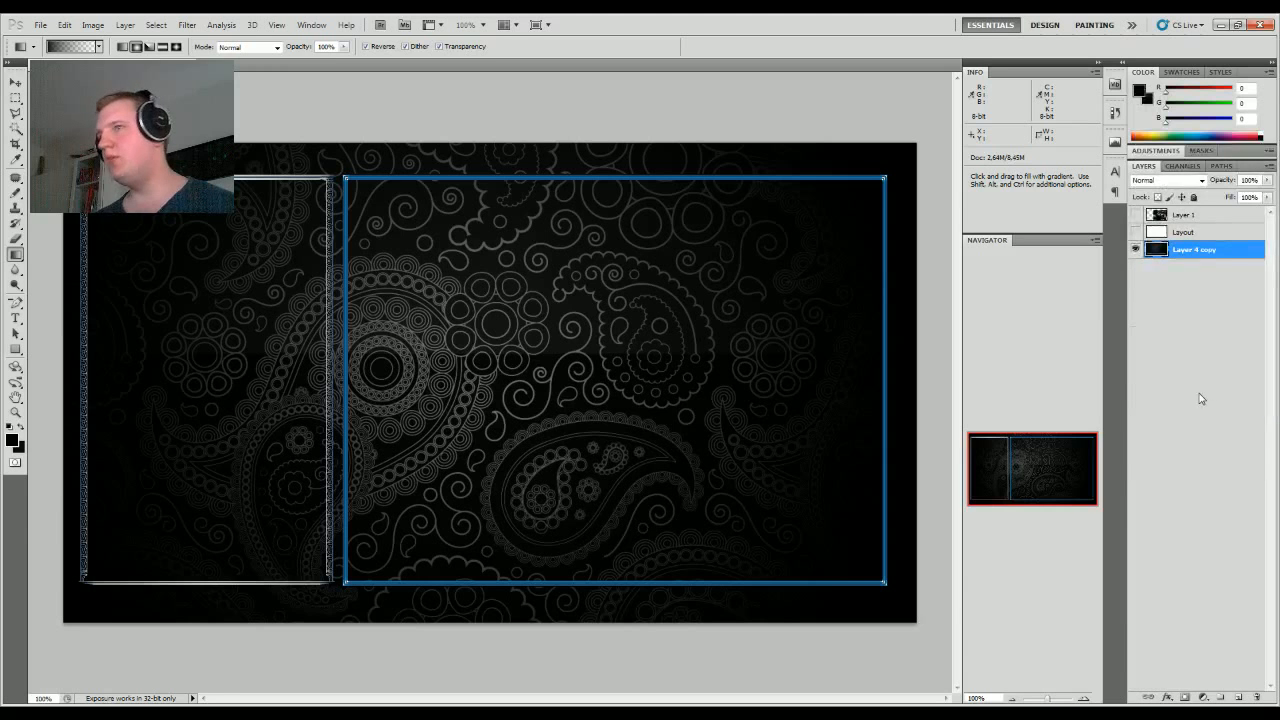
{"action": "key", "text": "ctrl+z"}
{"action": "right_click", "coordinate": [1208, 418]}
{"action": "left_click", "coordinate": [1208, 381]}
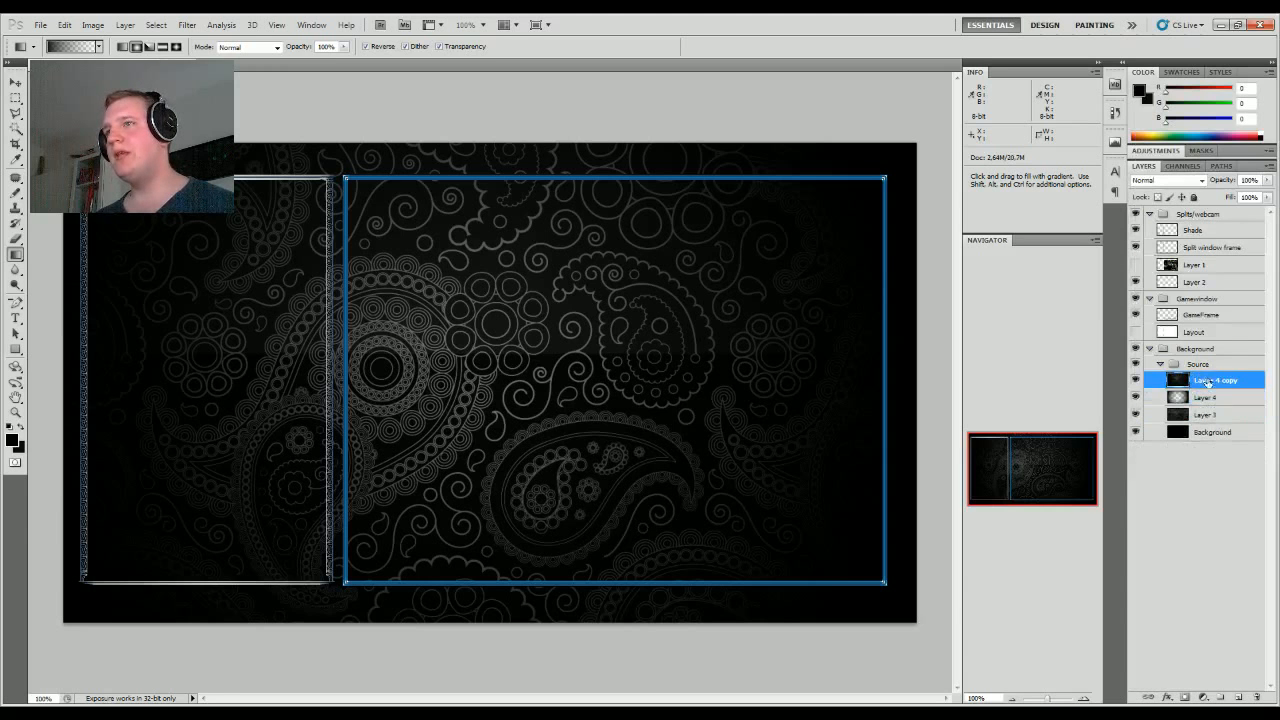
Step: Hide the three original layers in the Source group and move the merged copy above that group
{"action": "left_click", "coordinate": [1136, 399]}
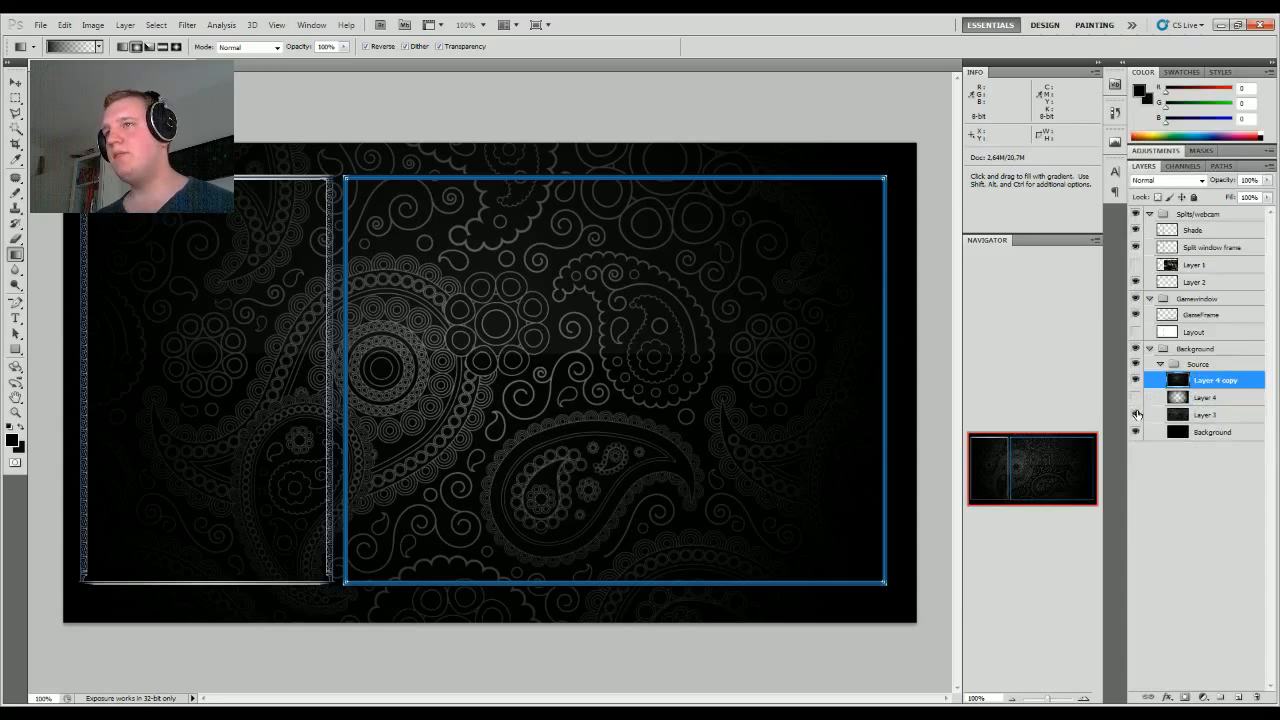
{"action": "left_click_drag", "start_coordinate": [1195, 382], "coordinate": [1198, 360]}
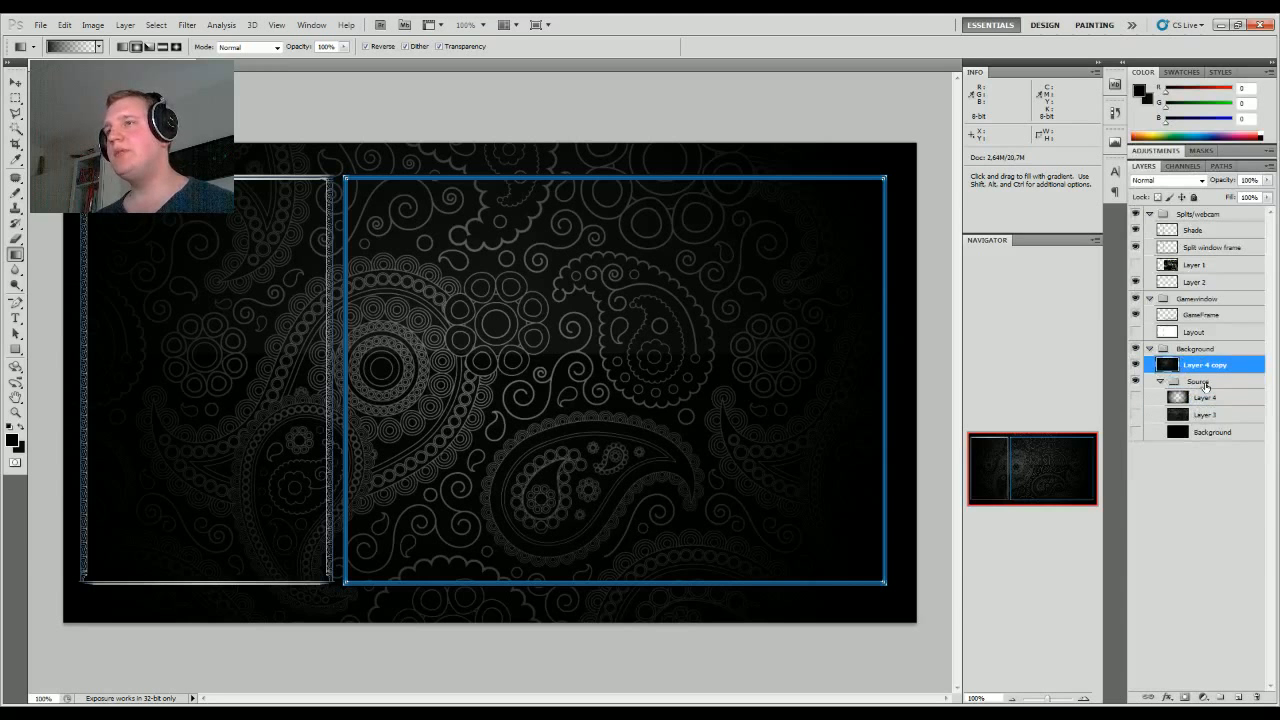
{"action": "left_click", "coordinate": [1204, 385]}
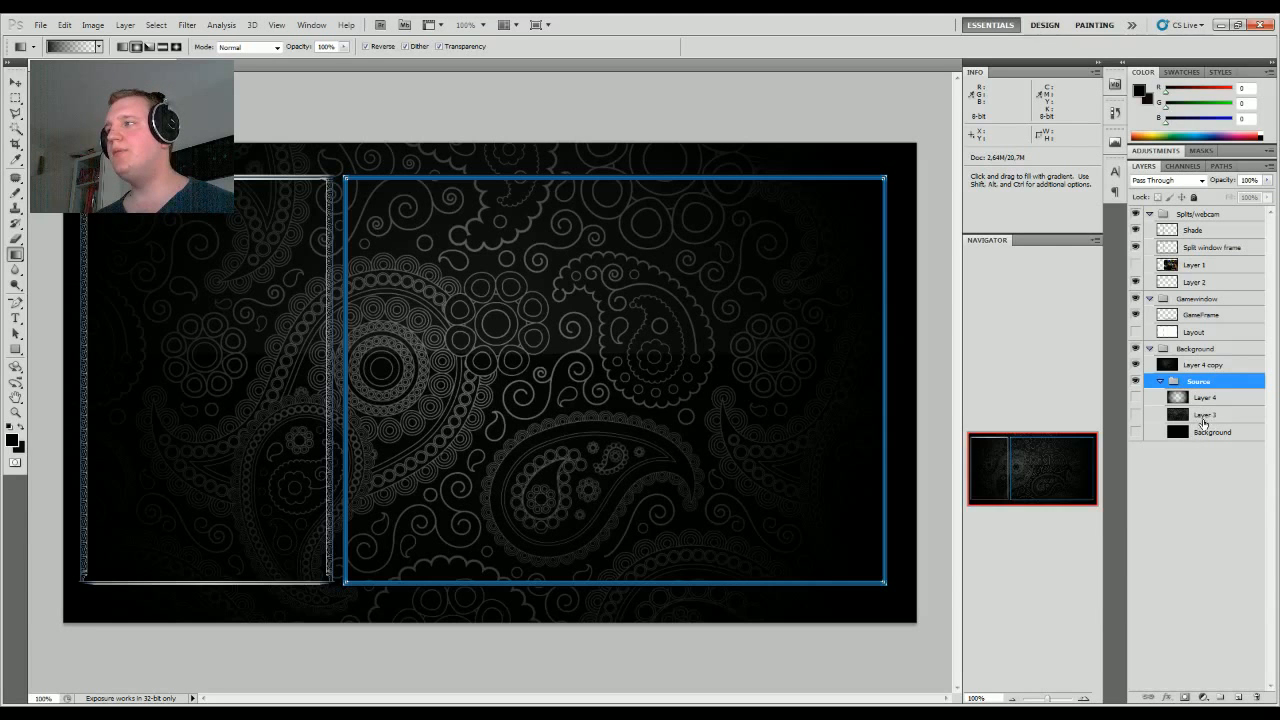
Step: Cut the area inside the game frame, about 807 by 606 px, out of the merged background layer
{"action": "left_click", "coordinate": [1194, 366]}
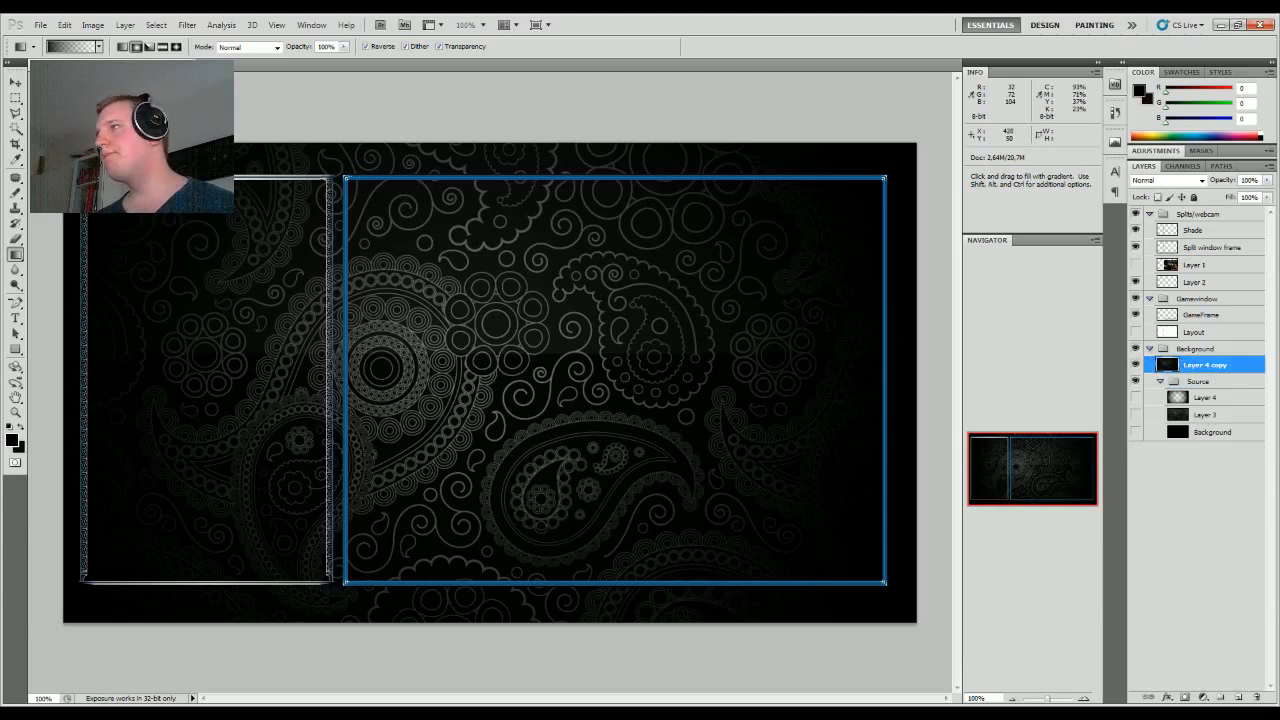
{"action": "left_click_drag", "start_coordinate": [346, 178], "coordinate": [470, 245]}
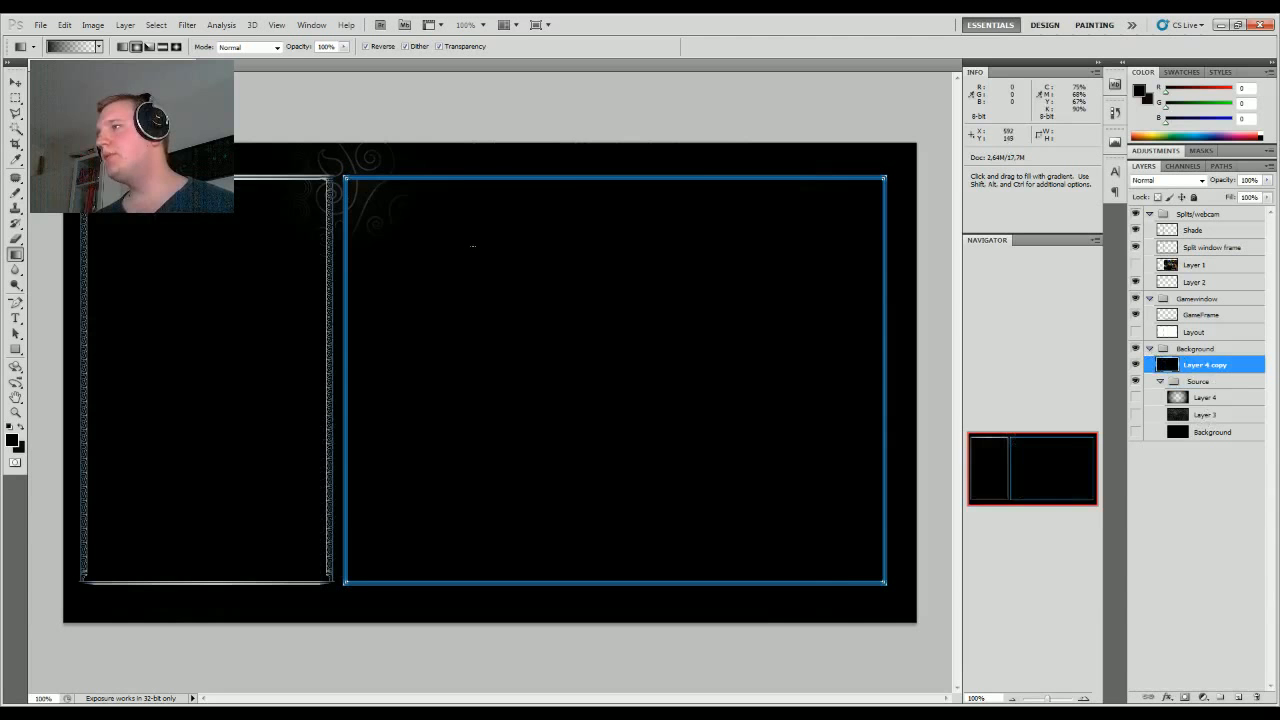
{"action": "key", "text": "ctrl+z"}
{"action": "key", "text": "m"}
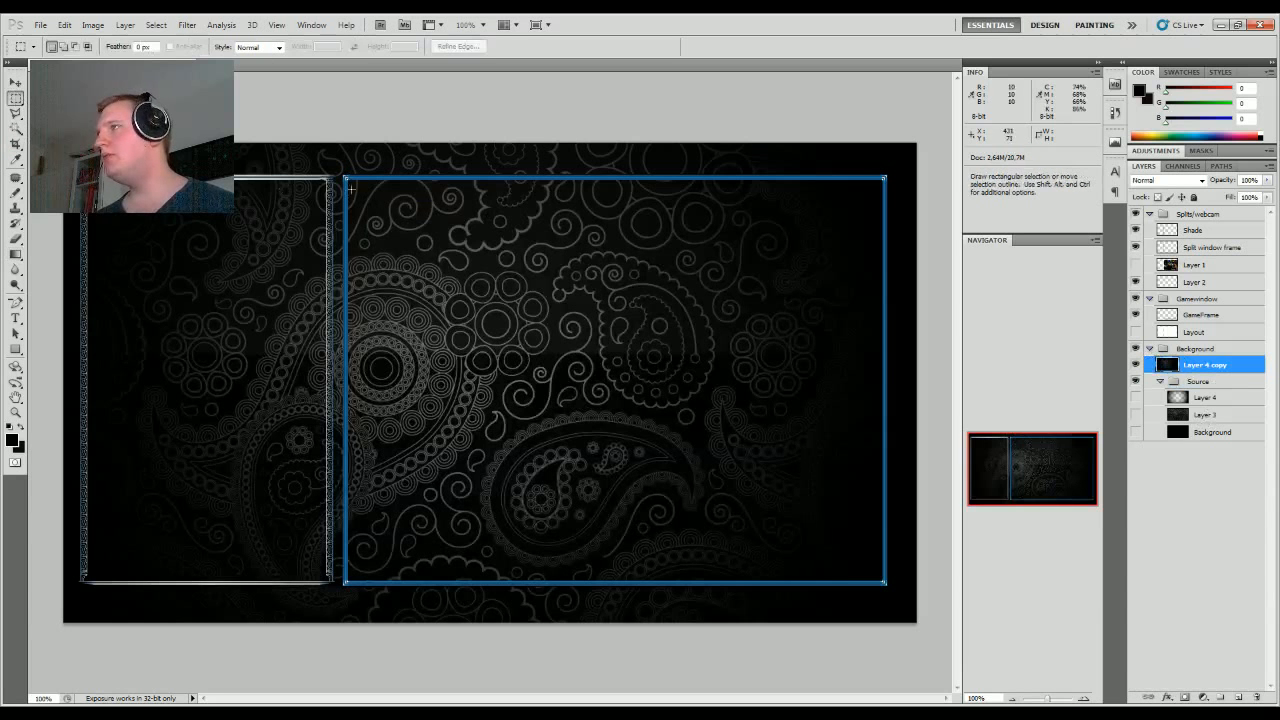
{"action": "left_click_drag", "start_coordinate": [346, 178], "coordinate": [884, 582]}
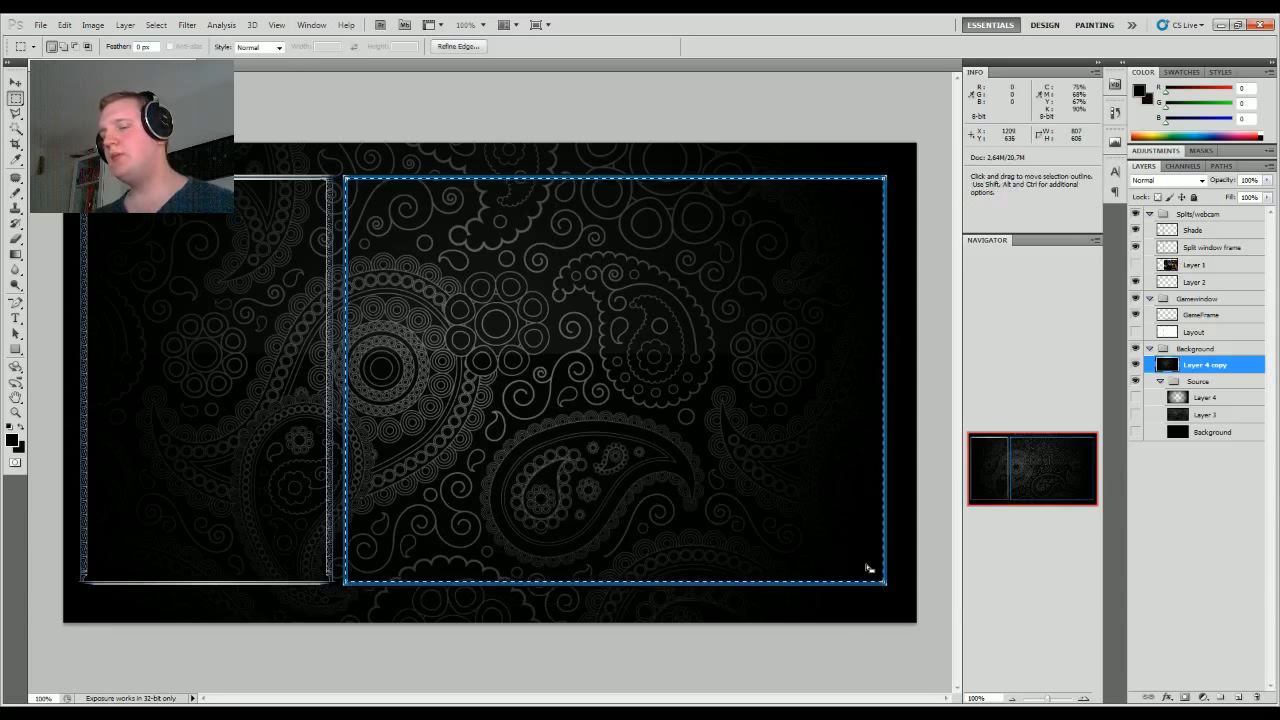
{"action": "key", "text": "Delete"}
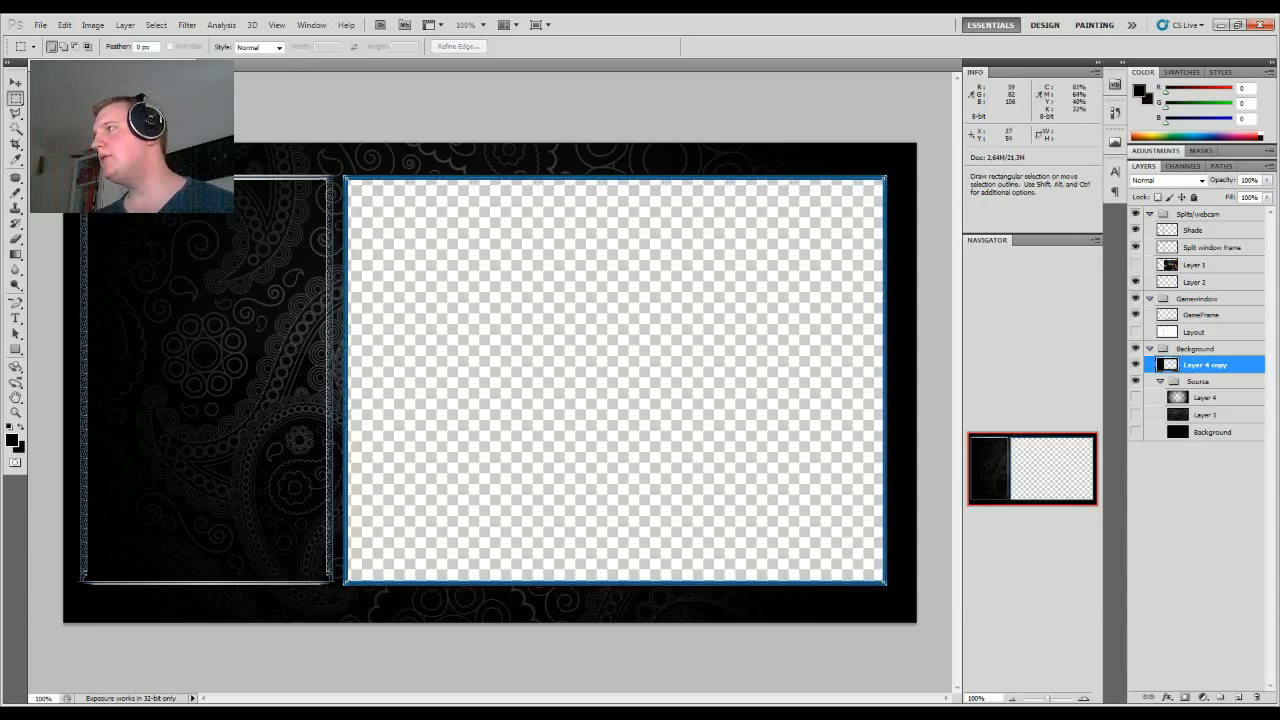
Step: Cut the area inside the split/webcam frame out of the merged background layer and clear the selection
{"action": "left_click_drag", "start_coordinate": [85, 177], "coordinate": [329, 582]}
{"action": "key", "text": "ctrl+d"}
{"action": "left_click_drag", "start_coordinate": [87, 178], "coordinate": [331, 584]}
{"action": "key", "text": "Delete"}
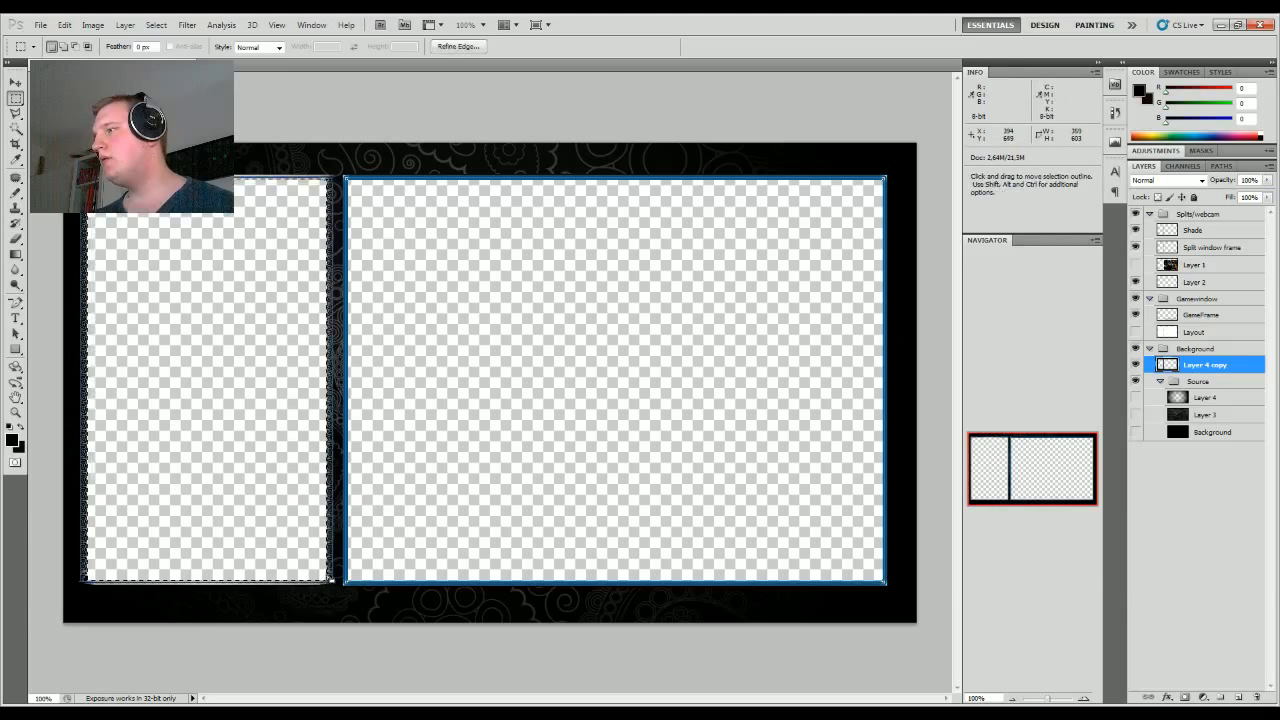
{"action": "key", "text": "ctrl+d"}
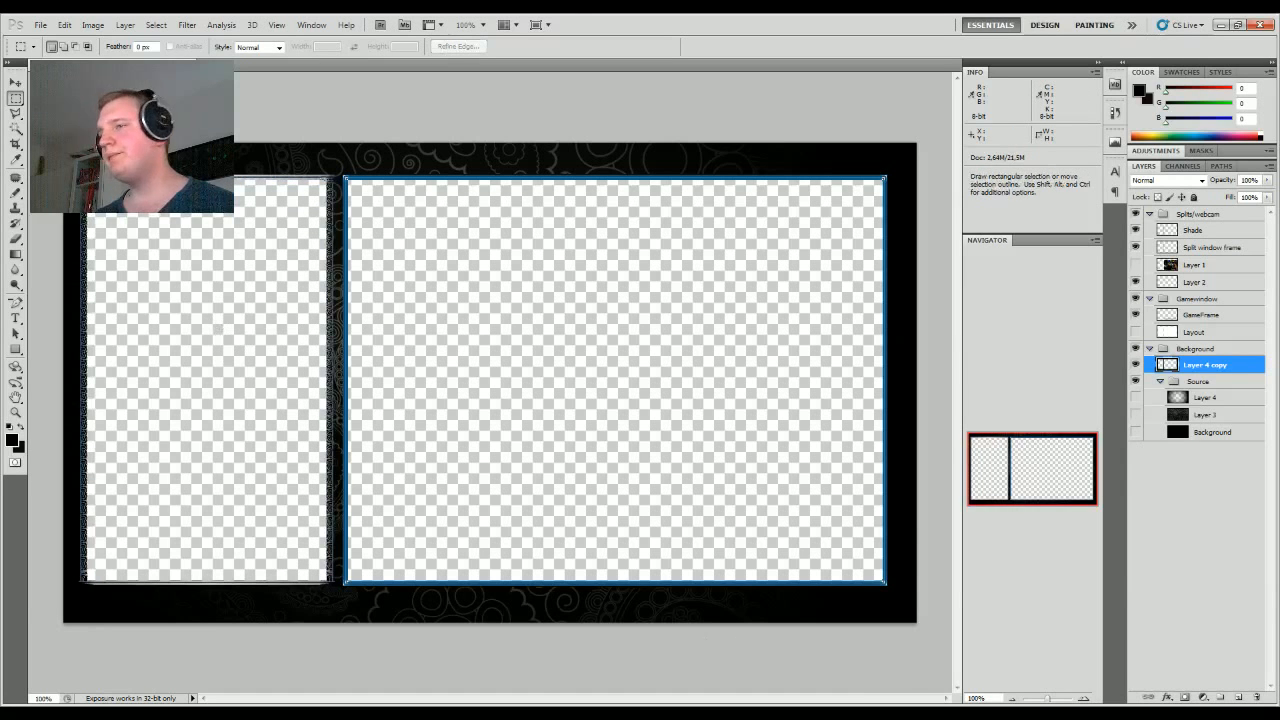
Step: Erase leftover background at the split frame's lower-left inner corner with a 3 px Eraser in Pencil mode
{"action": "left_click", "coordinate": [1085, 698]}
{"action": "key", "text": "ctrl+plus"}
{"action": "left_click_drag", "start_coordinate": [1022, 472], "coordinate": [978, 496]}
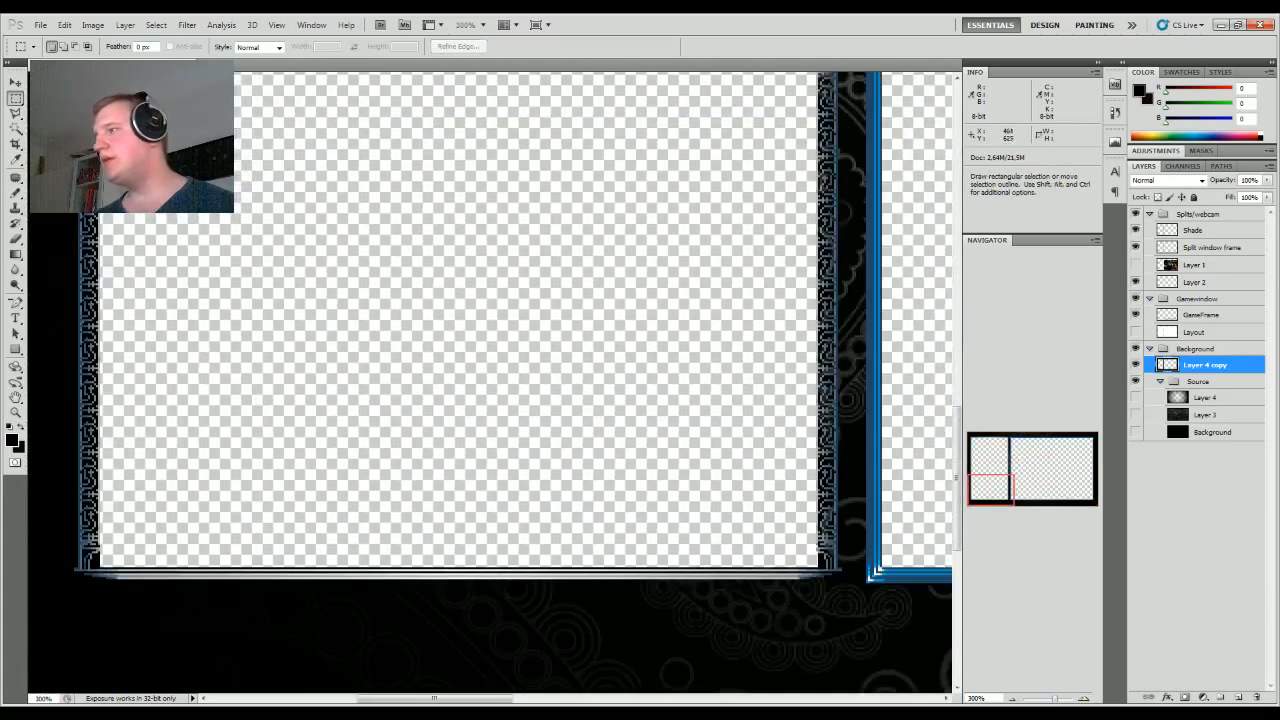
{"action": "left_click", "coordinate": [16, 237]}
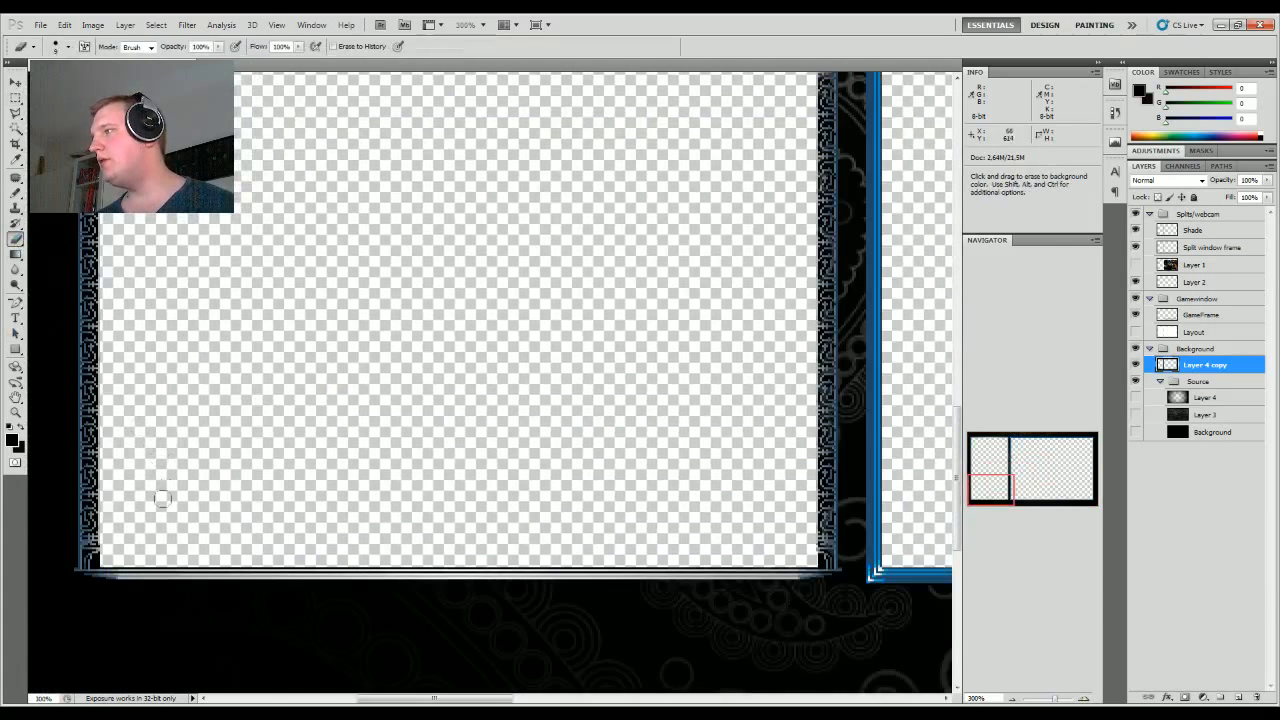
{"action": "right_click", "coordinate": [128, 538]}
{"action": "left_click_drag", "start_coordinate": [152, 564], "coordinate": [147, 564]}
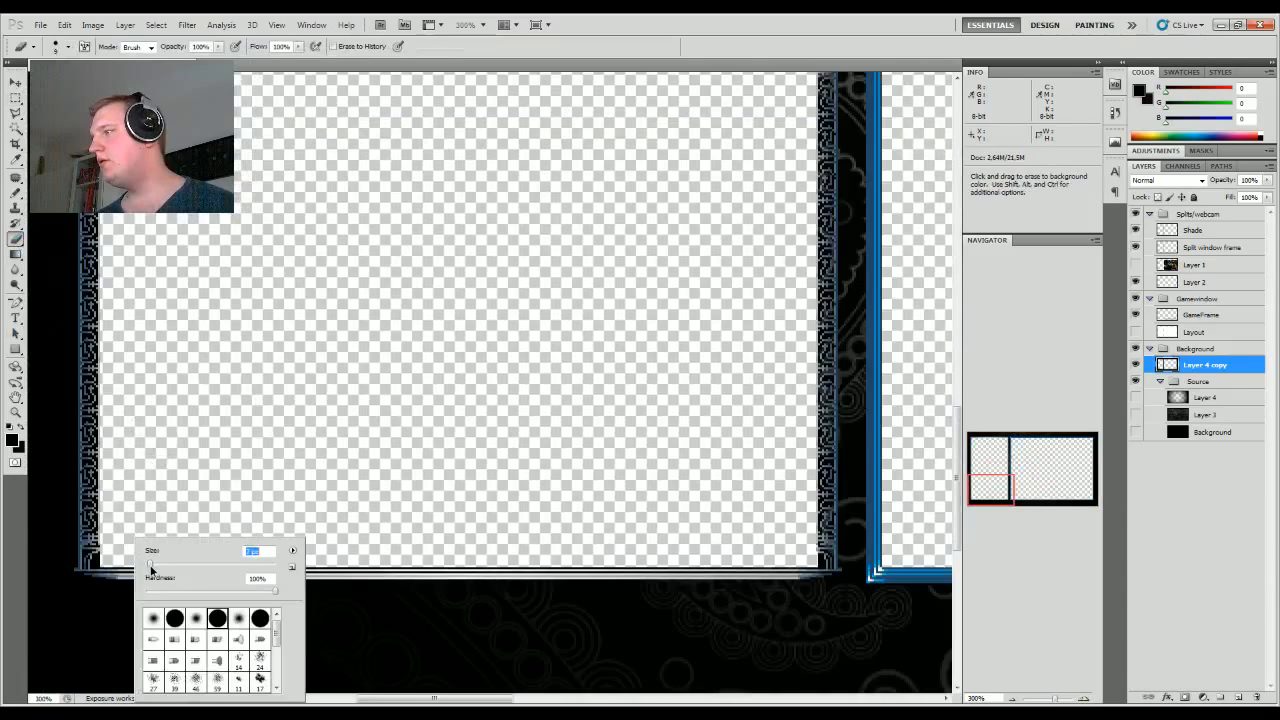
{"action": "key", "text": "Return"}
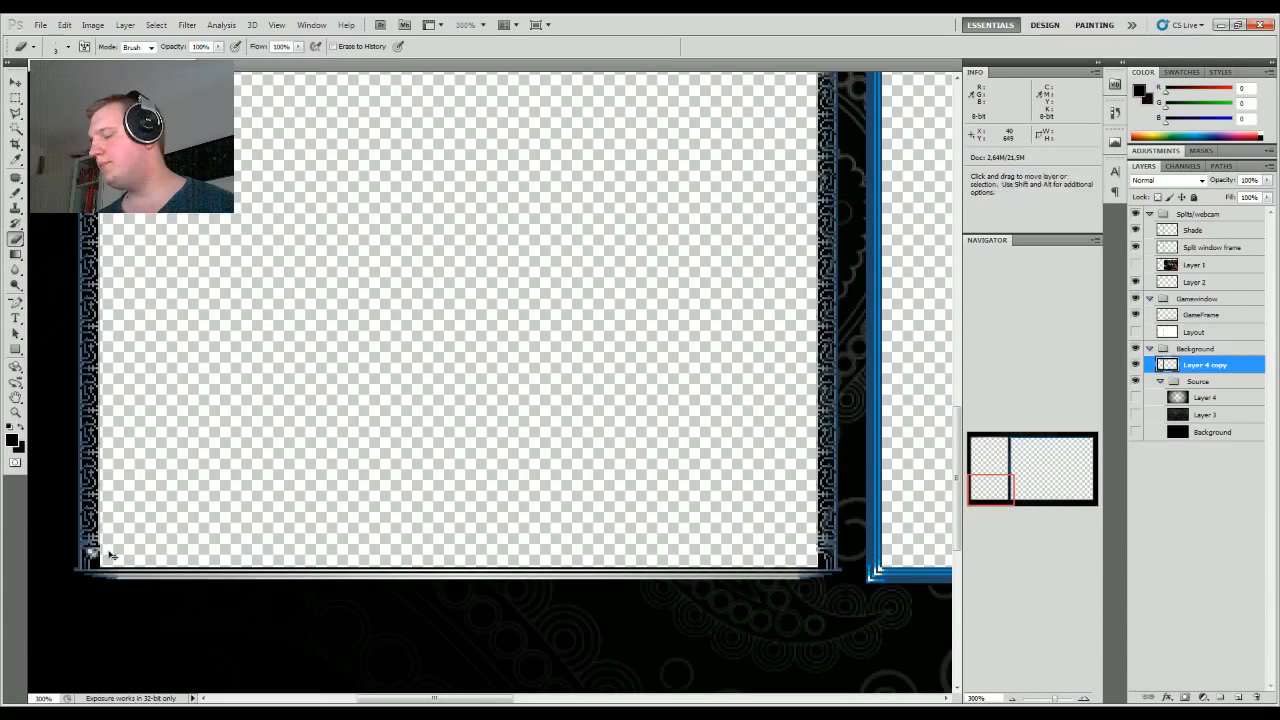
{"action": "left_click", "coordinate": [151, 47]}
{"action": "left_click", "coordinate": [136, 67]}
{"action": "left_click", "coordinate": [100, 559]}
Step: Set the eraser size to 1 px and clean leftover background from the split frame's lower-left and lower-right inner corners
{"action": "right_click", "coordinate": [132, 513]}
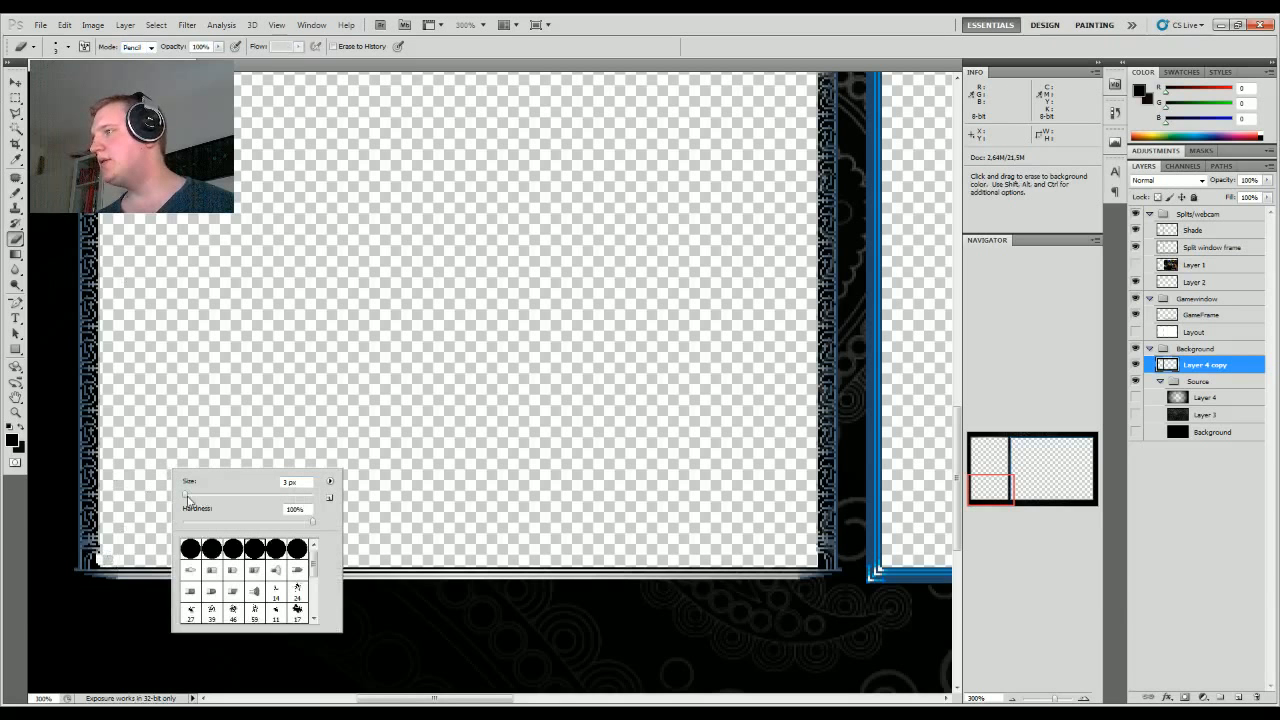
{"action": "left_click", "coordinate": [1085, 698]}
{"action": "left_click_drag", "start_coordinate": [987, 491], "coordinate": [978, 497]}
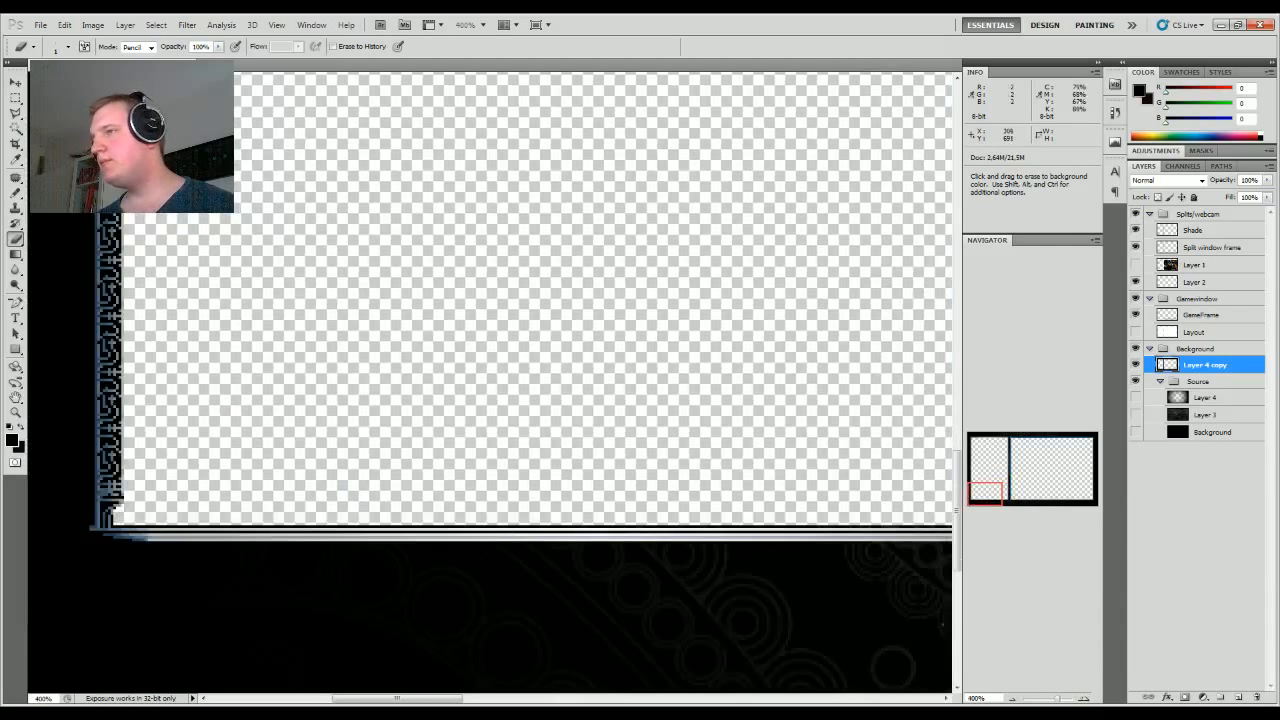
{"action": "left_click_drag", "start_coordinate": [980, 493], "coordinate": [995, 490]}
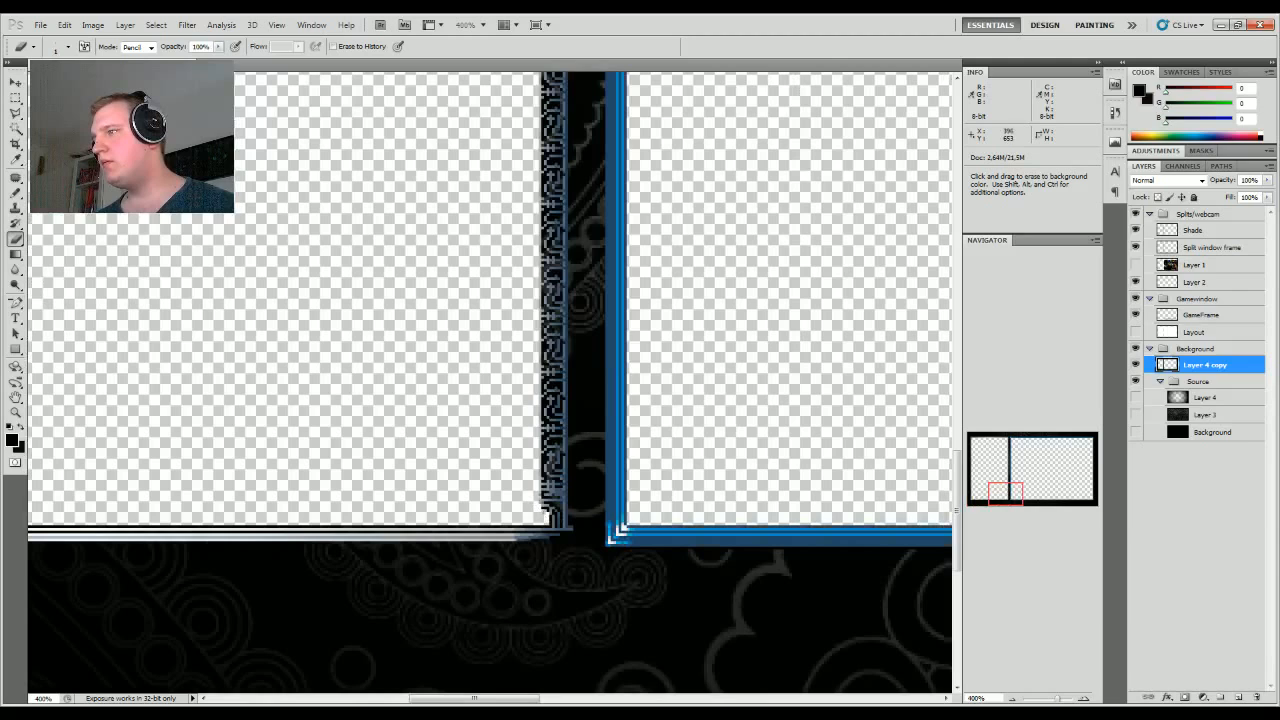
Step: Collapse the Background and Gamewindow layer groups
{"action": "left_click_drag", "start_coordinate": [1004, 492], "coordinate": [944, 486]}
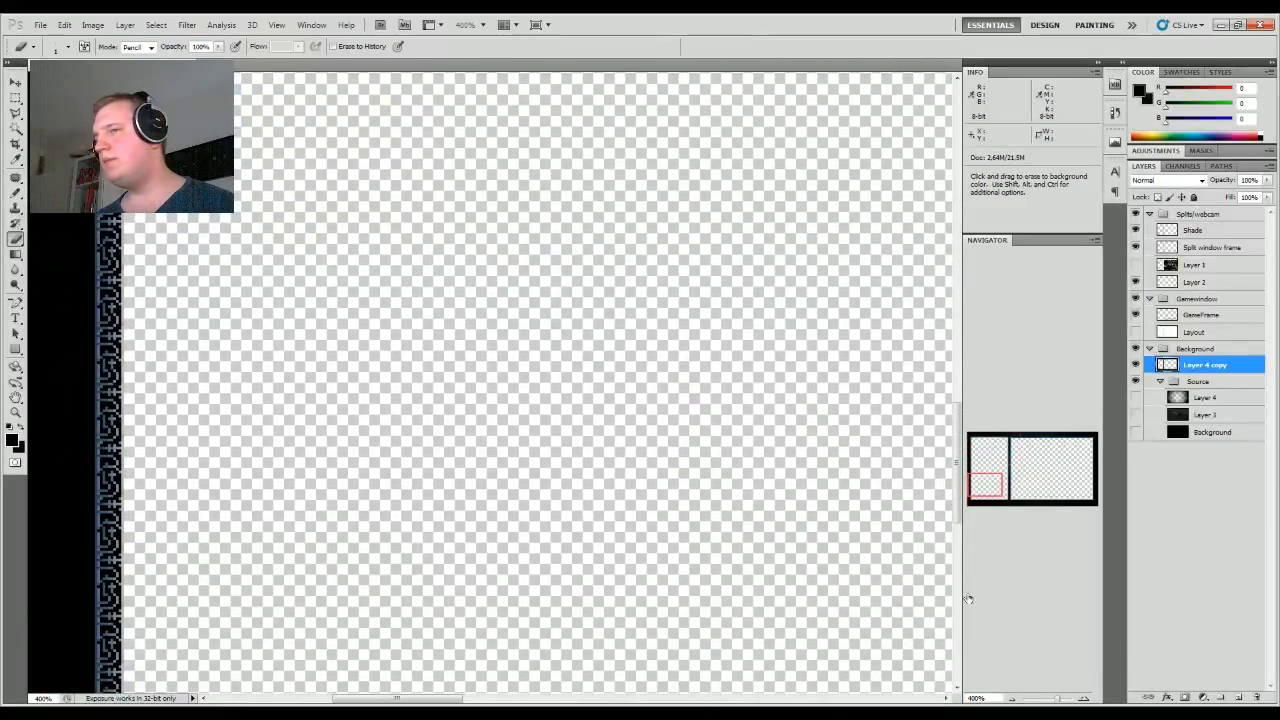
{"action": "left_click", "coordinate": [1011, 700]}
{"action": "left_click", "coordinate": [1011, 700]}
{"action": "left_click", "coordinate": [1011, 700]}
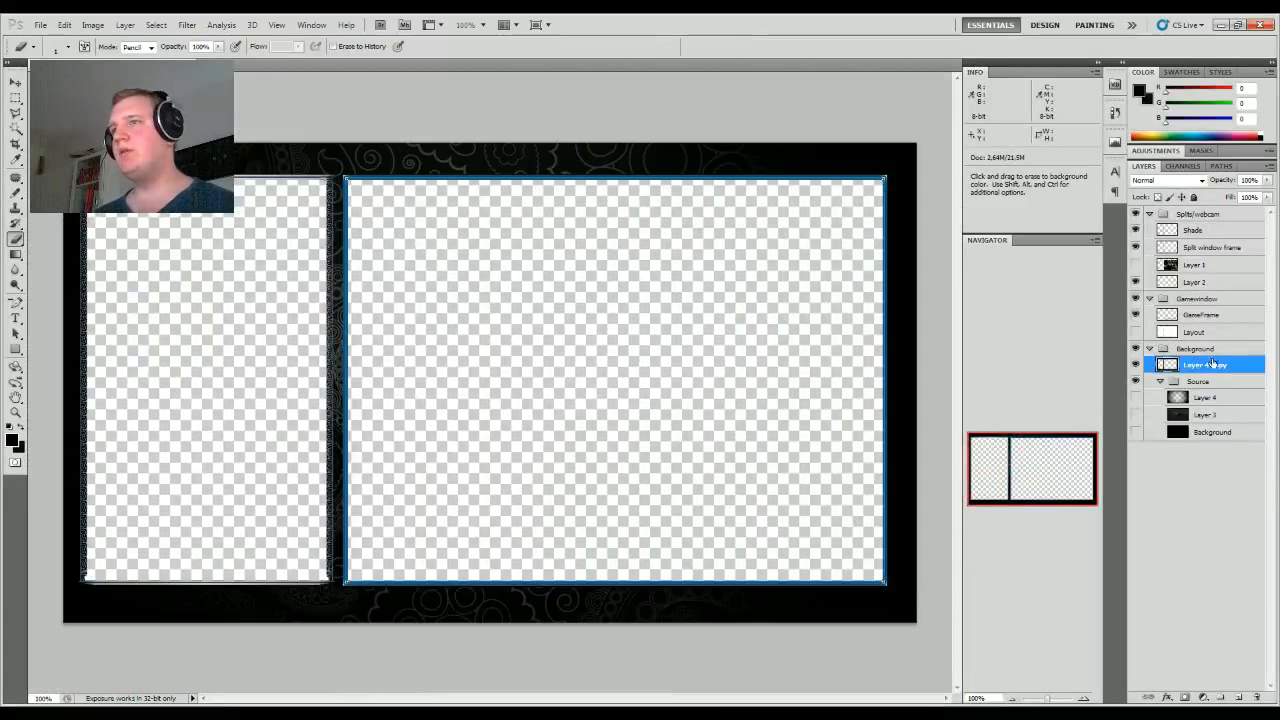
{"action": "left_click", "coordinate": [1149, 349]}
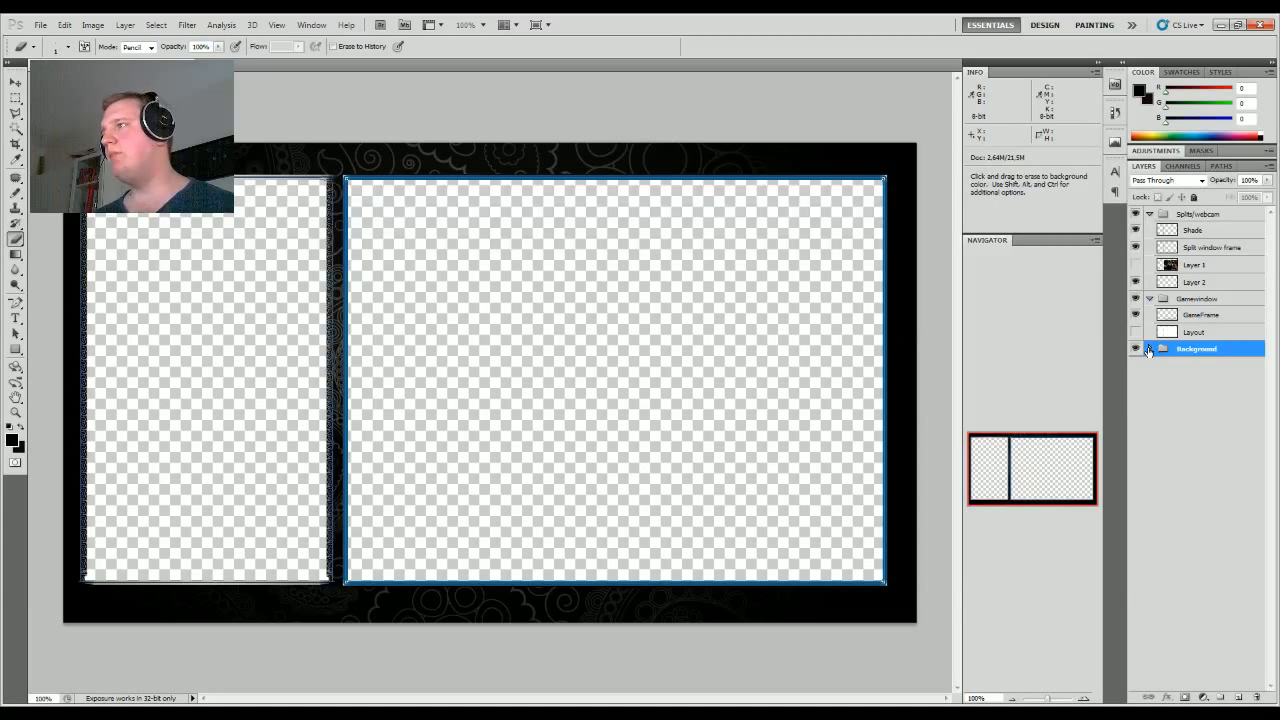
{"action": "left_click", "coordinate": [1149, 299]}
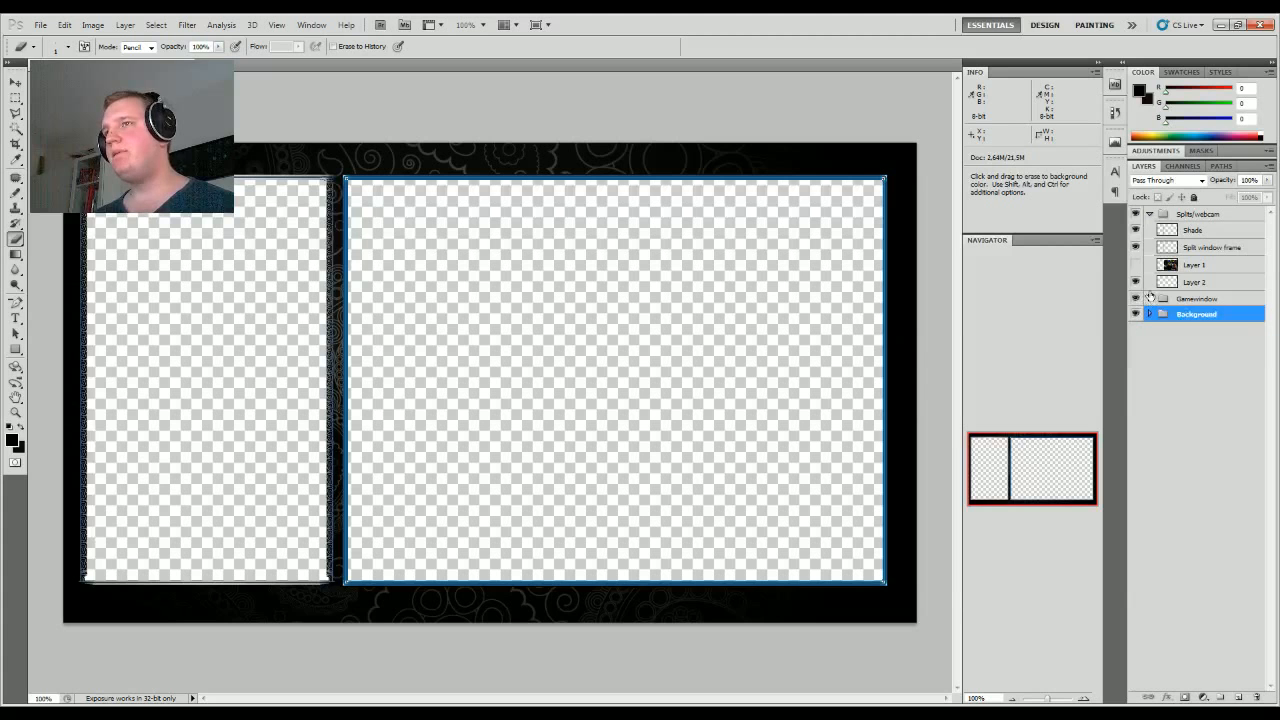
Step: Add a new layer named Splits directly above Layer 2 in the Splits/webcam group
{"action": "left_click", "coordinate": [1180, 218]}
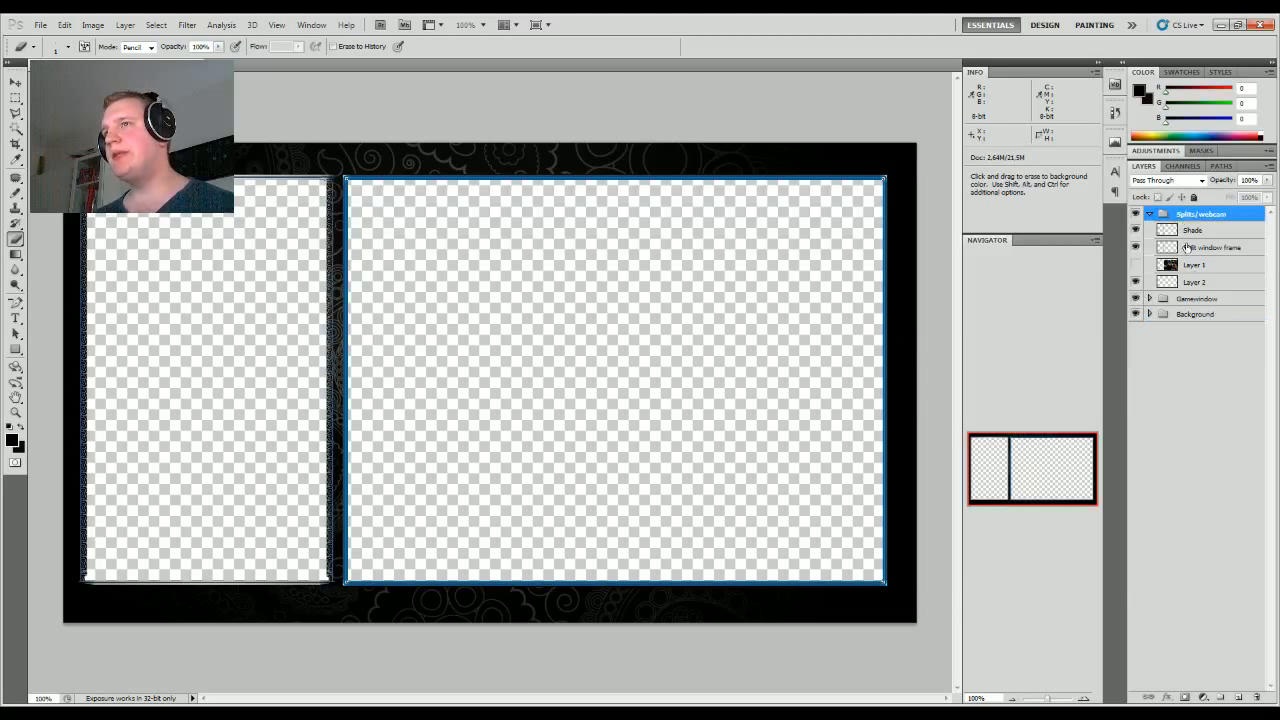
{"action": "left_click", "coordinate": [1190, 286]}
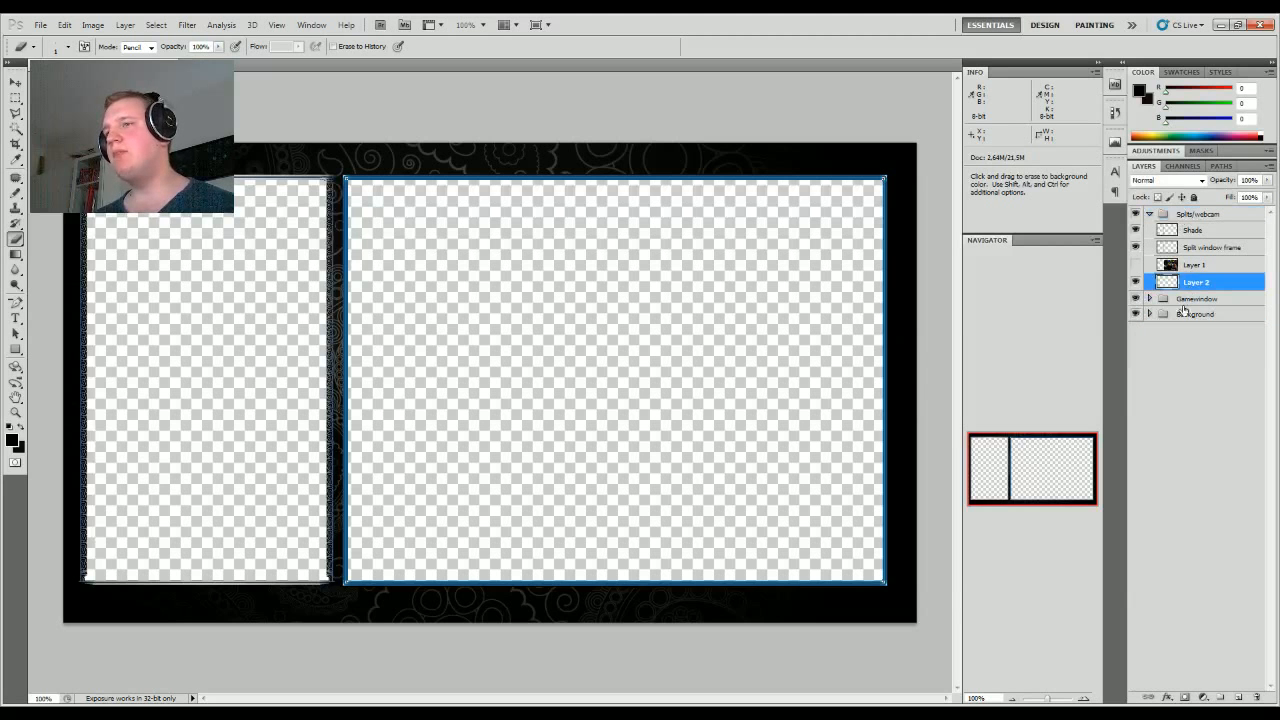
{"action": "left_click", "coordinate": [1239, 697]}
{"action": "double_click", "coordinate": [1192, 283]}
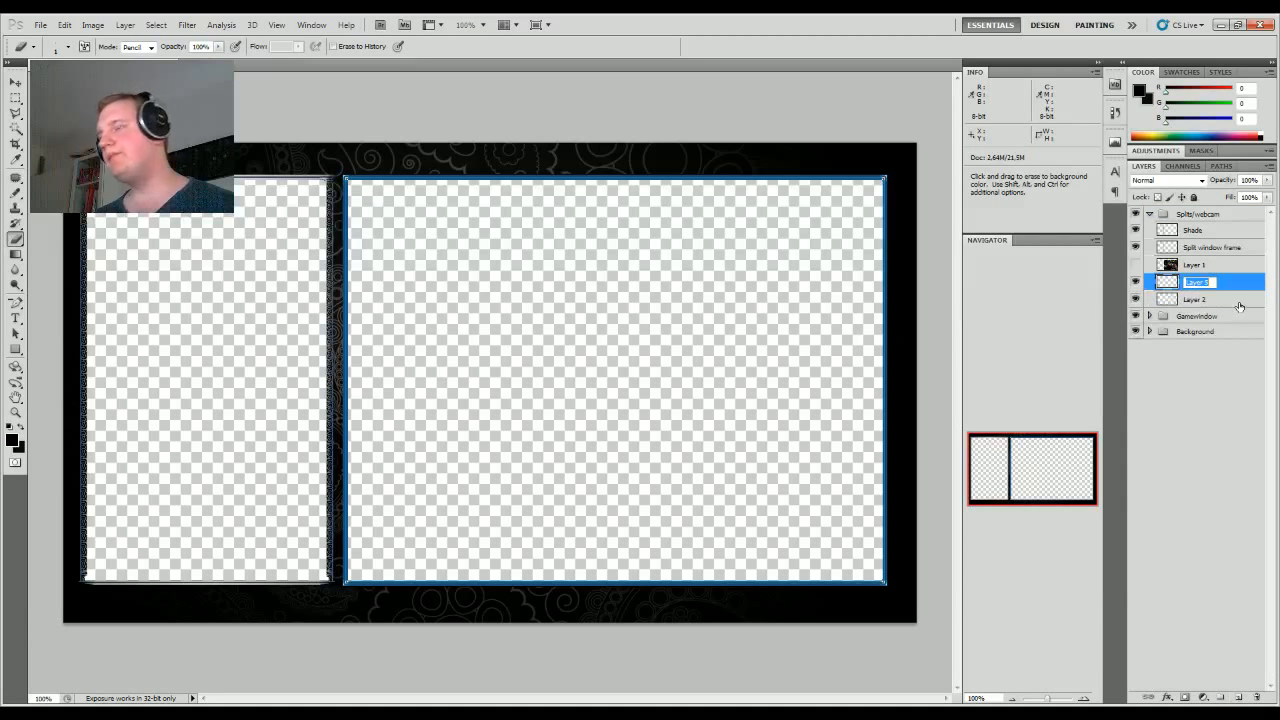
{"action": "type", "text": "Splits"}
{"action": "key", "text": "Return"}
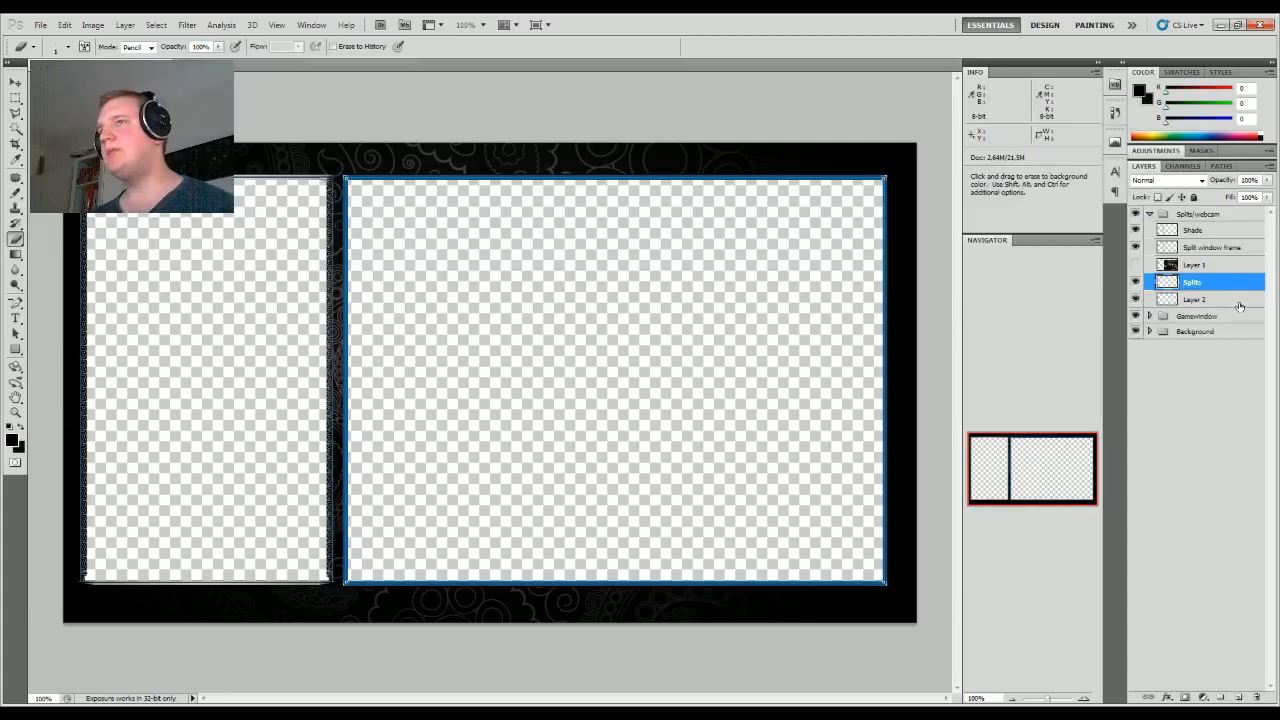
{"action": "left_click", "coordinate": [18, 255]}
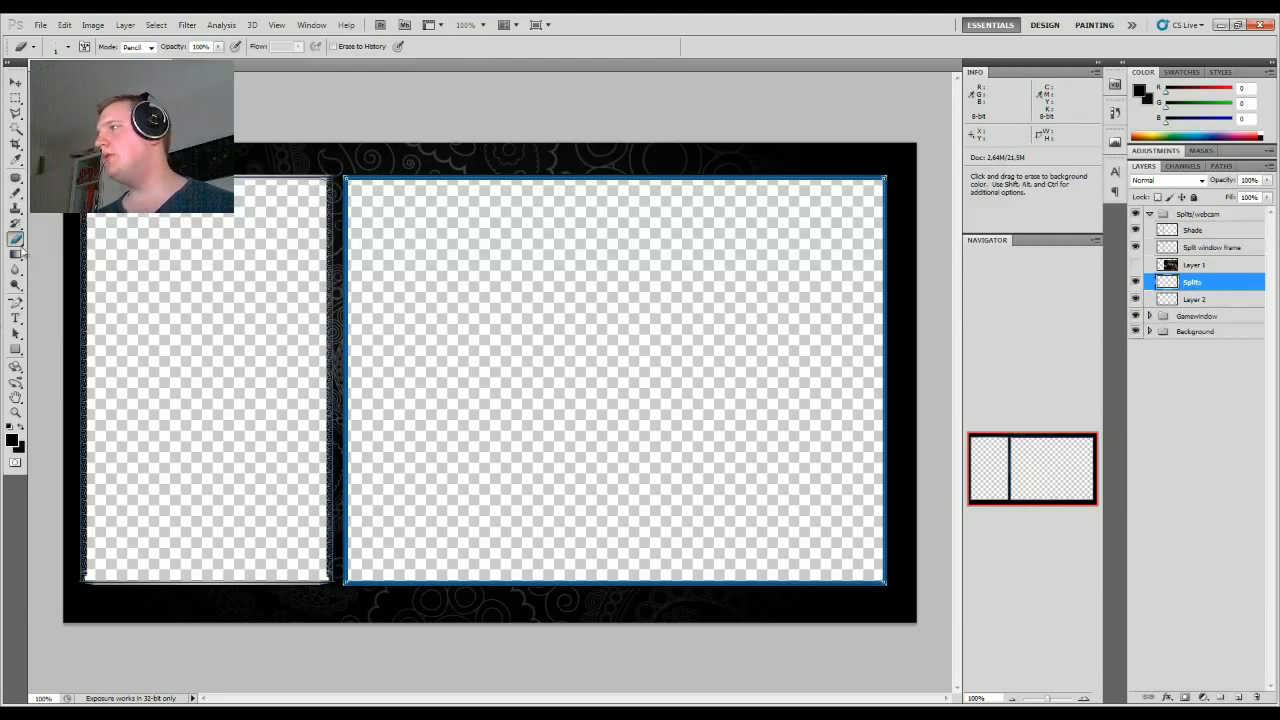
{"action": "left_click_drag", "start_coordinate": [145, 388], "coordinate": [328, 570]}
{"action": "key", "text": "ctrl+z"}
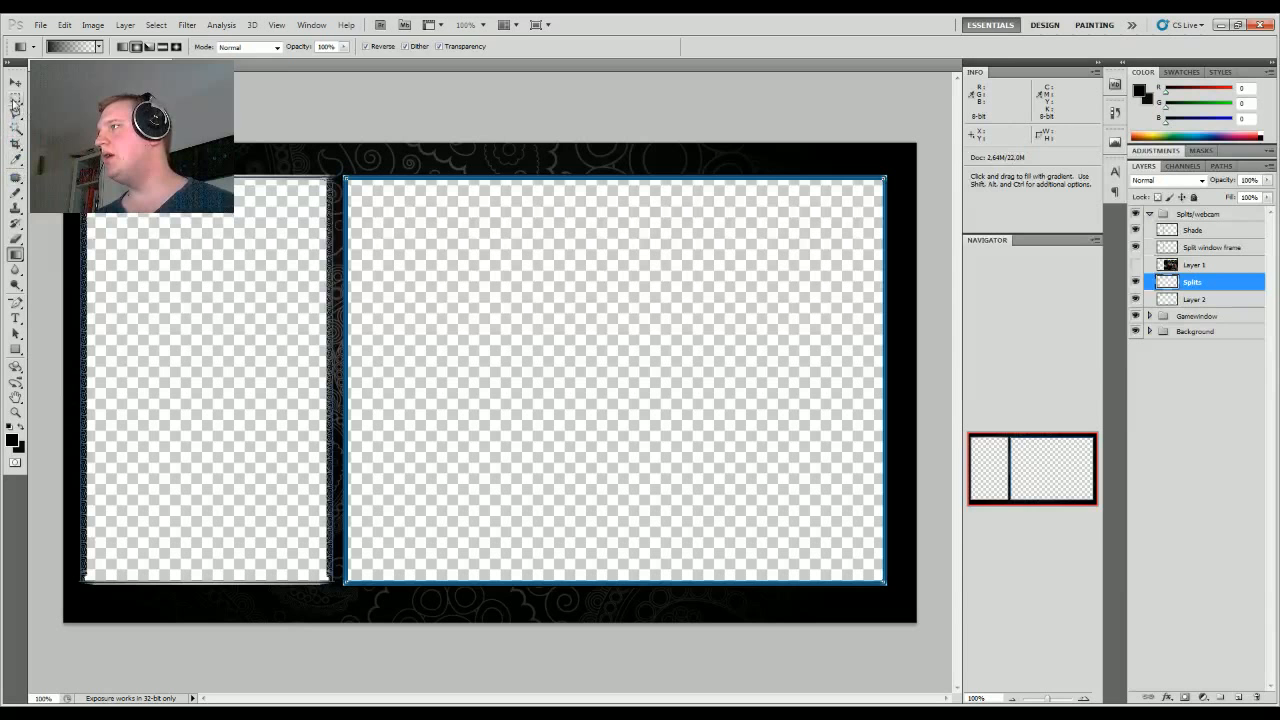
Step: Select the interior of the split frame, about 363 by 605 px, and try a radial gradient fill on the Splits layer
{"action": "left_click", "coordinate": [15, 99]}
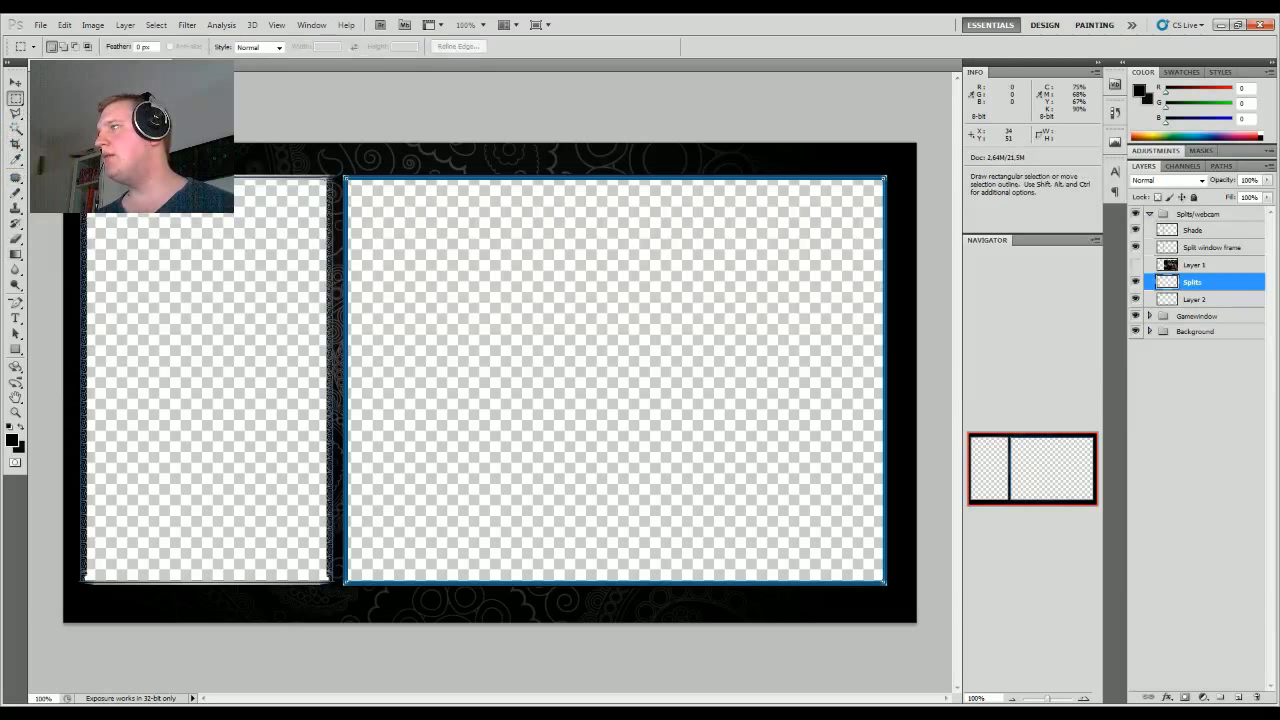
{"action": "left_click_drag", "start_coordinate": [77, 155], "coordinate": [230, 372]}
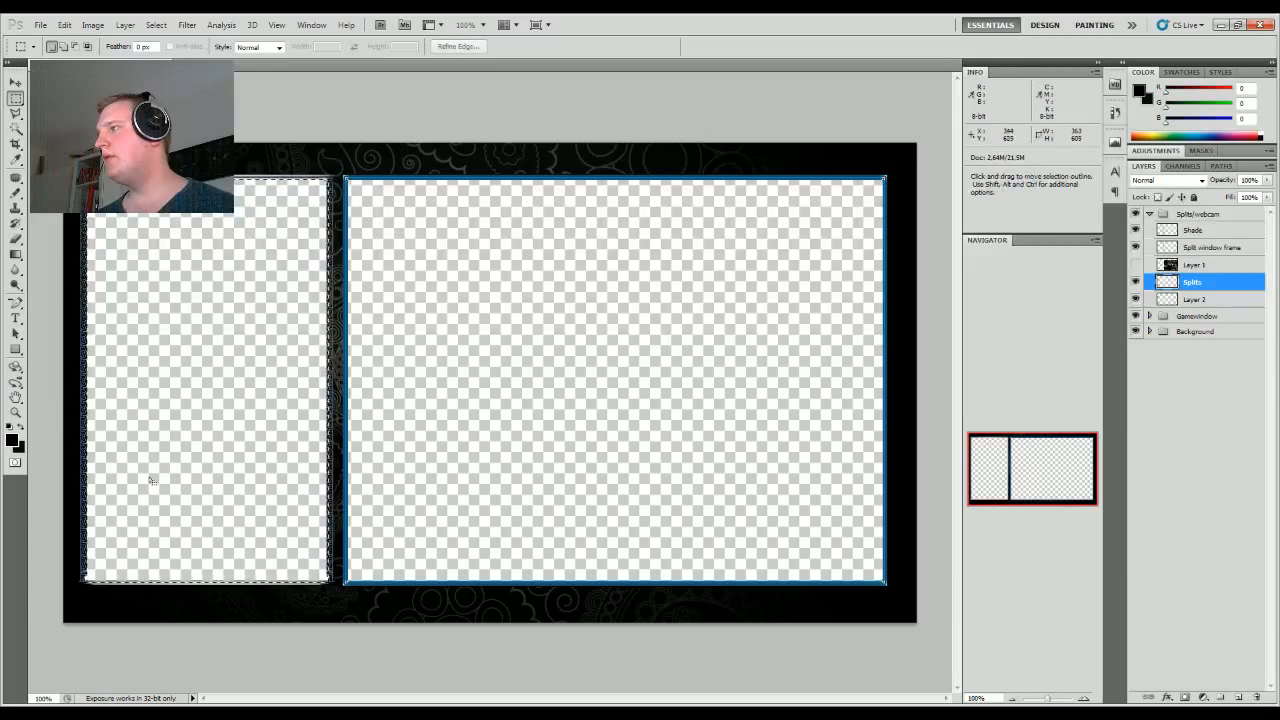
{"action": "left_click", "coordinate": [16, 254]}
{"action": "left_click_drag", "start_coordinate": [195, 267], "coordinate": [195, 529]}
{"action": "key", "text": "ctrl+z"}
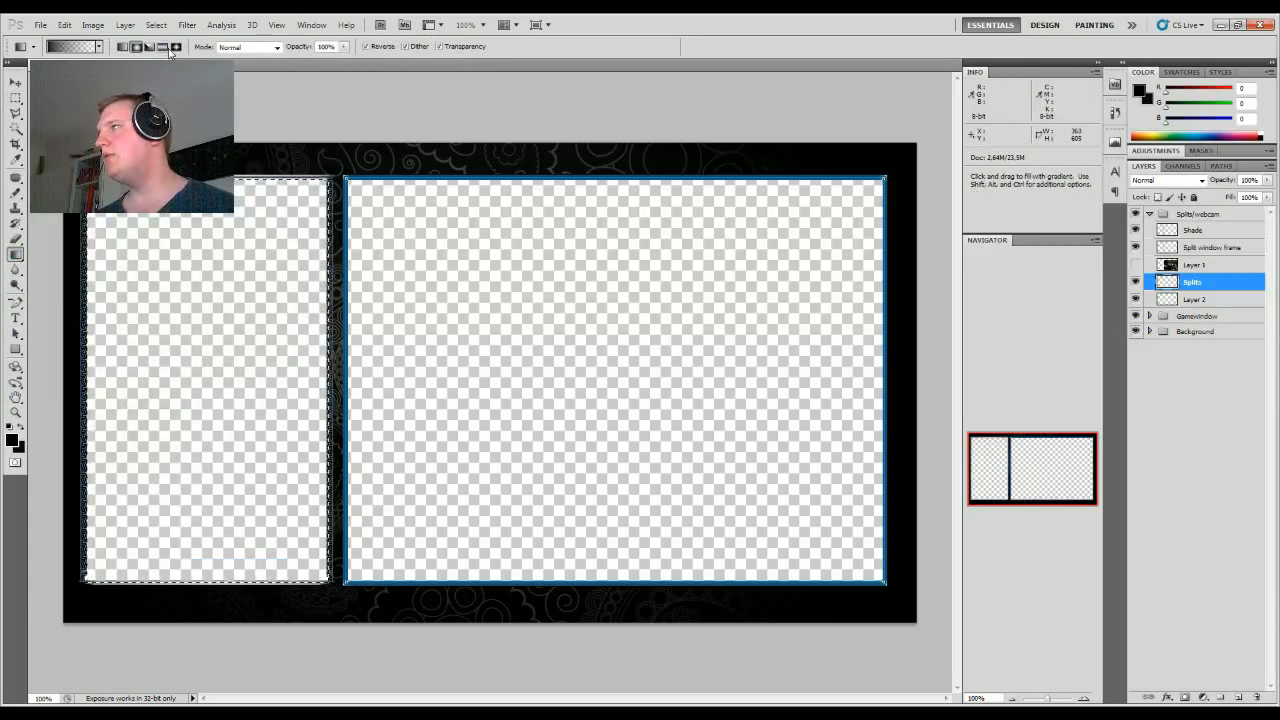
Step: Try linear black-to-transparent gradients of different lengths in the selection, ending with one spanning its full height with black at the bottom
{"action": "left_click_drag", "start_coordinate": [187, 226], "coordinate": [187, 538]}
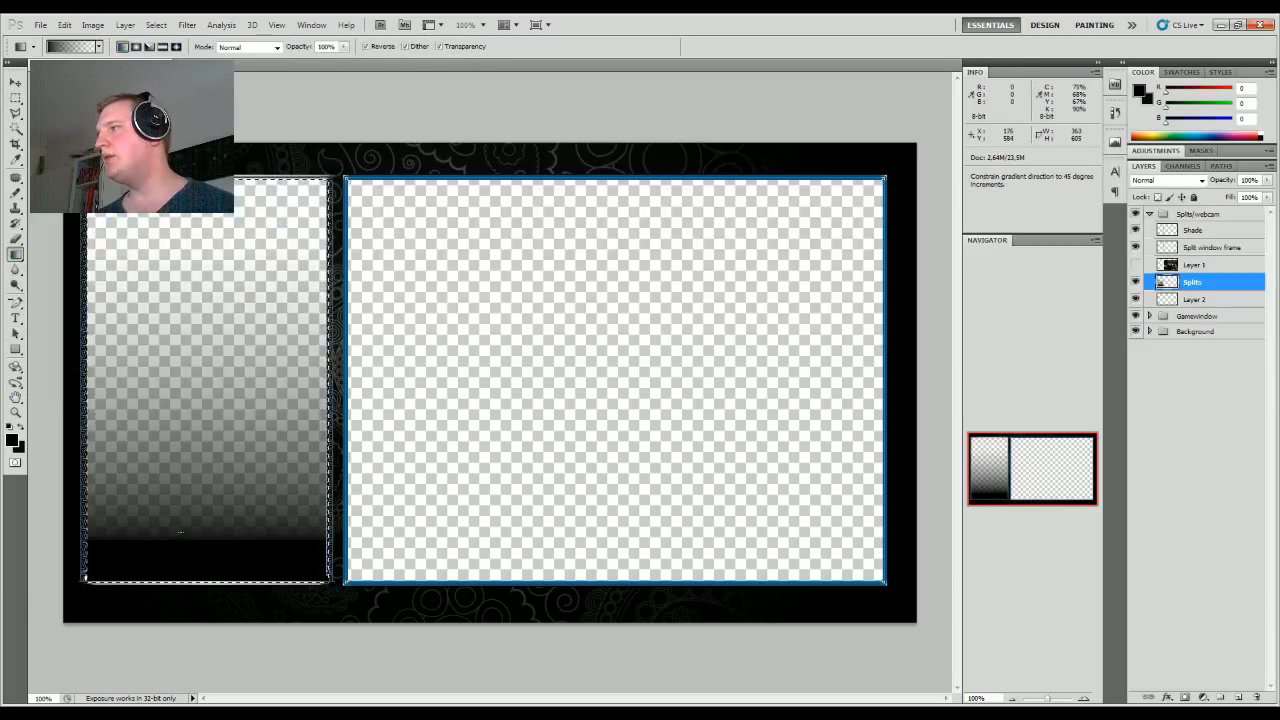
{"action": "key", "text": "ctrl+z"}
{"action": "left_click_drag", "start_coordinate": [190, 300], "coordinate": [190, 385]}
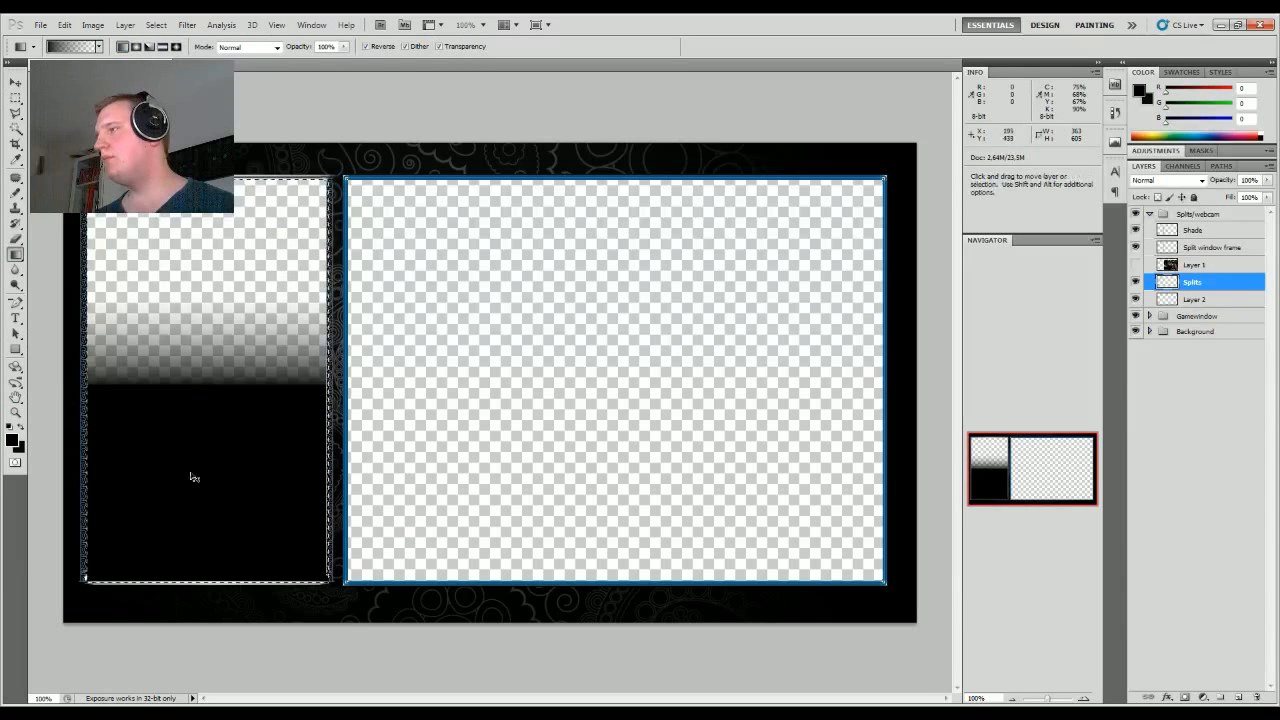
{"action": "key", "text": "ctrl+z"}
{"action": "left_click_drag", "start_coordinate": [221, 565], "coordinate": [221, 346]}
{"action": "key", "text": "ctrl+z"}
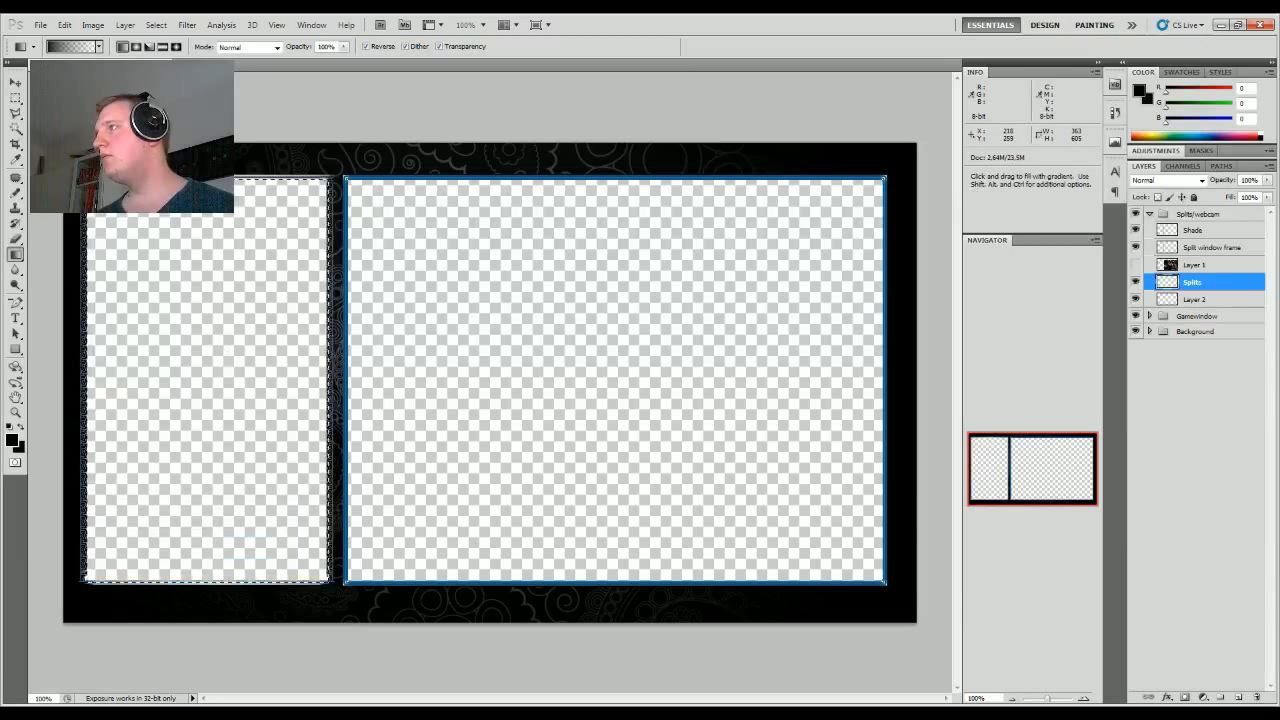
{"action": "left_click_drag", "start_coordinate": [191, 248], "coordinate": [205, 544]}
{"action": "key", "text": "ctrl+z"}
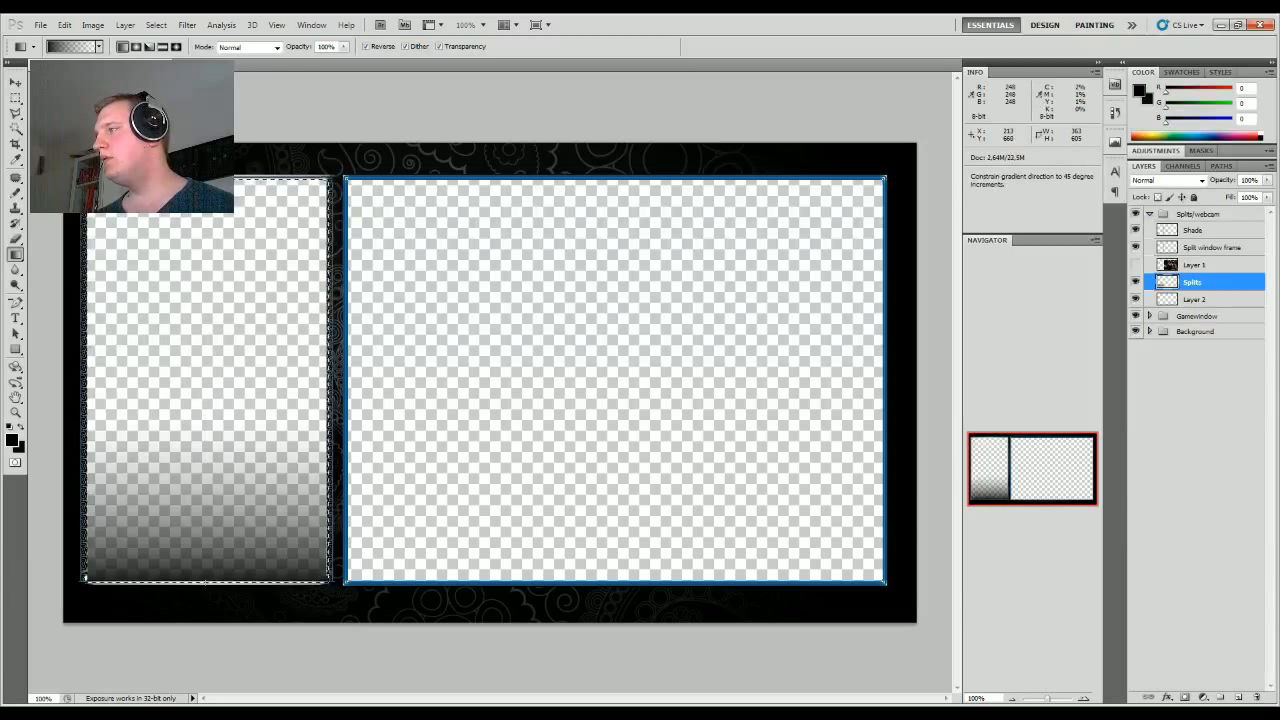
{"action": "key", "text": "ctrl+z"}
{"action": "left_click_drag", "start_coordinate": [197, 288], "coordinate": [197, 340]}
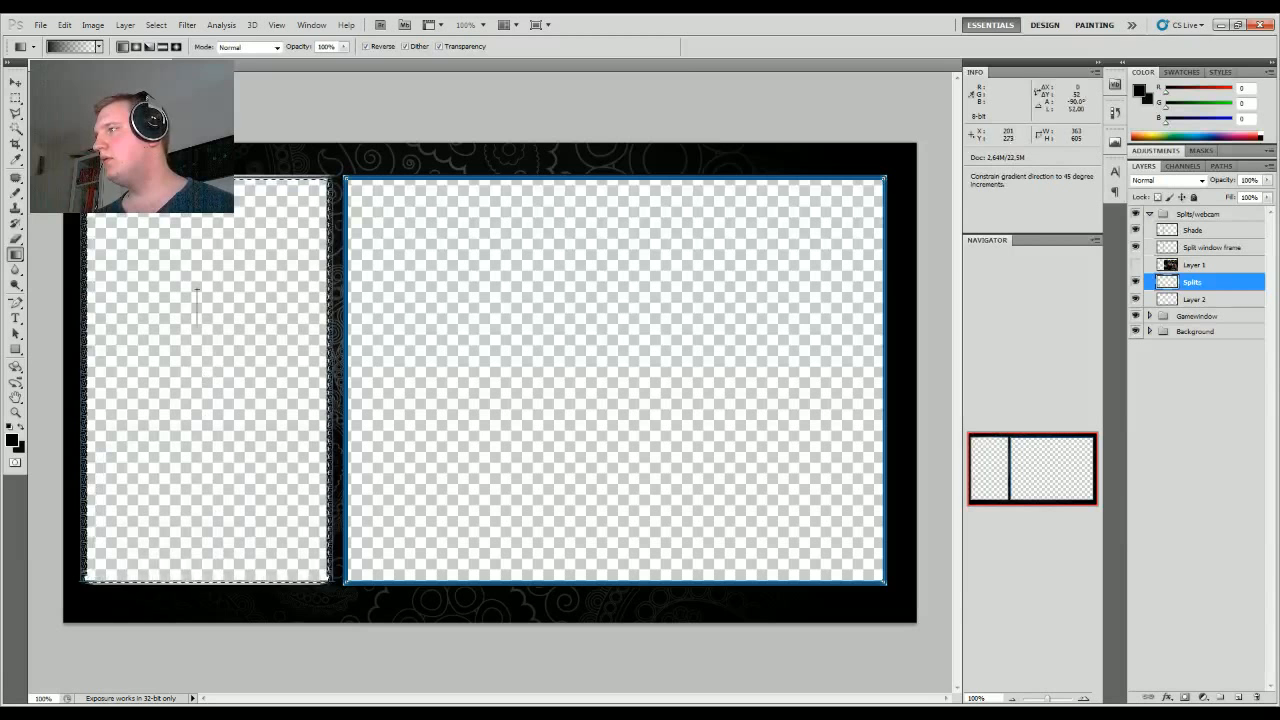
{"action": "left_click_drag", "start_coordinate": [197, 579], "coordinate": [195, 580]}
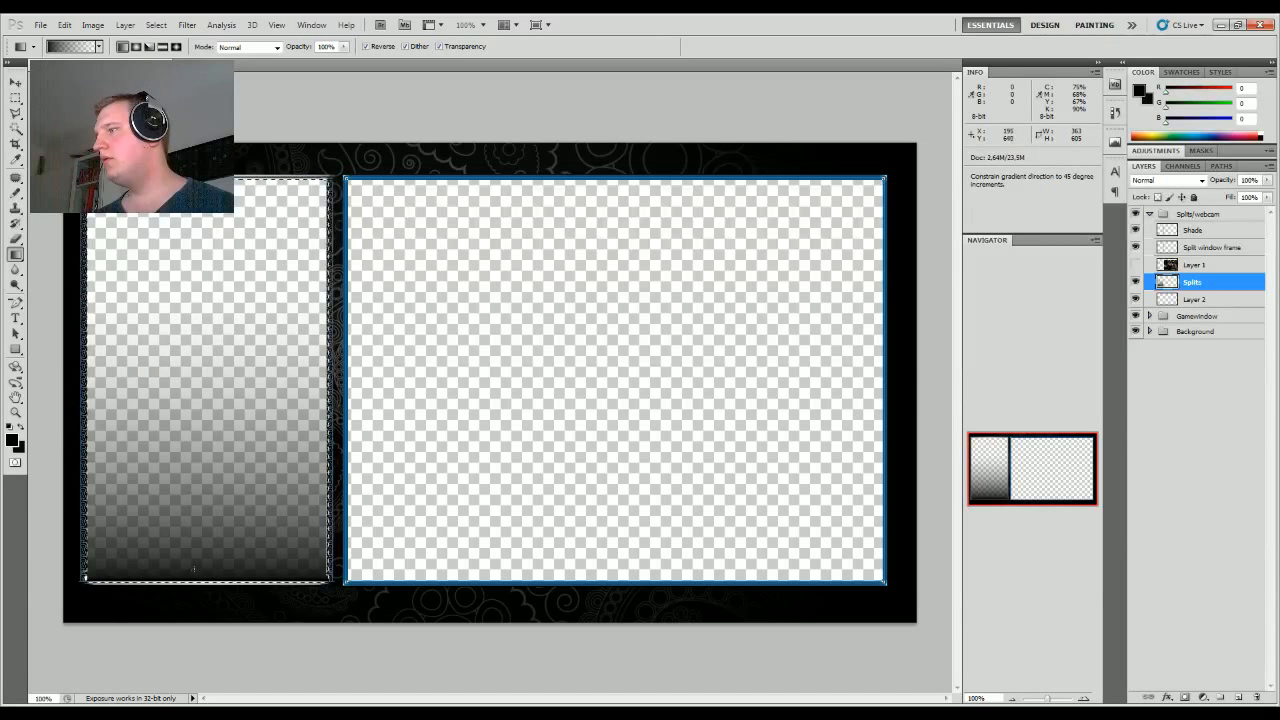
{"action": "key", "text": "ctrl+z"}
{"action": "left_click_drag", "start_coordinate": [204, 308], "coordinate": [204, 534]}
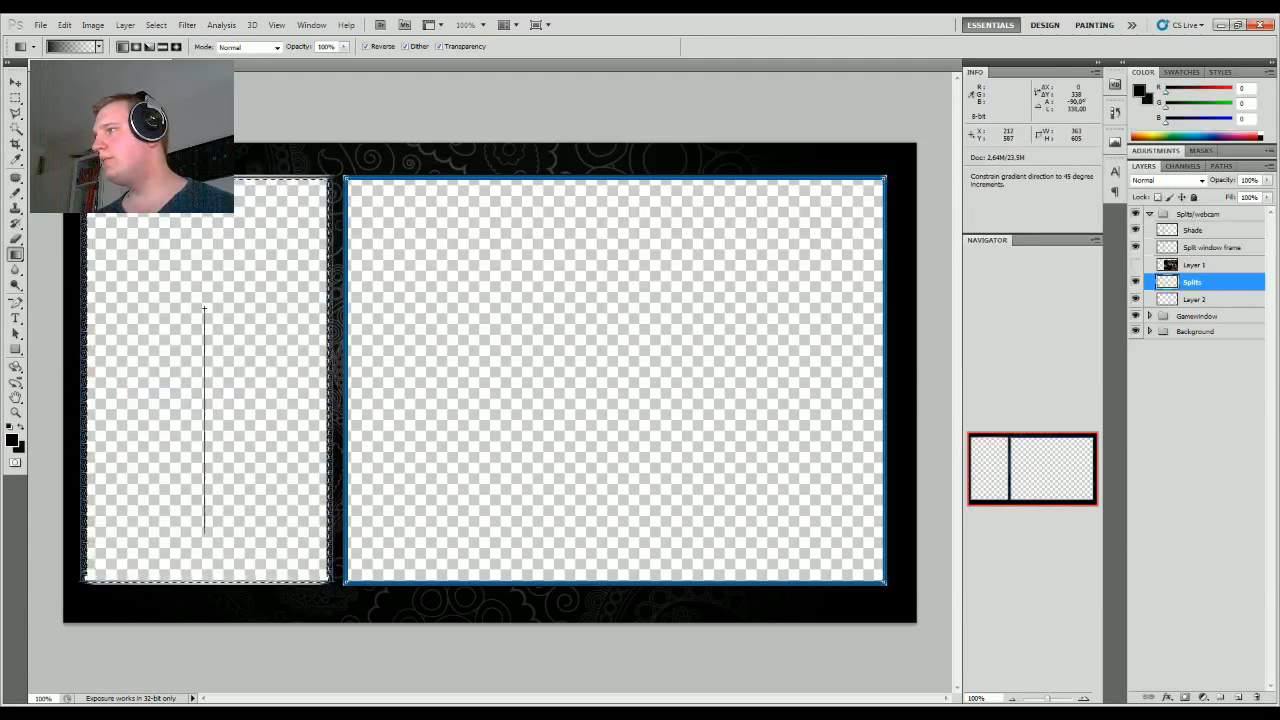
{"action": "left_click_drag", "start_coordinate": [204, 580], "coordinate": [204, 580]}
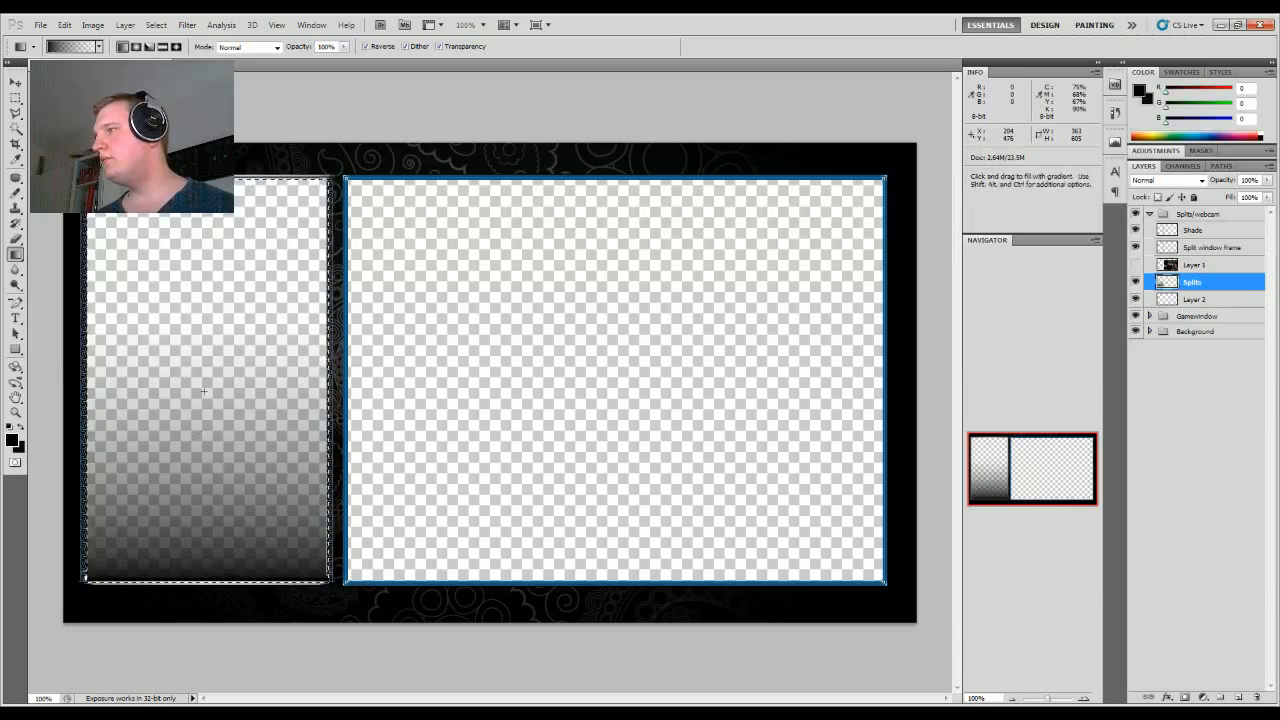
{"action": "key", "text": "ctrl+z"}
{"action": "left_click_drag", "start_coordinate": [211, 178], "coordinate": [211, 581]}
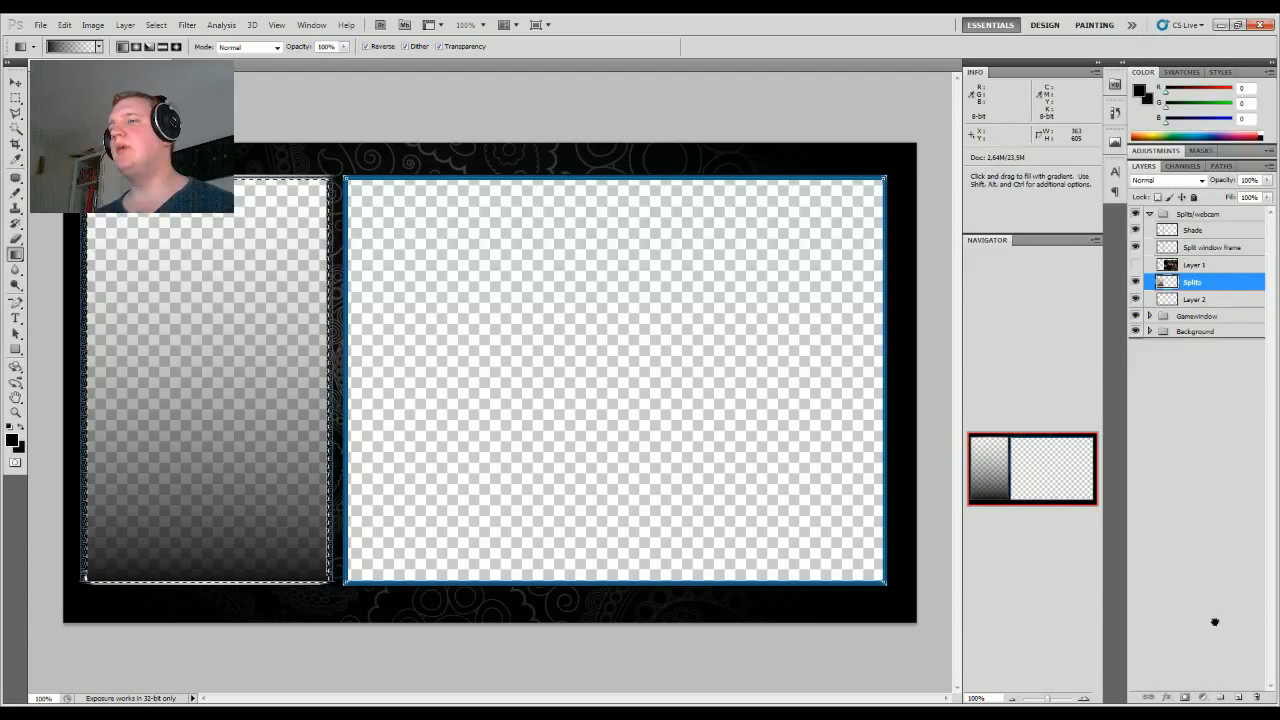
Step: Try to strengthen the gradient by duplicating the Splits layer and merging the copy down
{"action": "key", "text": "ctrl+j"}
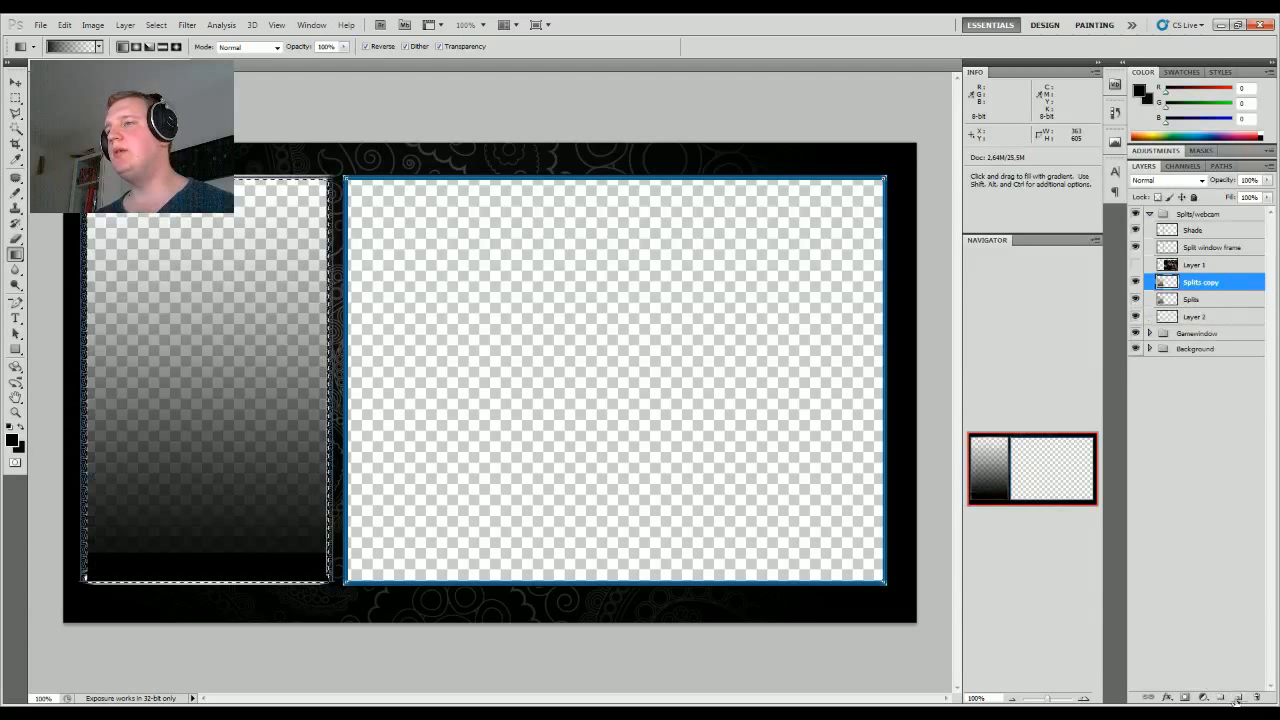
{"action": "right_click", "coordinate": [1205, 283]}
{"action": "left_click", "coordinate": [1184, 568]}
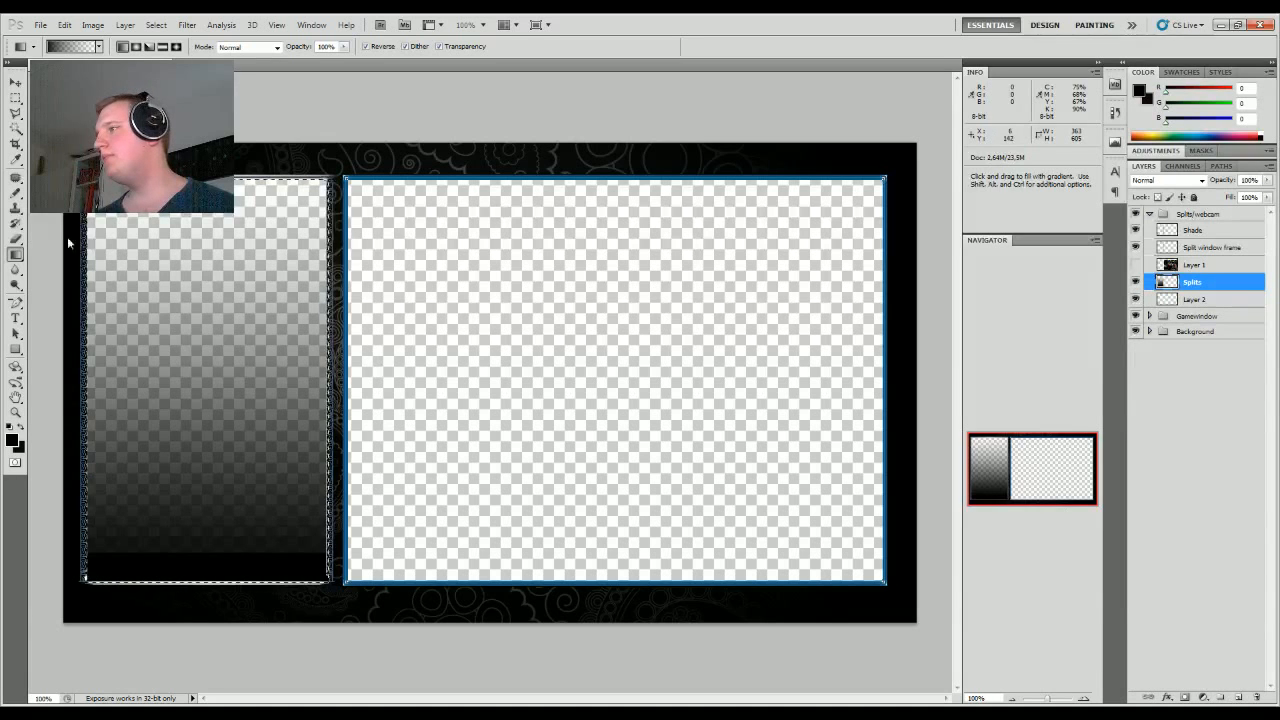
{"action": "left_click", "coordinate": [15, 270]}
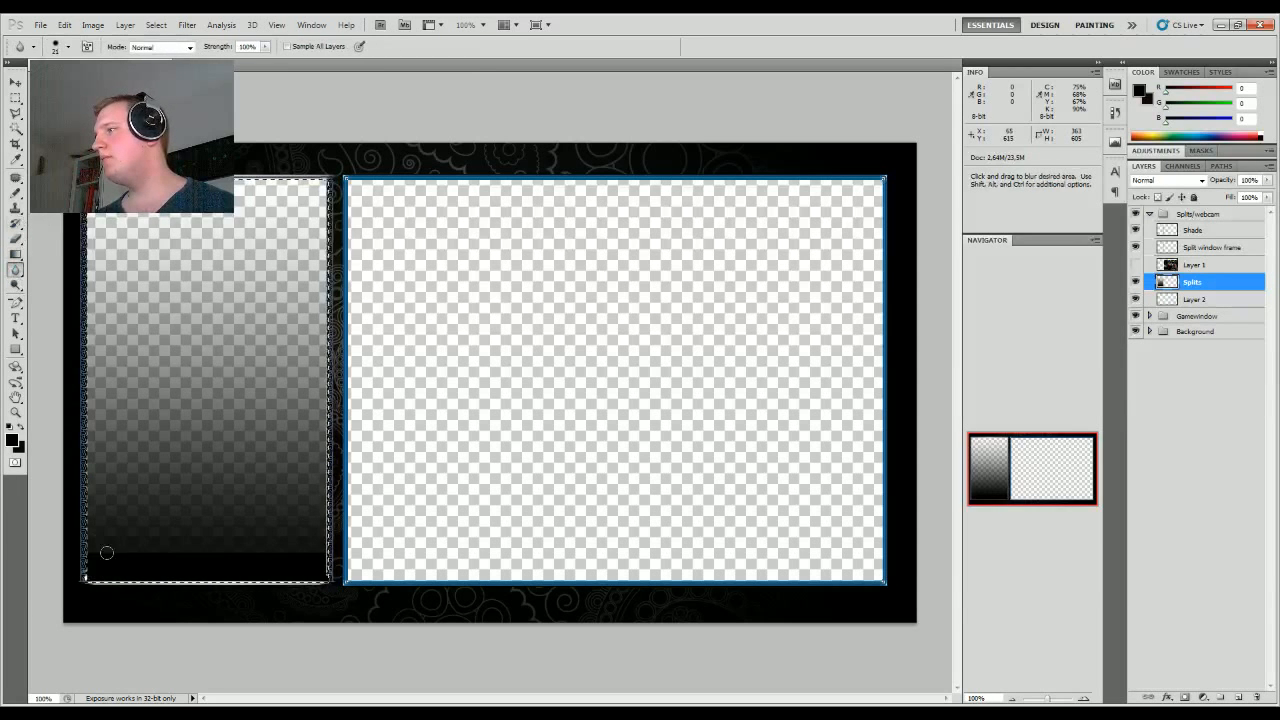
{"action": "key", "text": "ctrl+alt+z"}
{"action": "key", "text": "ctrl+alt+z"}
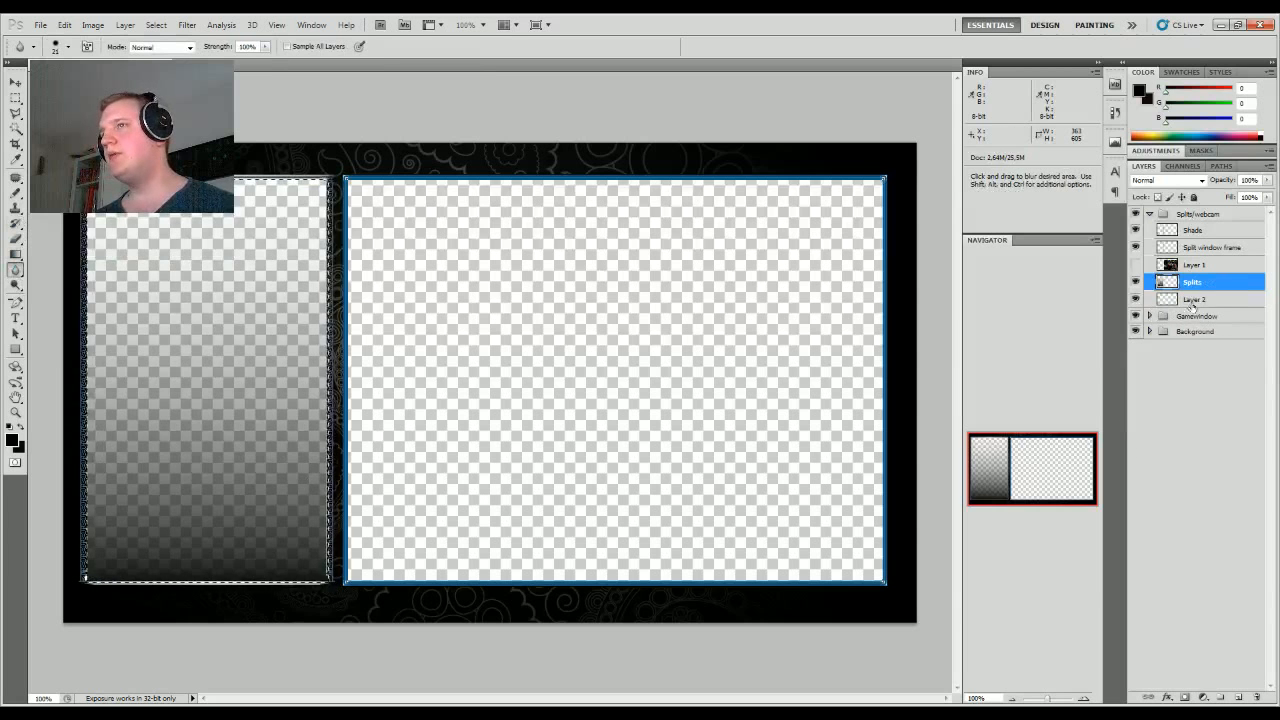
Step: Toggle the Splits layer's visibility to compare, delete its gradient fill and clear the selection
{"action": "left_click", "coordinate": [1135, 282]}
{"action": "left_click", "coordinate": [1135, 282]}
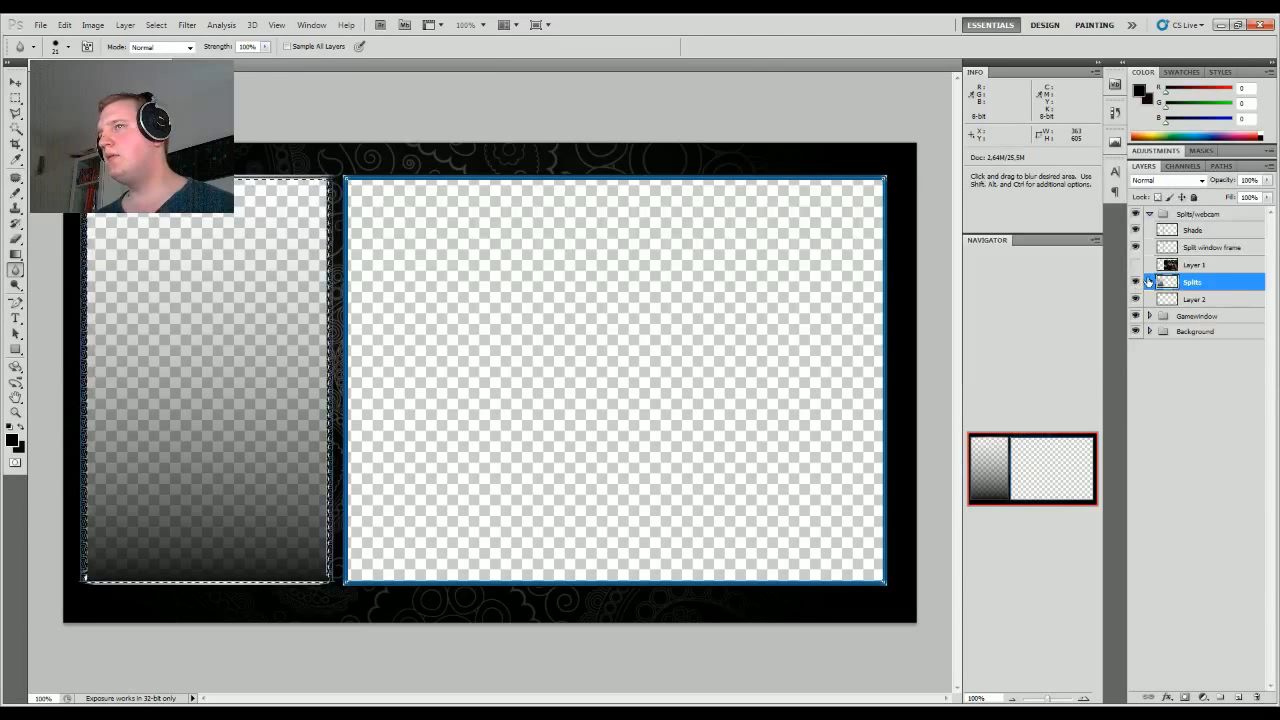
{"action": "key", "text": "Delete"}
{"action": "key", "text": "ctrl+d"}
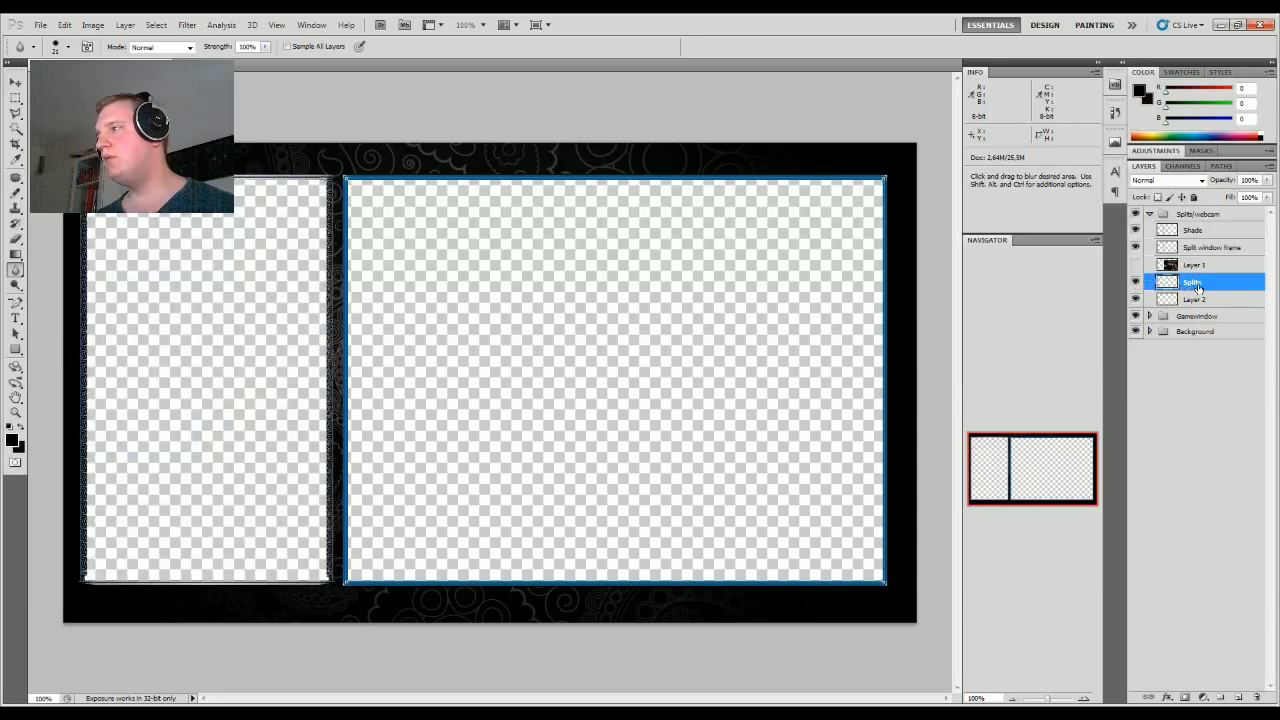
Step: Select the split window area slightly beyond its inner edges, about 370 by 610 px, for a gradient fill
{"action": "left_click", "coordinate": [15, 97]}
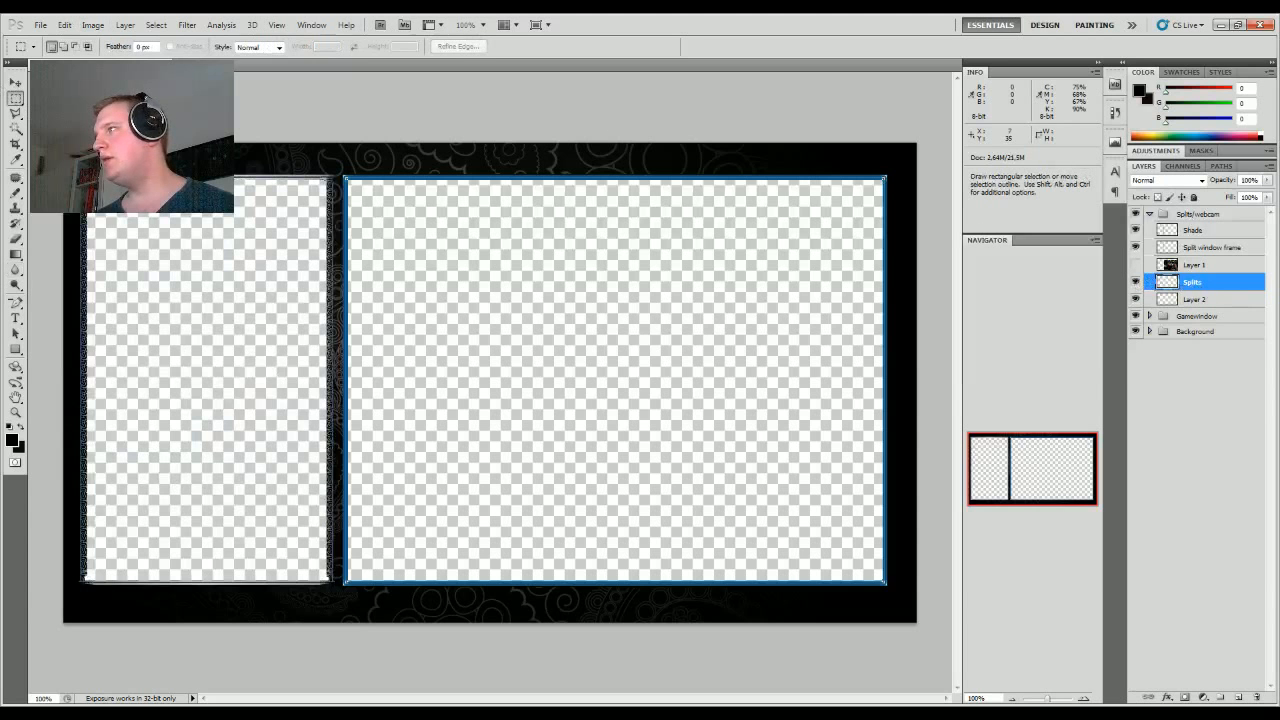
{"action": "left_click_drag", "start_coordinate": [84, 177], "coordinate": [296, 550]}
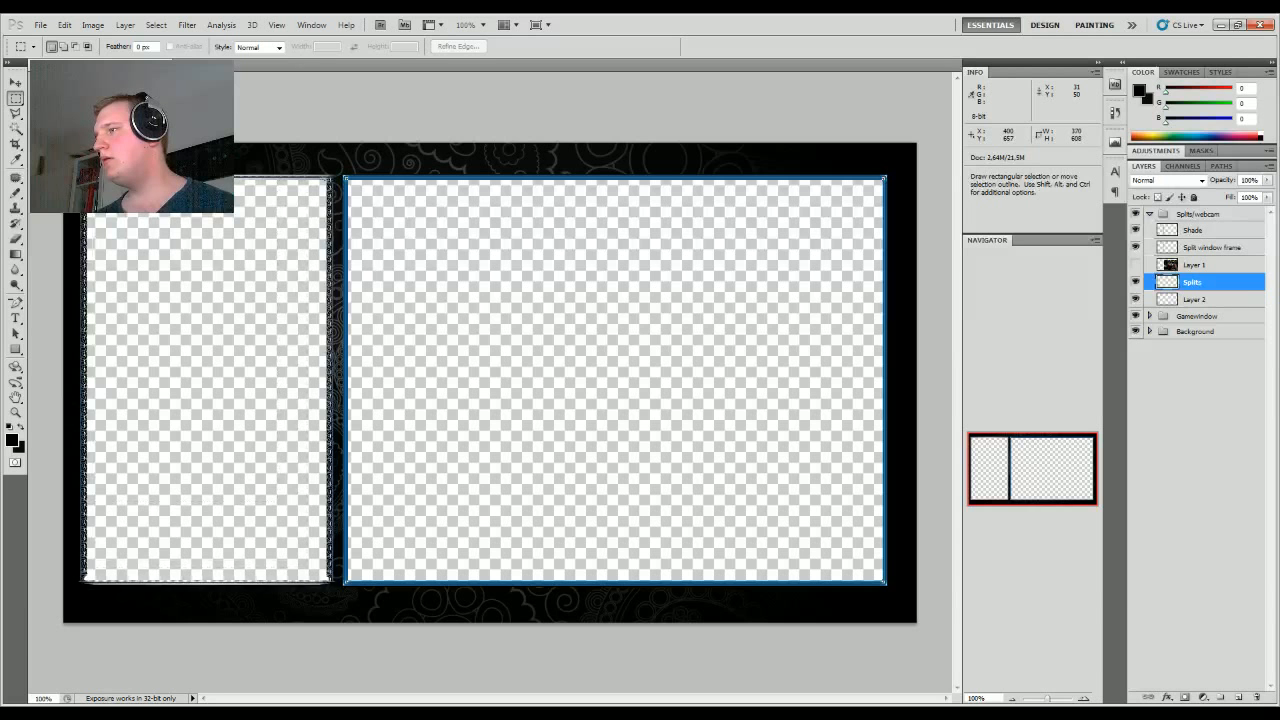
{"action": "left_click", "coordinate": [15, 253]}
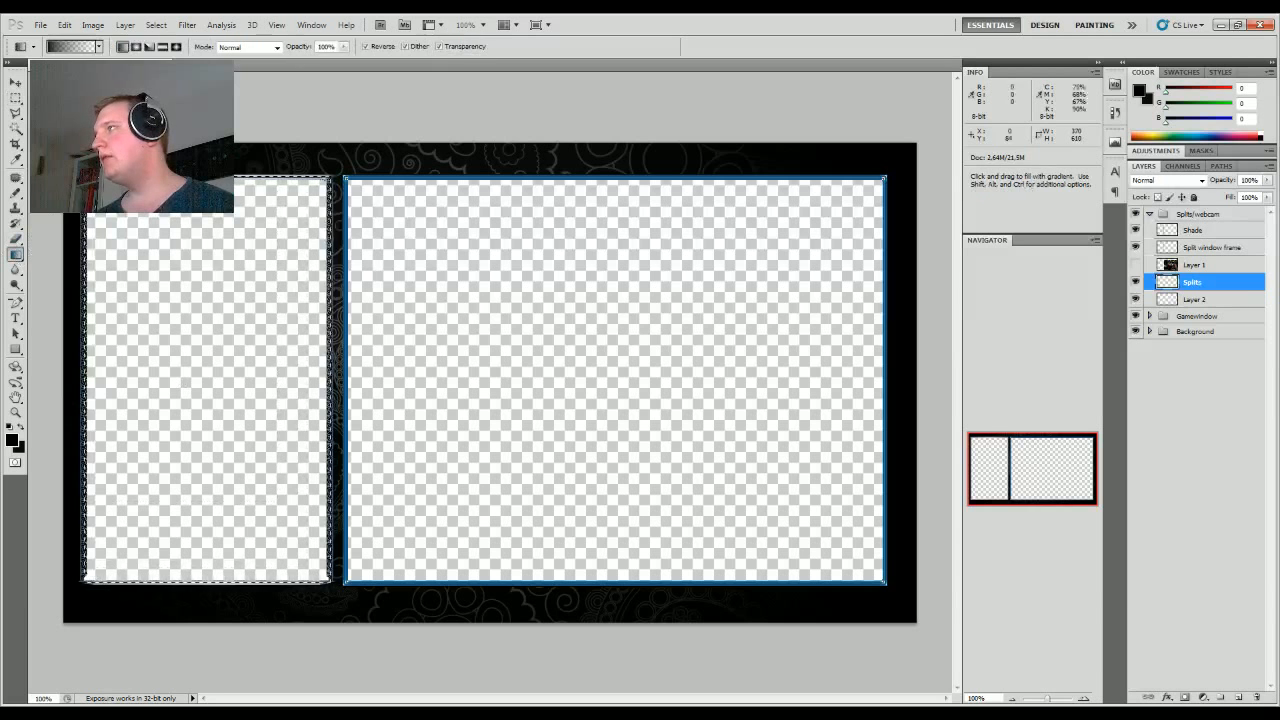
Step: Add a slightly less opaque stop near the middle of the Foreground to Transparent gradient and fill the split selection with it from top to bottom
{"action": "left_click", "coordinate": [75, 49]}
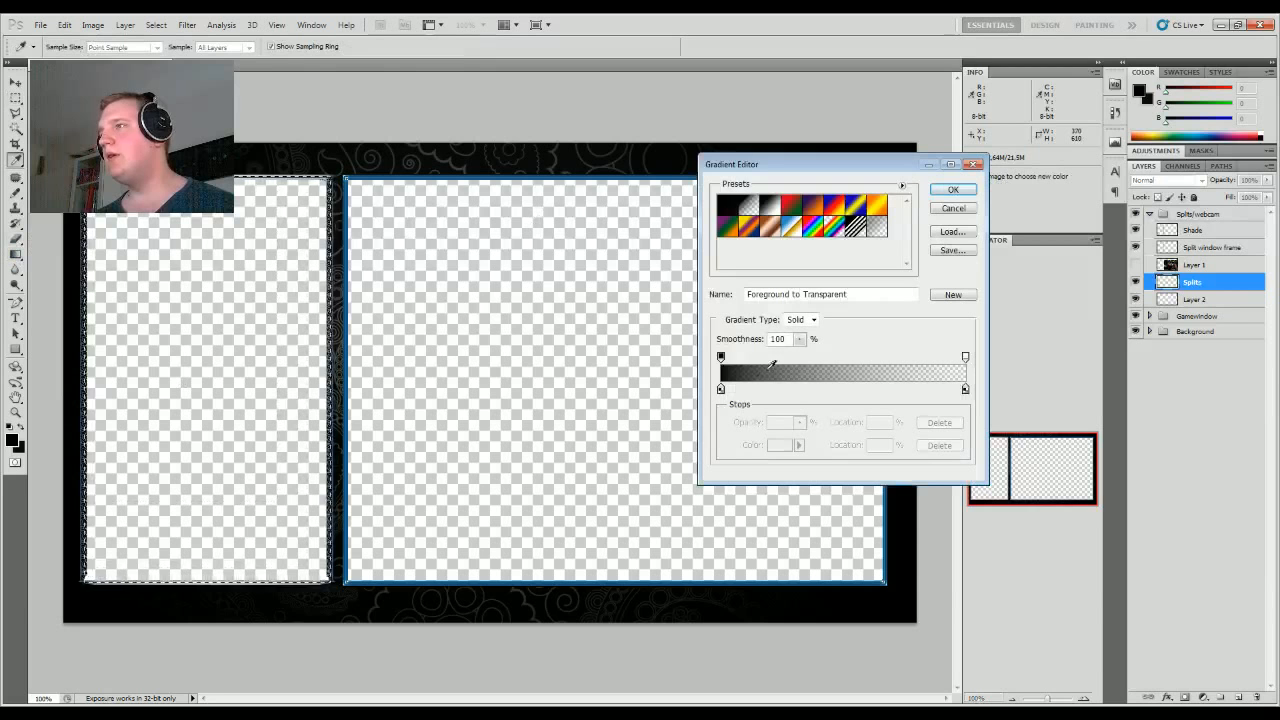
{"action": "left_click", "coordinate": [777, 358]}
{"action": "left_click_drag", "start_coordinate": [777, 358], "coordinate": [802, 358]}
{"action": "left_click", "coordinate": [799, 422]}
{"action": "mouse_move", "coordinate": [803, 439]}
{"action": "left_mouse_down"}
{"action": "mouse_move", "coordinate": [770, 439]}
{"action": "mouse_move", "coordinate": [792, 440]}
{"action": "left_mouse_up"}
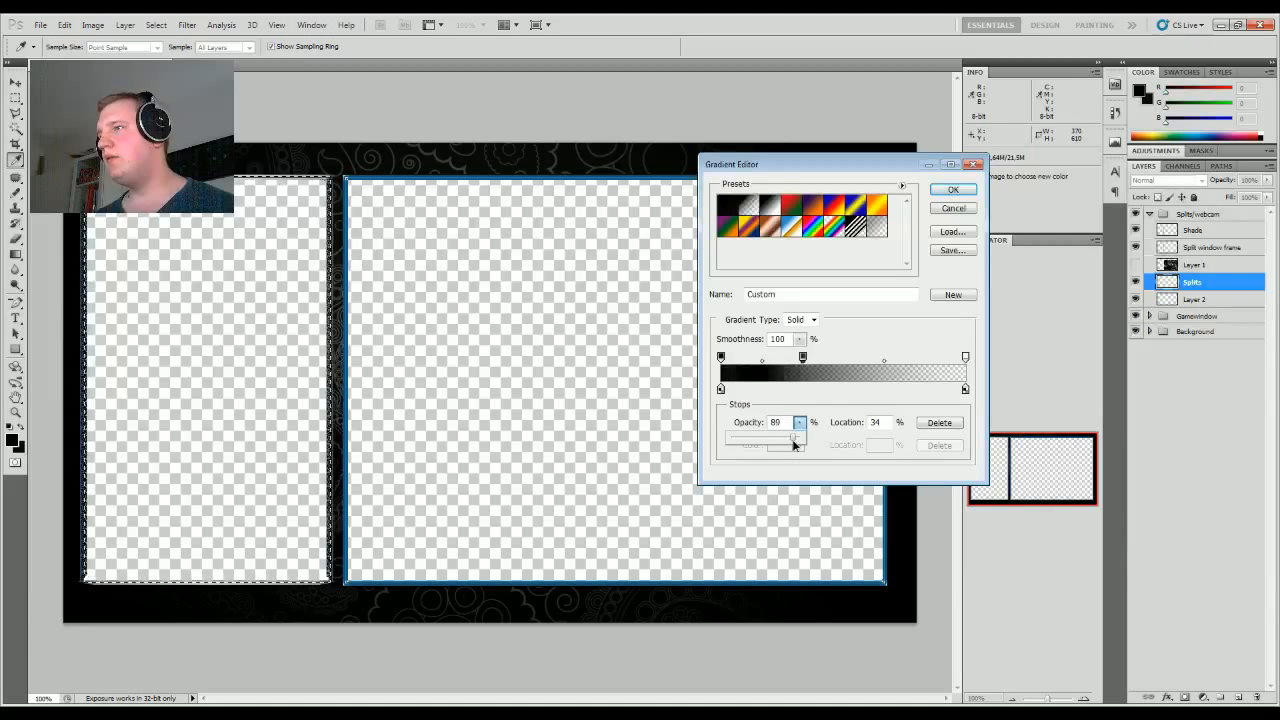
{"action": "left_click_drag", "start_coordinate": [805, 360], "coordinate": [839, 358]}
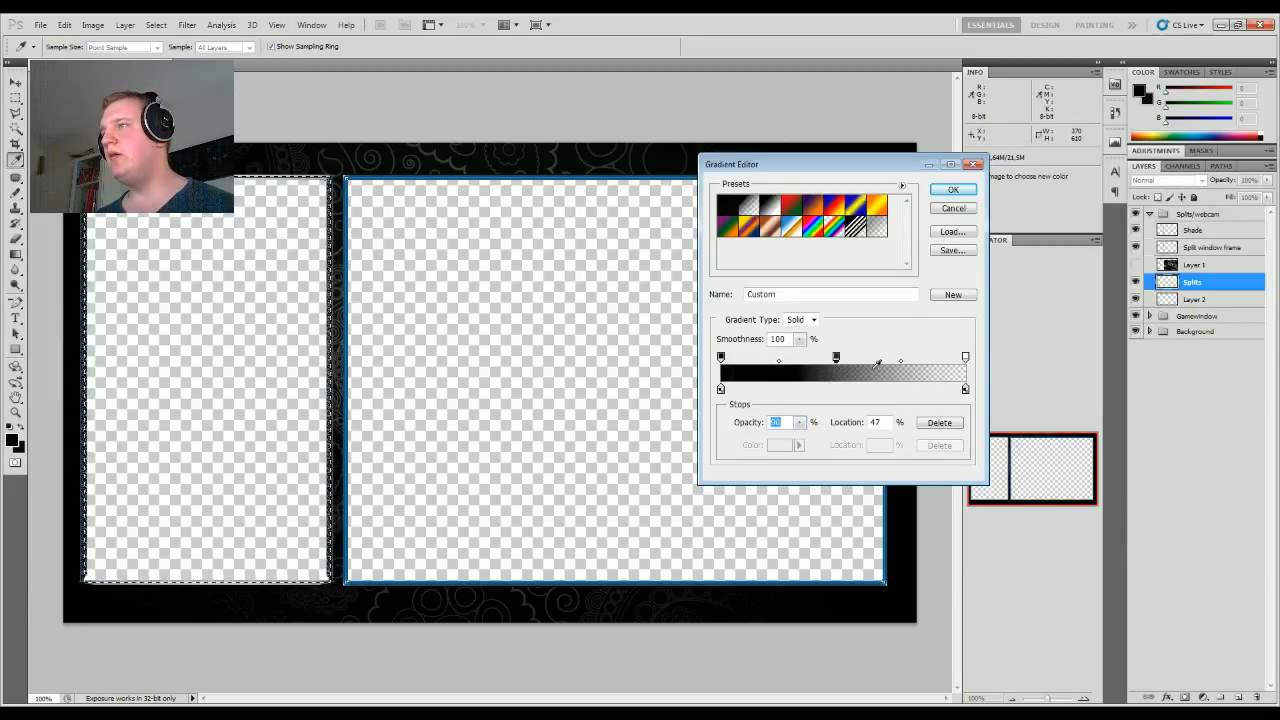
{"action": "left_click_drag", "start_coordinate": [836, 358], "coordinate": [822, 358]}
{"action": "left_click", "coordinate": [944, 193]}
{"action": "left_click_drag", "start_coordinate": [197, 224], "coordinate": [167, 487]}
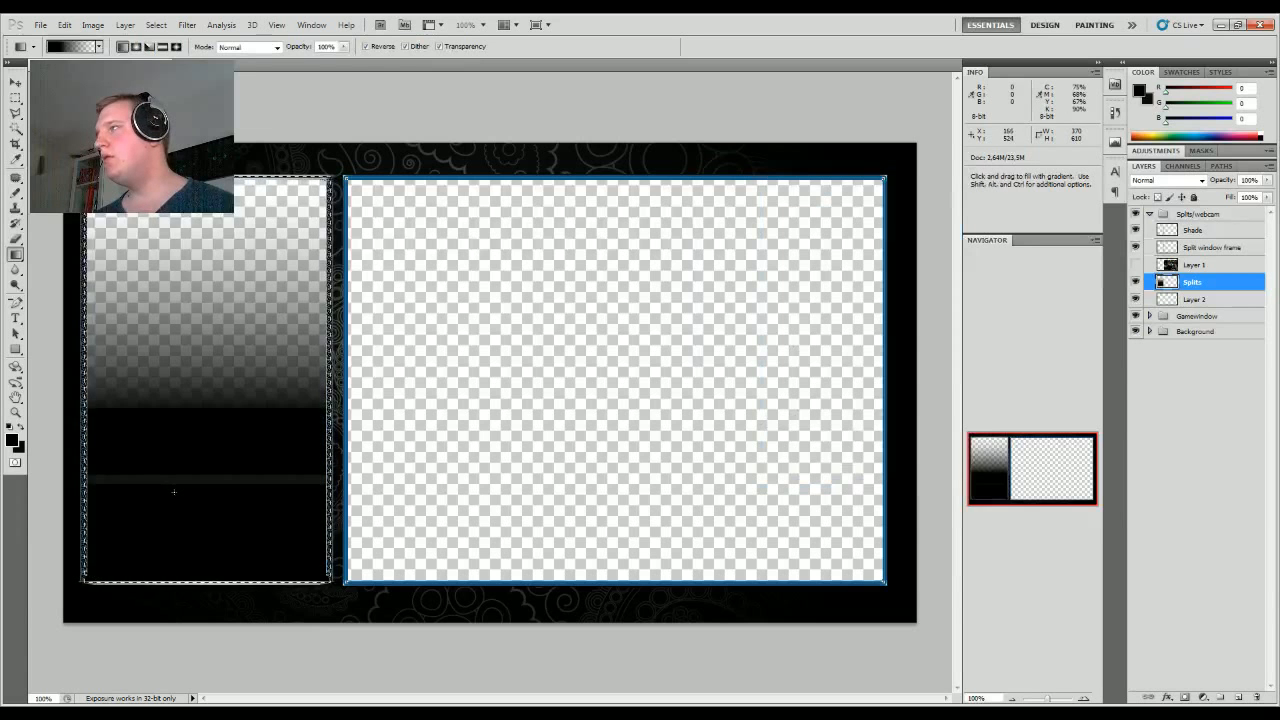
Step: Undo the split area's gradient fill and try several vertical gradients with different start and end points, undoing each
{"action": "key", "text": "ctrl+z"}
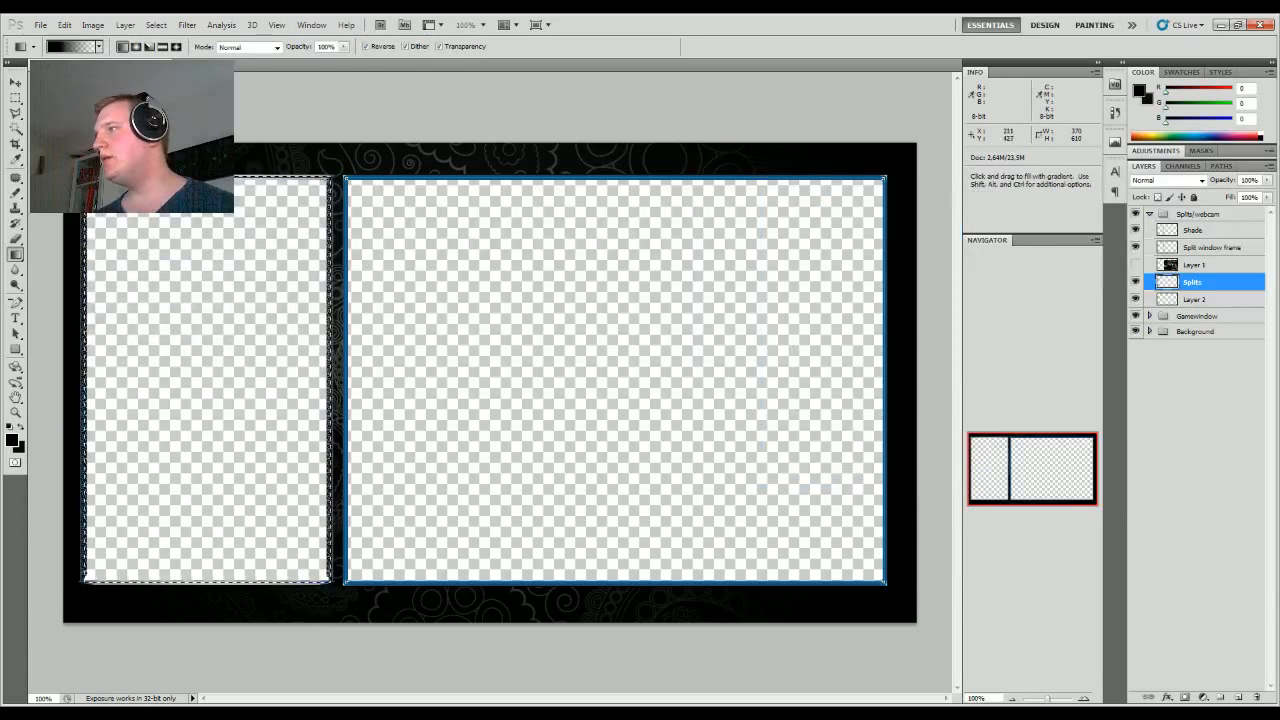
{"action": "left_click_drag", "start_coordinate": [197, 207], "coordinate": [181, 412]}
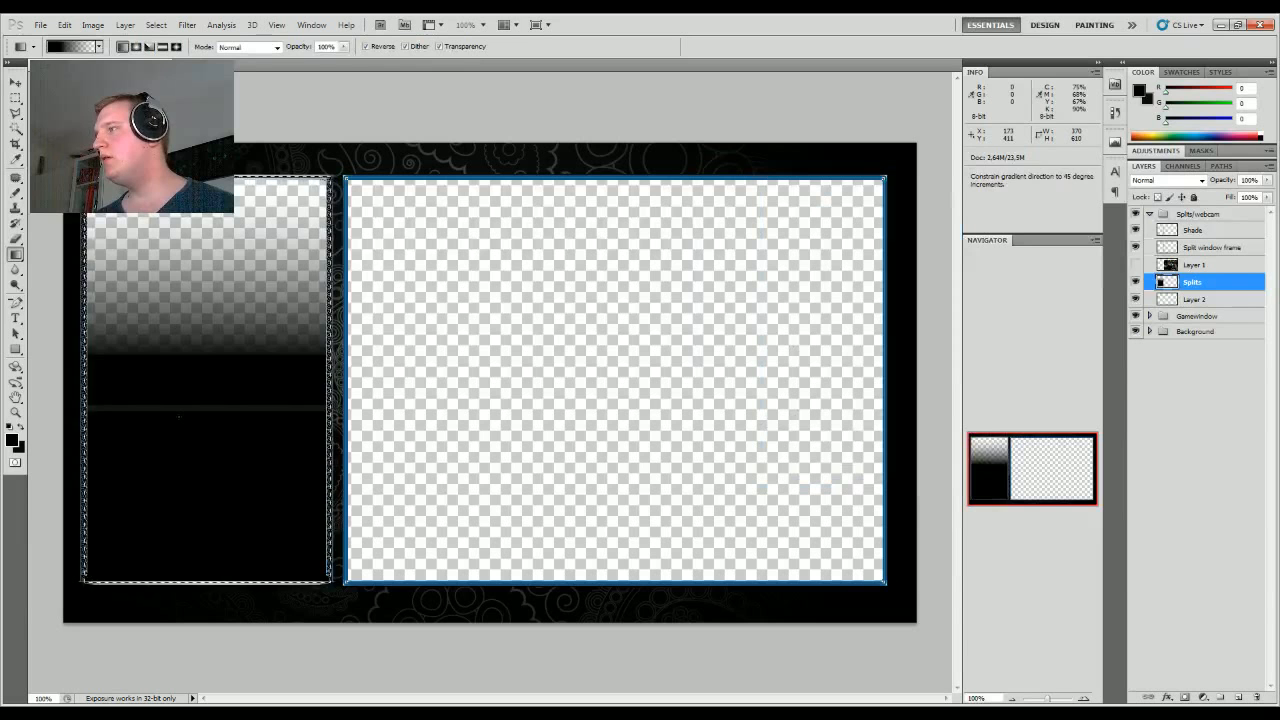
{"action": "key", "text": "ctrl+z"}
{"action": "left_click_drag", "start_coordinate": [221, 232], "coordinate": [195, 577]}
{"action": "key", "text": "ctrl+z"}
{"action": "left_click_drag", "start_coordinate": [214, 262], "coordinate": [212, 577]}
{"action": "key", "text": "ctrl+z"}
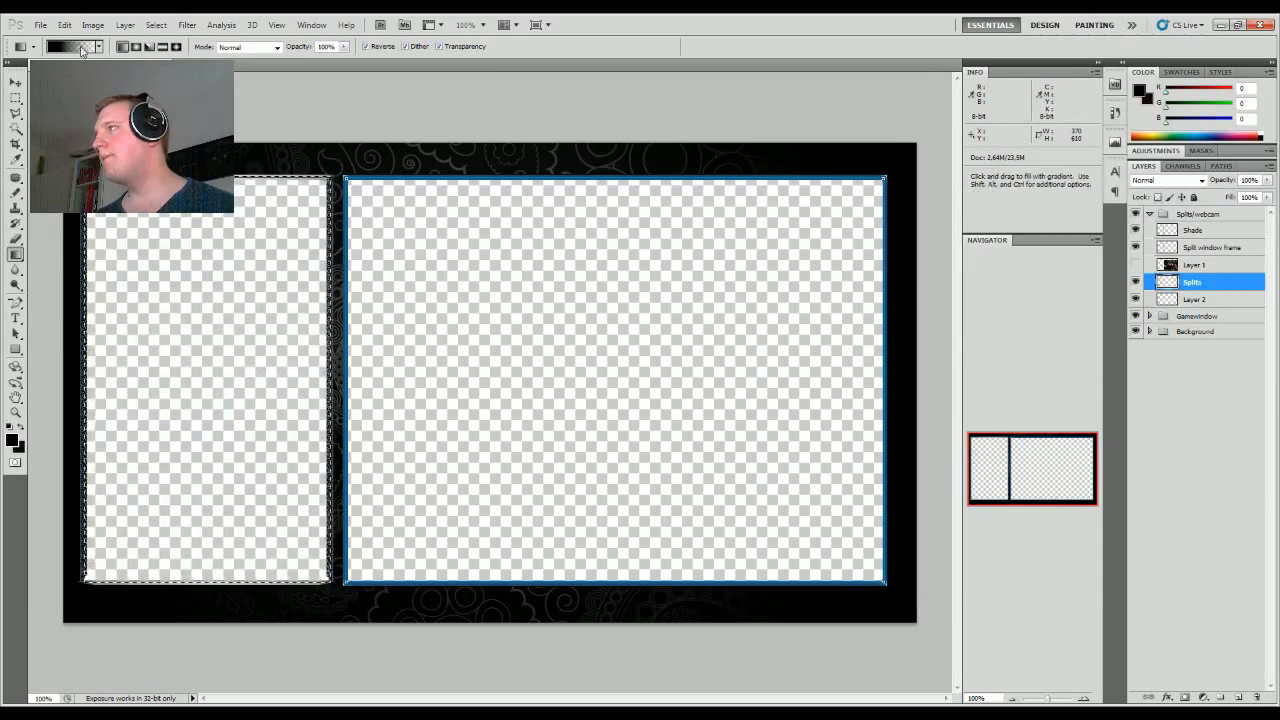
Step: Move the middle opacity stop of the custom gradient to location 34%
{"action": "left_click", "coordinate": [75, 46]}
{"action": "left_click", "coordinate": [814, 320]}
{"action": "left_click", "coordinate": [812, 332]}
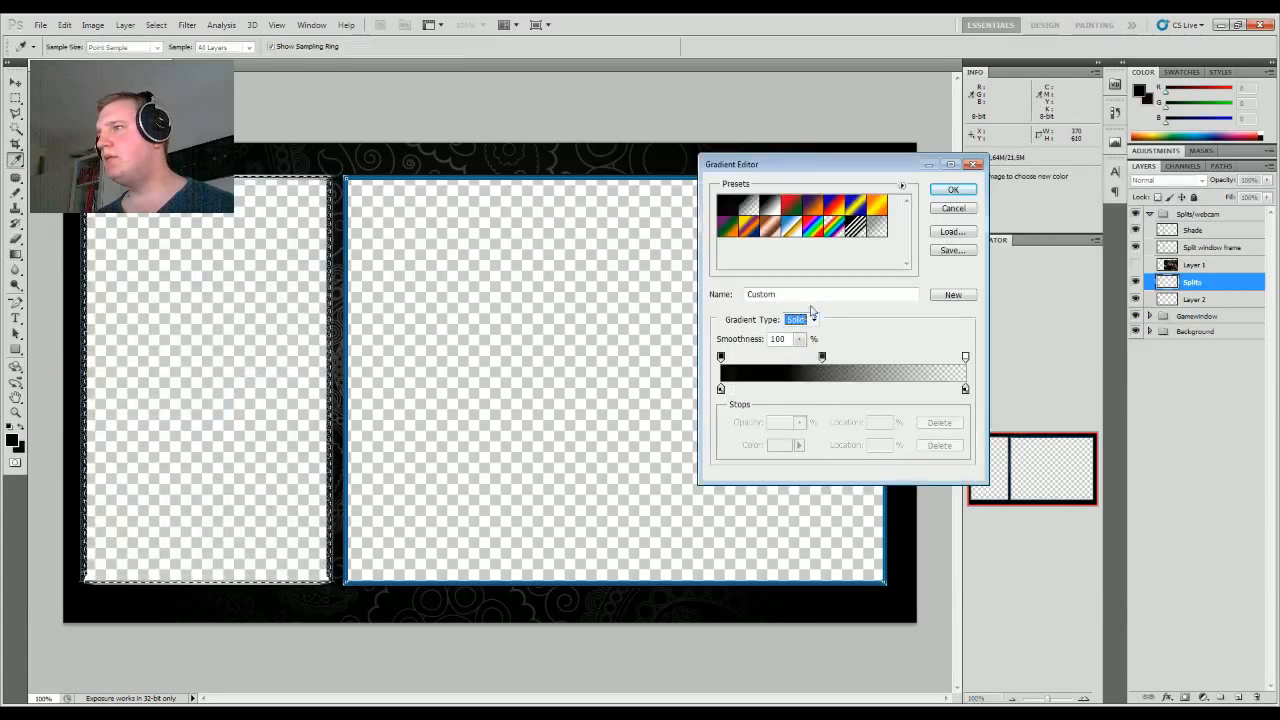
{"action": "left_click_drag", "start_coordinate": [823, 357], "coordinate": [805, 357]}
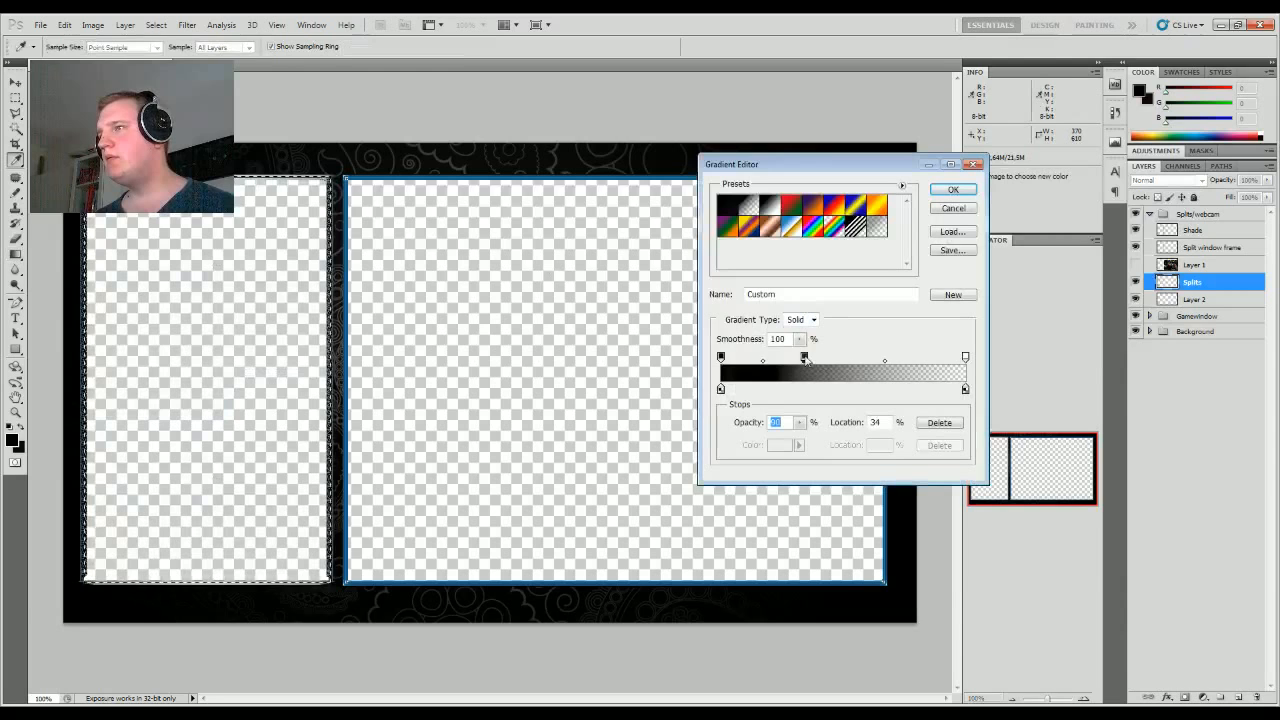
{"action": "left_click", "coordinate": [953, 191]}
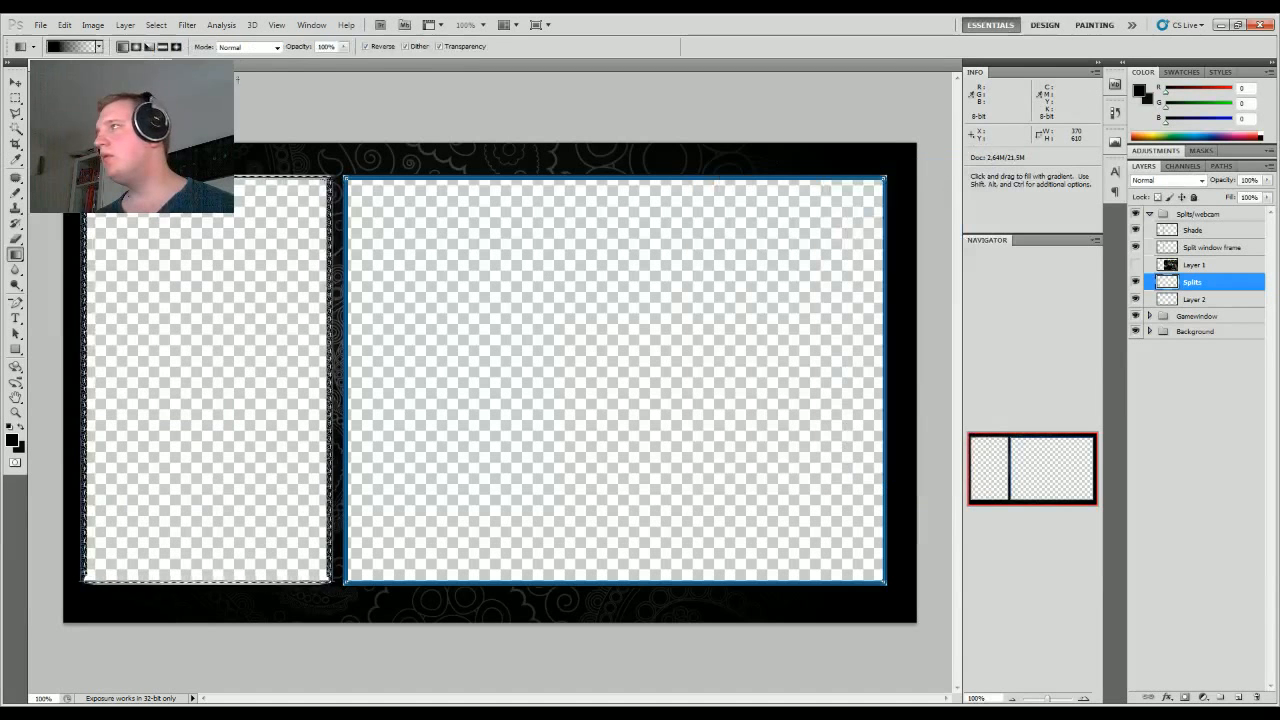
Step: Try the reflected gradient style in the split selection with horizontal and vertical spans, undoing each fill
{"action": "left_click", "coordinate": [162, 48]}
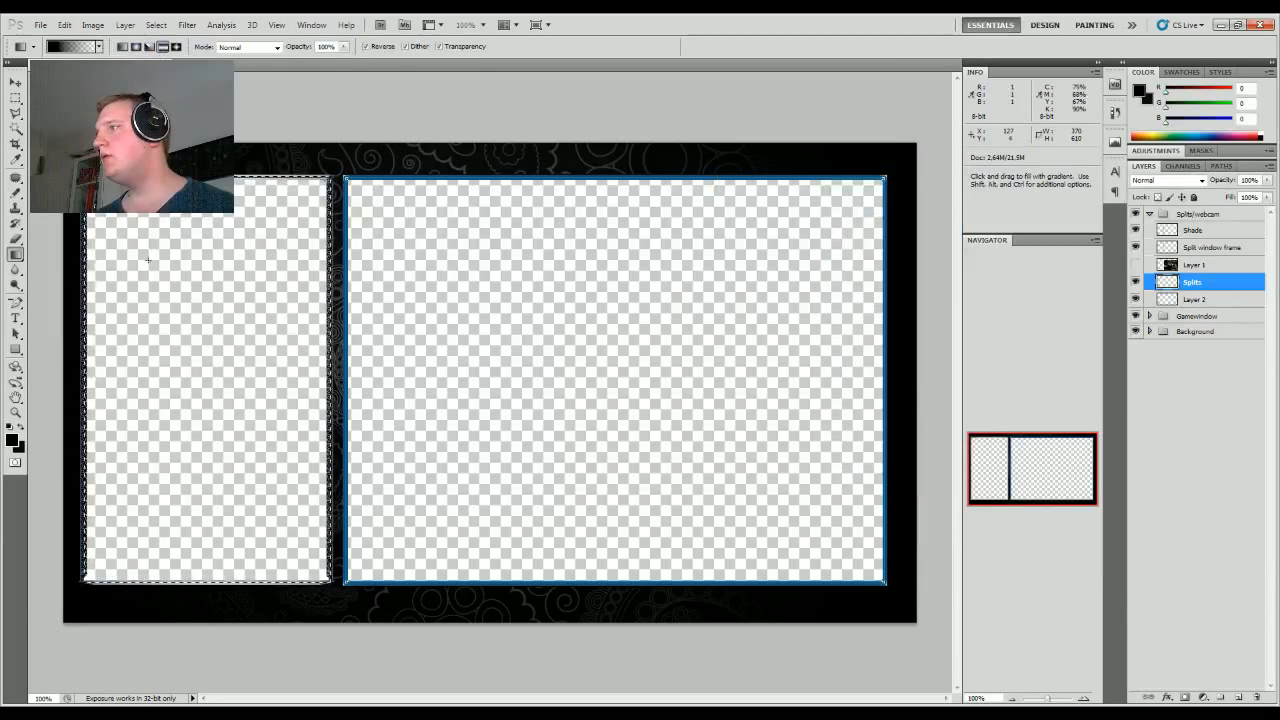
{"action": "left_click_drag", "start_coordinate": [100, 393], "coordinate": [328, 393]}
{"action": "key", "text": "ctrl+z"}
{"action": "left_click_drag", "start_coordinate": [246, 401], "coordinate": [197, 401]}
{"action": "key", "text": "ctrl+z"}
{"action": "left_click_drag", "start_coordinate": [212, 467], "coordinate": [210, 248]}
{"action": "key", "text": "ctrl+z"}
{"action": "key", "text": "ctrl+z"}
{"action": "left_click_drag", "start_coordinate": [238, 305], "coordinate": [238, 281]}
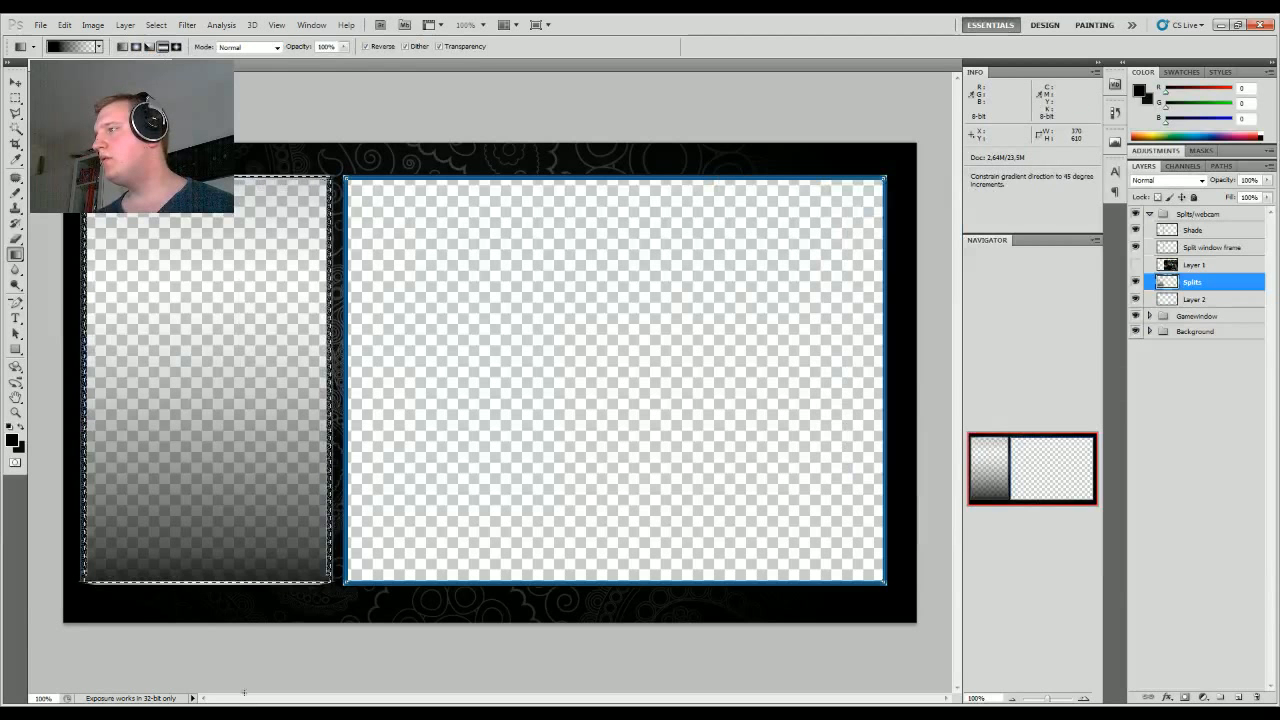
{"action": "key", "text": "ctrl+z"}
{"action": "left_click_drag", "start_coordinate": [232, 578], "coordinate": [232, 330]}
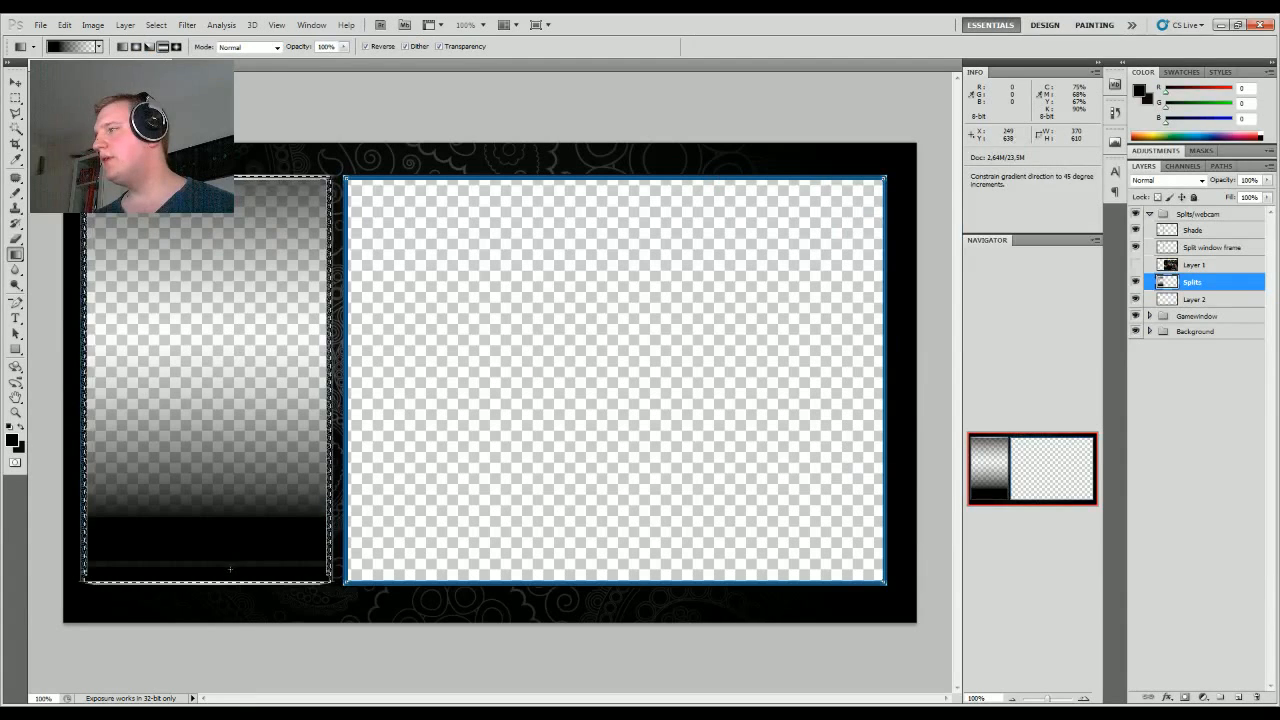
{"action": "key", "text": "ctrl+z"}
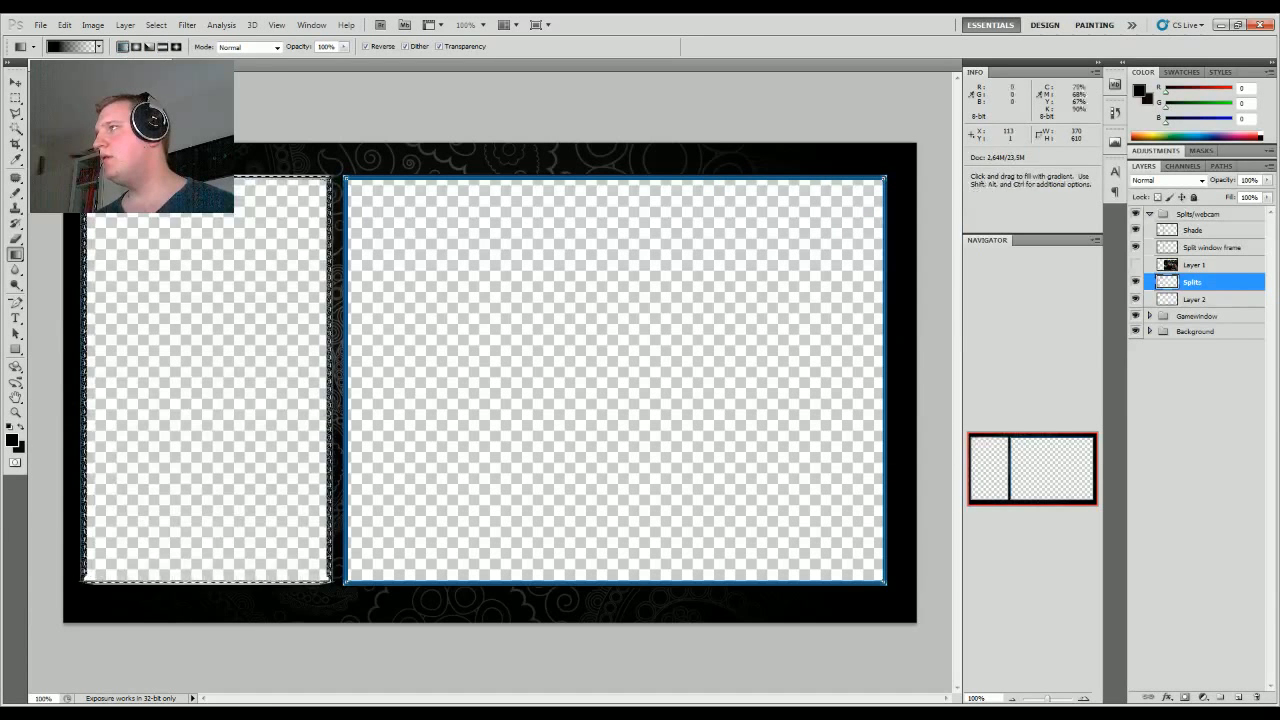
Step: Return to the linear gradient style and try two downward fills in the split selection, undoing both
{"action": "left_click_drag", "start_coordinate": [188, 283], "coordinate": [188, 494]}
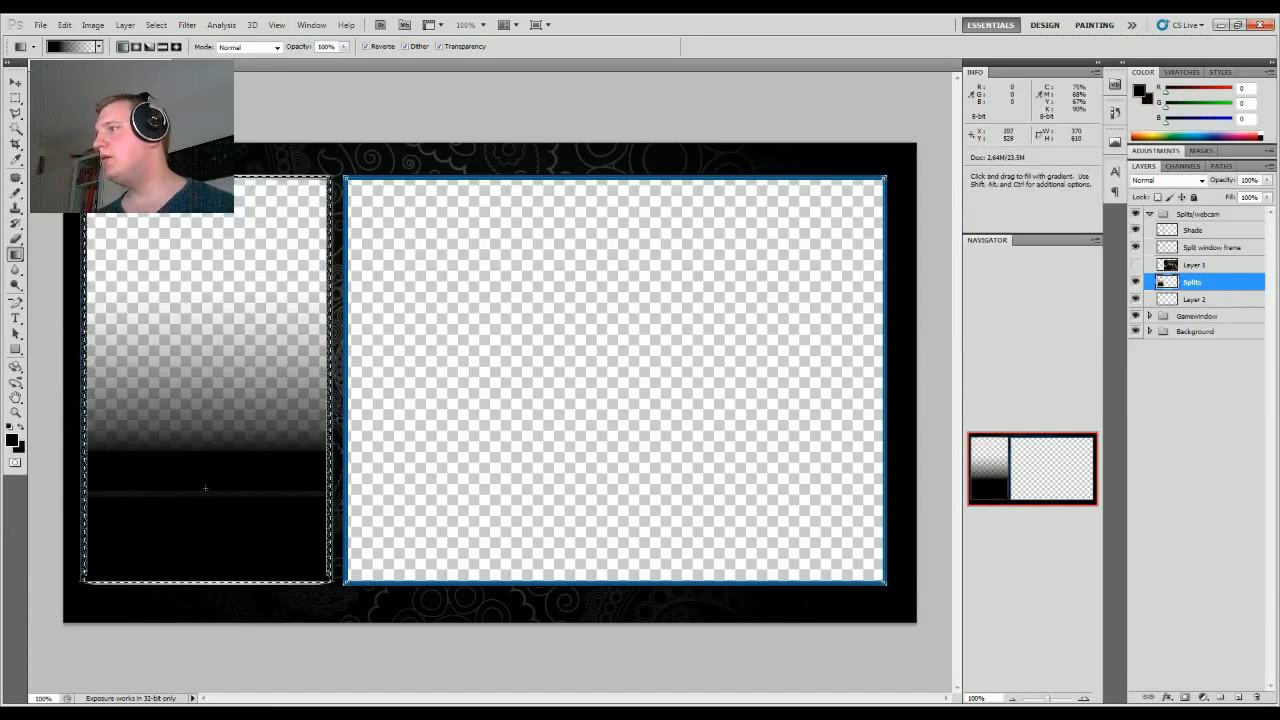
{"action": "key", "text": "ctrl+z"}
{"action": "left_click_drag", "start_coordinate": [231, 270], "coordinate": [209, 575]}
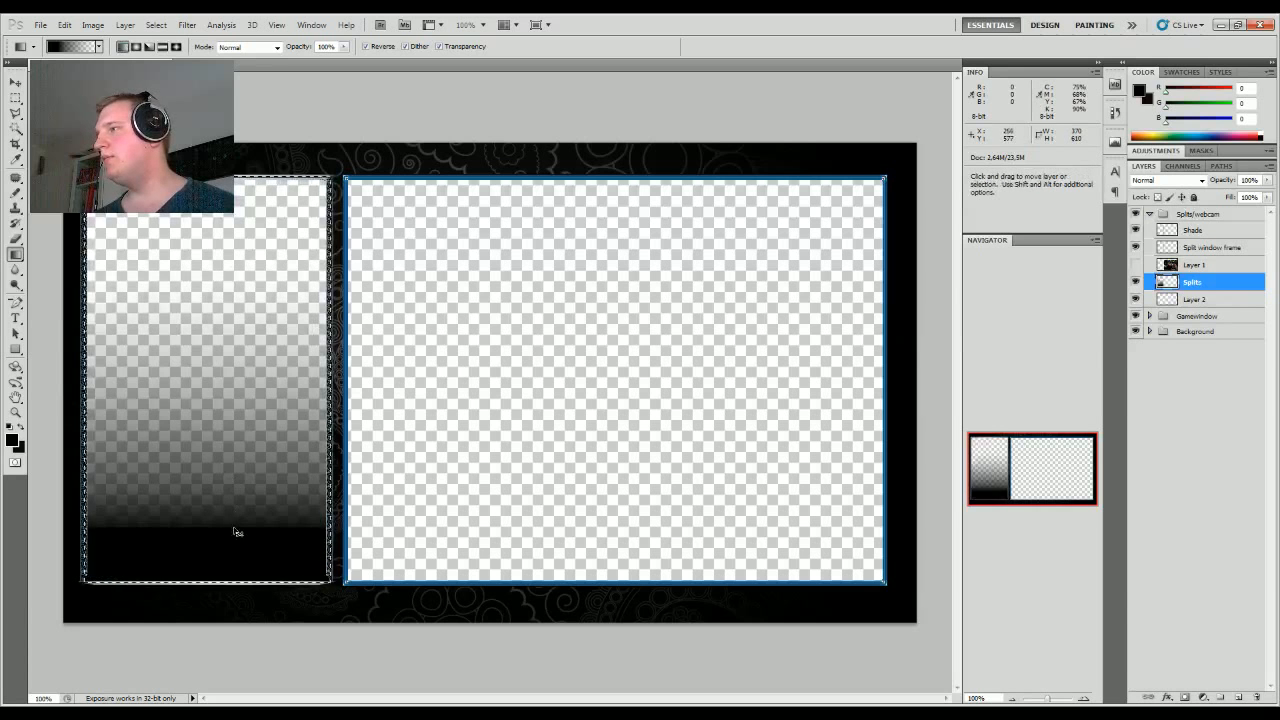
{"action": "key", "text": "ctrl+z"}
Step: Add a black color stop to the custom gradient at location 34%, matching the middle opacity stop
{"action": "left_click", "coordinate": [80, 47]}
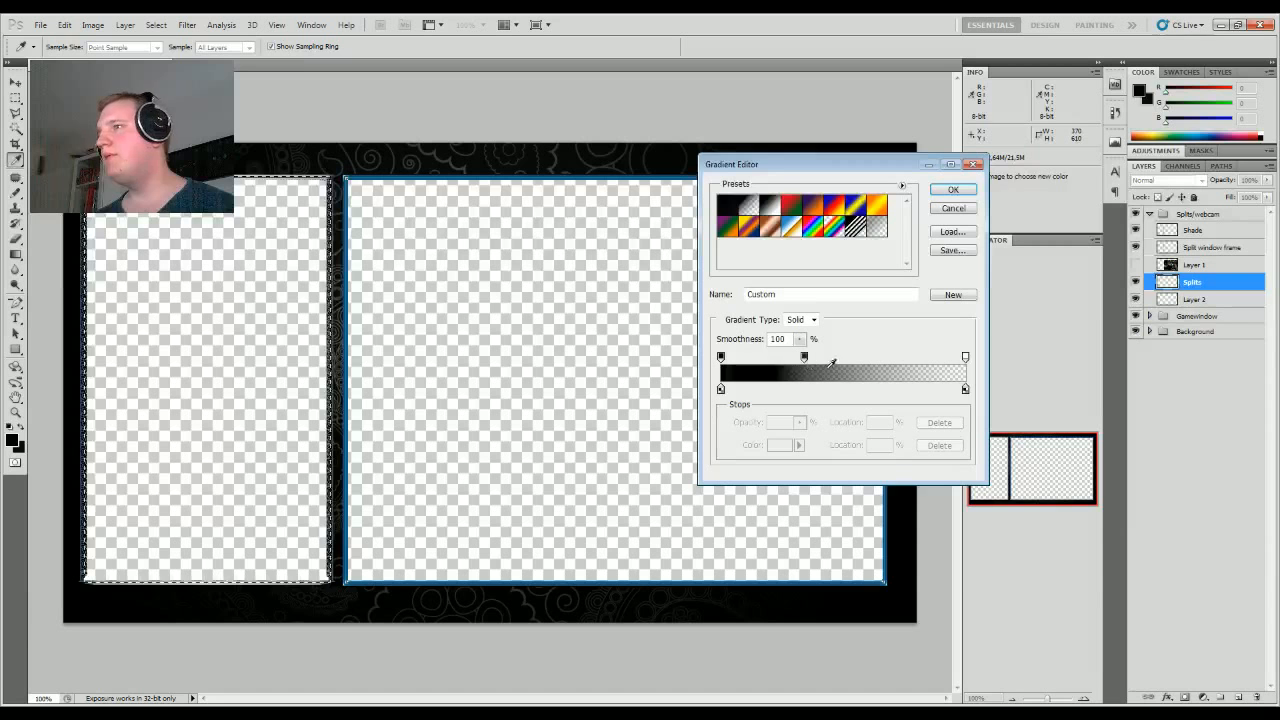
{"action": "left_click", "coordinate": [720, 390]}
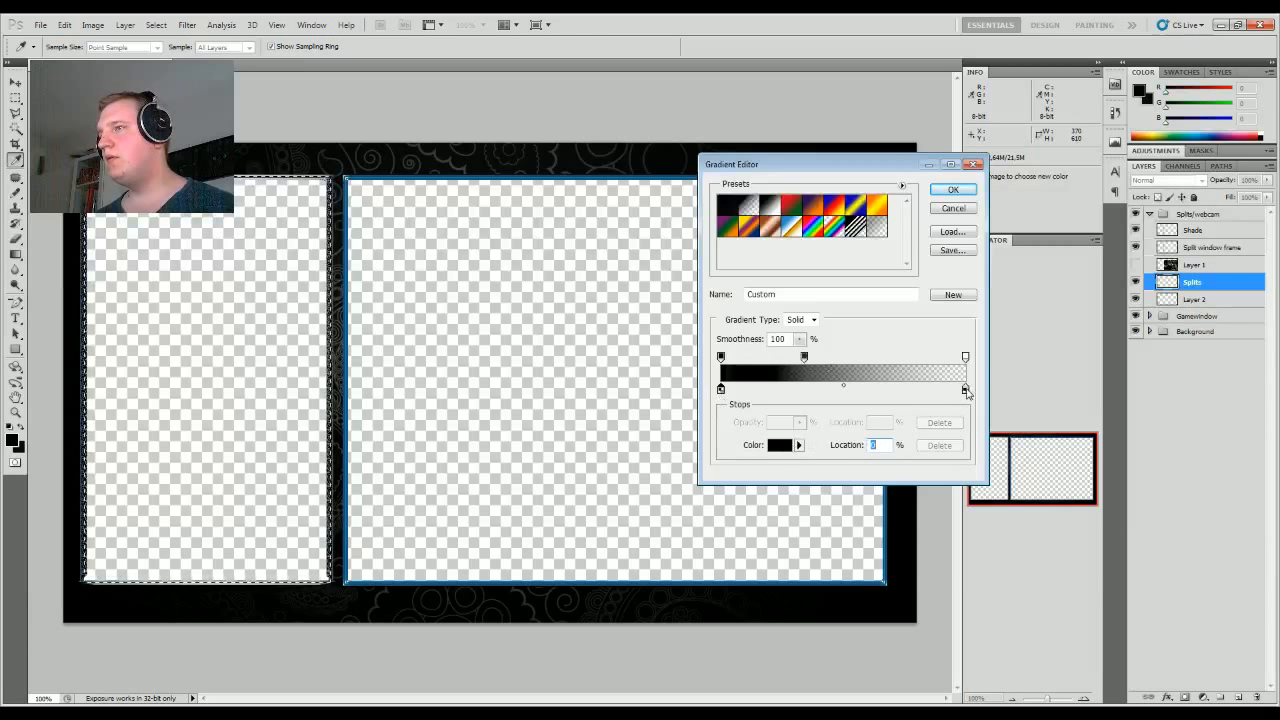
{"action": "left_click", "coordinate": [795, 390]}
{"action": "left_click_drag", "start_coordinate": [799, 394], "coordinate": [808, 396]}
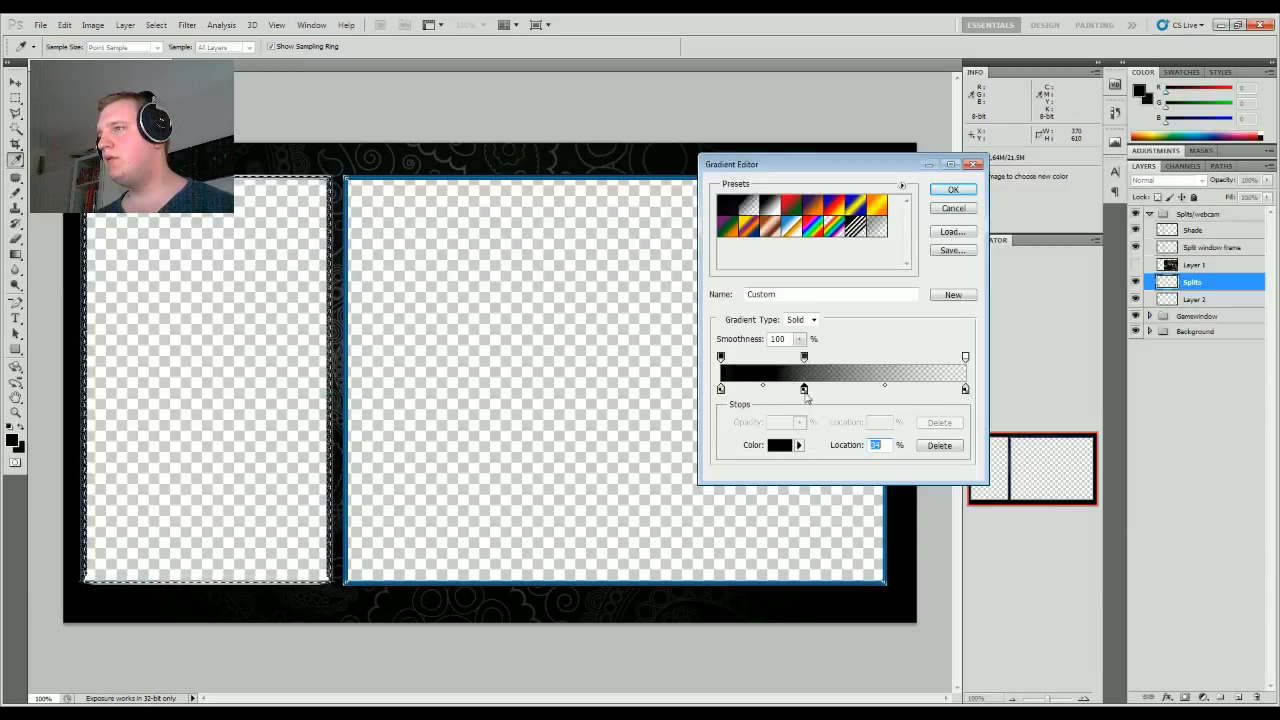
{"action": "left_click", "coordinate": [952, 190]}
Step: Try the edited three-stop gradient in the split selection with three different vertical spans, undoing each fill
{"action": "left_click_drag", "start_coordinate": [206, 334], "coordinate": [206, 544]}
{"action": "key", "text": "ctrl+z"}
{"action": "left_click_drag", "start_coordinate": [210, 238], "coordinate": [210, 478]}
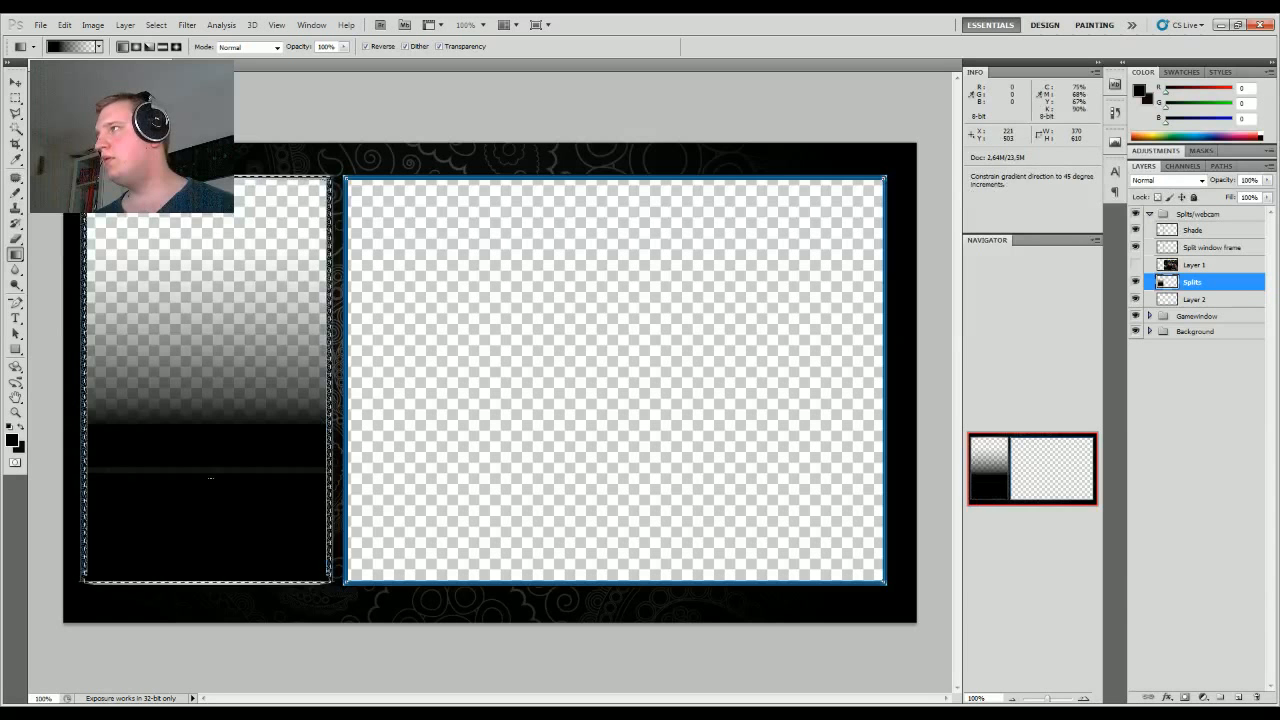
{"action": "key", "text": "ctrl+z"}
{"action": "left_click_drag", "start_coordinate": [213, 250], "coordinate": [213, 450]}
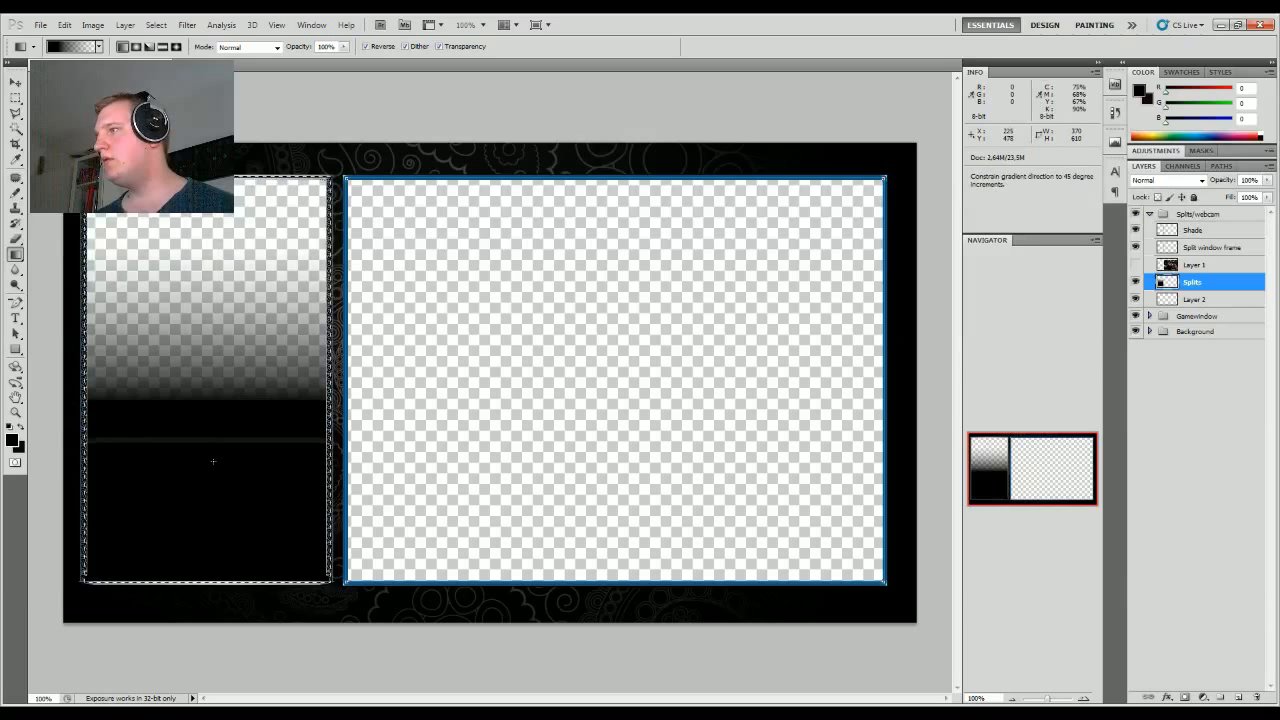
{"action": "key", "text": "ctrl+z"}
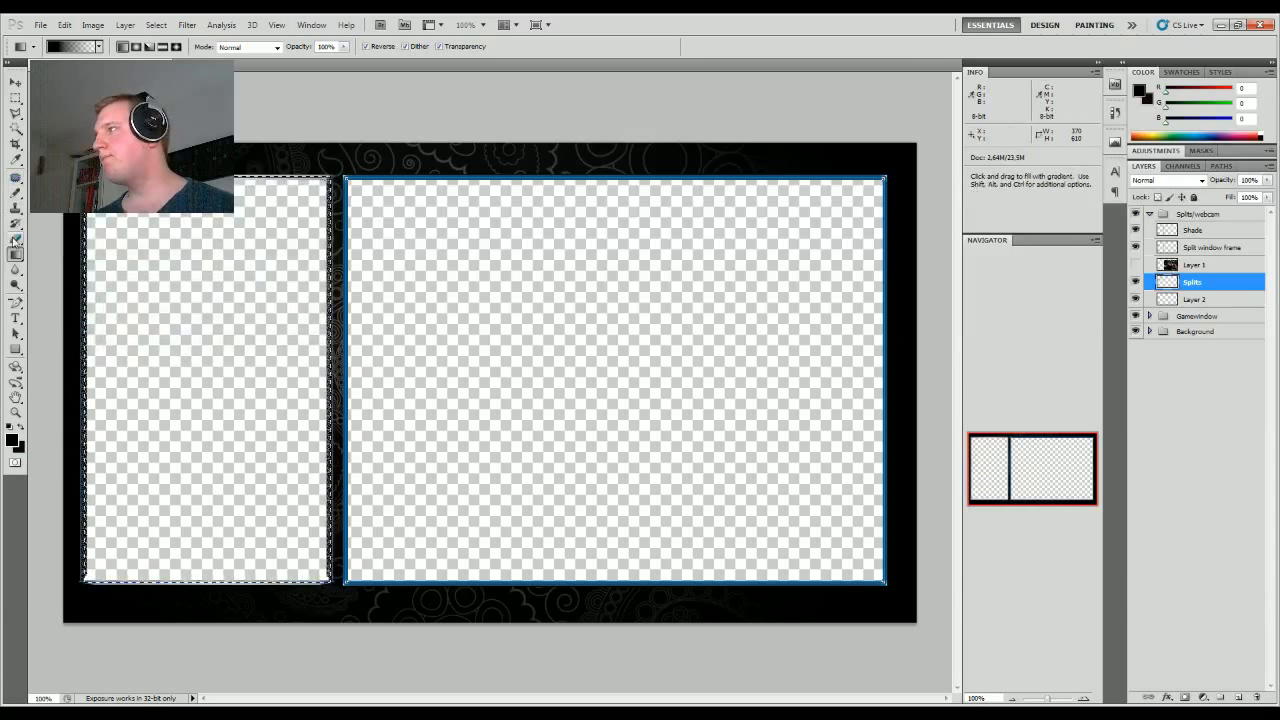
Step: Reset the gradient to the Foreground to Transparent preset, keeping the preset's name
{"action": "left_click", "coordinate": [75, 46]}
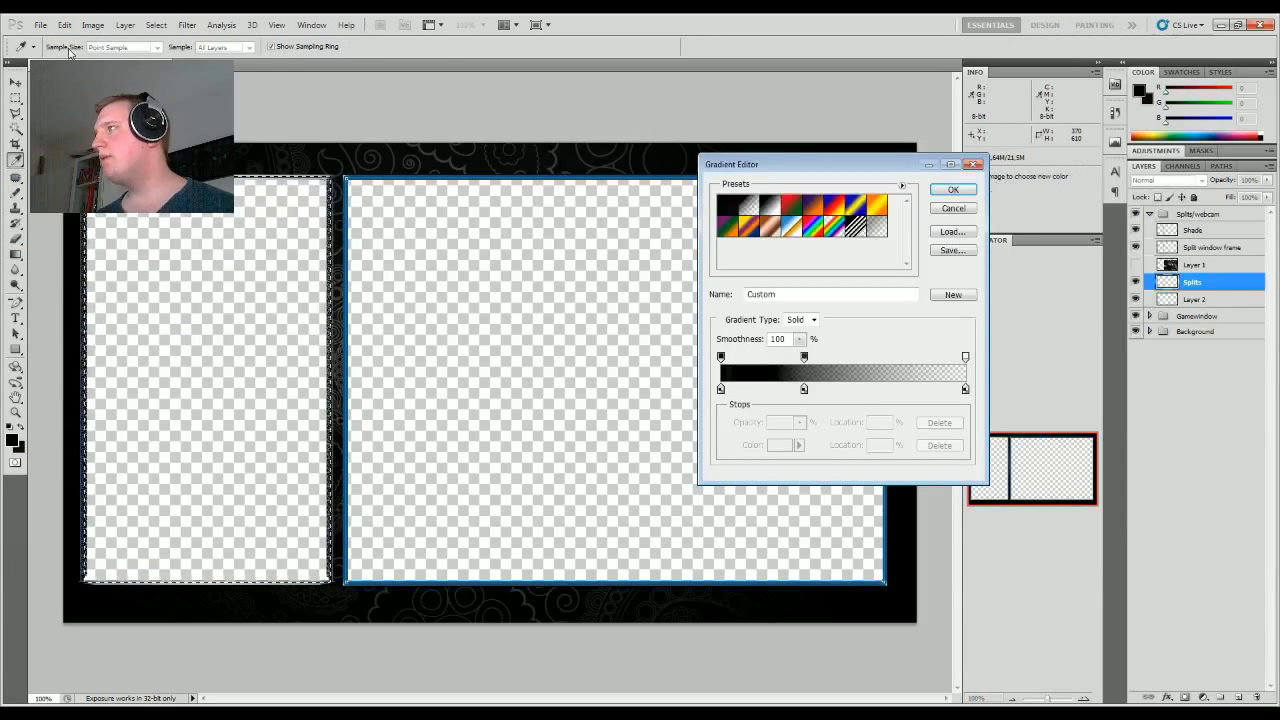
{"action": "left_click", "coordinate": [750, 206]}
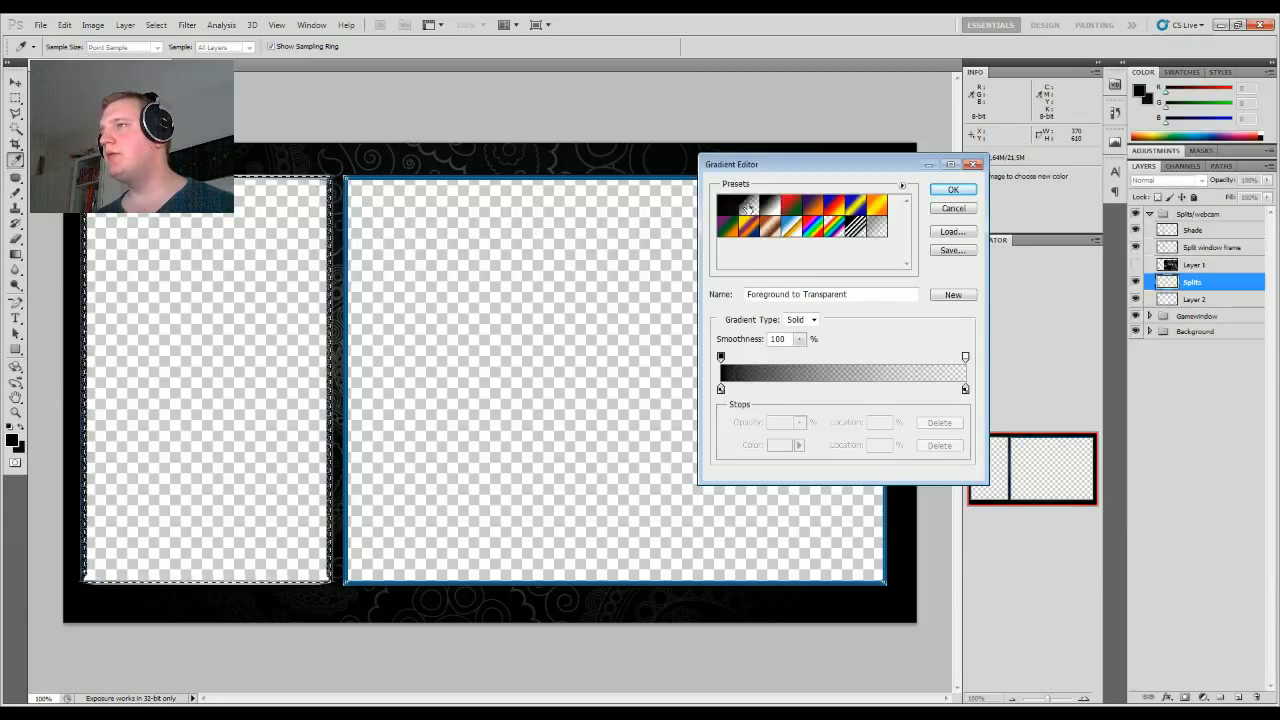
{"action": "double_click", "coordinate": [750, 206]}
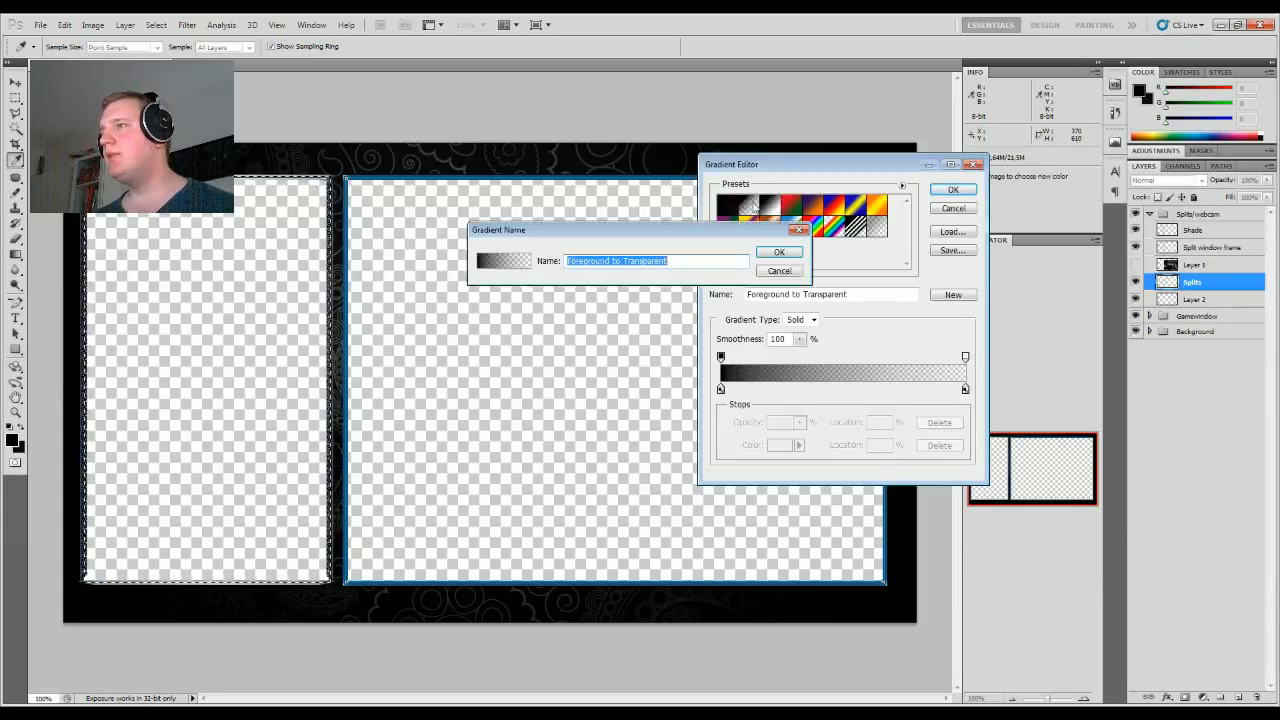
{"action": "left_click", "coordinate": [781, 253]}
{"action": "left_click", "coordinate": [953, 189]}
Step: Try two Foreground to Transparent fills from the upper part to the lower part of the split selection, undoing both
{"action": "left_click_drag", "start_coordinate": [237, 285], "coordinate": [237, 490]}
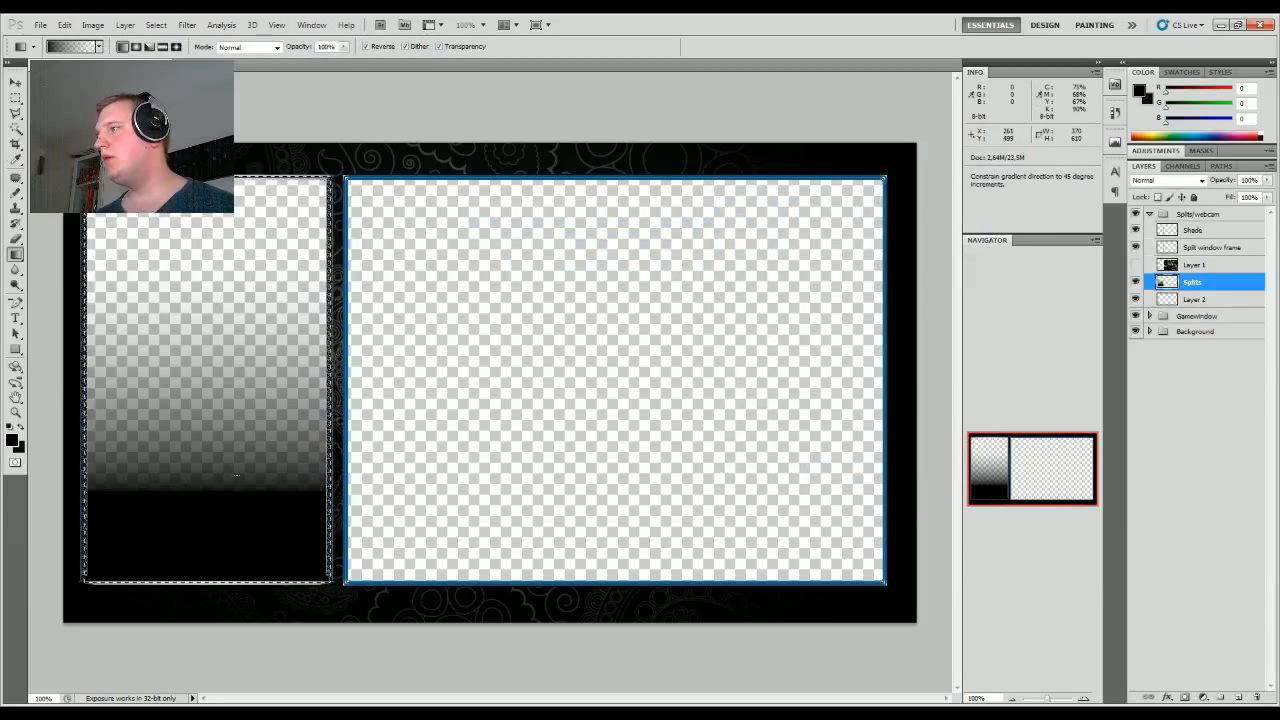
{"action": "key", "text": "ctrl+z"}
{"action": "left_click_drag", "start_coordinate": [215, 292], "coordinate": [215, 505]}
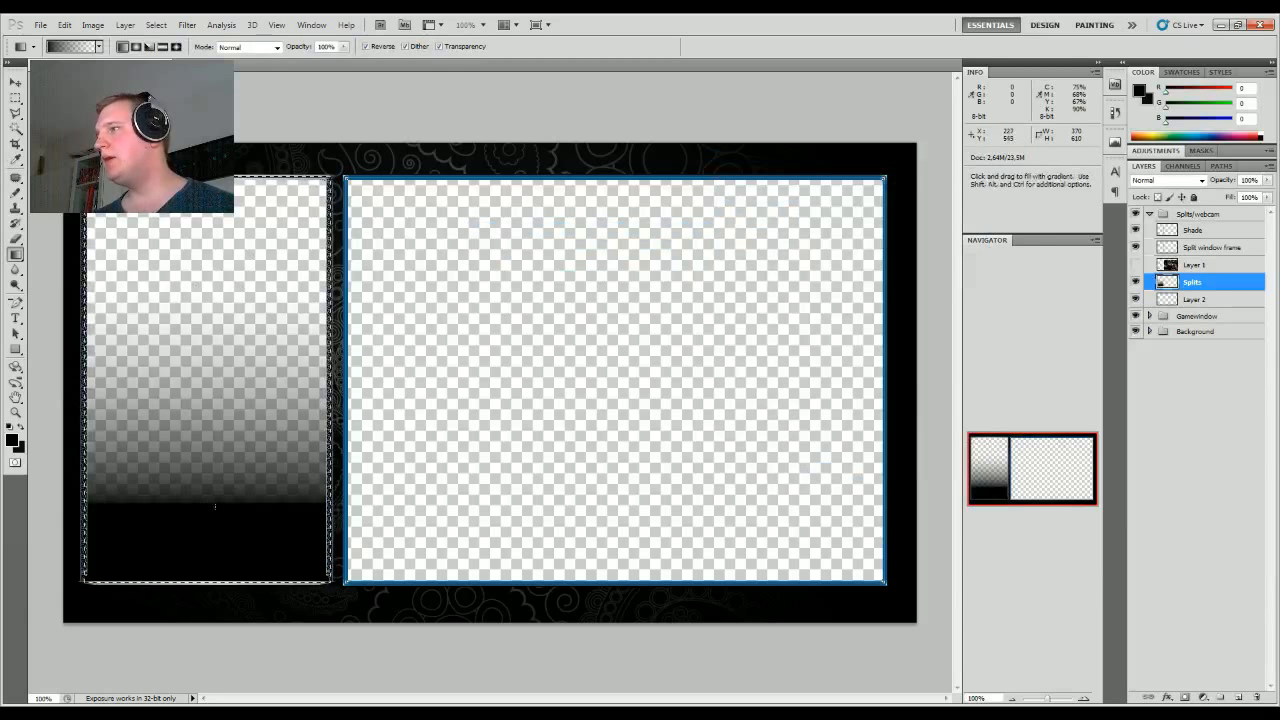
{"action": "key", "text": "ctrl+z"}
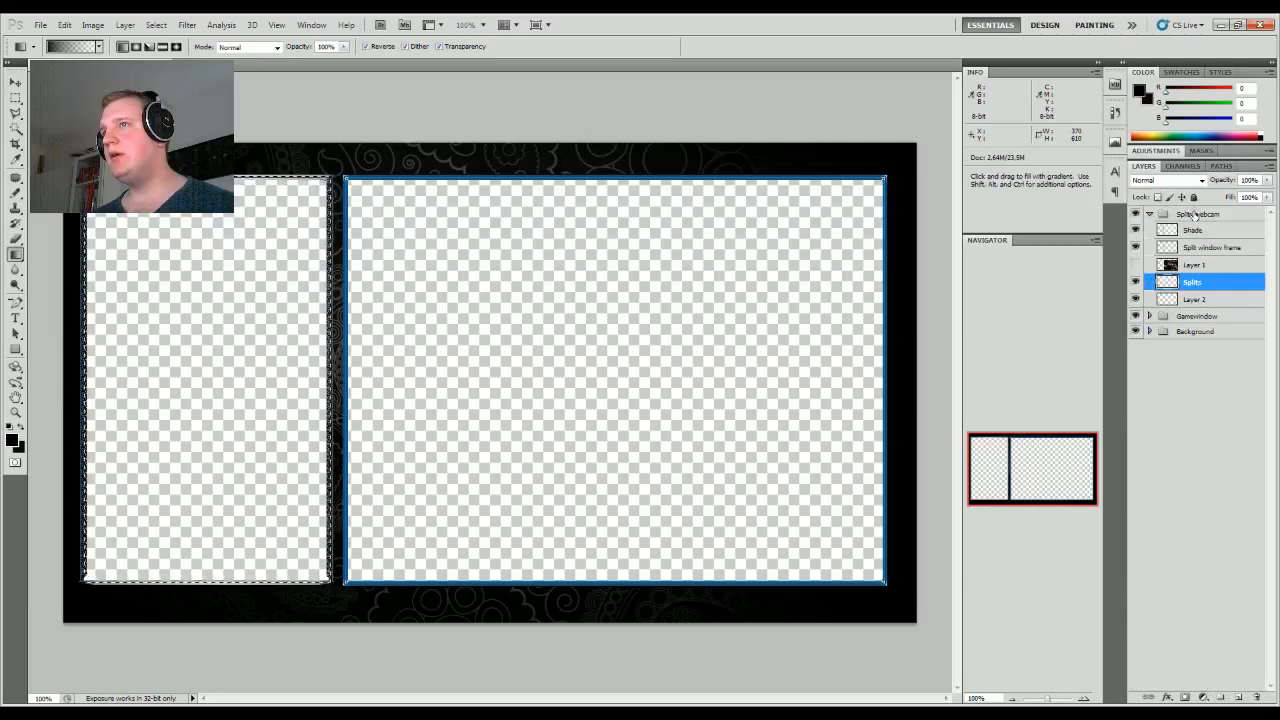
Step: Move the Splits layer above Shade in the Splits/webcam group and try a short vertical gradient fill on it
{"action": "left_click_drag", "start_coordinate": [1196, 265], "coordinate": [1181, 232]}
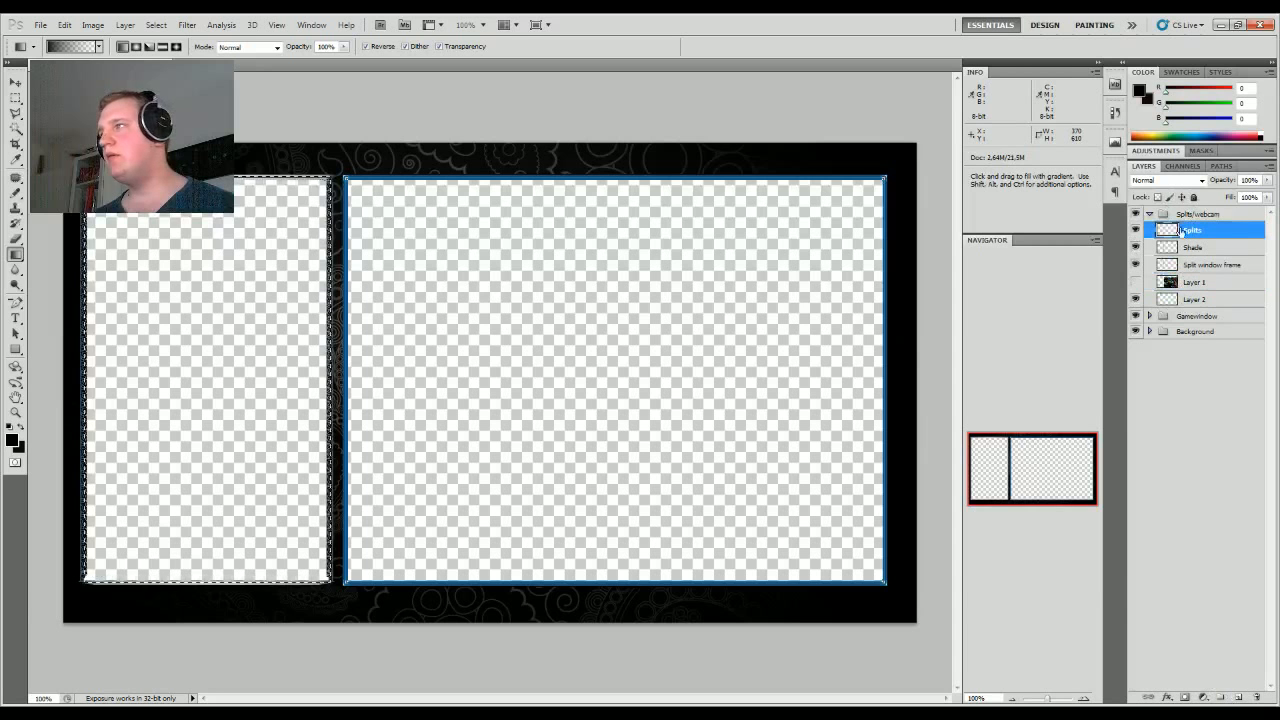
{"action": "left_click_drag", "start_coordinate": [229, 224], "coordinate": [229, 442]}
{"action": "key", "text": "ctrl+z"}
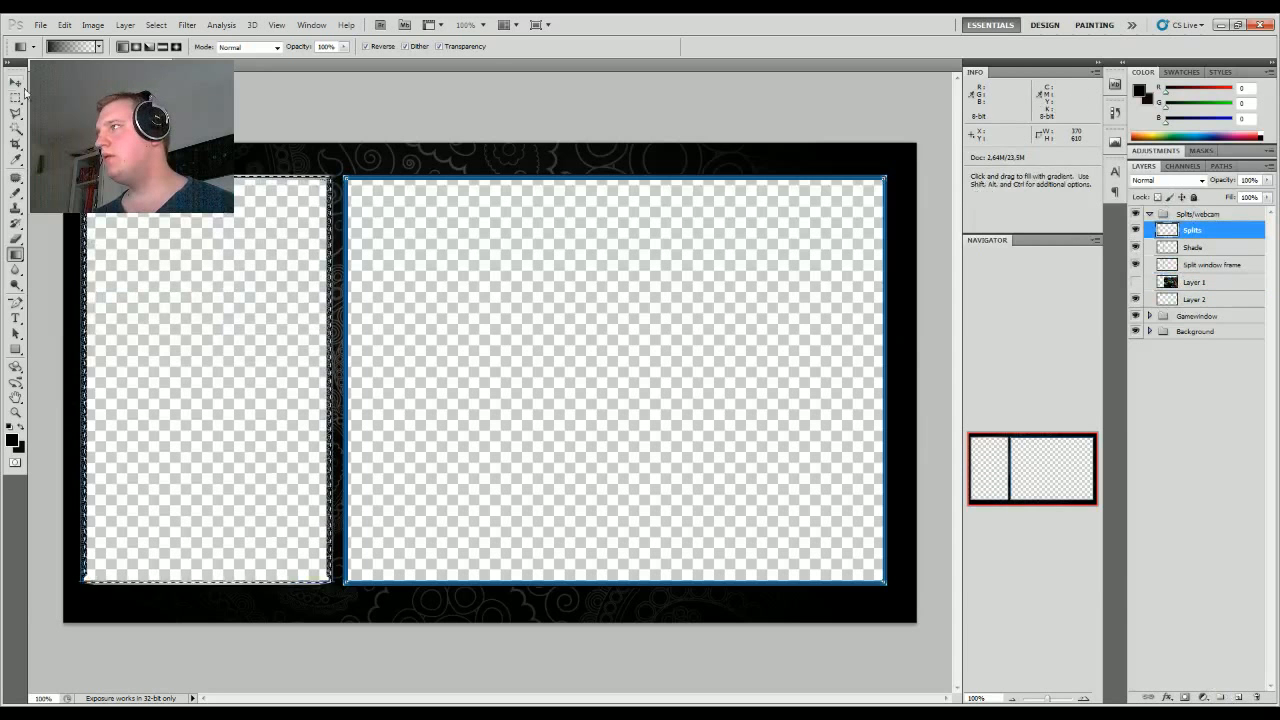
Step: Clear the selection and try vertical gradients across the whole canvas on the Splits layer, undoing each
{"action": "key", "text": "m"}
{"action": "key", "text": "ctrl+d"}
{"action": "left_click", "coordinate": [15, 255]}
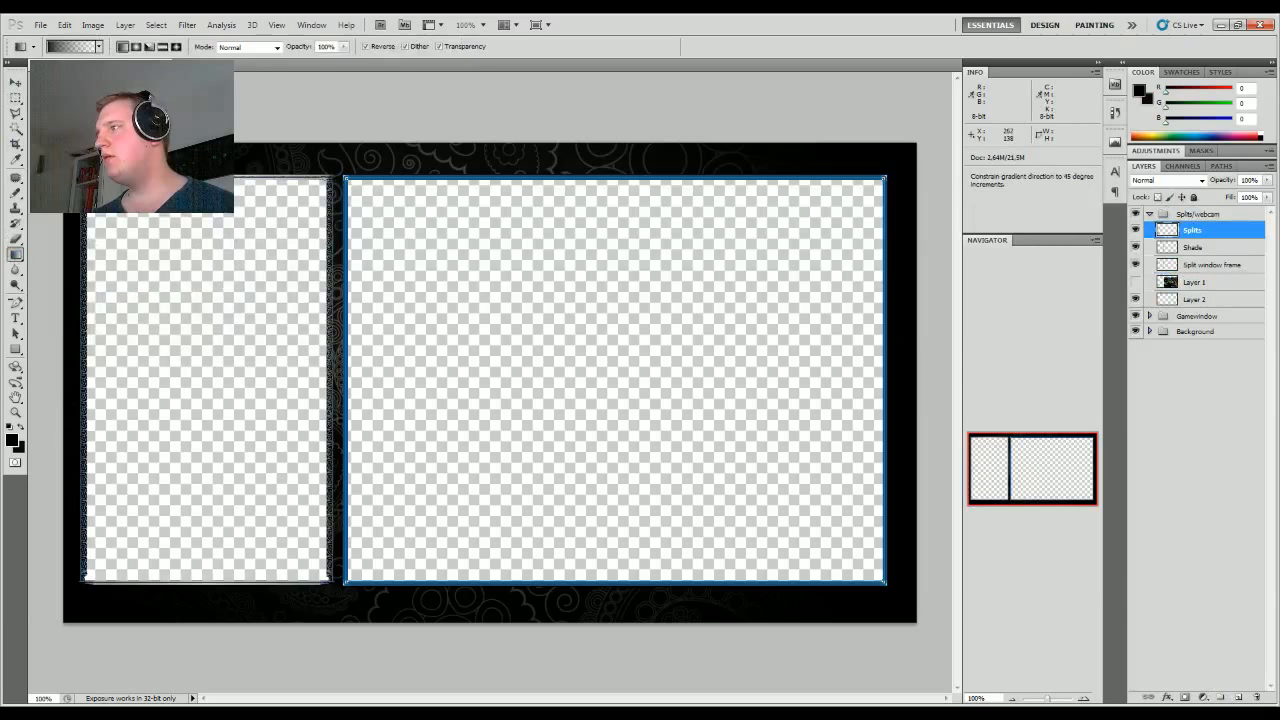
{"action": "left_click_drag", "start_coordinate": [611, 232], "coordinate": [611, 366]}
{"action": "key", "text": "ctrl+z"}
{"action": "left_click_drag", "start_coordinate": [609, 228], "coordinate": [609, 290]}
{"action": "key", "text": "ctrl+z"}
{"action": "left_click_drag", "start_coordinate": [628, 226], "coordinate": [634, 621]}
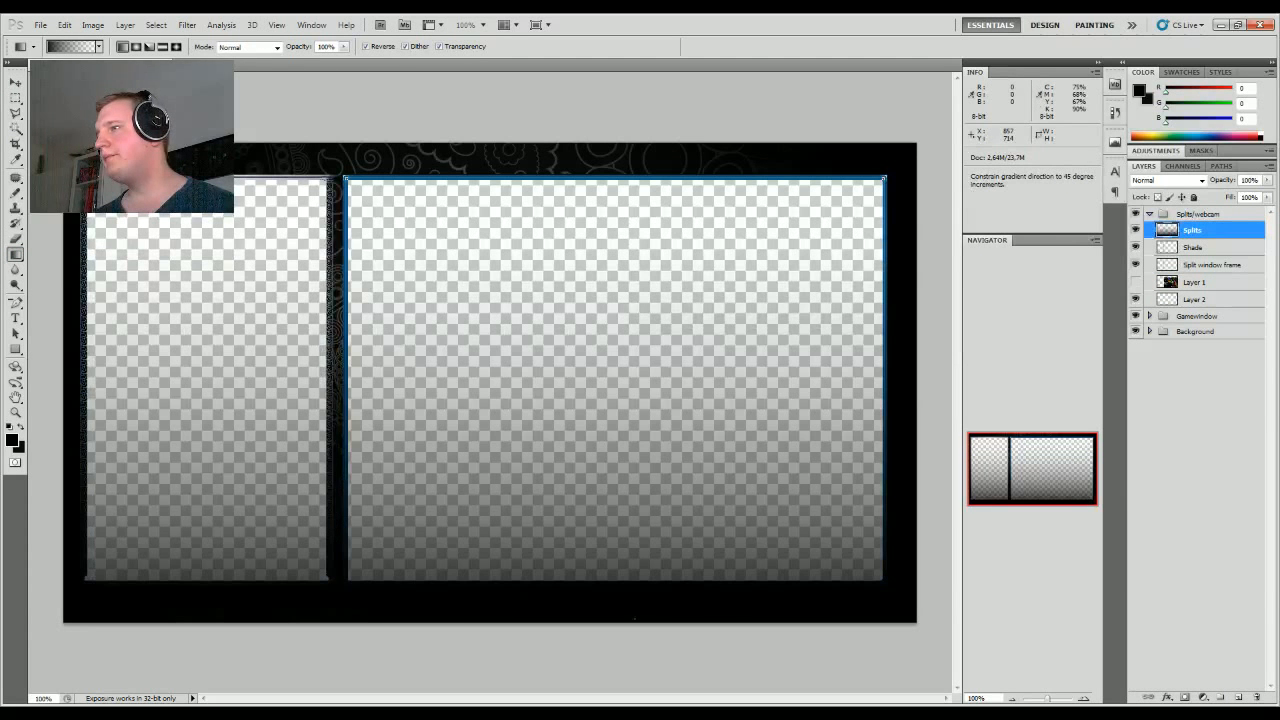
{"action": "key", "text": "ctrl+z"}
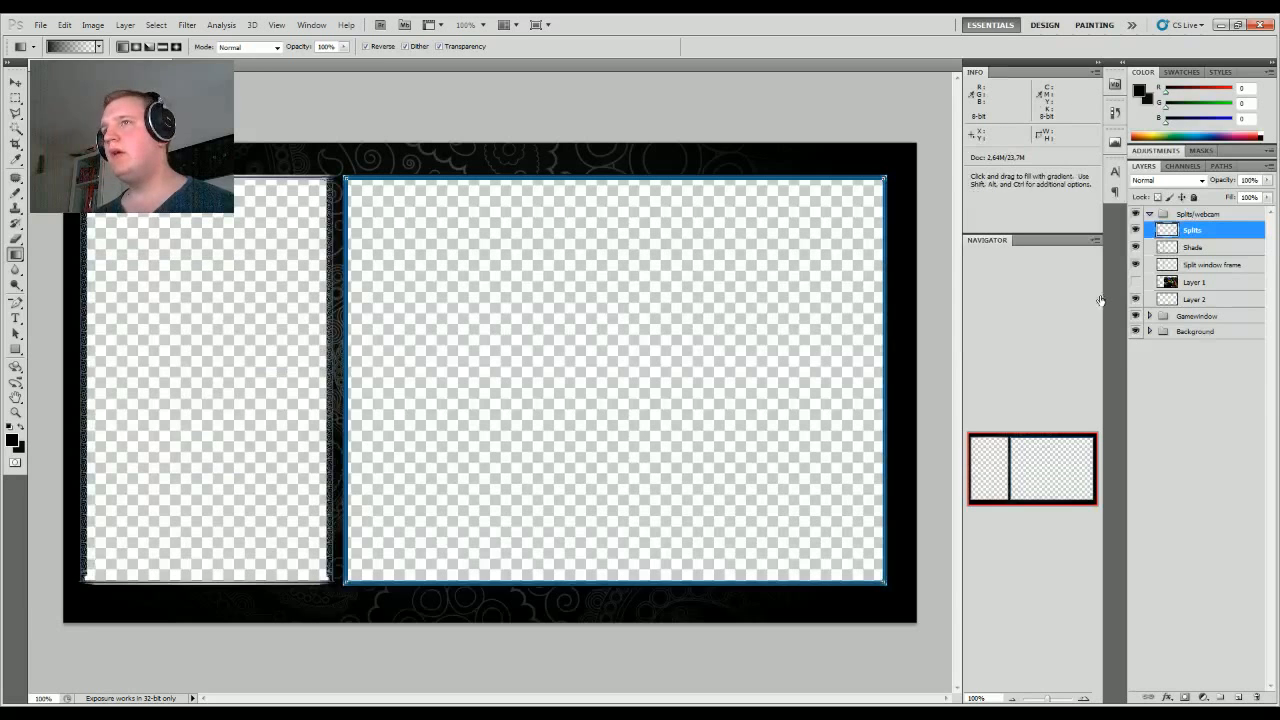
Step: Select the split window area out to its frame again with a rectangular selection of about 371 by 609 px
{"action": "left_click", "coordinate": [15, 101]}
{"action": "left_click_drag", "start_coordinate": [91, 192], "coordinate": [95, 194]}
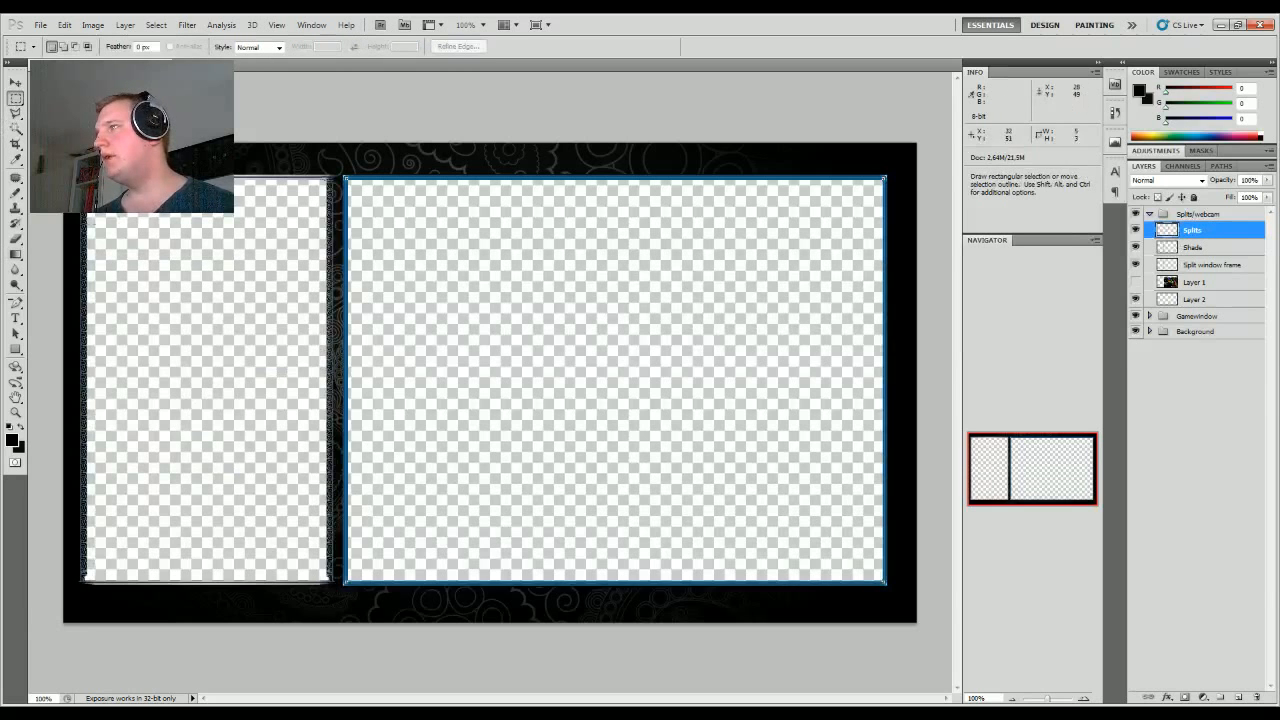
{"action": "left_click_drag", "start_coordinate": [330, 581], "coordinate": [330, 581]}
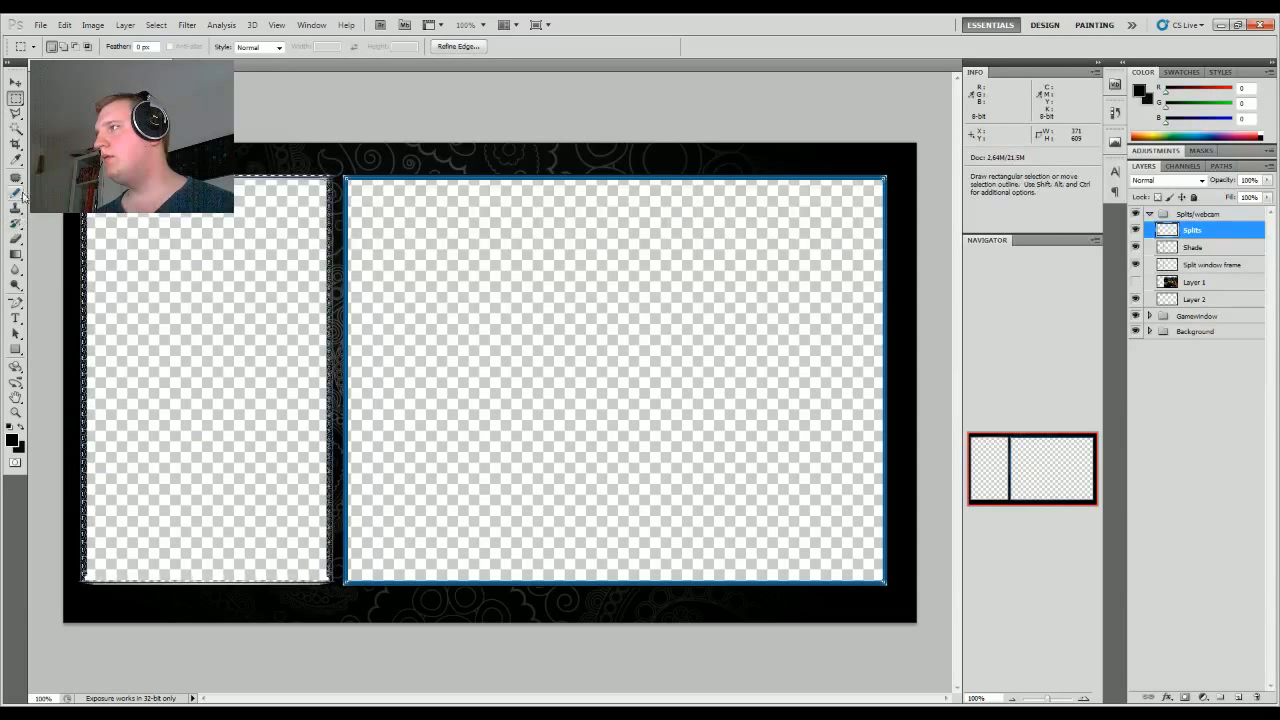
Step: Fill the split selection with a full-height Foreground to Transparent gradient, darkest at the lower edge, and try duplicating the Splits layer
{"action": "left_click", "coordinate": [21, 257]}
{"action": "left_click_drag", "start_coordinate": [191, 172], "coordinate": [191, 566], "text": "shift"}
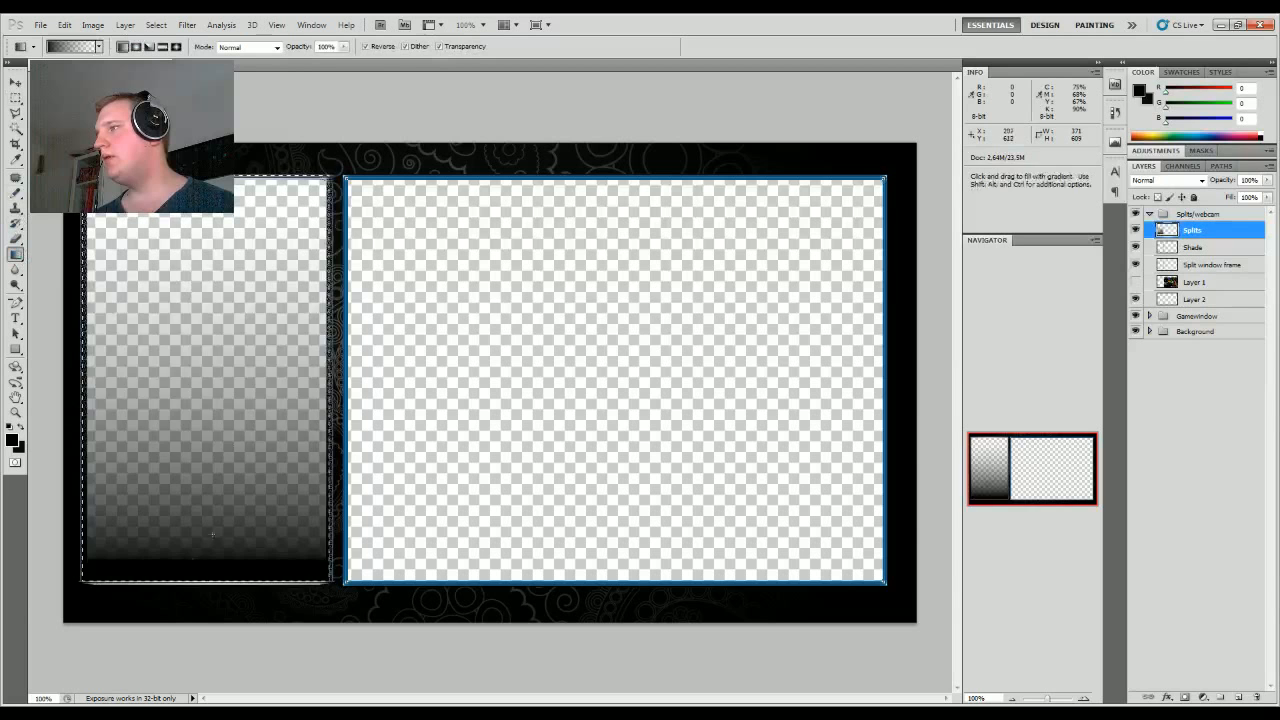
{"action": "key", "text": "ctrl+z"}
{"action": "left_click_drag", "start_coordinate": [206, 170], "coordinate": [206, 582]}
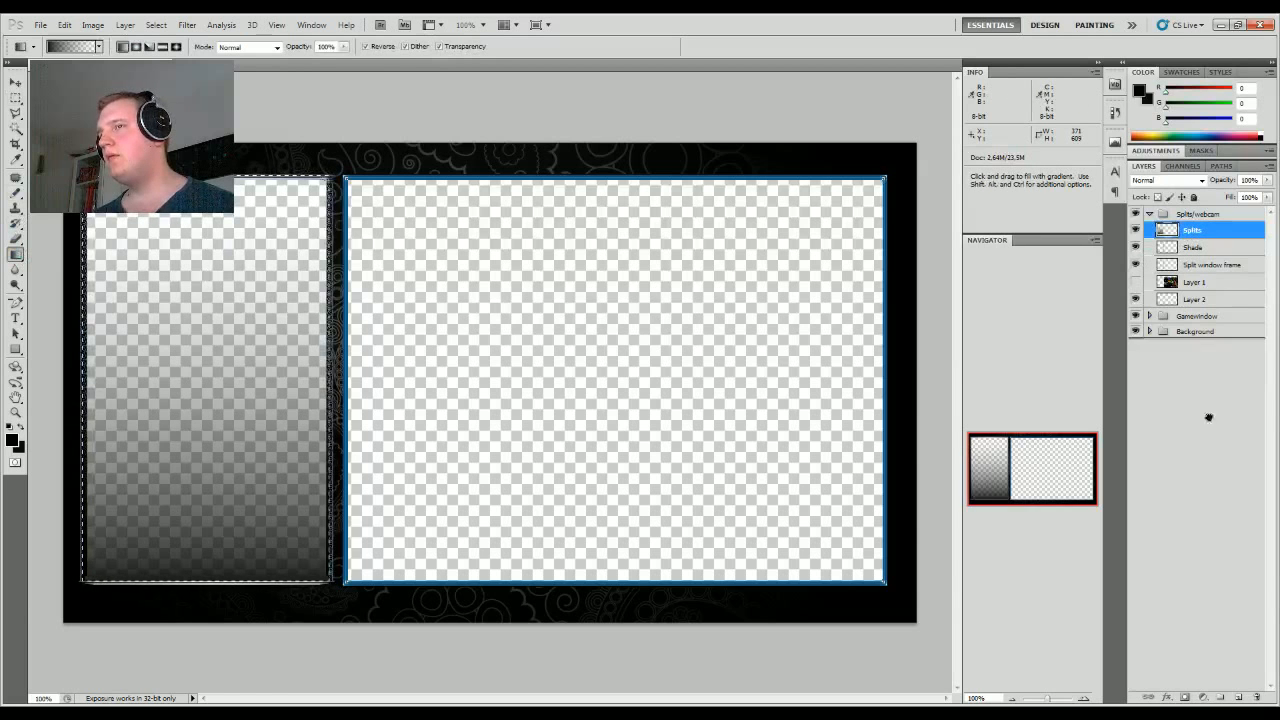
{"action": "left_click_drag", "start_coordinate": [1240, 690], "coordinate": [1240, 697]}
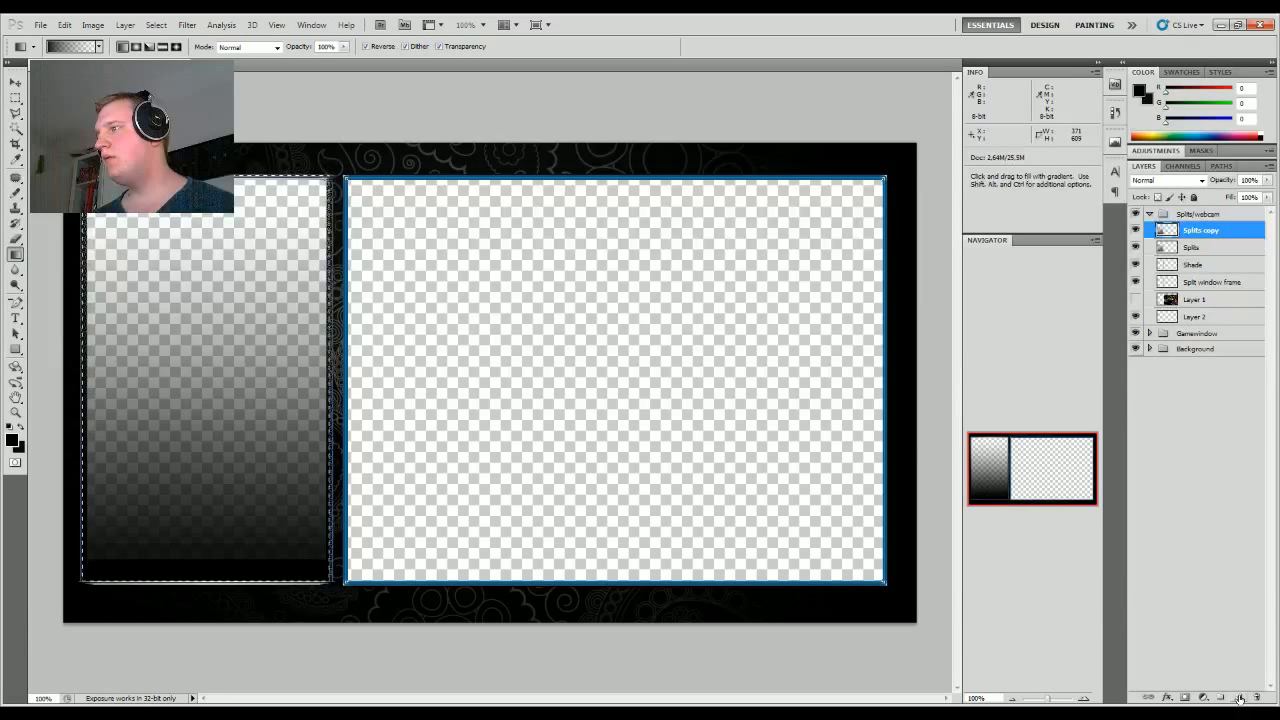
{"action": "key", "text": "ctrl+z"}
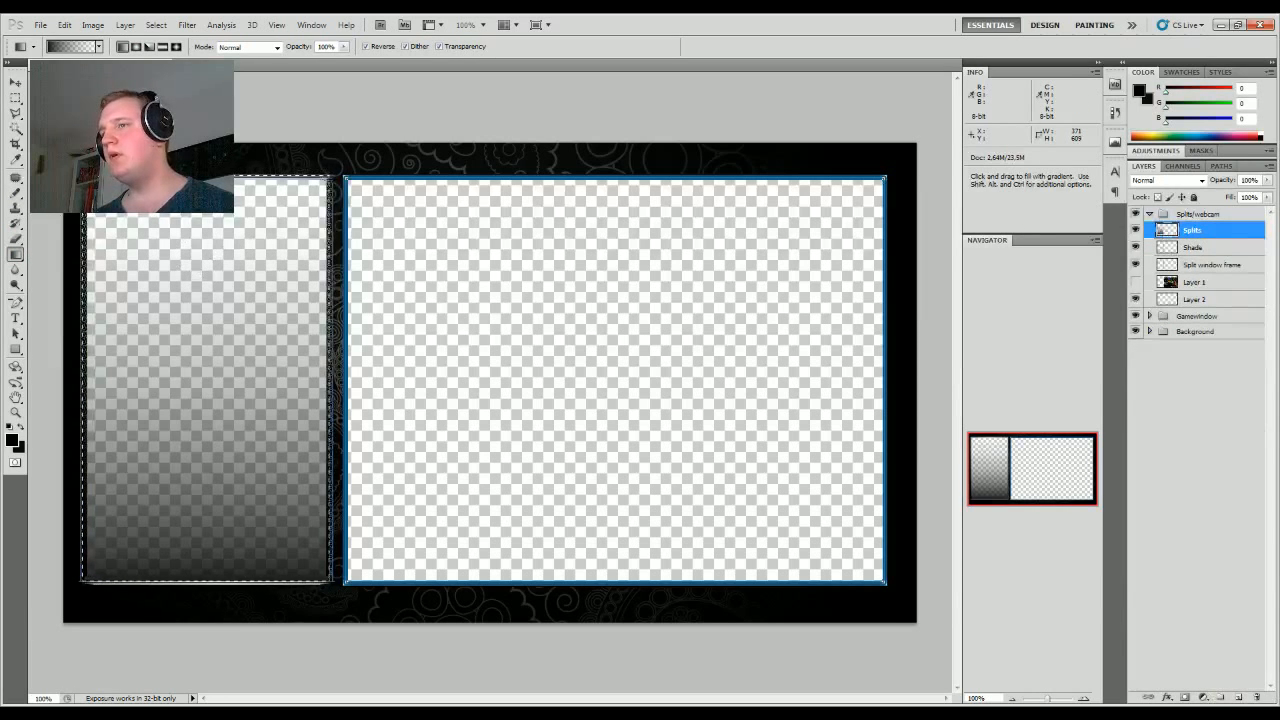
Step: Try a second full-height vertical gradient on a new layer above Splits, undo it and delete that layer
{"action": "left_click", "coordinate": [1239, 697]}
{"action": "left_click_drag", "start_coordinate": [204, 177], "coordinate": [204, 535]}
{"action": "key", "text": "ctrl+z"}
{"action": "left_click_drag", "start_coordinate": [242, 177], "coordinate": [240, 568]}
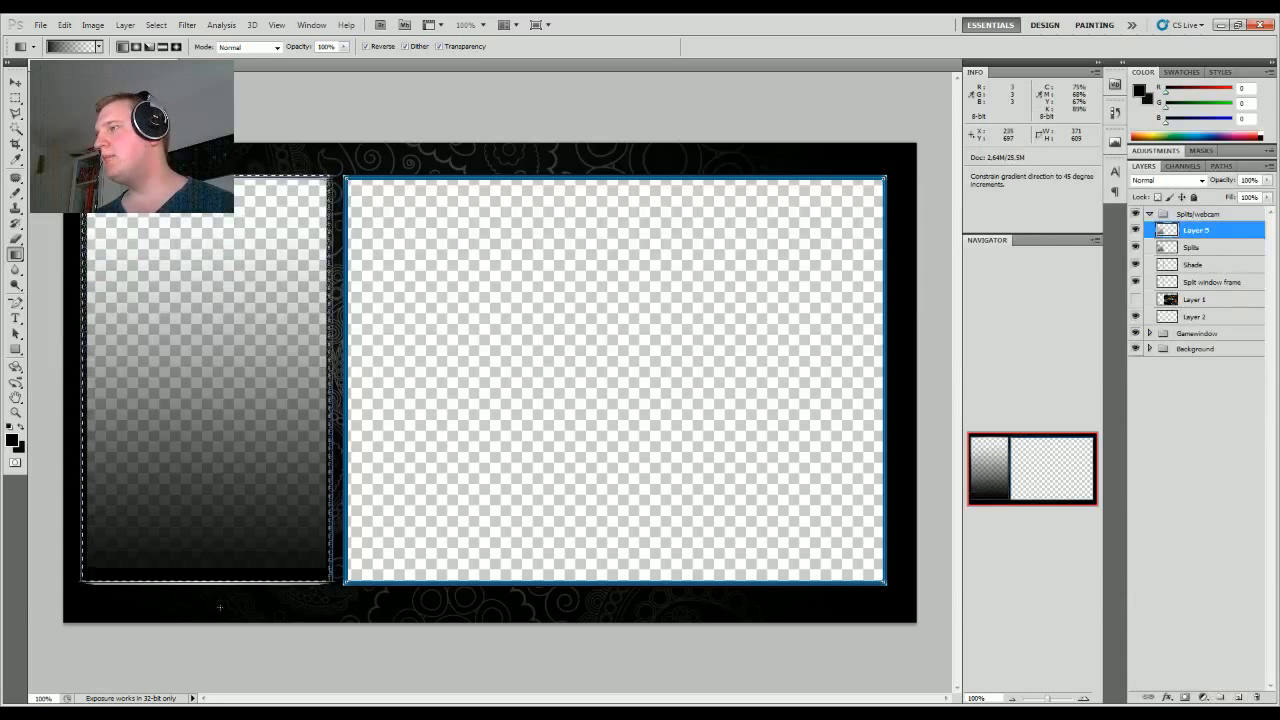
{"action": "key", "text": "ctrl+z"}
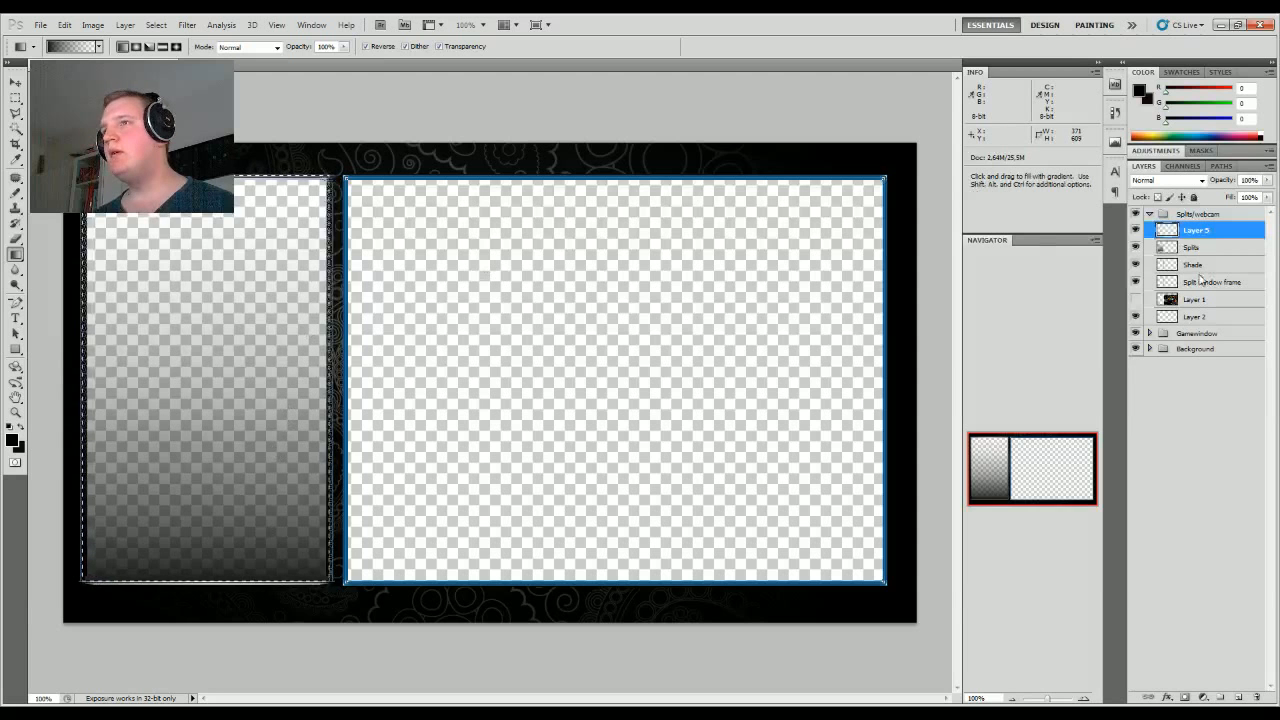
{"action": "key", "text": "Delete"}
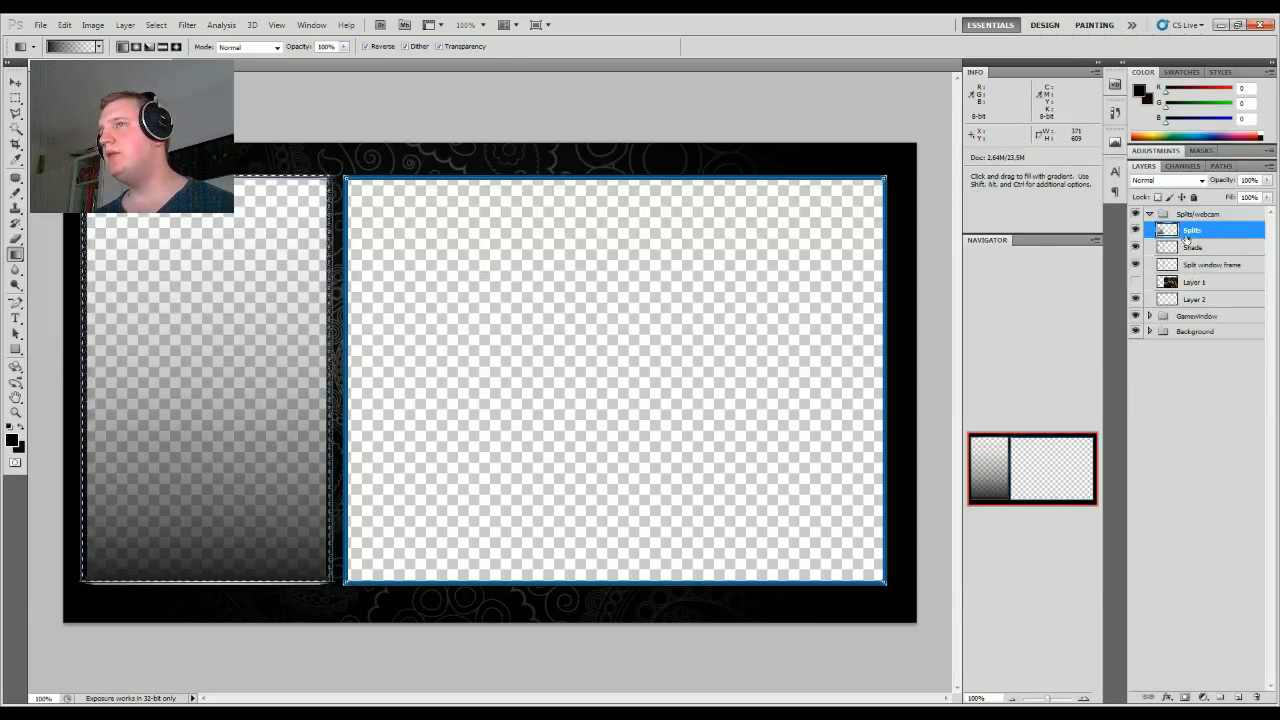
Step: Turn off Reverse and Dither for the Gradient tool, try a mid-height gradient, and undo back to an empty Splits layer
{"action": "left_click", "coordinate": [367, 46]}
{"action": "left_click", "coordinate": [405, 46]}
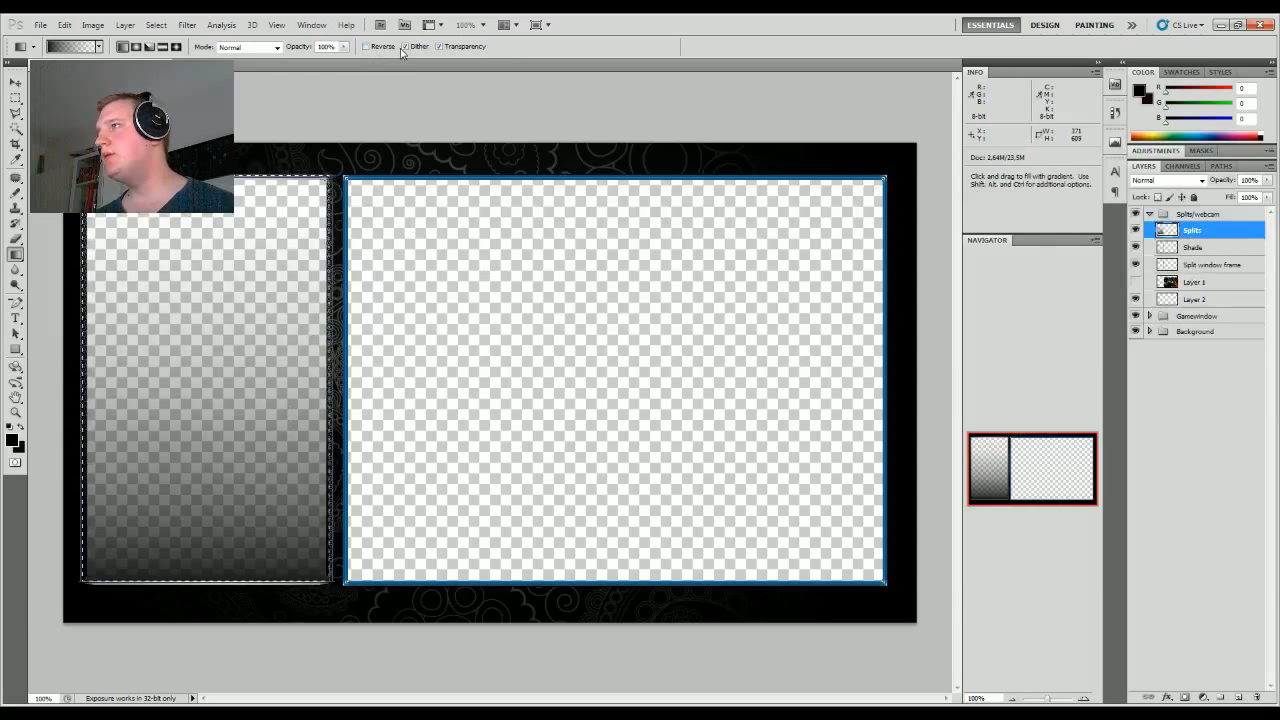
{"action": "left_click", "coordinate": [439, 46]}
{"action": "left_click", "coordinate": [439, 47]}
{"action": "left_click_drag", "start_coordinate": [230, 288], "coordinate": [223, 477]}
{"action": "key", "text": "ctrl+z"}
{"action": "key", "text": "ctrl+z"}
{"action": "key", "text": "ctrl+z"}
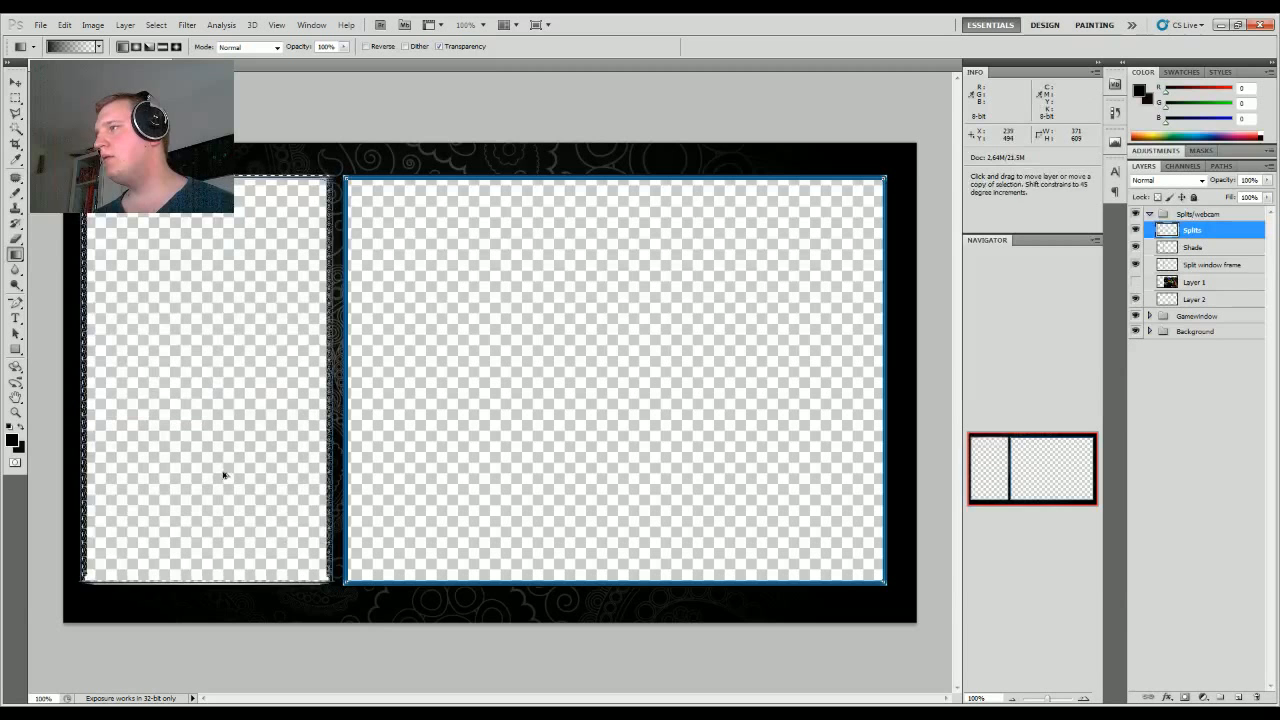
Step: Try upward gradients of different lengths in the split selection on the Splits layer, undoing each one
{"action": "left_click_drag", "start_coordinate": [226, 485], "coordinate": [230, 382]}
{"action": "key", "text": "ctrl+z"}
{"action": "left_click_drag", "start_coordinate": [246, 568], "coordinate": [246, 440]}
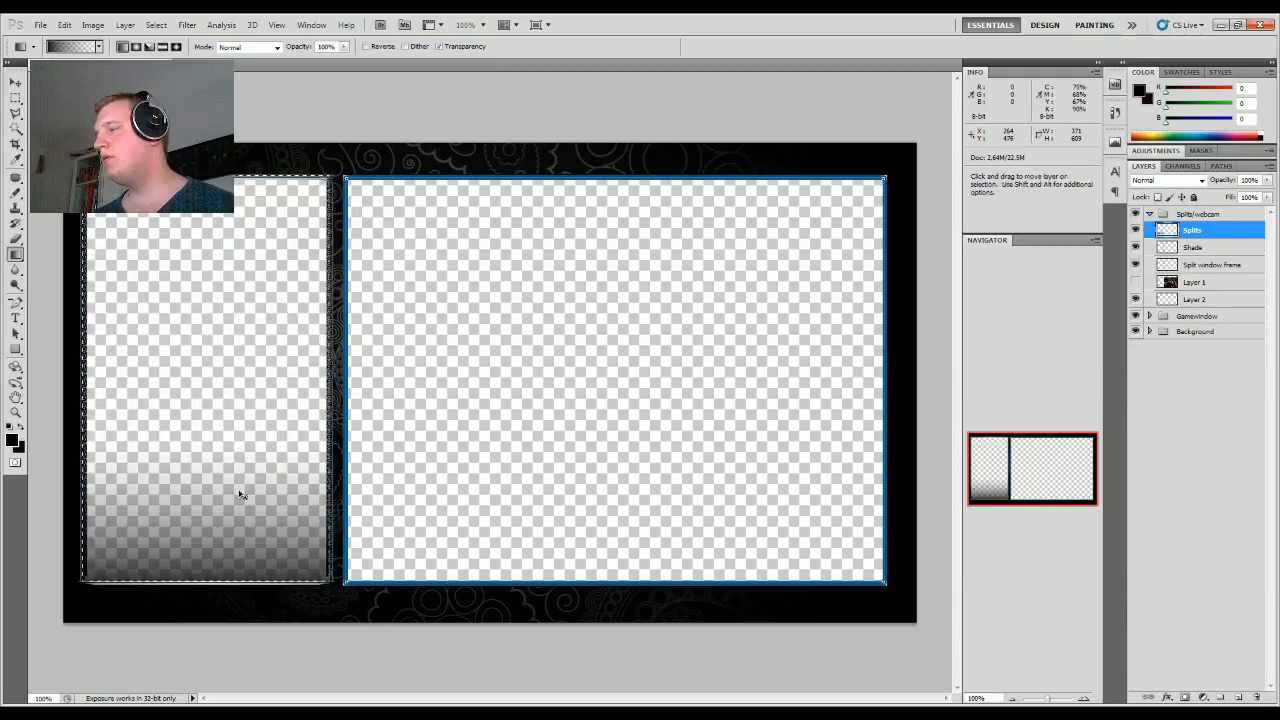
{"action": "key", "text": "ctrl+z"}
{"action": "left_click_drag", "start_coordinate": [254, 566], "coordinate": [254, 205]}
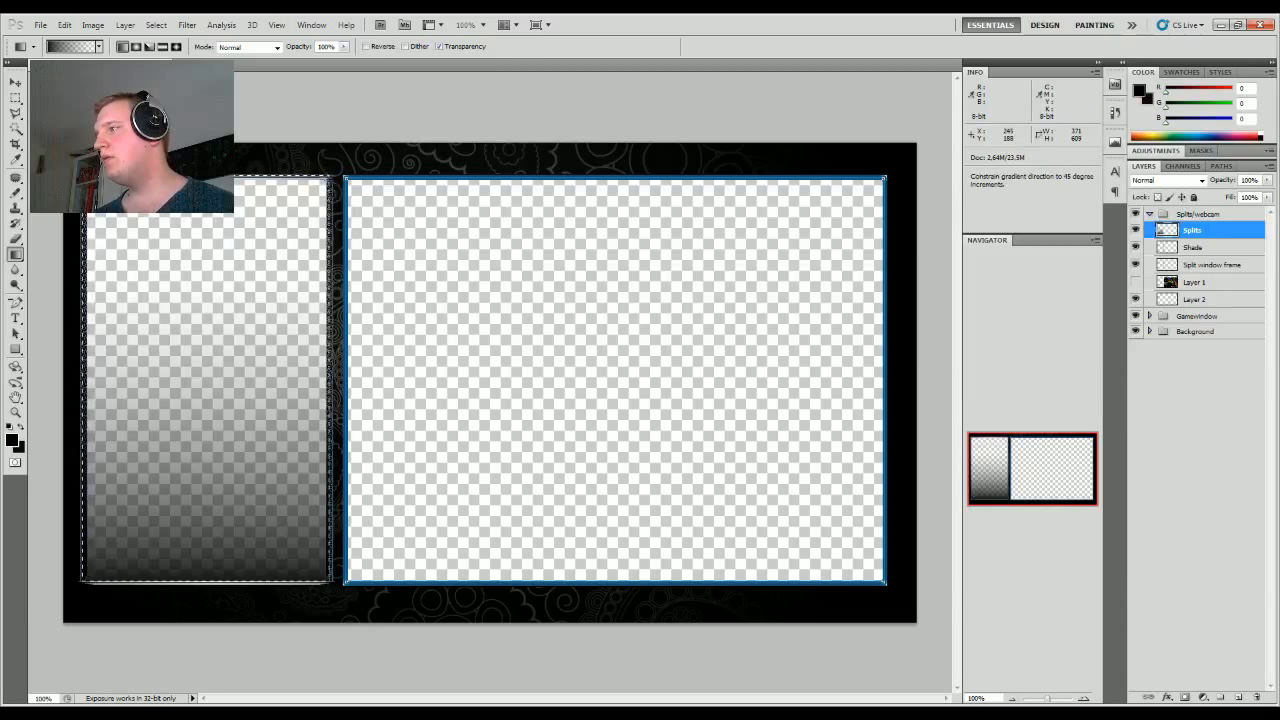
{"action": "key", "text": "ctrl+z"}
{"action": "left_click_drag", "start_coordinate": [246, 500], "coordinate": [246, 224]}
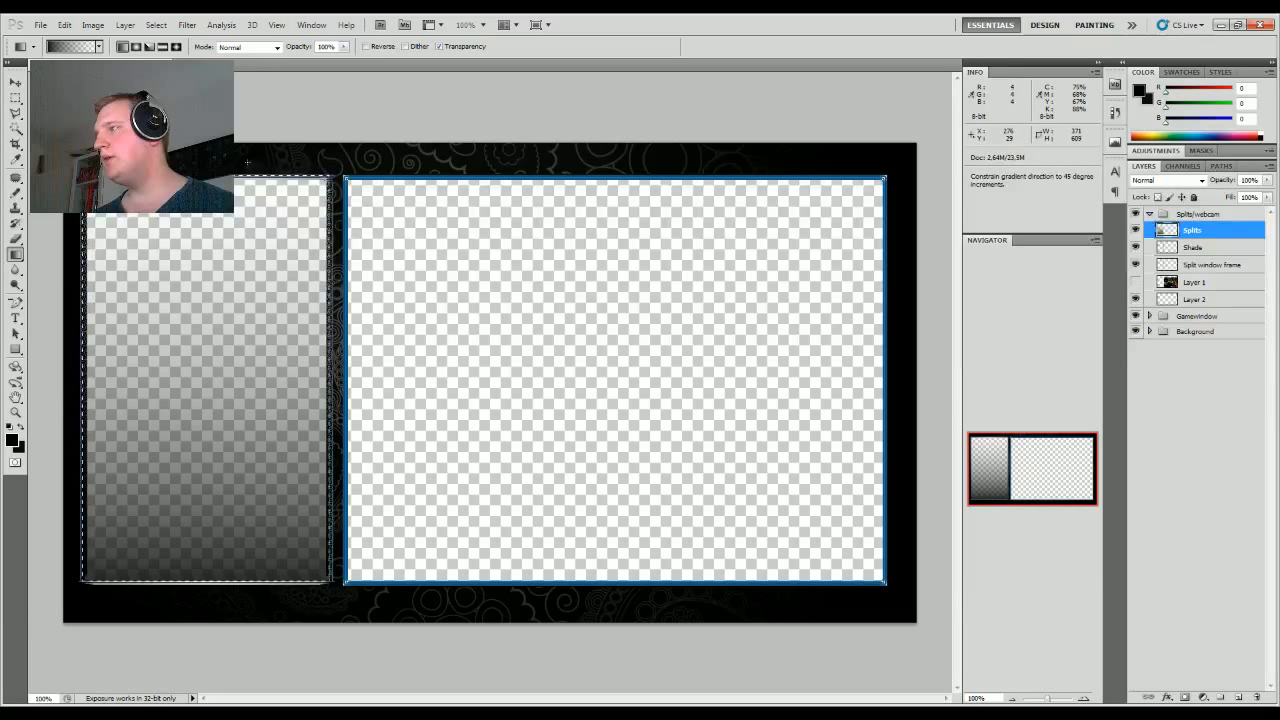
{"action": "key", "text": "ctrl+z"}
{"action": "left_click_drag", "start_coordinate": [258, 570], "coordinate": [258, 458]}
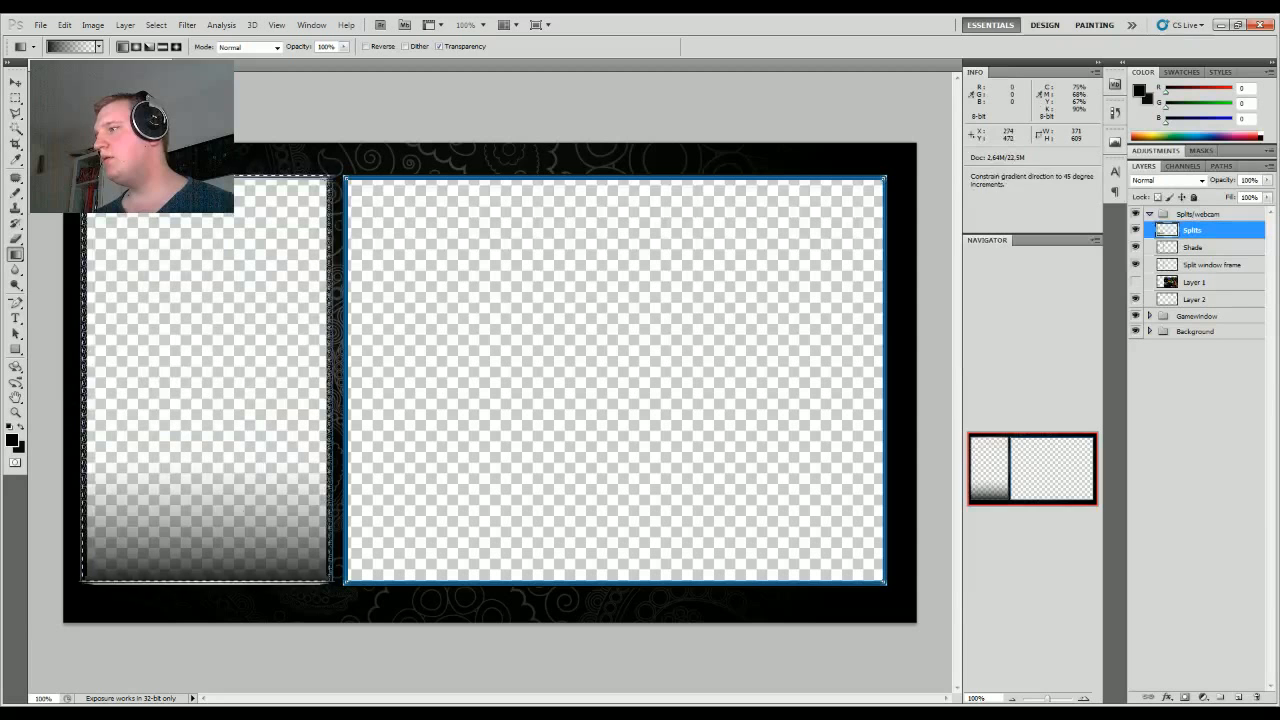
{"action": "key", "text": "ctrl+z"}
{"action": "left_click_drag", "start_coordinate": [221, 577], "coordinate": [221, 500]}
{"action": "key", "text": "ctrl+z"}
Step: Fill the split selection with a black-to-transparent gradient rising from its lower edge almost to its upper edge
{"action": "left_click_drag", "start_coordinate": [228, 578], "coordinate": [223, 166]}
{"action": "key", "text": "ctrl+z"}
{"action": "left_click_drag", "start_coordinate": [257, 548], "coordinate": [259, 219]}
{"action": "key", "text": "ctrl+z"}
{"action": "left_click_drag", "start_coordinate": [210, 584], "coordinate": [211, 224]}
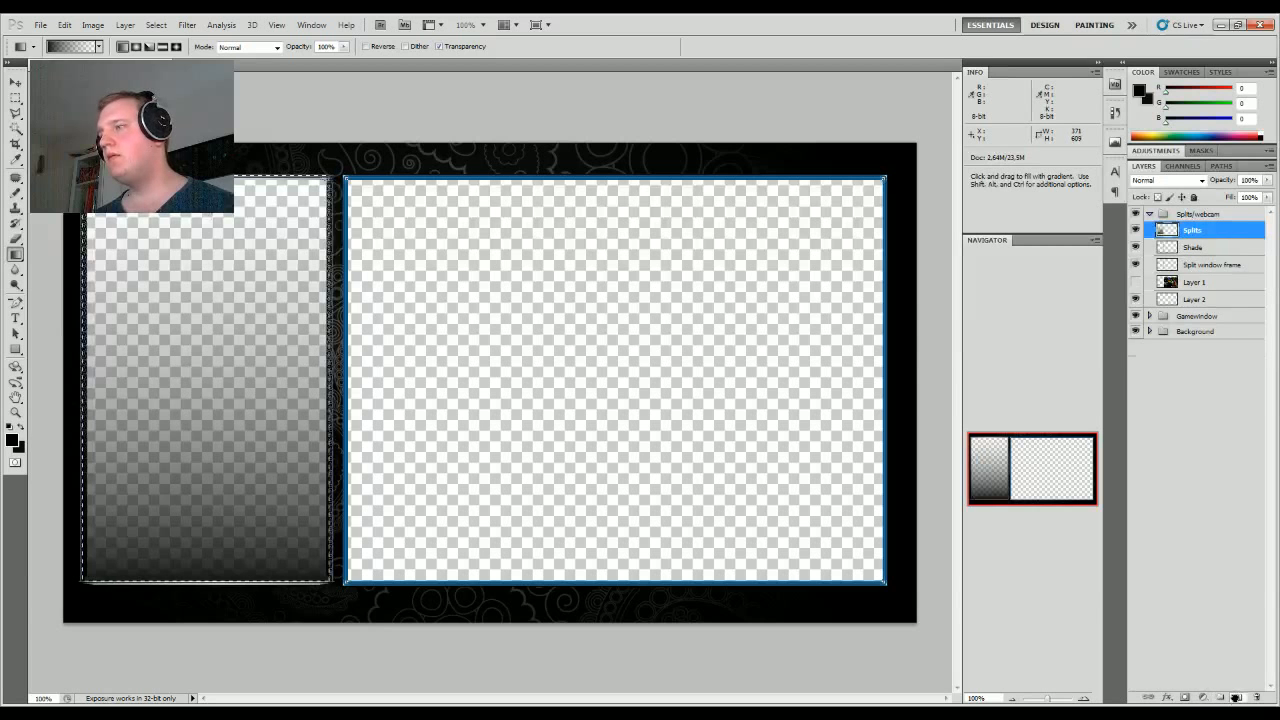
Step: Duplicate the Splits layer and add an empty layer, compare the darker backdrop by toggling visibility, and delete both extra layers
{"action": "key", "text": "ctrl+j"}
{"action": "left_click", "coordinate": [1236, 697]}
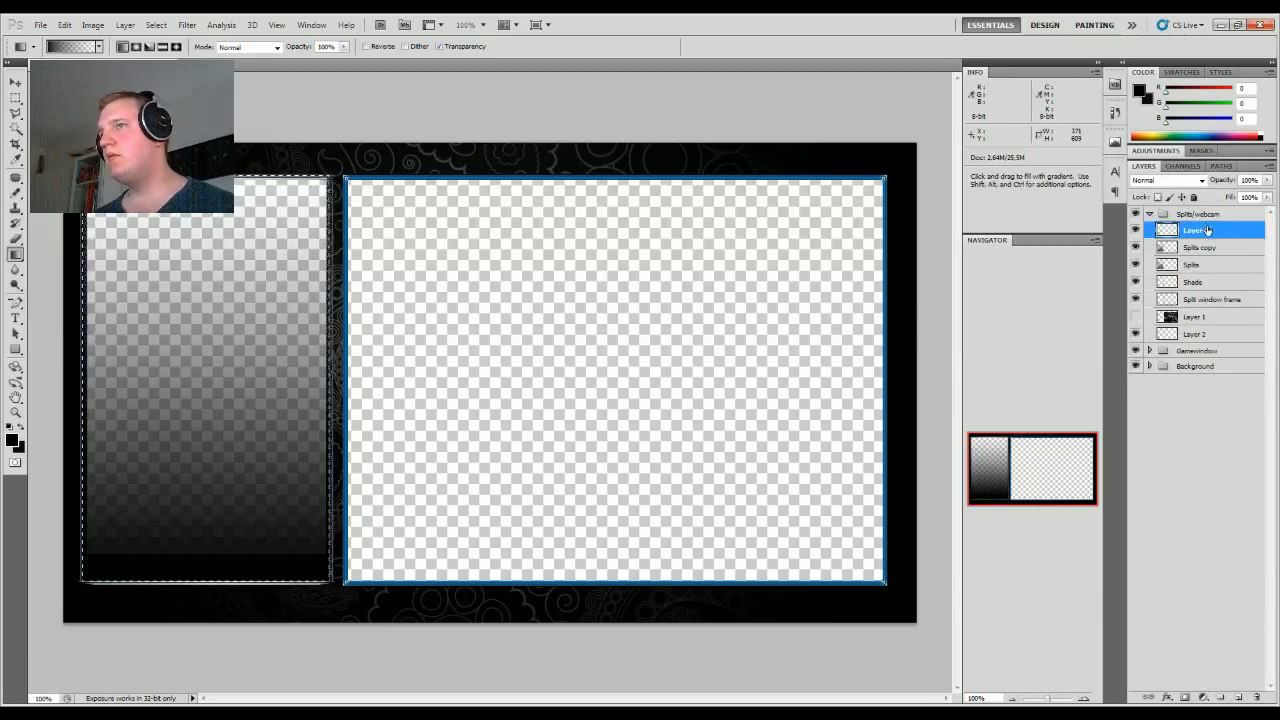
{"action": "left_click", "coordinate": [1259, 697]}
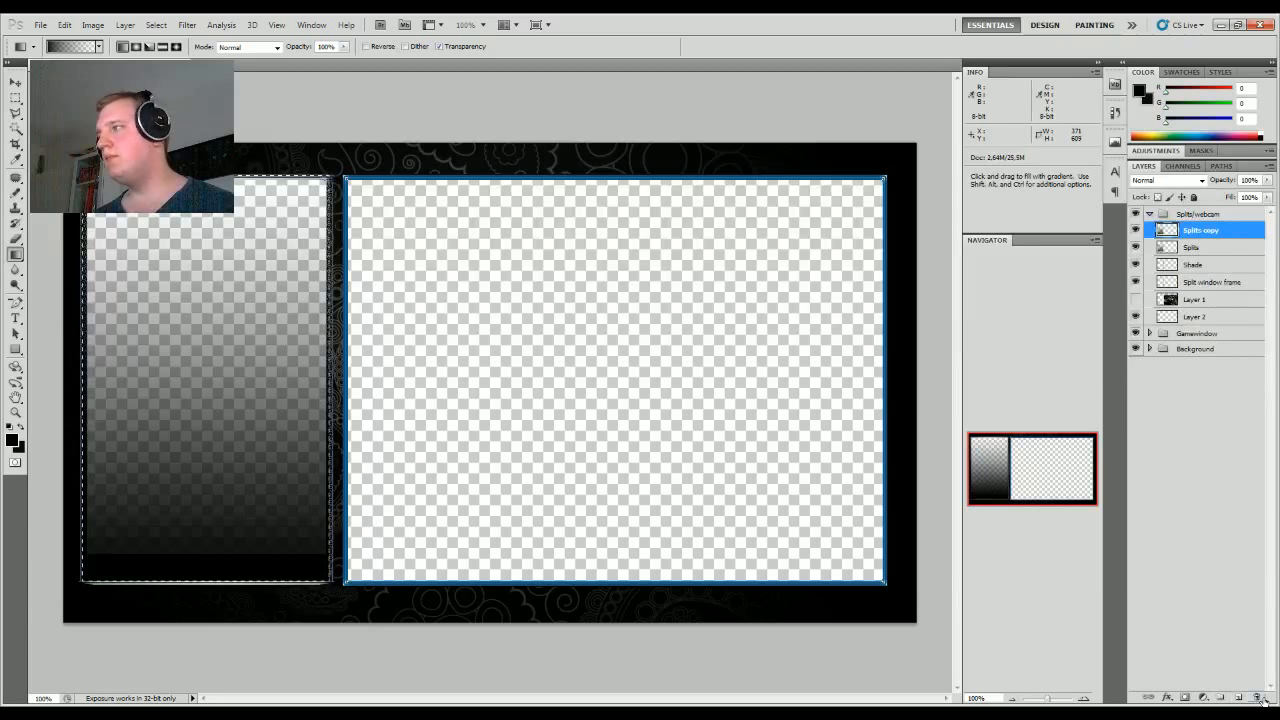
{"action": "key", "text": "ctrl+z"}
{"action": "left_click", "coordinate": [1136, 231]}
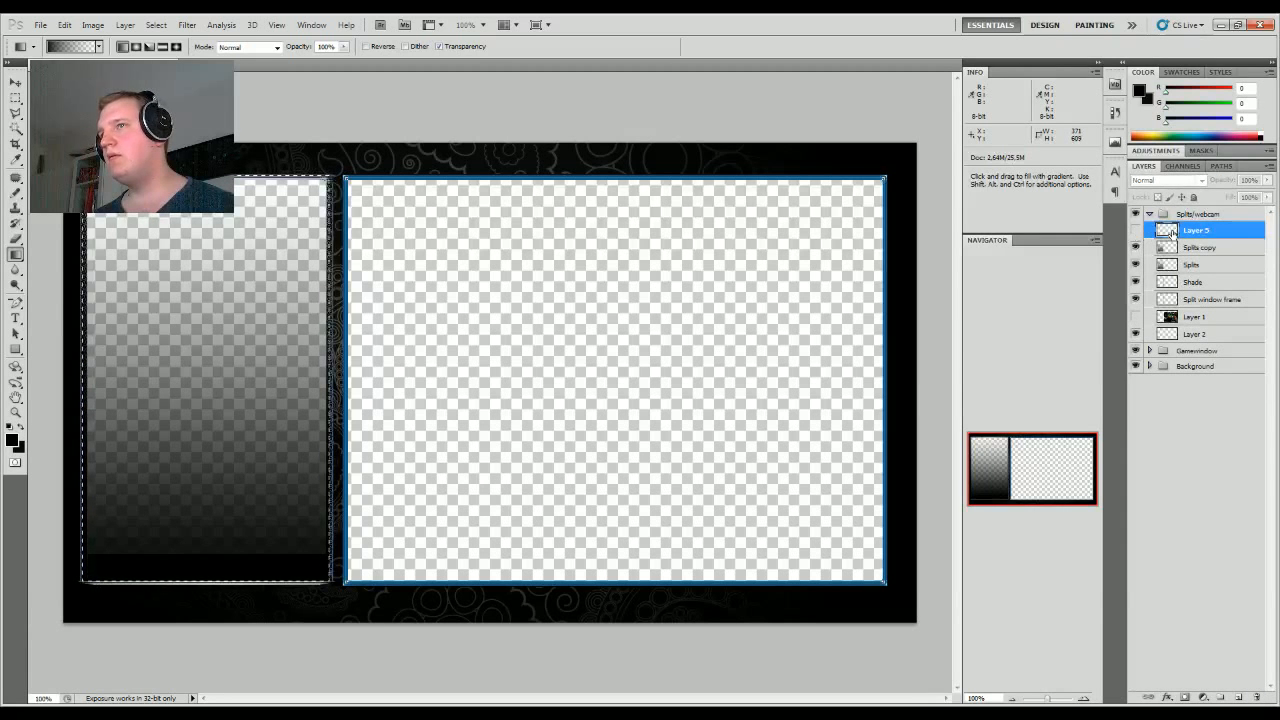
{"action": "left_click", "coordinate": [1259, 697]}
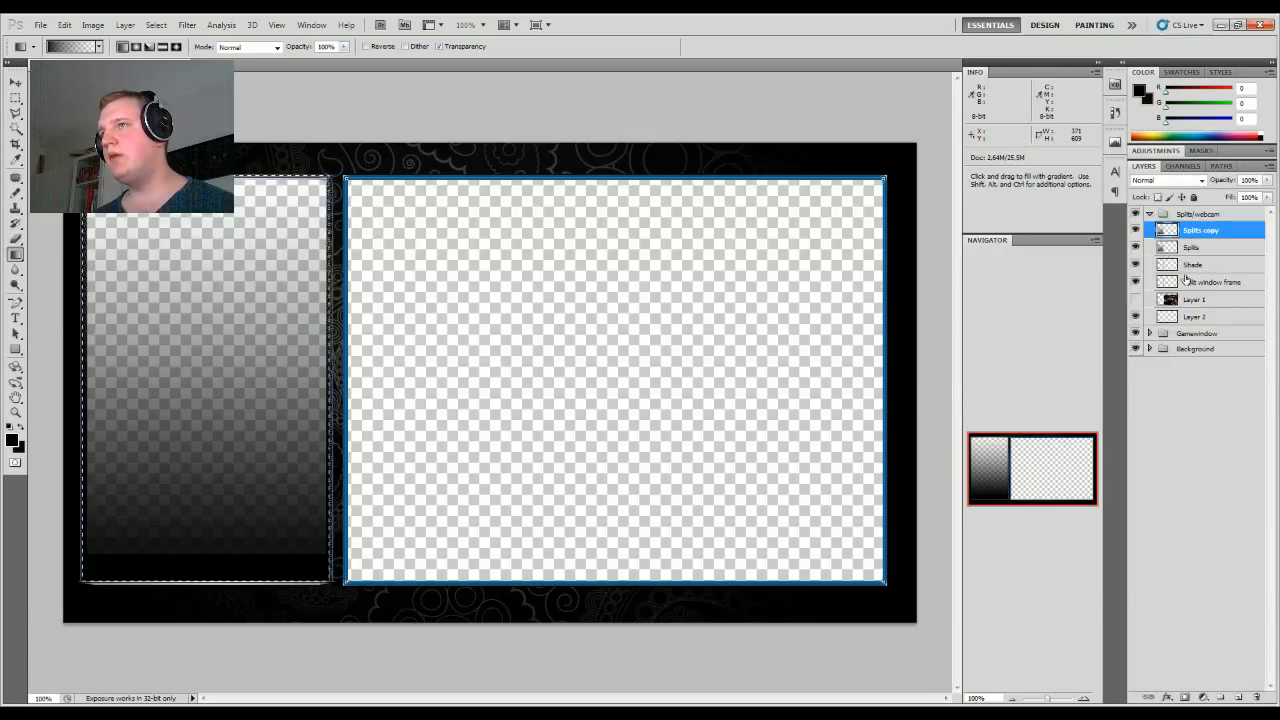
{"action": "left_click", "coordinate": [1135, 231]}
{"action": "left_click", "coordinate": [1135, 247]}
{"action": "left_click", "coordinate": [1135, 247]}
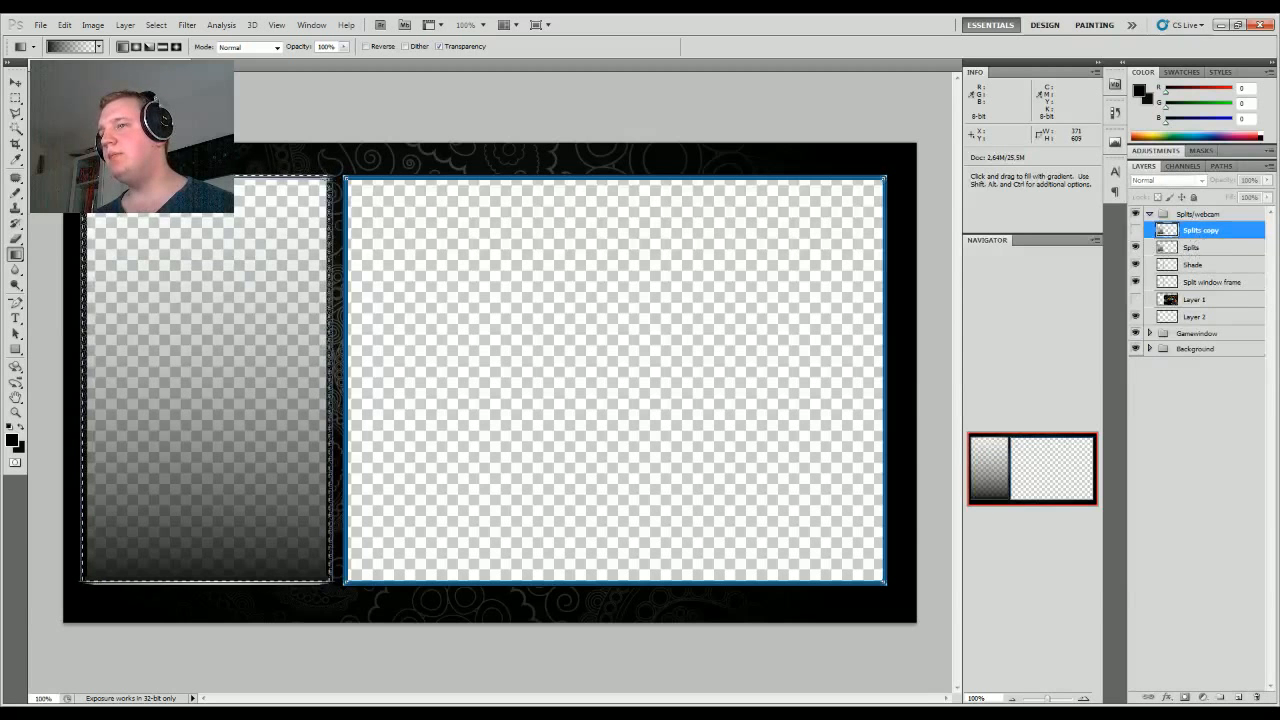
{"action": "left_click", "coordinate": [1256, 697]}
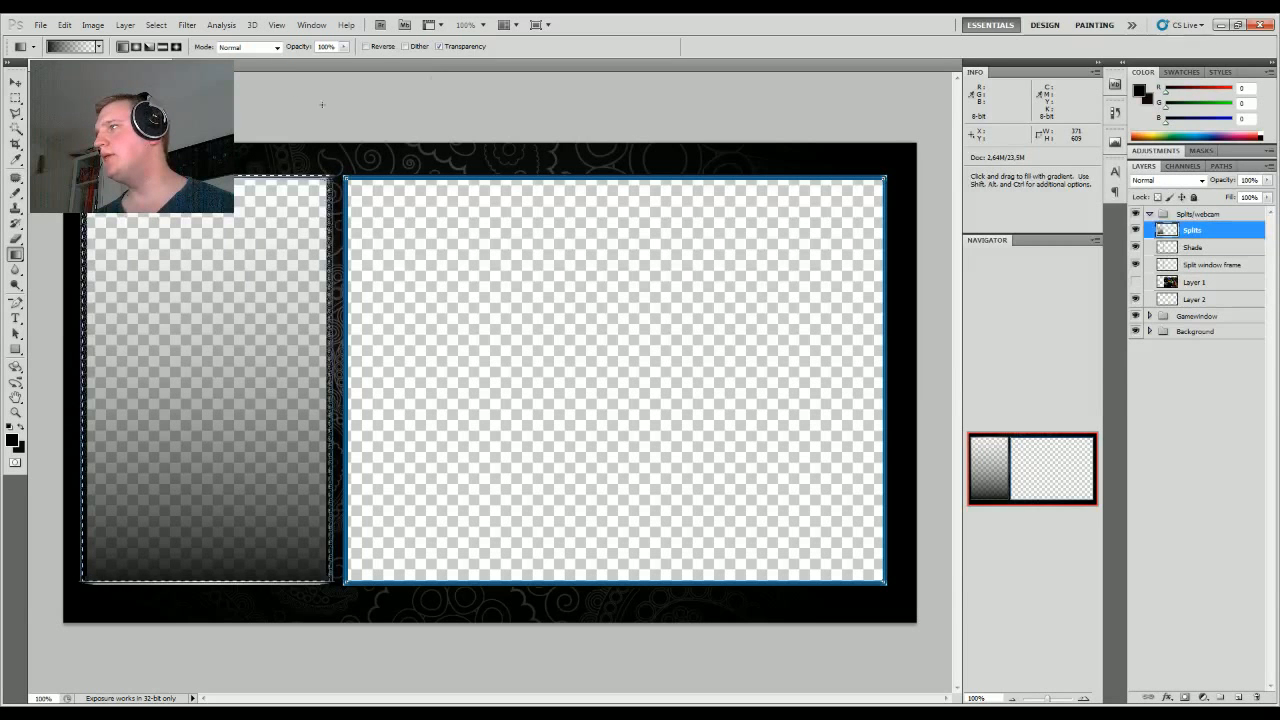
Step: Clear the selection, switch to the browser, go back to the Google image results and search for castlevania pictures
{"action": "key", "text": "m"}
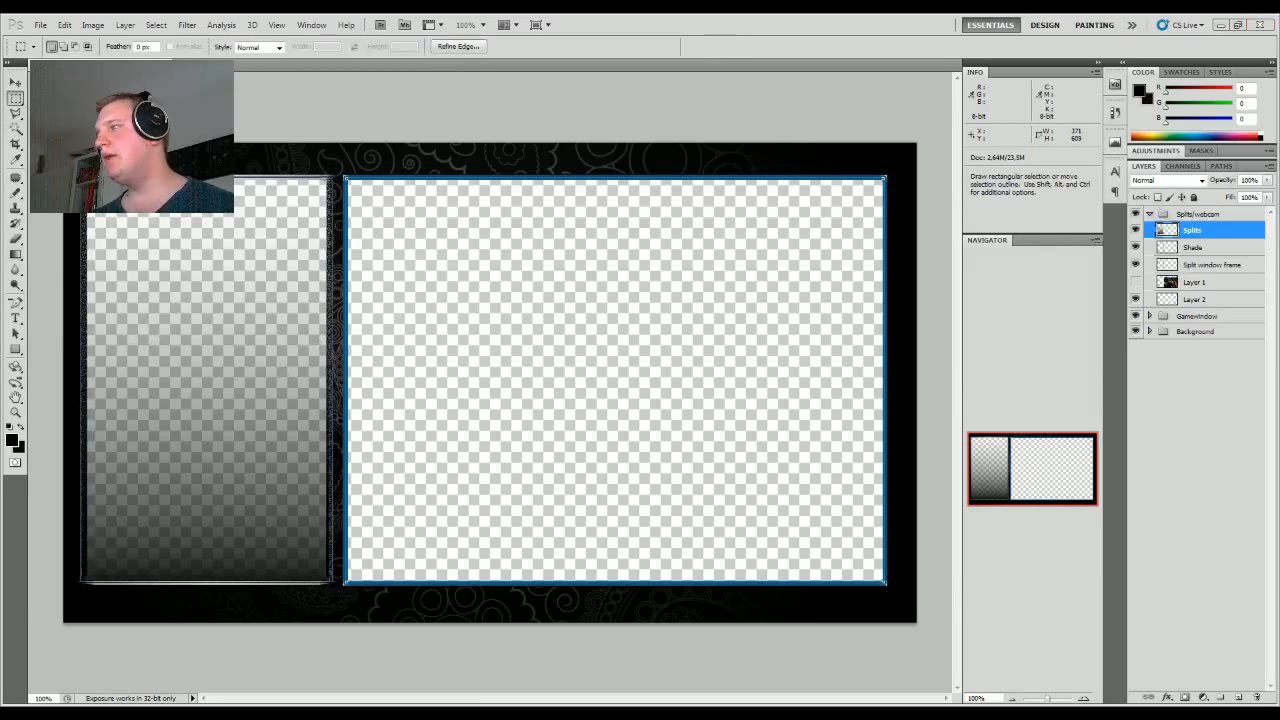
{"action": "key", "text": "alt+Tab"}
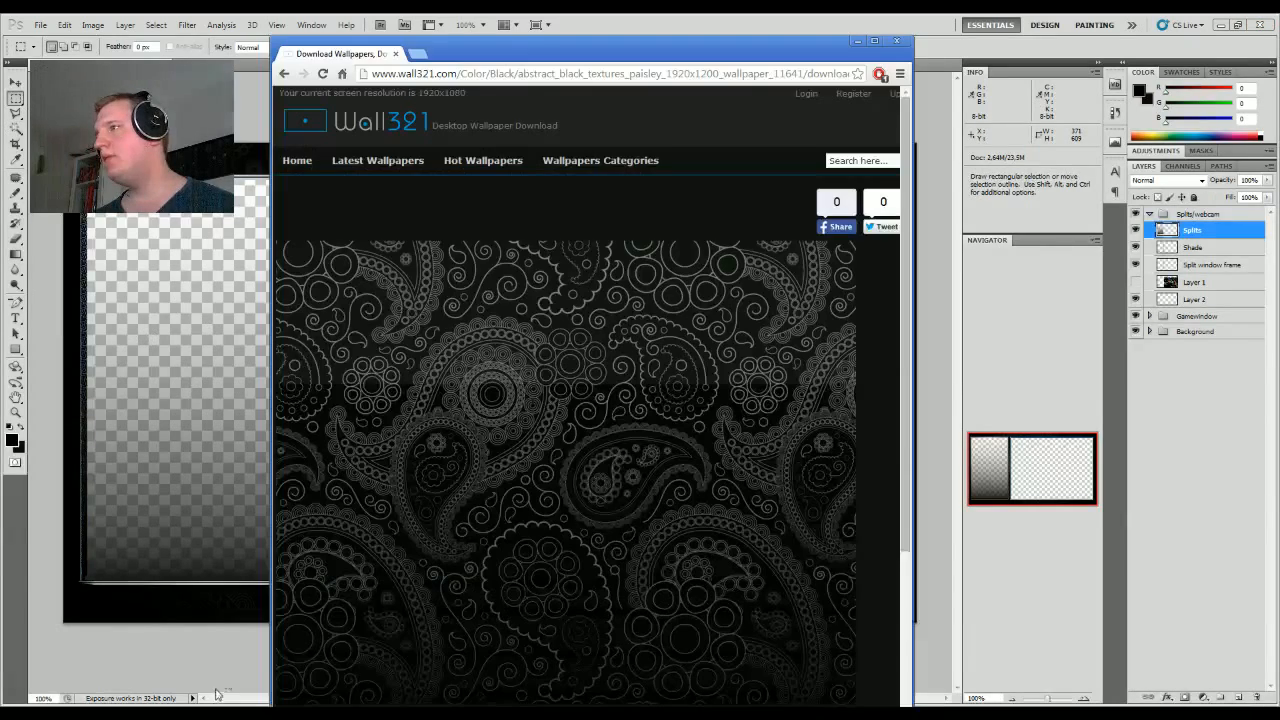
{"action": "left_click", "coordinate": [285, 74]}
{"action": "left_click", "coordinate": [285, 74]}
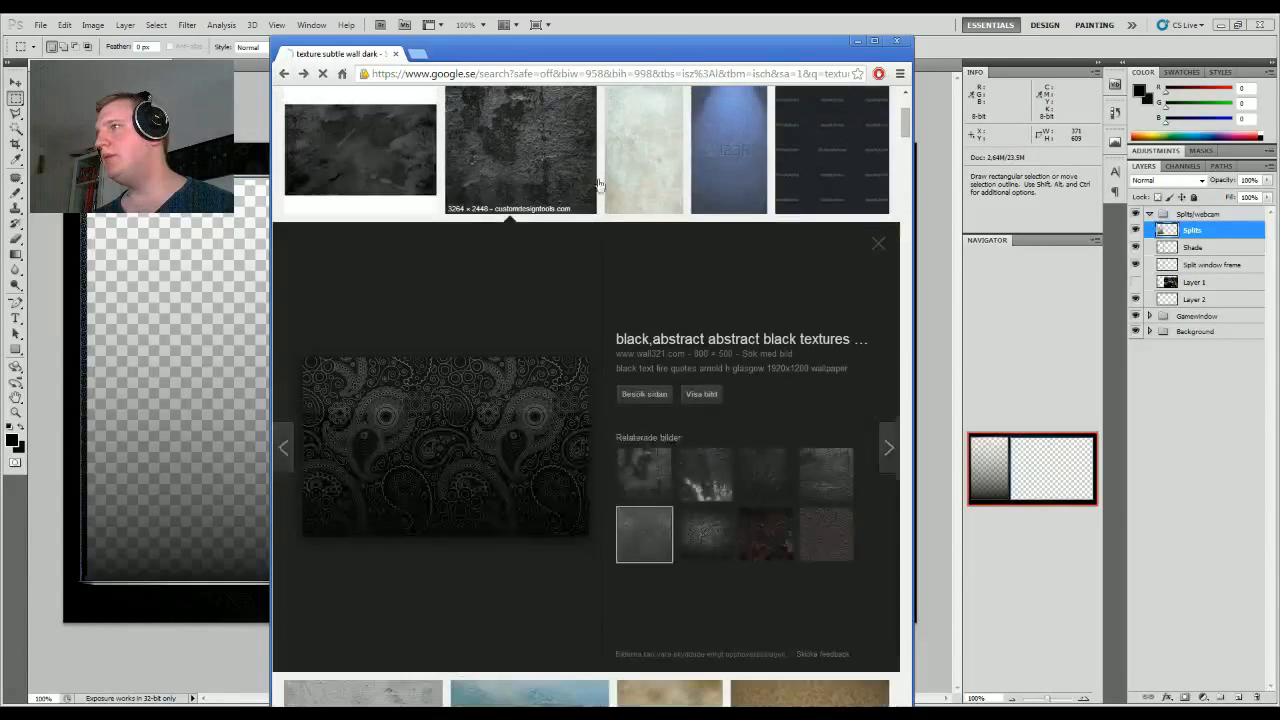
{"action": "scroll", "coordinate": [597, 180], "scroll_direction": "up", "scroll_amount": 4}
{"action": "left_click_drag", "start_coordinate": [494, 107], "coordinate": [261, 112]}
{"action": "type", "text": "castlevania"}
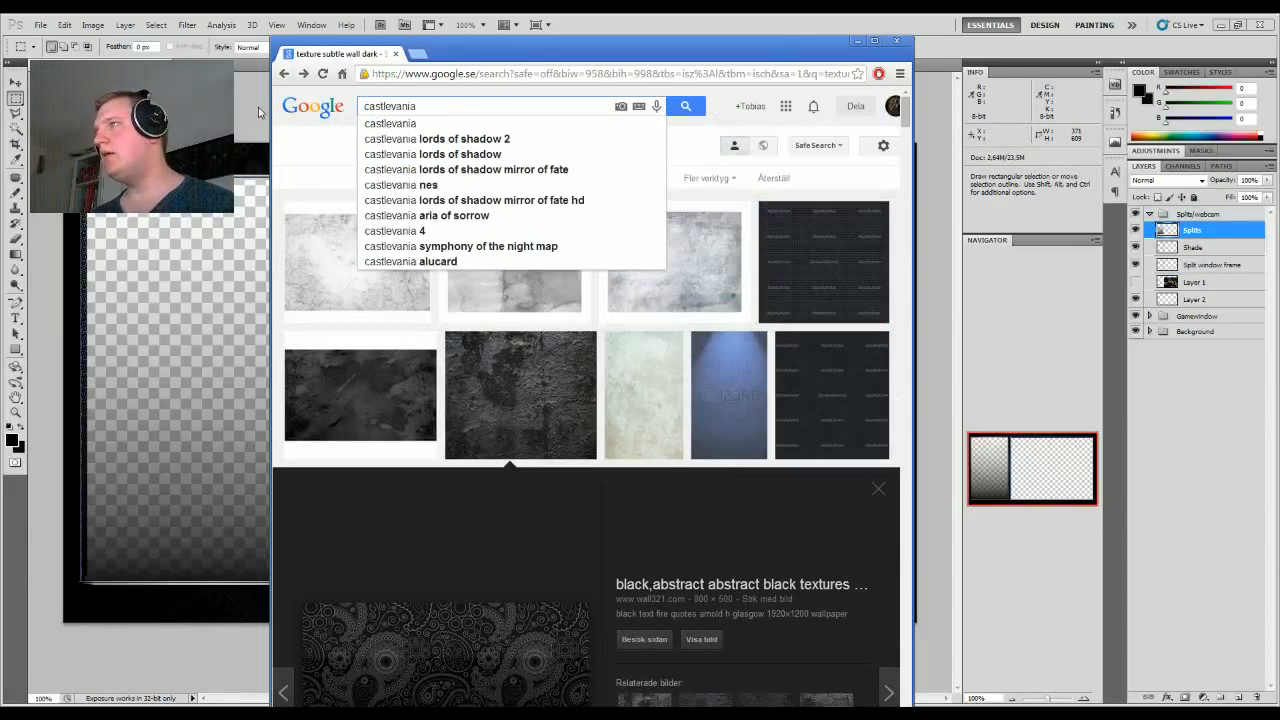
{"action": "key", "text": "Return"}
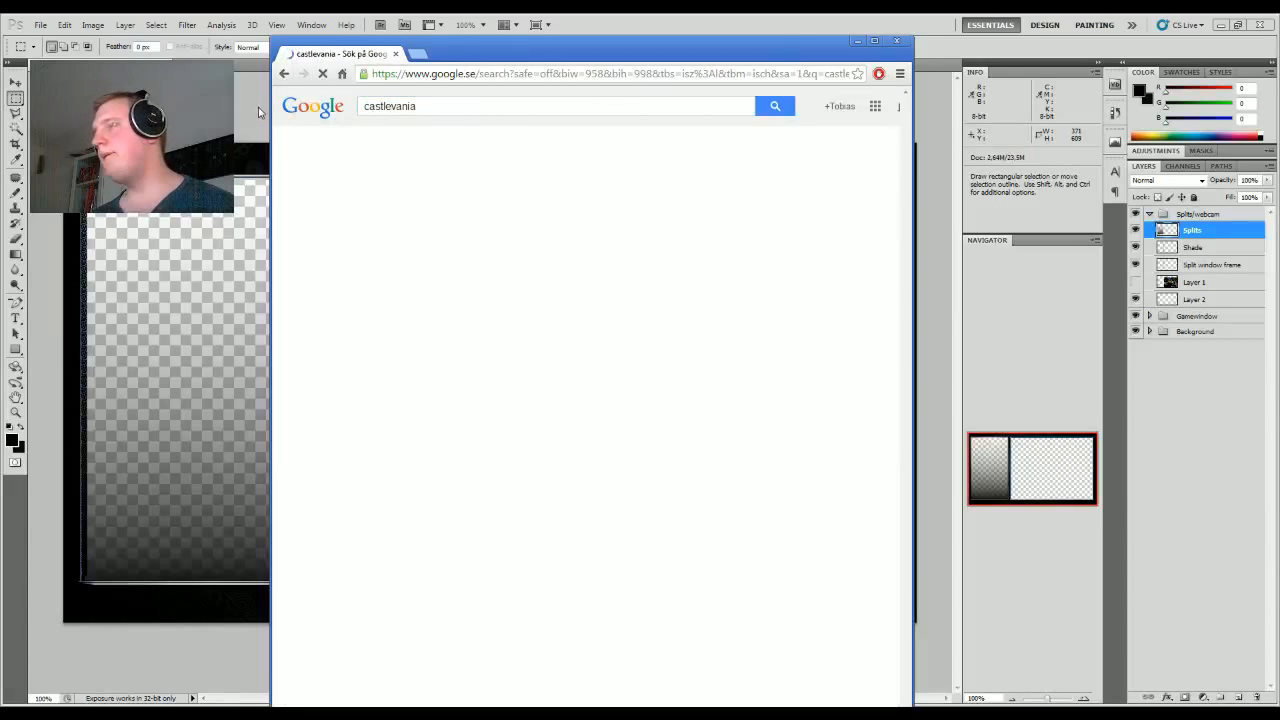
{"action": "scroll", "coordinate": [800, 350], "scroll_direction": "down", "scroll_amount": 1}
{"action": "scroll", "coordinate": [800, 350], "scroll_direction": "down", "scroll_amount": 1}
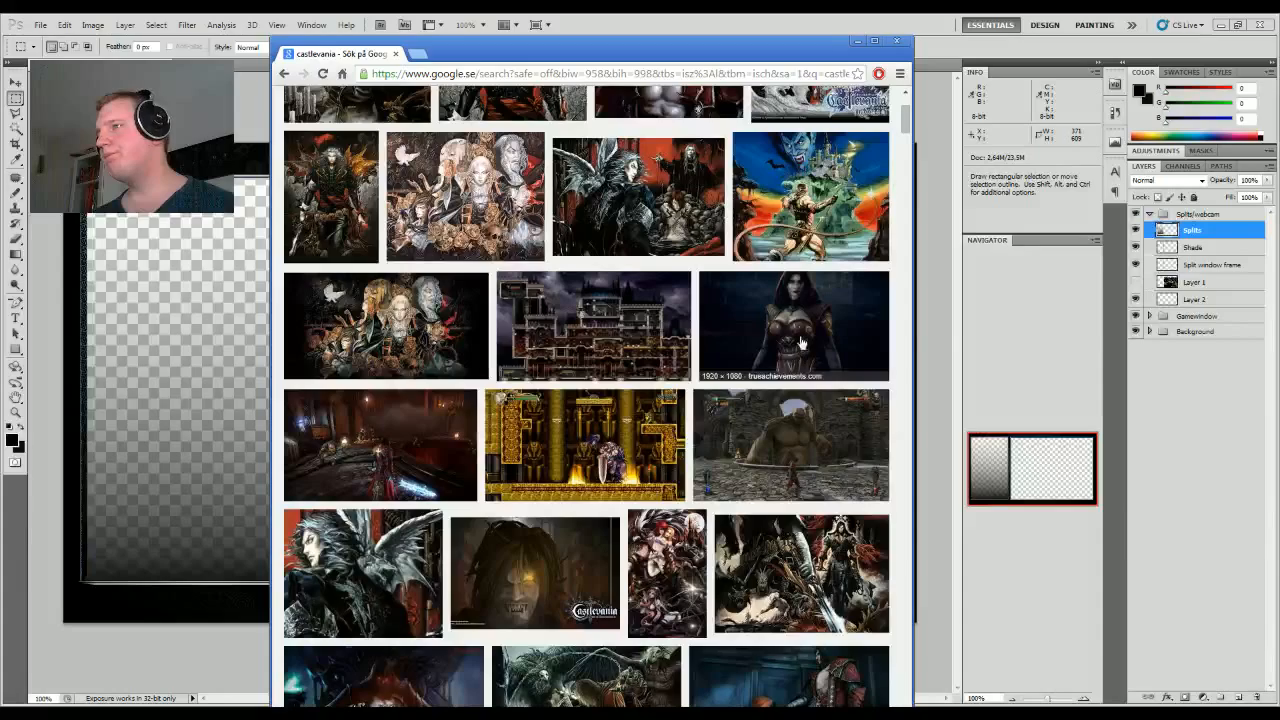
{"action": "scroll", "coordinate": [800, 360], "scroll_direction": "down", "scroll_amount": 3}
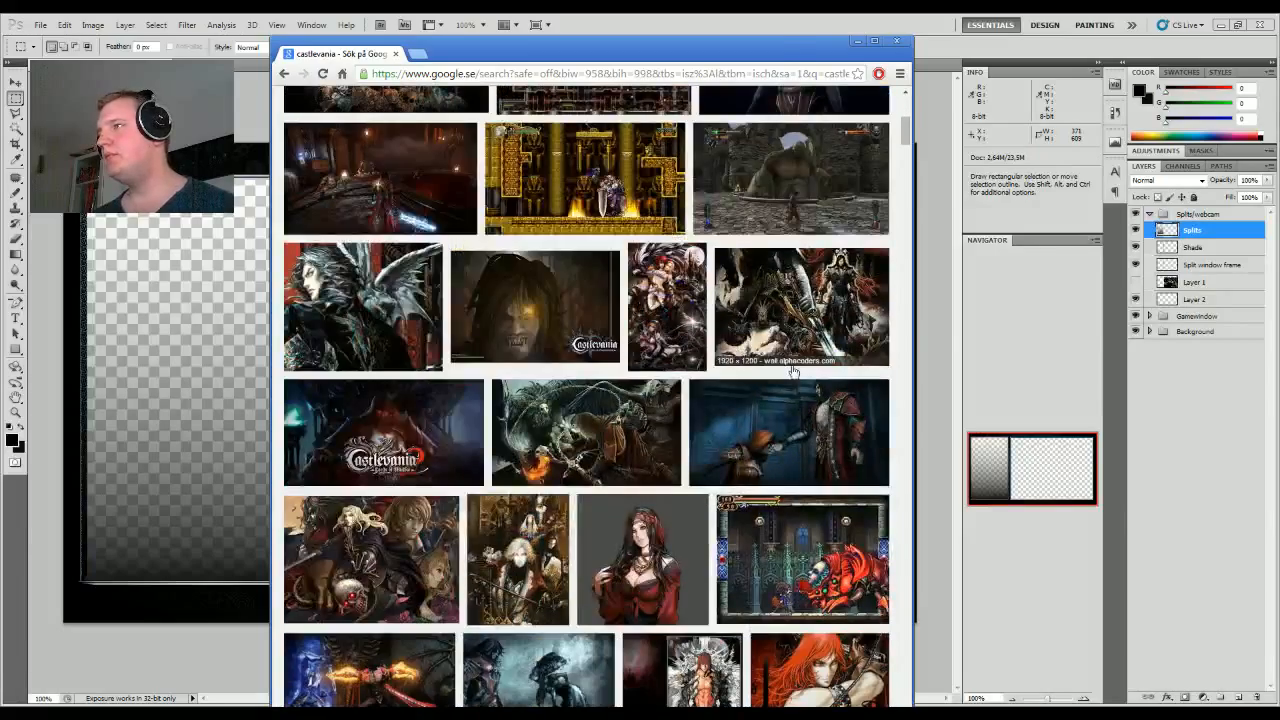
Step: Narrow the image search to castlevania maxim
{"action": "scroll", "coordinate": [790, 370], "scroll_direction": "up", "scroll_amount": 5}
{"action": "left_click", "coordinate": [440, 108]}
{"action": "type", "text": "harmony of"}
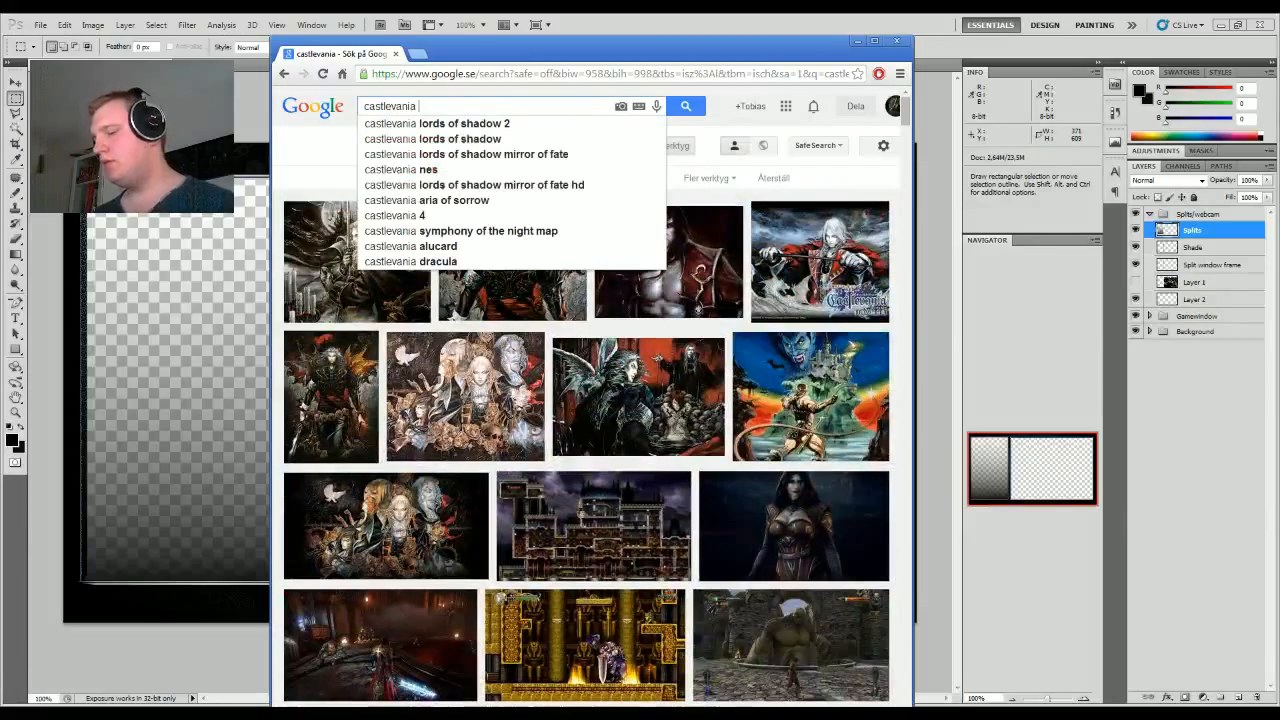
{"action": "key", "text": "BackSpace"}
{"action": "key", "text": "BackSpace"}
{"action": "key", "text": "BackSpace"}
{"action": "key", "text": "BackSpace"}
{"action": "key", "text": "BackSpace"}
{"action": "key", "text": "BackSpace"}
{"action": "key", "text": "BackSpace"}
{"action": "key", "text": "BackSpace"}
{"action": "key", "text": "BackSpace"}
{"action": "key", "text": "BackSpace"}
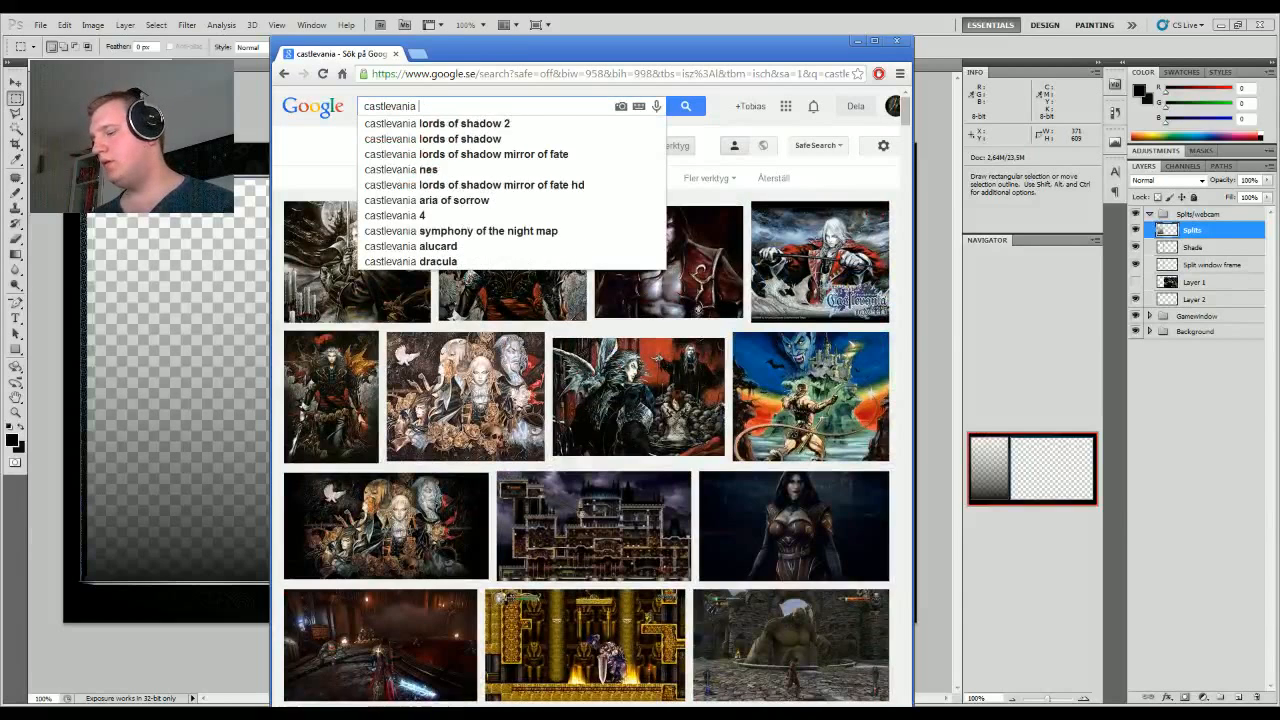
{"action": "type", "text": "maxim"}
{"action": "key", "text": "Return"}
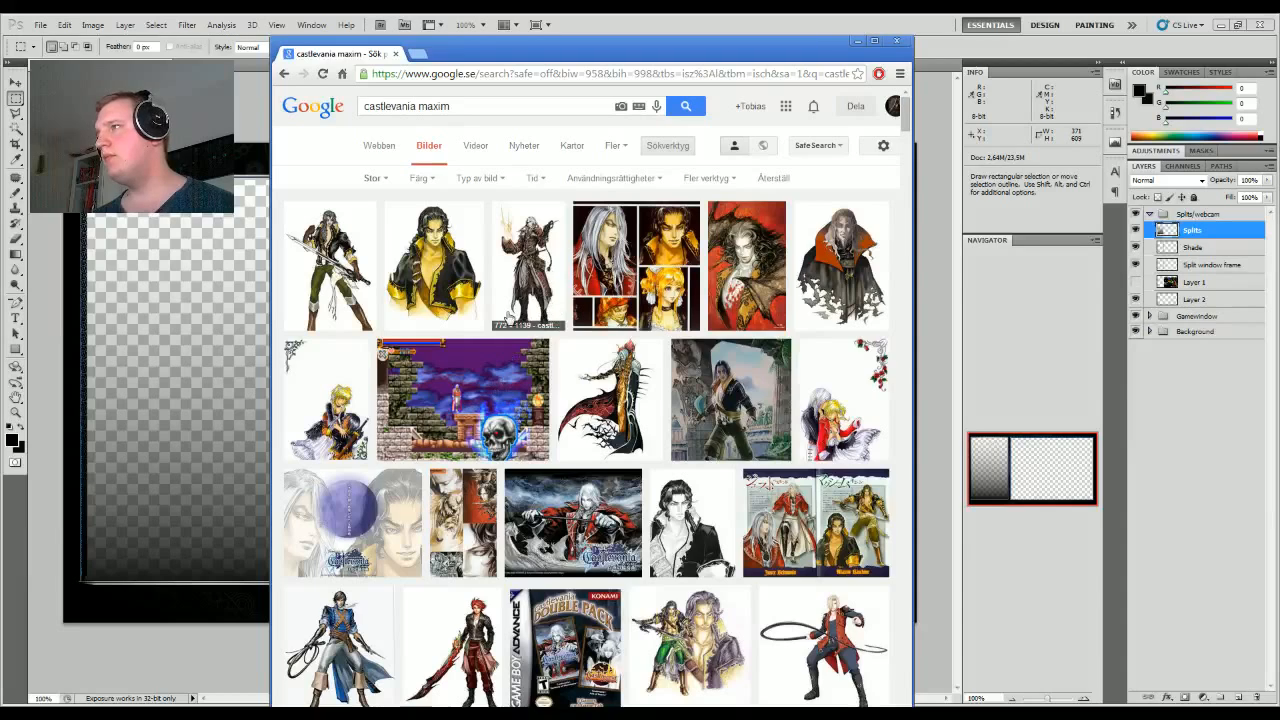
Step: Open the Maxim portrait on the Castlevania wiki, try to copy it from the image viewer, and return to the search results
{"action": "left_click", "coordinate": [459, 287]}
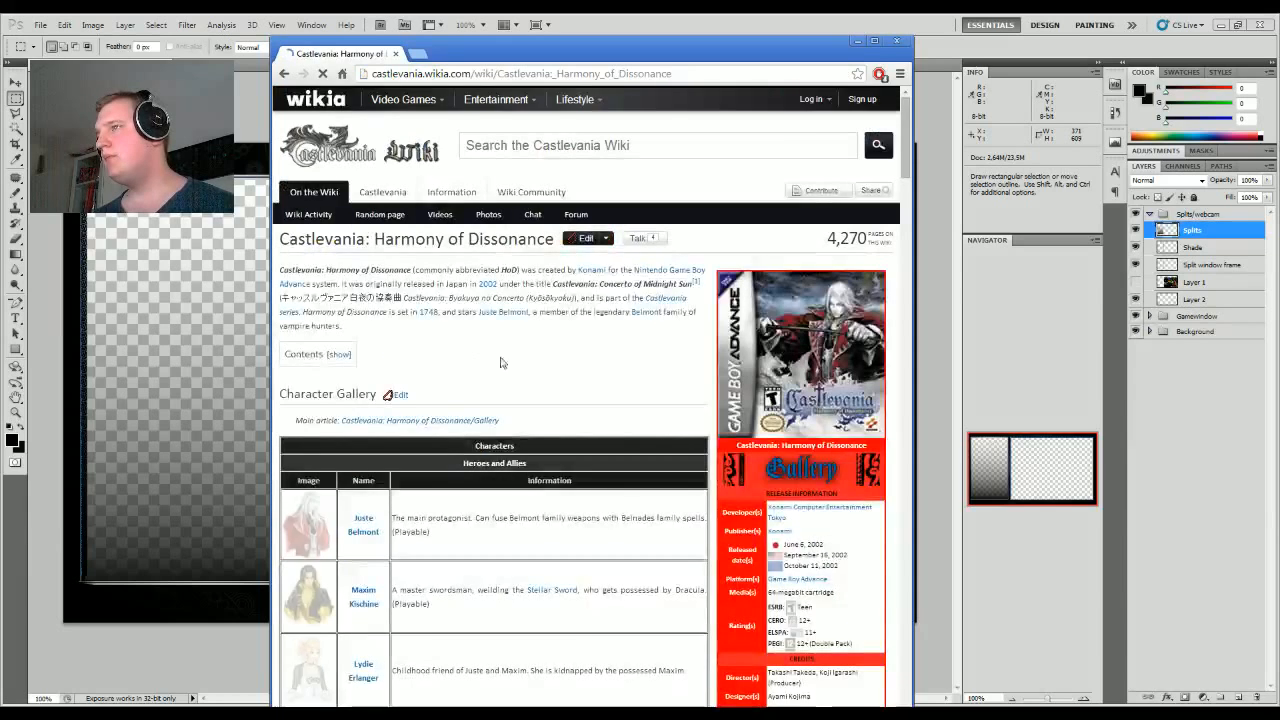
{"action": "scroll", "coordinate": [486, 357], "scroll_direction": "down", "scroll_amount": 2}
{"action": "left_click", "coordinate": [330, 393]}
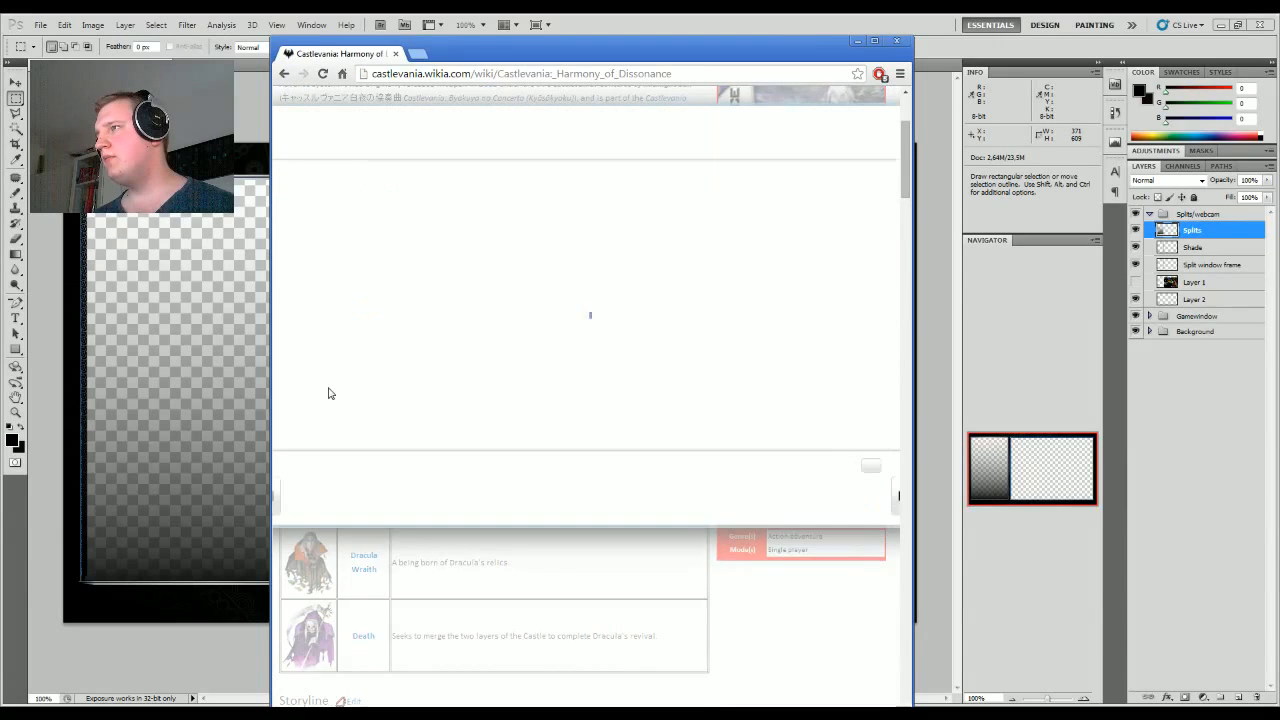
{"action": "right_click", "coordinate": [557, 346]}
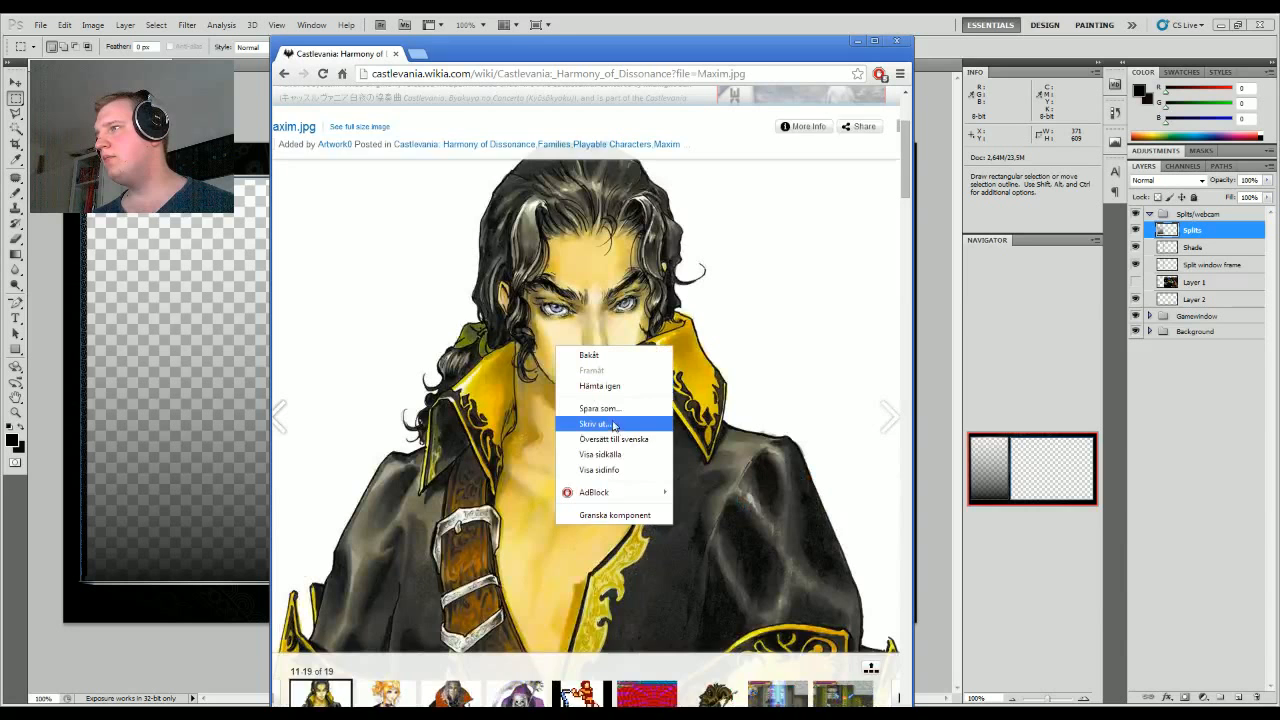
{"action": "right_click", "coordinate": [449, 355]}
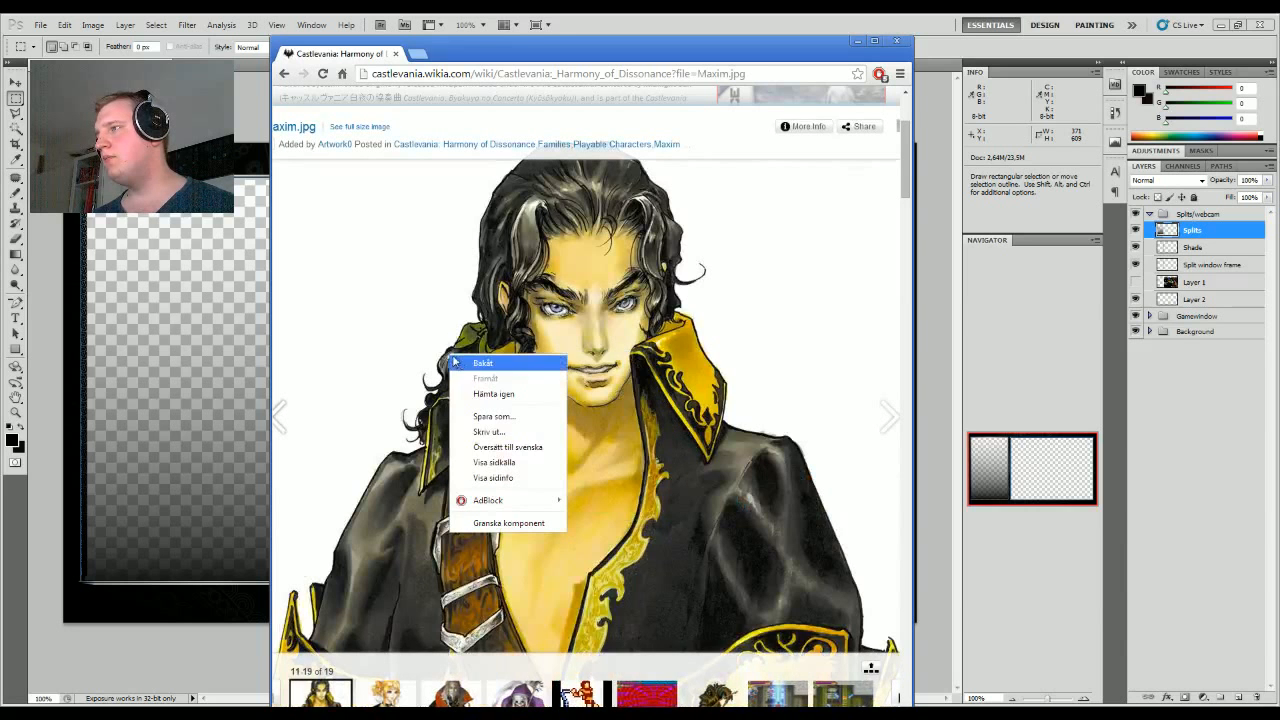
{"action": "left_click", "coordinate": [688, 392]}
{"action": "left_click", "coordinate": [688, 392]}
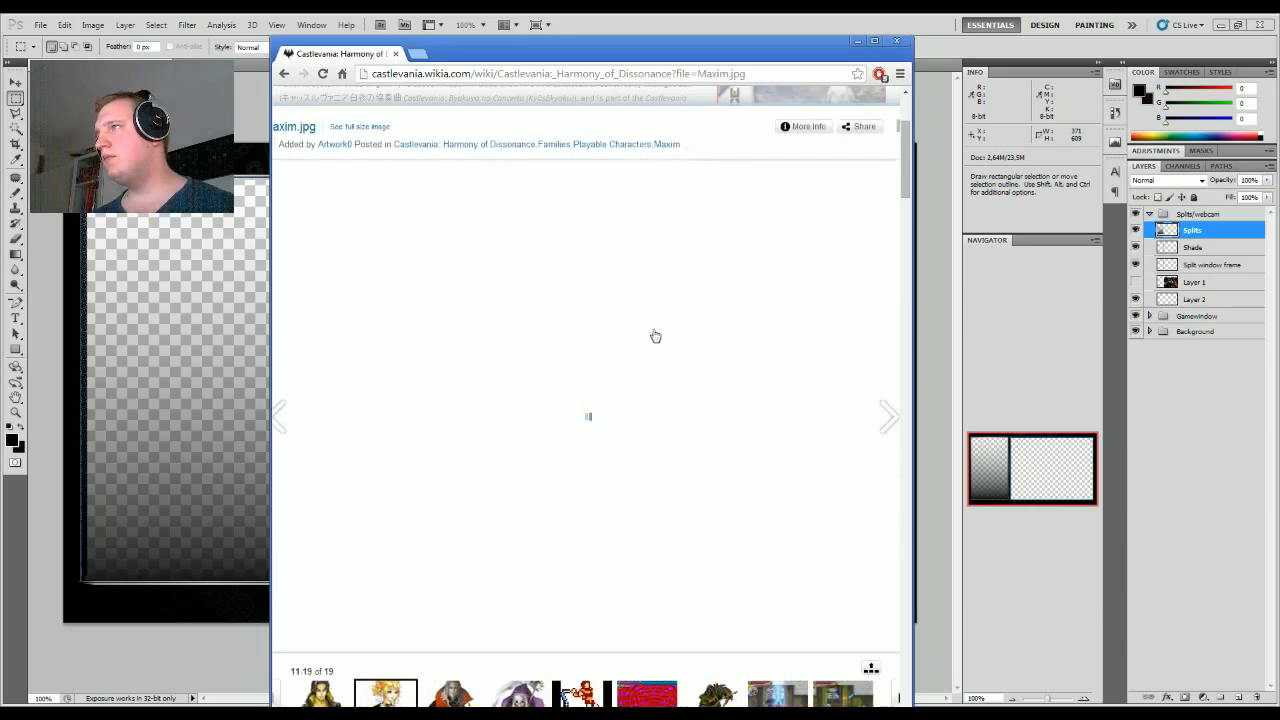
{"action": "left_click", "coordinate": [284, 75]}
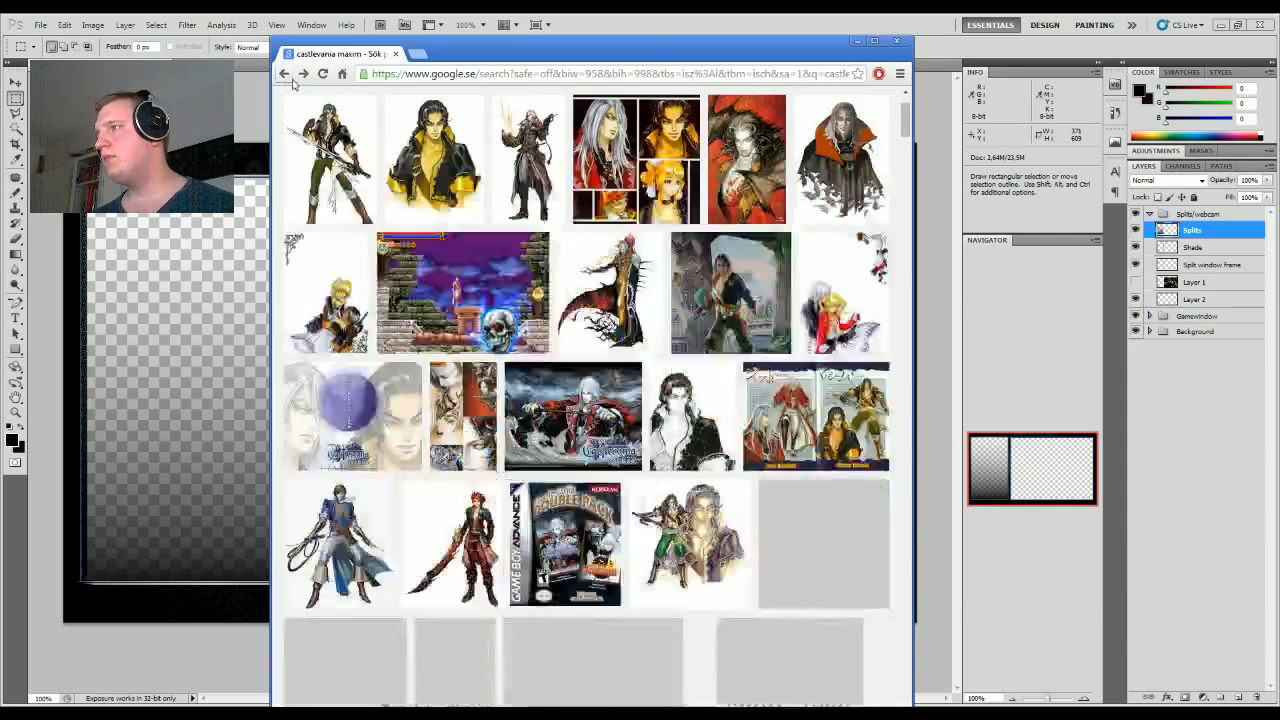
Step: Copy the Maxim portrait from the image search, switch to Photoshop and paste it into the layout as a new layer
{"action": "right_click", "coordinate": [489, 394]}
{"action": "left_click", "coordinate": [533, 517]}
{"action": "left_click", "coordinate": [261, 383]}
{"action": "key", "text": "ctrl+v"}
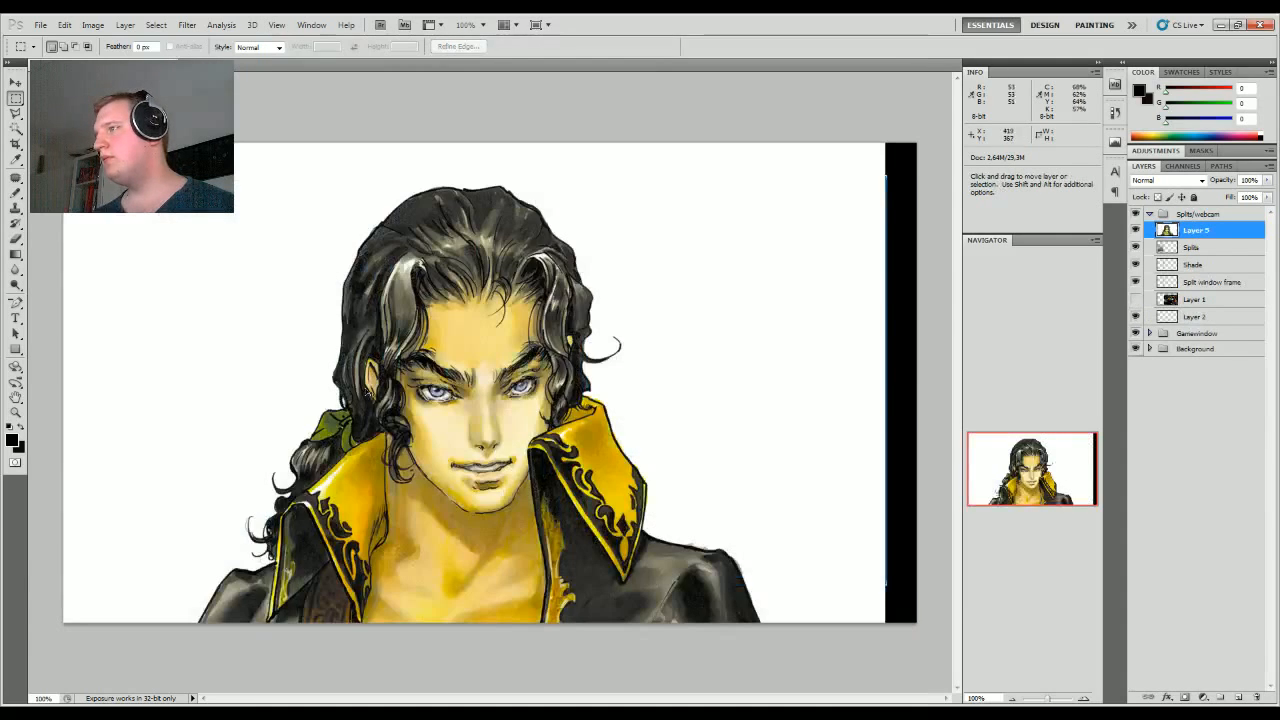
Step: Scale the pasted portrait to about the split window's width, place it at the lower end, and move its layer below Splits
{"action": "key", "text": "ctrl+t"}
{"action": "left_click_drag", "start_coordinate": [64, 143], "coordinate": [357, 177]}
{"action": "left_click_drag", "start_coordinate": [73, 188], "coordinate": [234, 397]}
{"action": "left_click_drag", "start_coordinate": [463, 506], "coordinate": [313, 306]}
{"action": "left_click_drag", "start_coordinate": [82, 197], "coordinate": [123, 251]}
{"action": "left_click_drag", "start_coordinate": [298, 392], "coordinate": [262, 468]}
{"action": "key", "text": "Return"}
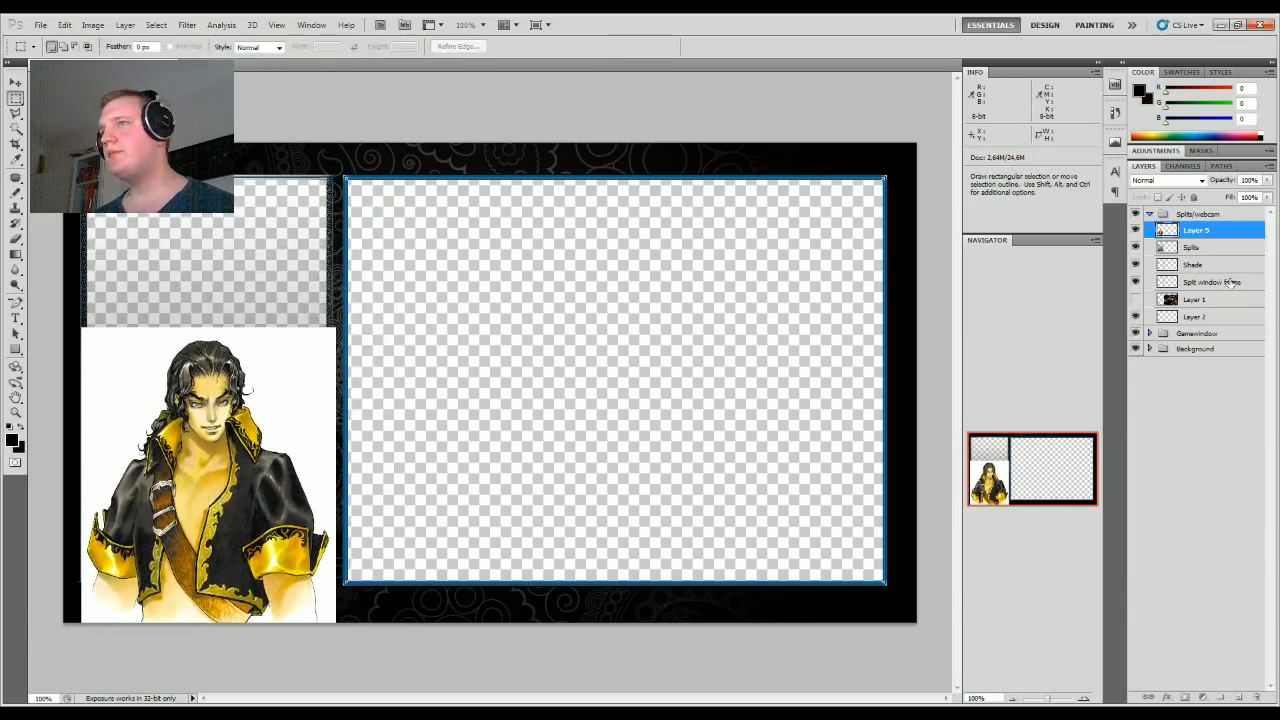
{"action": "left_click_drag", "start_coordinate": [1210, 231], "coordinate": [1212, 257]}
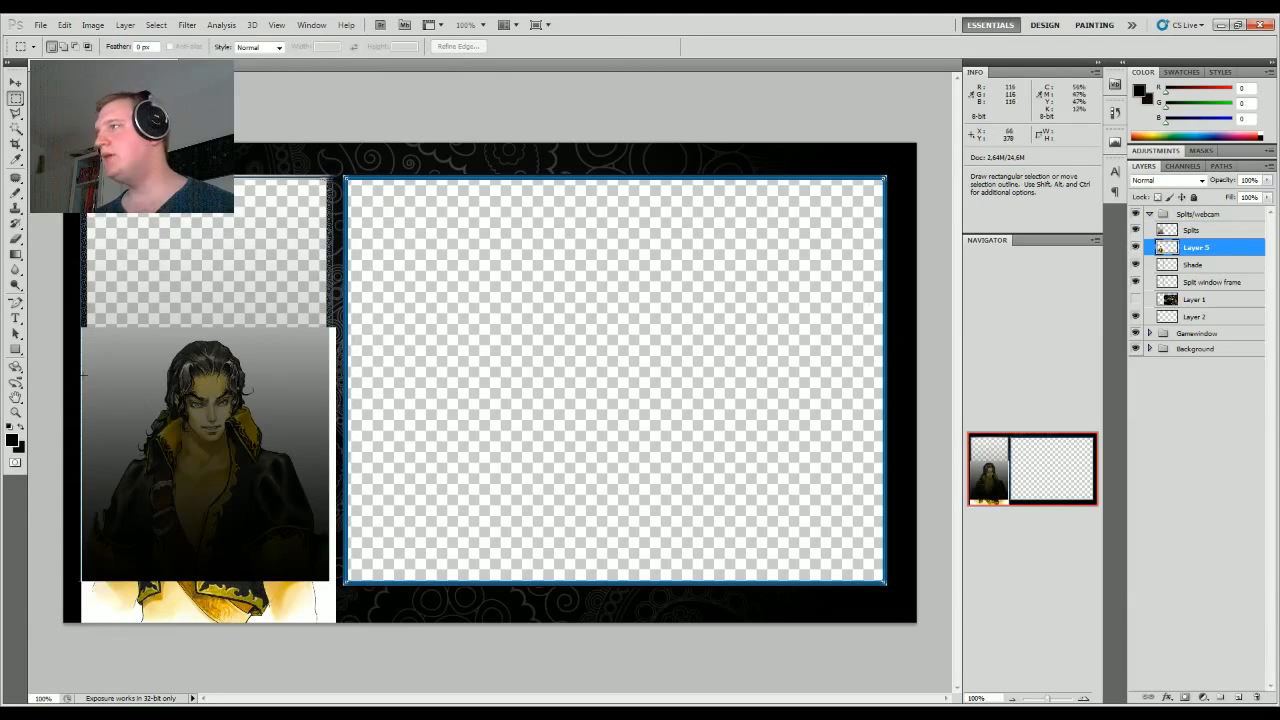
Step: Delete the white background around the portrait using a Magic Wand selection at tolerance 1, keeping the figure's interior out of the selection
{"action": "left_click", "coordinate": [16, 128]}
{"action": "left_click", "coordinate": [333, 380]}
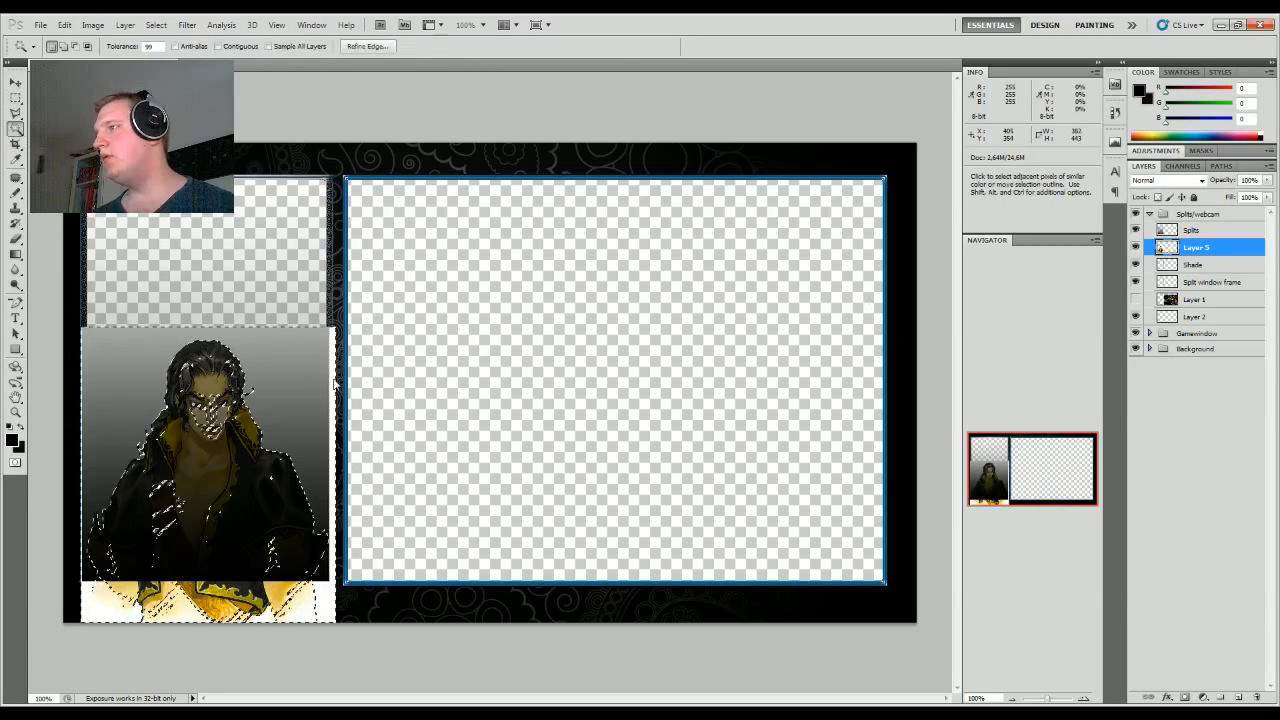
{"action": "key", "text": "ctrl+d"}
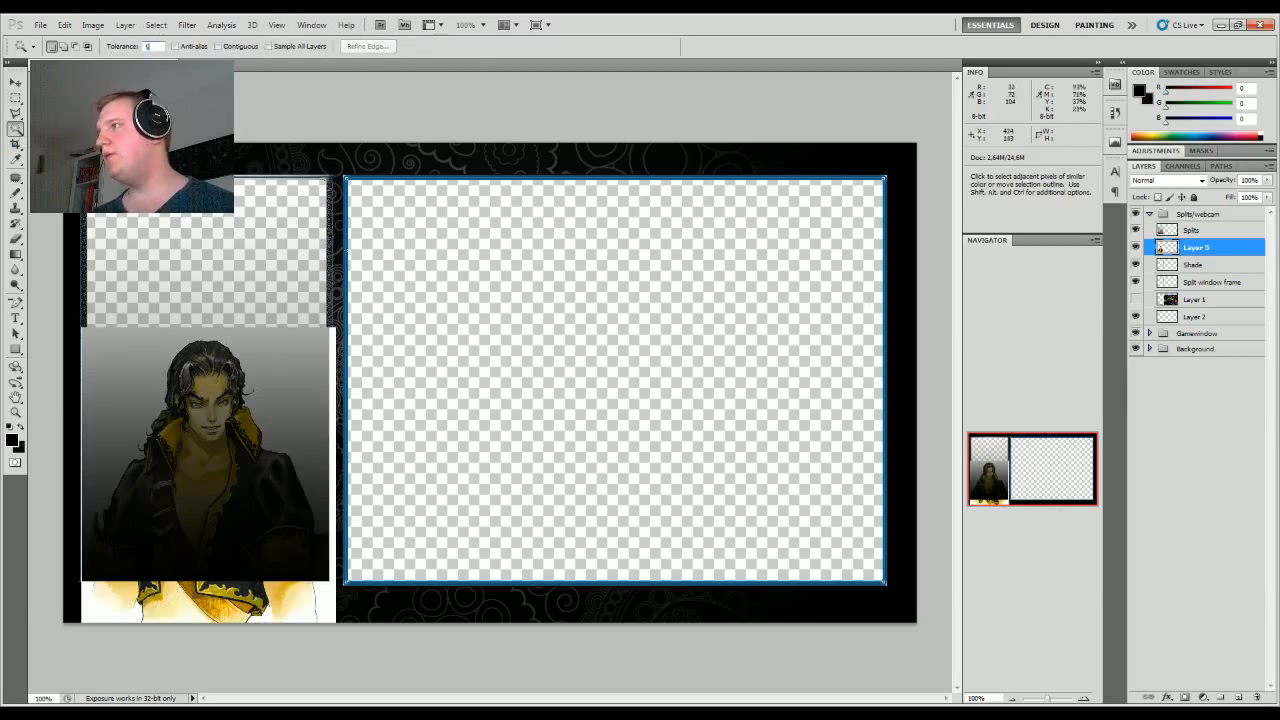
{"action": "left_click", "coordinate": [333, 380]}
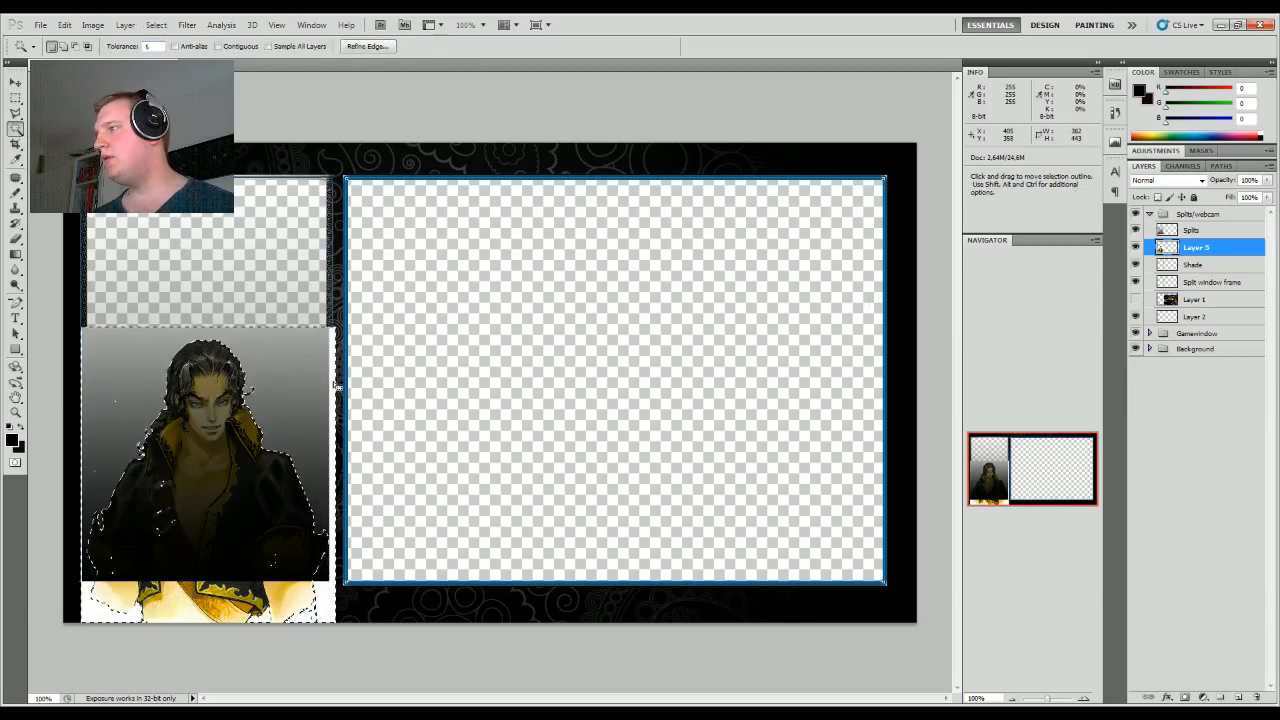
{"action": "double_click", "coordinate": [149, 46]}
{"action": "type", "text": "1"}
{"action": "key", "text": "ctrl+d"}
{"action": "left_click", "coordinate": [301, 372]}
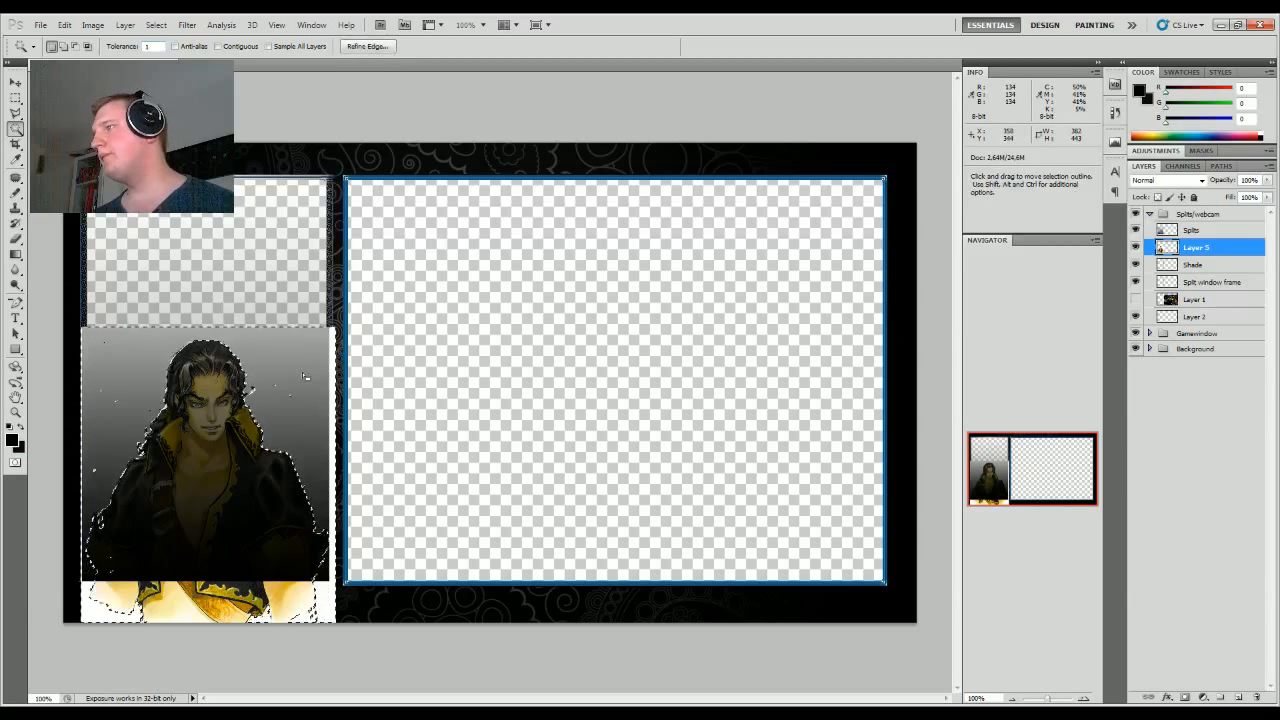
{"action": "key", "text": "m"}
{"action": "left_click_drag", "start_coordinate": [160, 466], "coordinate": [182, 510]}
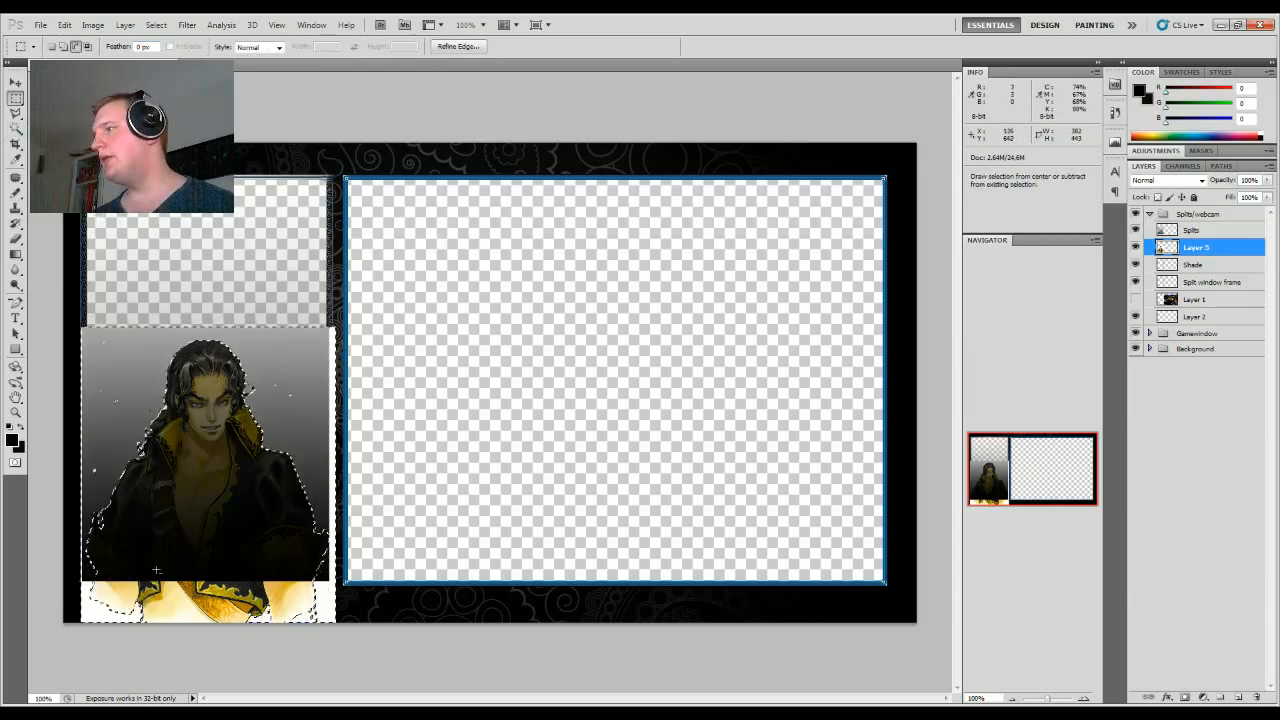
{"action": "key", "text": "Delete"}
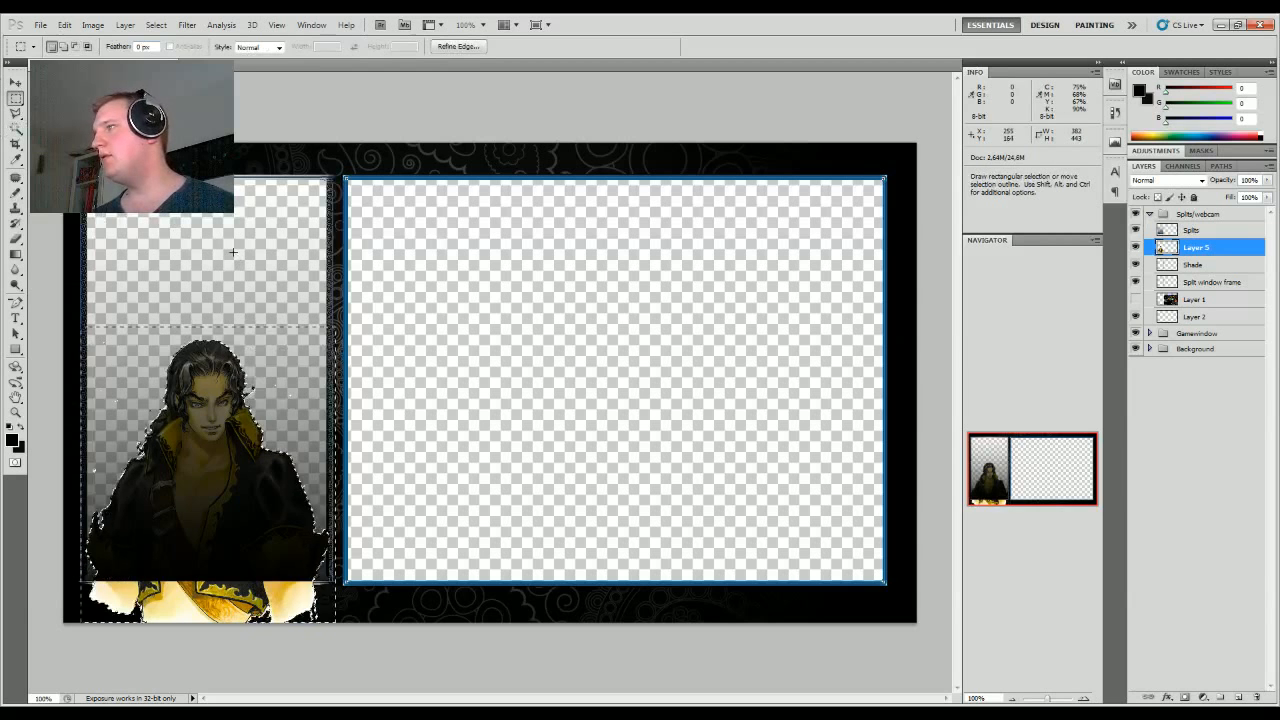
Step: Move the portrait over the game window, delete the leftover white remnants beside the figure, and return it to the split window's lower end
{"action": "left_click_drag", "start_coordinate": [268, 372], "coordinate": [319, 423]}
{"action": "left_click", "coordinate": [286, 308]}
{"action": "key", "text": "v"}
{"action": "left_click_drag", "start_coordinate": [260, 573], "coordinate": [549, 433]}
{"action": "key", "text": "m"}
{"action": "left_click_drag", "start_coordinate": [351, 455], "coordinate": [290, 441]}
{"action": "key", "text": "Delete"}
{"action": "key", "text": "ctrl+d"}
{"action": "key", "text": "v"}
{"action": "left_click_drag", "start_coordinate": [534, 325], "coordinate": [244, 508]}
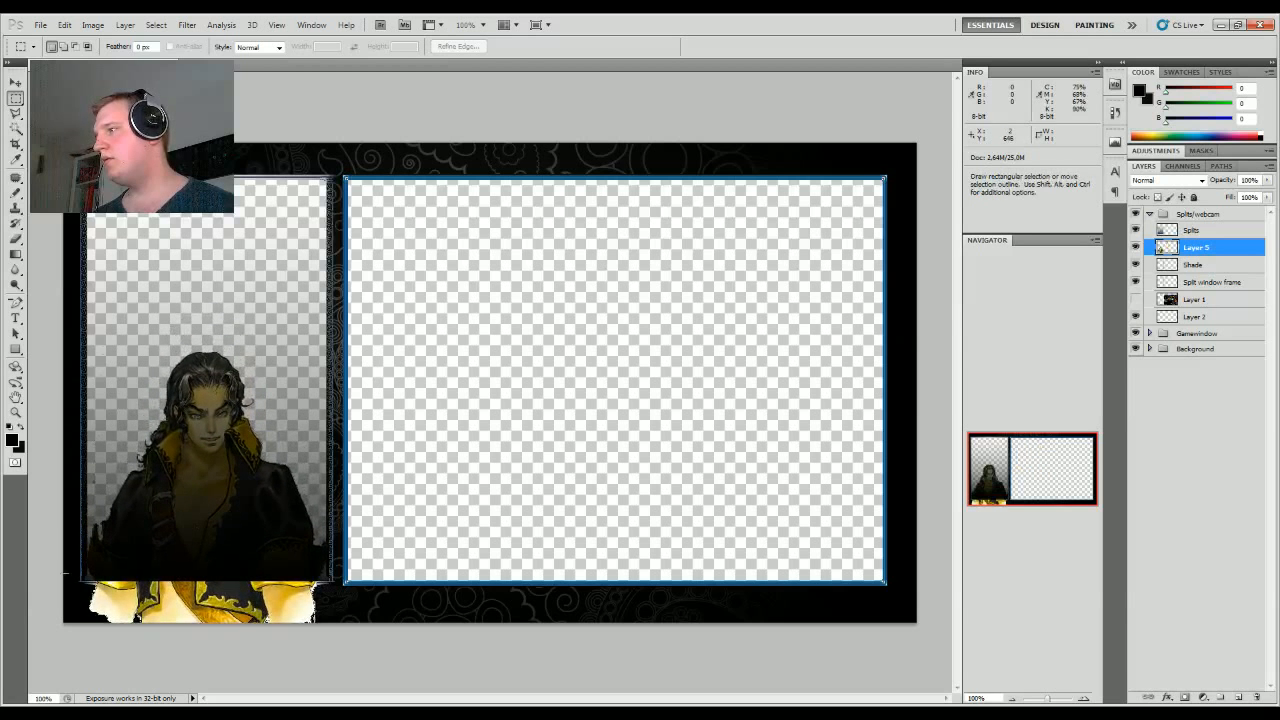
Step: Delete the part of the portrait that extends below the split window frame and clear the selection
{"action": "left_click_drag", "start_coordinate": [80, 580], "coordinate": [346, 703]}
{"action": "key", "text": "Delete"}
{"action": "key", "text": "ctrl+d"}
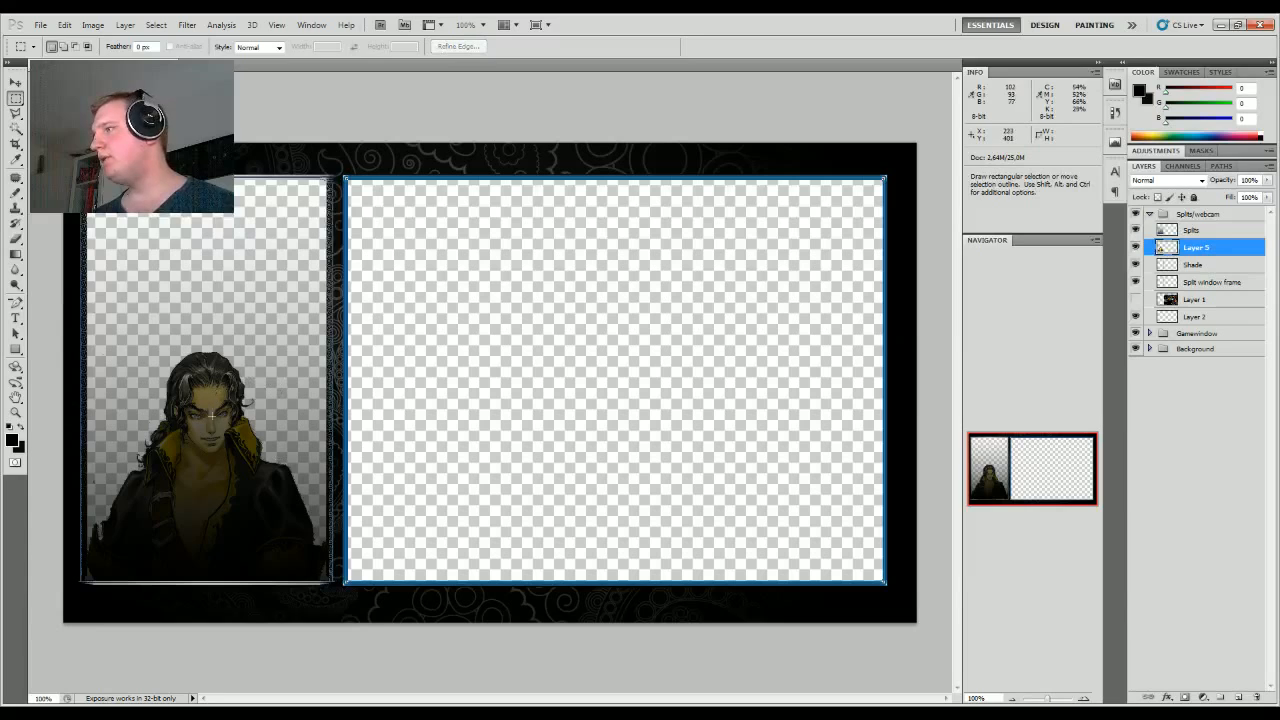
Step: Desaturate the portrait with Hue/Saturation at saturation -100 and lower its layer opacity to 98%
{"action": "left_click", "coordinate": [93, 20]}
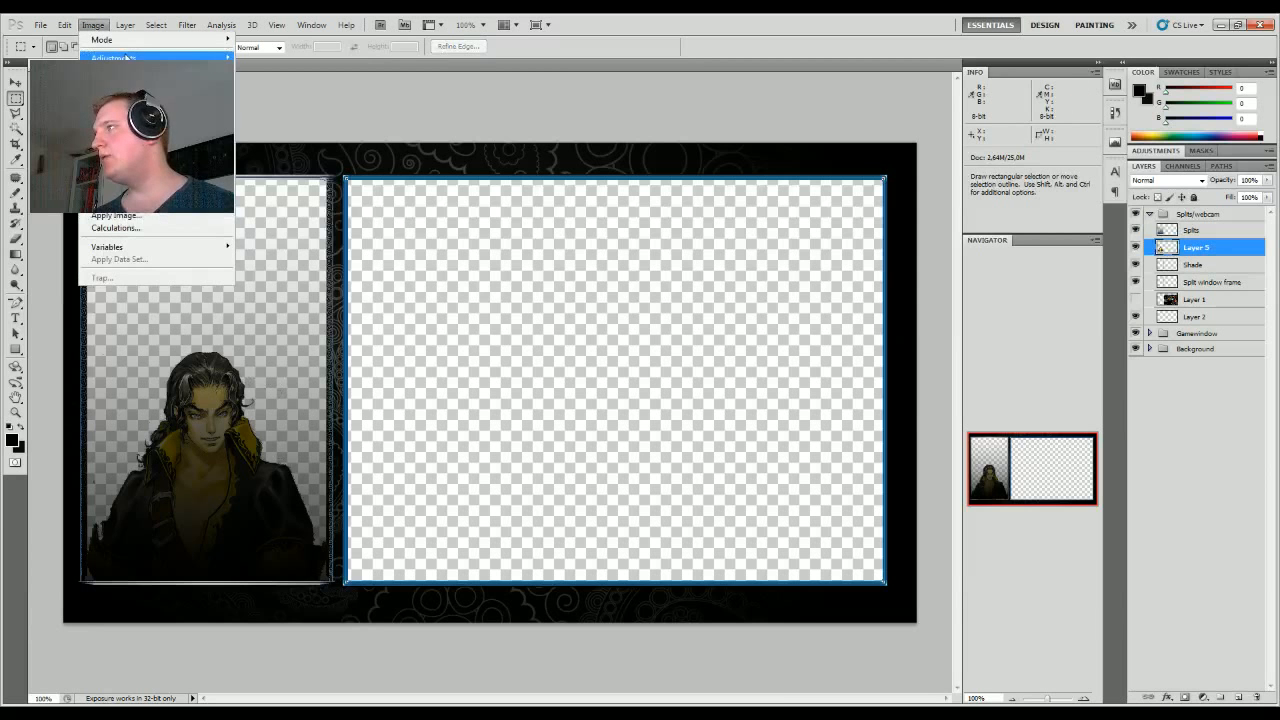
{"action": "mouse_move", "coordinate": [200, 57]}
{"action": "left_click", "coordinate": [343, 127]}
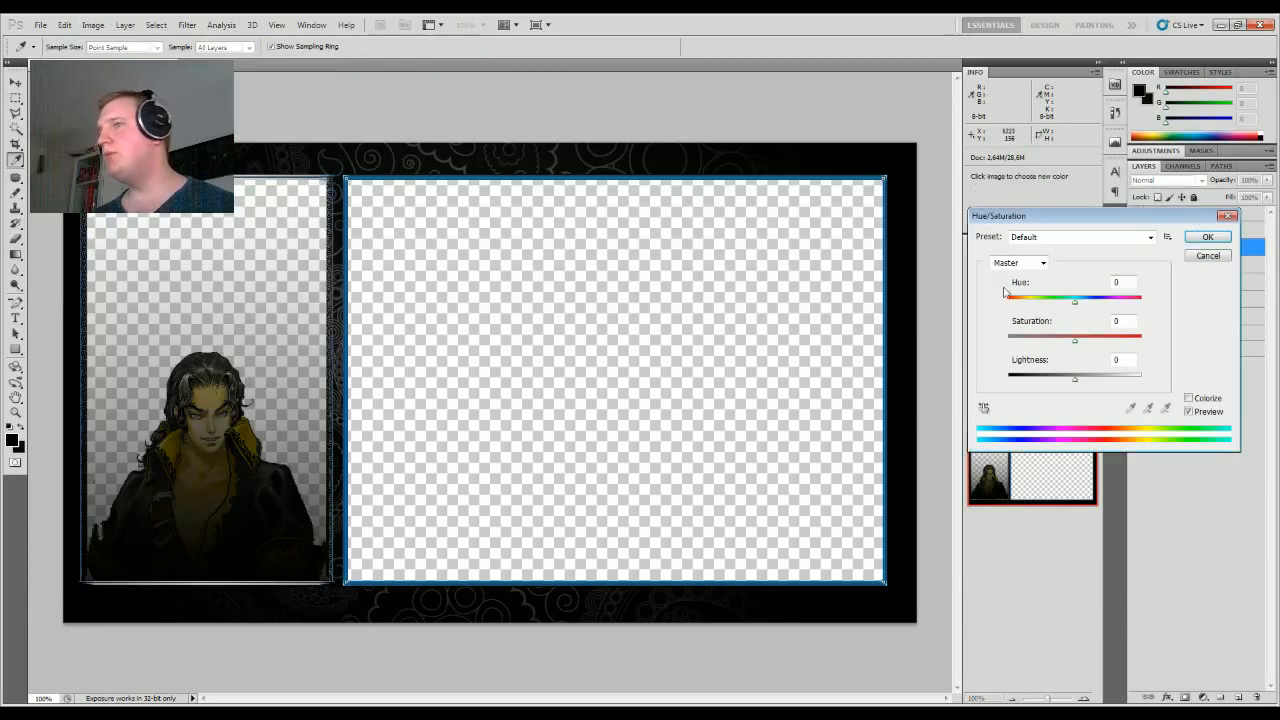
{"action": "left_click_drag", "start_coordinate": [1076, 339], "coordinate": [953, 345]}
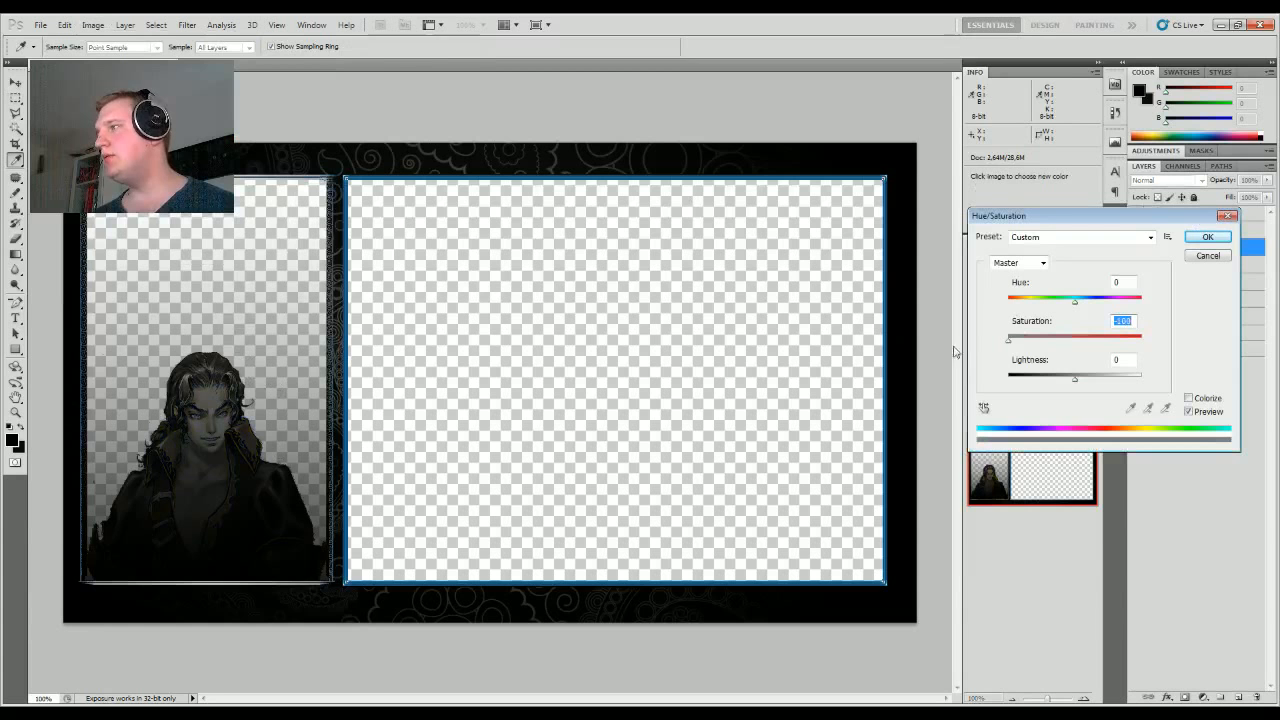
{"action": "left_click", "coordinate": [1208, 238]}
{"action": "mouse_move", "coordinate": [1267, 181]}
{"action": "left_mouse_down"}
{"action": "mouse_move", "coordinate": [1252, 200]}
{"action": "mouse_move", "coordinate": [1267, 200]}
{"action": "left_mouse_up"}
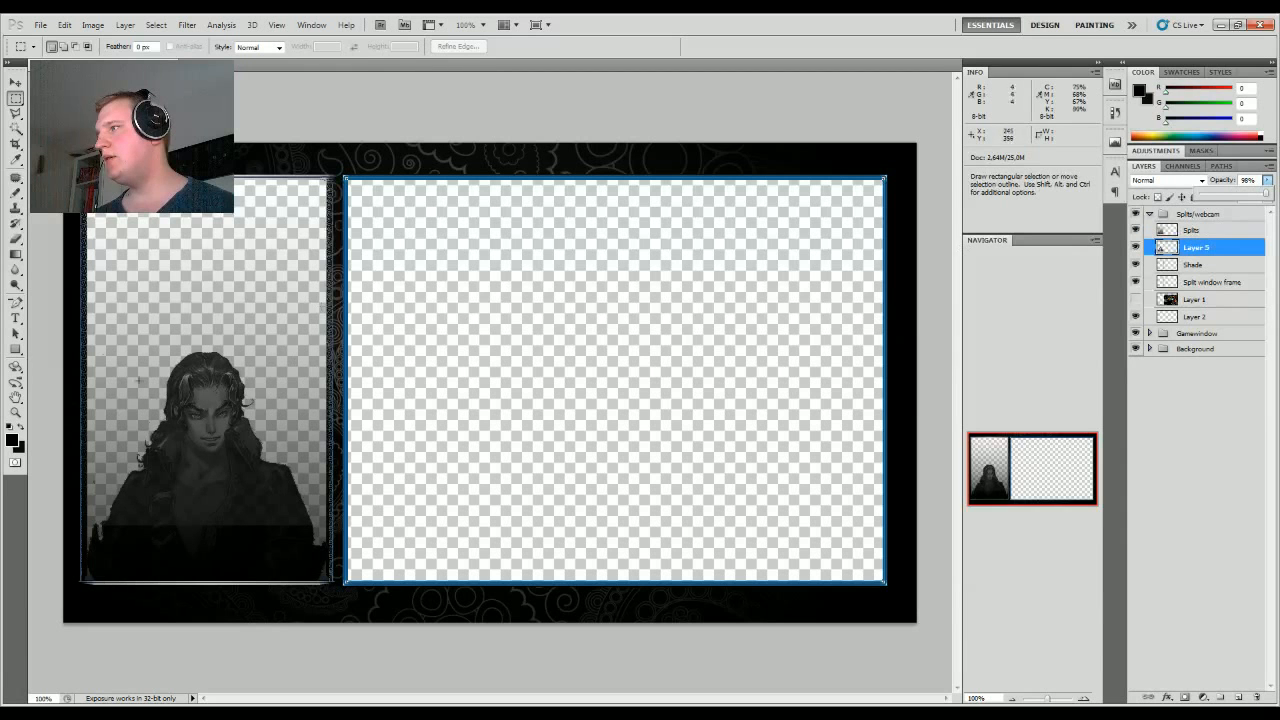
{"action": "left_click", "coordinate": [16, 103]}
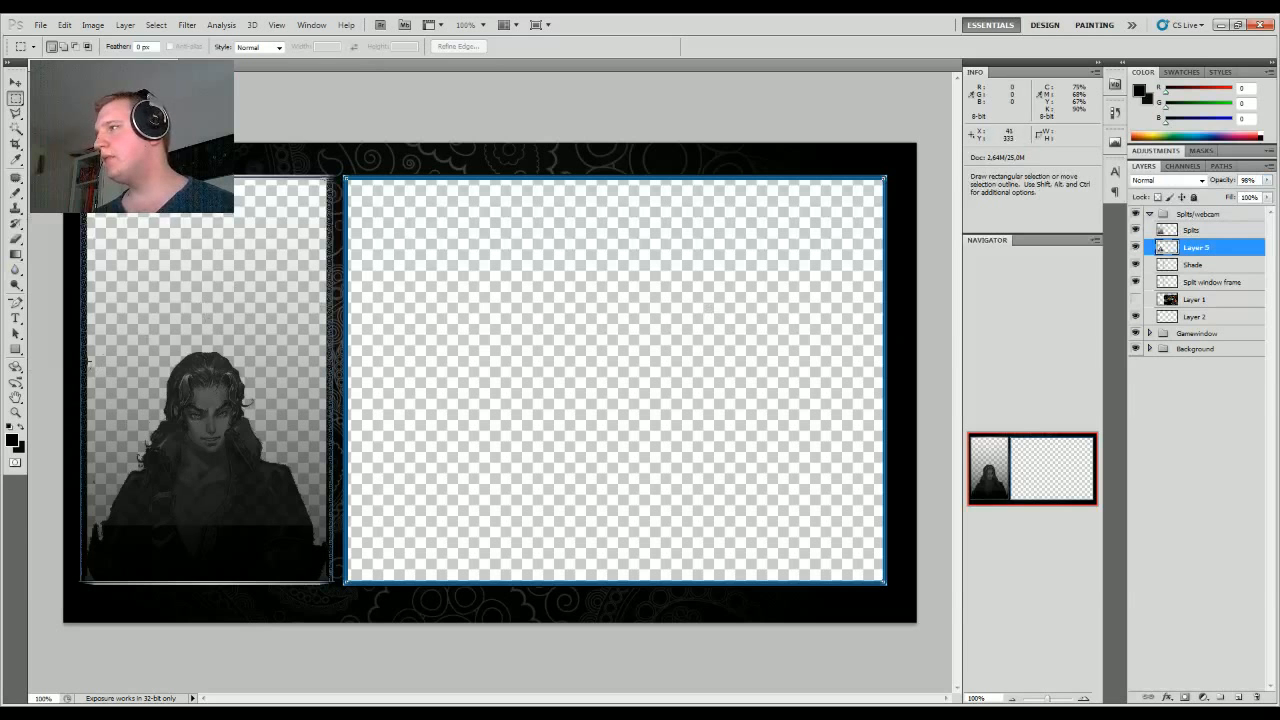
Step: Toggle the Splits layer's visibility repeatedly to compare the portrait with and without it, leaving the layer shown
{"action": "left_click", "coordinate": [1136, 231]}
{"action": "left_click", "coordinate": [1136, 231]}
{"action": "left_click", "coordinate": [1136, 231]}
{"action": "left_click", "coordinate": [1136, 231]}
{"action": "left_click", "coordinate": [1136, 231]}
{"action": "left_click", "coordinate": [1136, 231]}
{"action": "left_click", "coordinate": [1136, 231]}
{"action": "left_click", "coordinate": [1136, 231]}
{"action": "left_click", "coordinate": [1136, 231]}
{"action": "left_click", "coordinate": [1136, 231]}
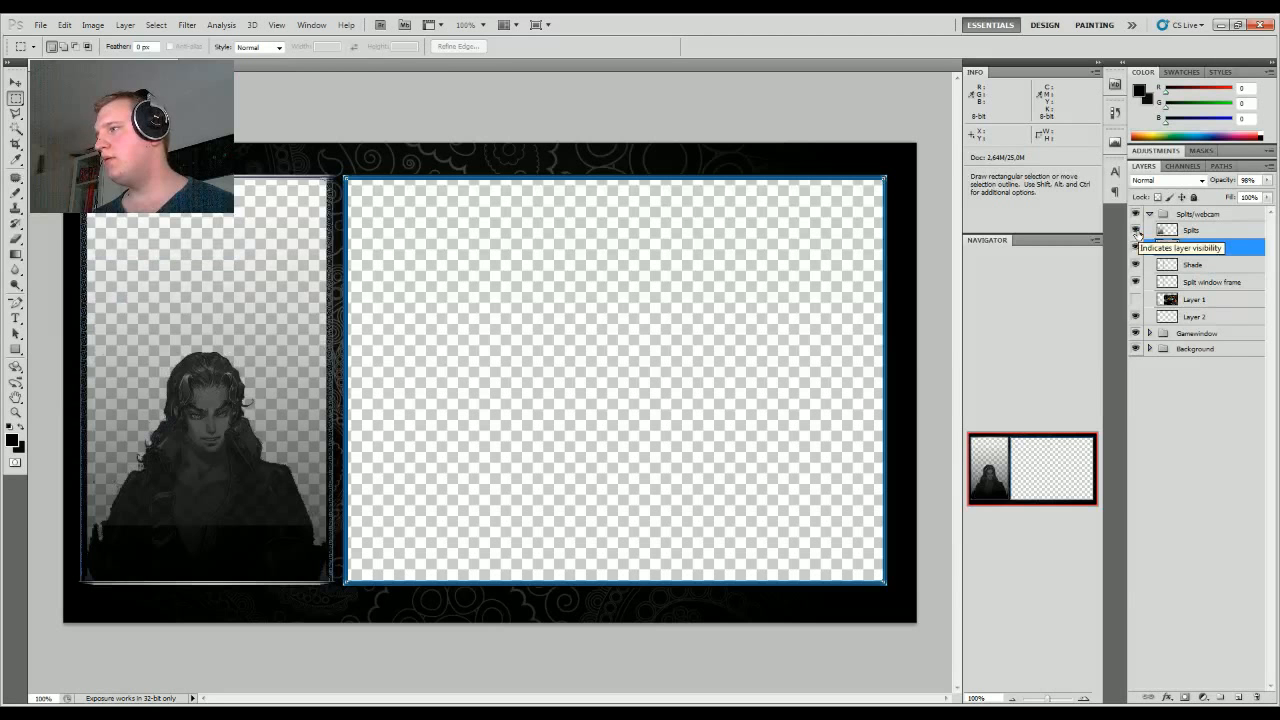
{"action": "left_click", "coordinate": [1136, 231]}
{"action": "left_click", "coordinate": [1136, 231]}
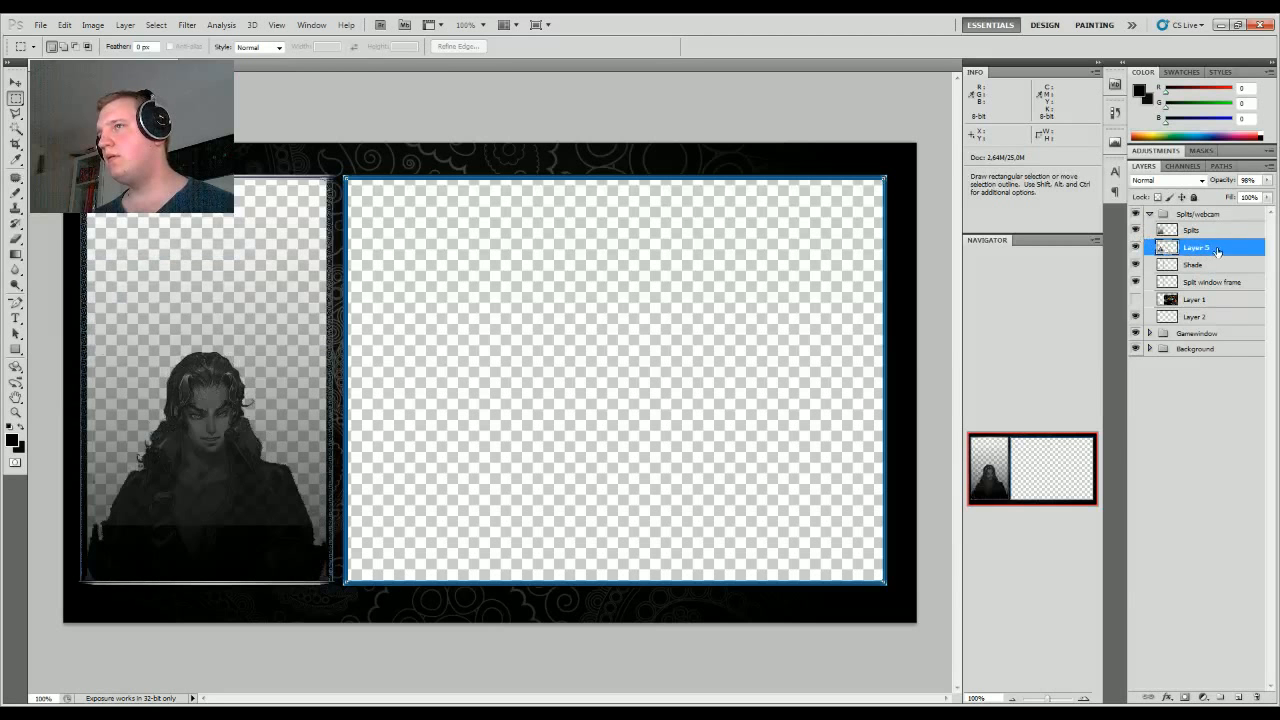
Step: Set the portrait layer's opacity to 79%
{"action": "left_click", "coordinate": [1268, 180]}
{"action": "mouse_move", "coordinate": [1264, 196]}
{"action": "left_mouse_down"}
{"action": "mouse_move", "coordinate": [1236, 204]}
{"action": "mouse_move", "coordinate": [1257, 206]}
{"action": "left_mouse_up"}
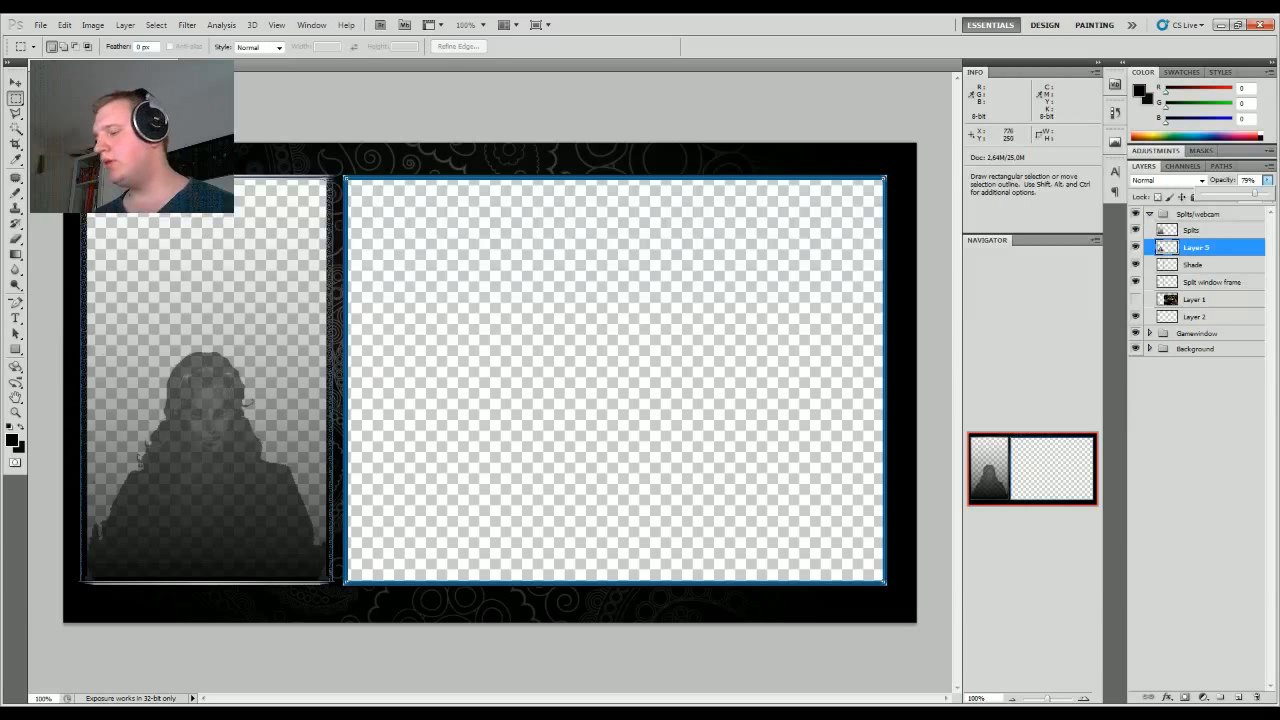
Step: Save the document to the desktop in Photoshop PSD format under the name Maxim Layout
{"action": "key", "text": "ctrl+s"}
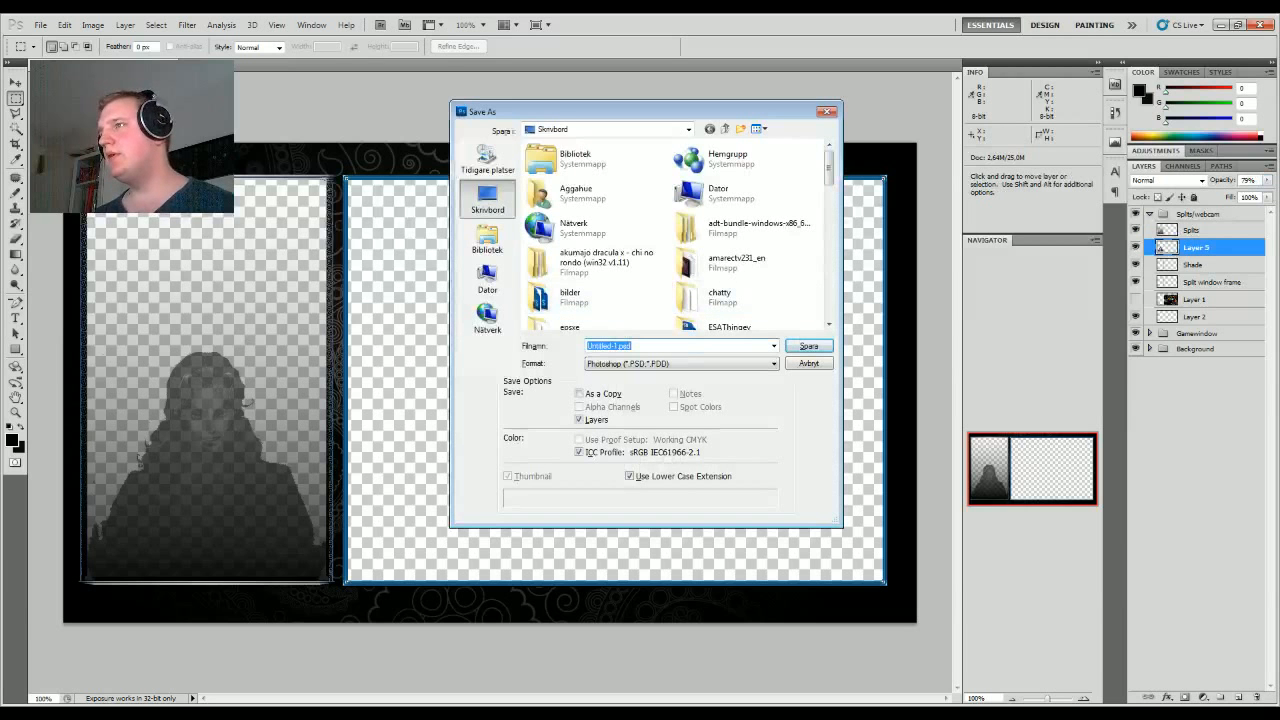
{"action": "scroll", "coordinate": [838, 180], "scroll_direction": "down", "scroll_amount": 10}
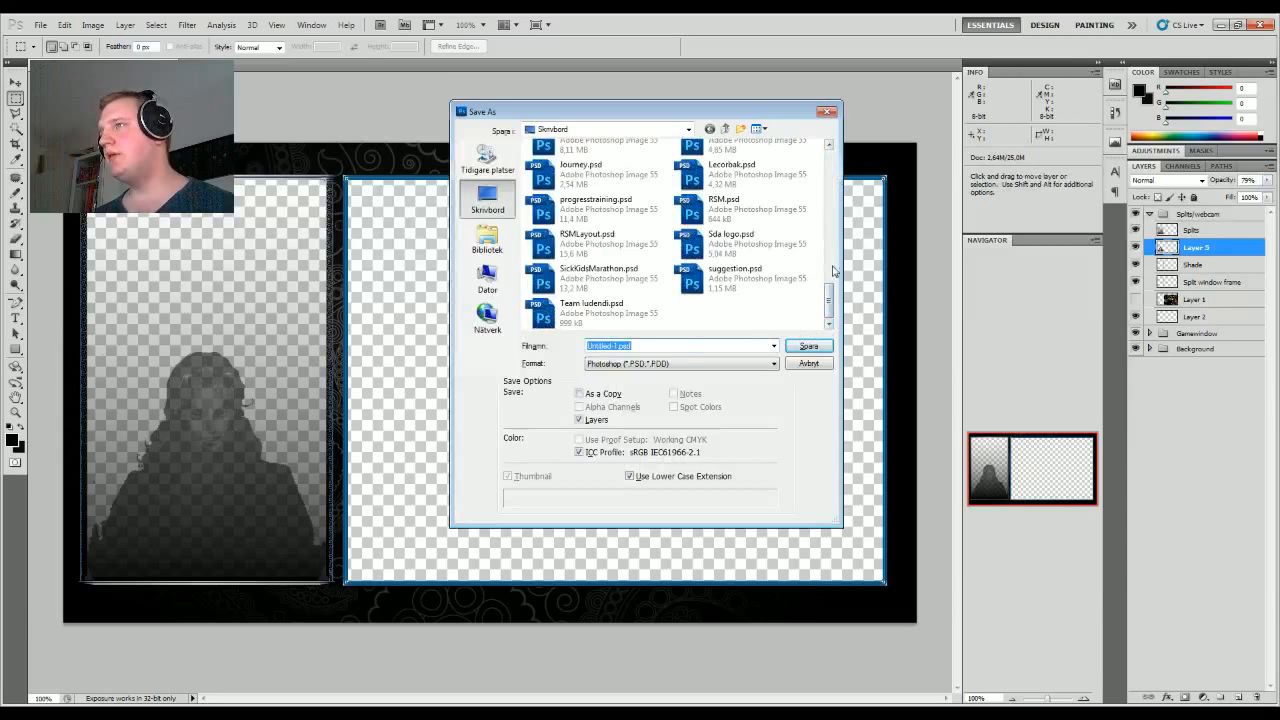
{"action": "type", "text": "Maxim Layout"}
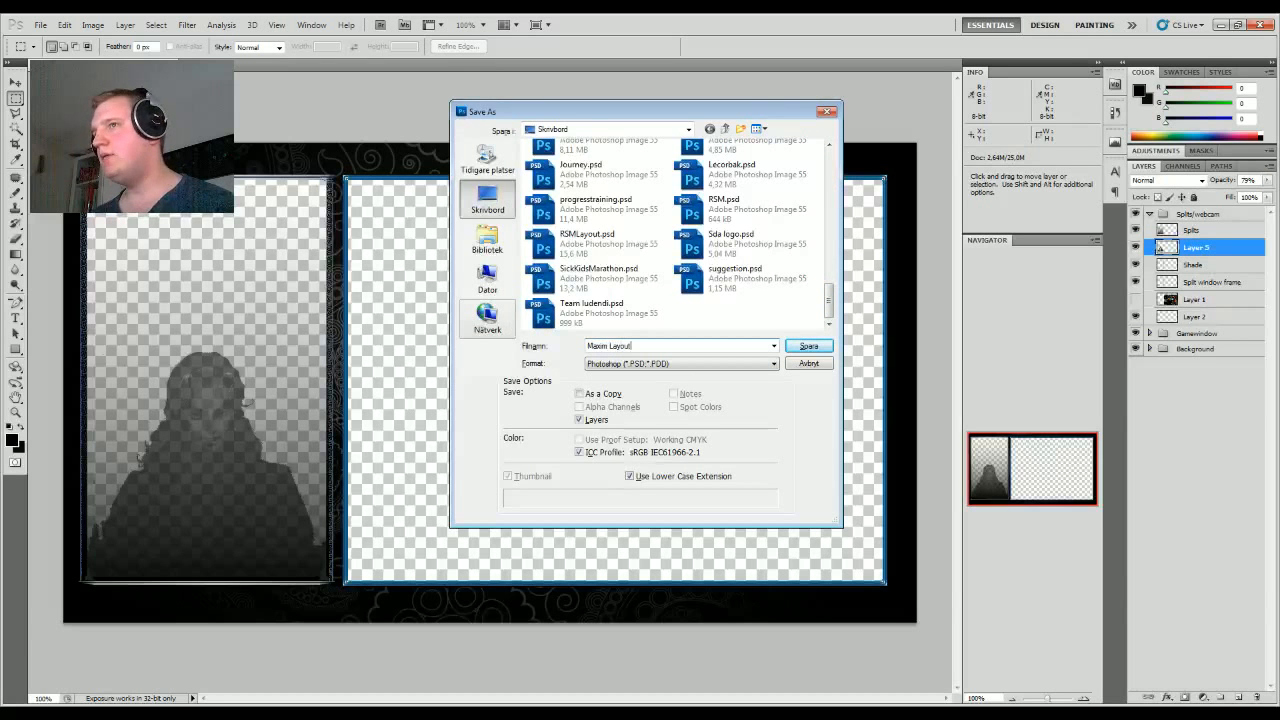
{"action": "key", "text": "Return"}
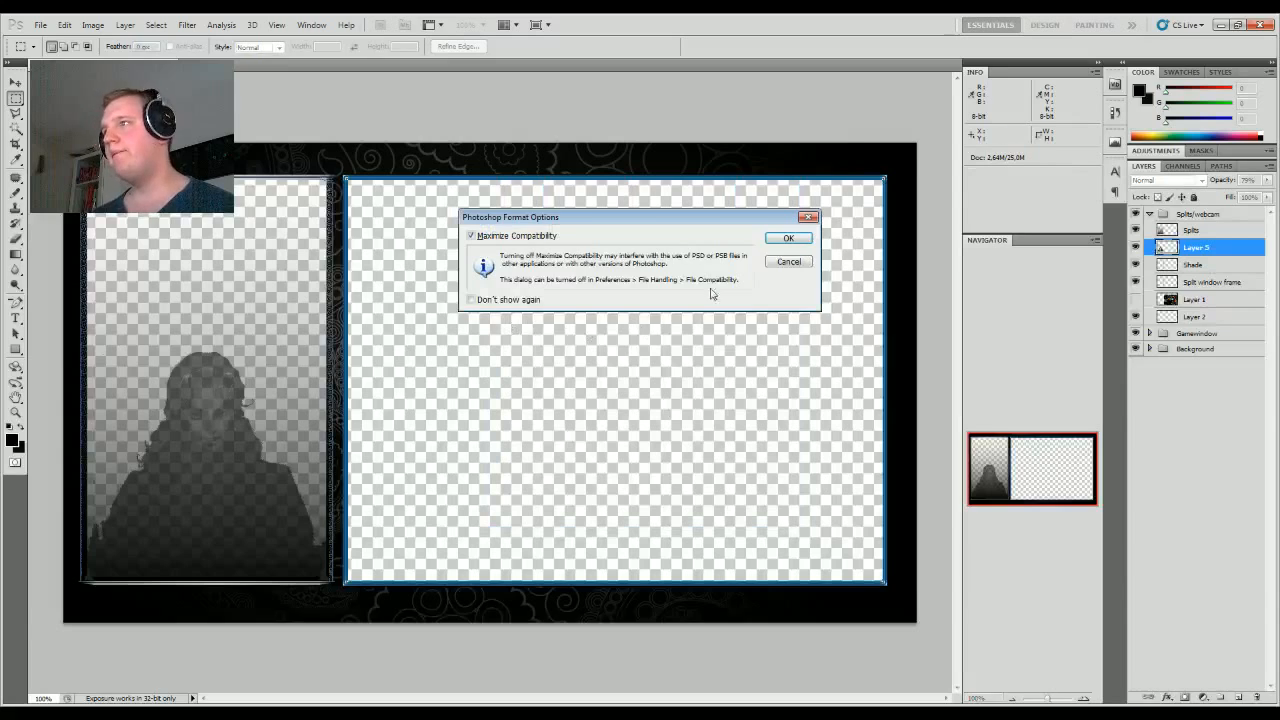